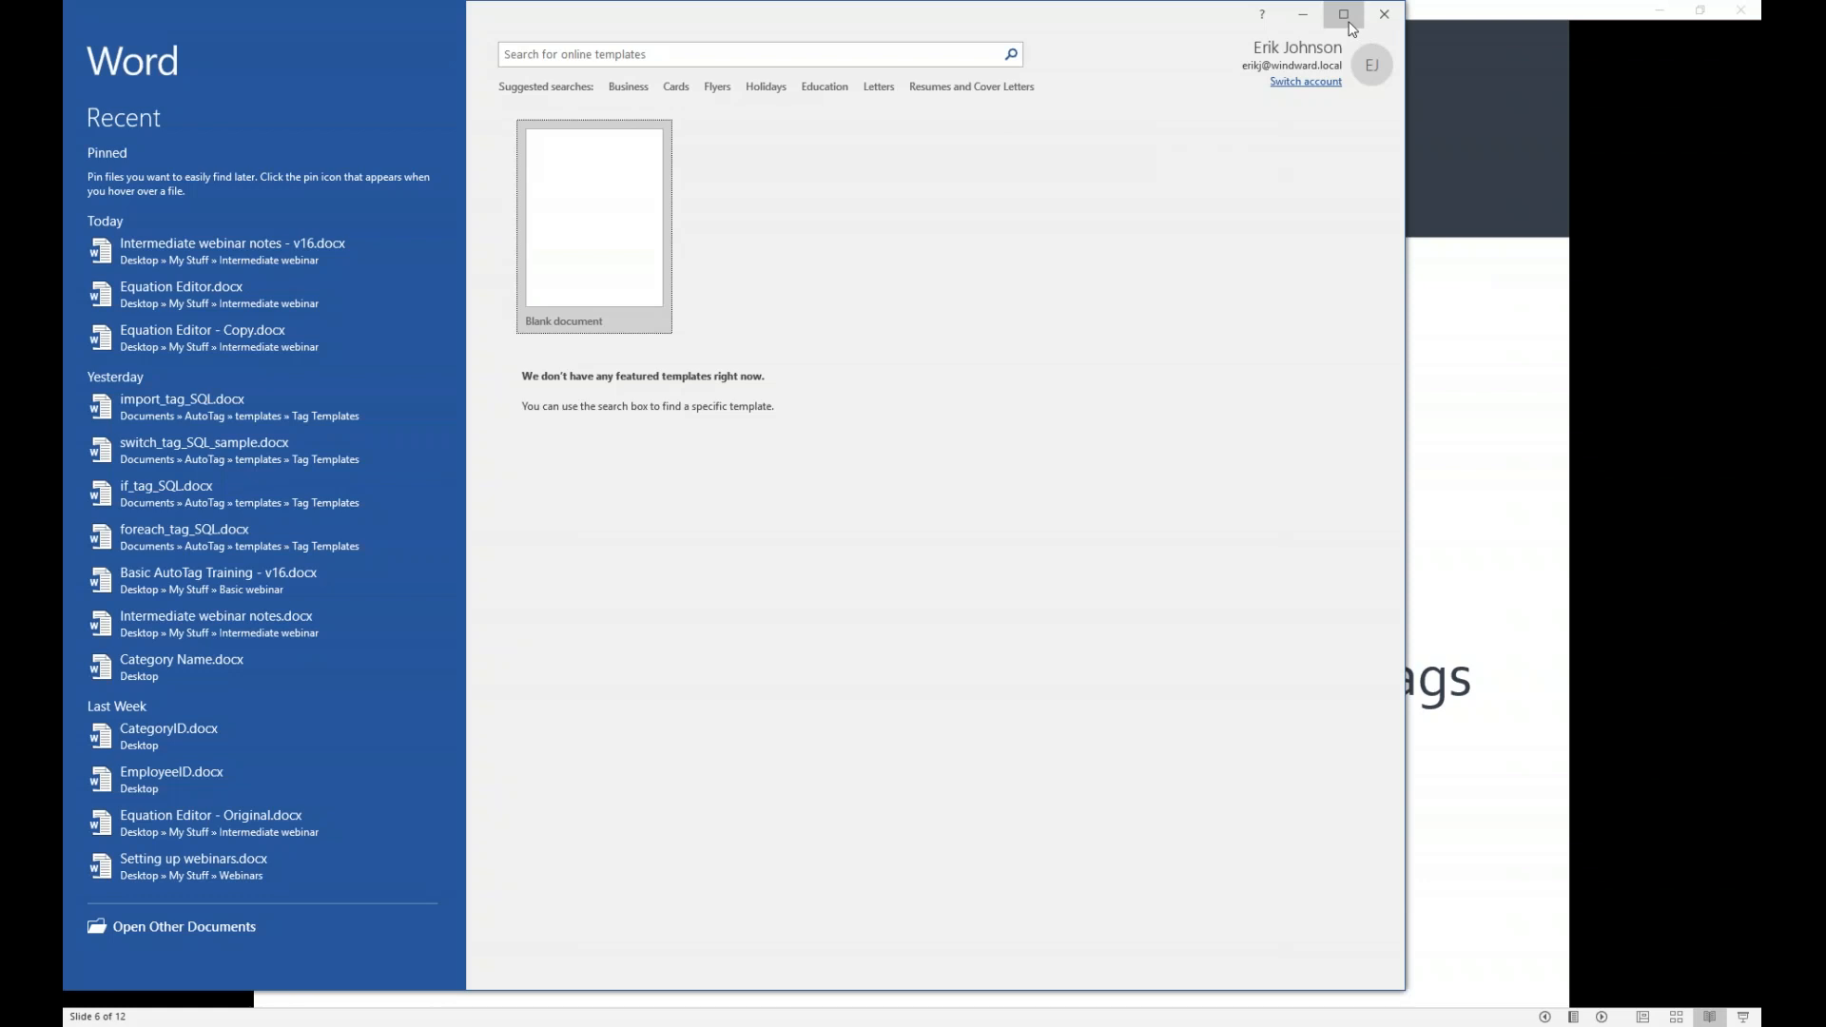
# - Create a blank document in the maximized window and open the Windward sample templates guide
pyautogui.click(1350, 22)
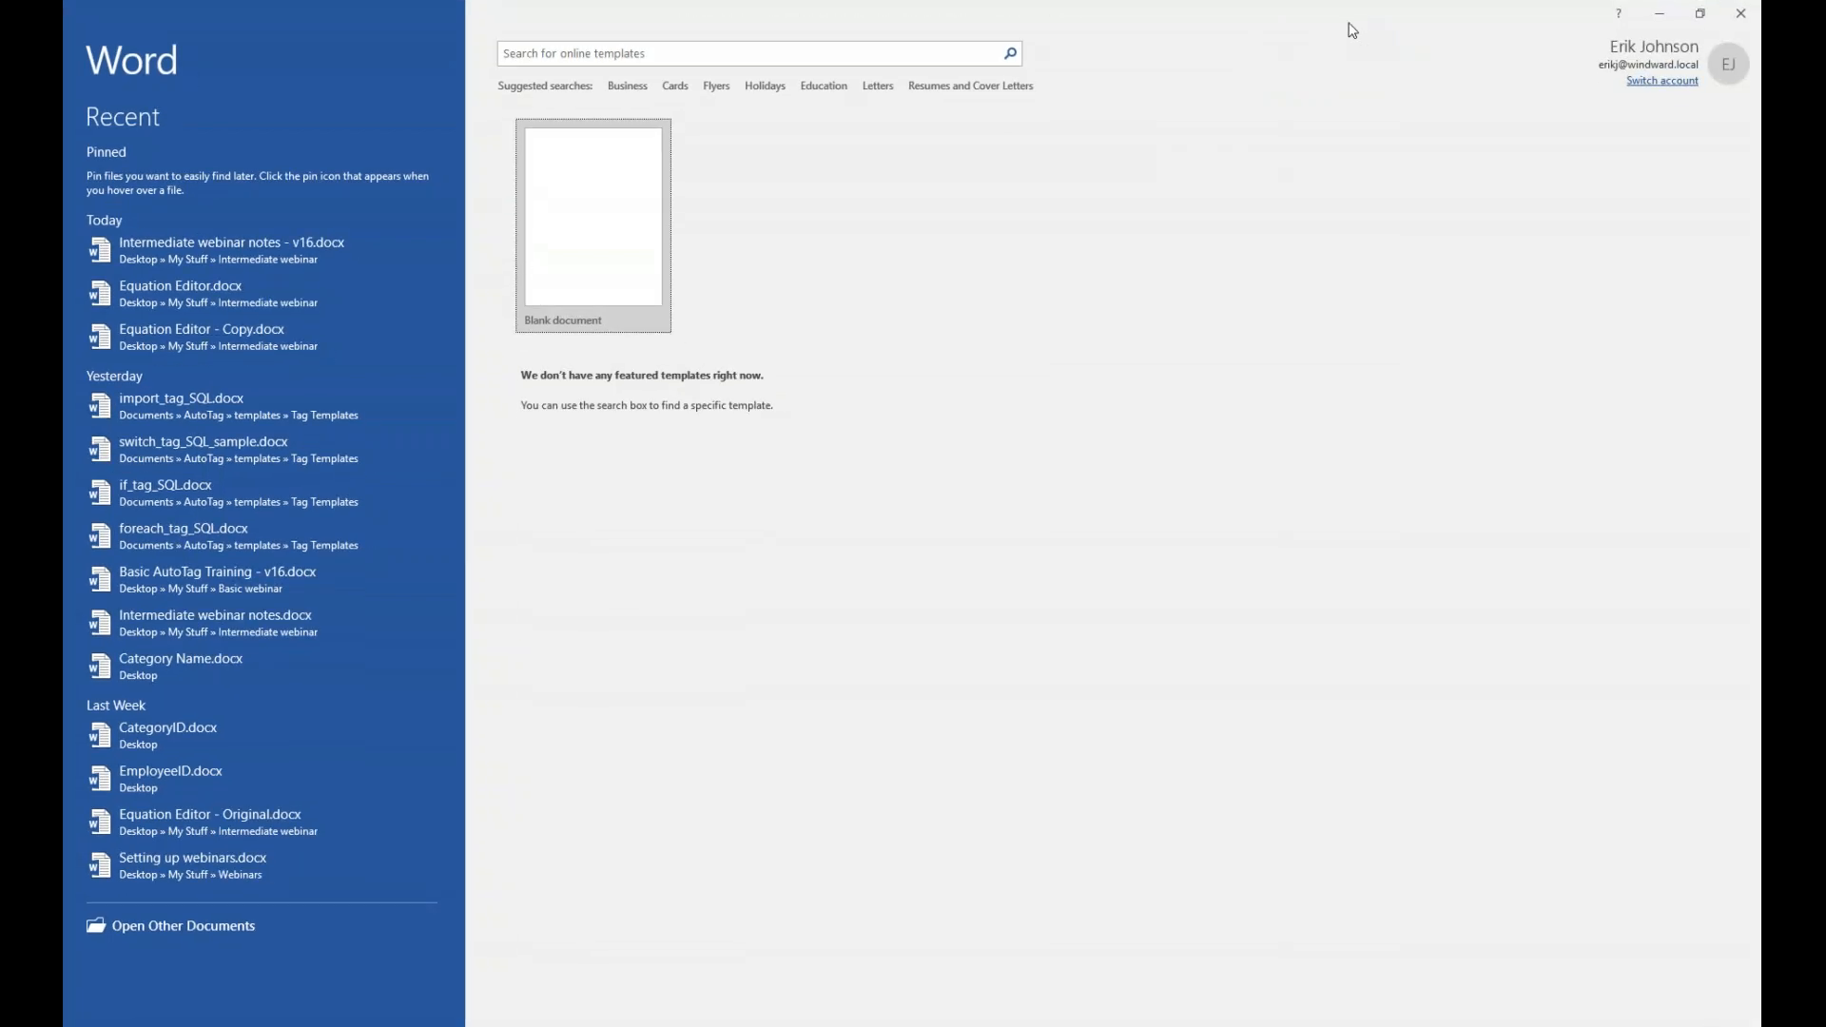
pyautogui.click(548, 195)
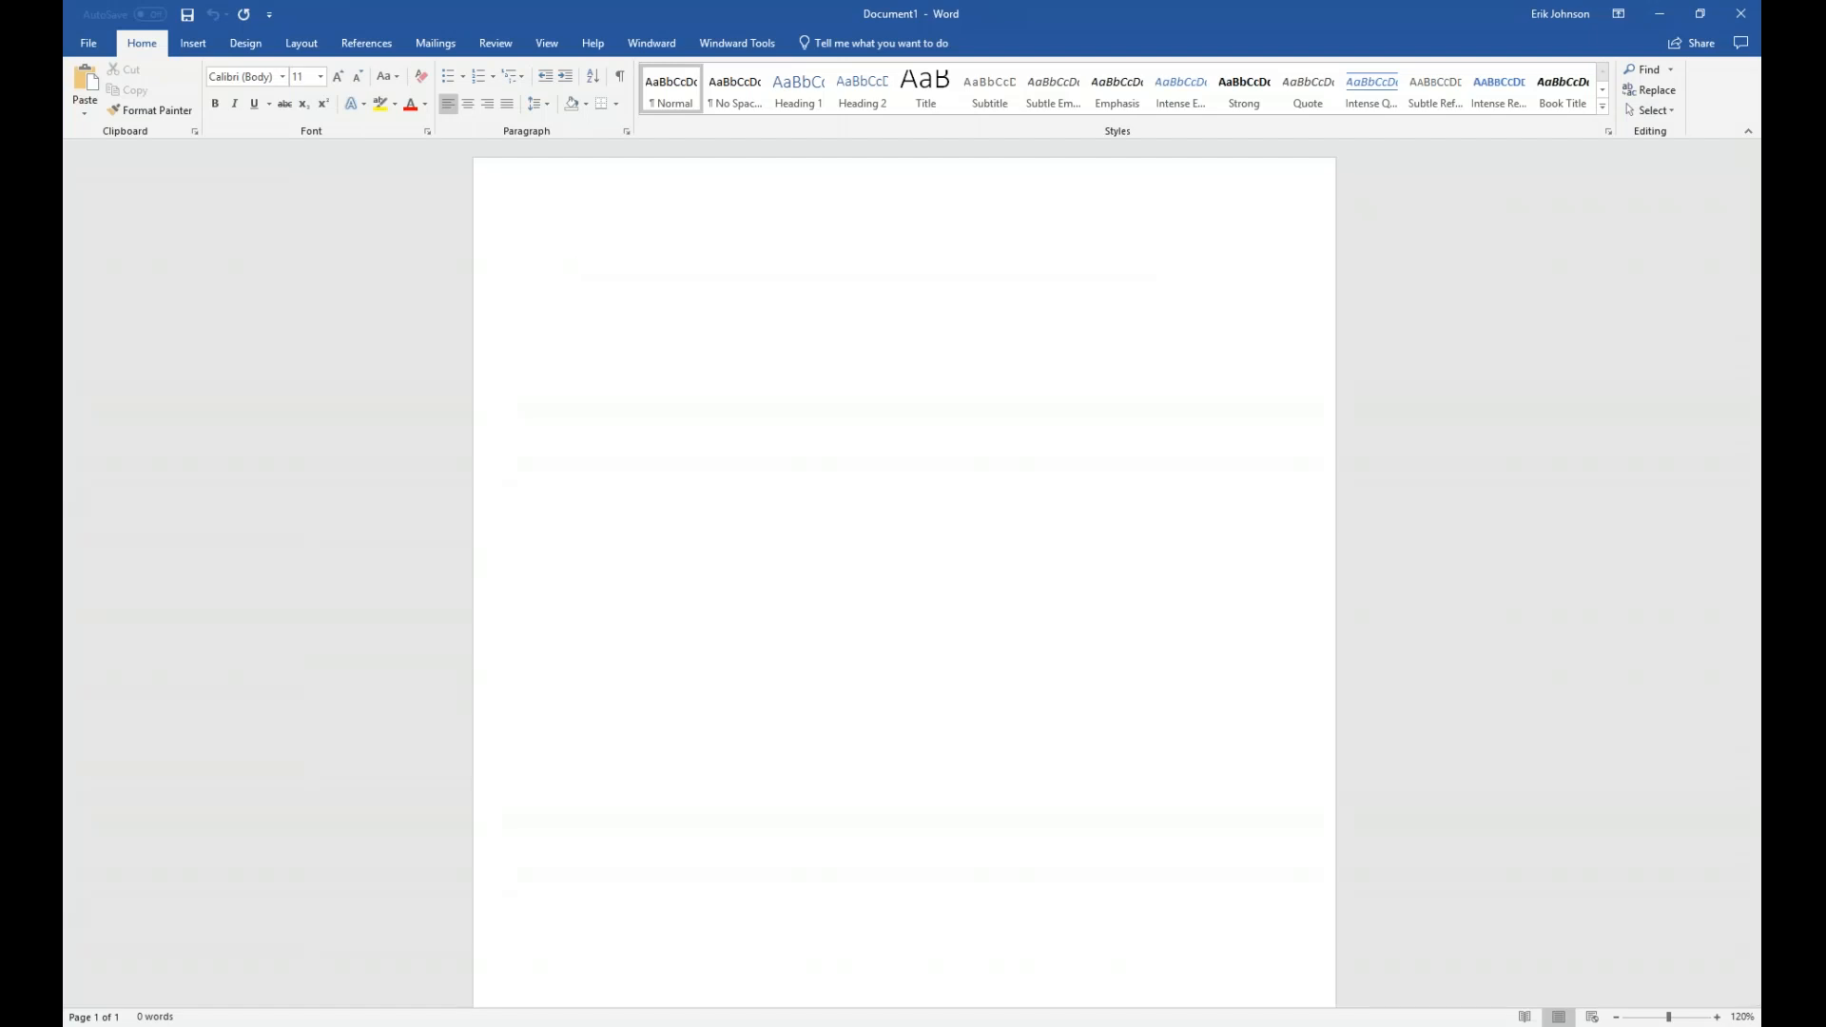
pyautogui.click(734, 45)
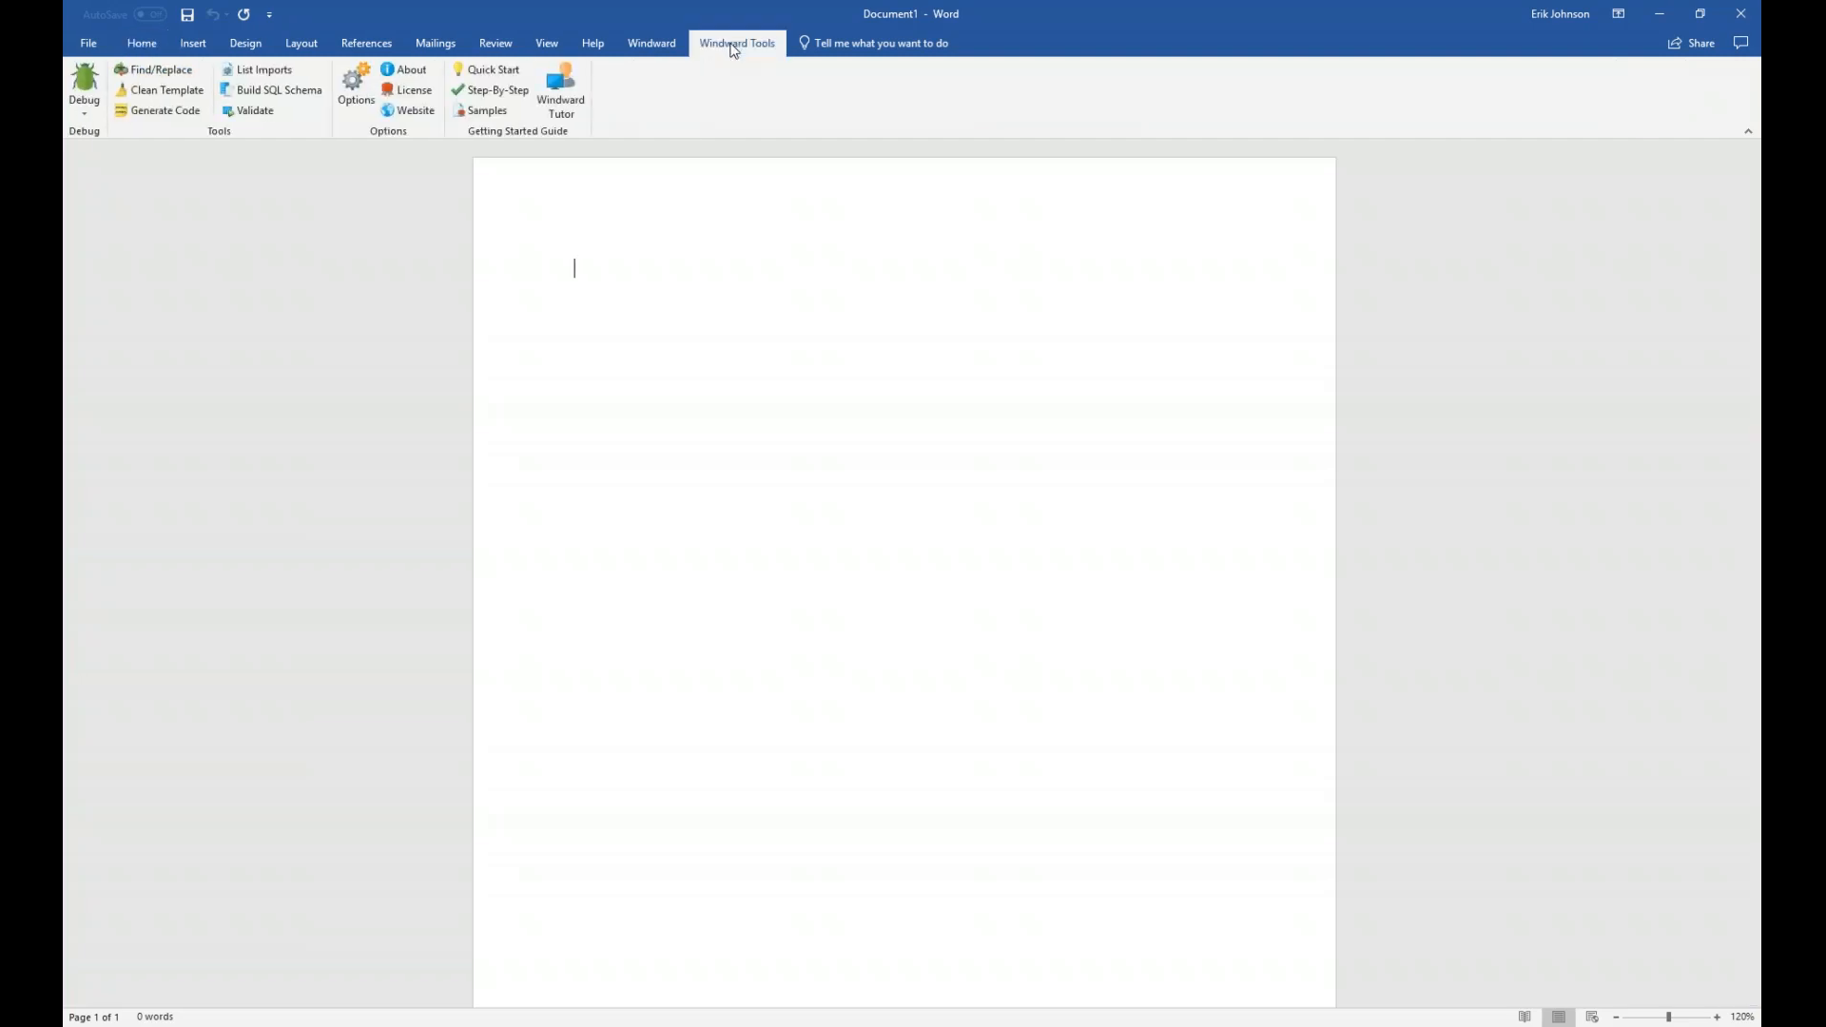
pyautogui.click(506, 111)
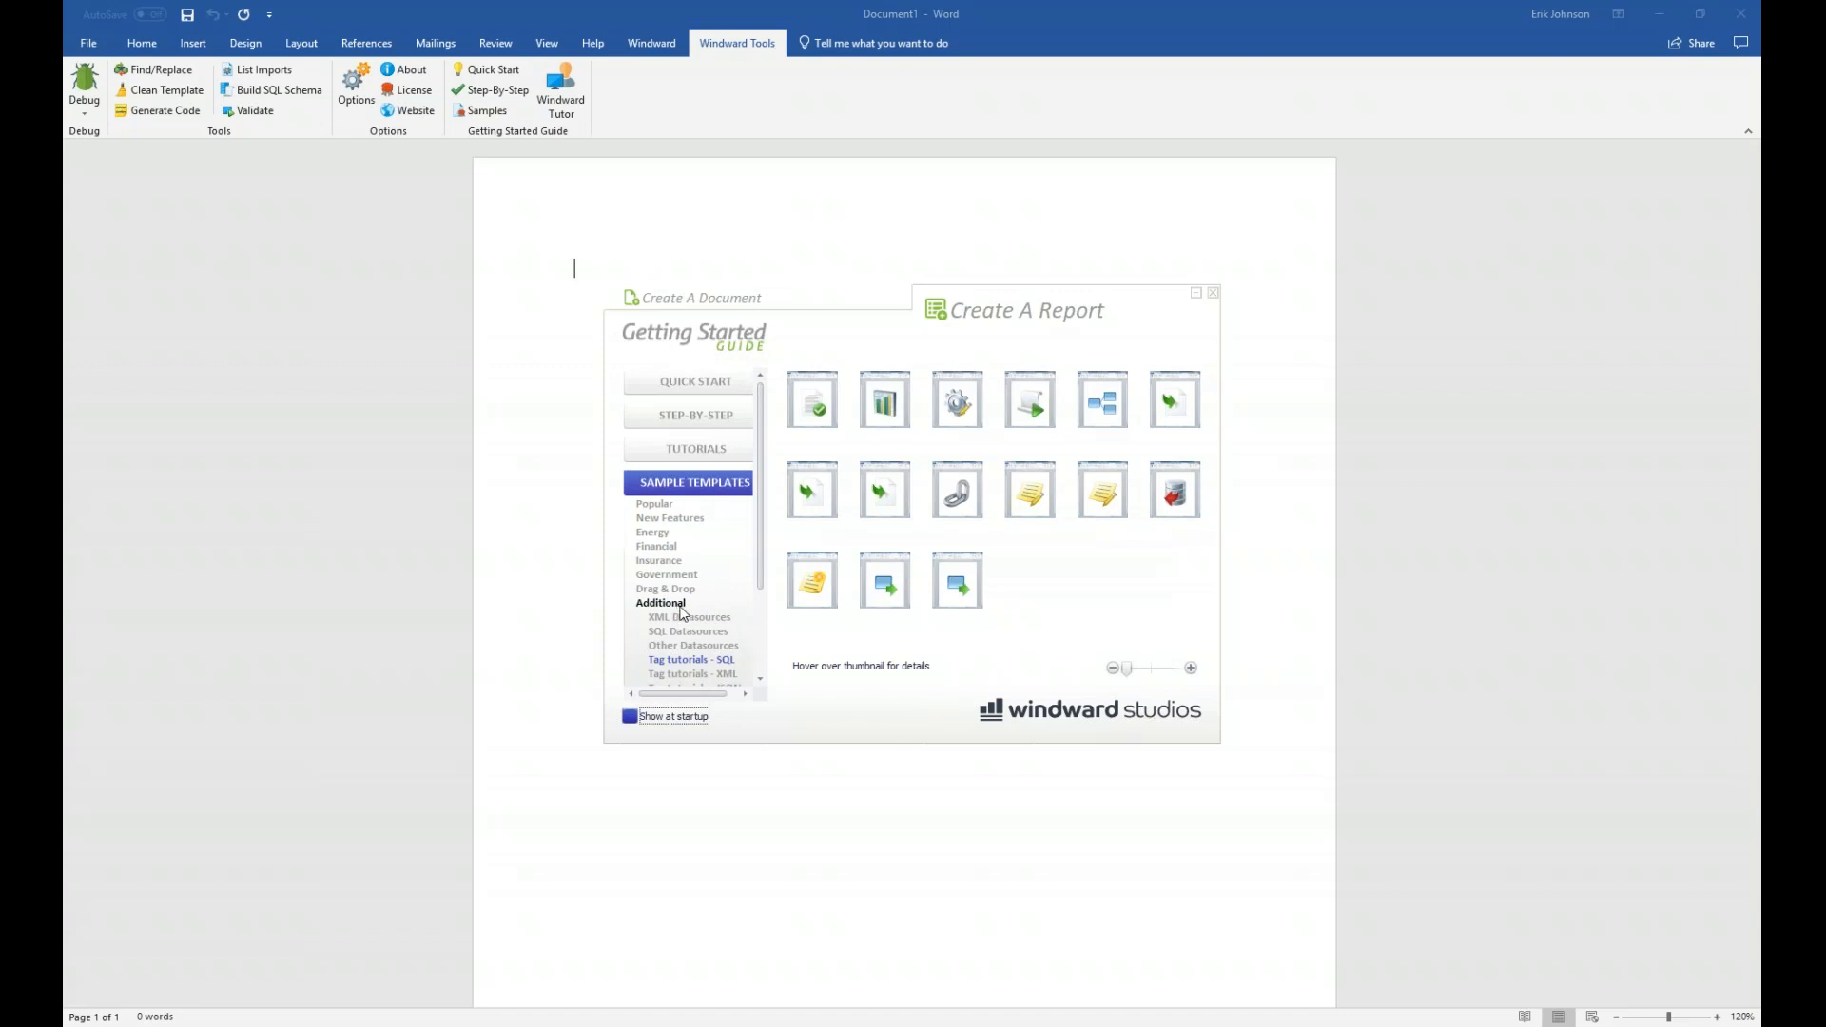
# - Open the ForEach Tag sample template from the SQL tag tutorials
pyautogui.moveTo(761, 514); pyautogui.dragTo(767, 548)
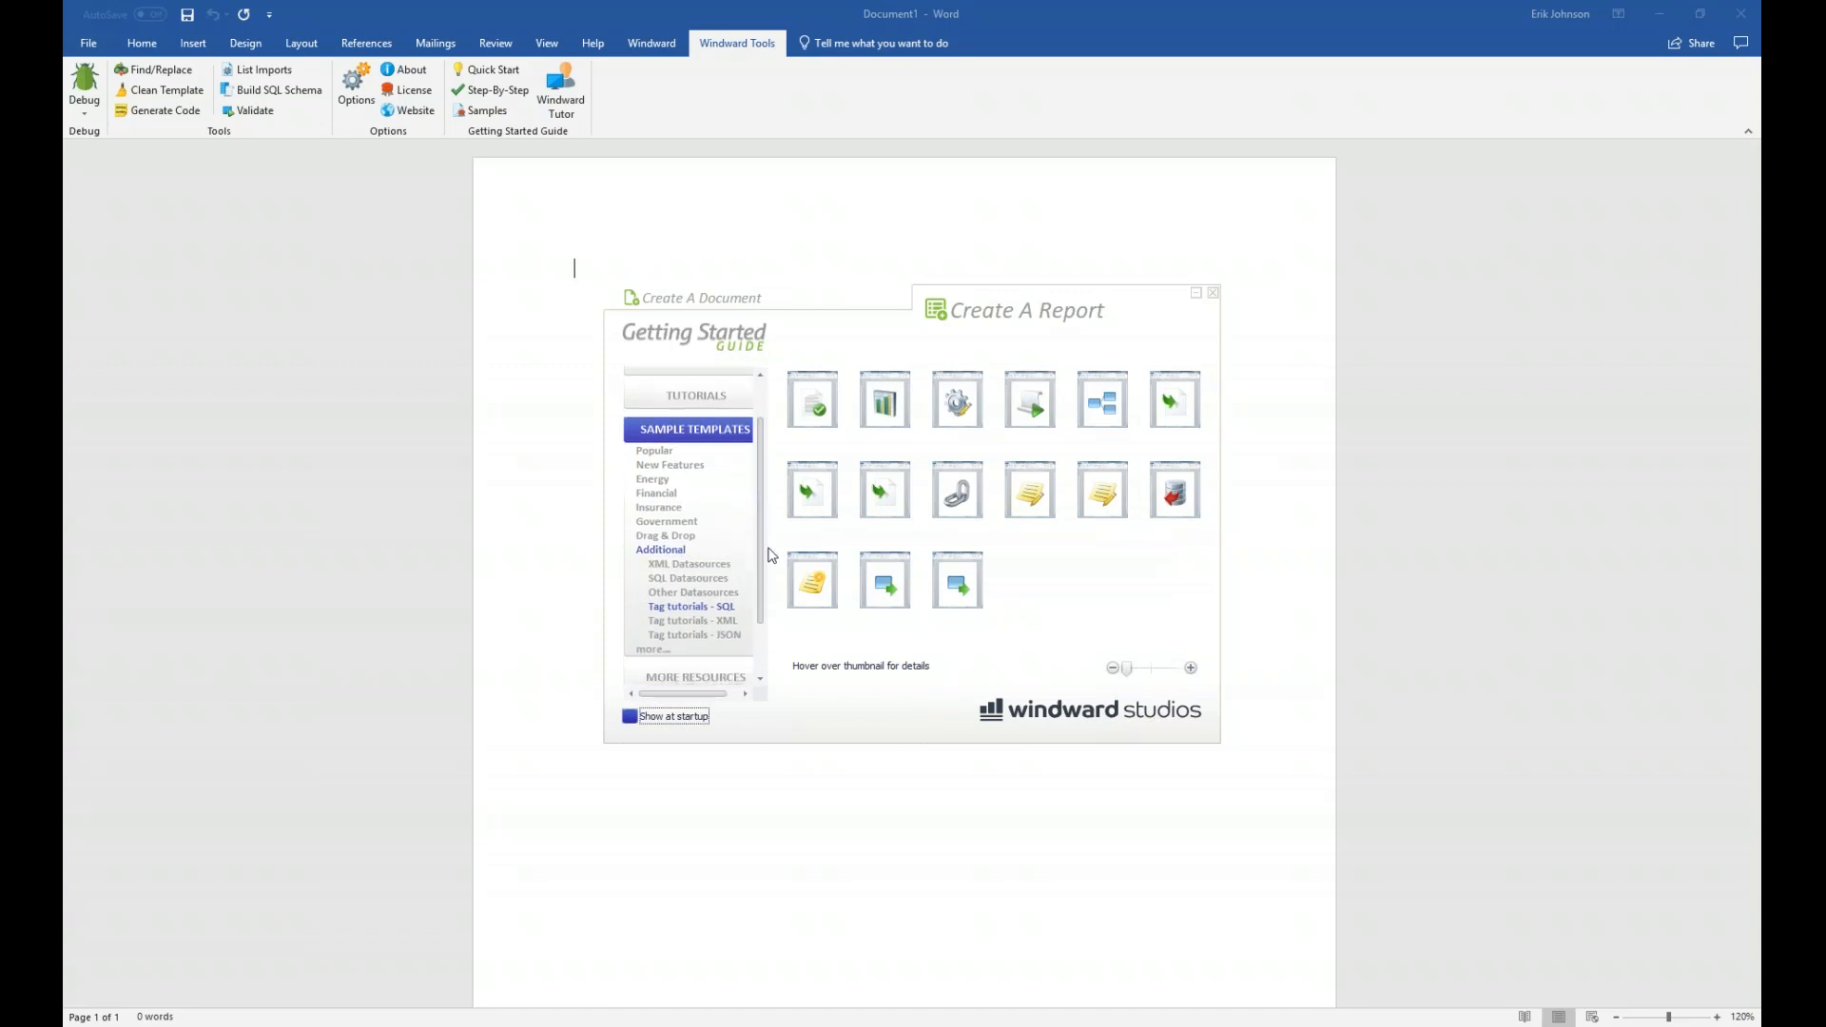
pyautogui.click(722, 628)
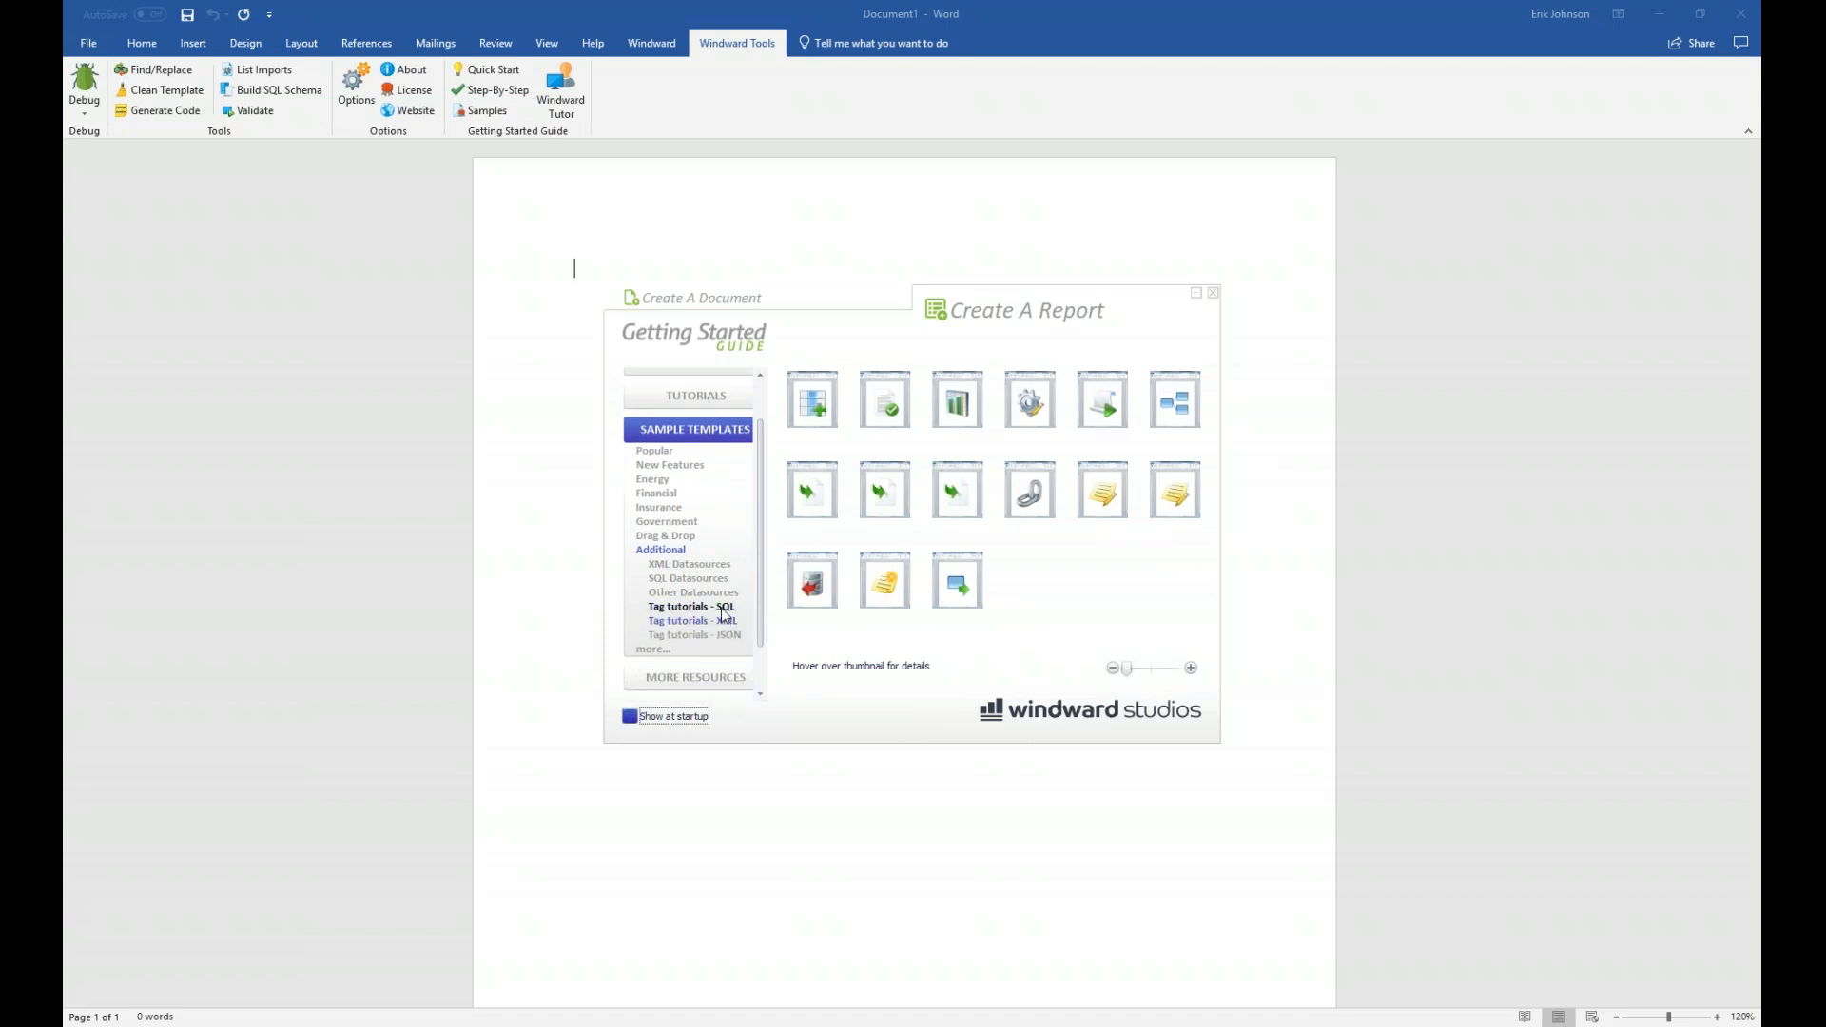
pyautogui.click(723, 613)
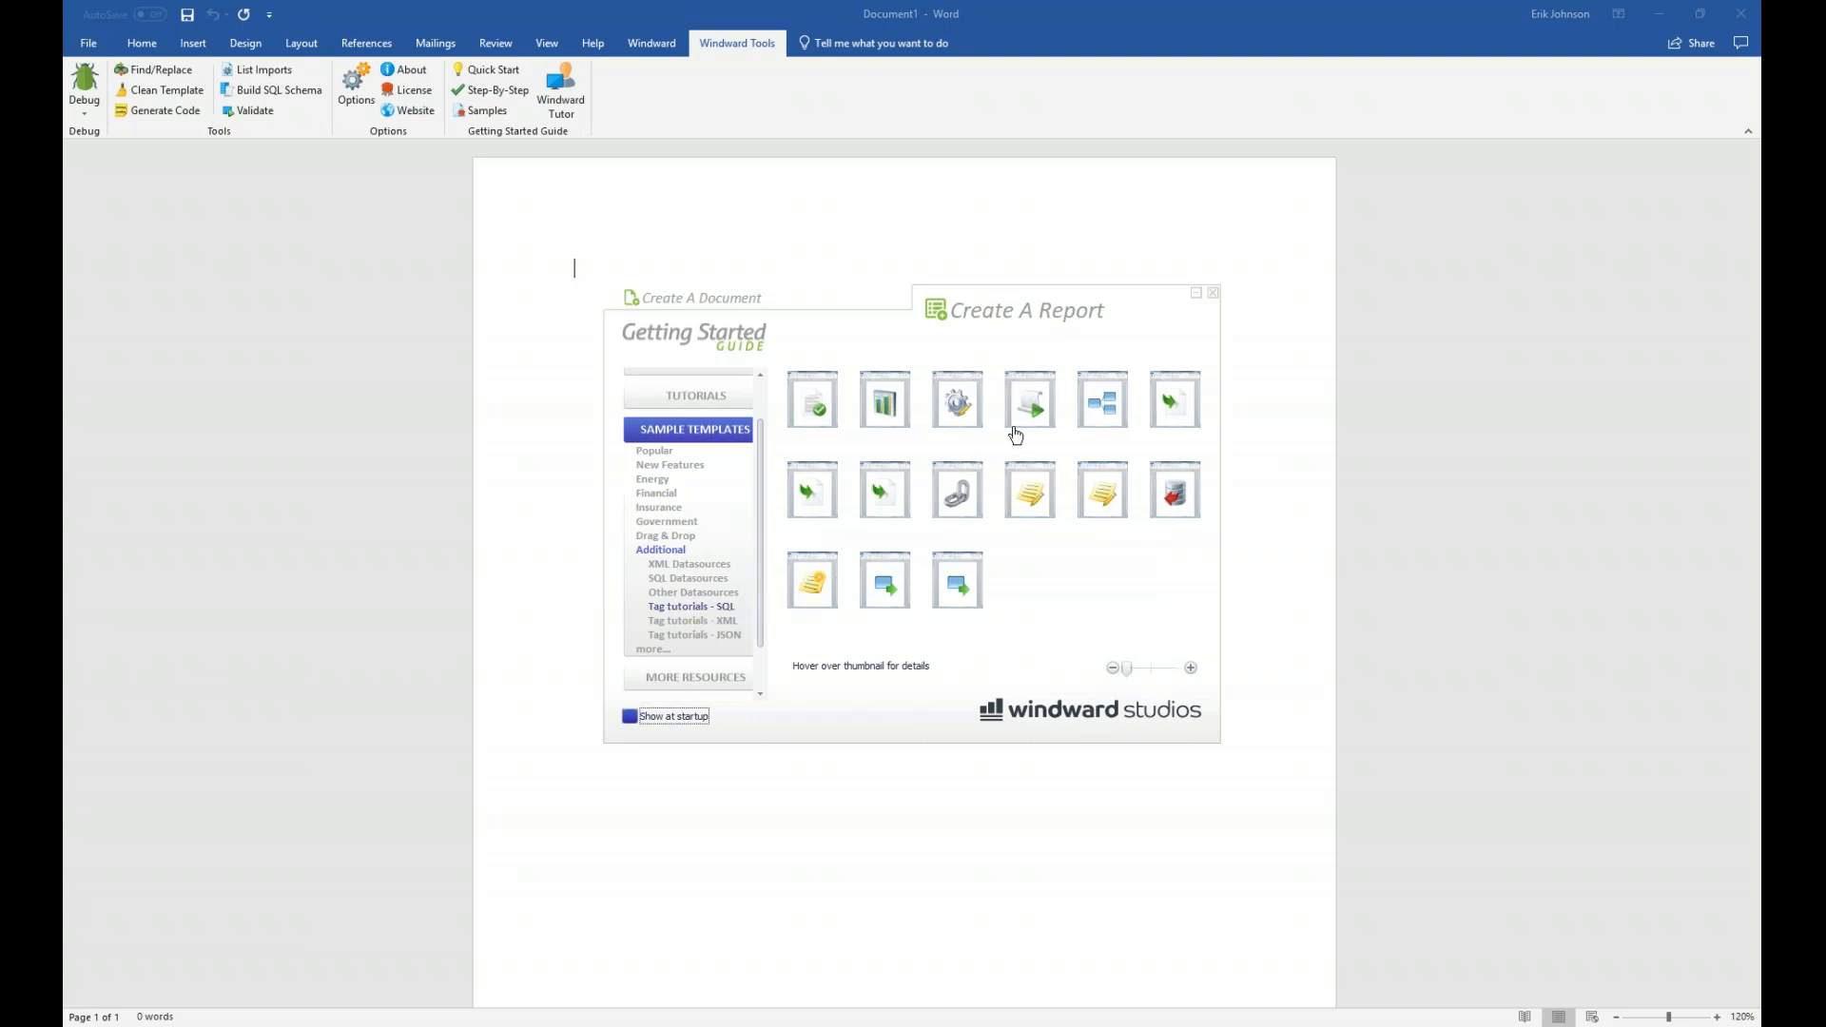
pyautogui.moveTo(1029, 411)
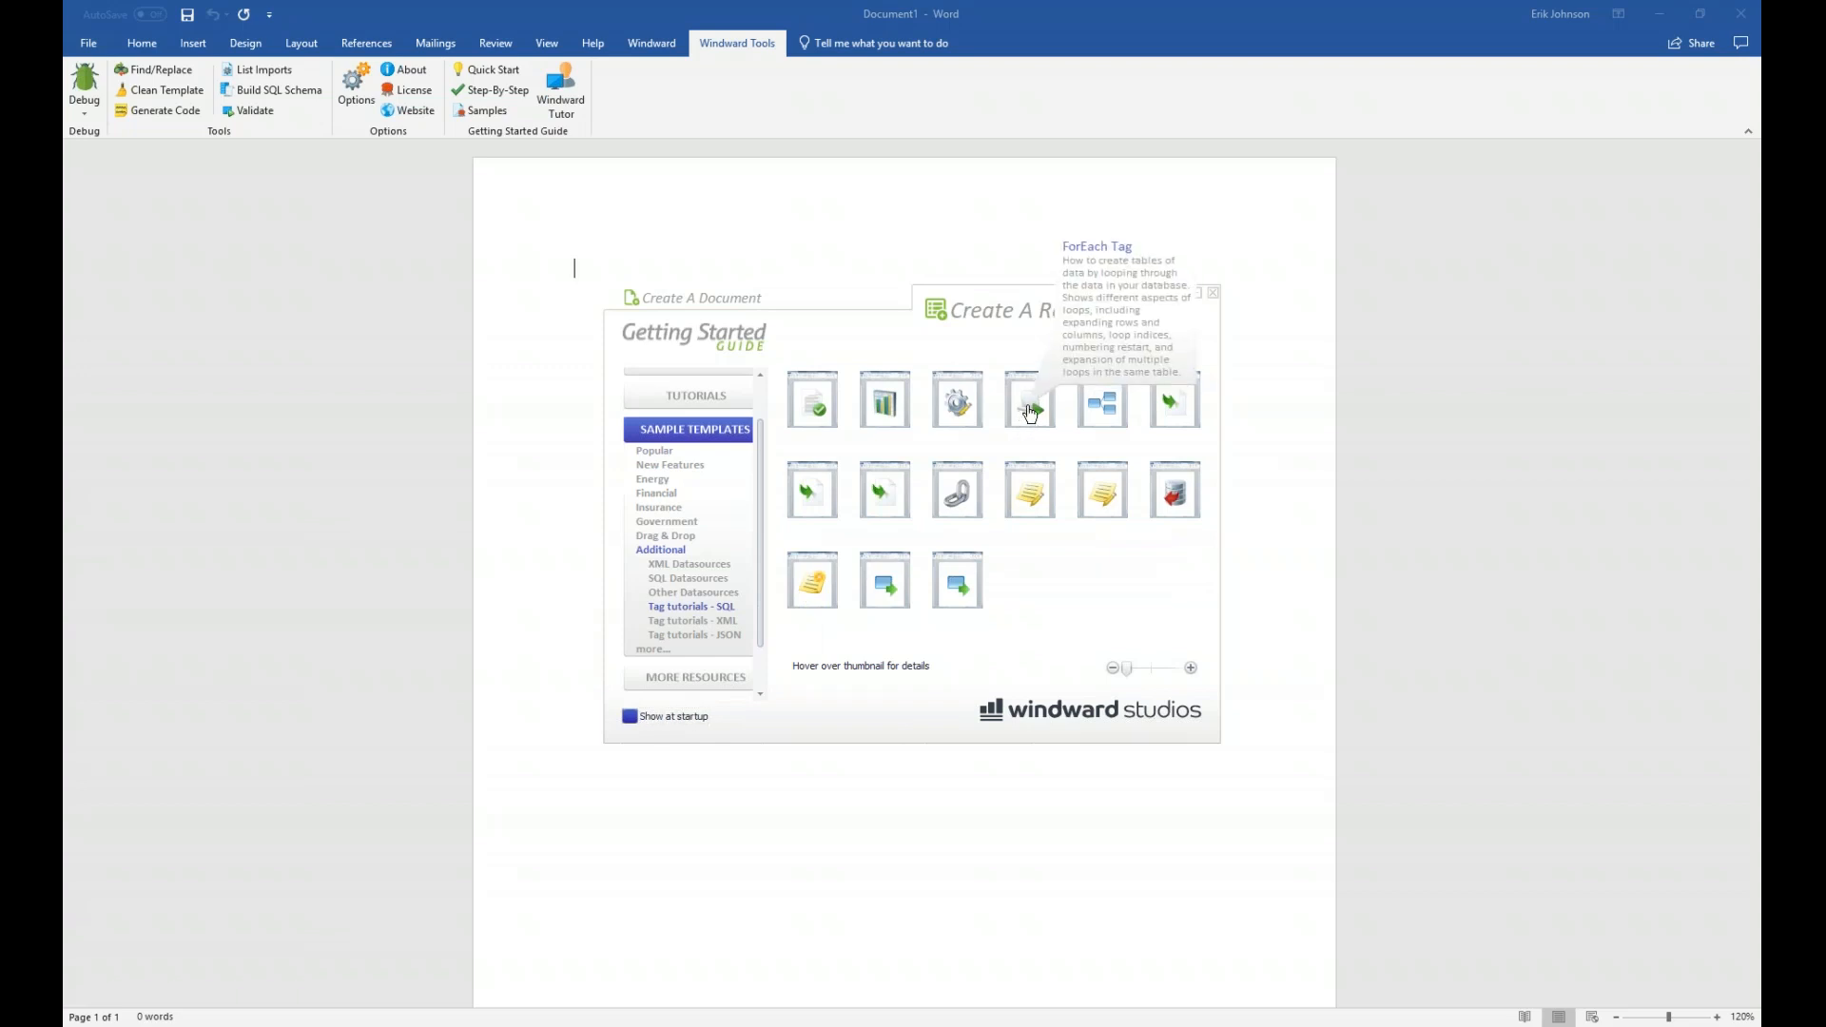
pyautogui.click(1029, 410)
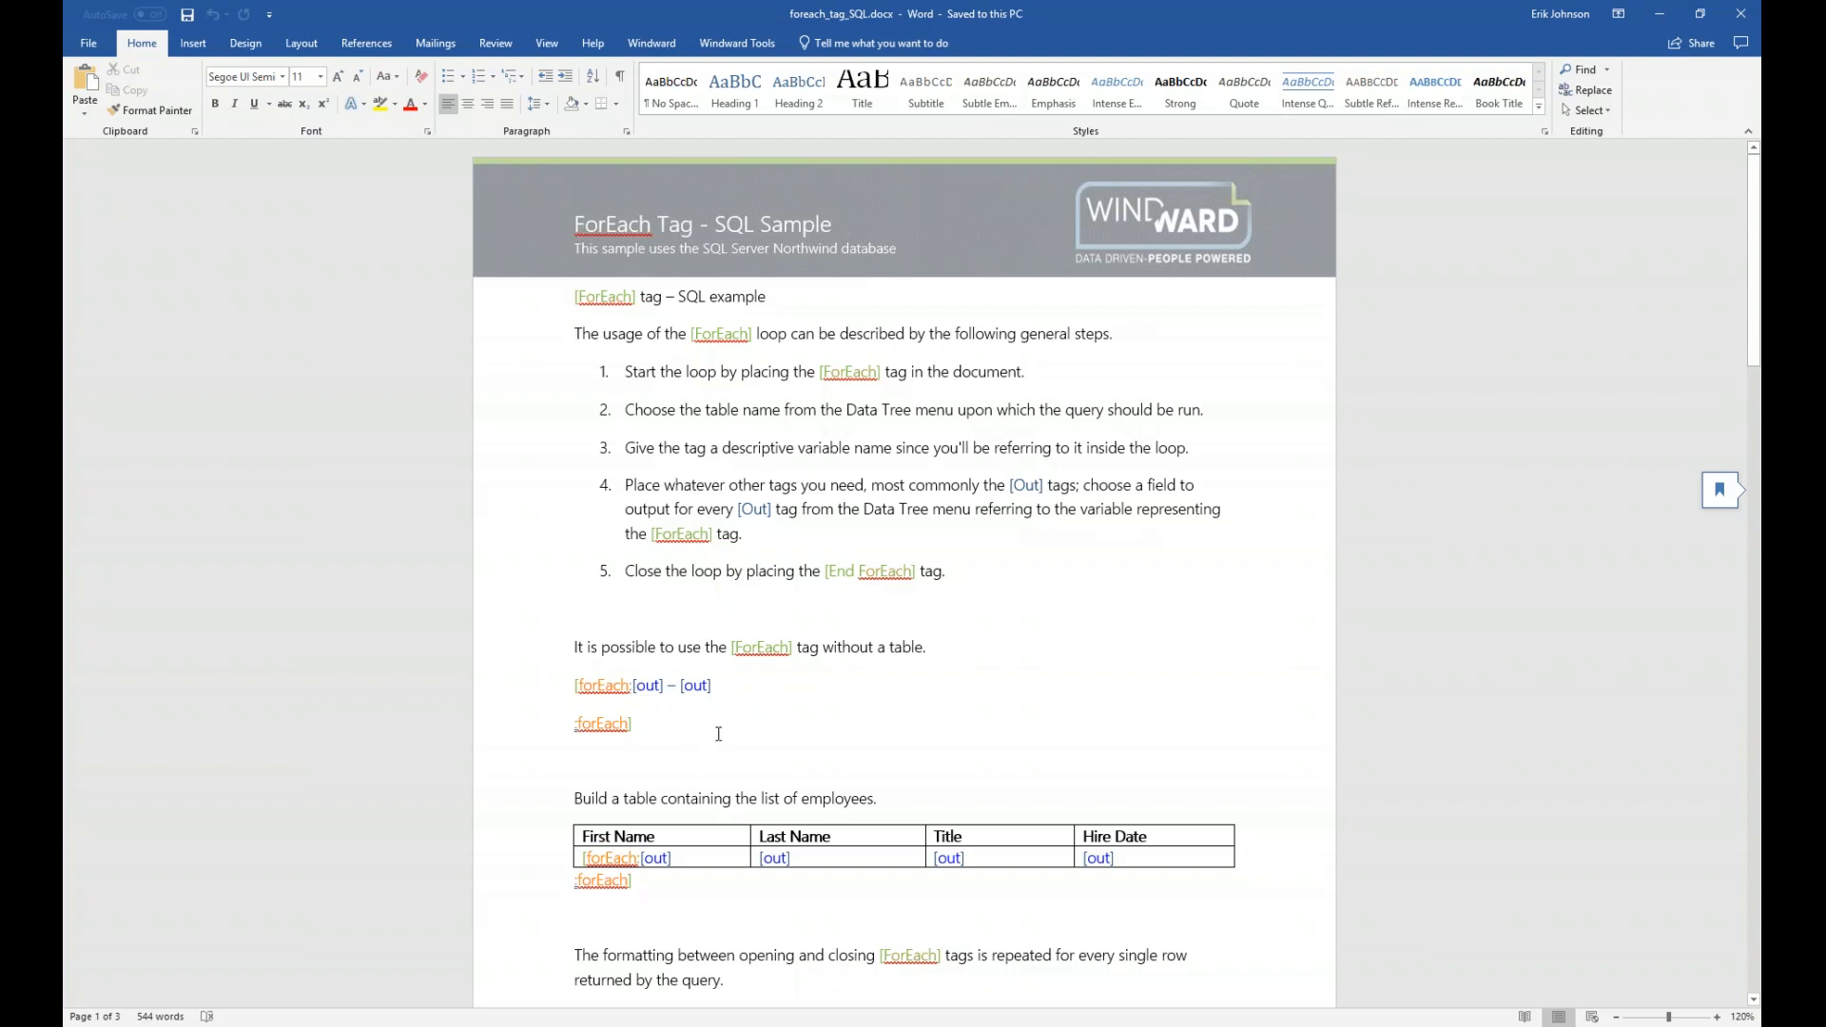
# - Preview the data returned by the opening forEach tag in the example without a table, enlarging the results window to view the pictures
pyautogui.click(613, 684)
pyautogui.click(666, 45)
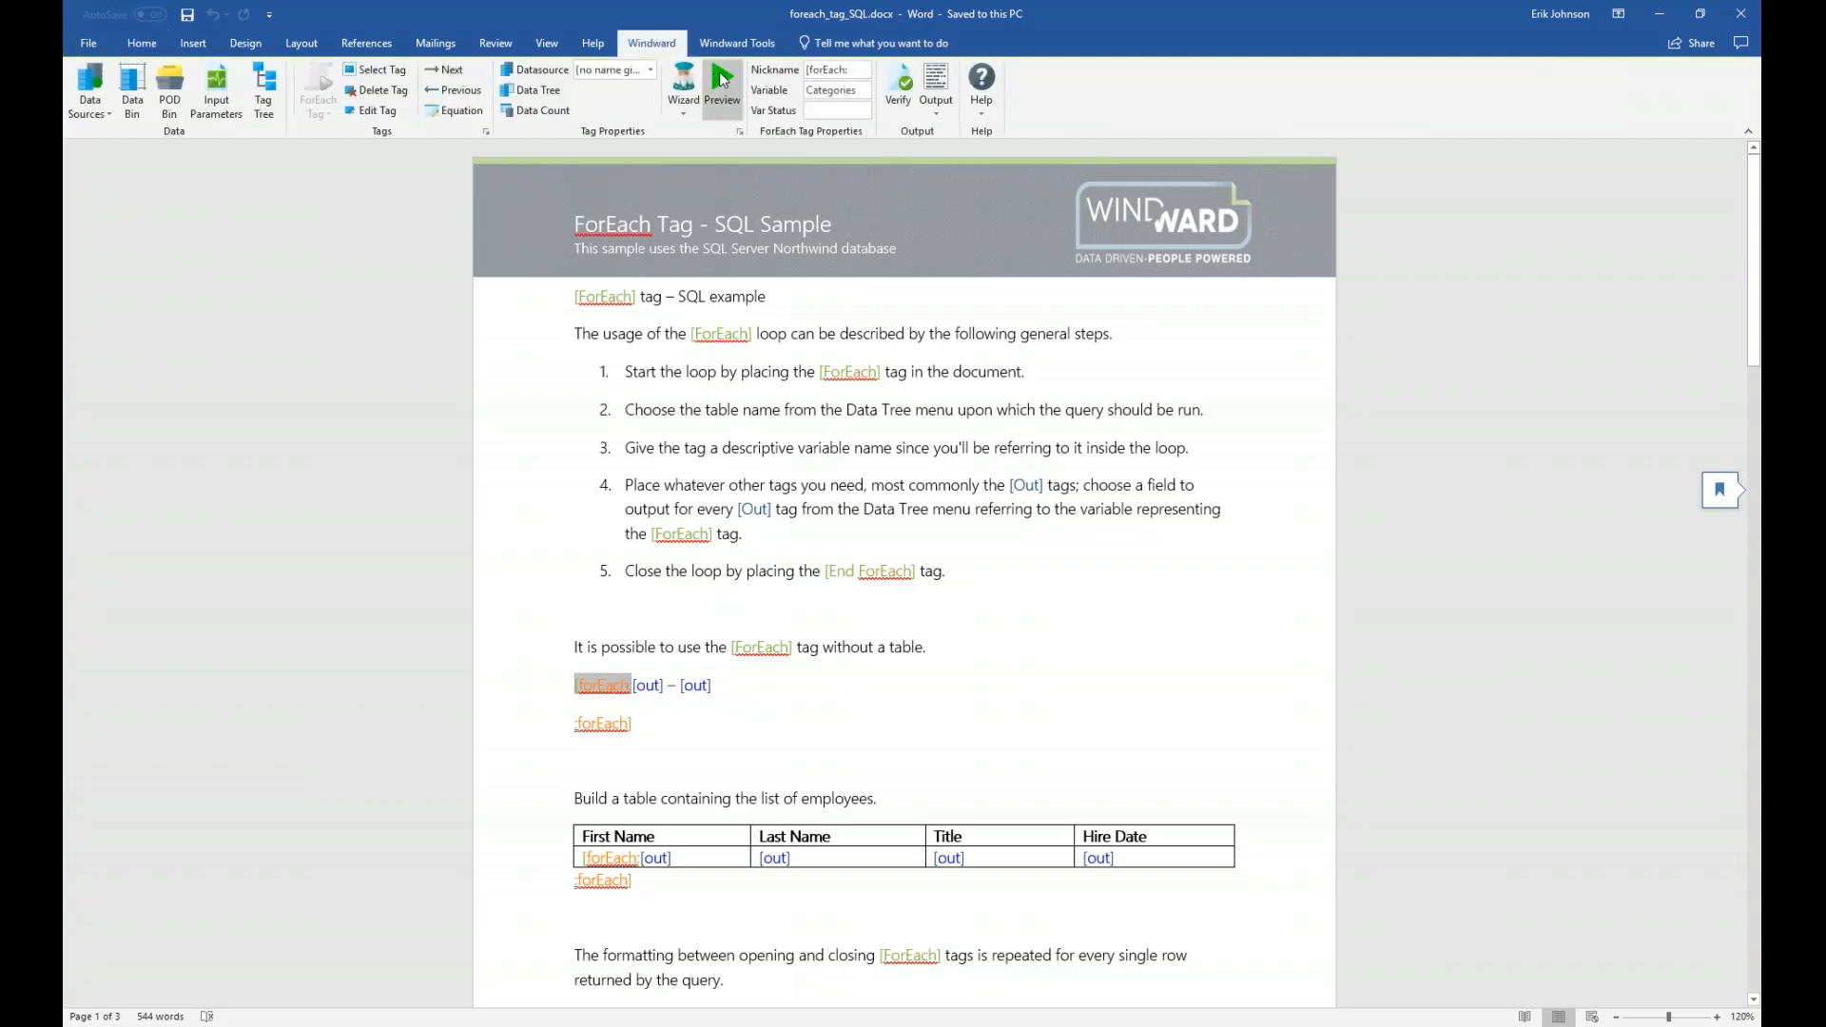
pyautogui.click(721, 79)
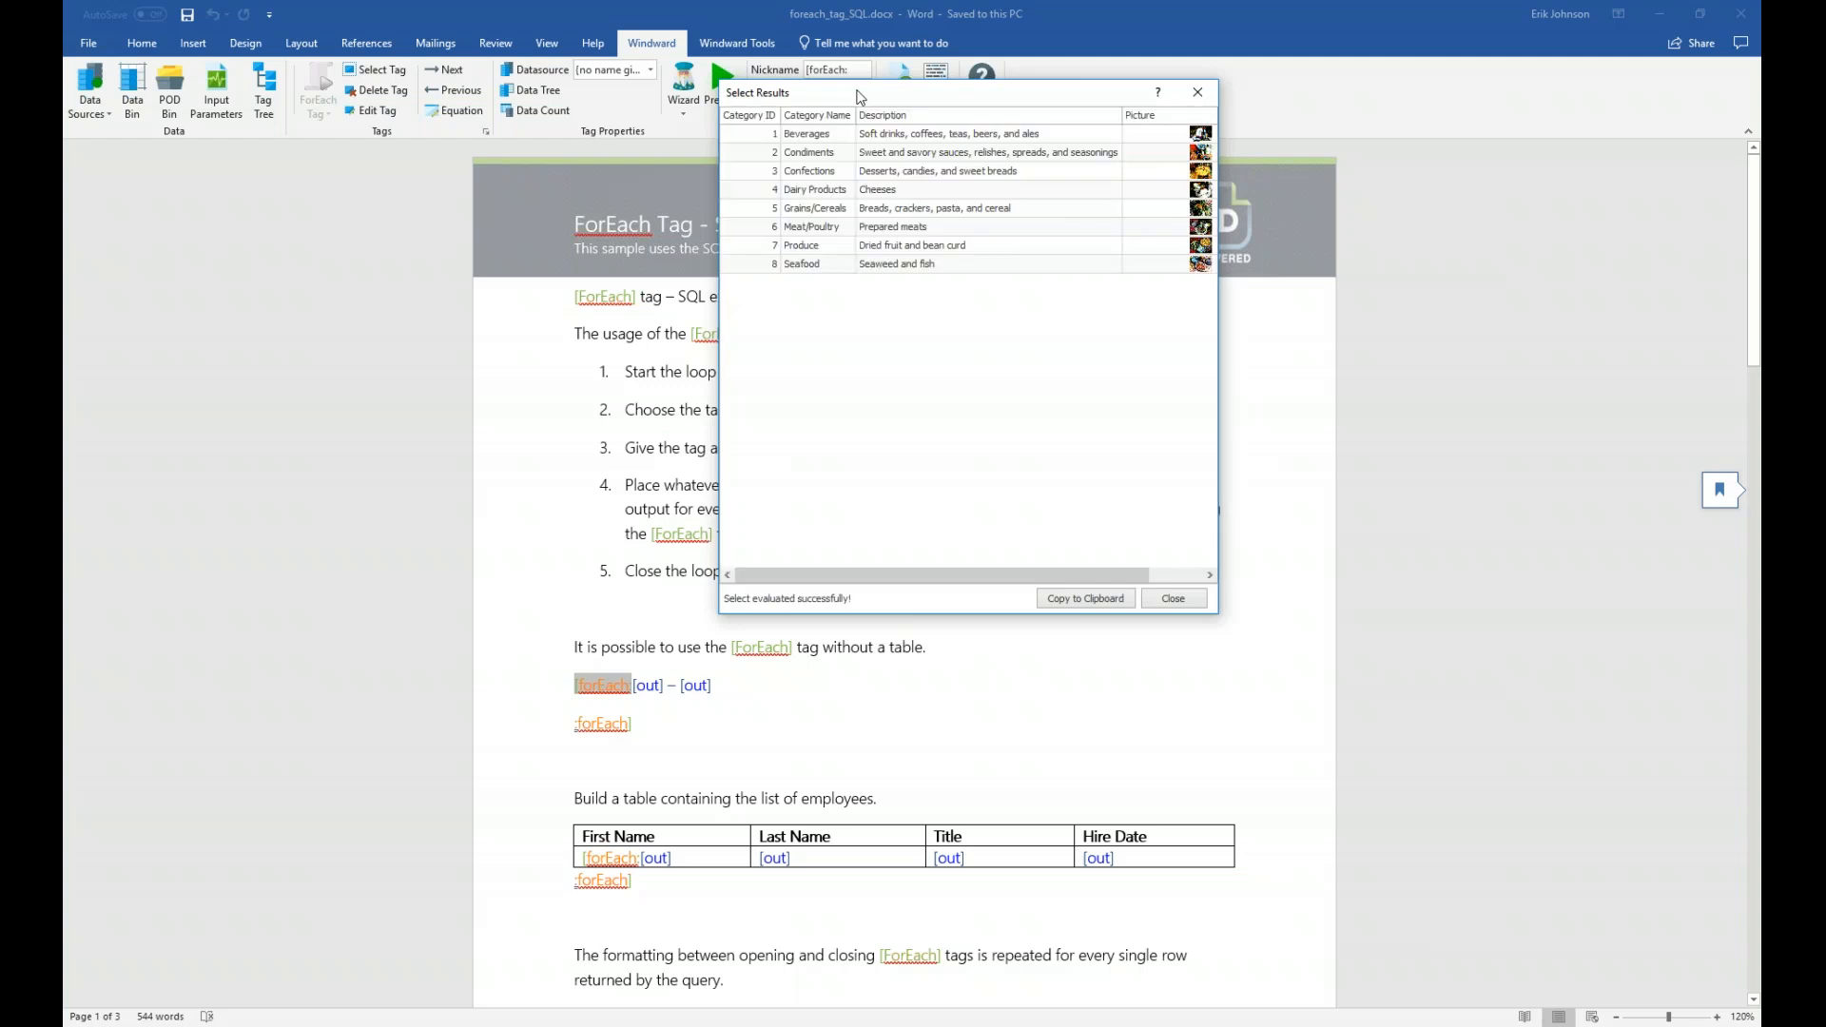
pyautogui.moveTo(860, 97); pyautogui.dragTo(816, 275)
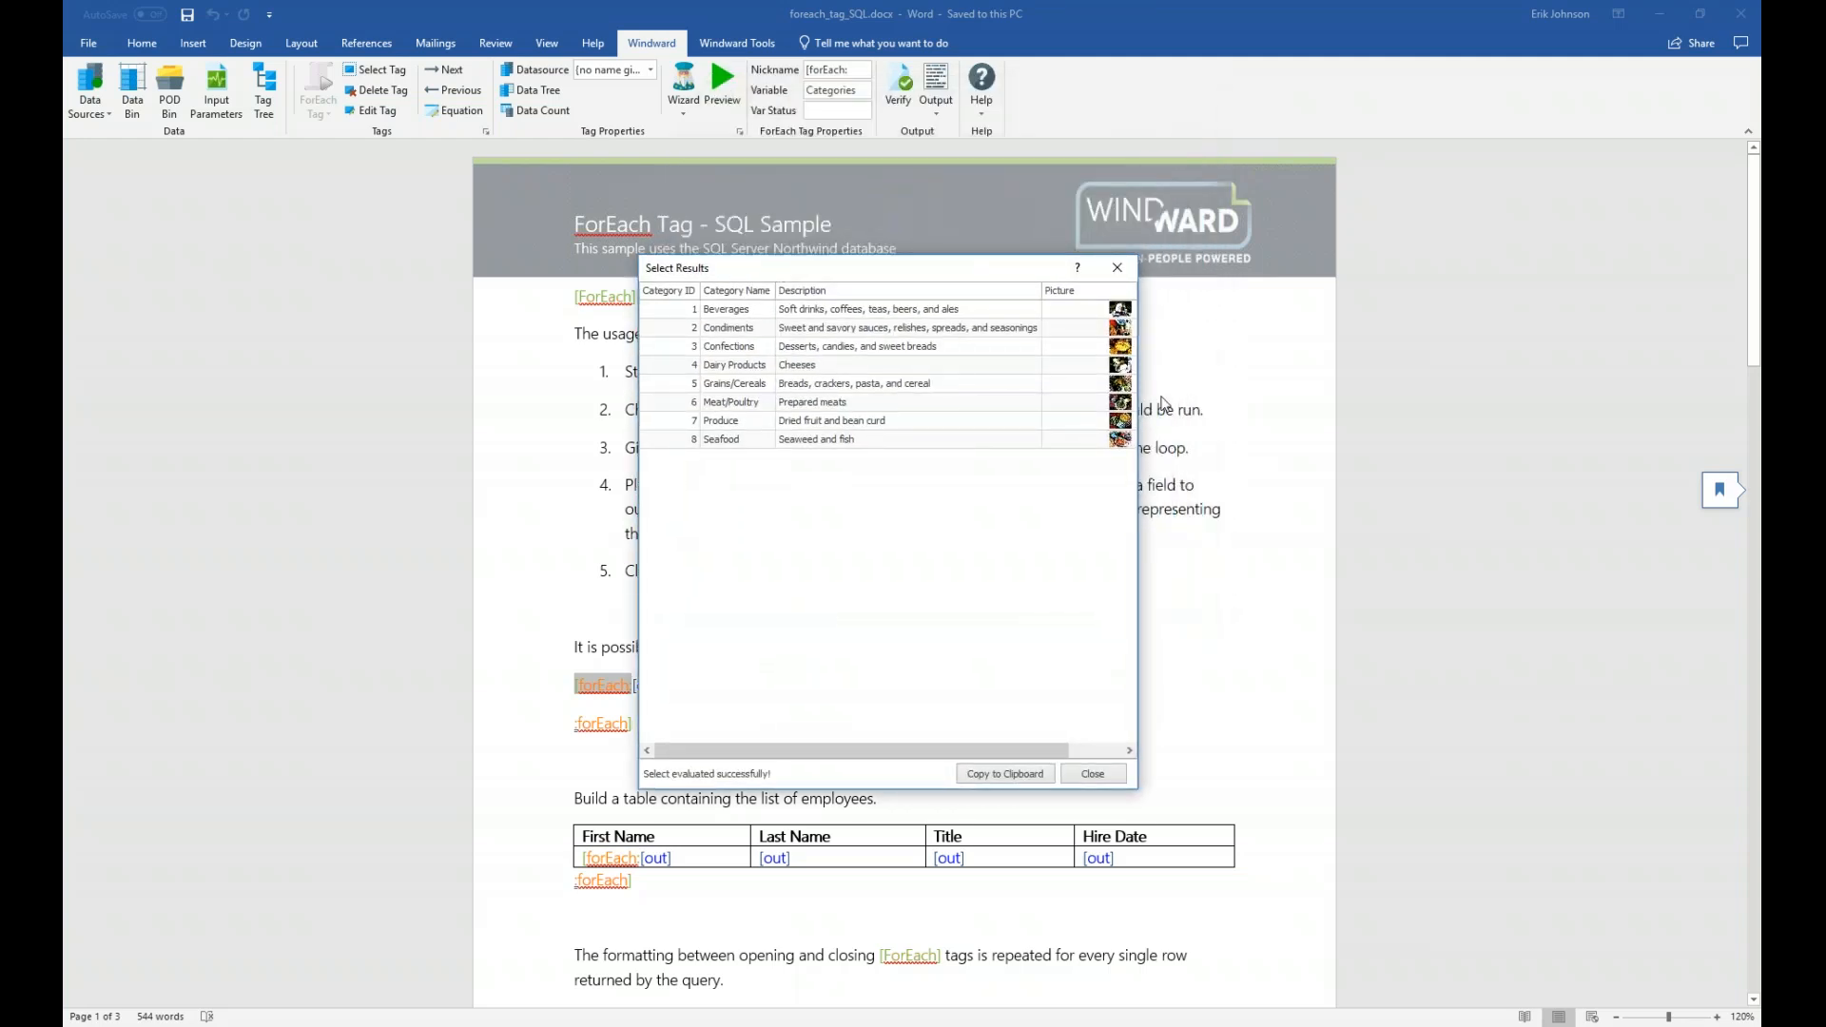
pyautogui.moveTo(1138, 406); pyautogui.dragTo(1304, 416)
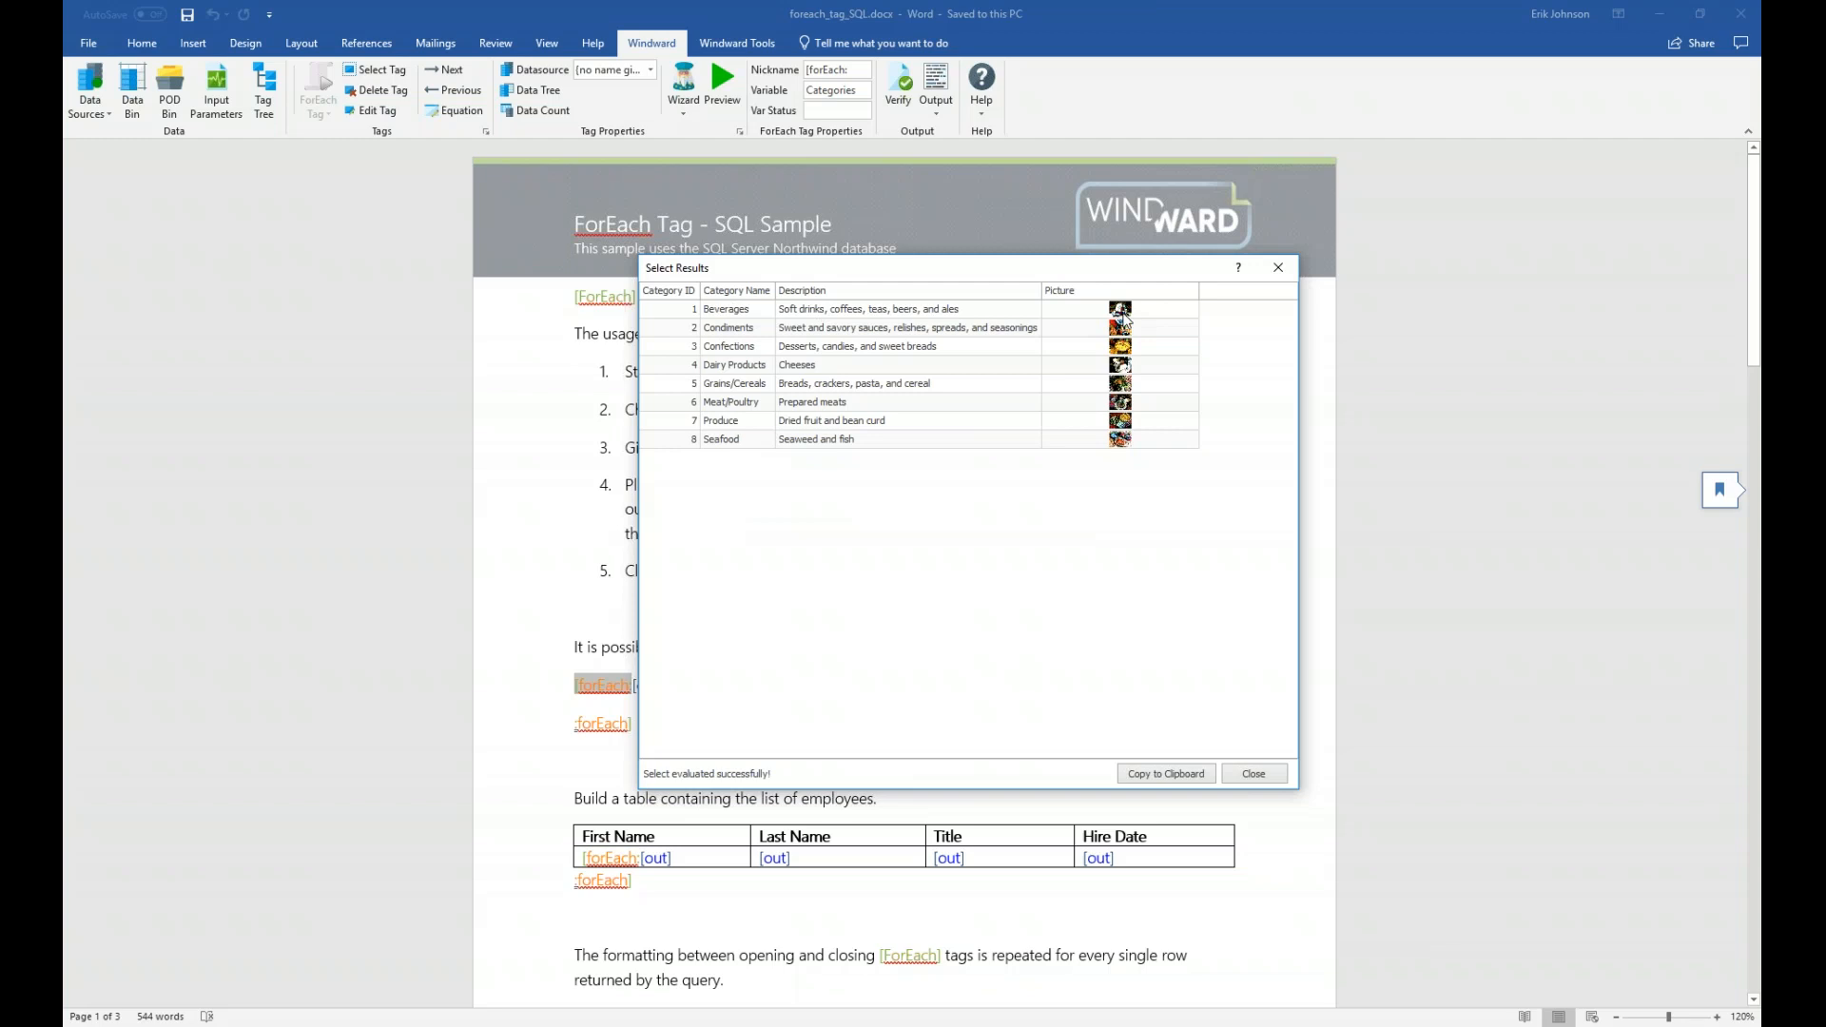
pyautogui.click(1278, 269)
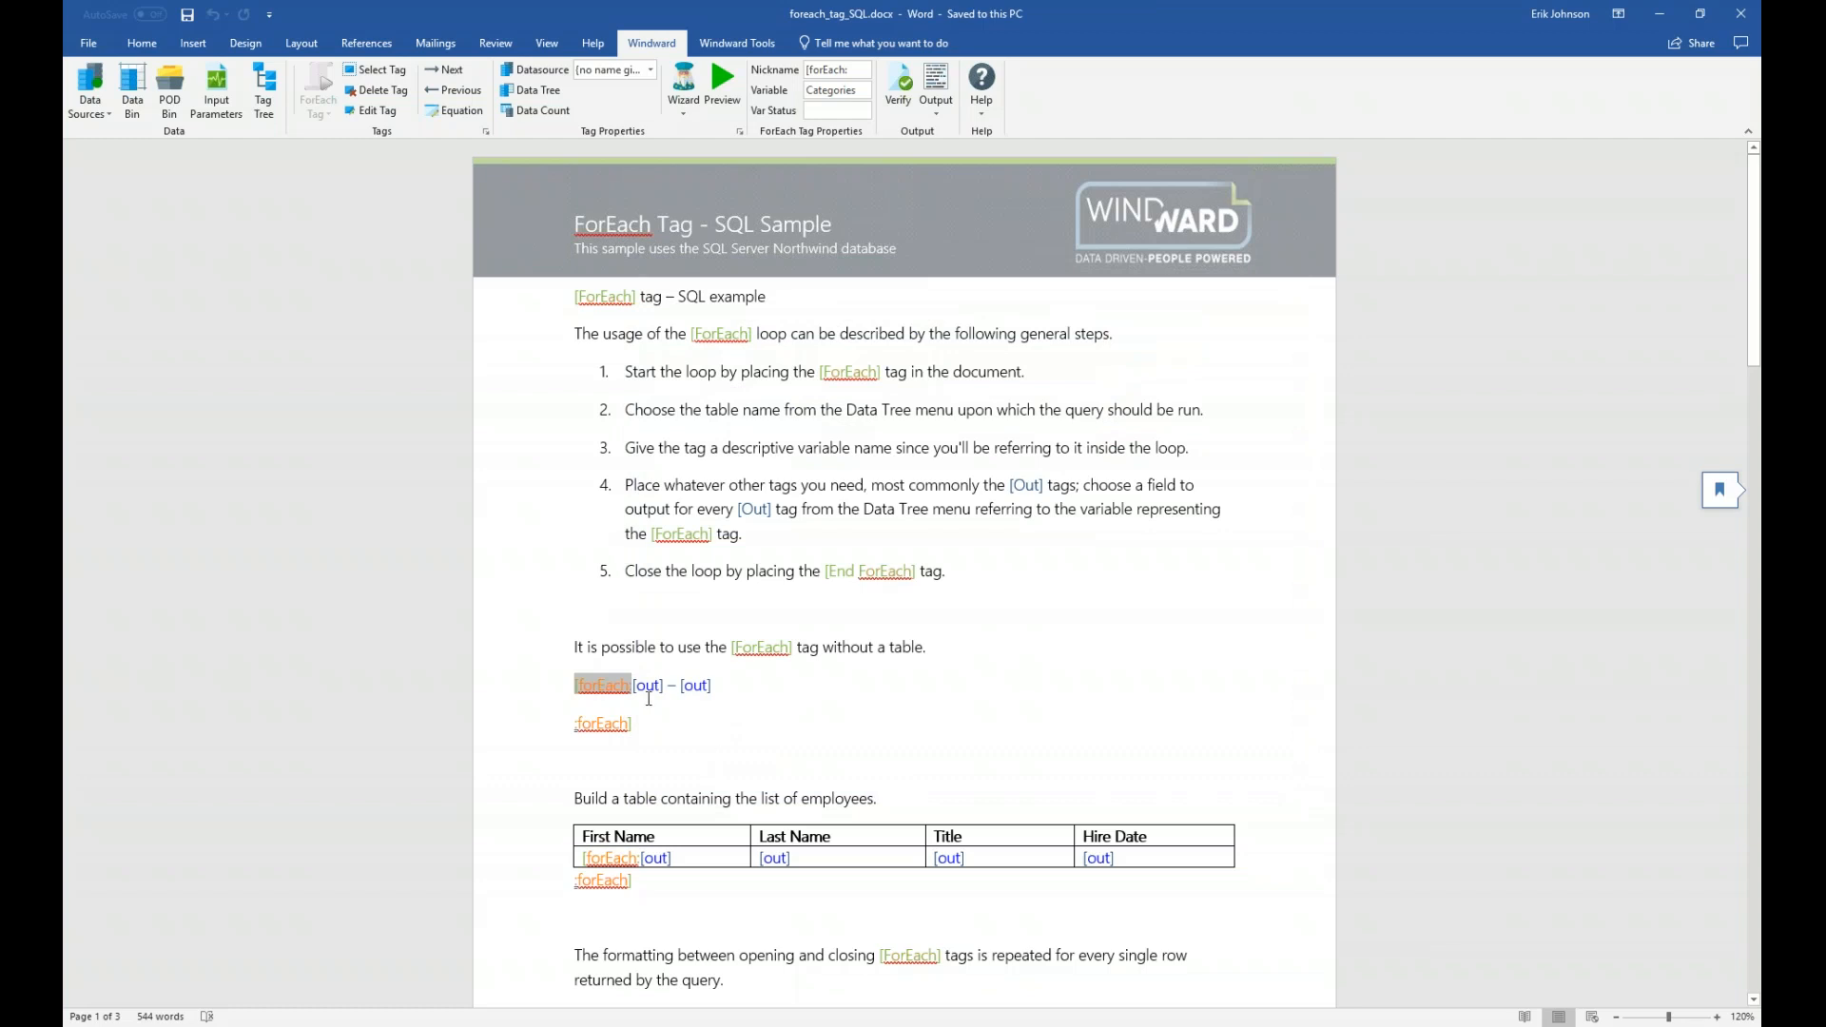
# - Preview the results of the first out tag in the example without a table
pyautogui.moveTo(650, 689)
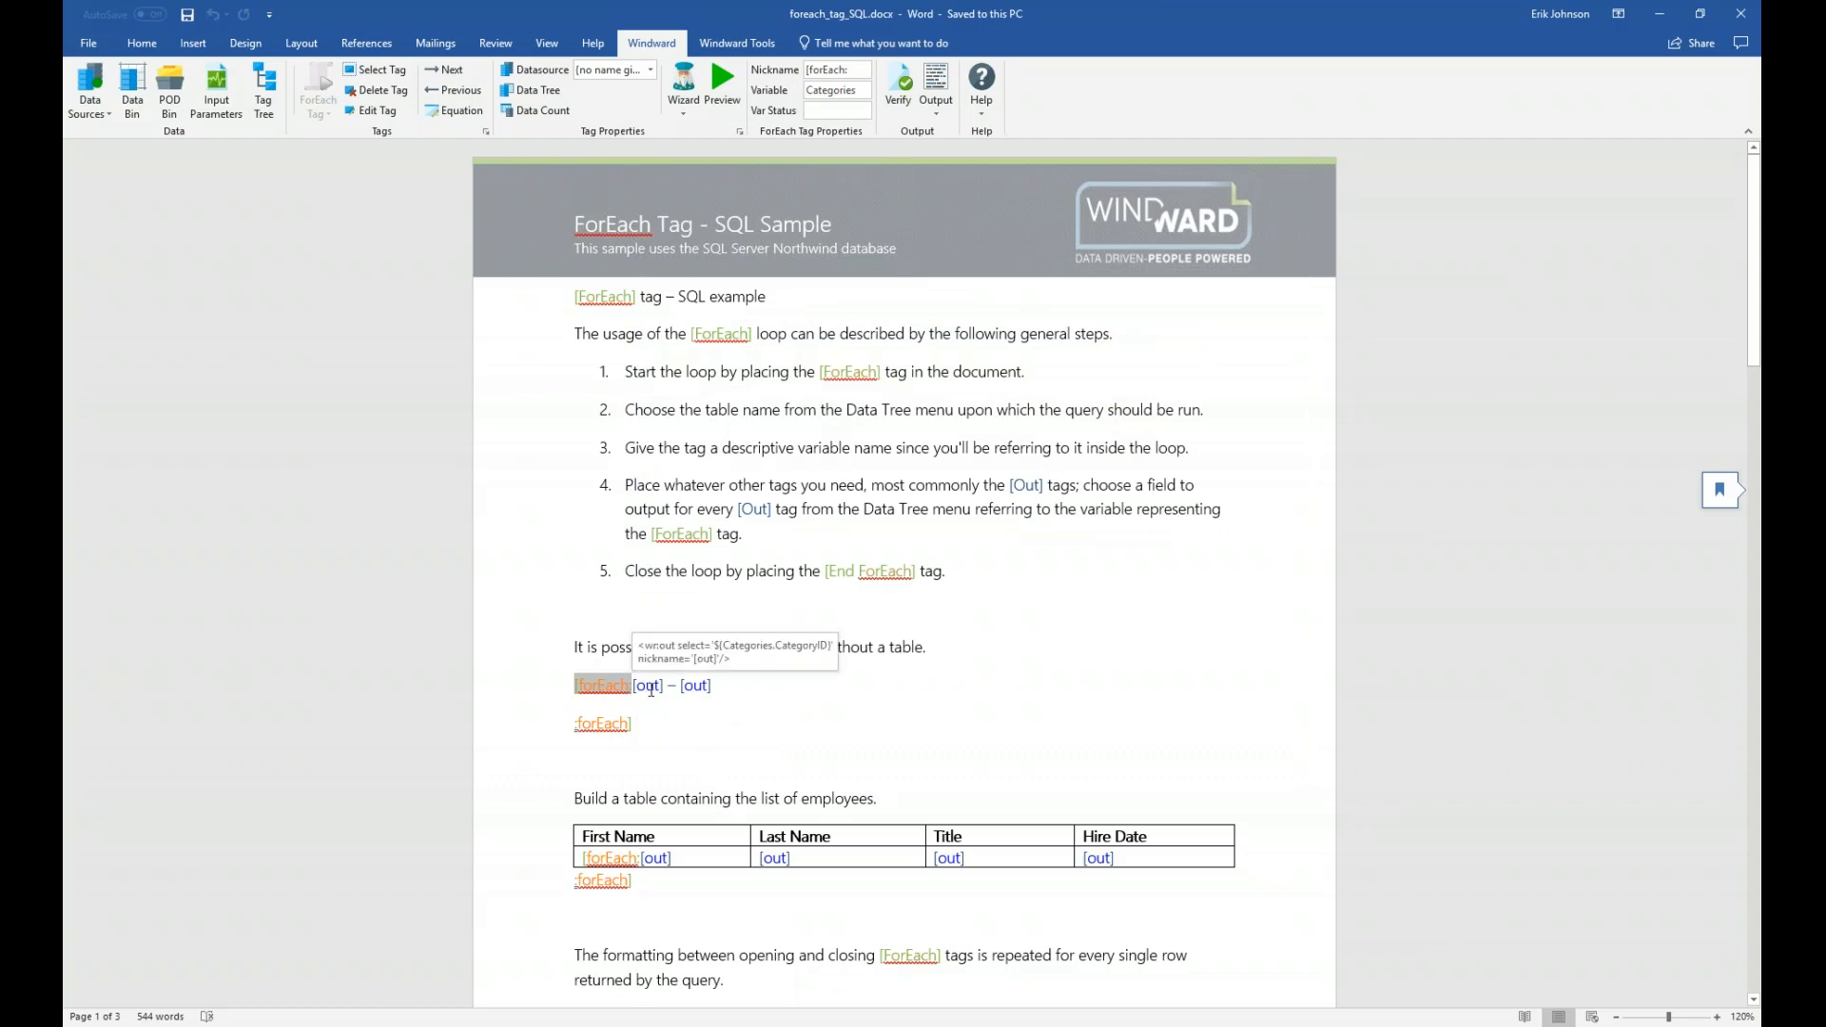
pyautogui.click(651, 687)
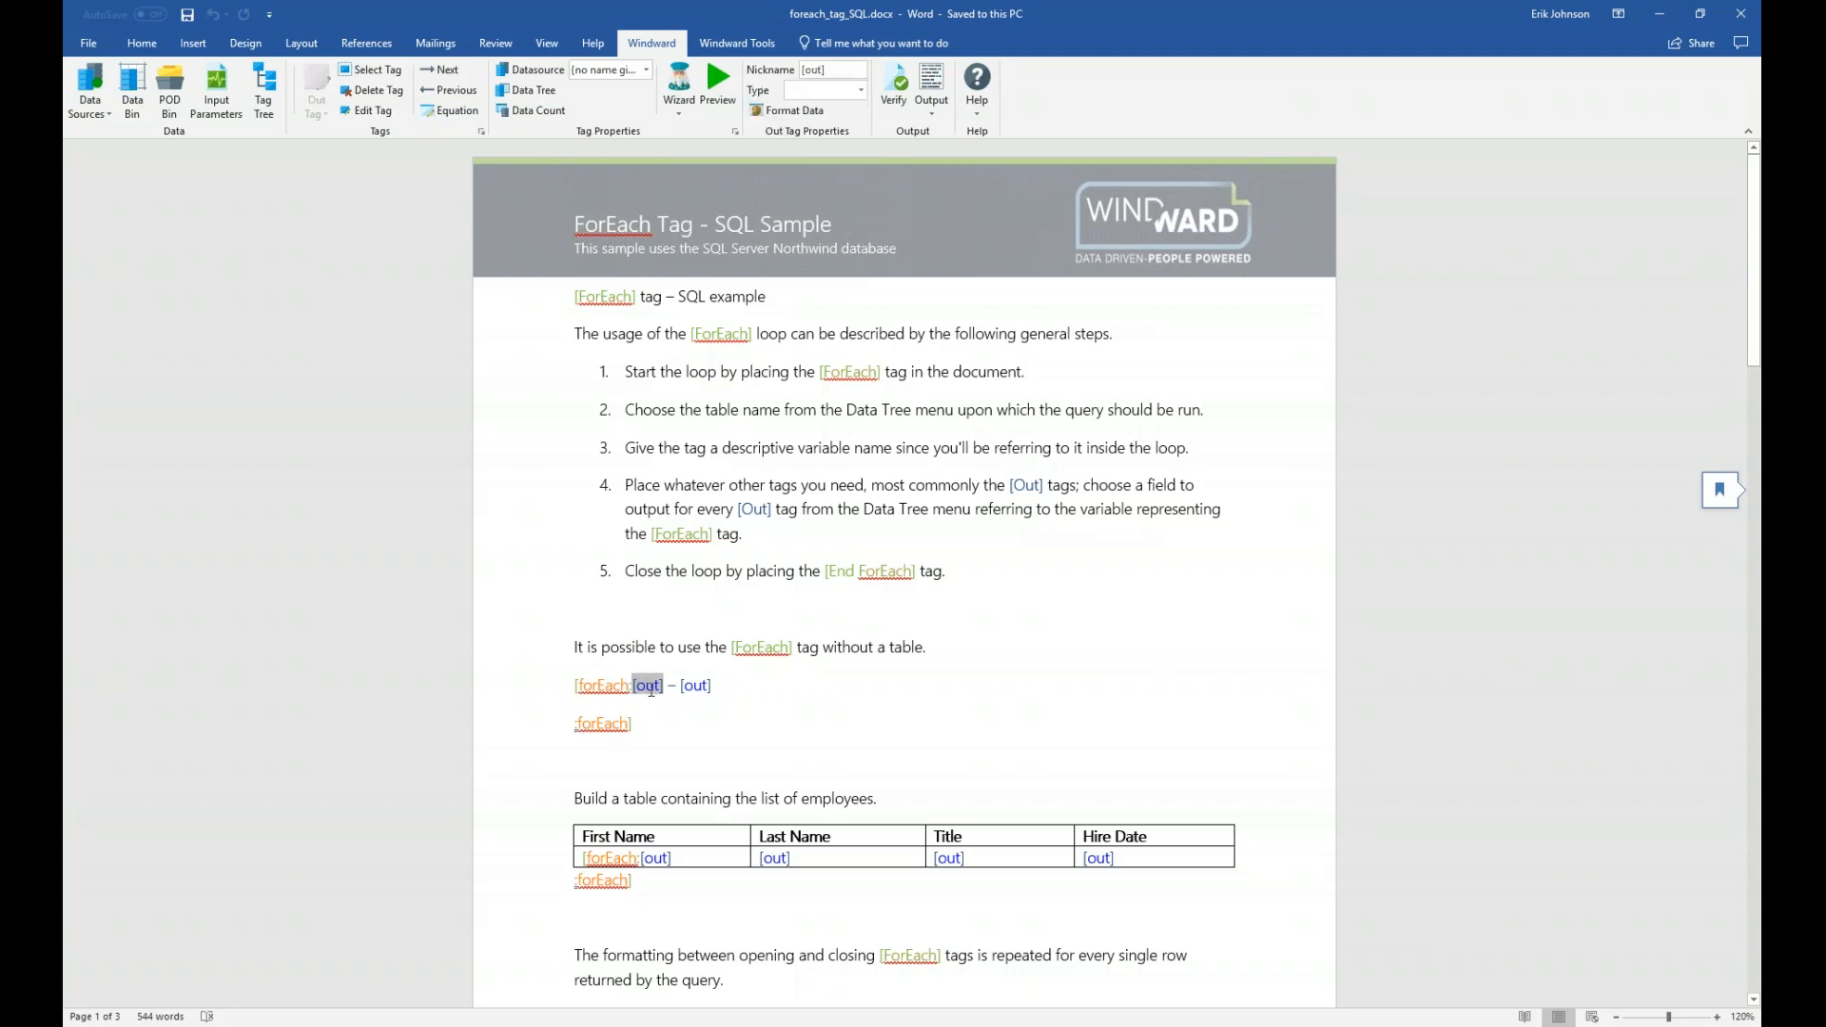
pyautogui.click(717, 85)
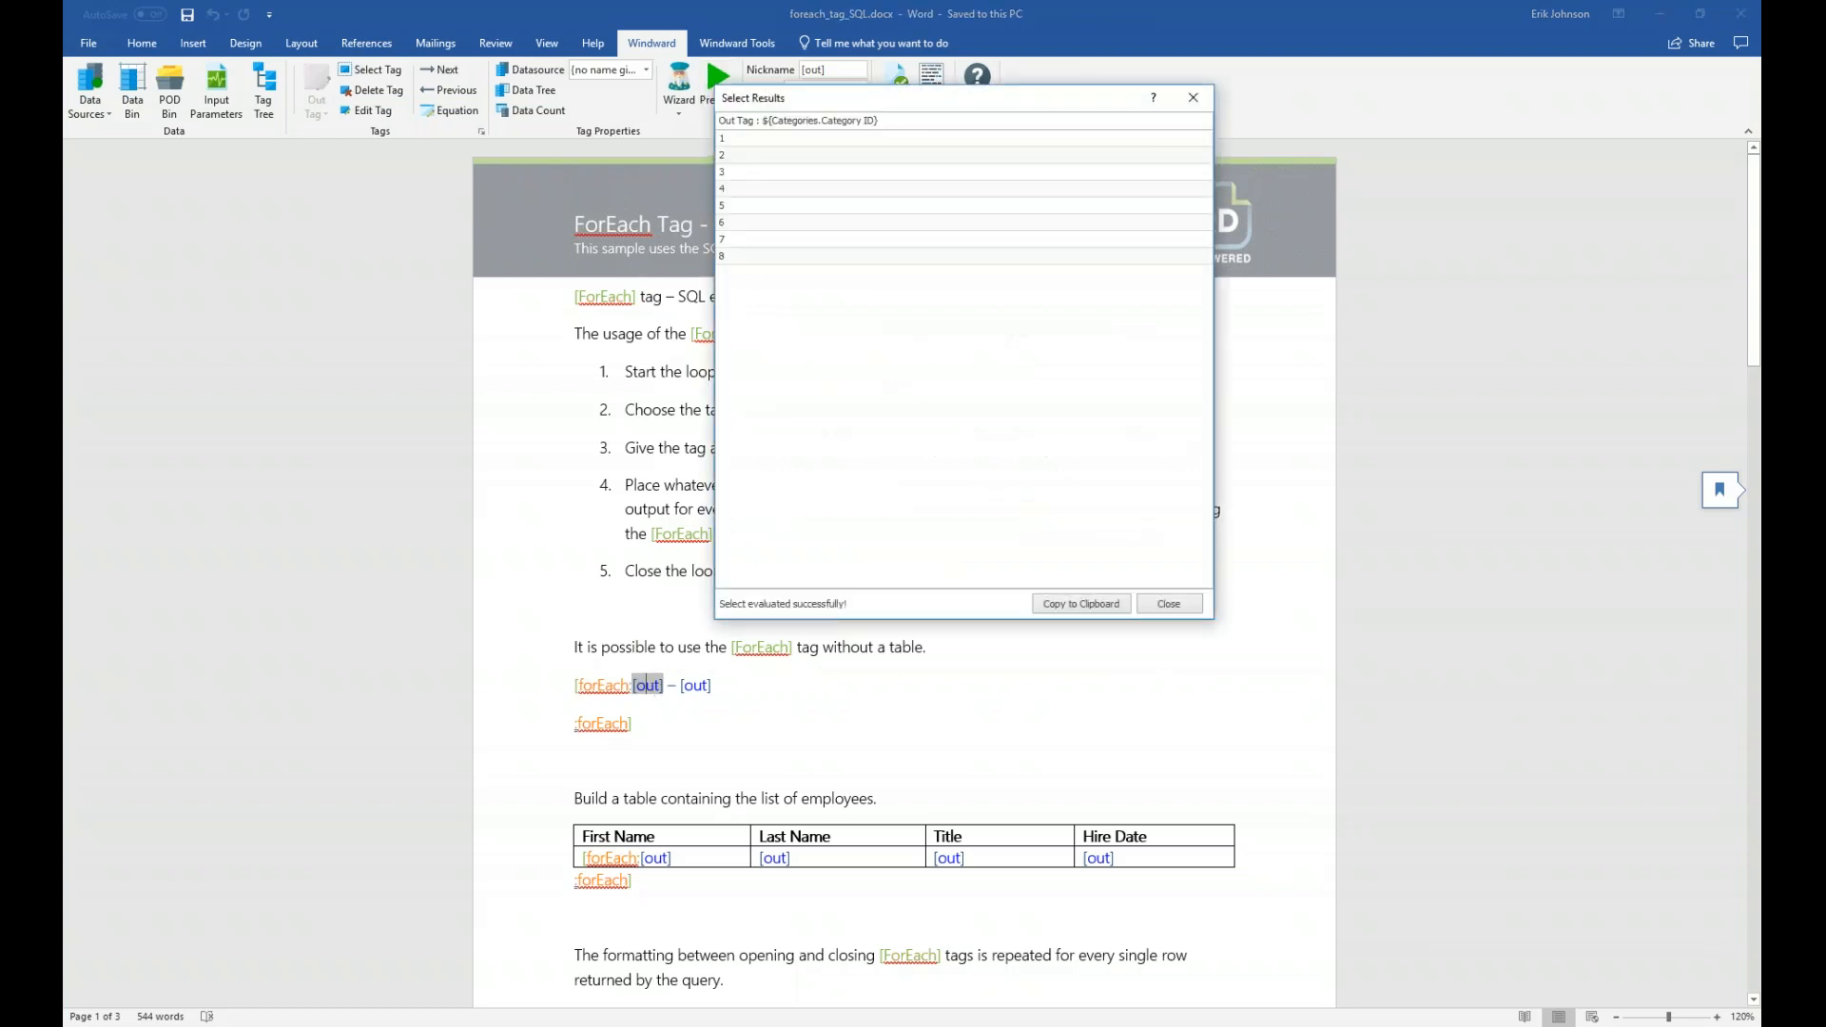
pyautogui.moveTo(883, 99); pyautogui.dragTo(869, 401)
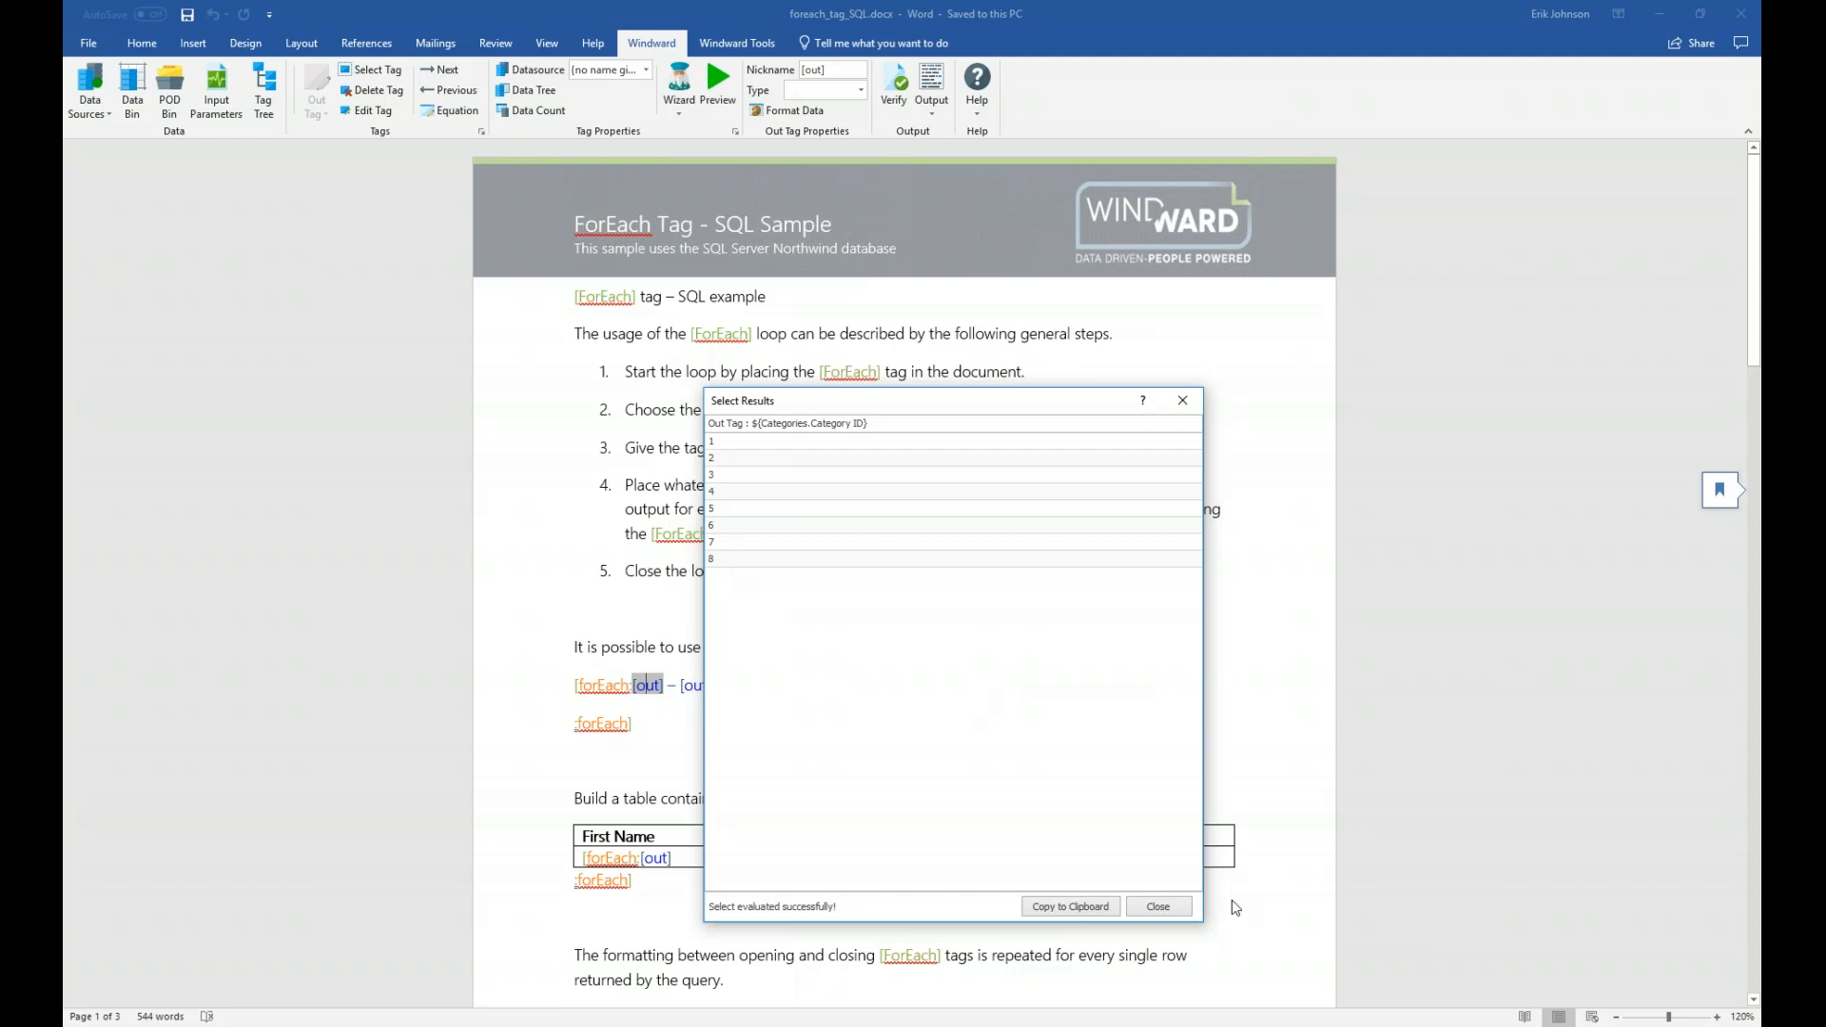
pyautogui.click(1159, 906)
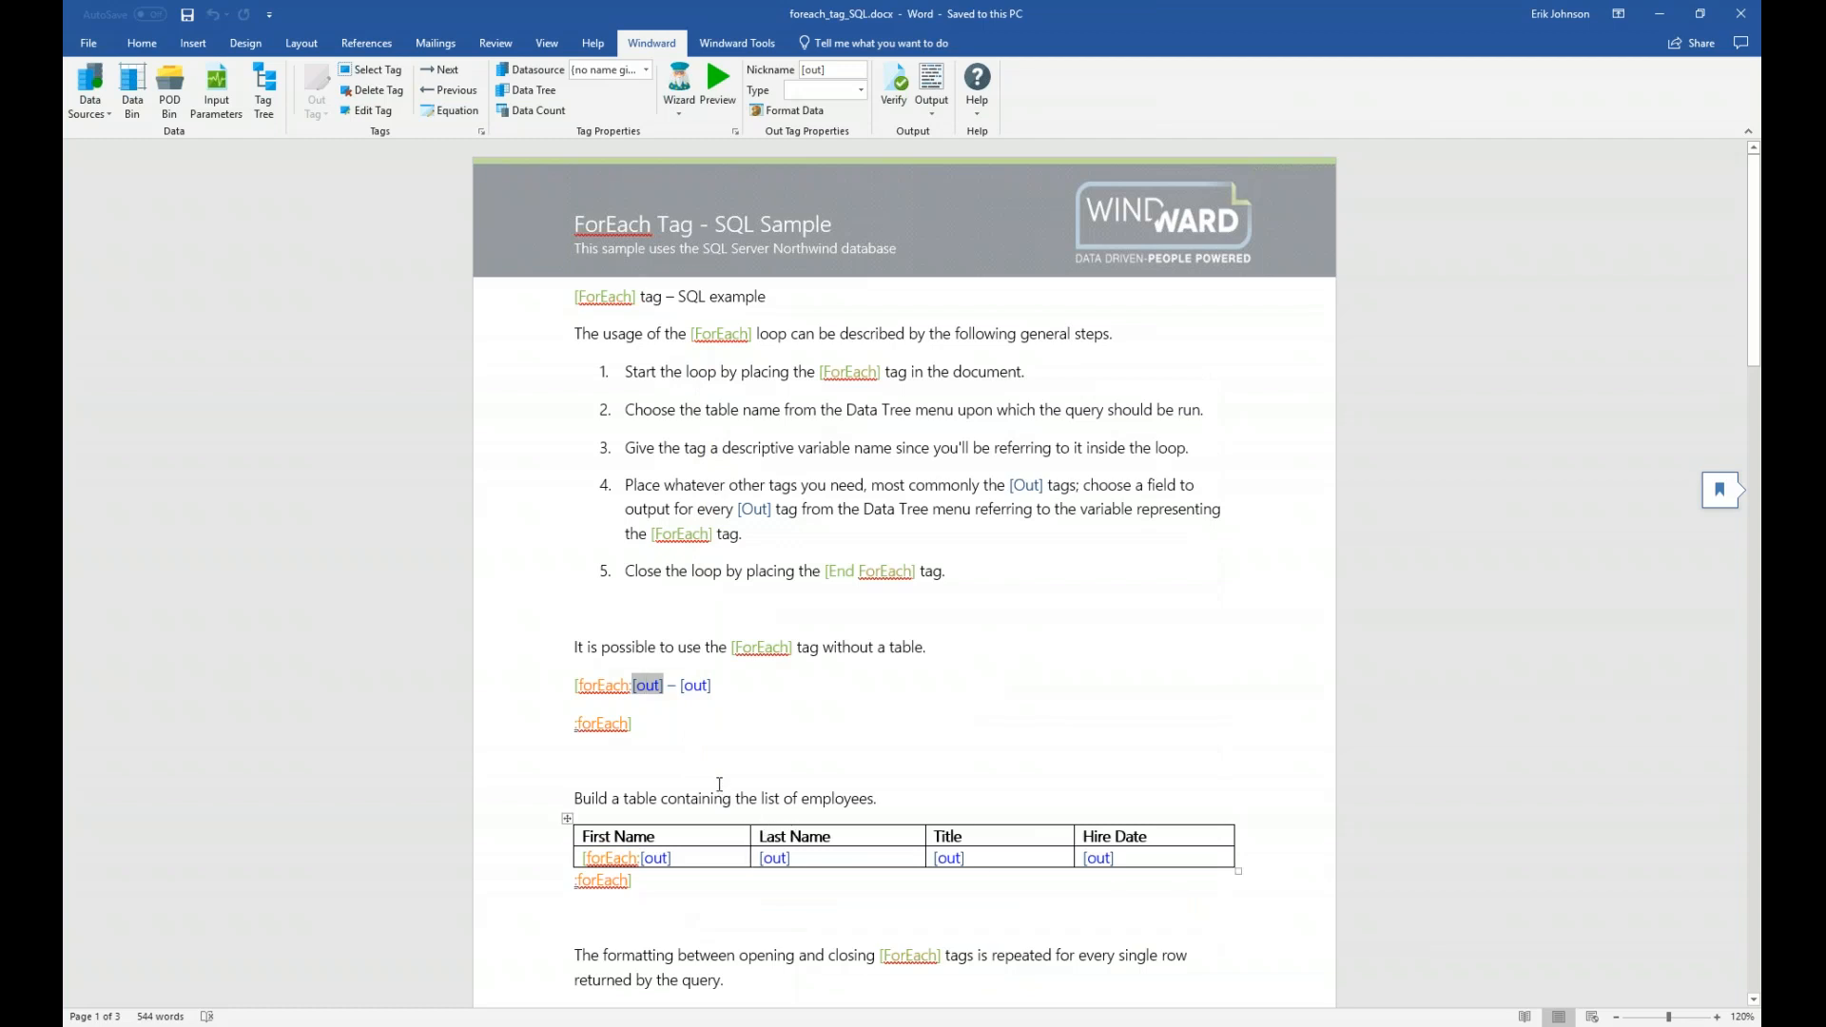
# - Preview the results of the second out tag in the same forEach loop
pyautogui.click(696, 685)
pyautogui.click(724, 88)
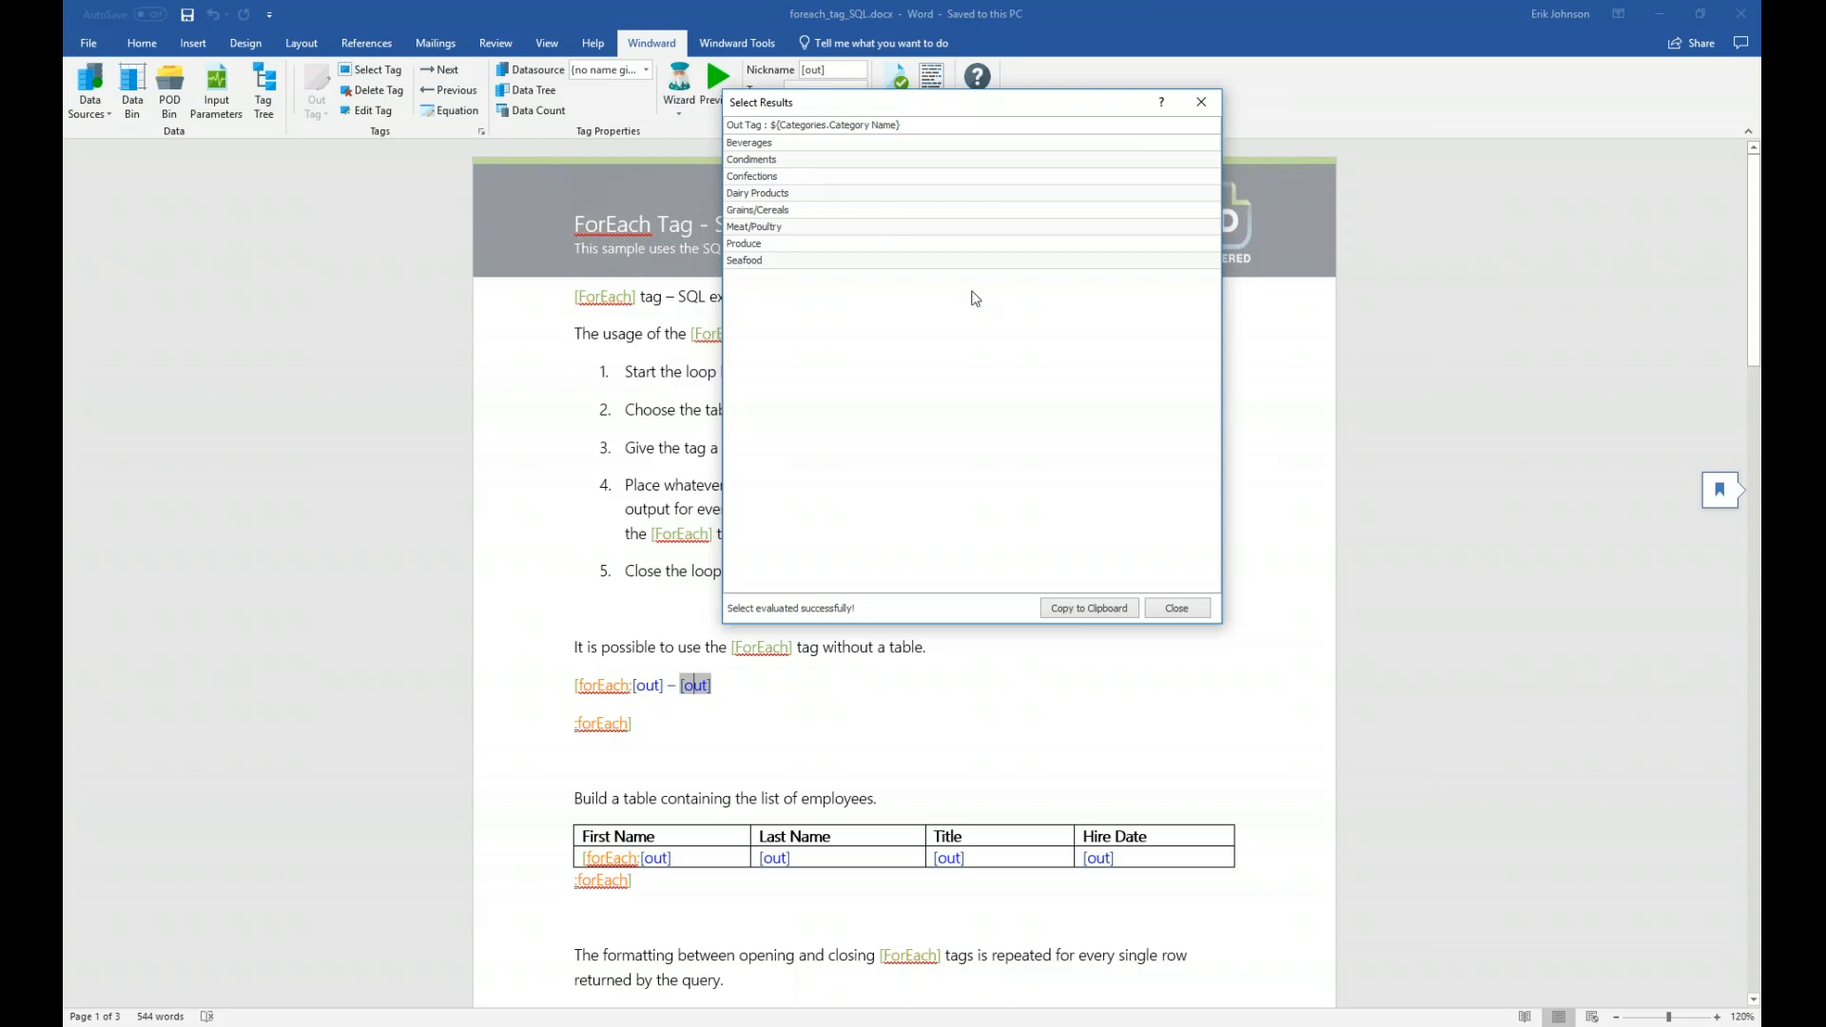
pyautogui.click(1177, 607)
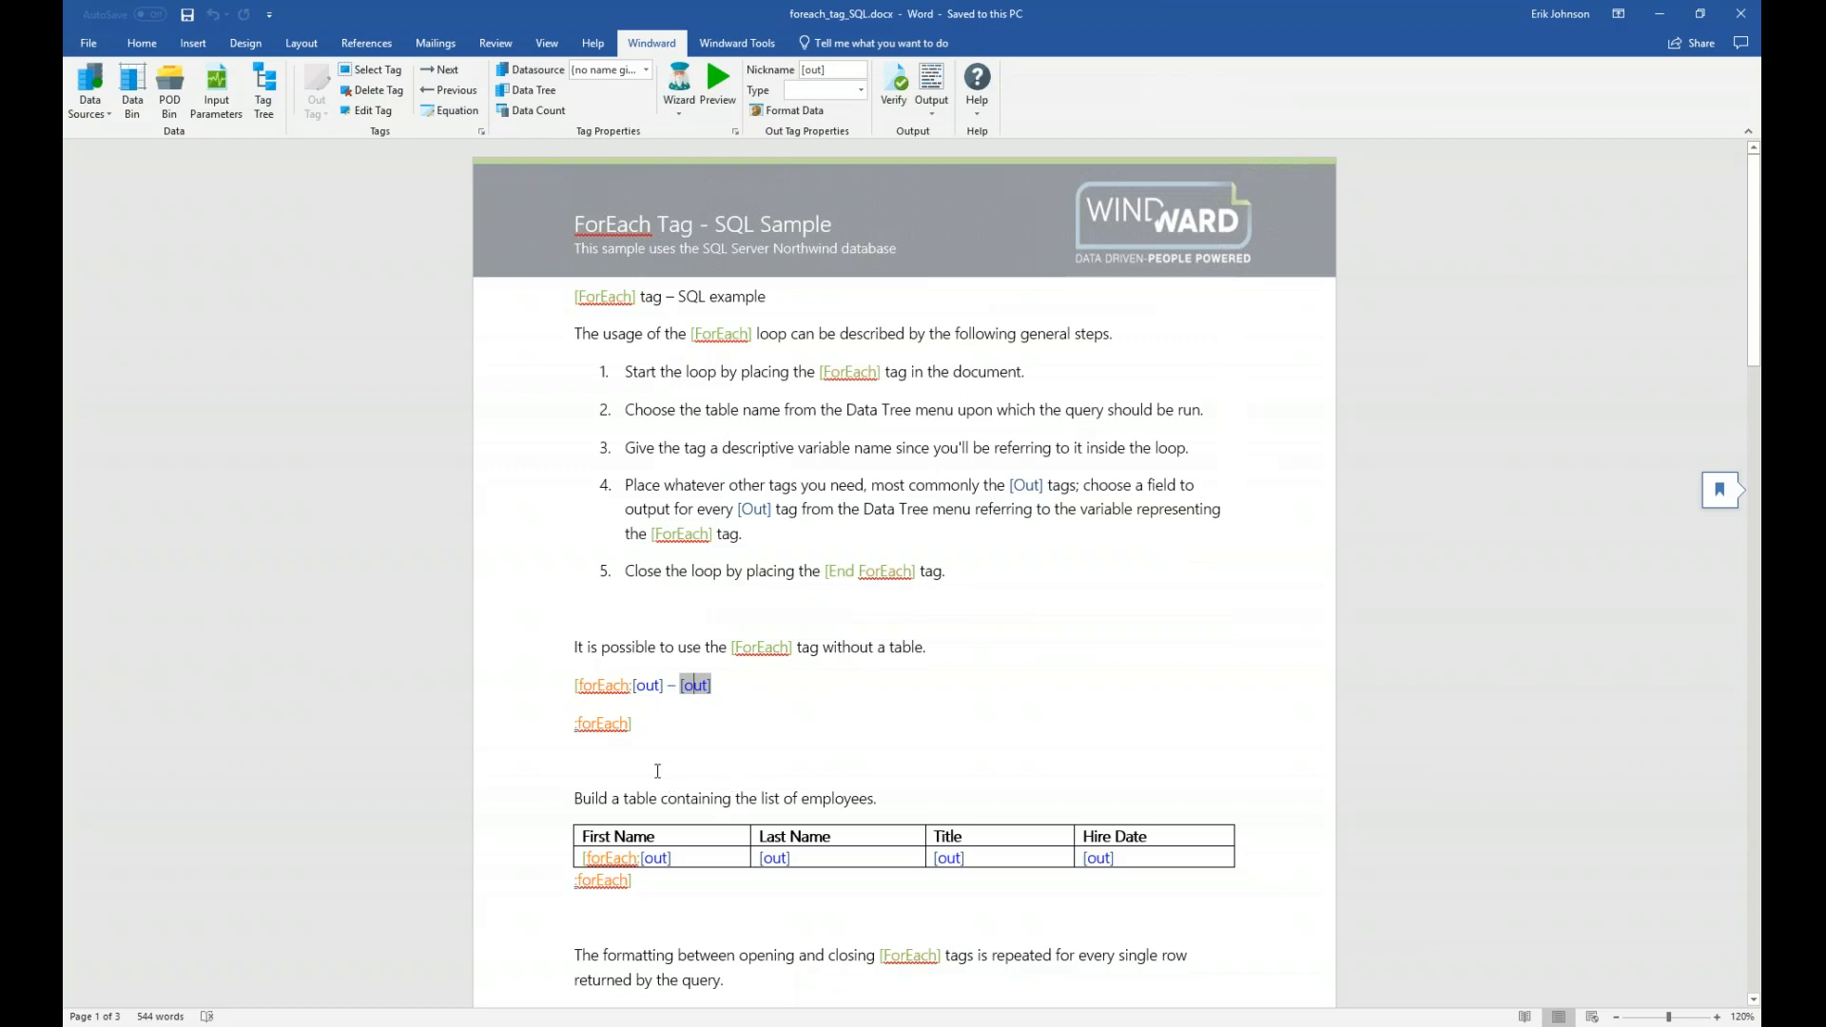
# - Generate the output document from the template and arrange it side by side with the template
pyautogui.click(610, 722)
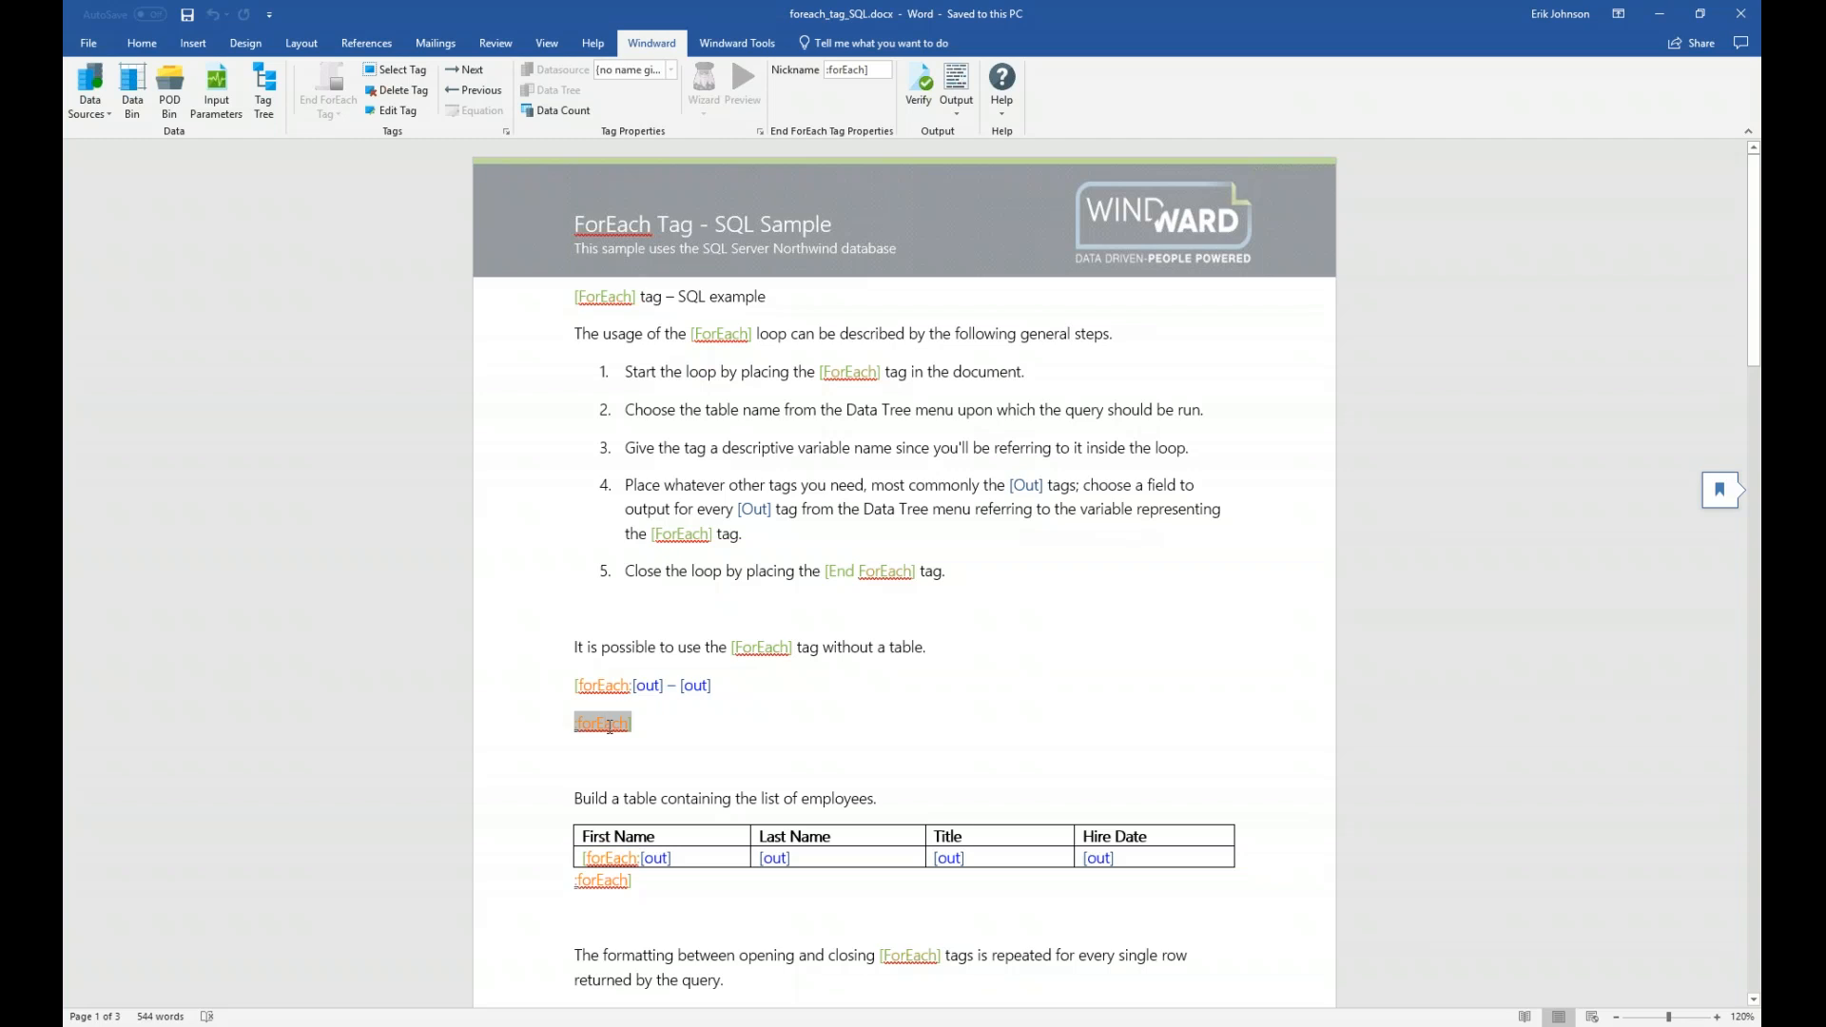
pyautogui.click(959, 86)
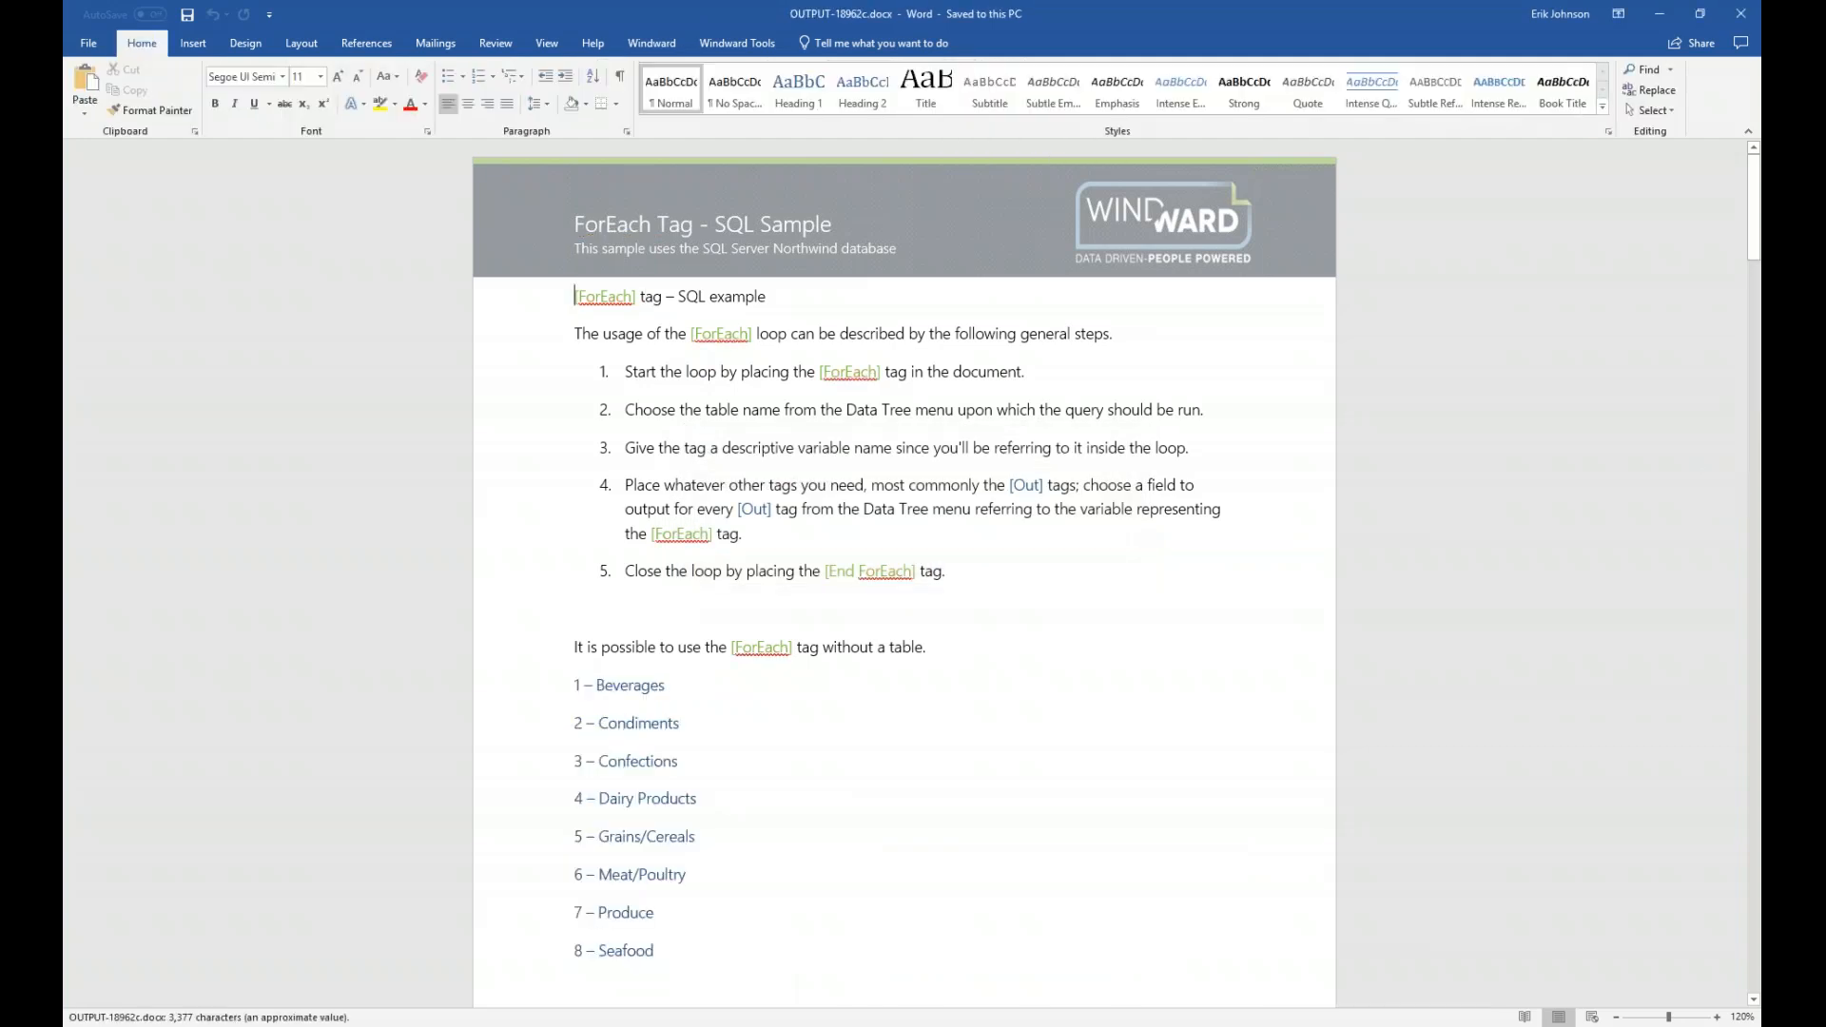
pyautogui.press('super+Right')
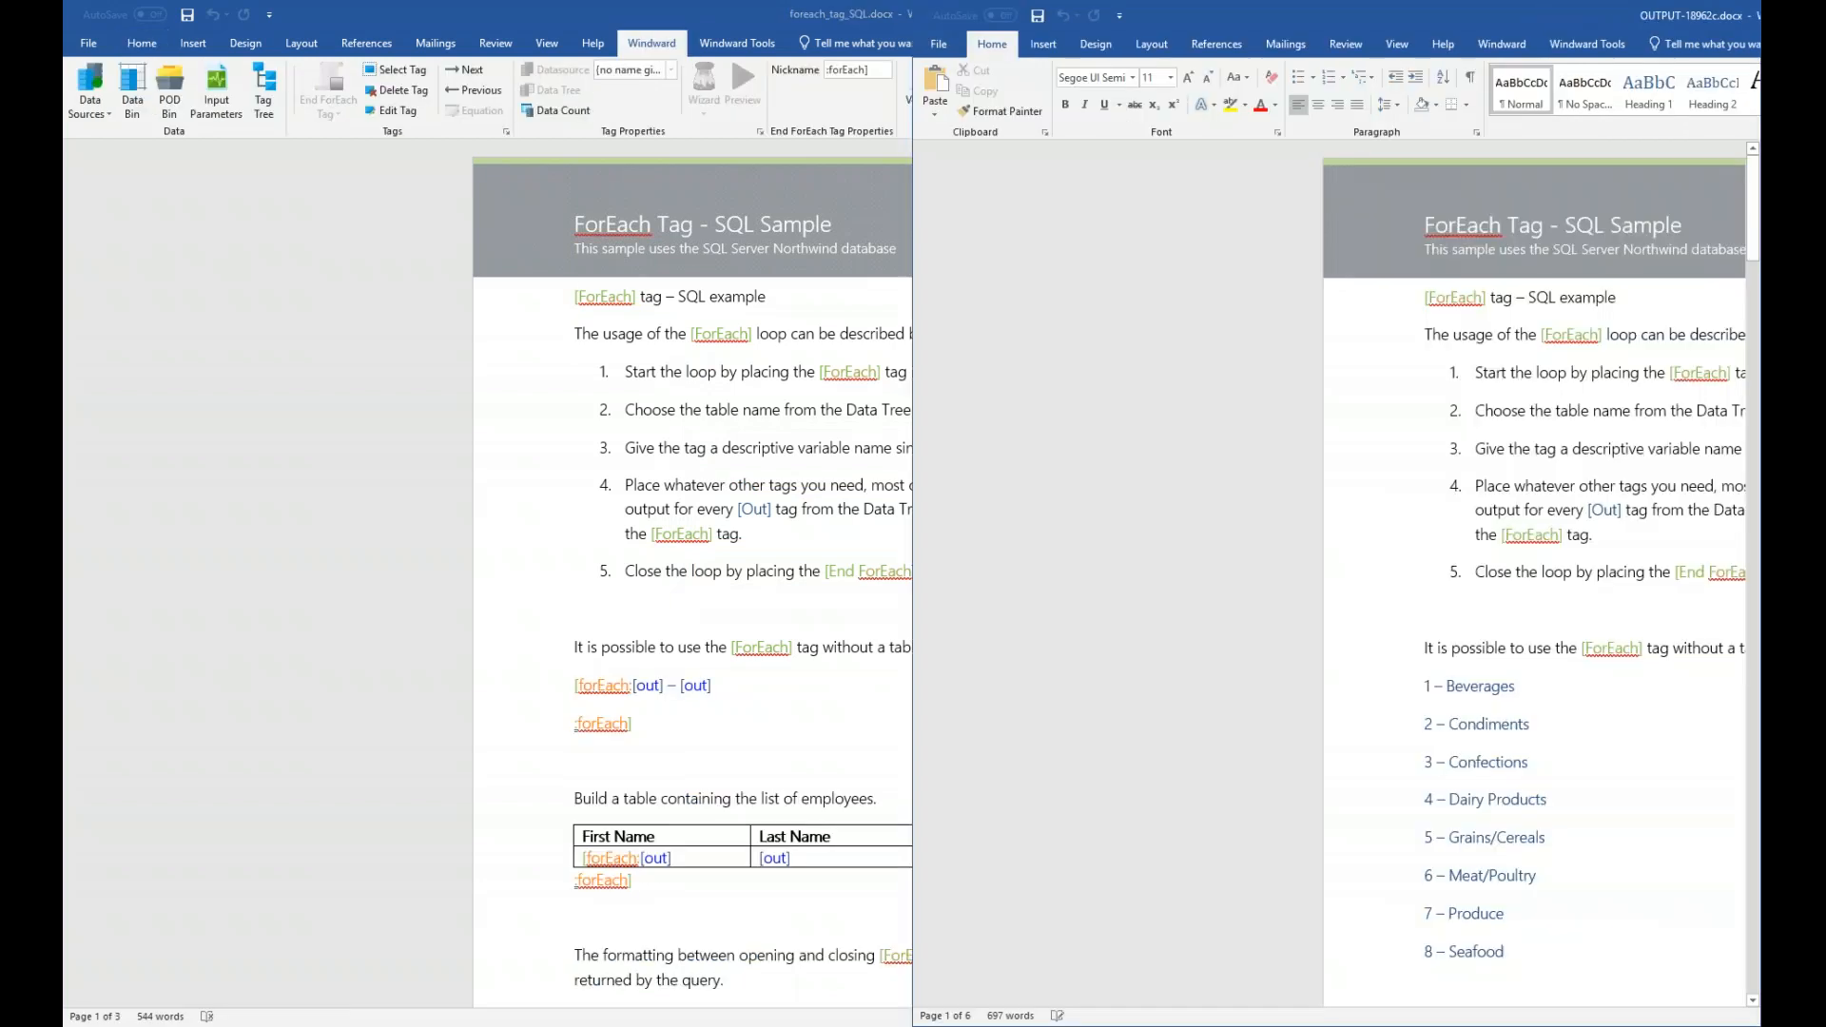
pyautogui.press('Return')
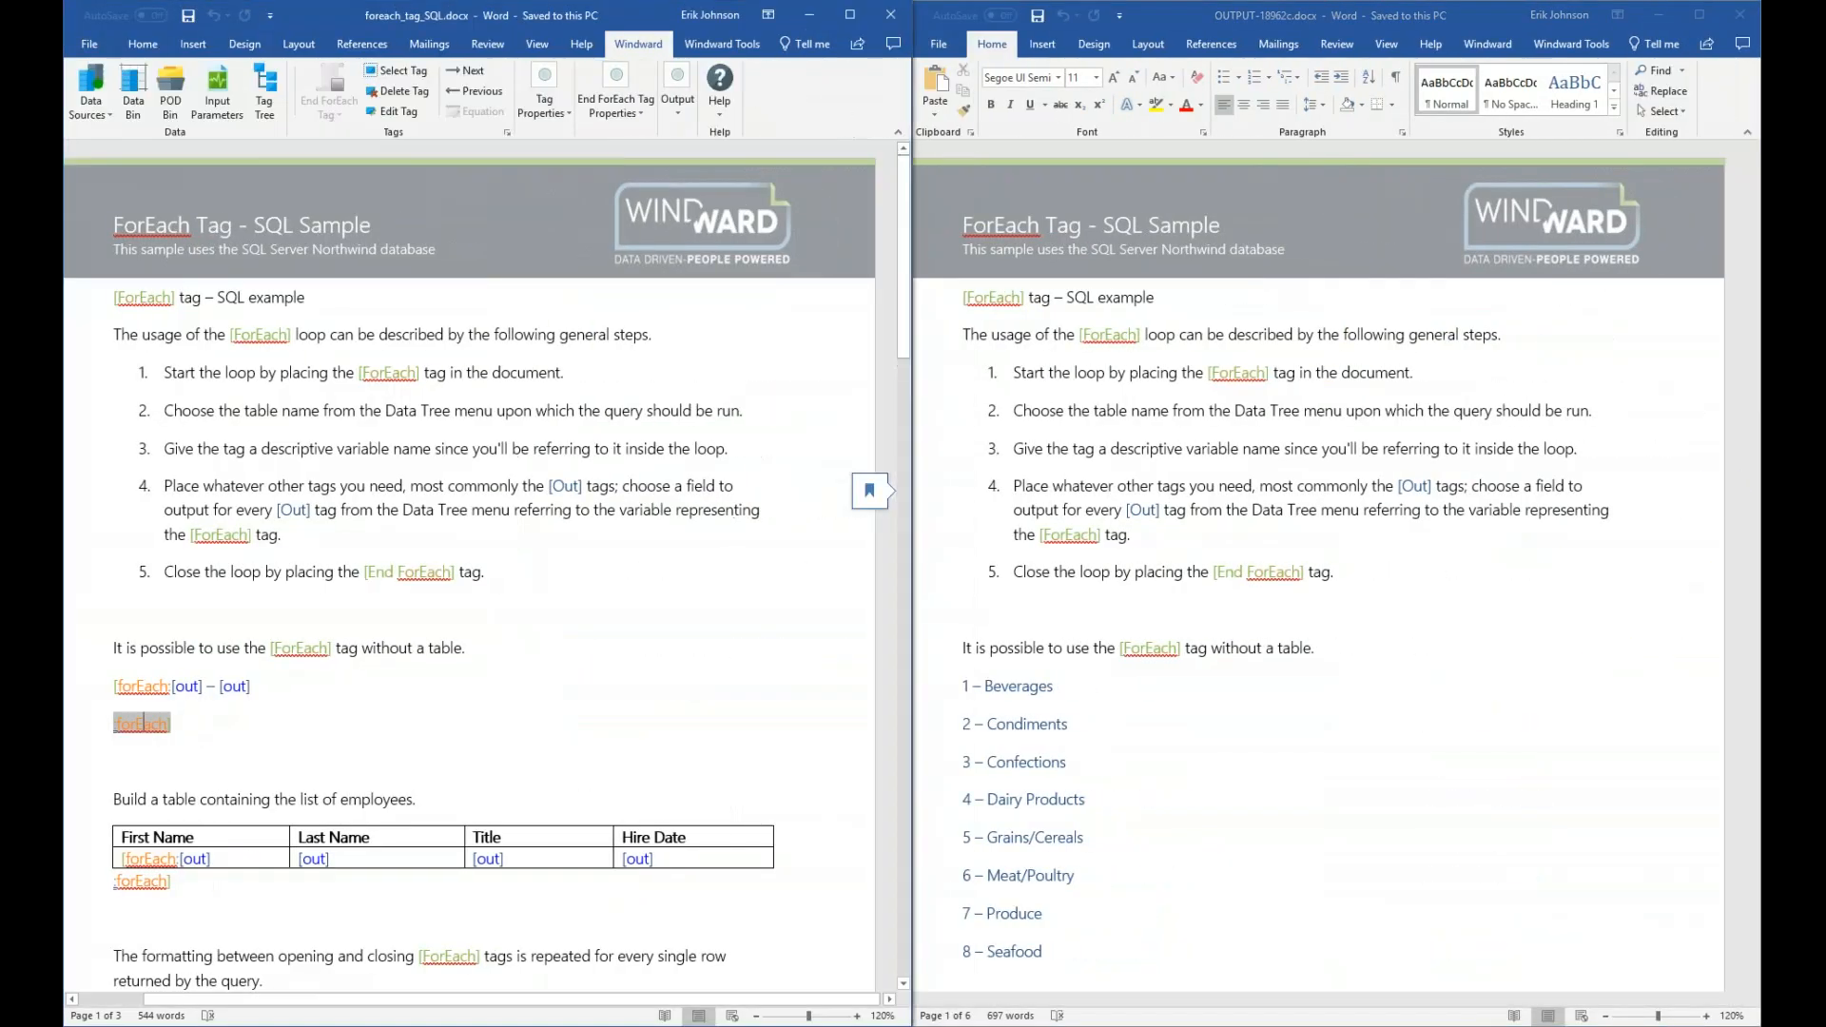
# - Examine the category list in the output document, then close it and maximize the template
pyautogui.scroll(-2, 1213, 635)
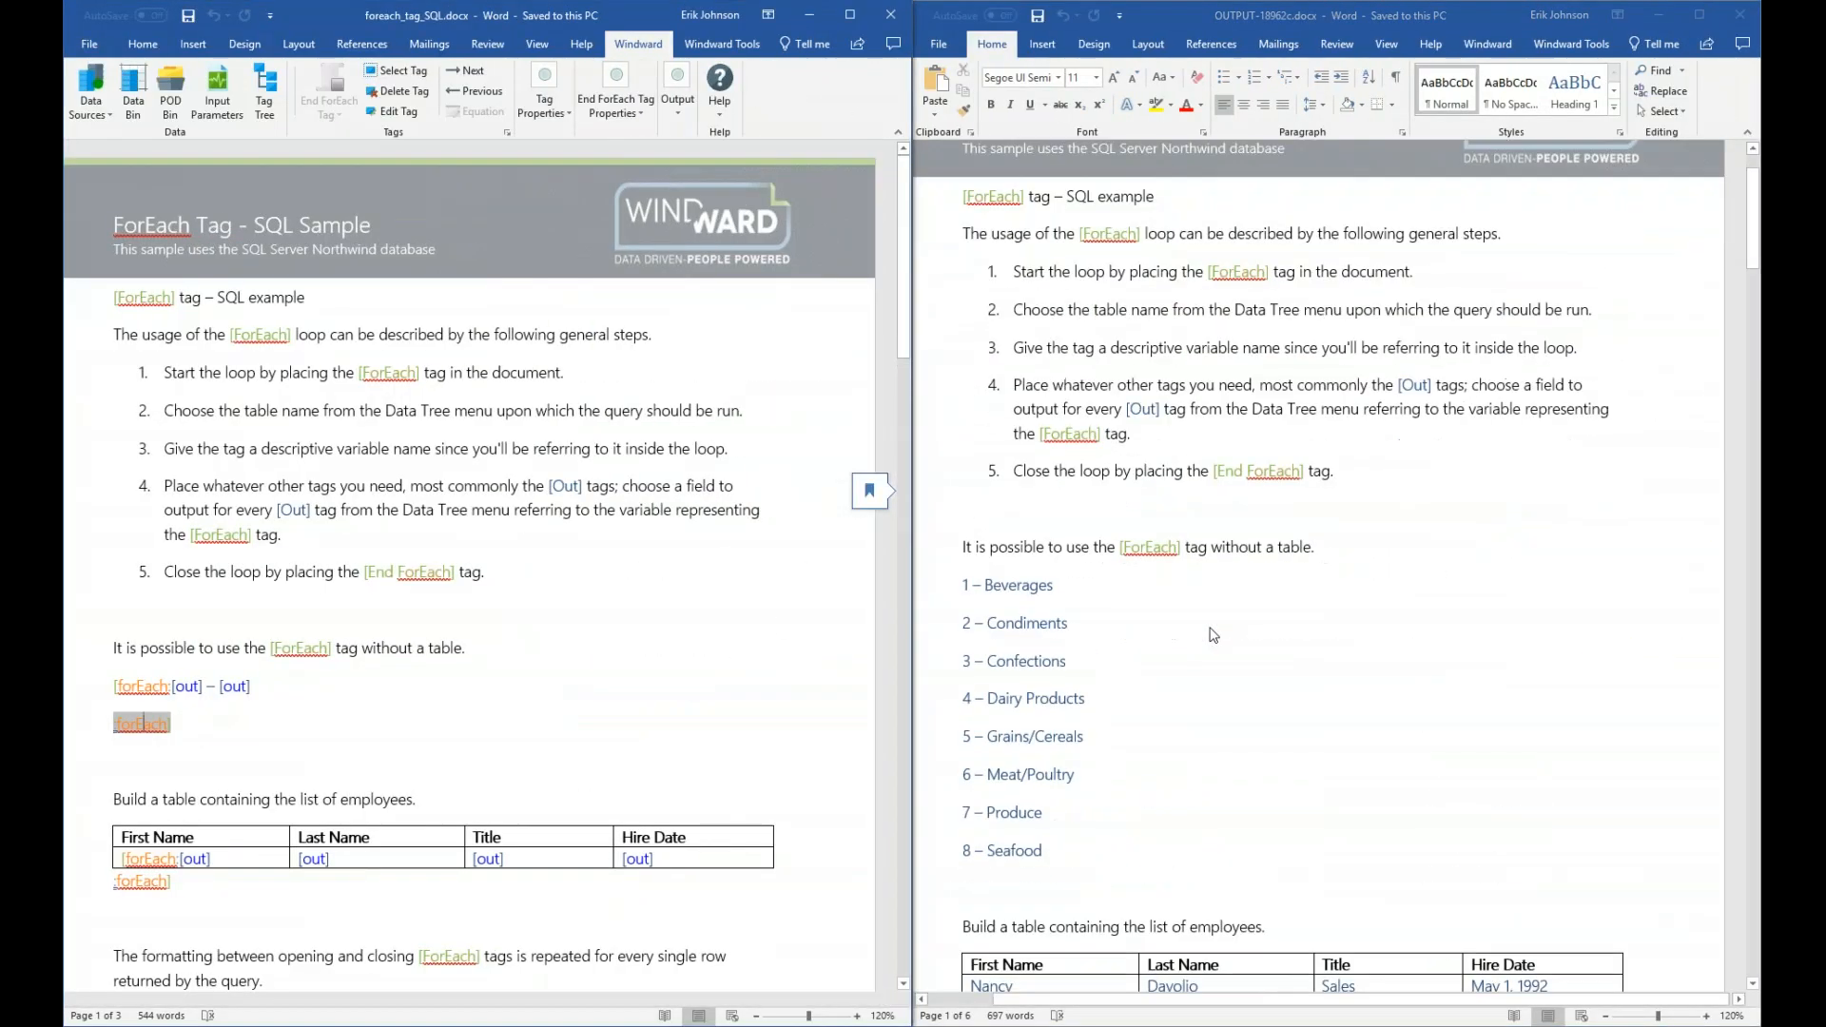
pyautogui.click(960, 595)
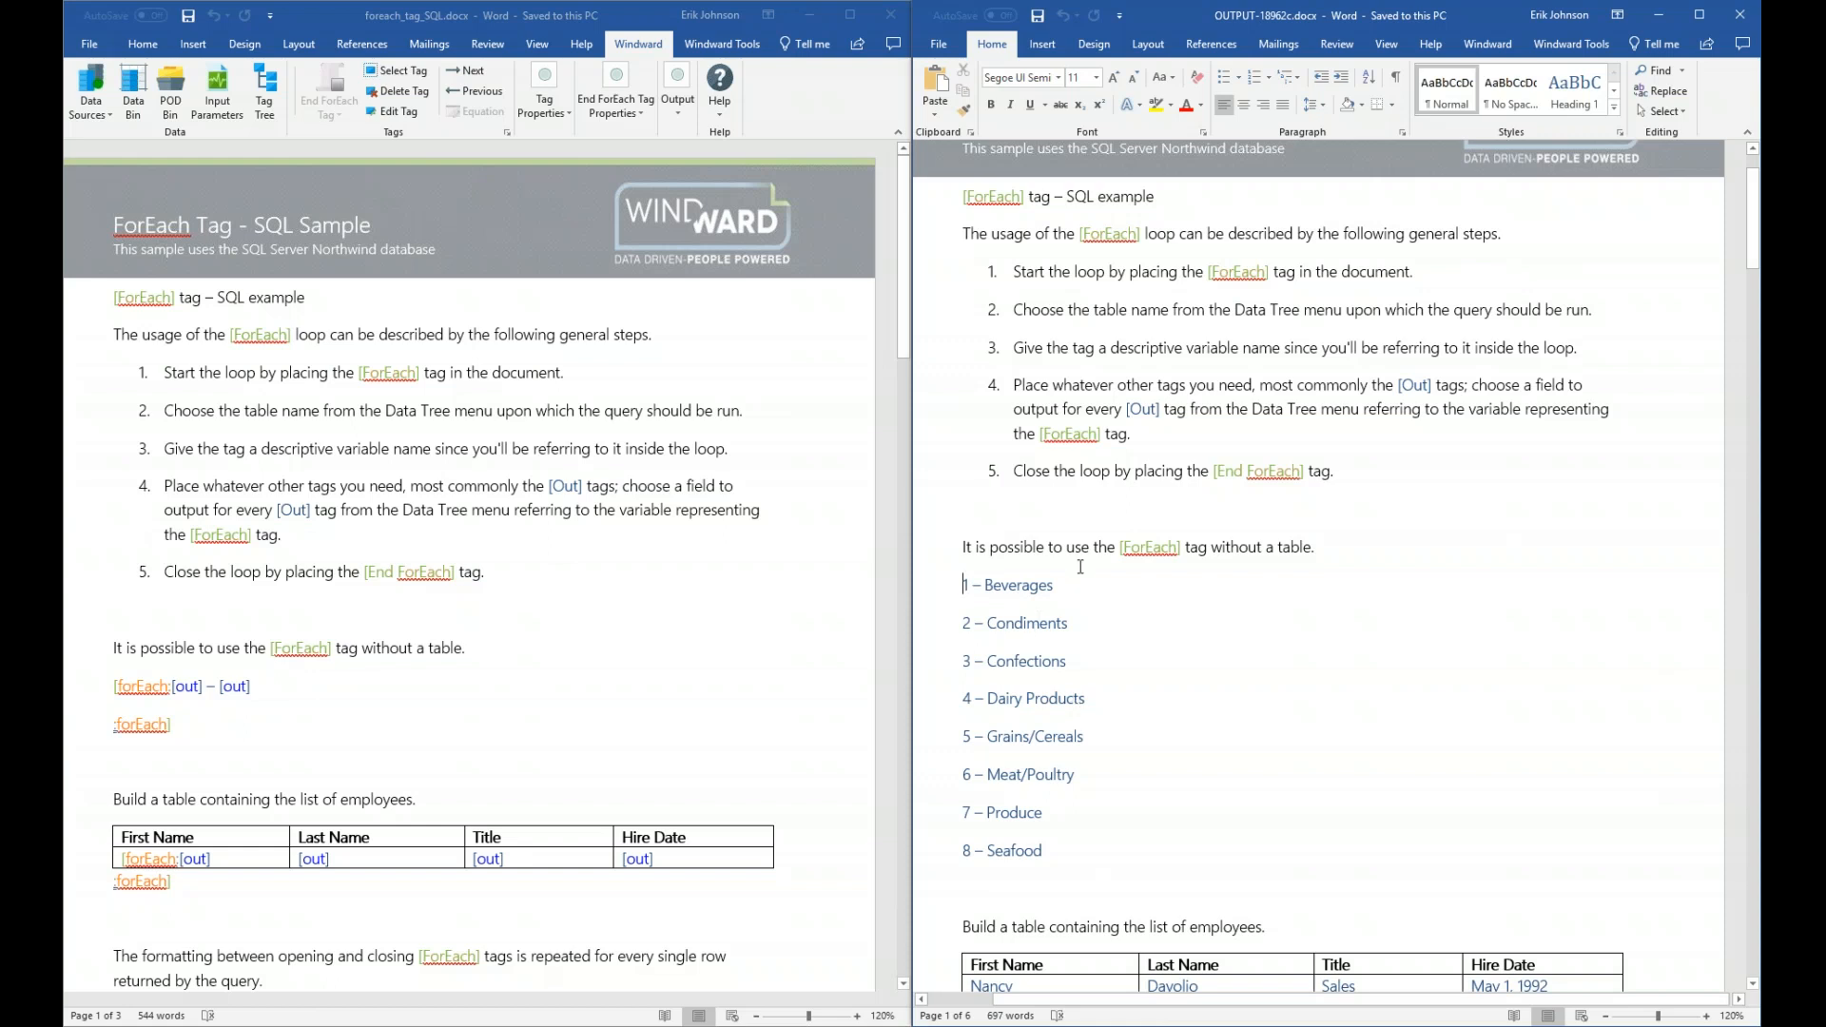
pyautogui.click(1743, 16)
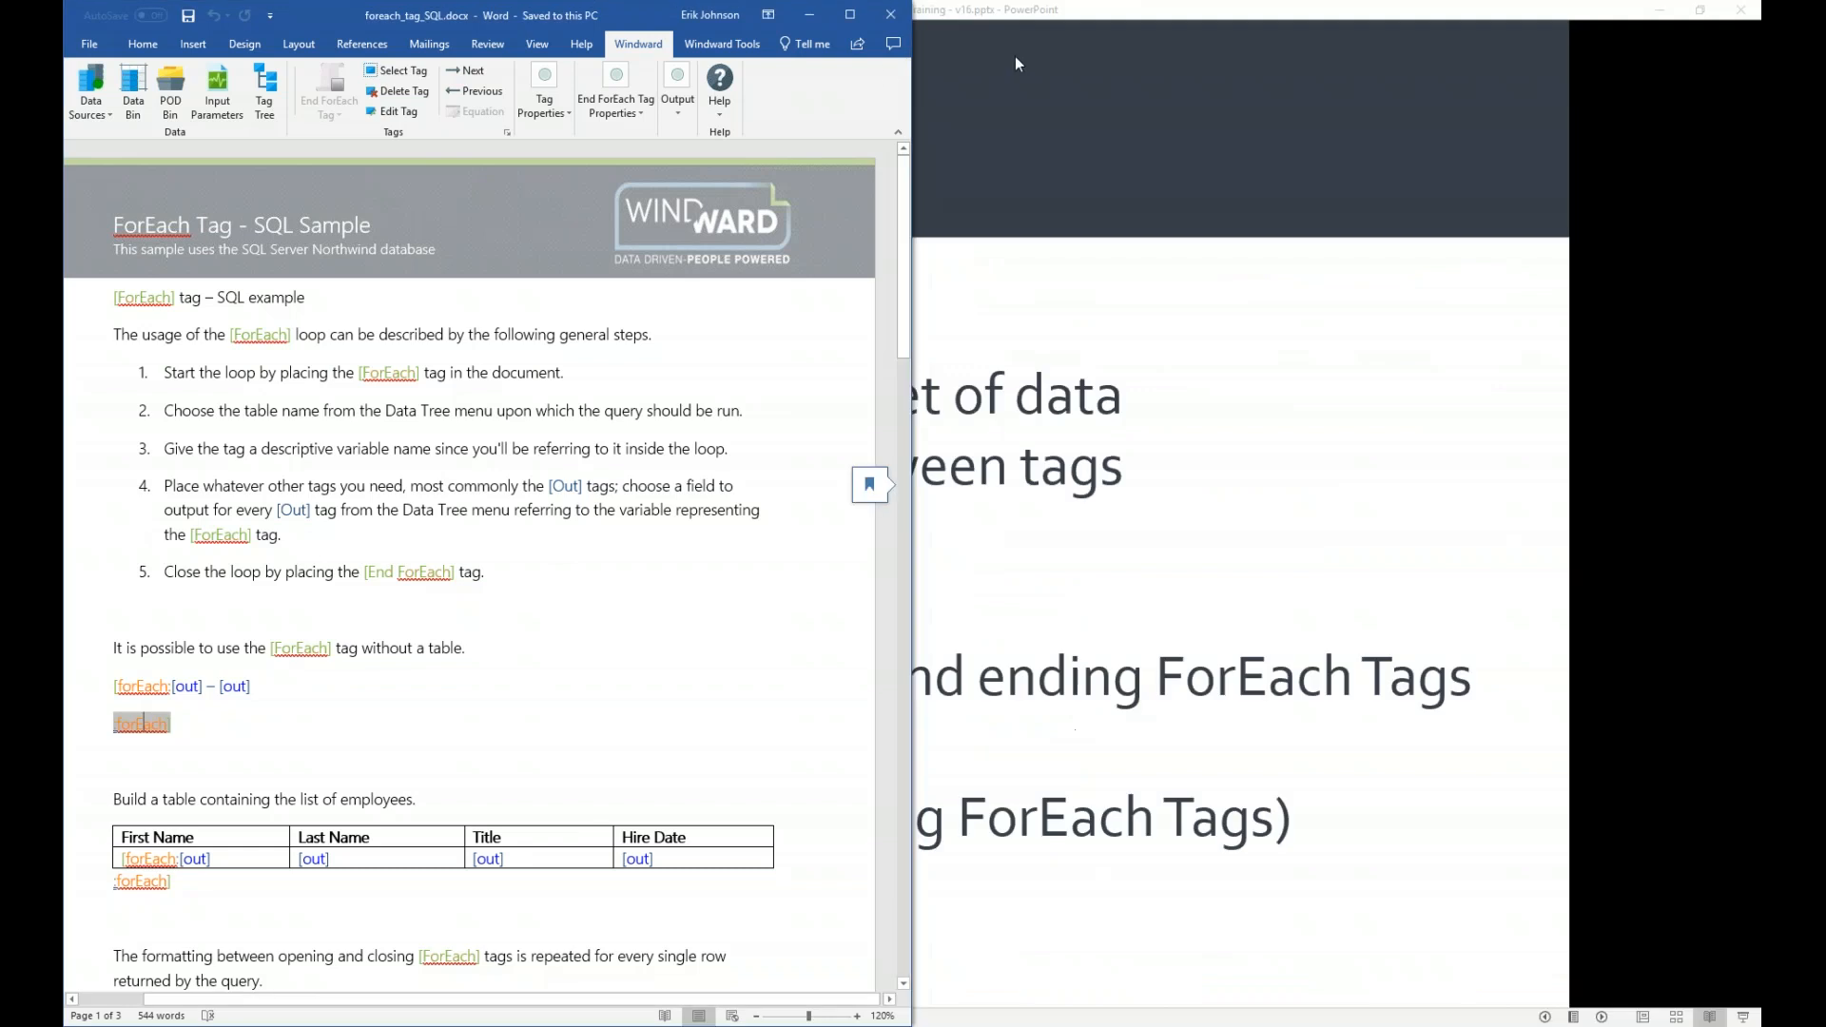
pyautogui.click(849, 14)
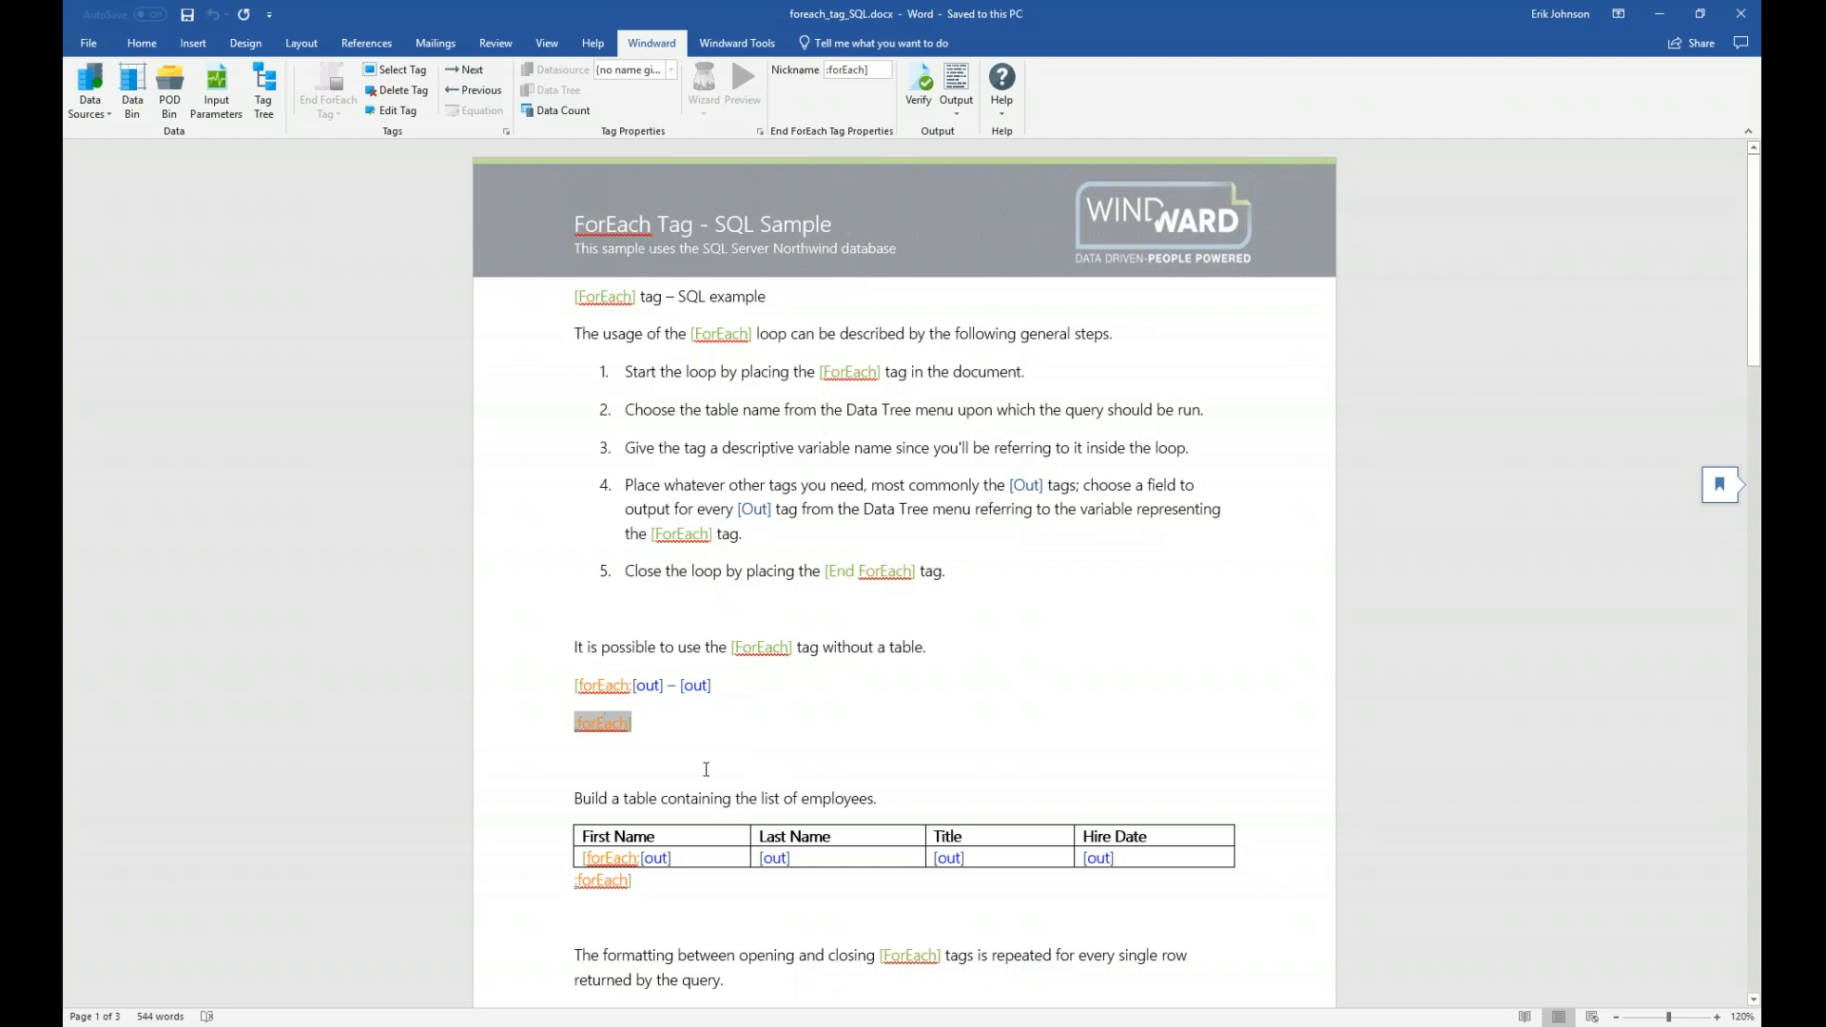
# - Show the paragraph marks and other hidden formatting symbols in the template
pyautogui.click(638, 728)
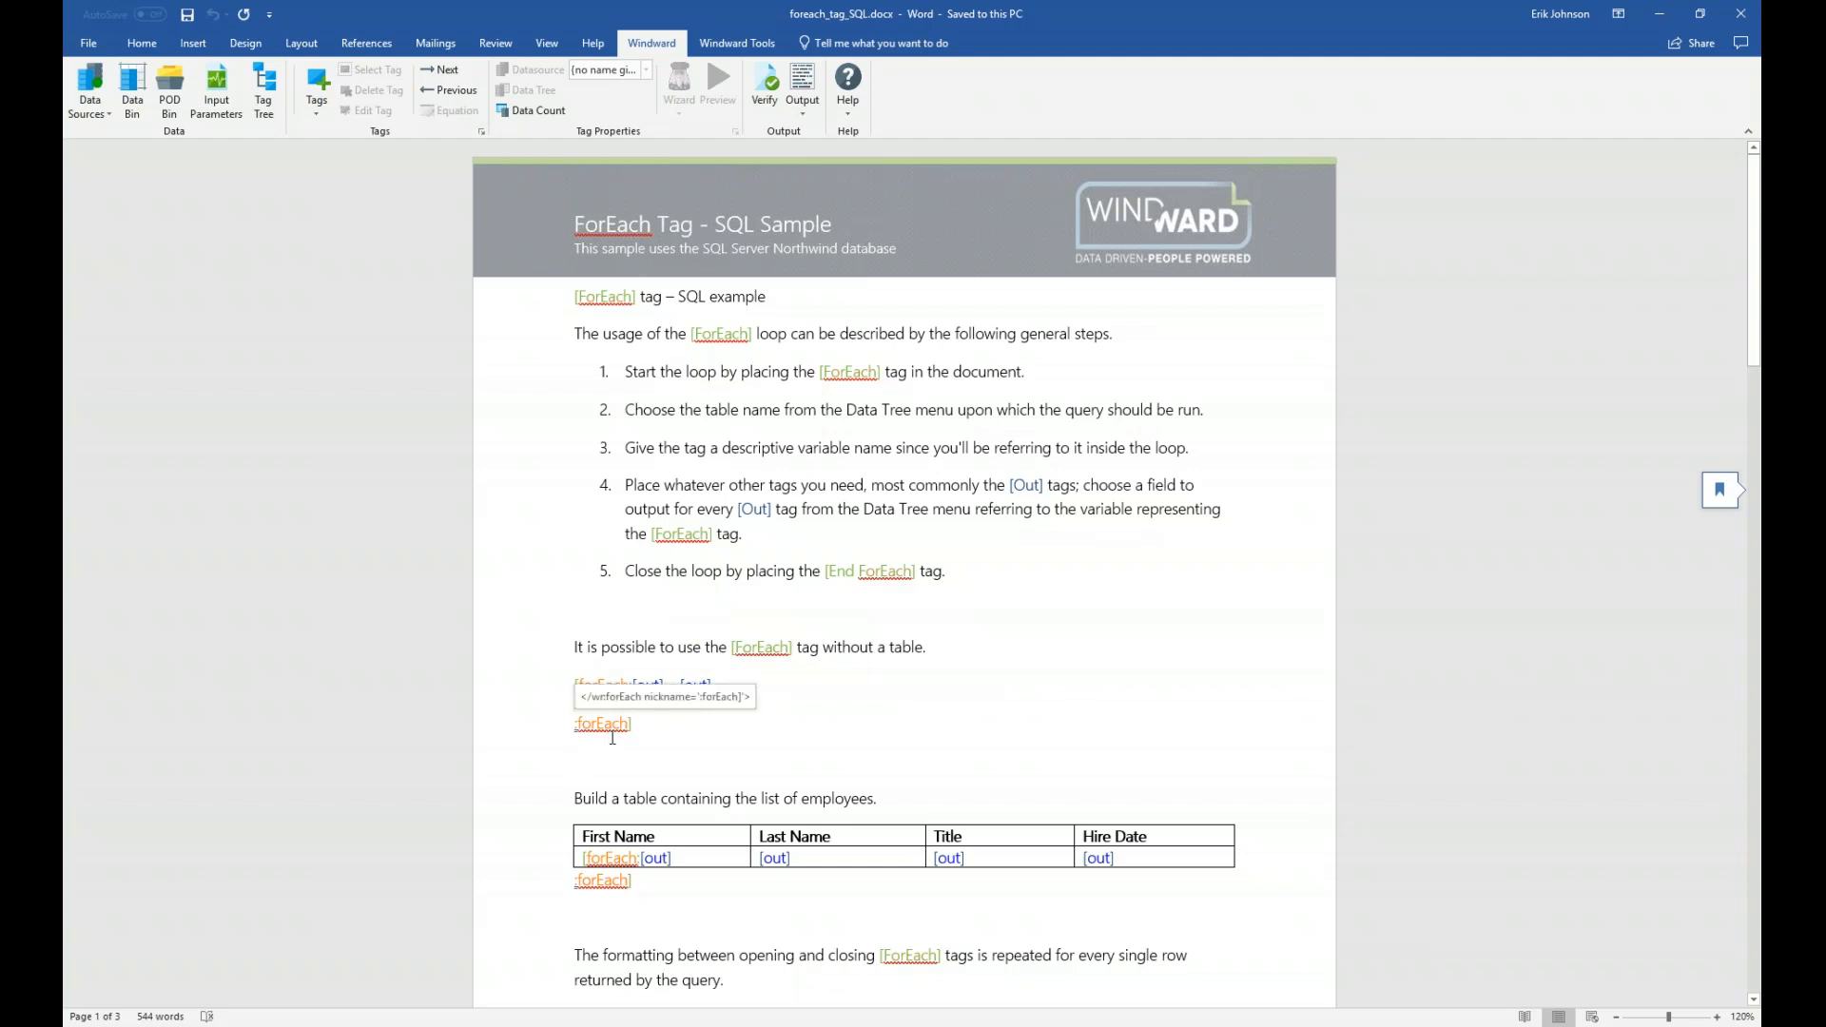
pyautogui.click(141, 44)
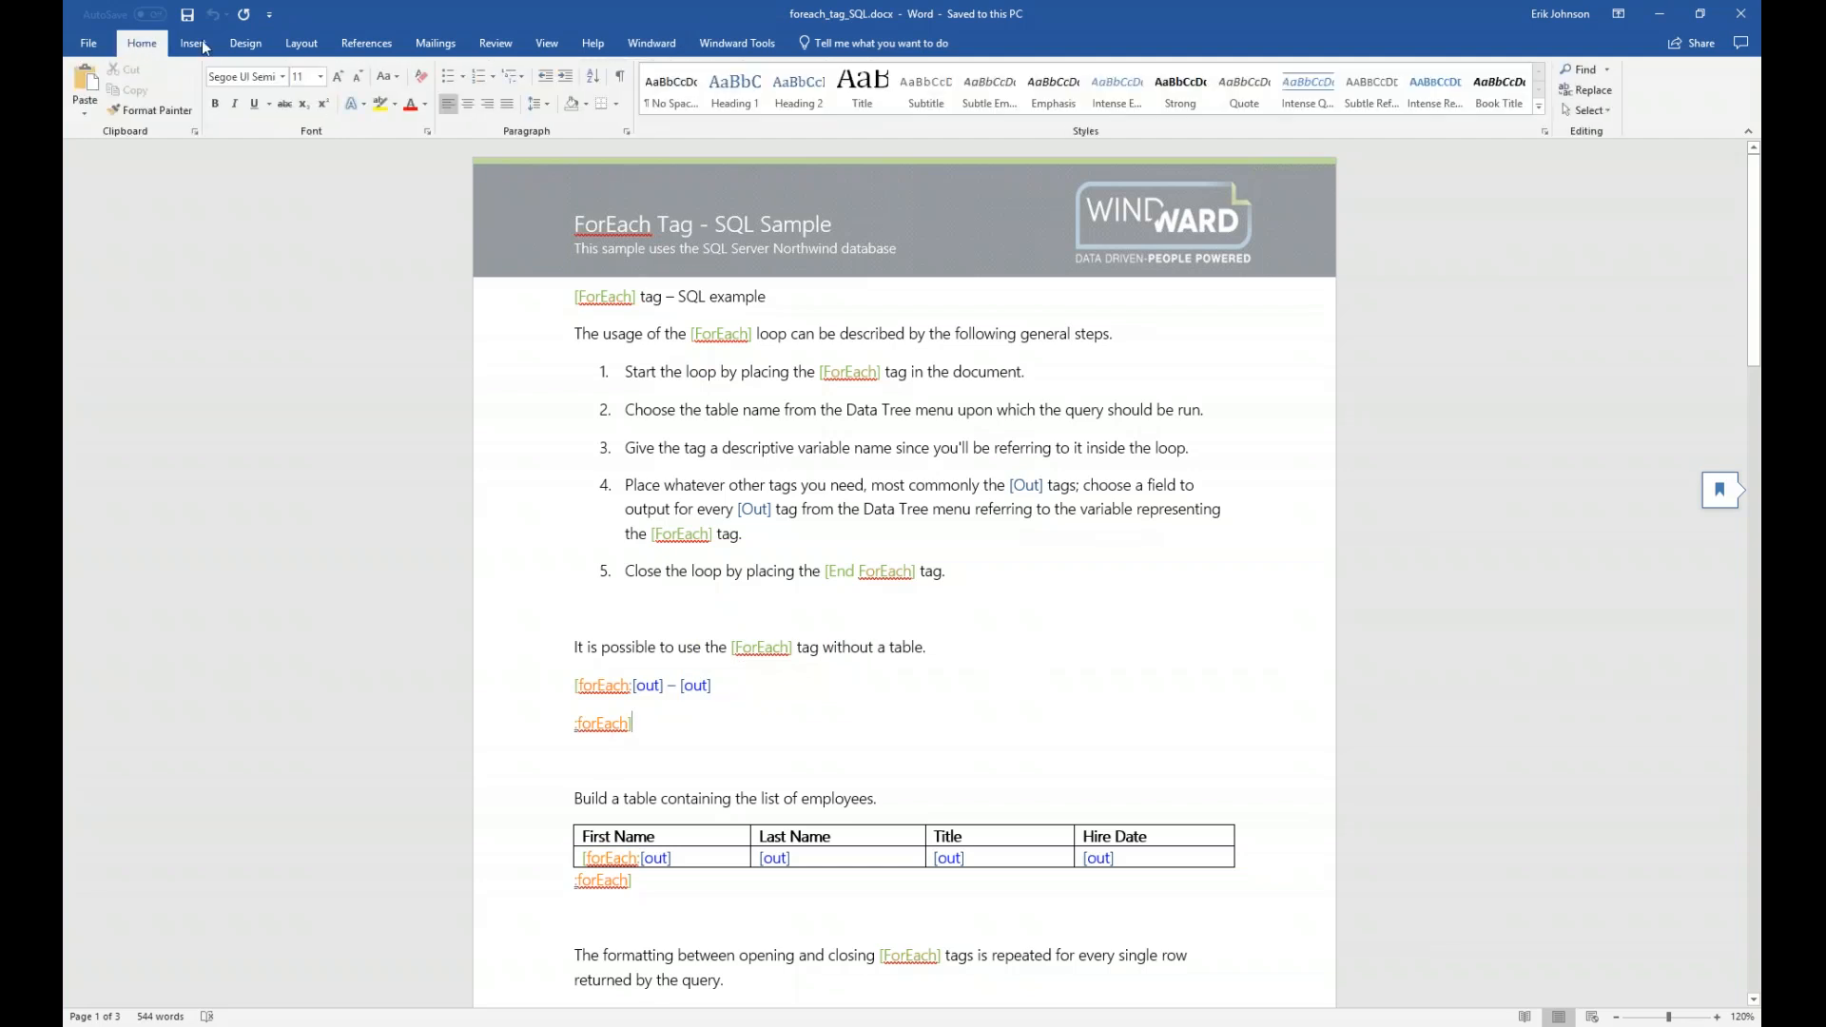
pyautogui.click(621, 76)
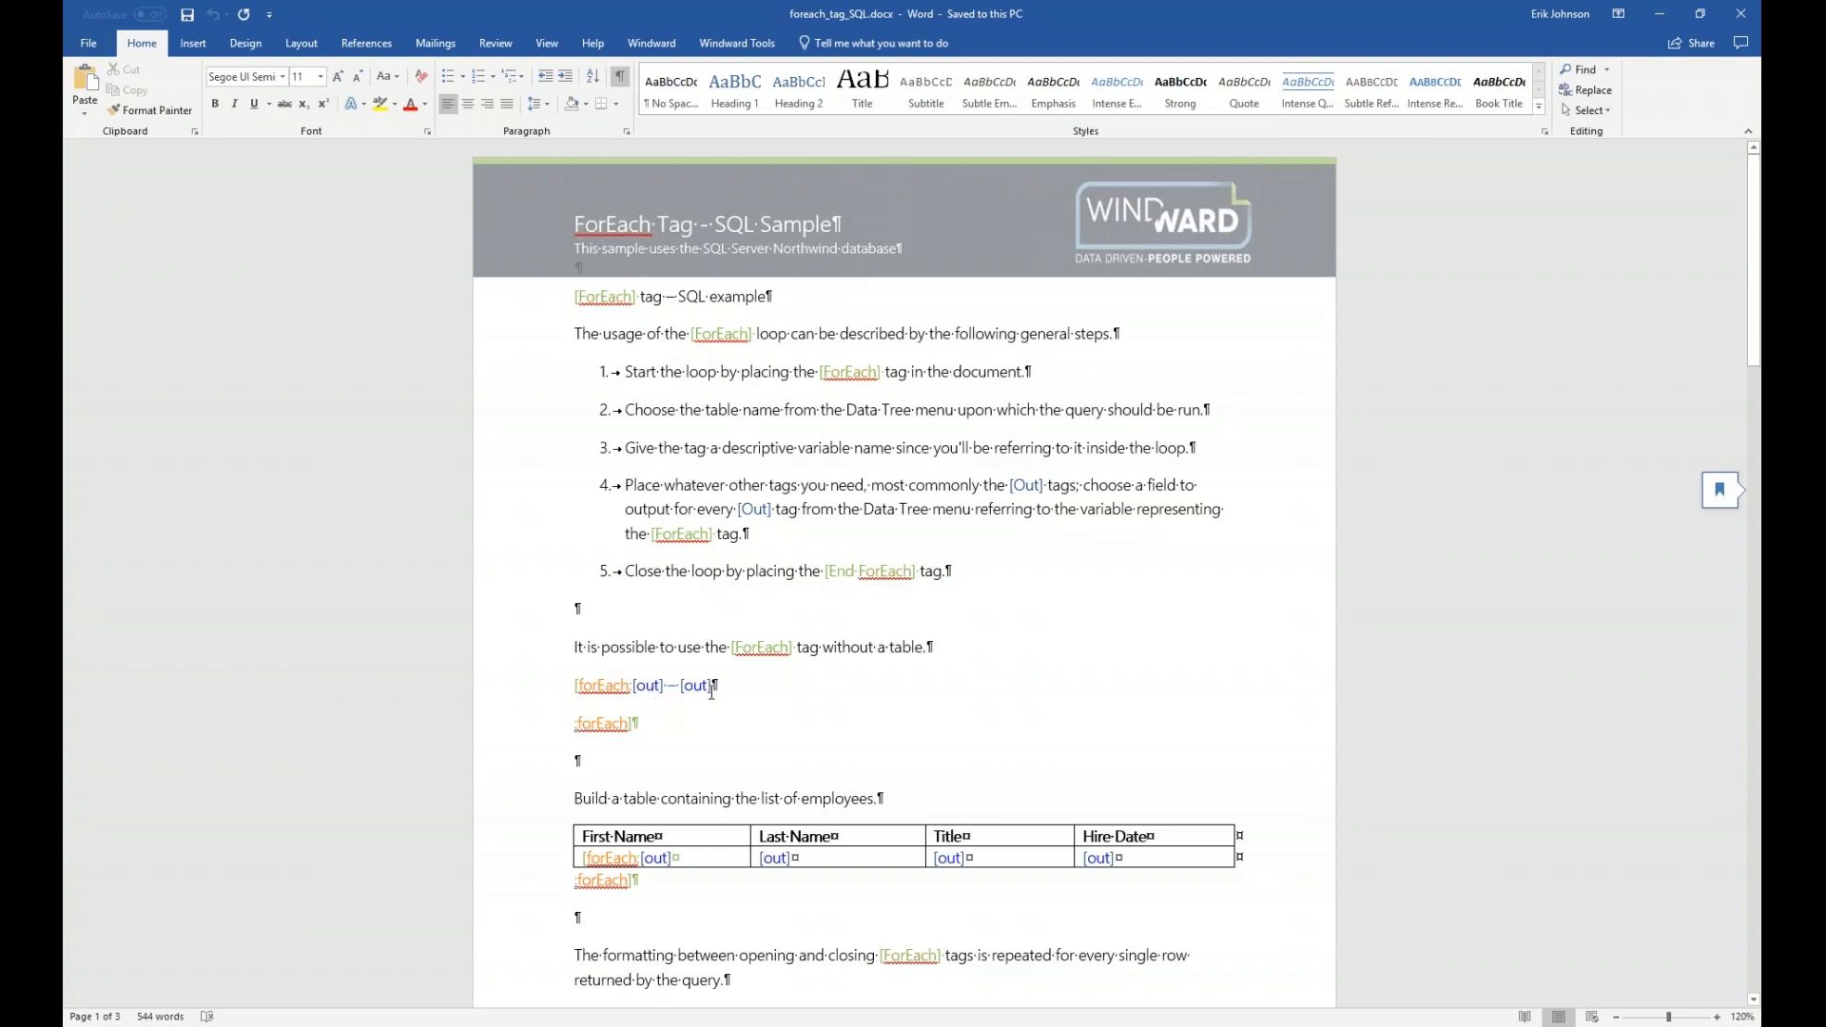
# - Delete the paragraph mark after the second out tag to join the closing forEach tag onto the same line
pyautogui.click(636, 726)
pyautogui.click(714, 685)
pyautogui.press('Delete')
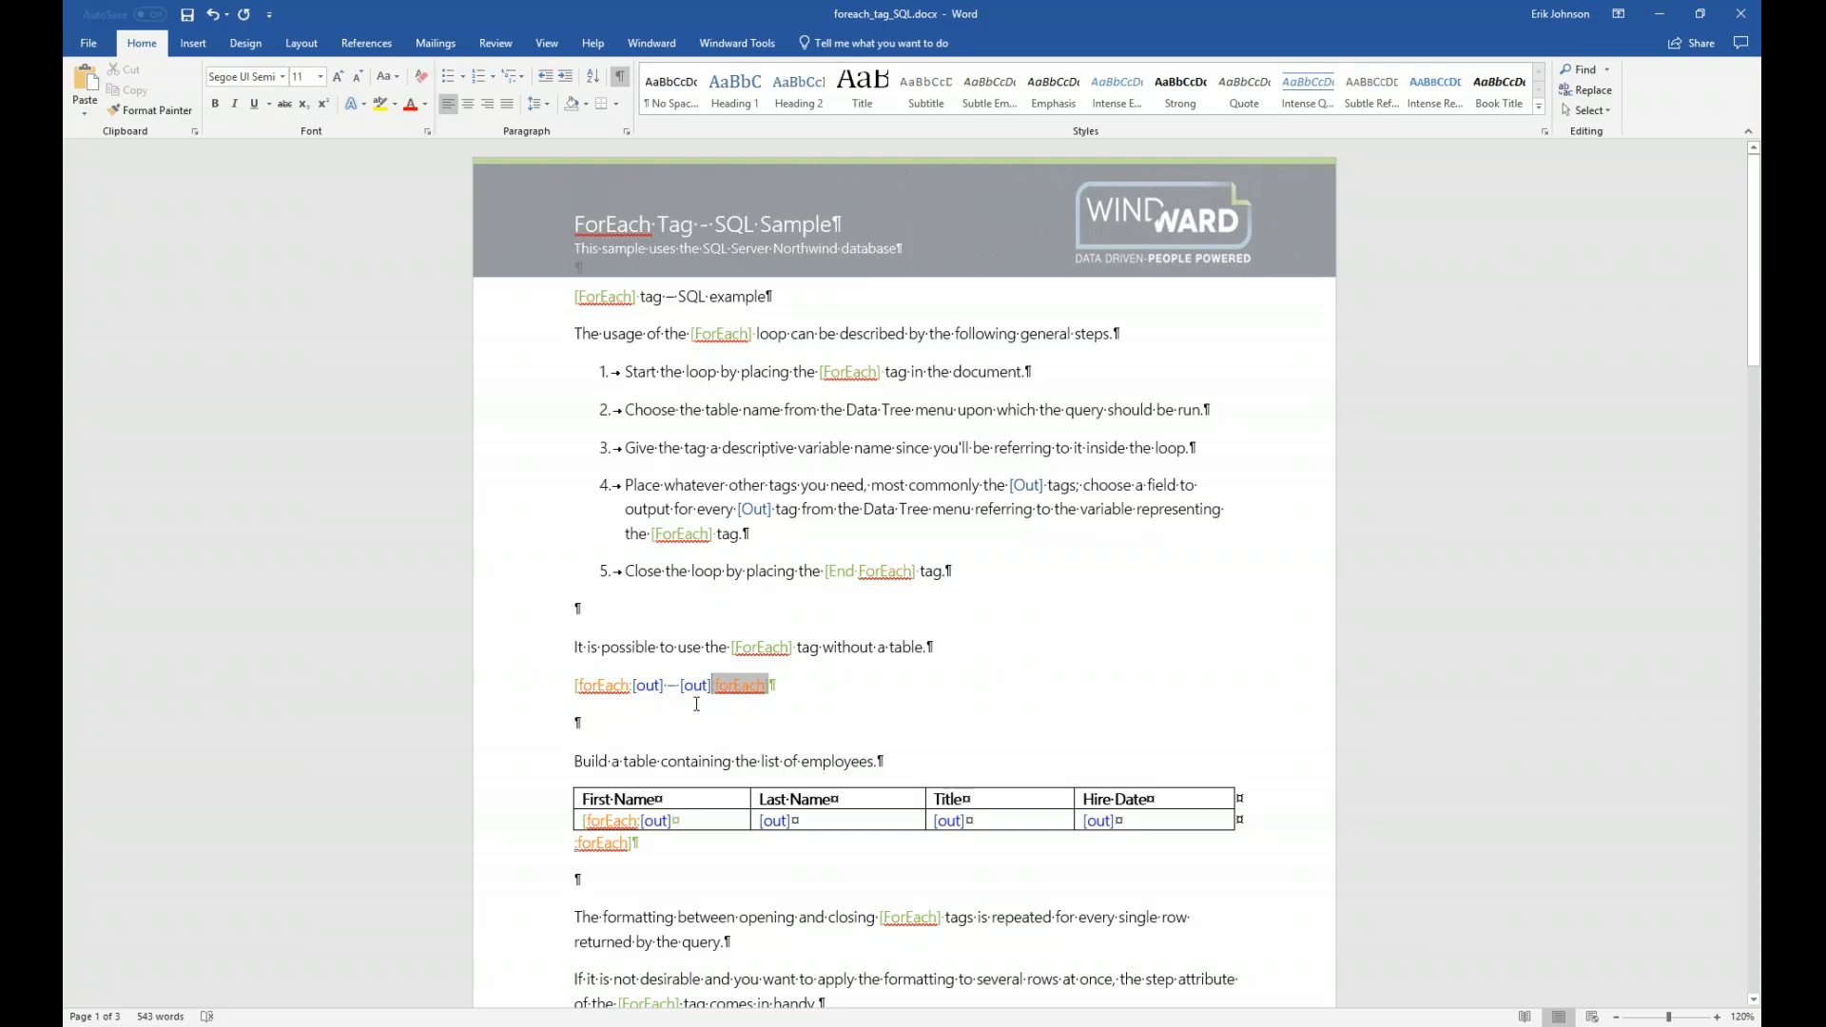
pyautogui.moveTo(696, 705)
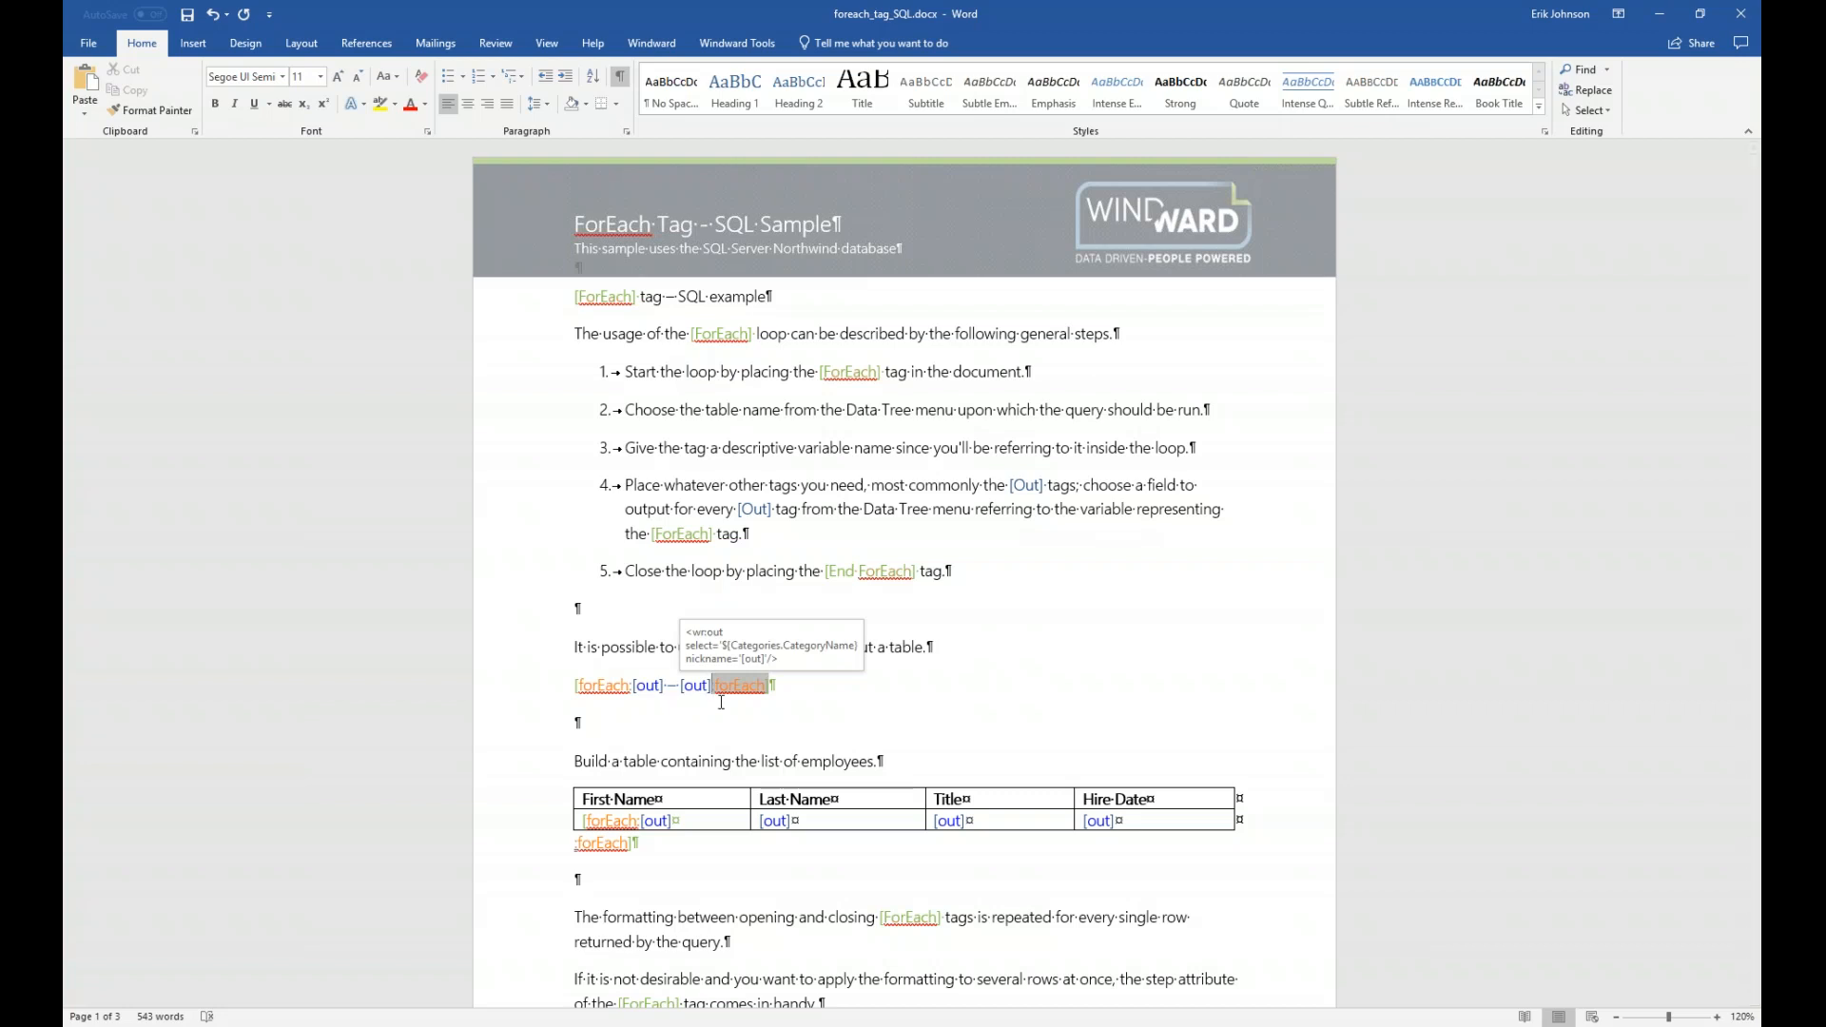
pyautogui.click(811, 685)
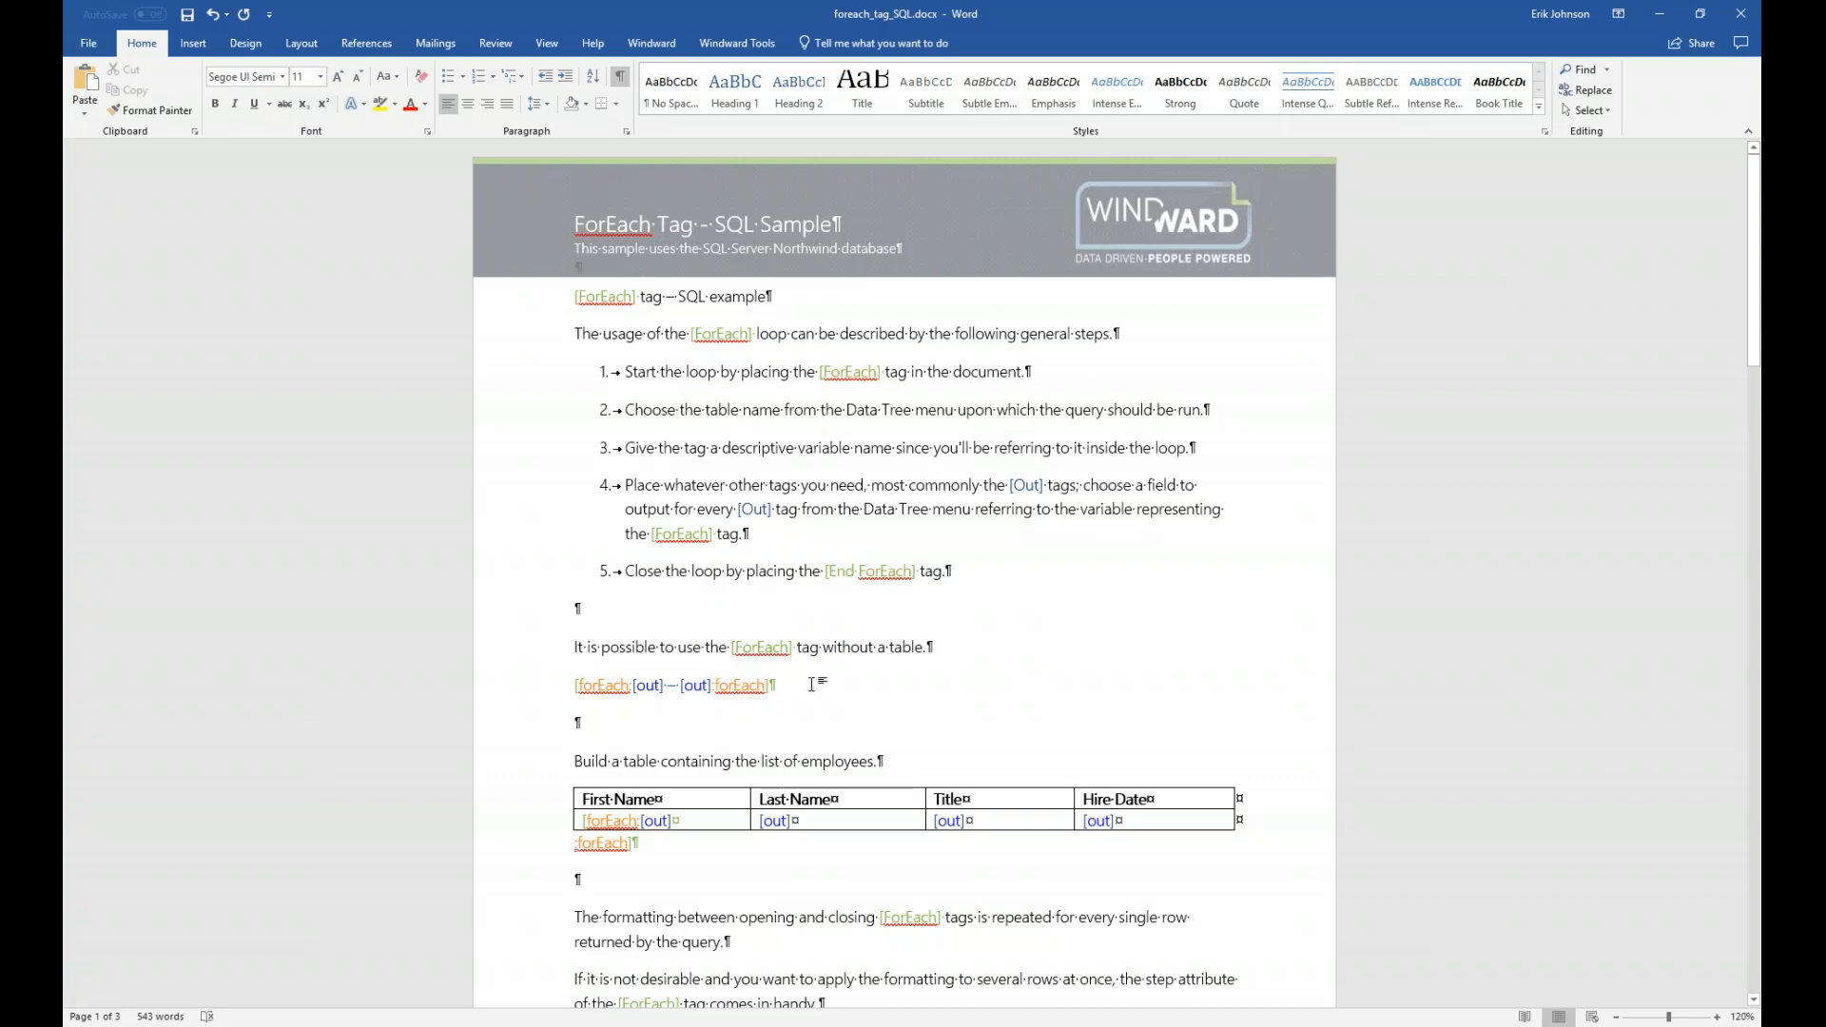
# - Save the template, generate its output document, and place the template and the output side by side
pyautogui.click(651, 44)
pyautogui.click(802, 83)
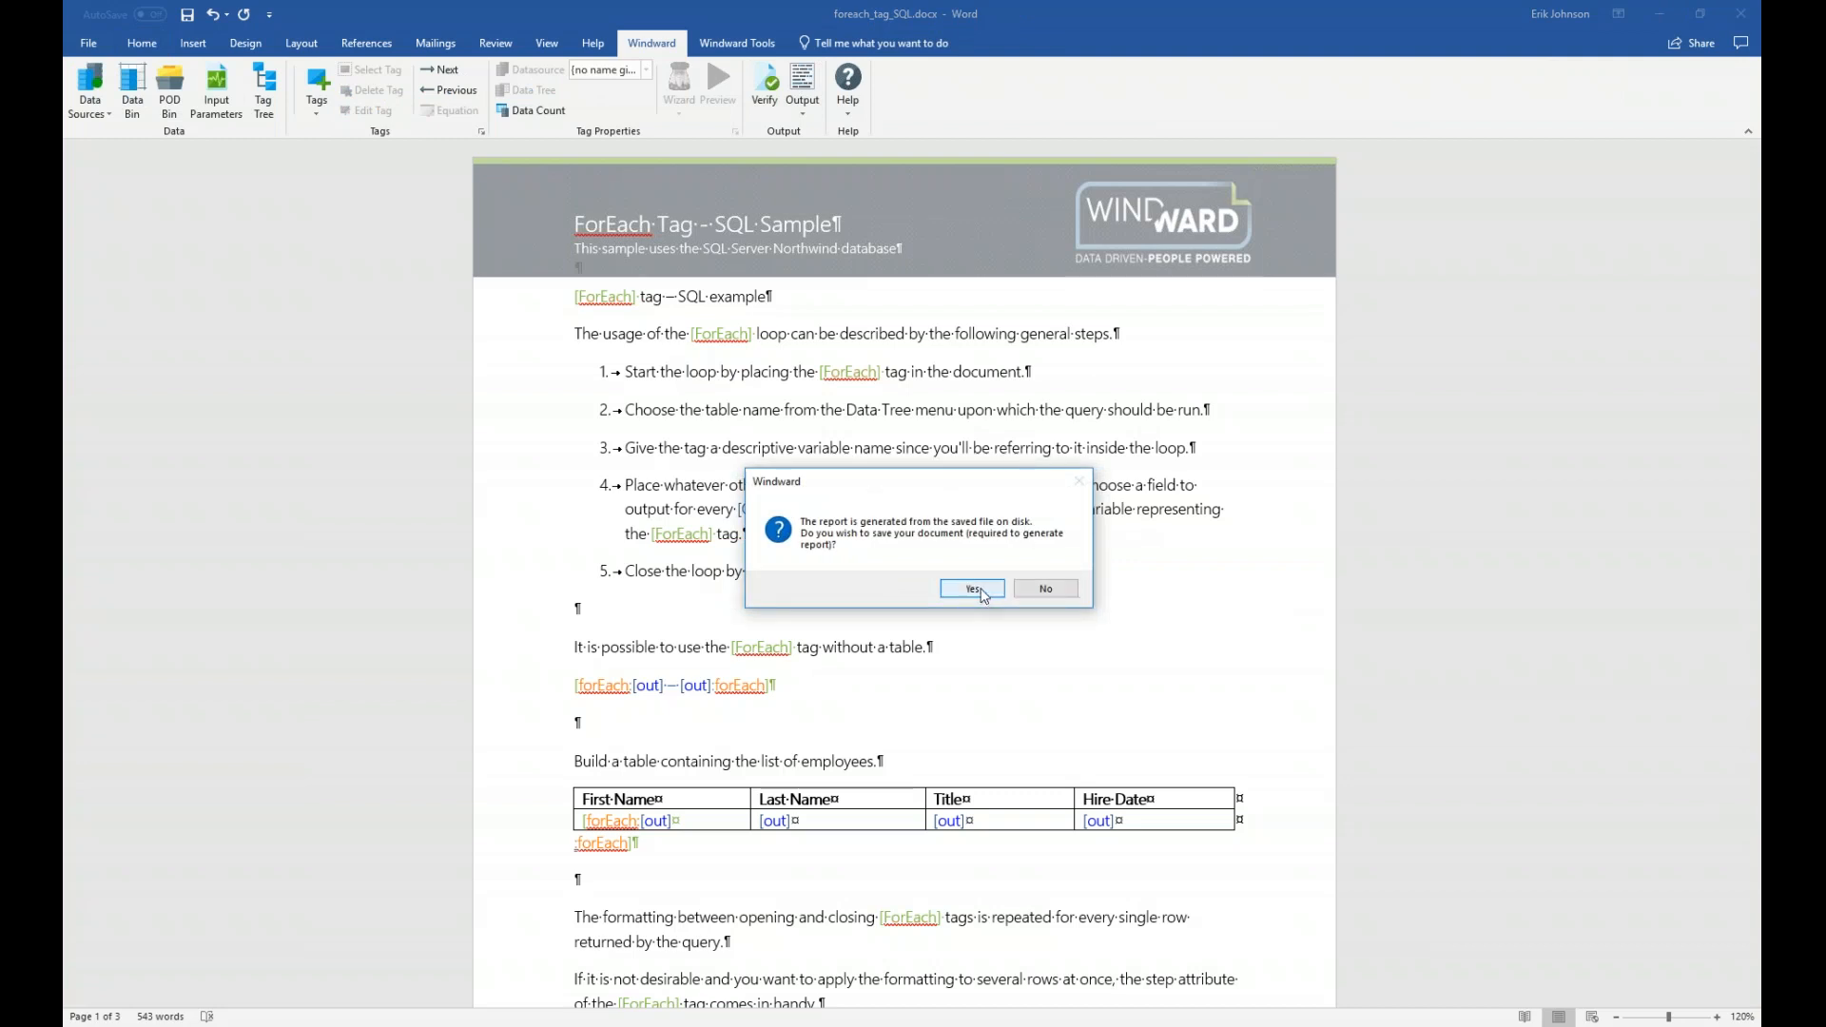
pyautogui.click(972, 589)
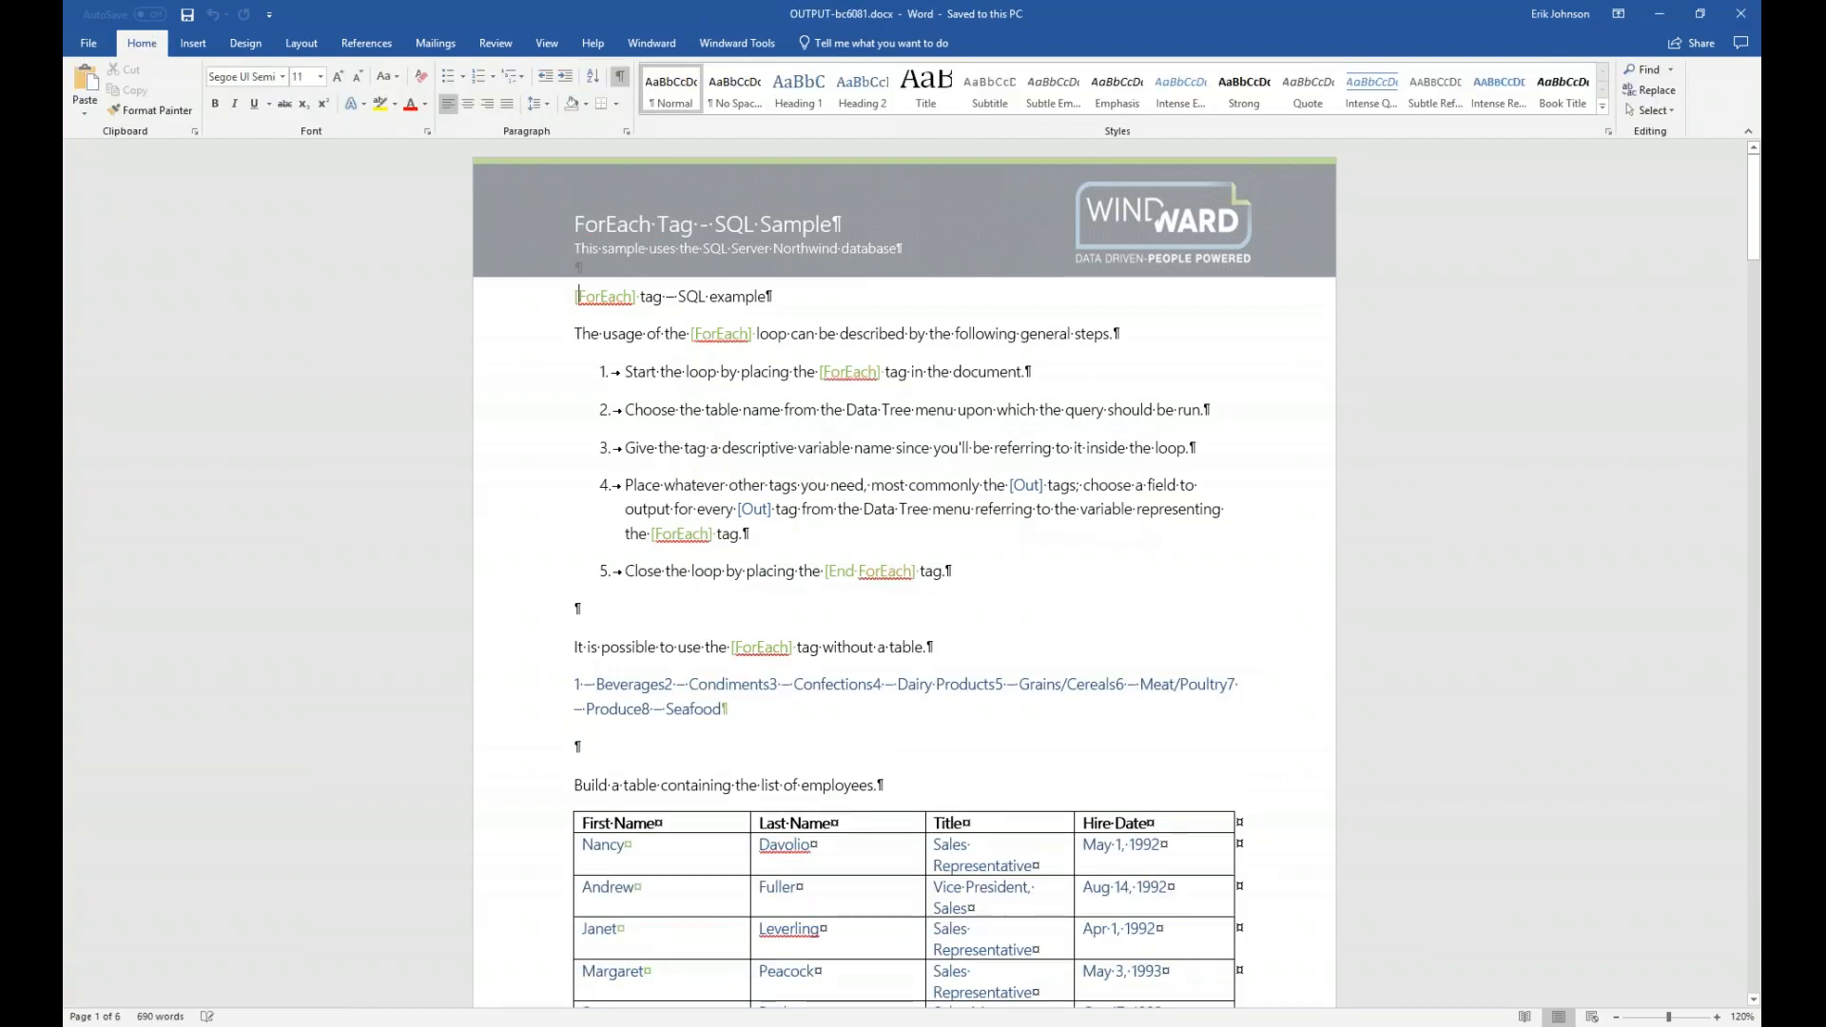
pyautogui.press('super+Right')
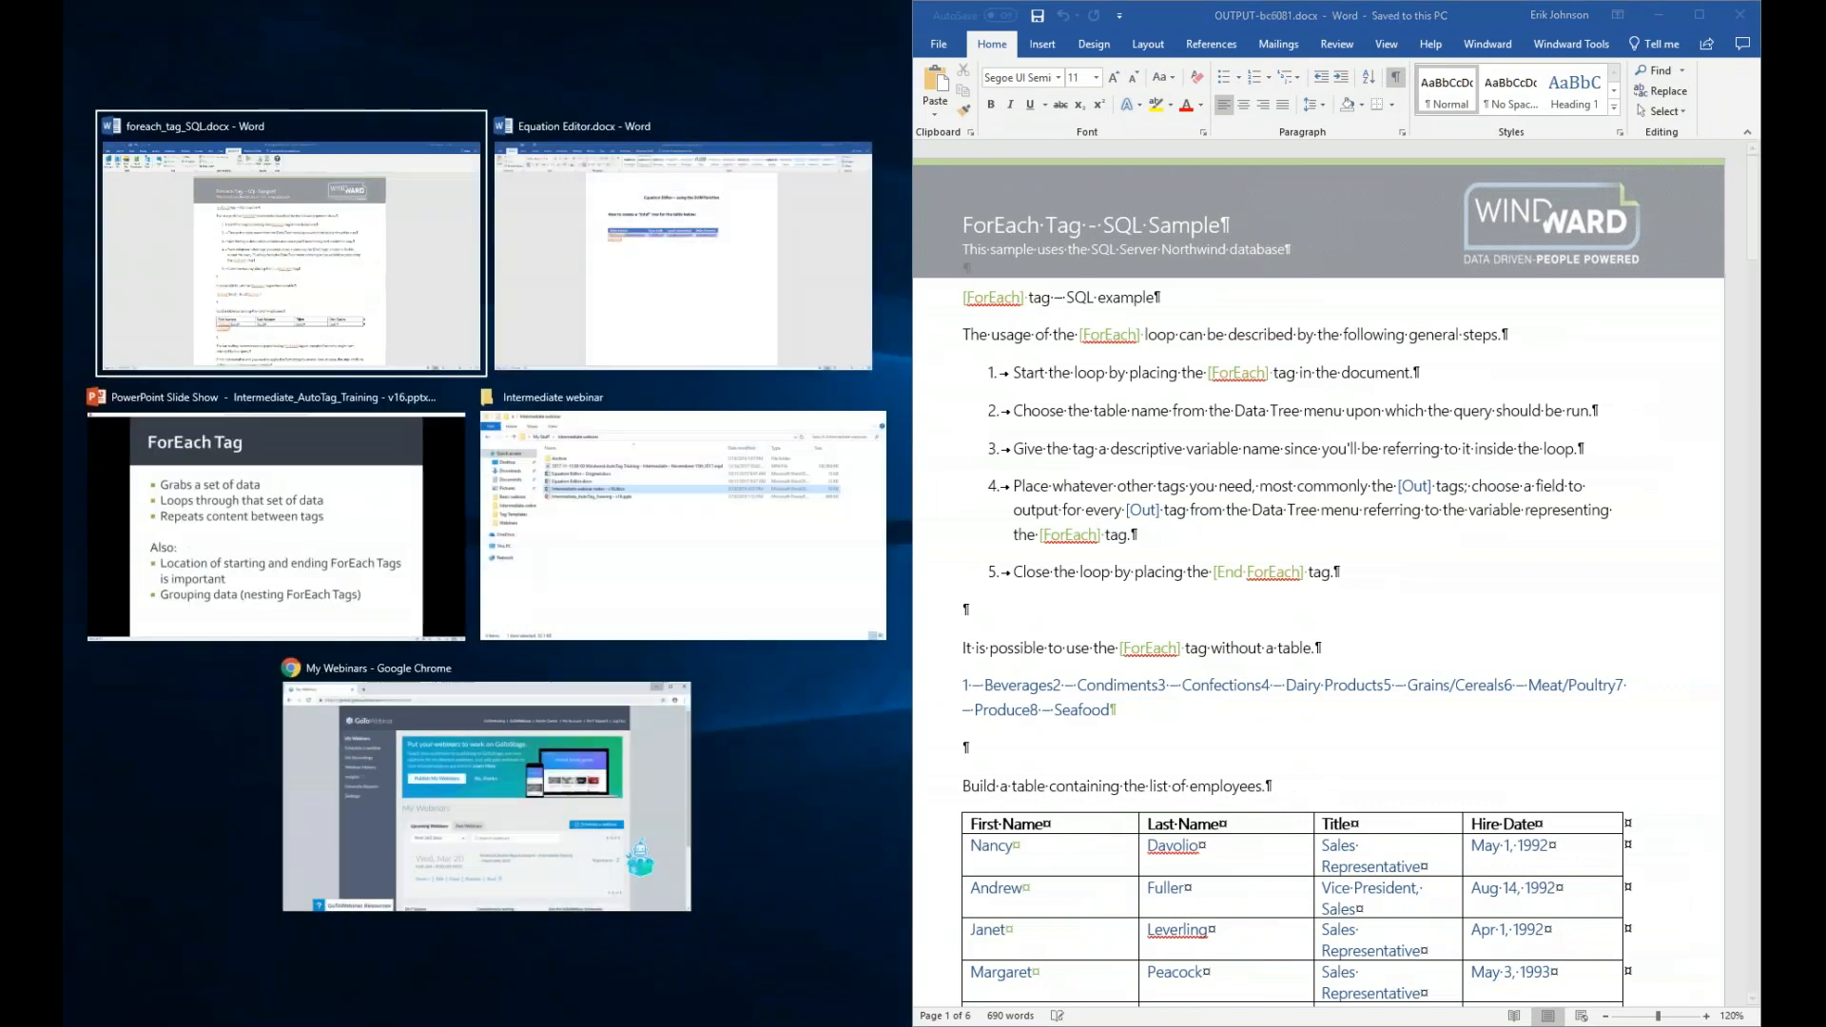
pyautogui.press('Return')
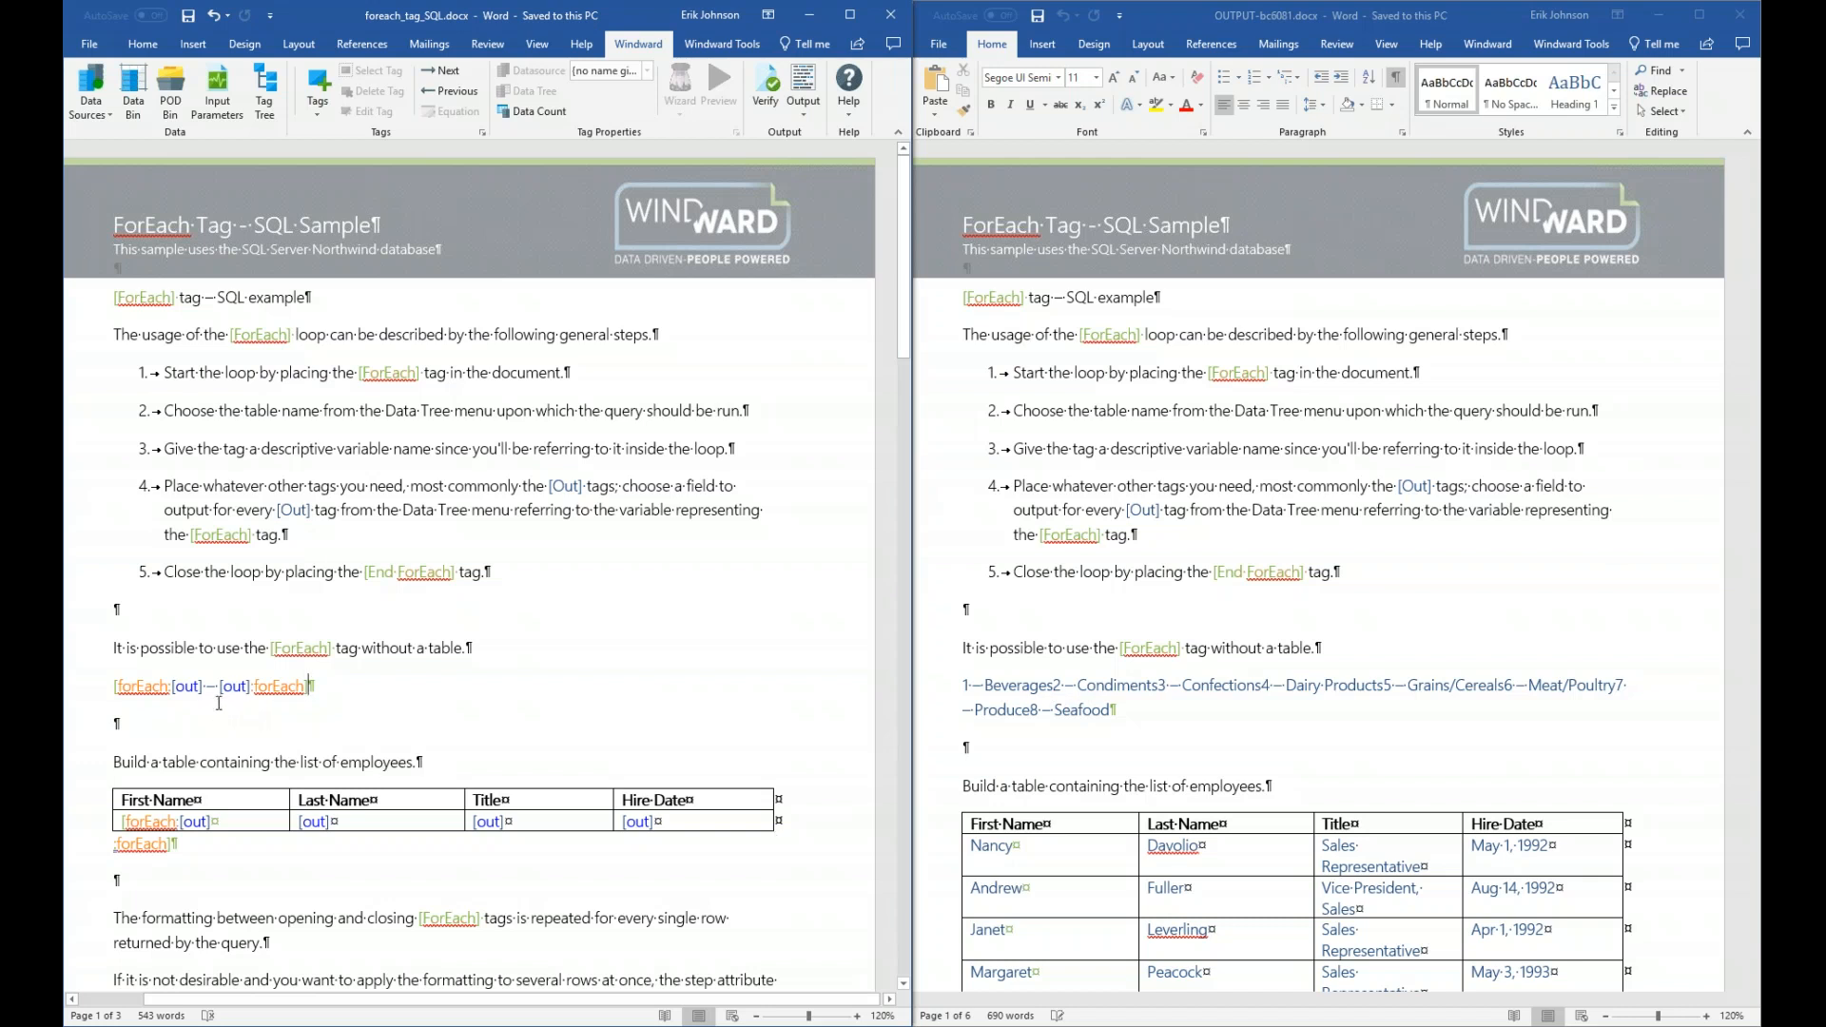
# - Undo the paragraph mark deletion in the template so the closing forEach tag sits on its own line
pyautogui.moveTo(234, 704)
pyautogui.hotkey('ctrl', 'z')
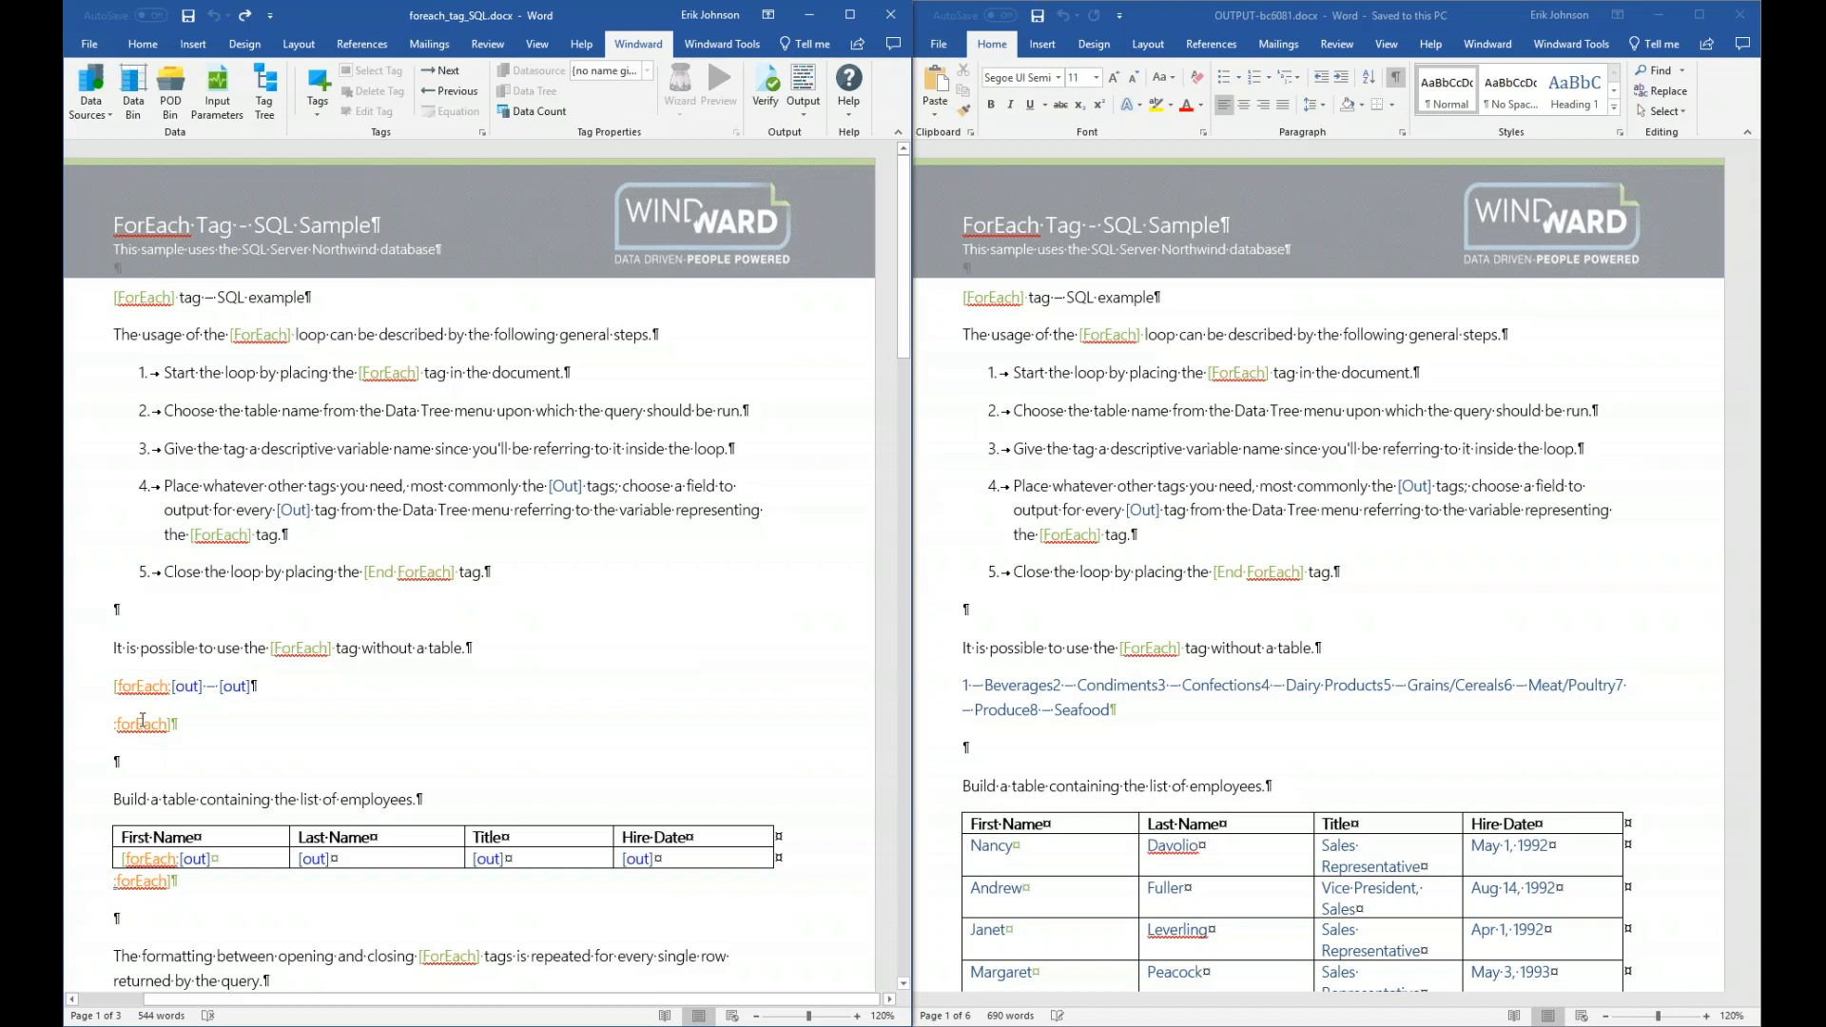
pyautogui.moveTo(142, 723)
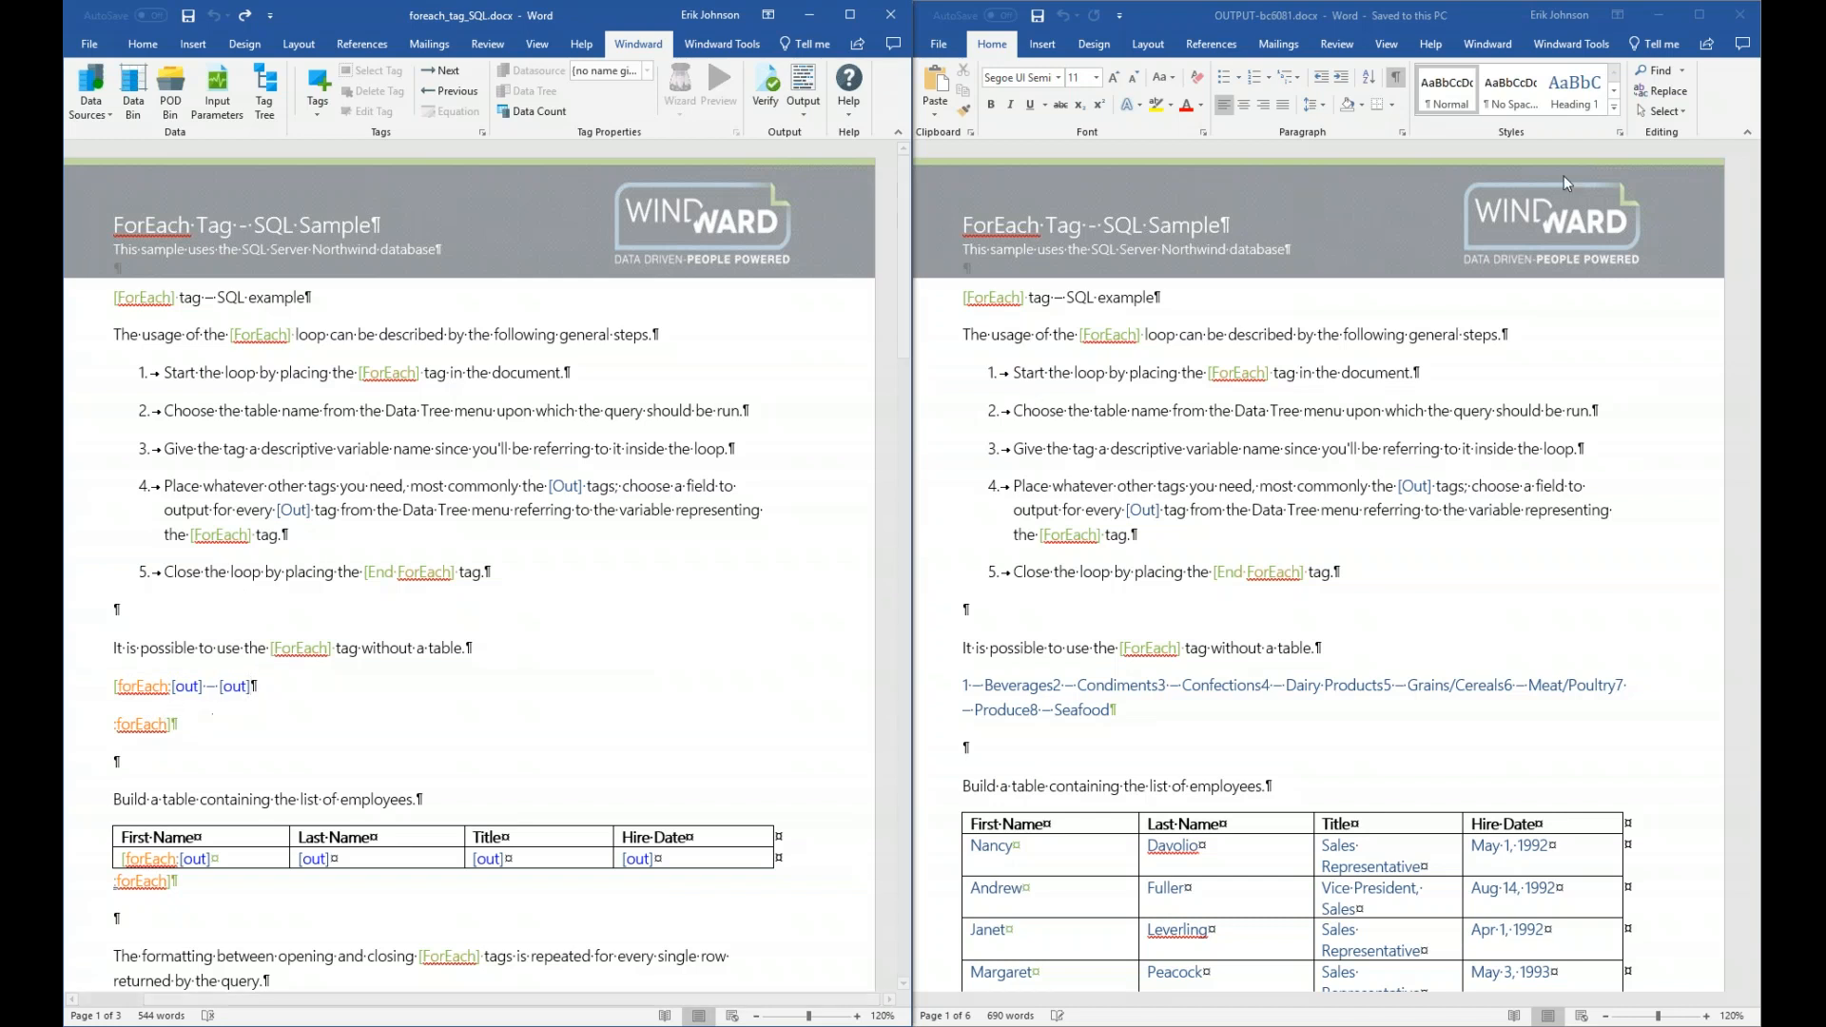
# - Close the output document and maximize the template window
pyautogui.click(1740, 15)
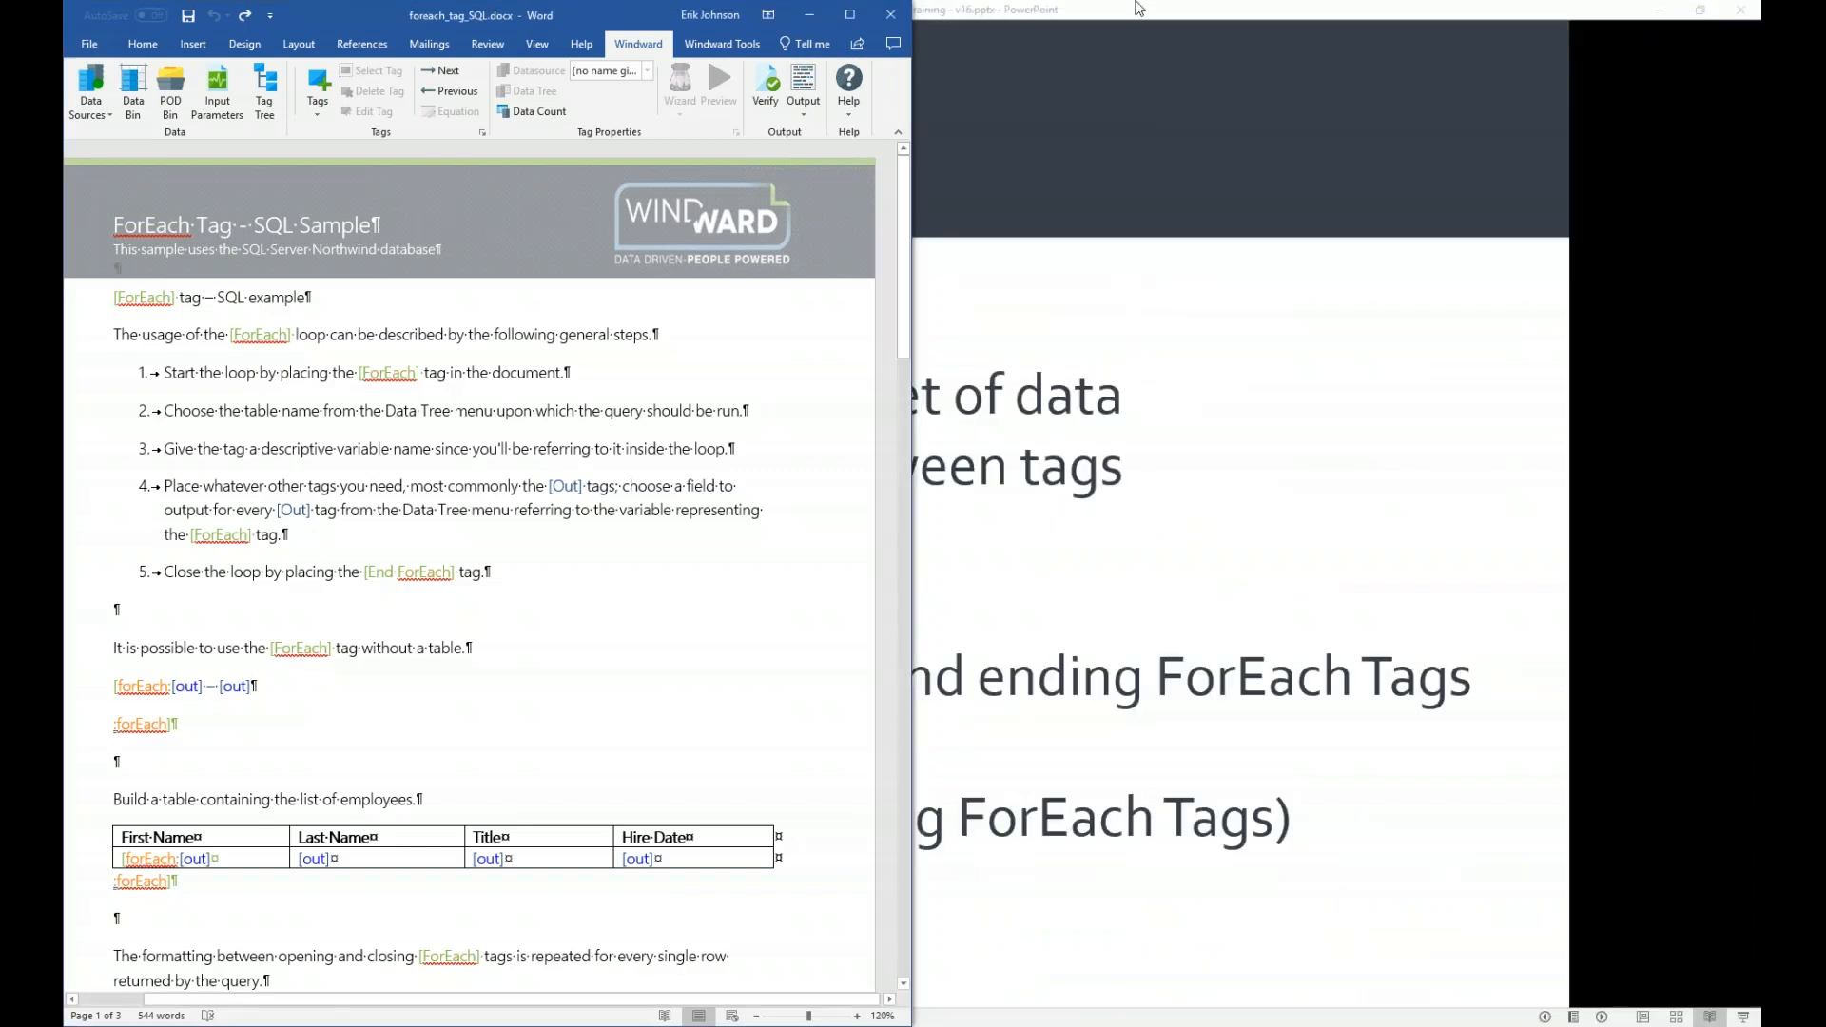
pyautogui.click(861, 14)
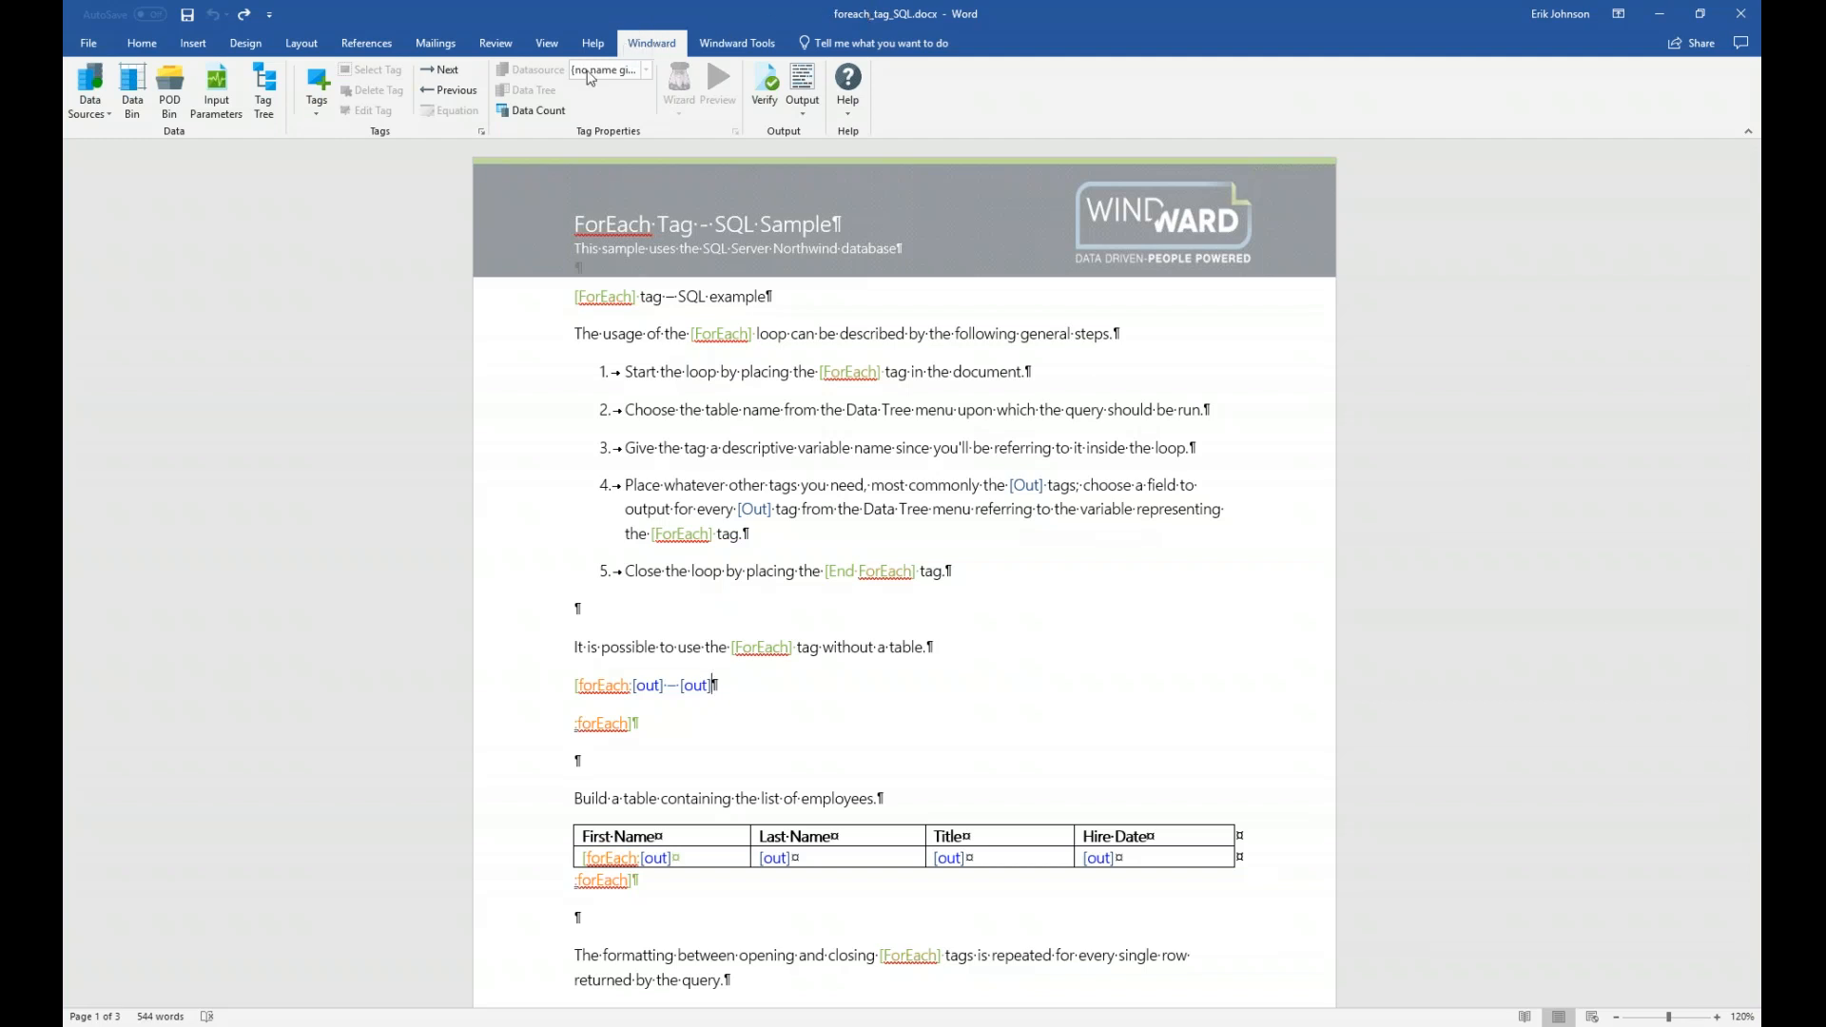
# - Open the Tag Tree, expand Main Story, and locate the [Customers Loop] tag in the template to view its select query
pyautogui.click(274, 84)
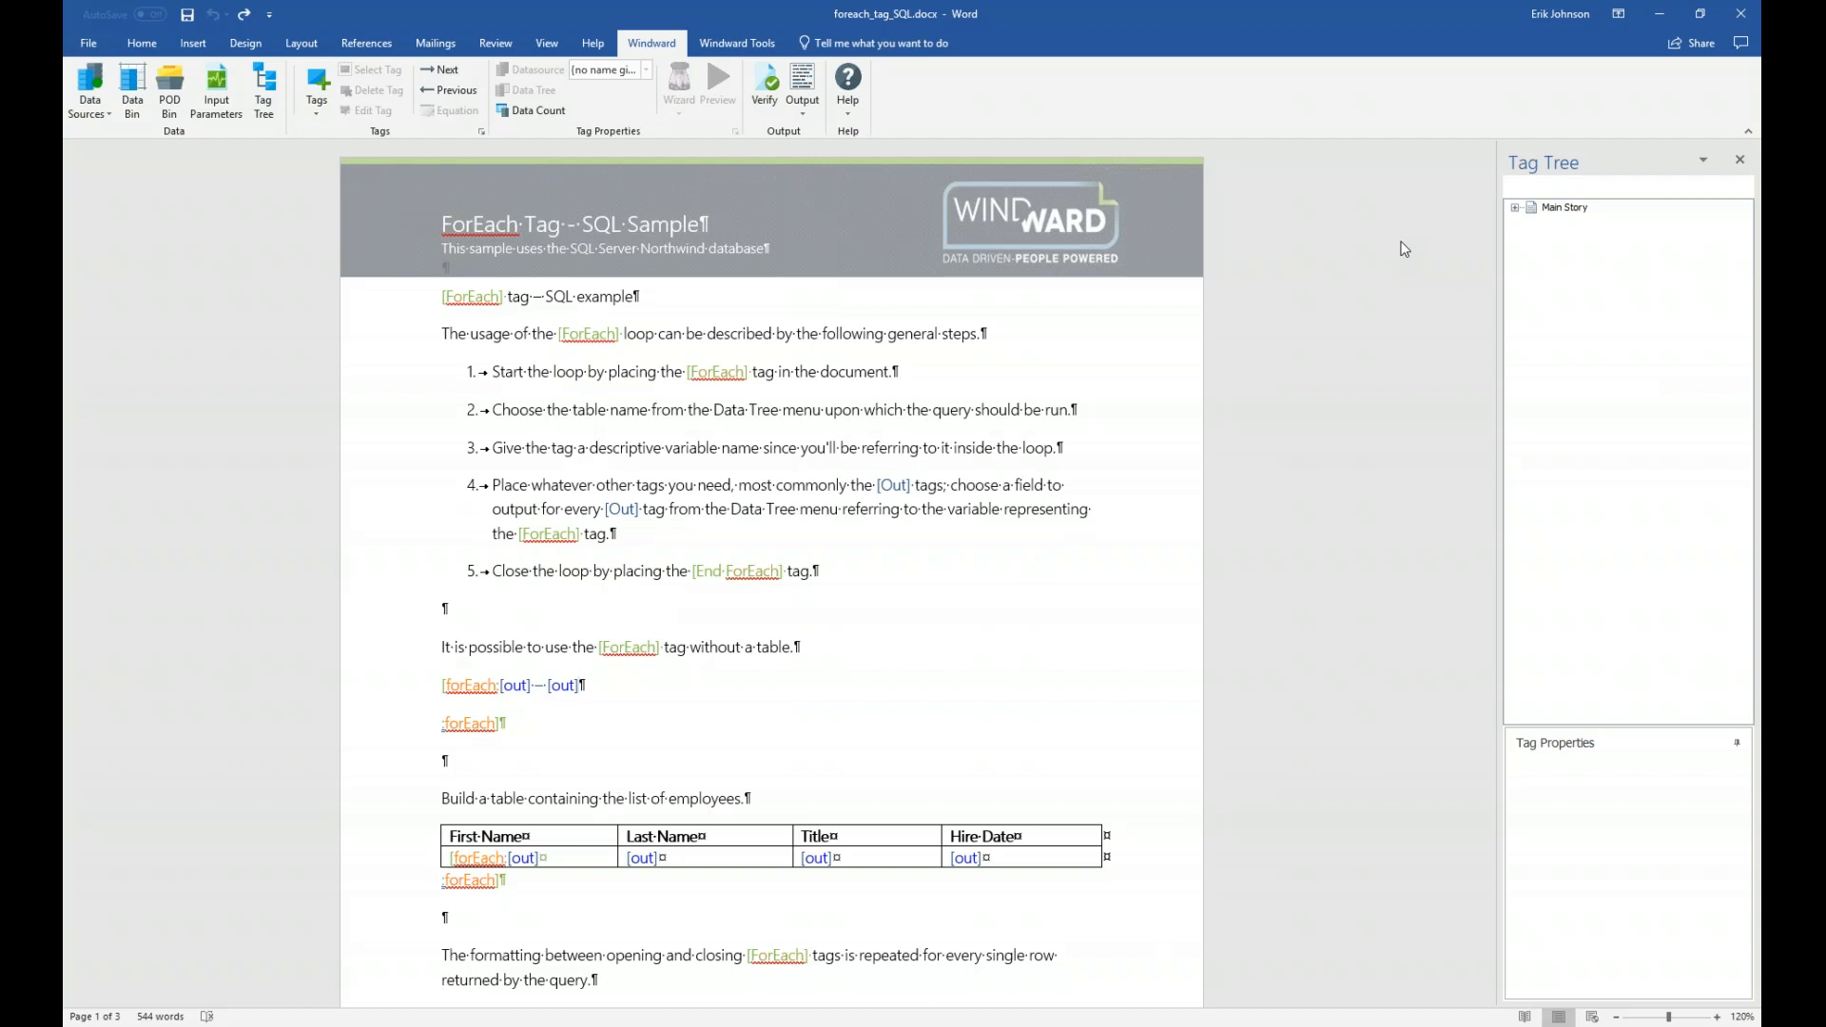
pyautogui.click(1515, 207)
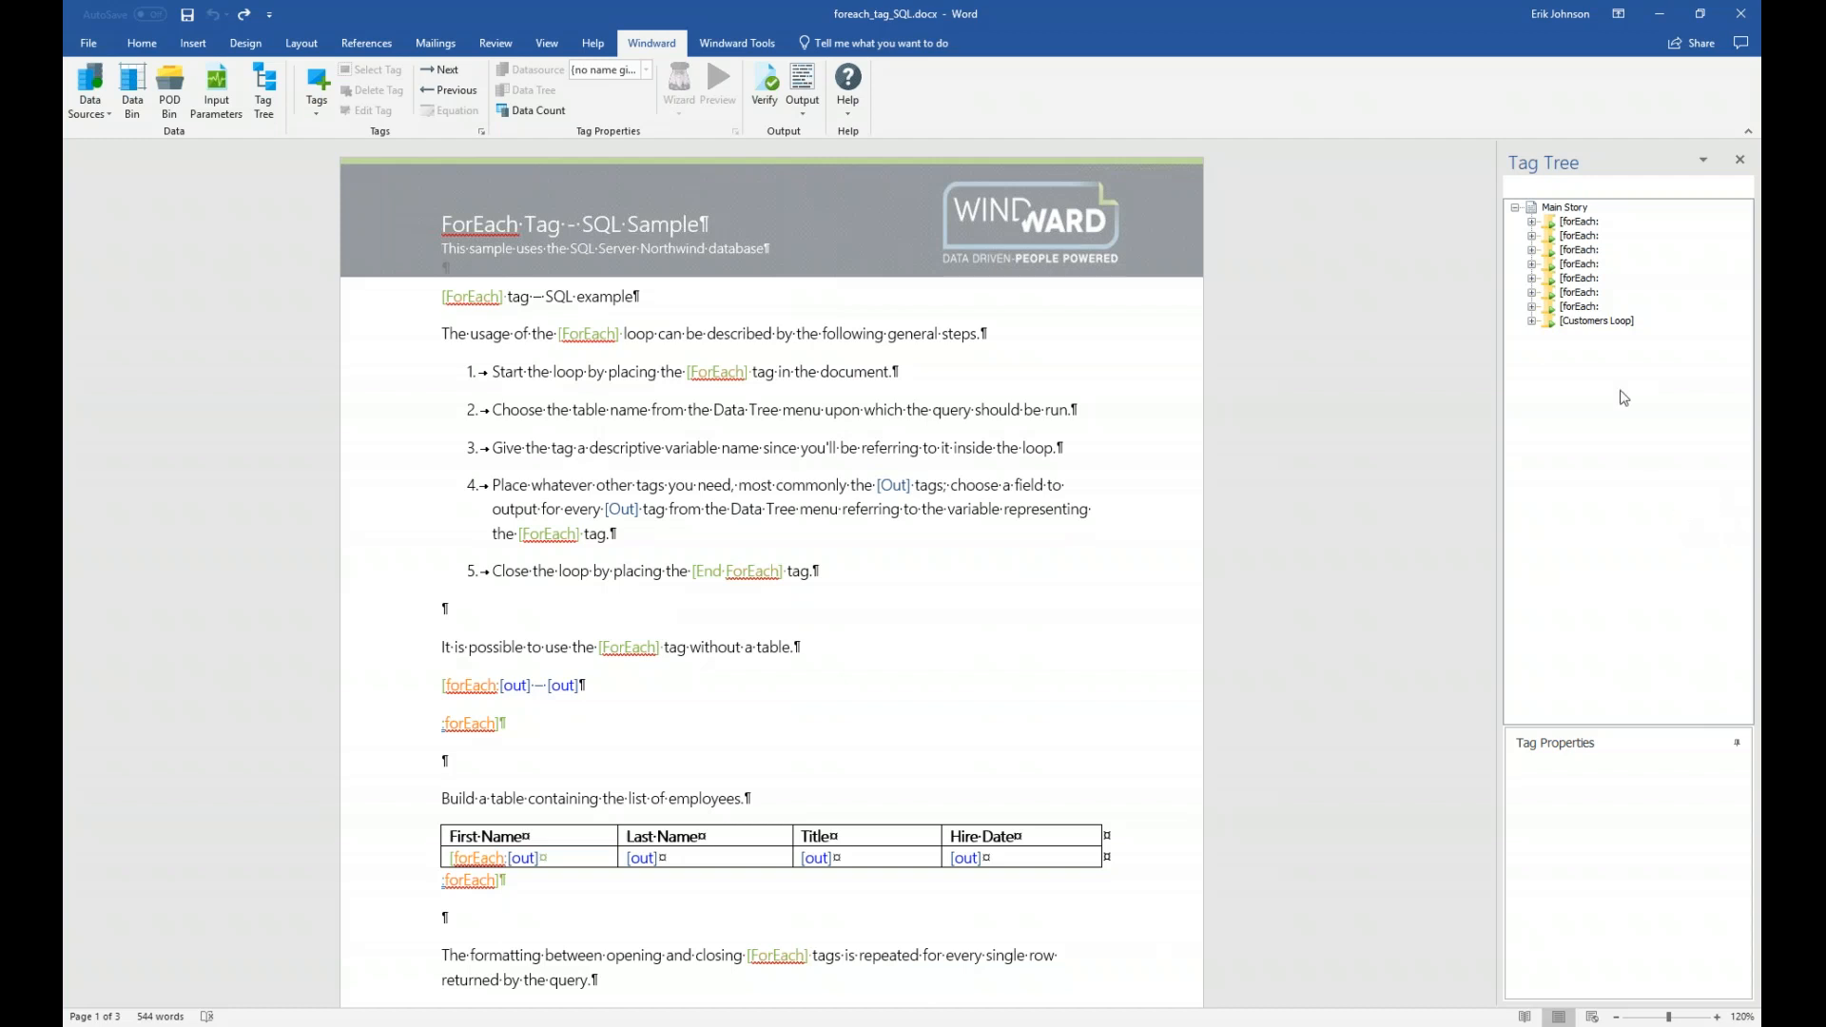
pyautogui.doubleClick(1579, 328)
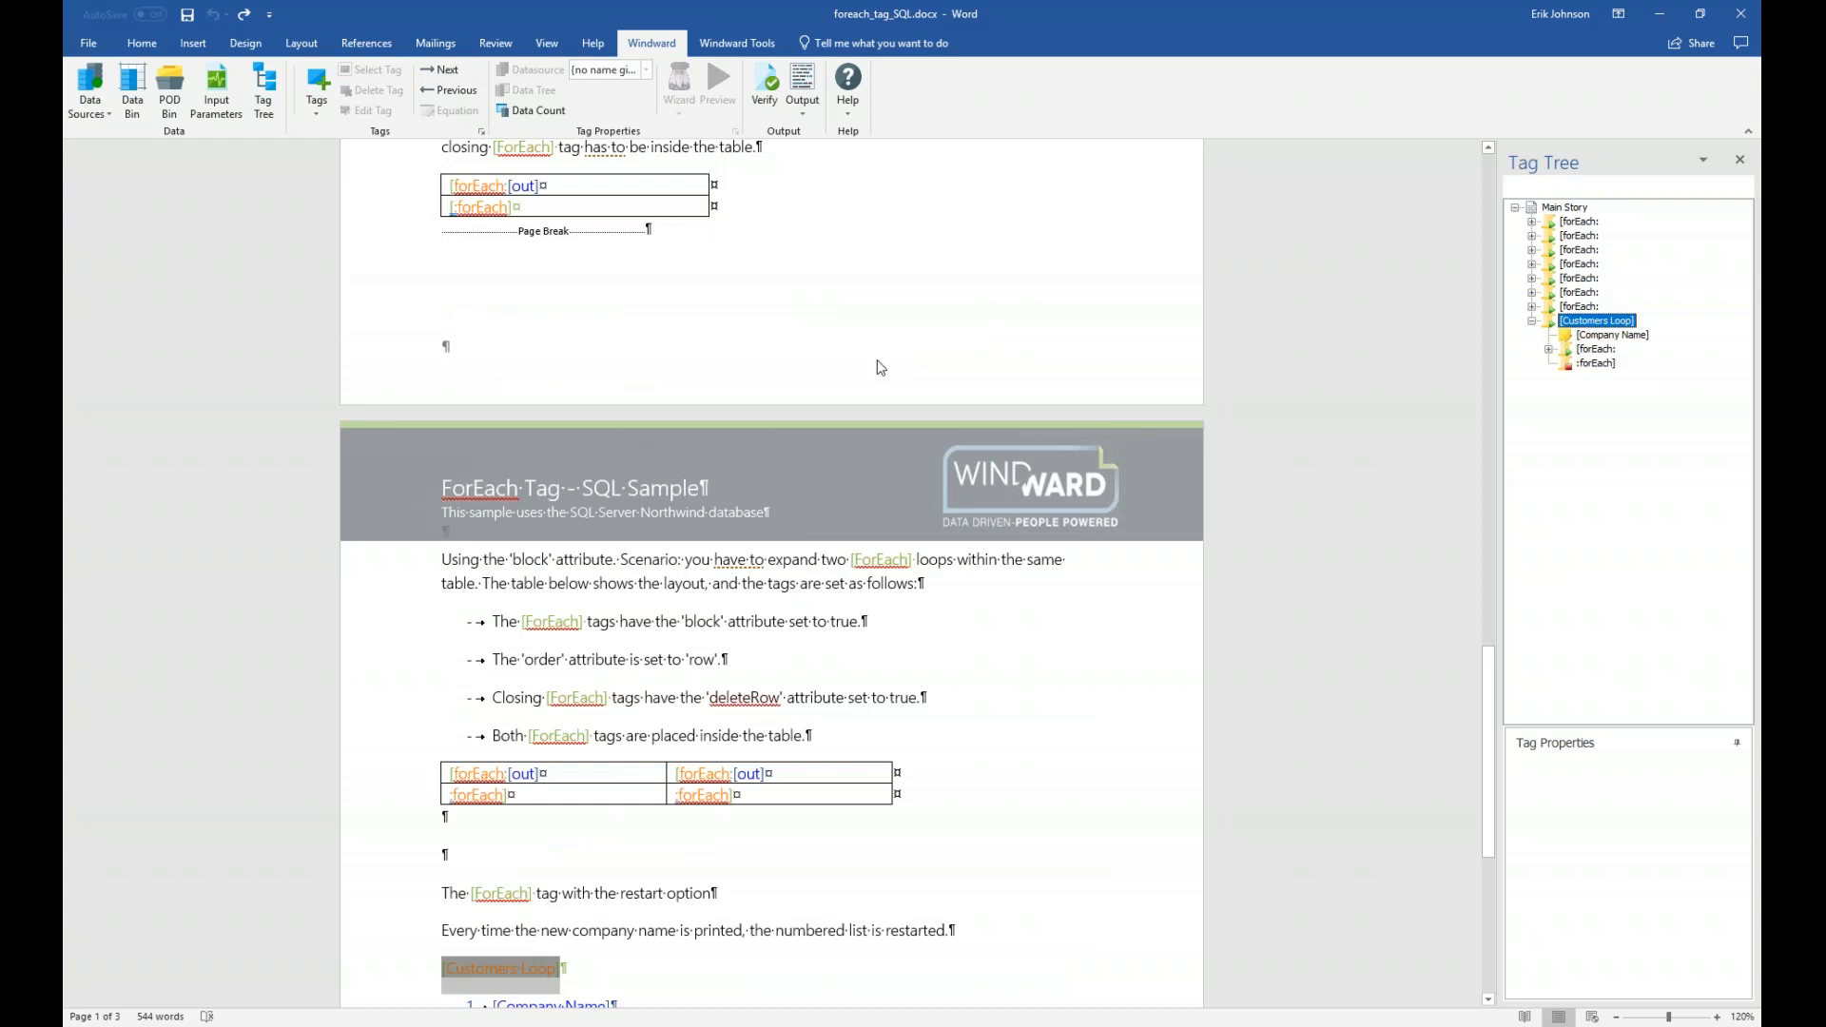
pyautogui.scroll(-8, 739, 599)
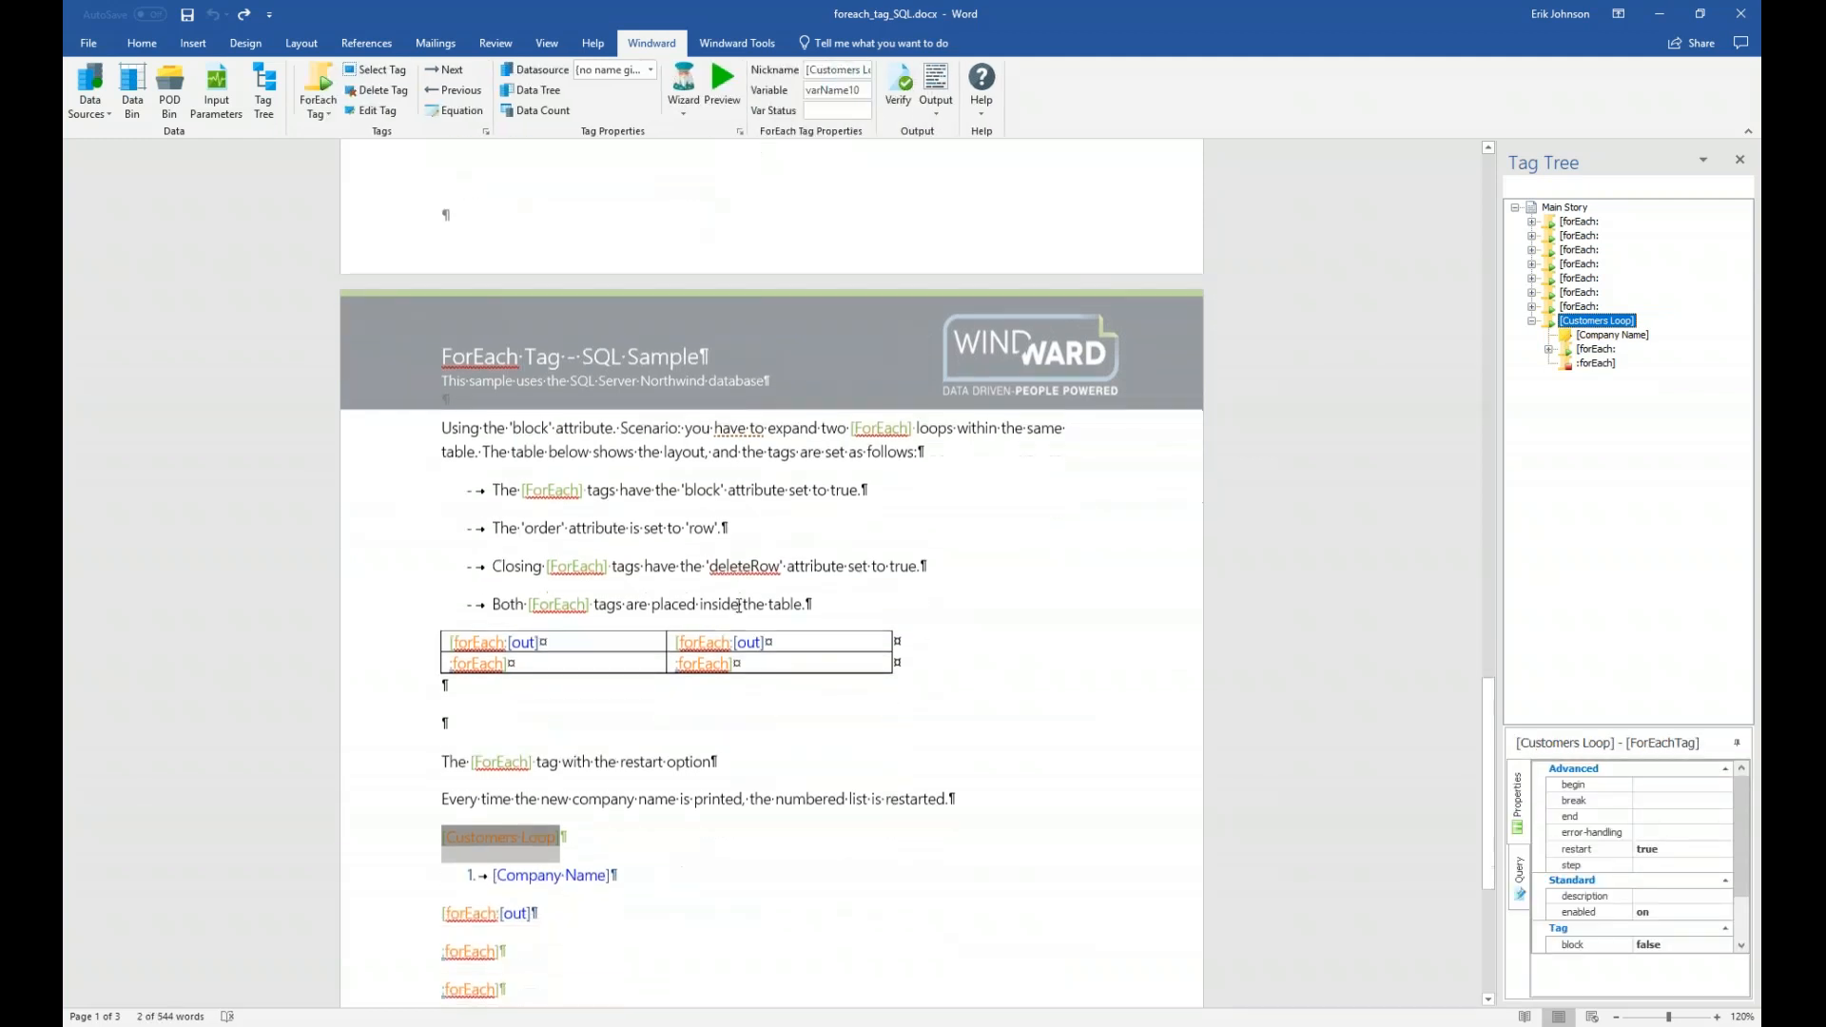
pyautogui.scroll(-2, 707, 606)
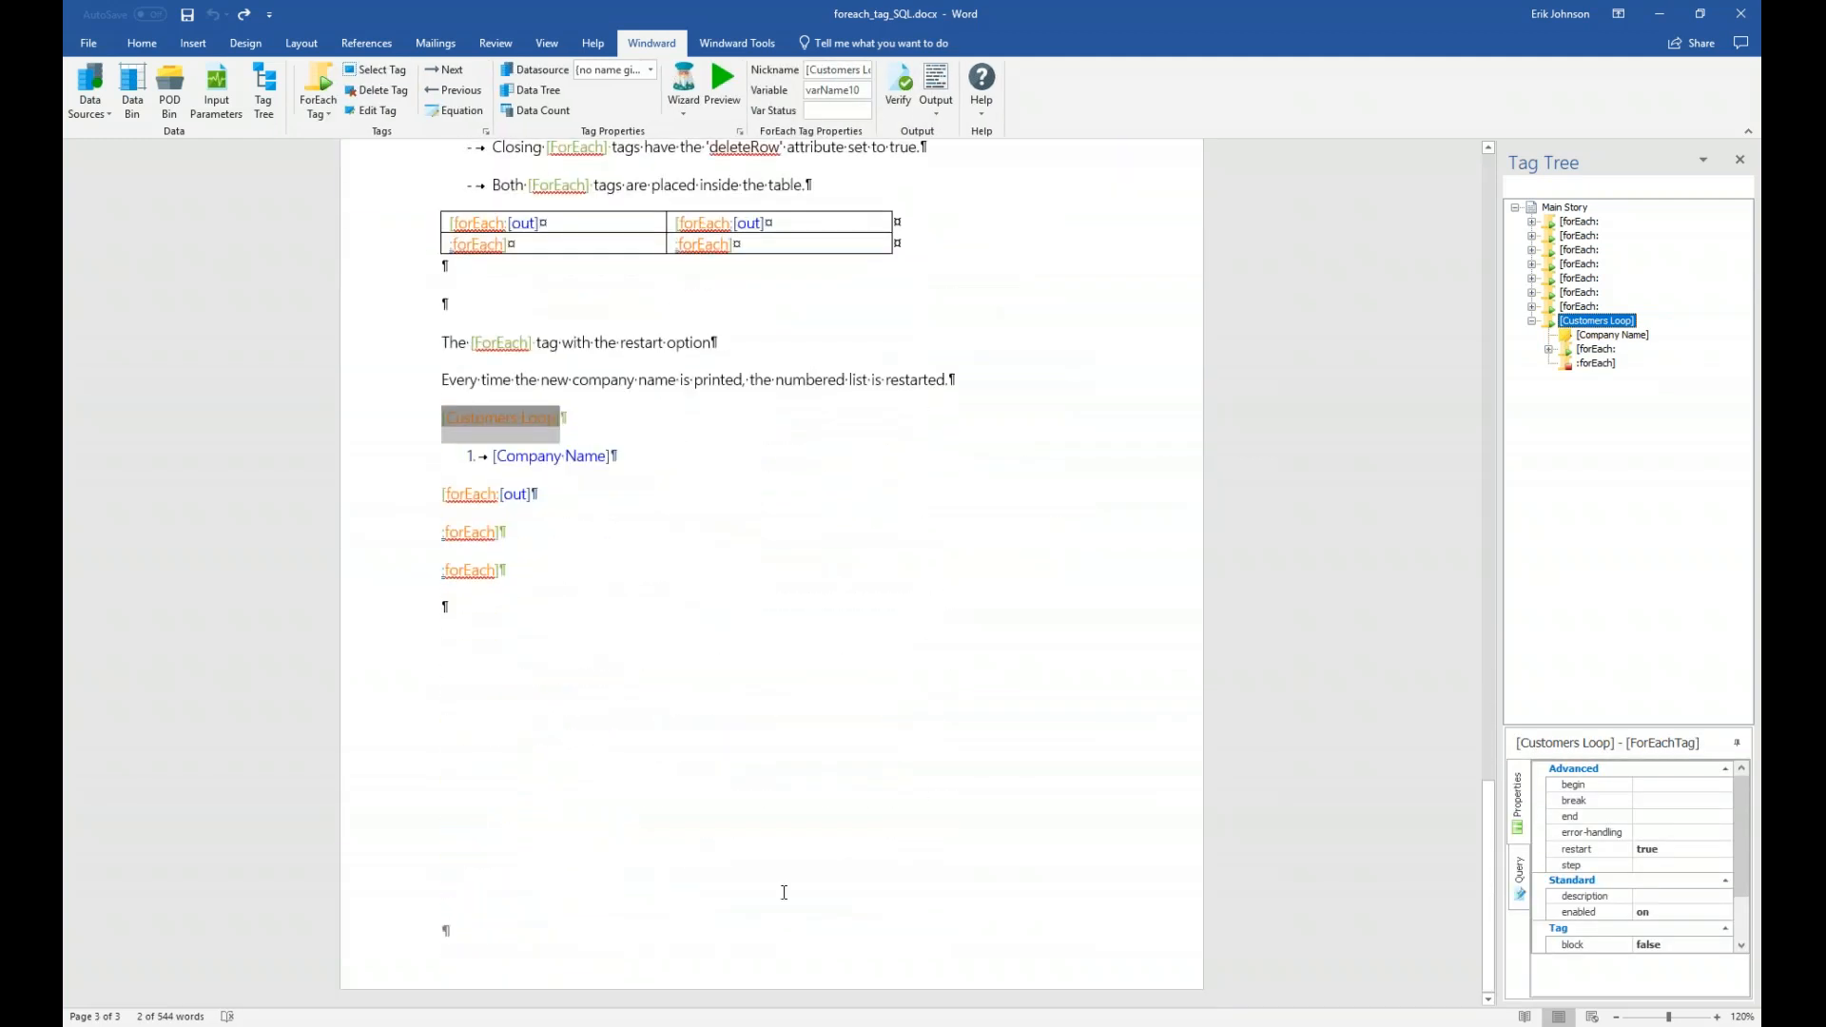
pyautogui.scroll(4, 775, 875)
pyautogui.scroll(-4, 771, 859)
pyautogui.moveTo(539, 435)
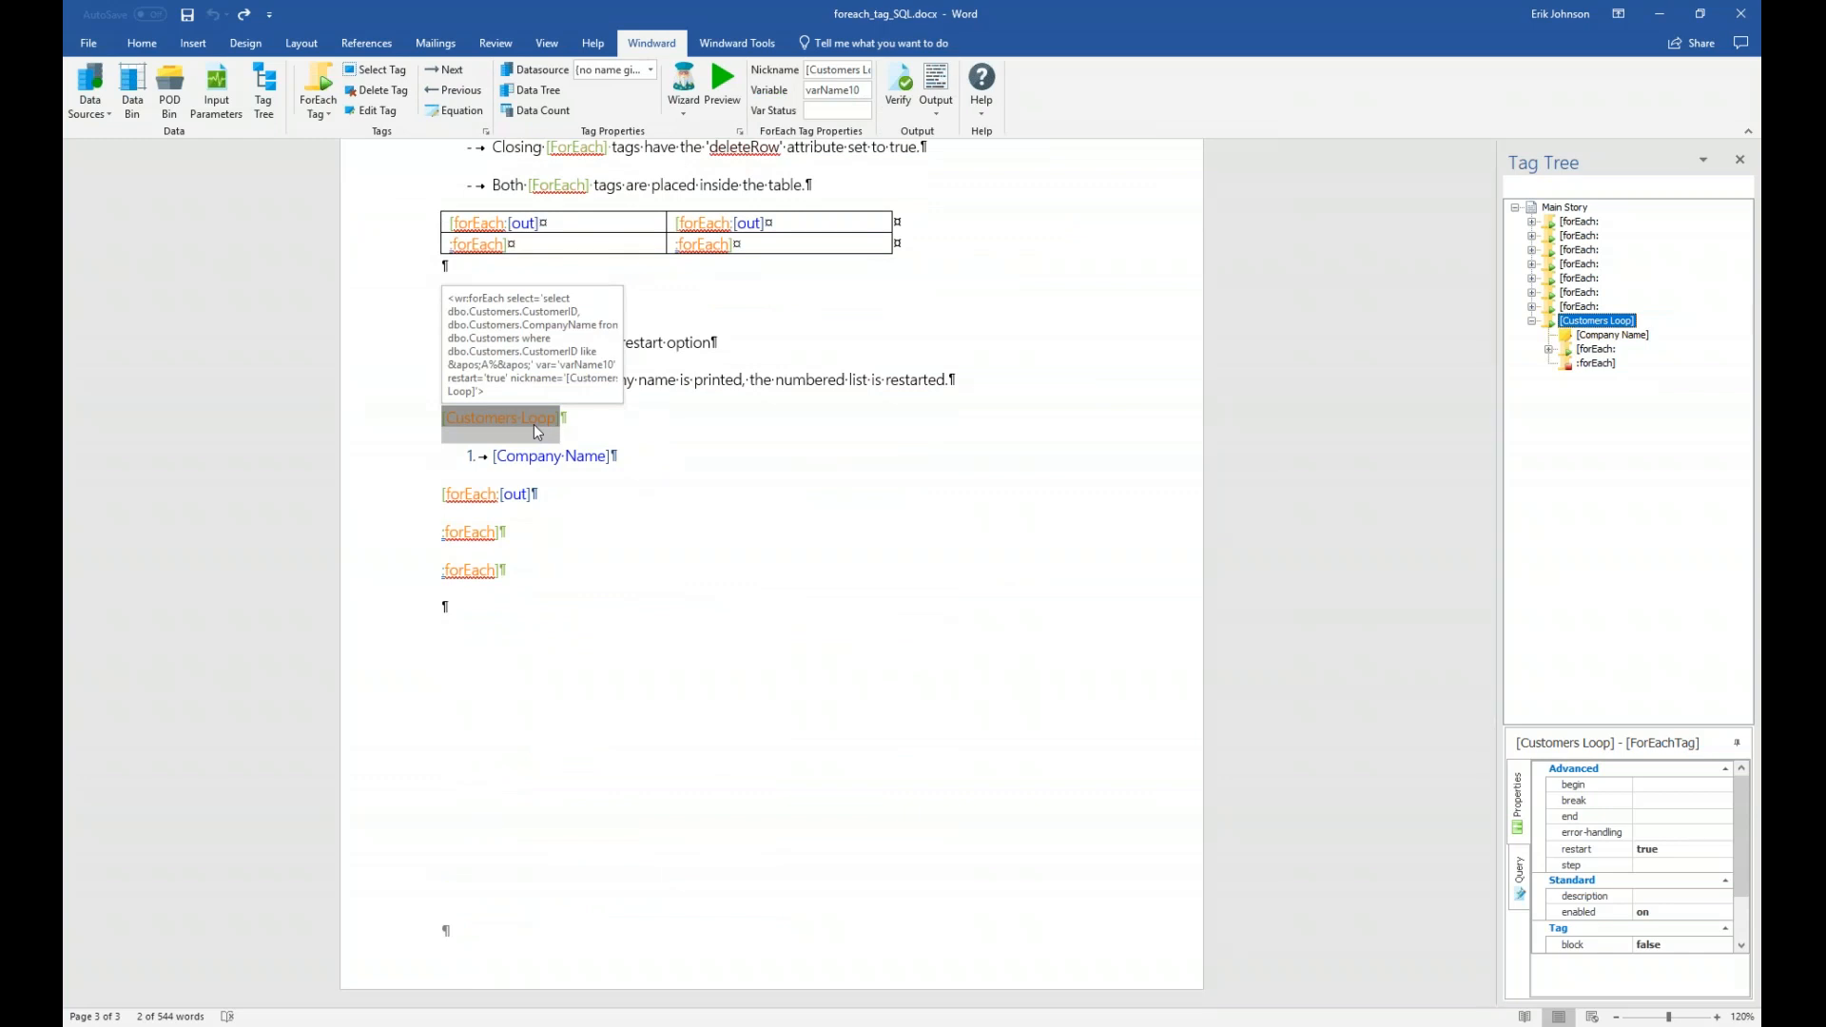
# - Expand the forEach tag nested in [Customers Loop] and review the loop tag's property and query panes
pyautogui.click(1549, 350)
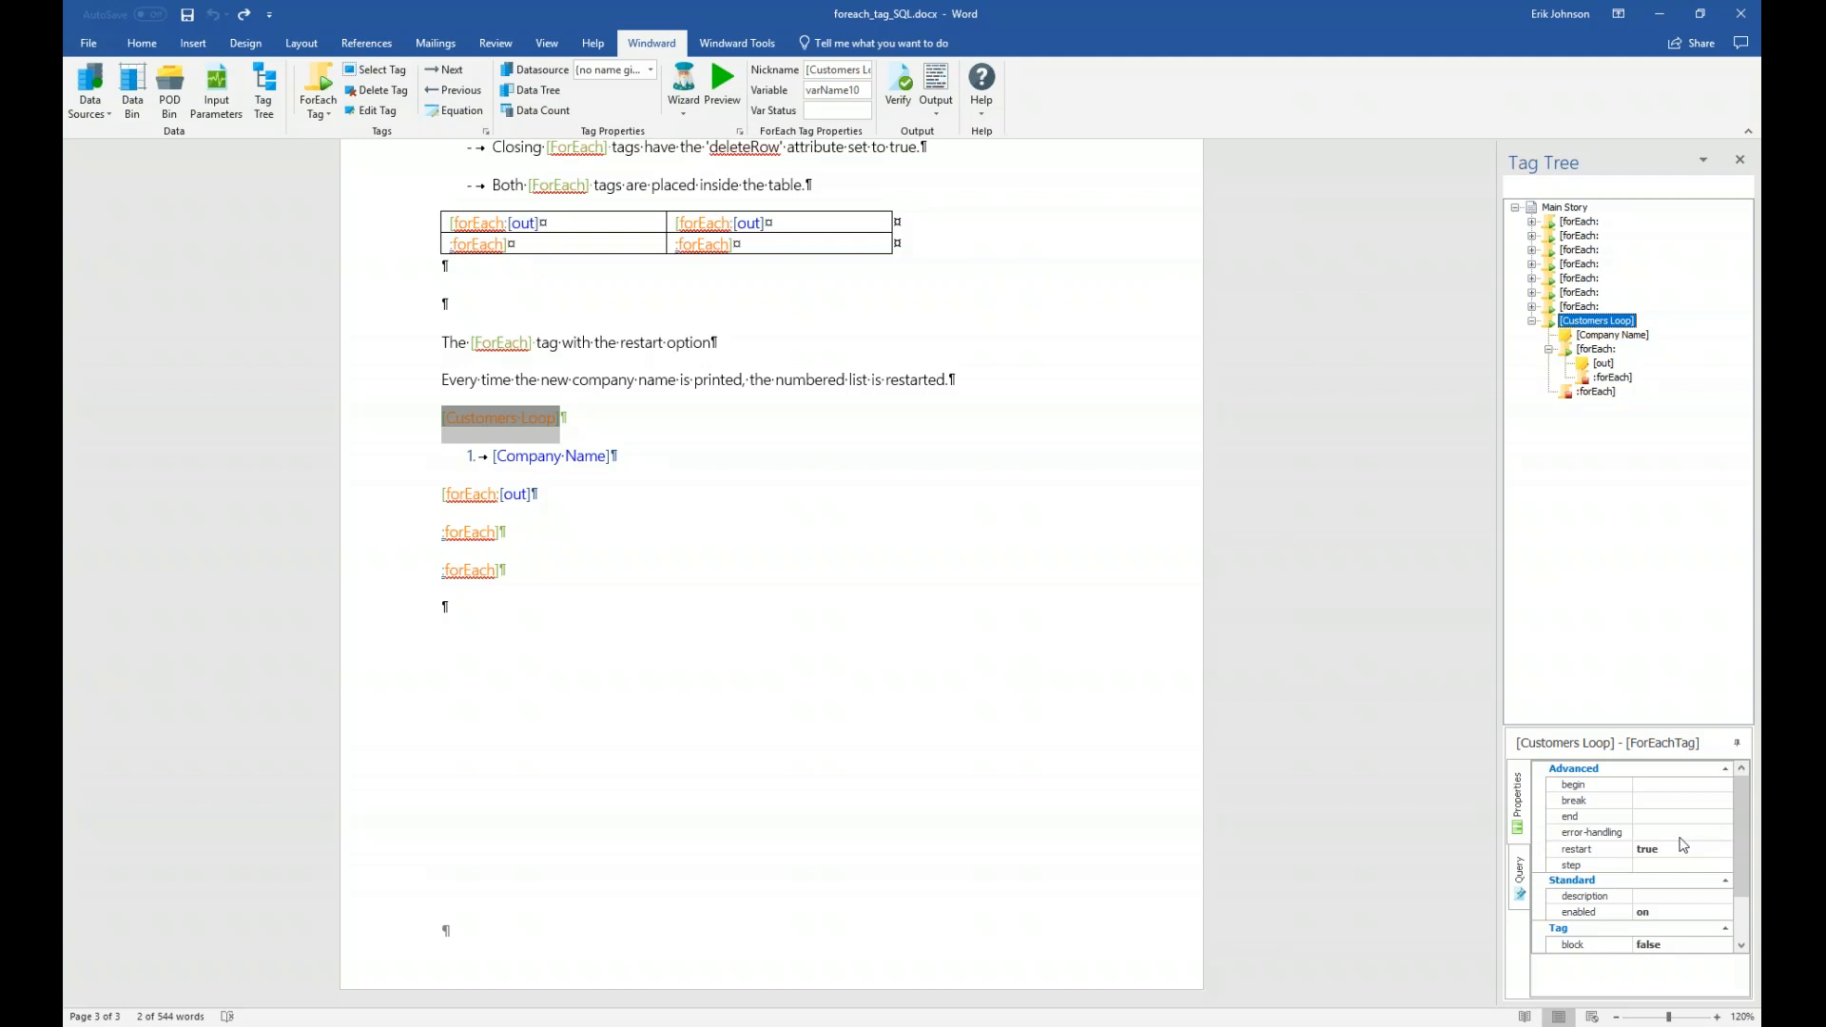
pyautogui.click(1513, 796)
pyautogui.scroll(-2, 1740, 831)
pyautogui.scroll(2, 1756, 830)
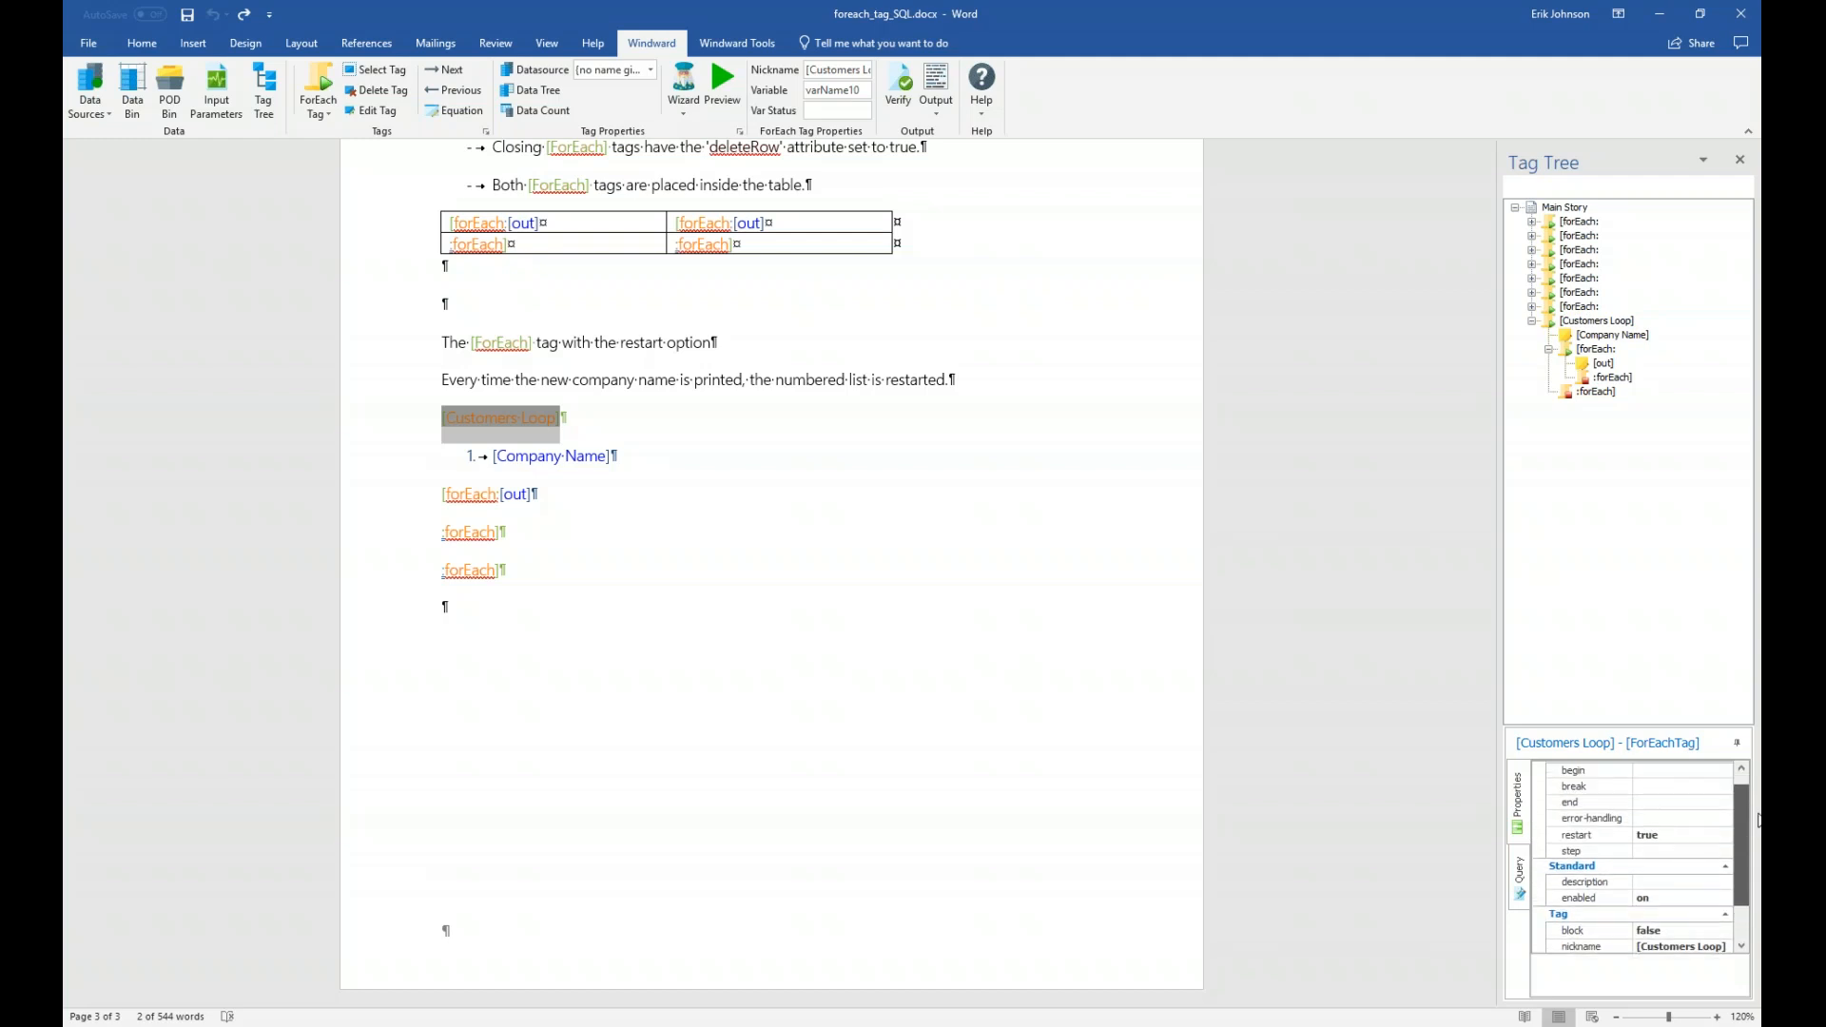
pyautogui.click(1520, 877)
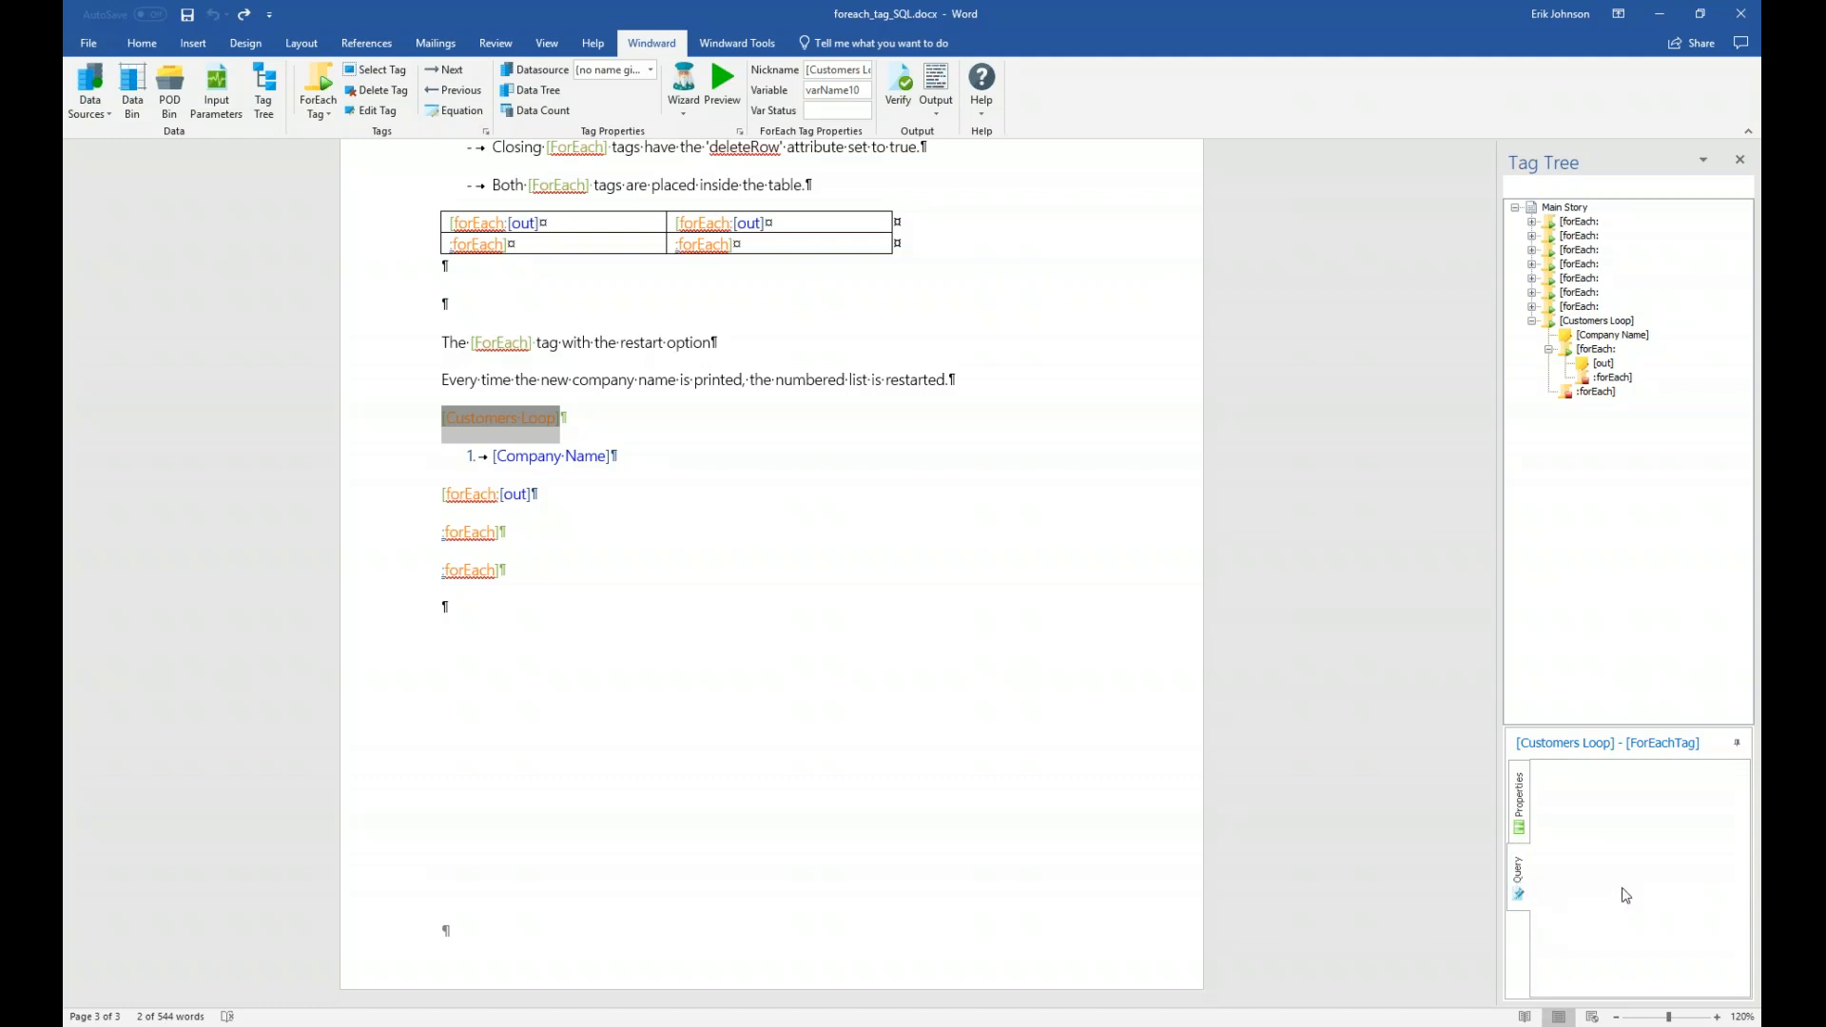
pyautogui.click(1519, 807)
pyautogui.click(1519, 866)
pyautogui.click(1519, 799)
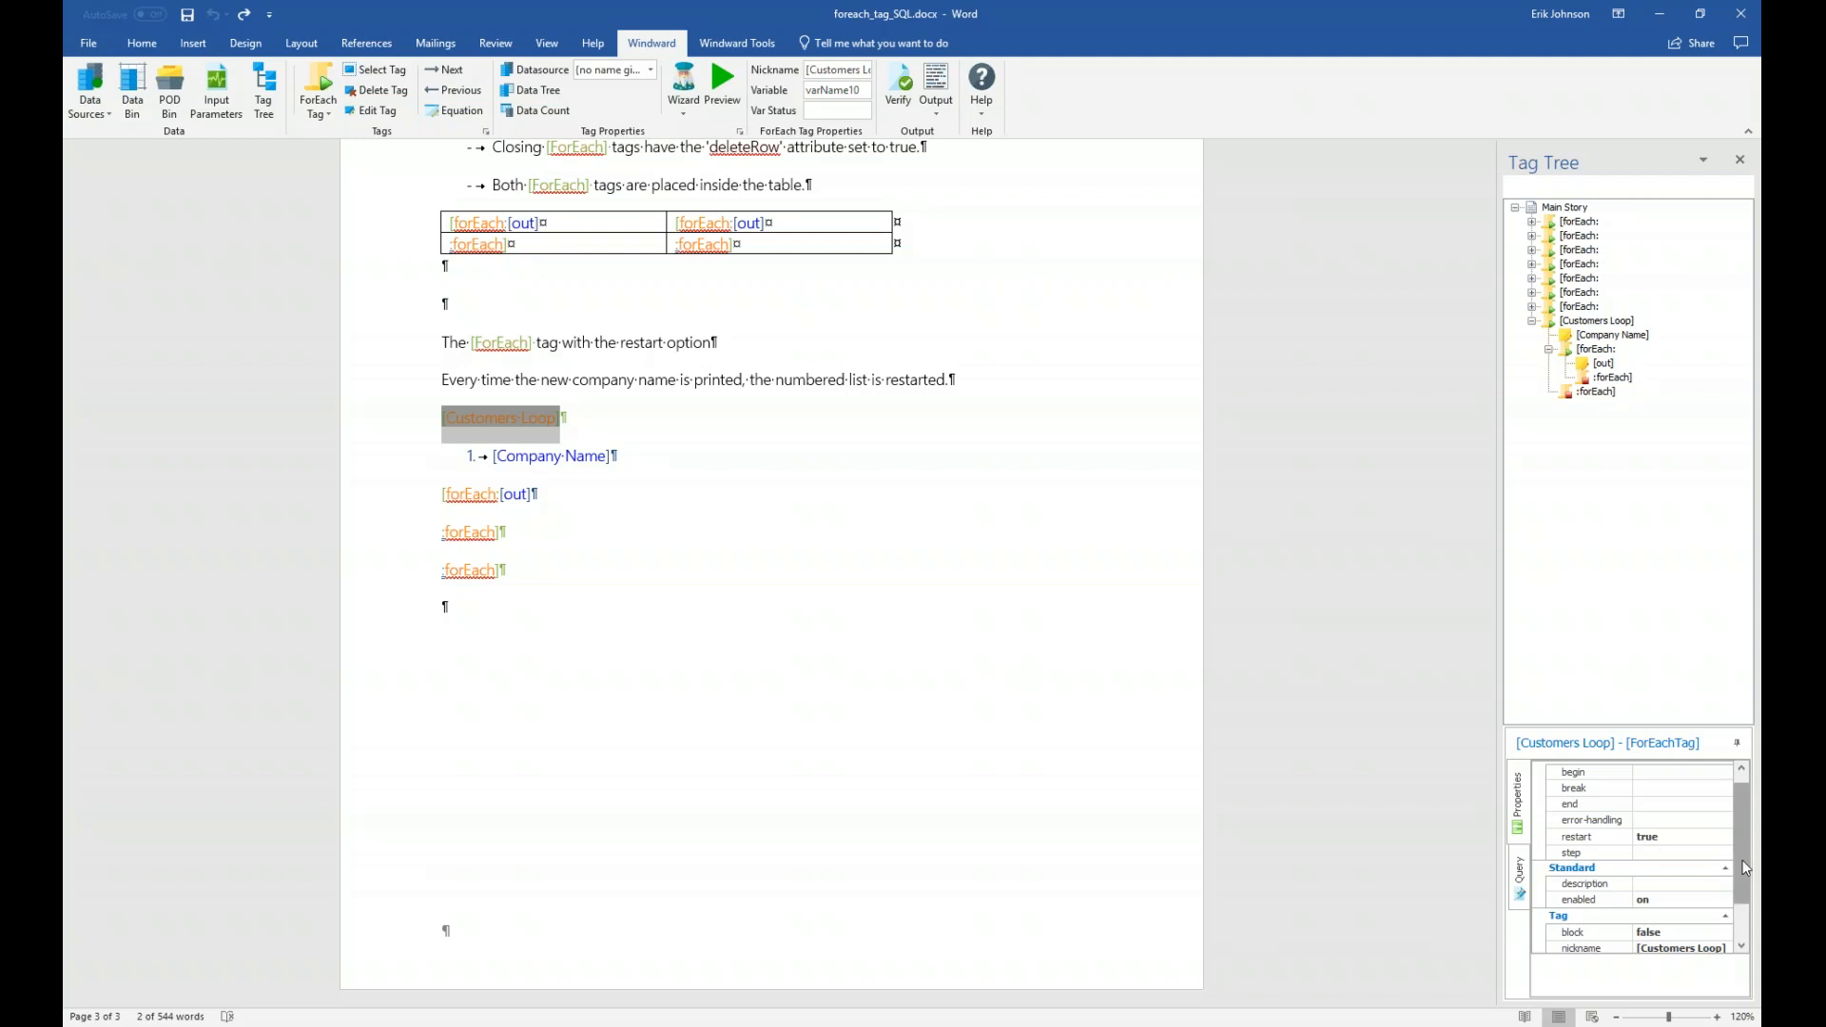
pyautogui.click(1522, 892)
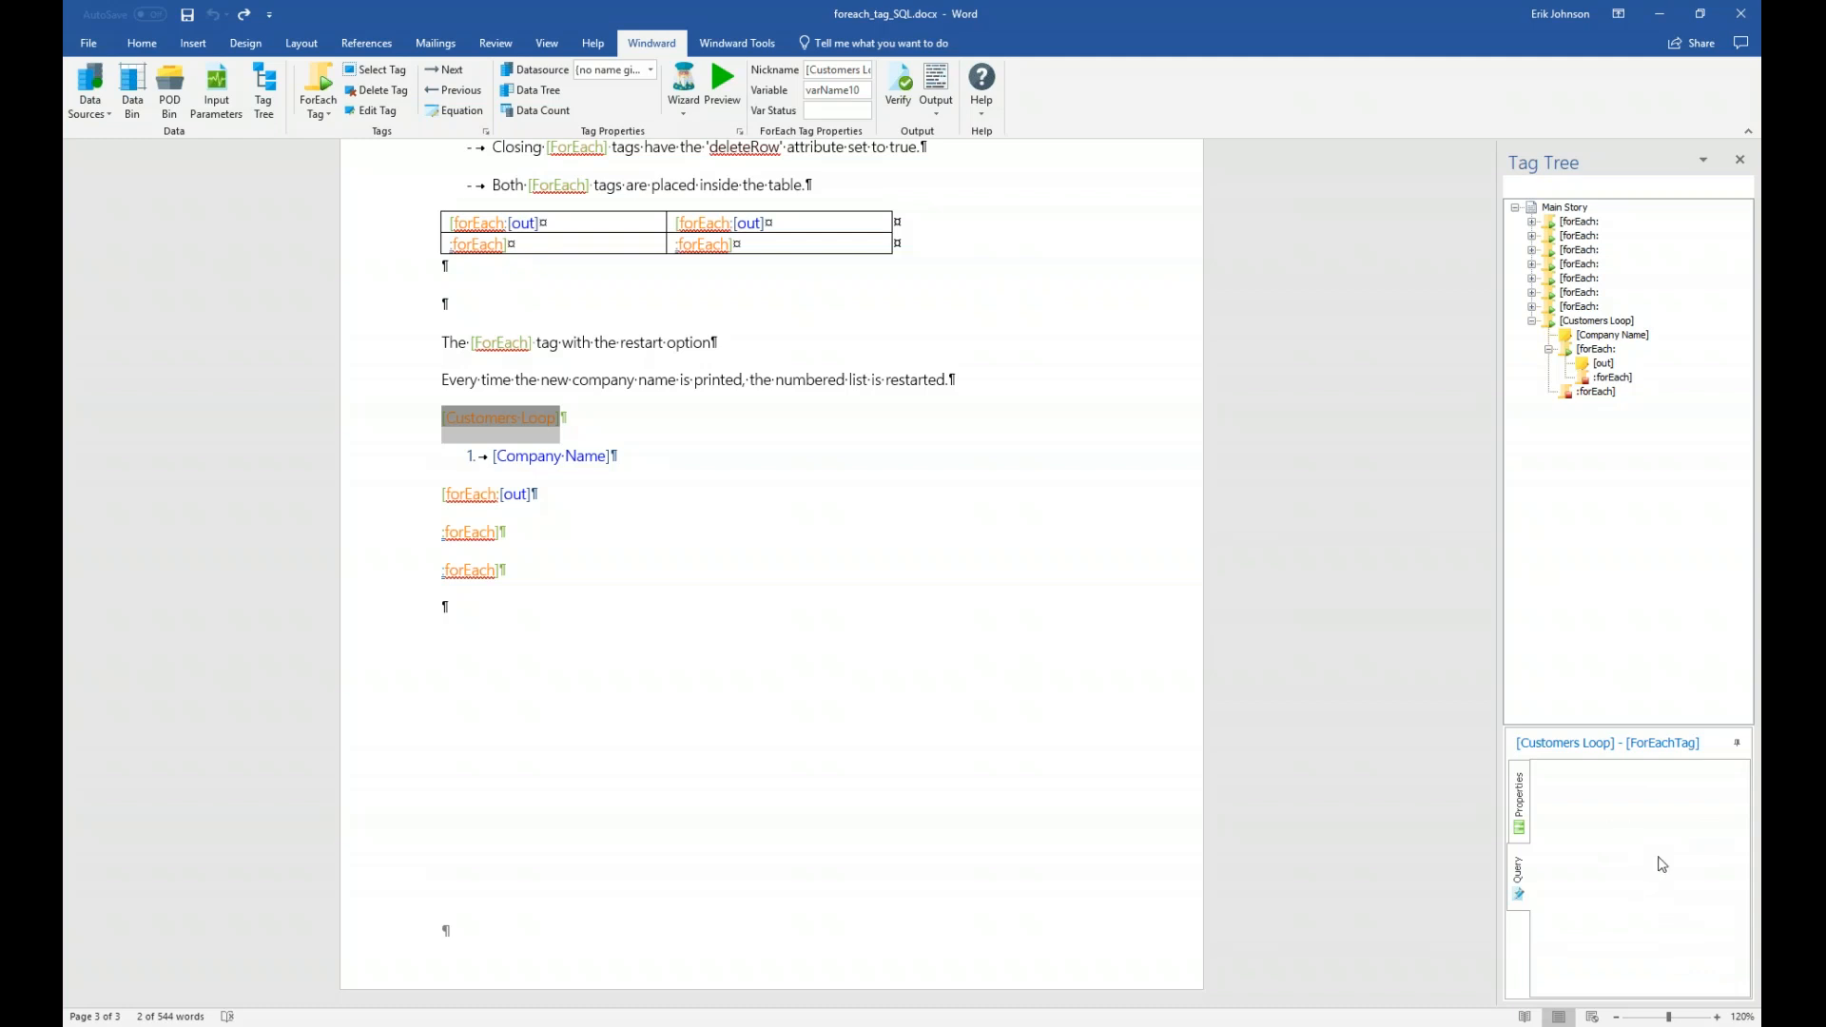
pyautogui.click(1520, 796)
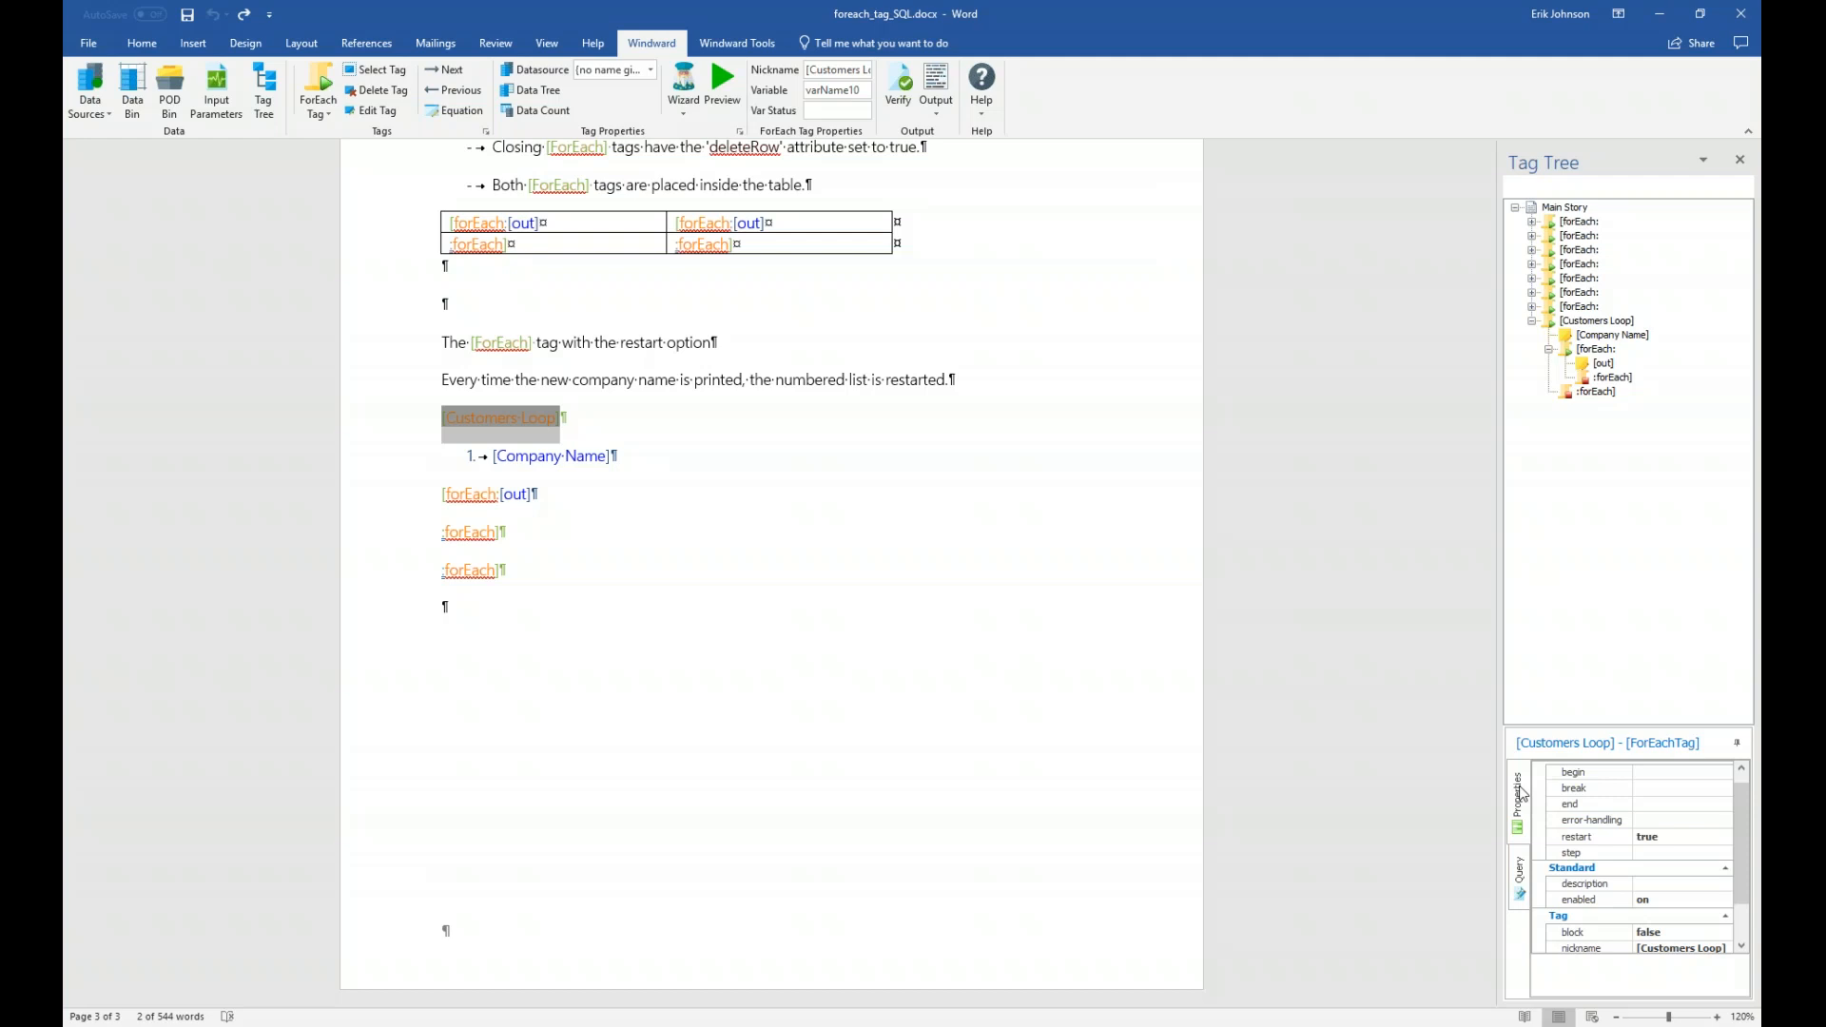
# - Preview the select results of the [Customers Loop] tag, then close the results
pyautogui.click(444, 607)
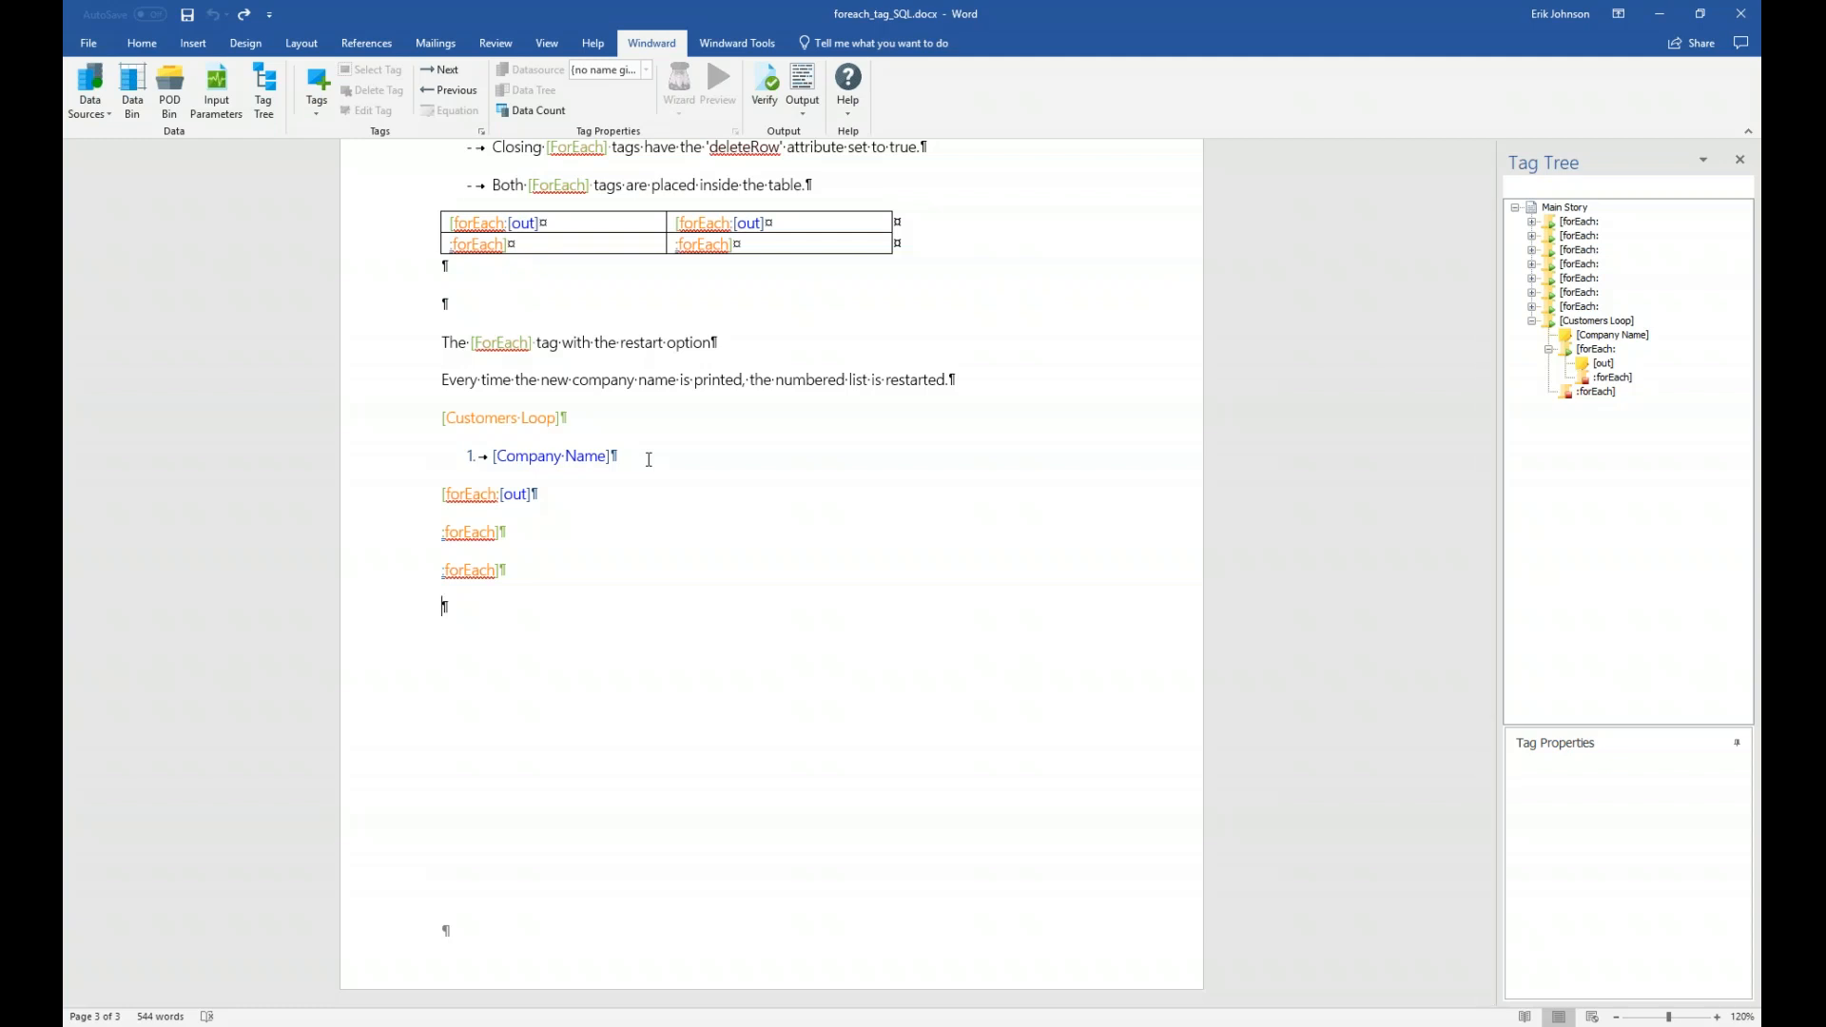
pyautogui.click(506, 420)
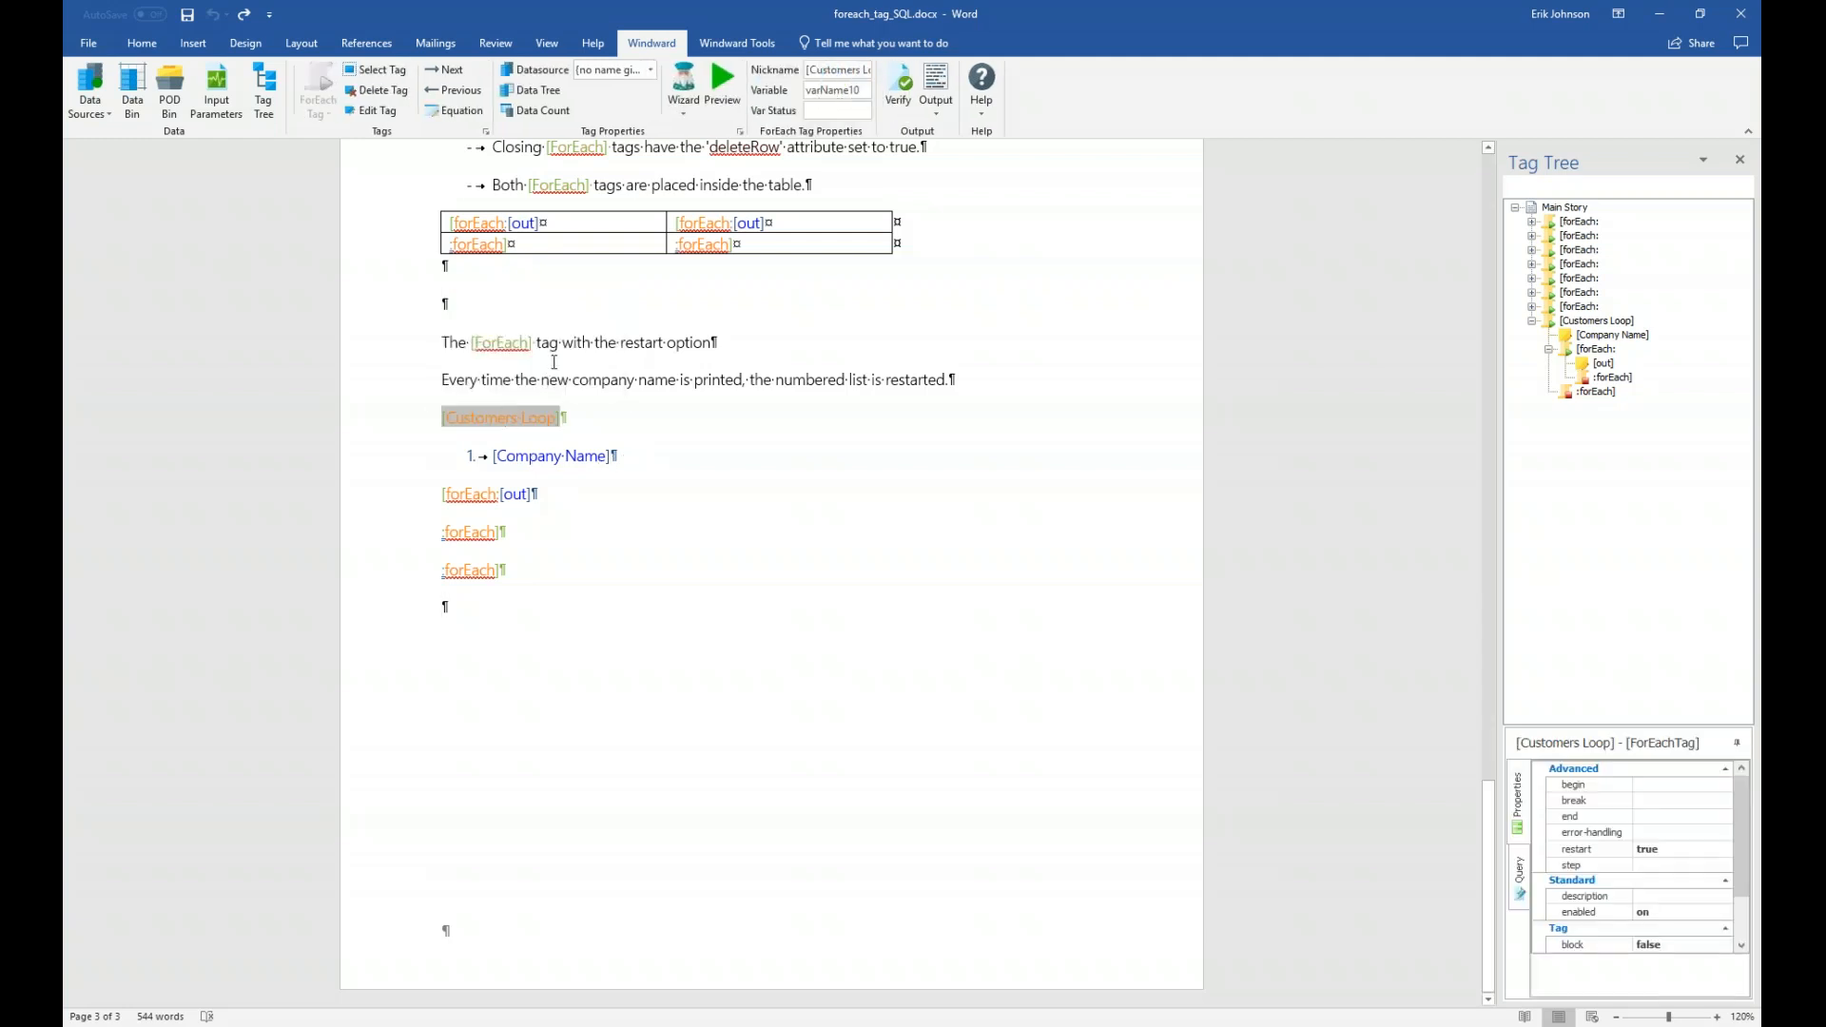
pyautogui.click(720, 91)
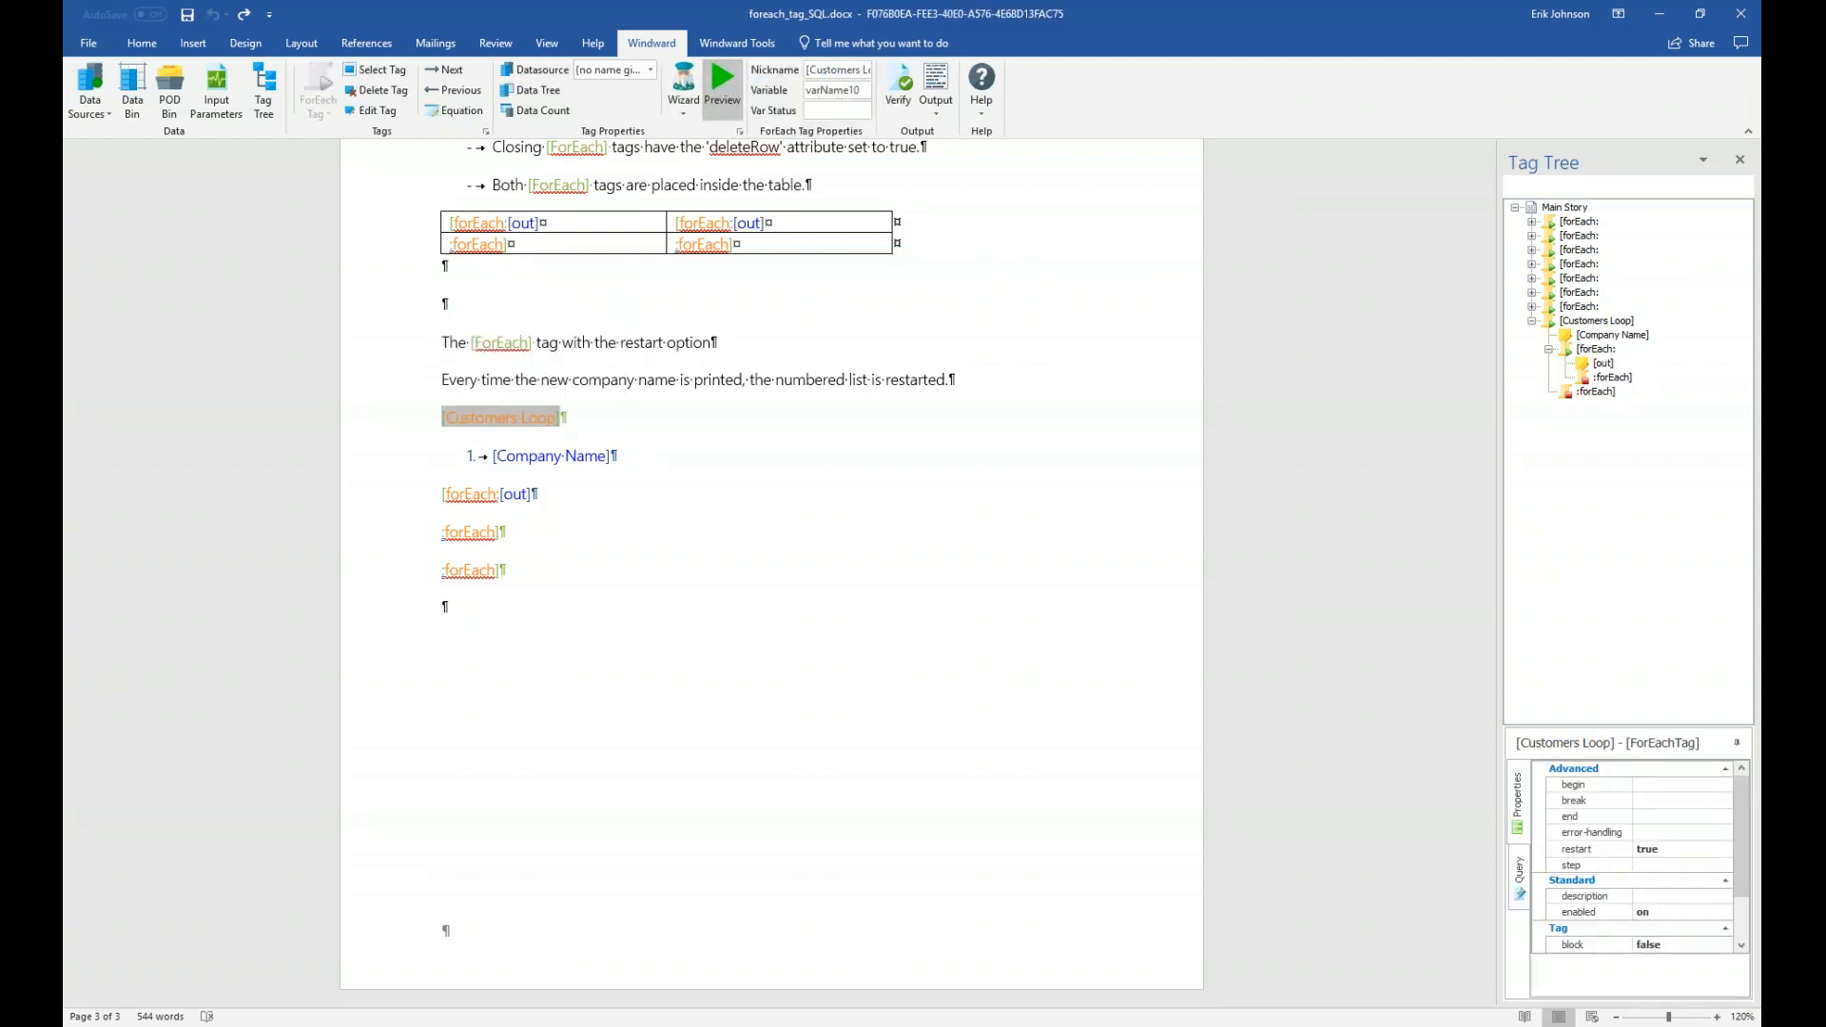
pyautogui.moveTo(827, 110); pyautogui.dragTo(806, 330)
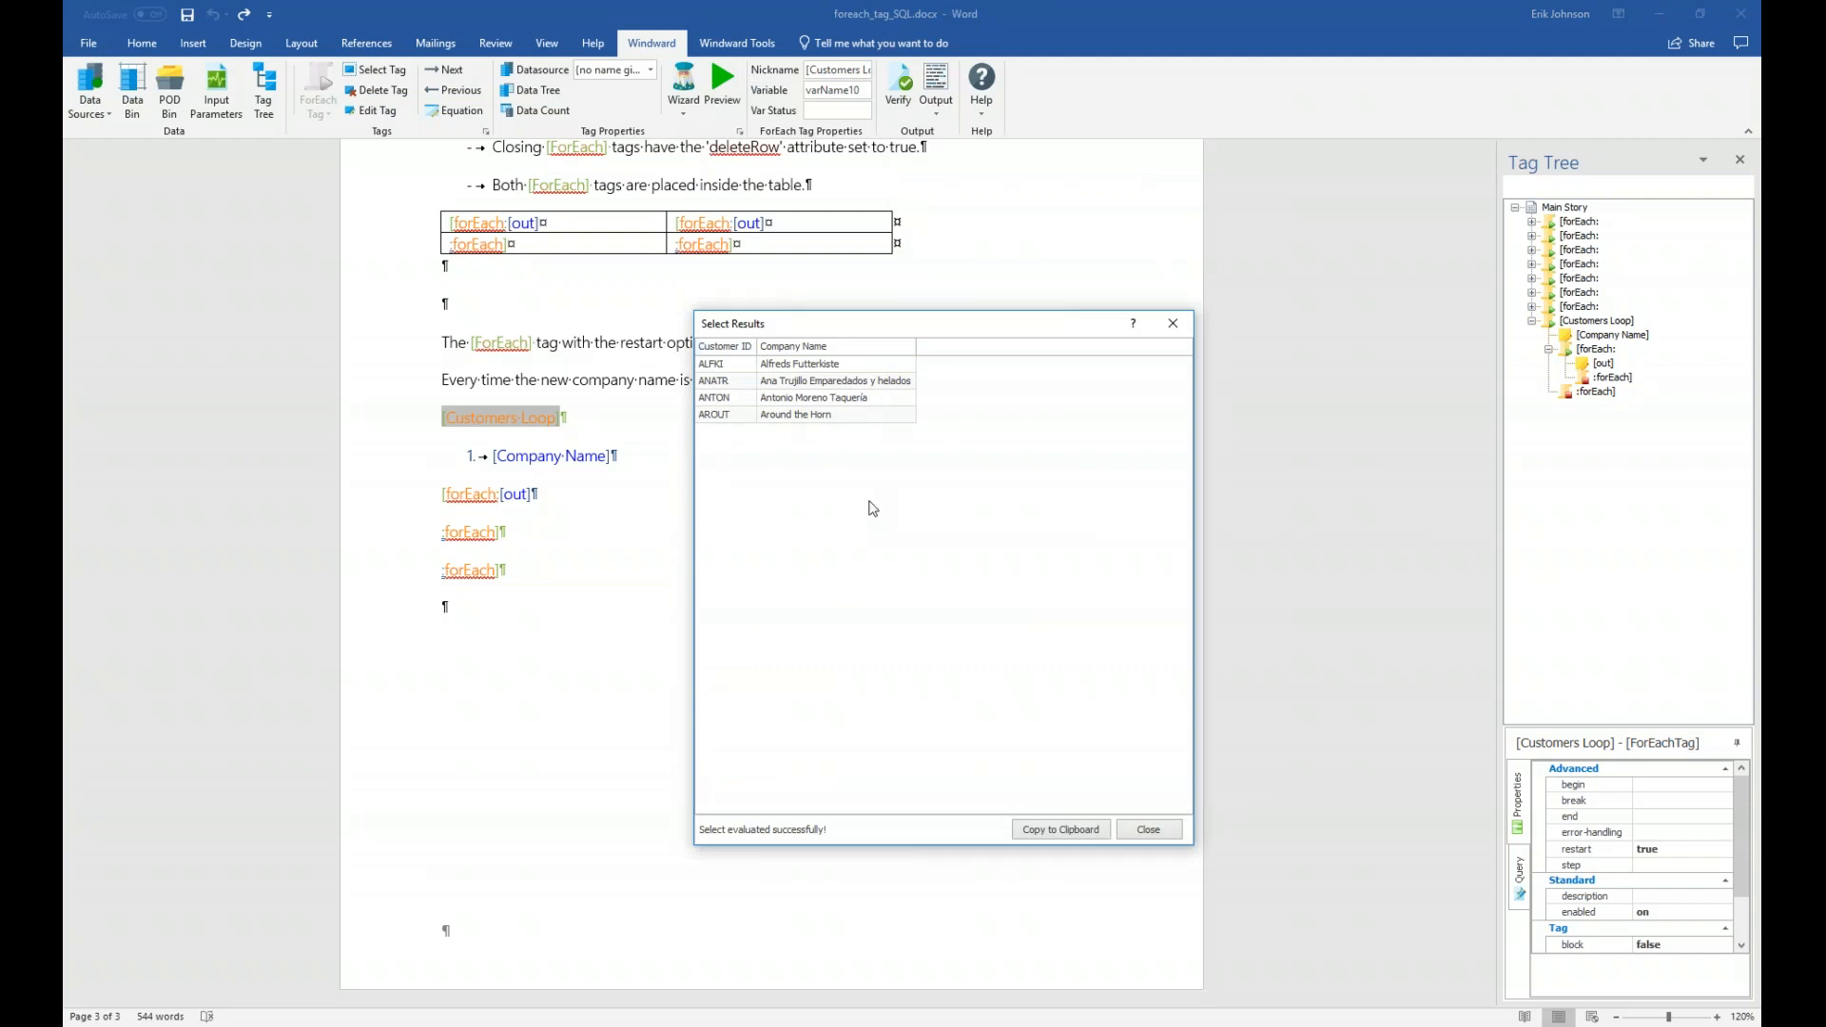
pyautogui.click(1160, 834)
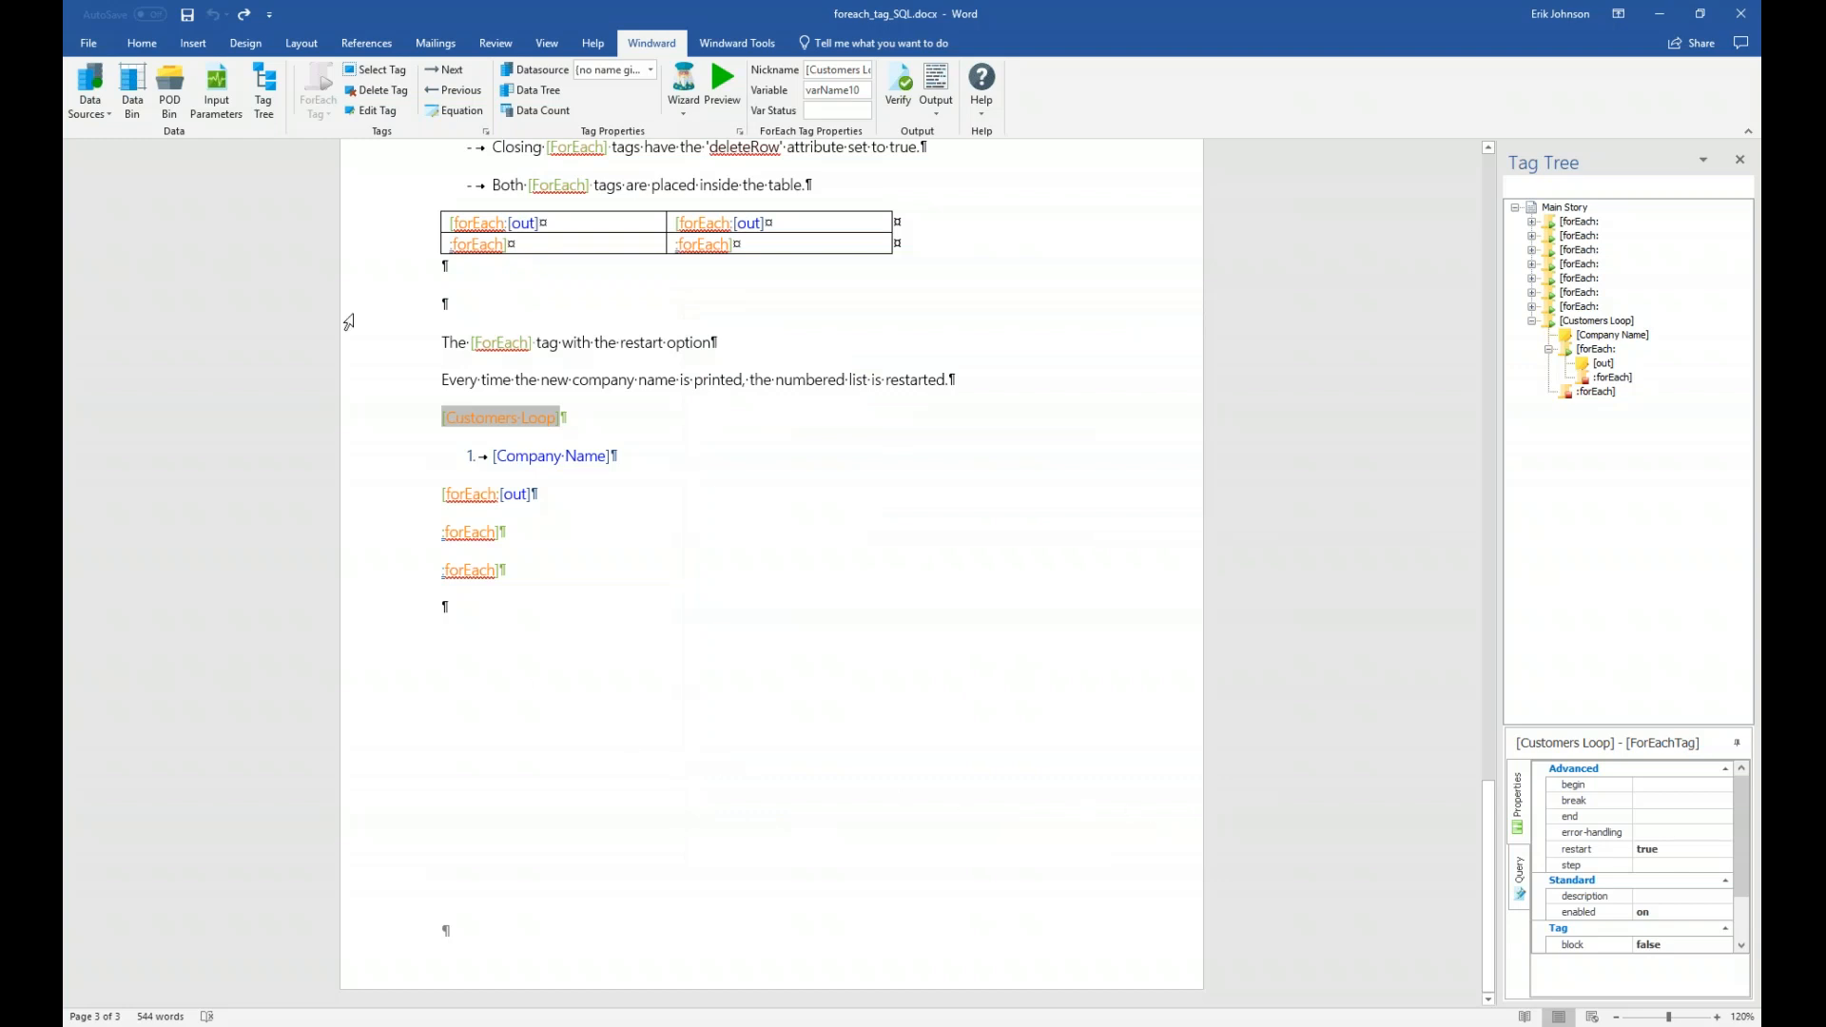
# - Check the outer loop's closing forEach tag, then preview the results of the [Company Name] out tag and close them
pyautogui.click(457, 571)
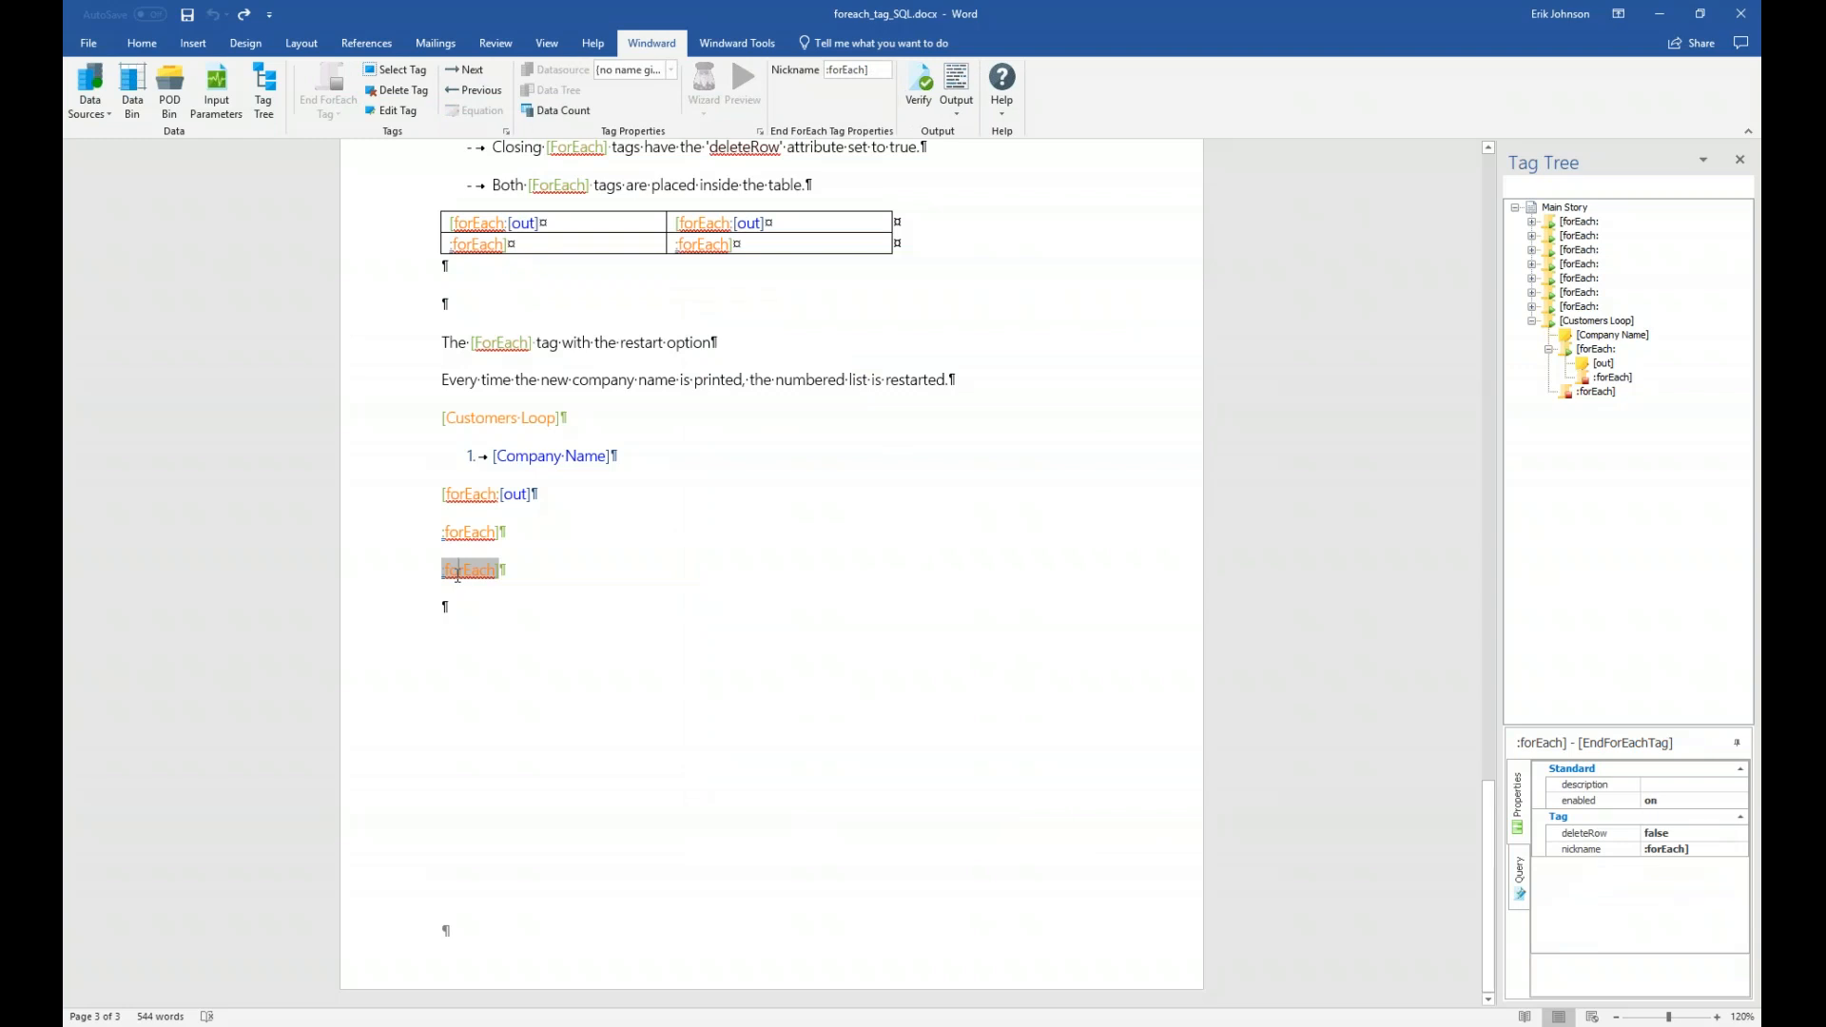
pyautogui.click(559, 456)
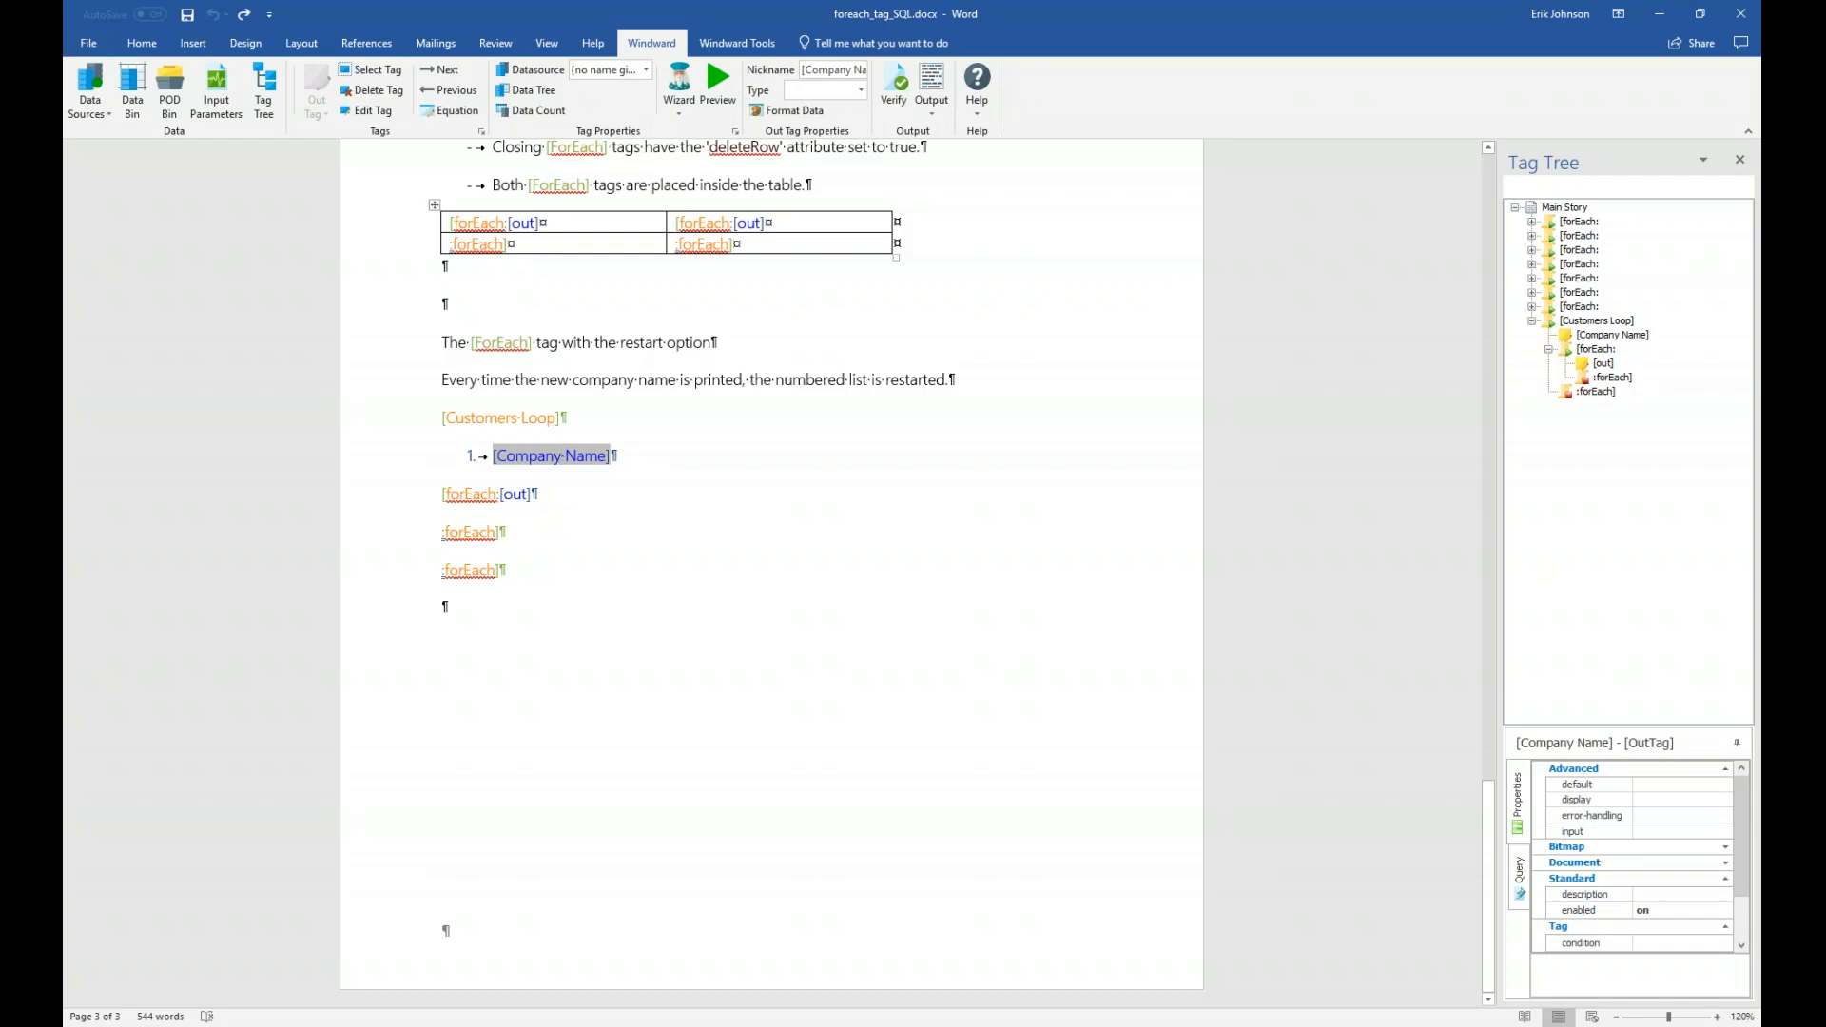
pyautogui.click(715, 88)
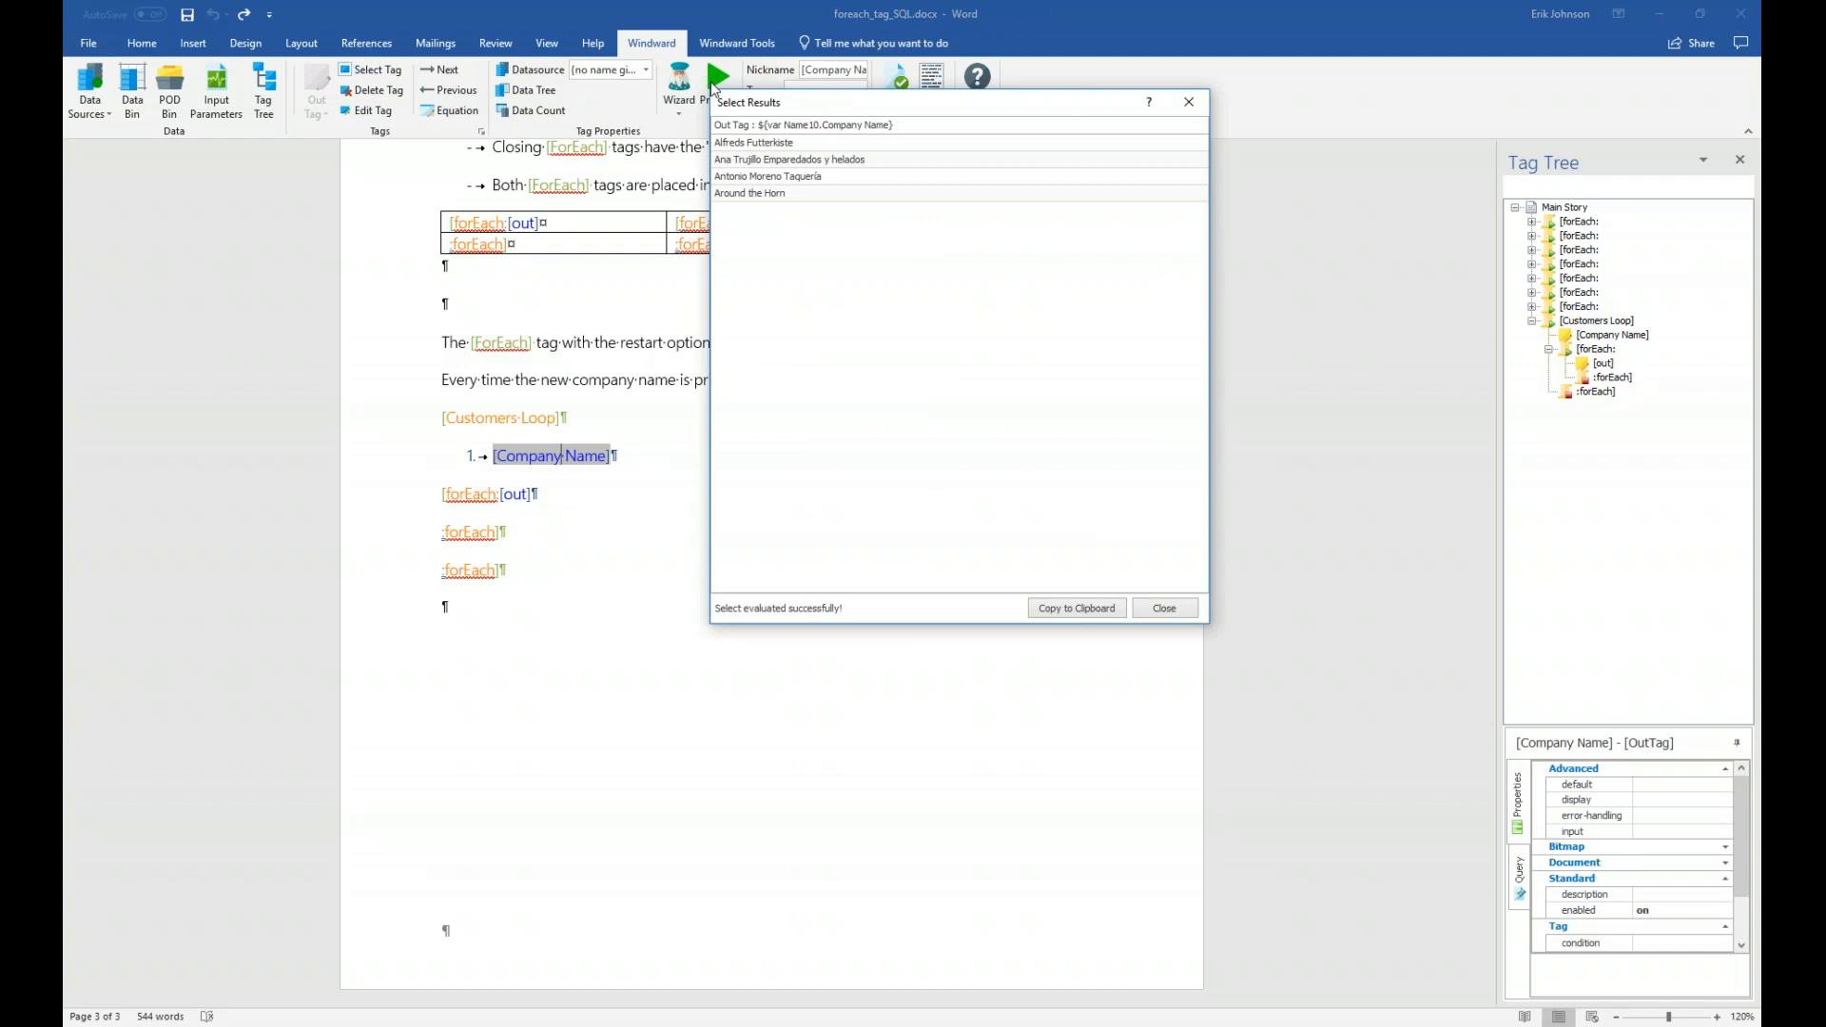
pyautogui.moveTo(830, 108); pyautogui.dragTo(789, 454)
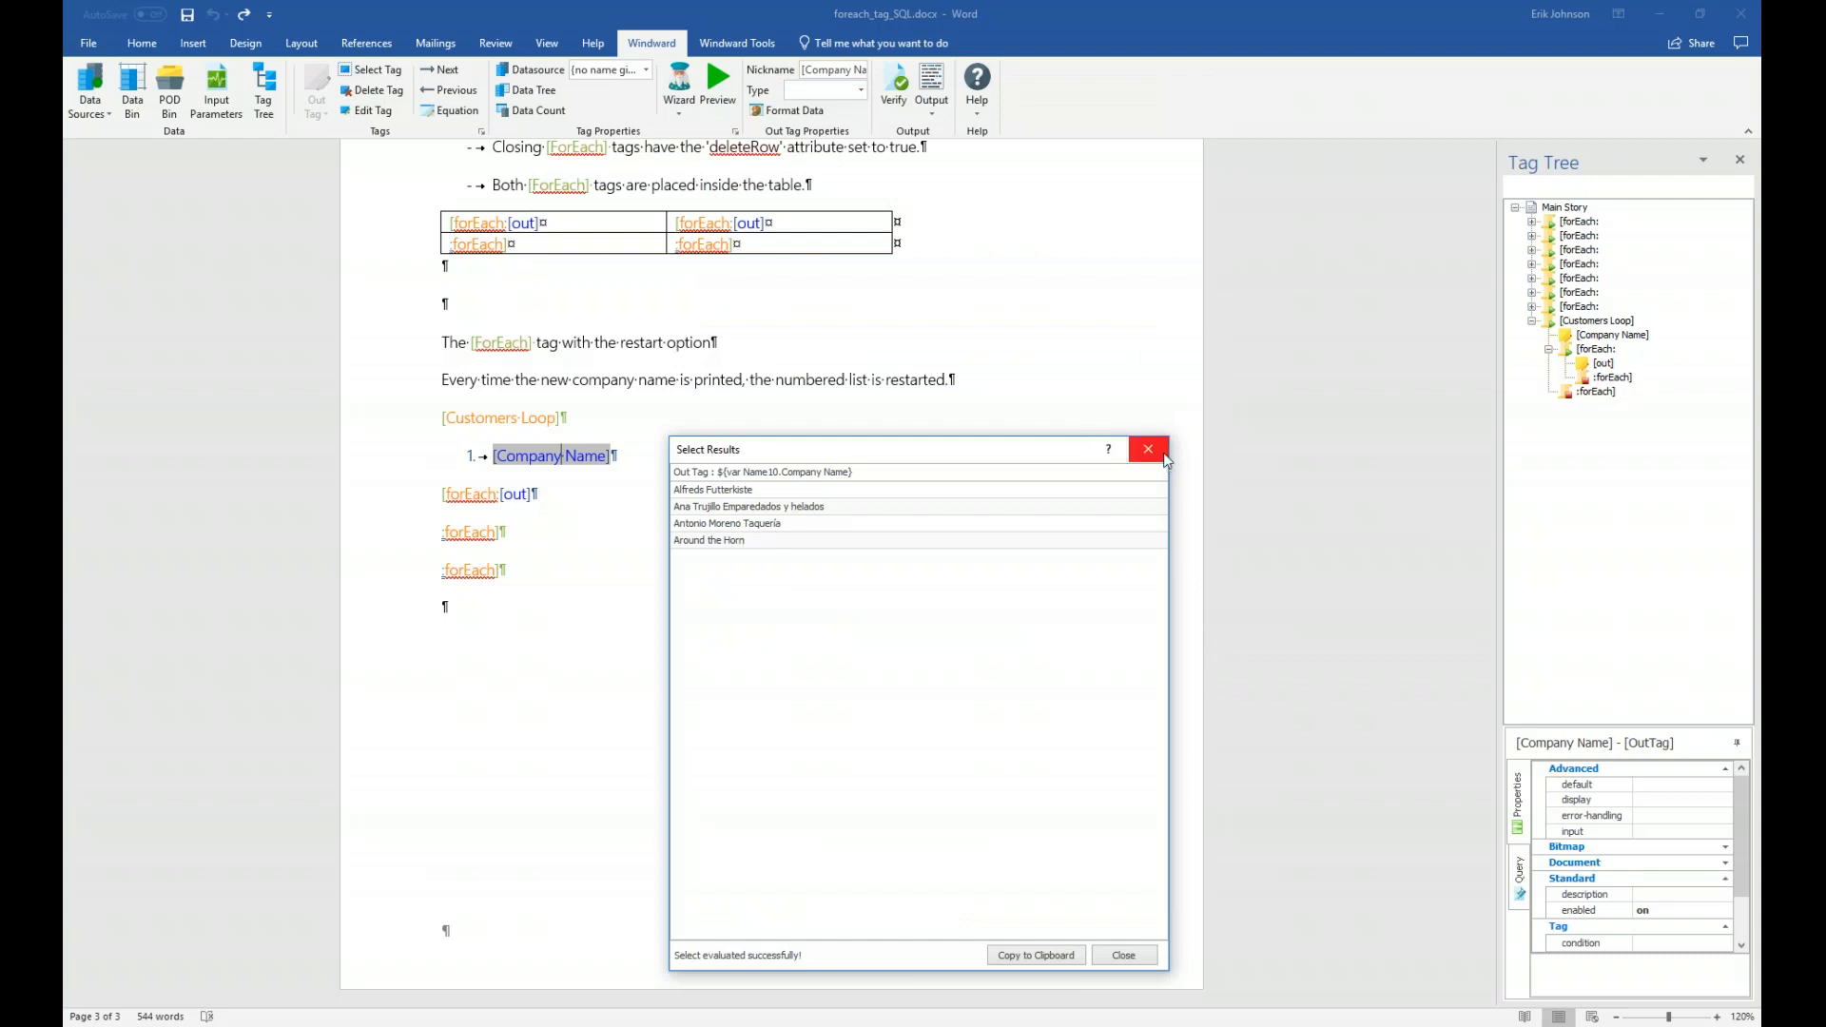
pyautogui.click(1128, 448)
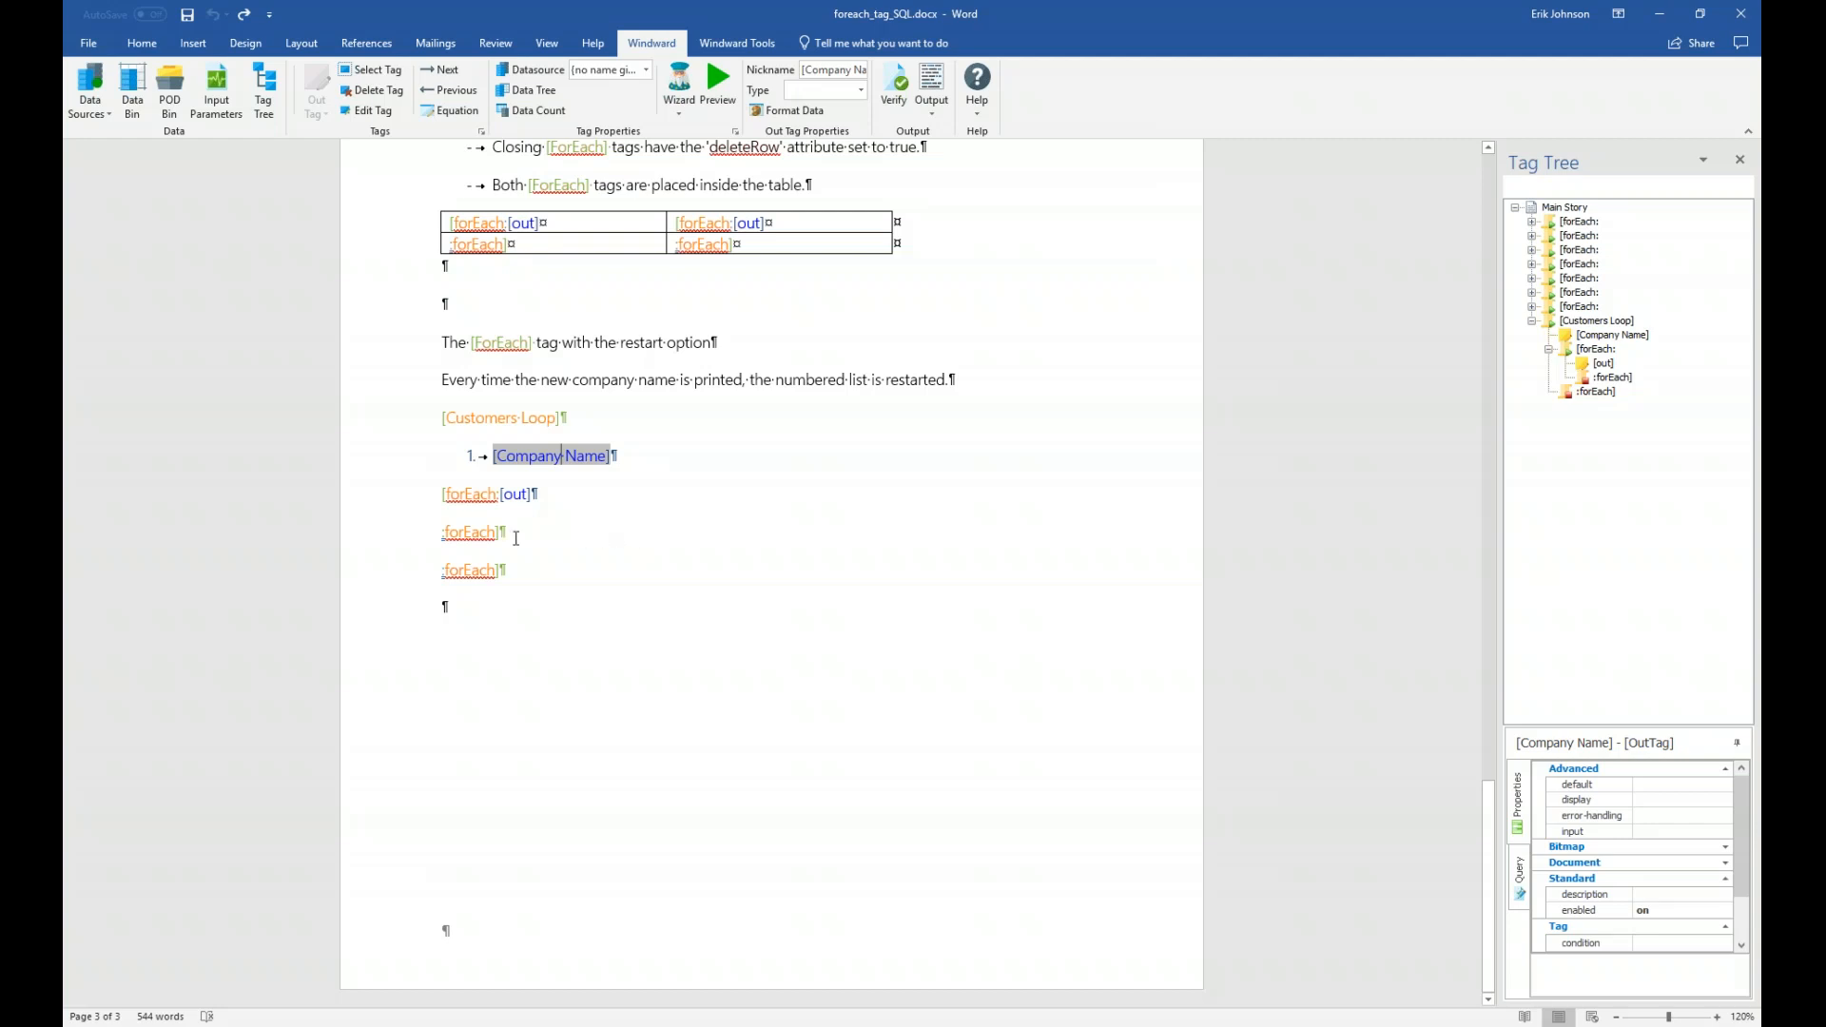
# - Preview the select results of the forEach tag nested below [Company Name], then close them
pyautogui.click(476, 495)
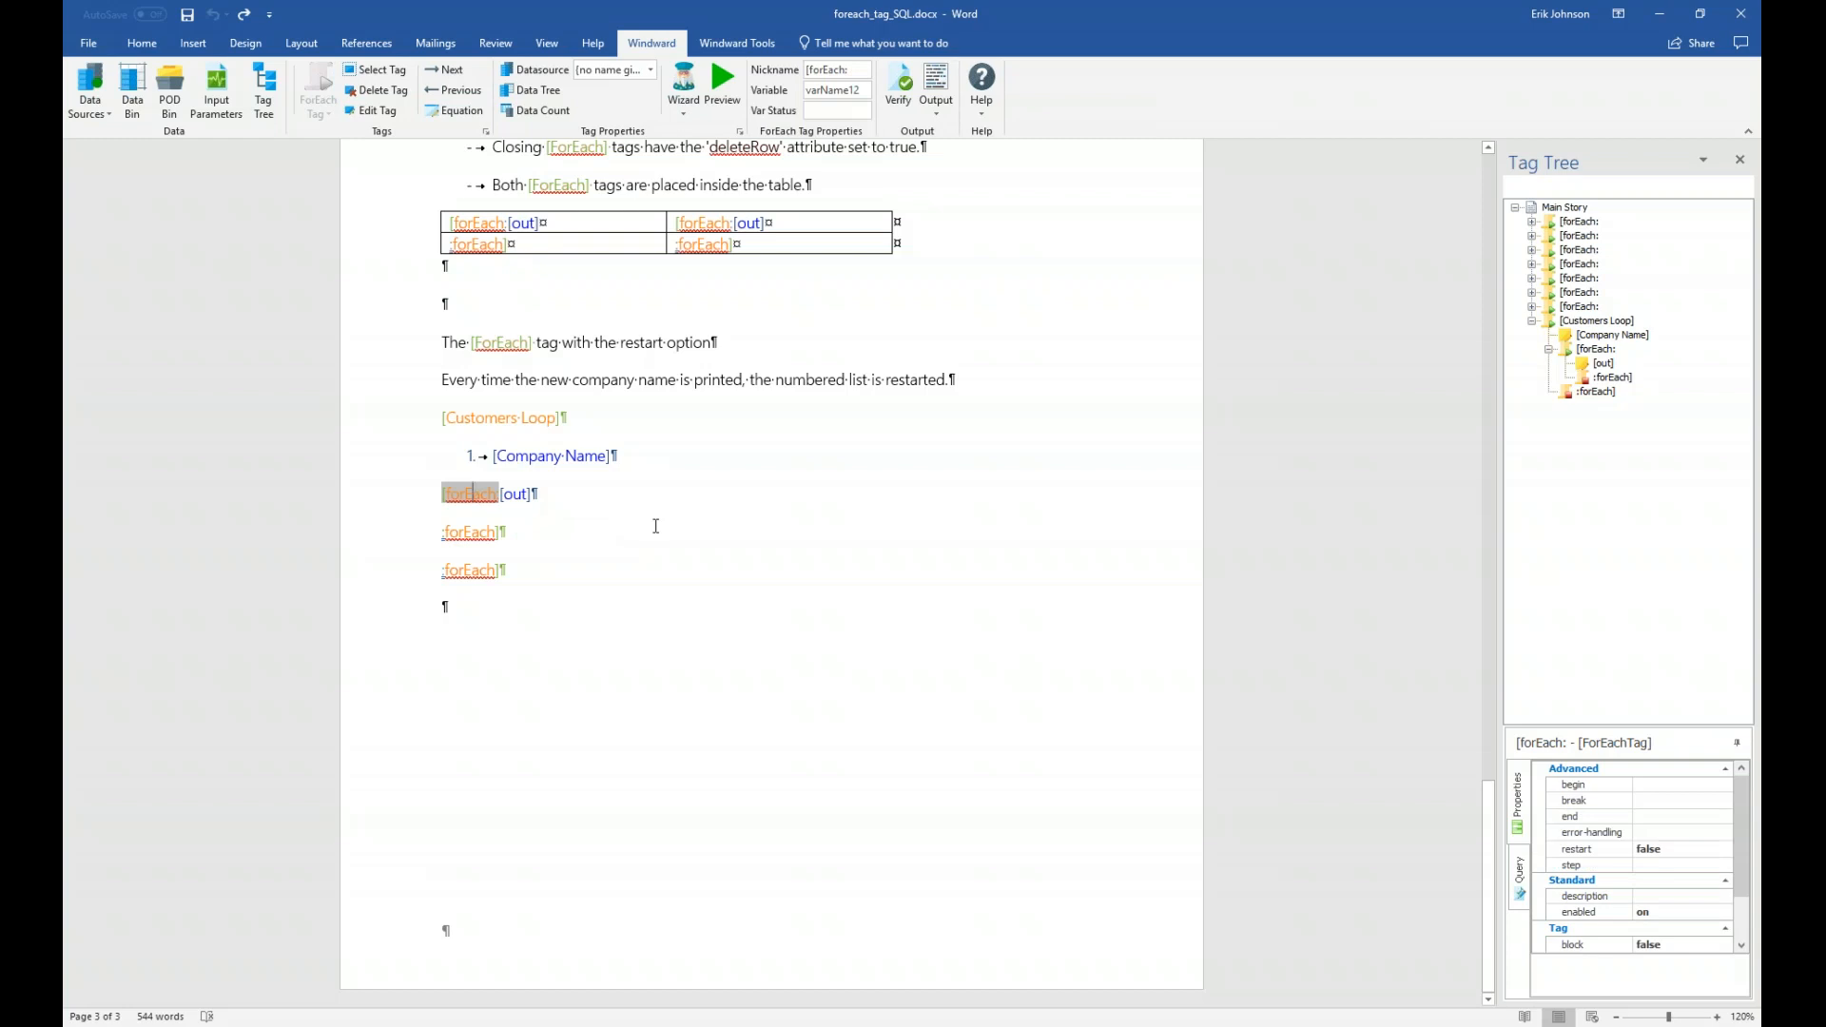
pyautogui.click(726, 79)
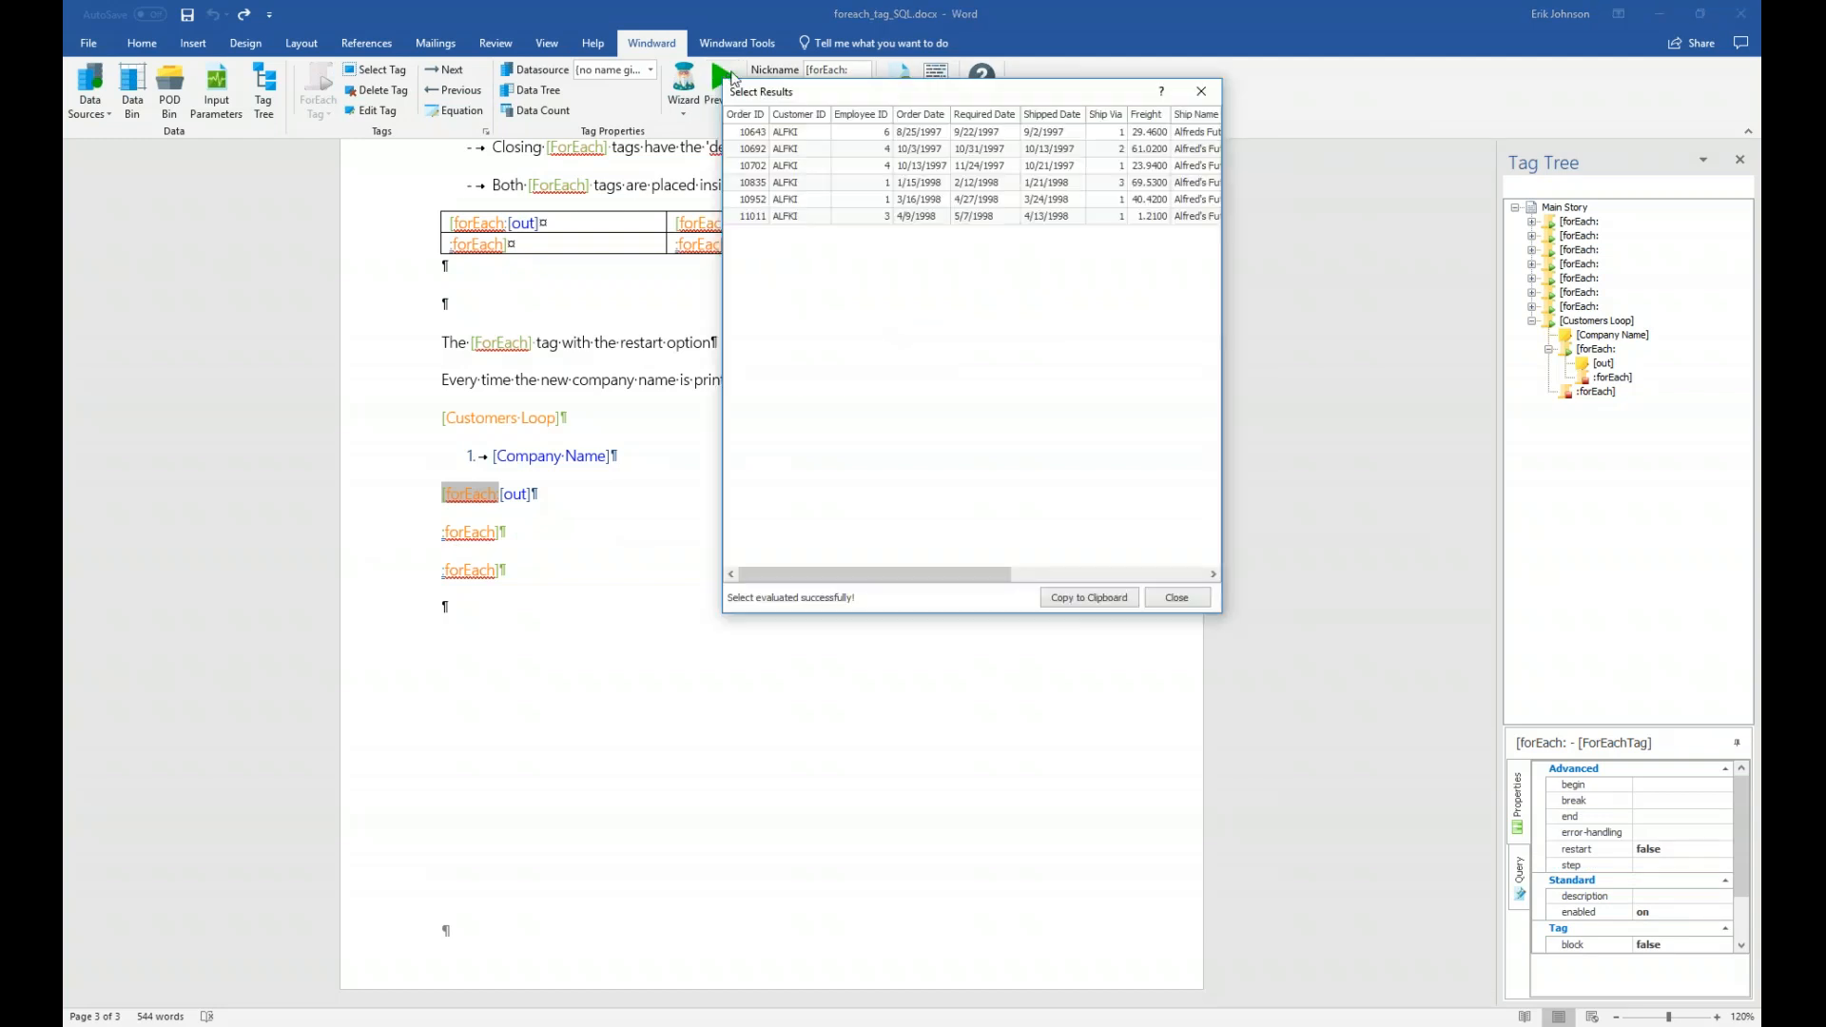
pyautogui.moveTo(793, 399); pyautogui.dragTo(740, 459)
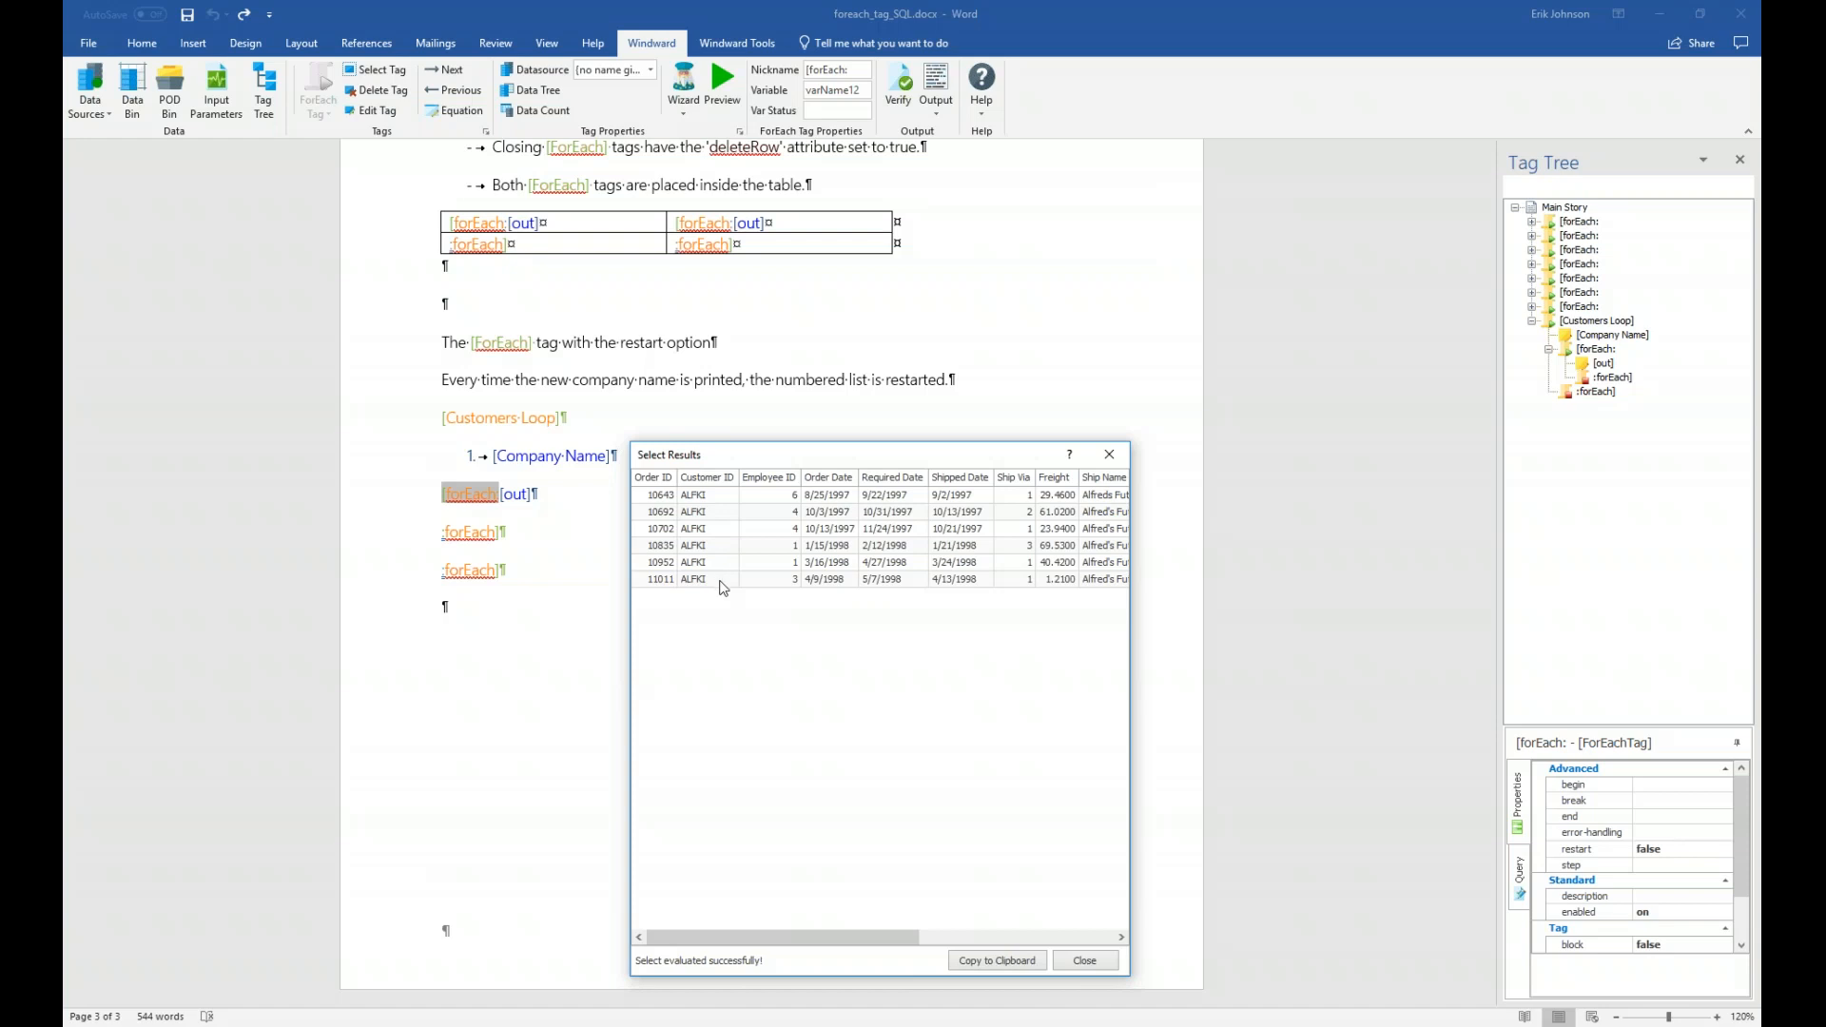
pyautogui.click(1110, 454)
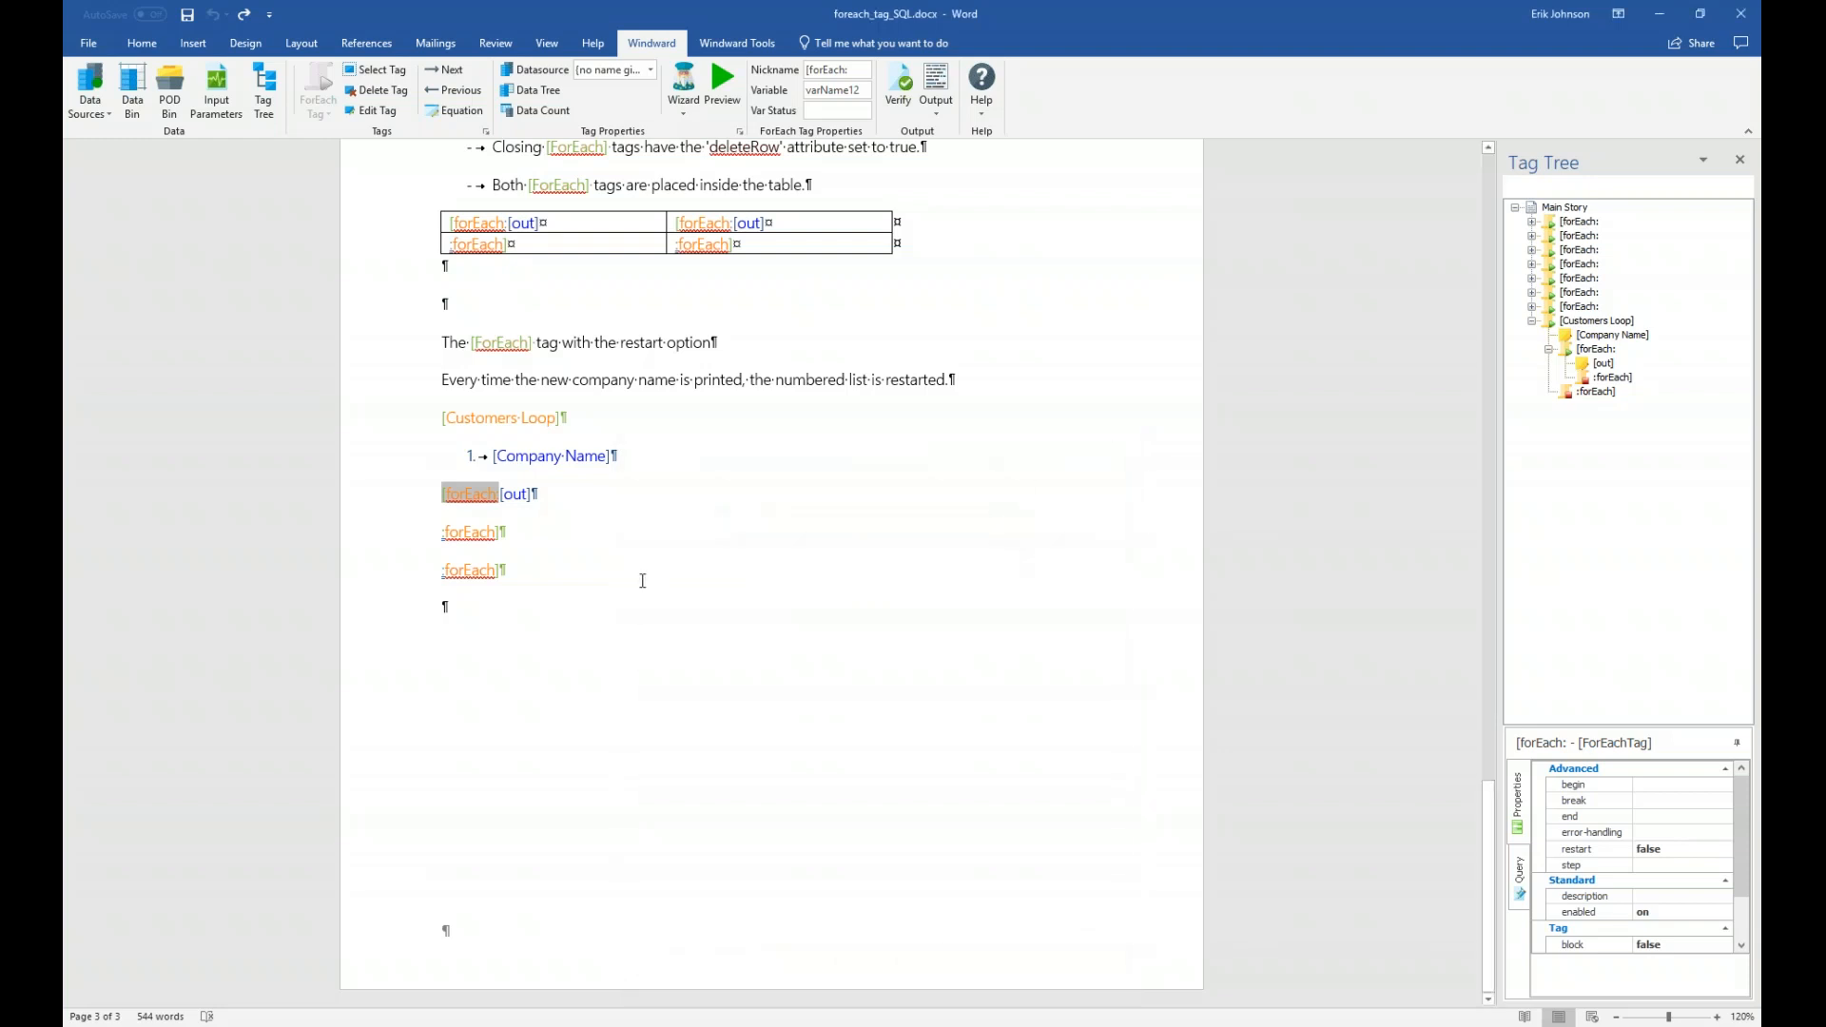
# - Preview the select results of the [out] tag inside the nested forEach loop, then close them
pyautogui.click(520, 494)
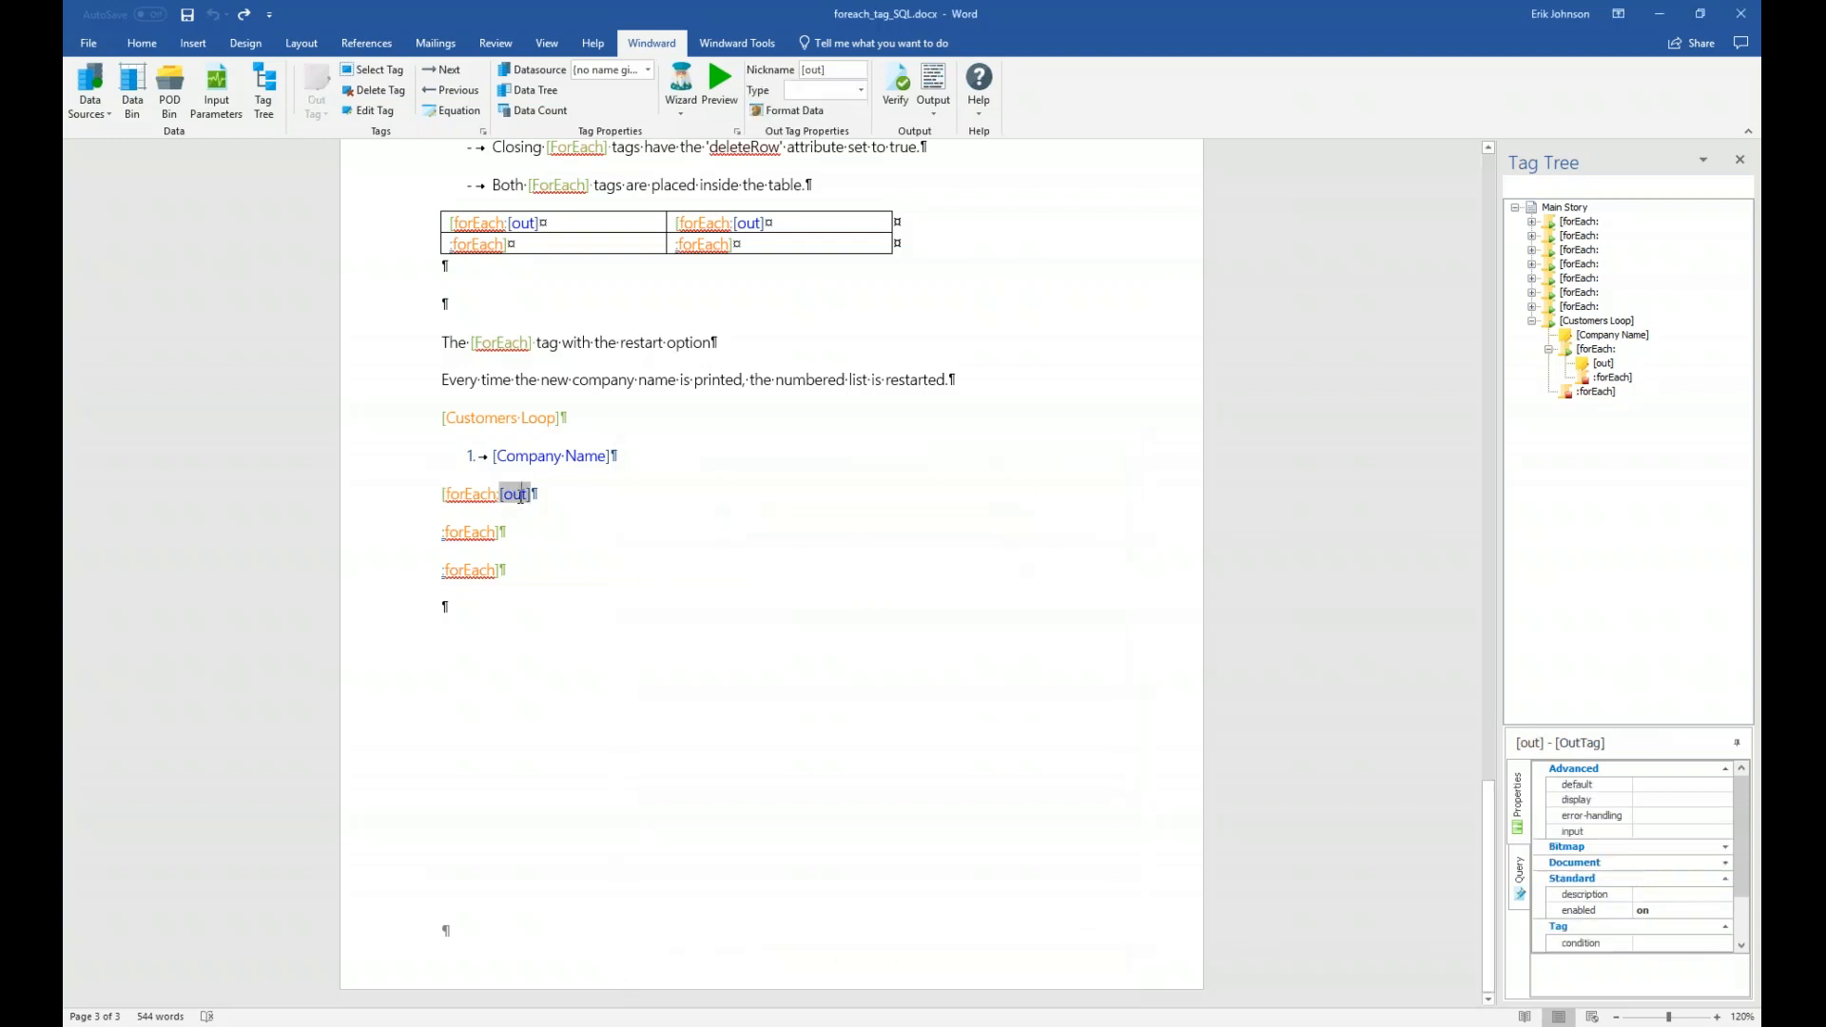
pyautogui.click(719, 92)
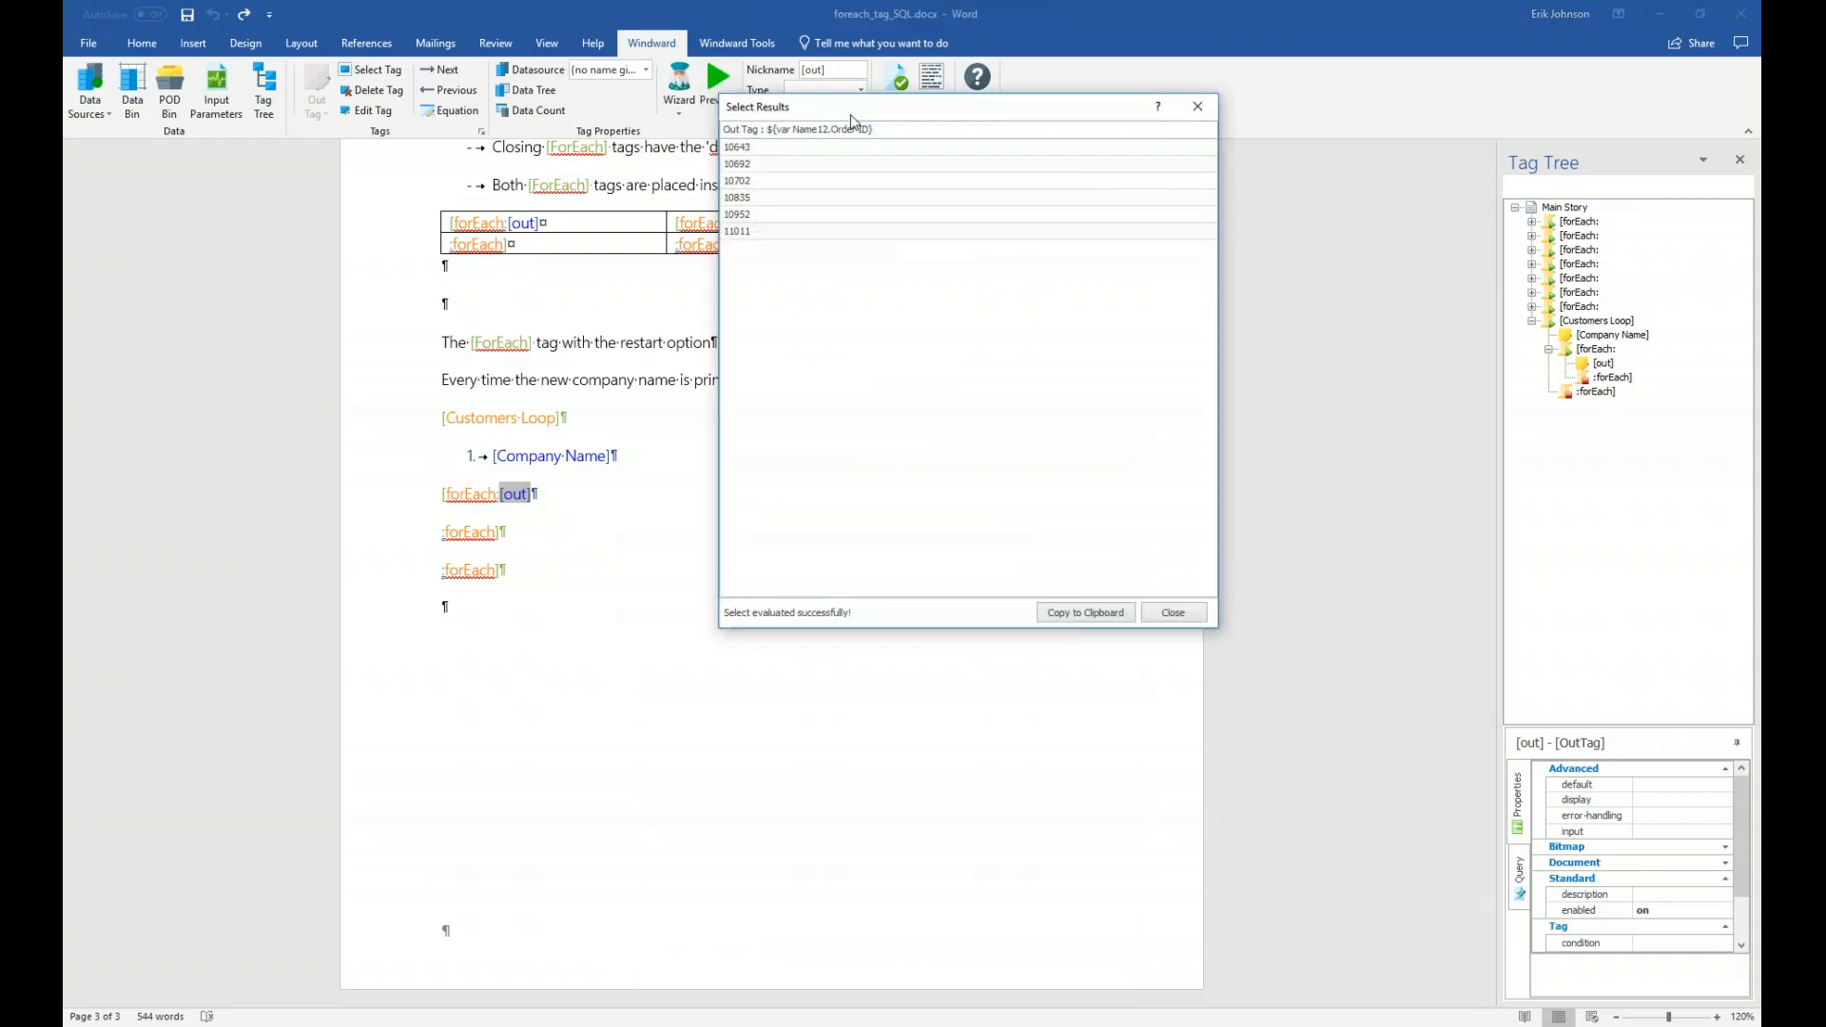
pyautogui.moveTo(849, 197); pyautogui.dragTo(839, 358)
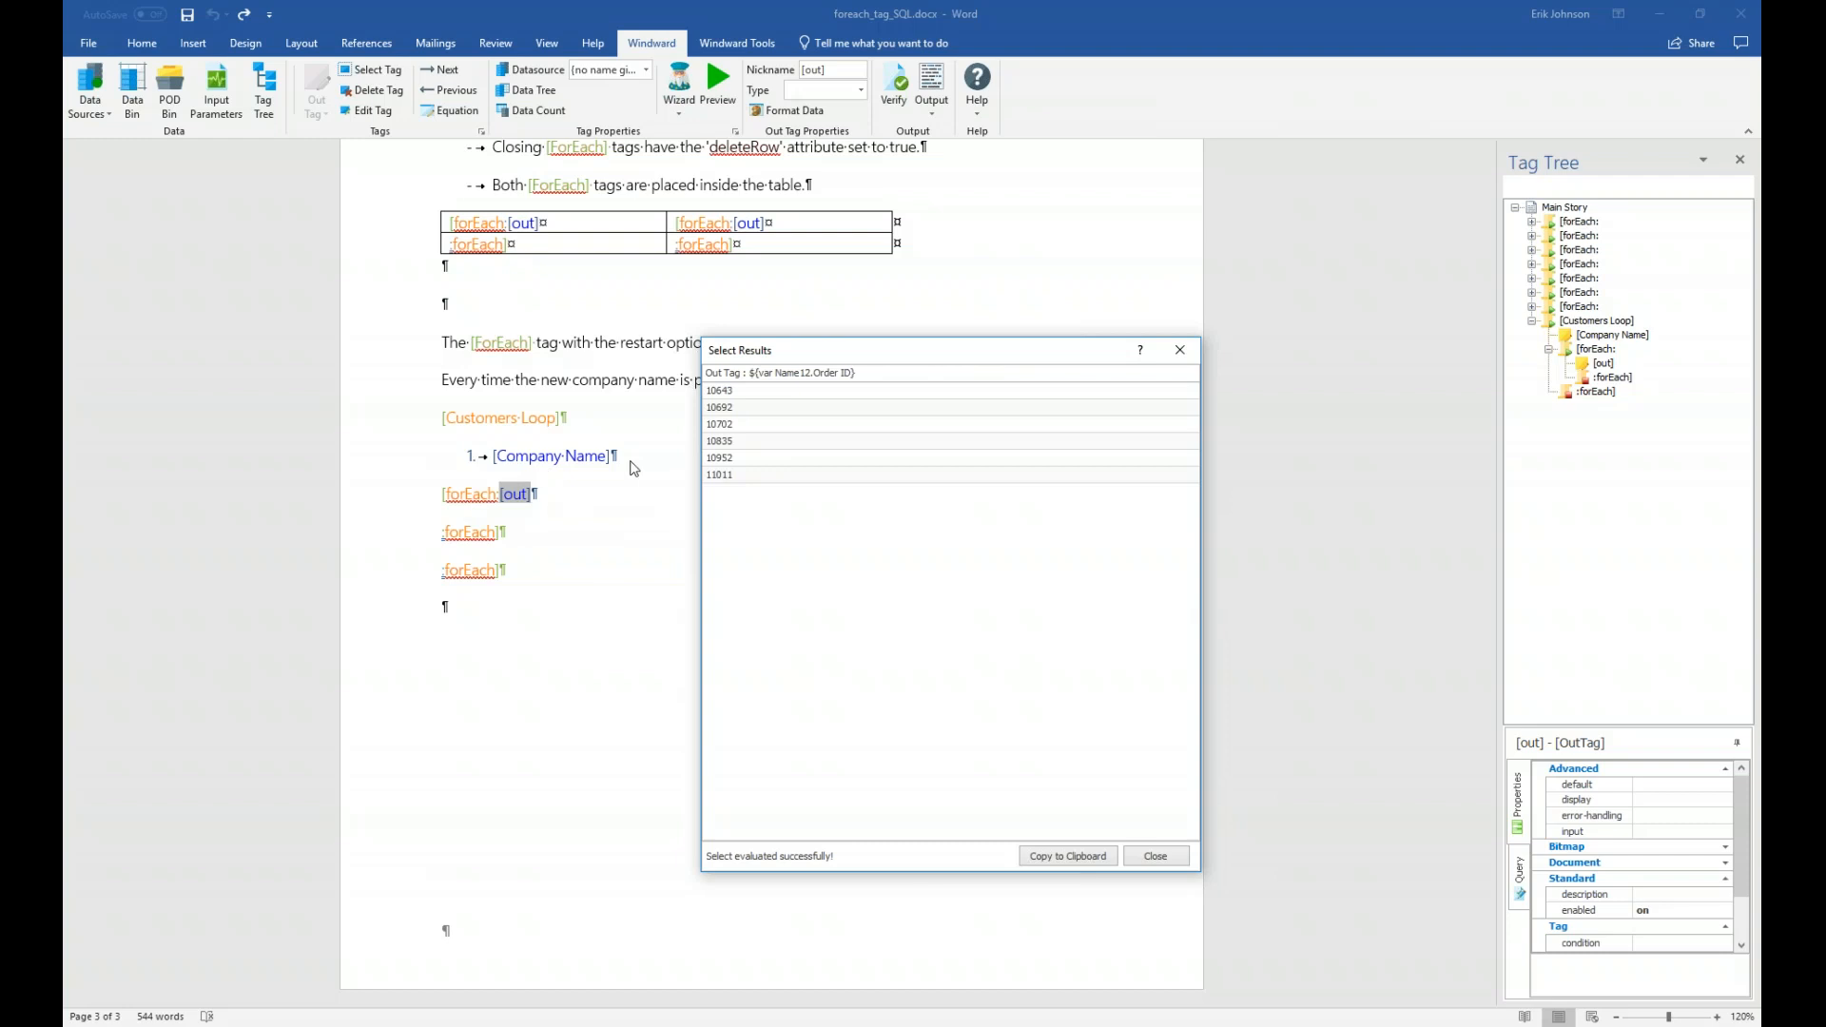
pyautogui.click(1184, 345)
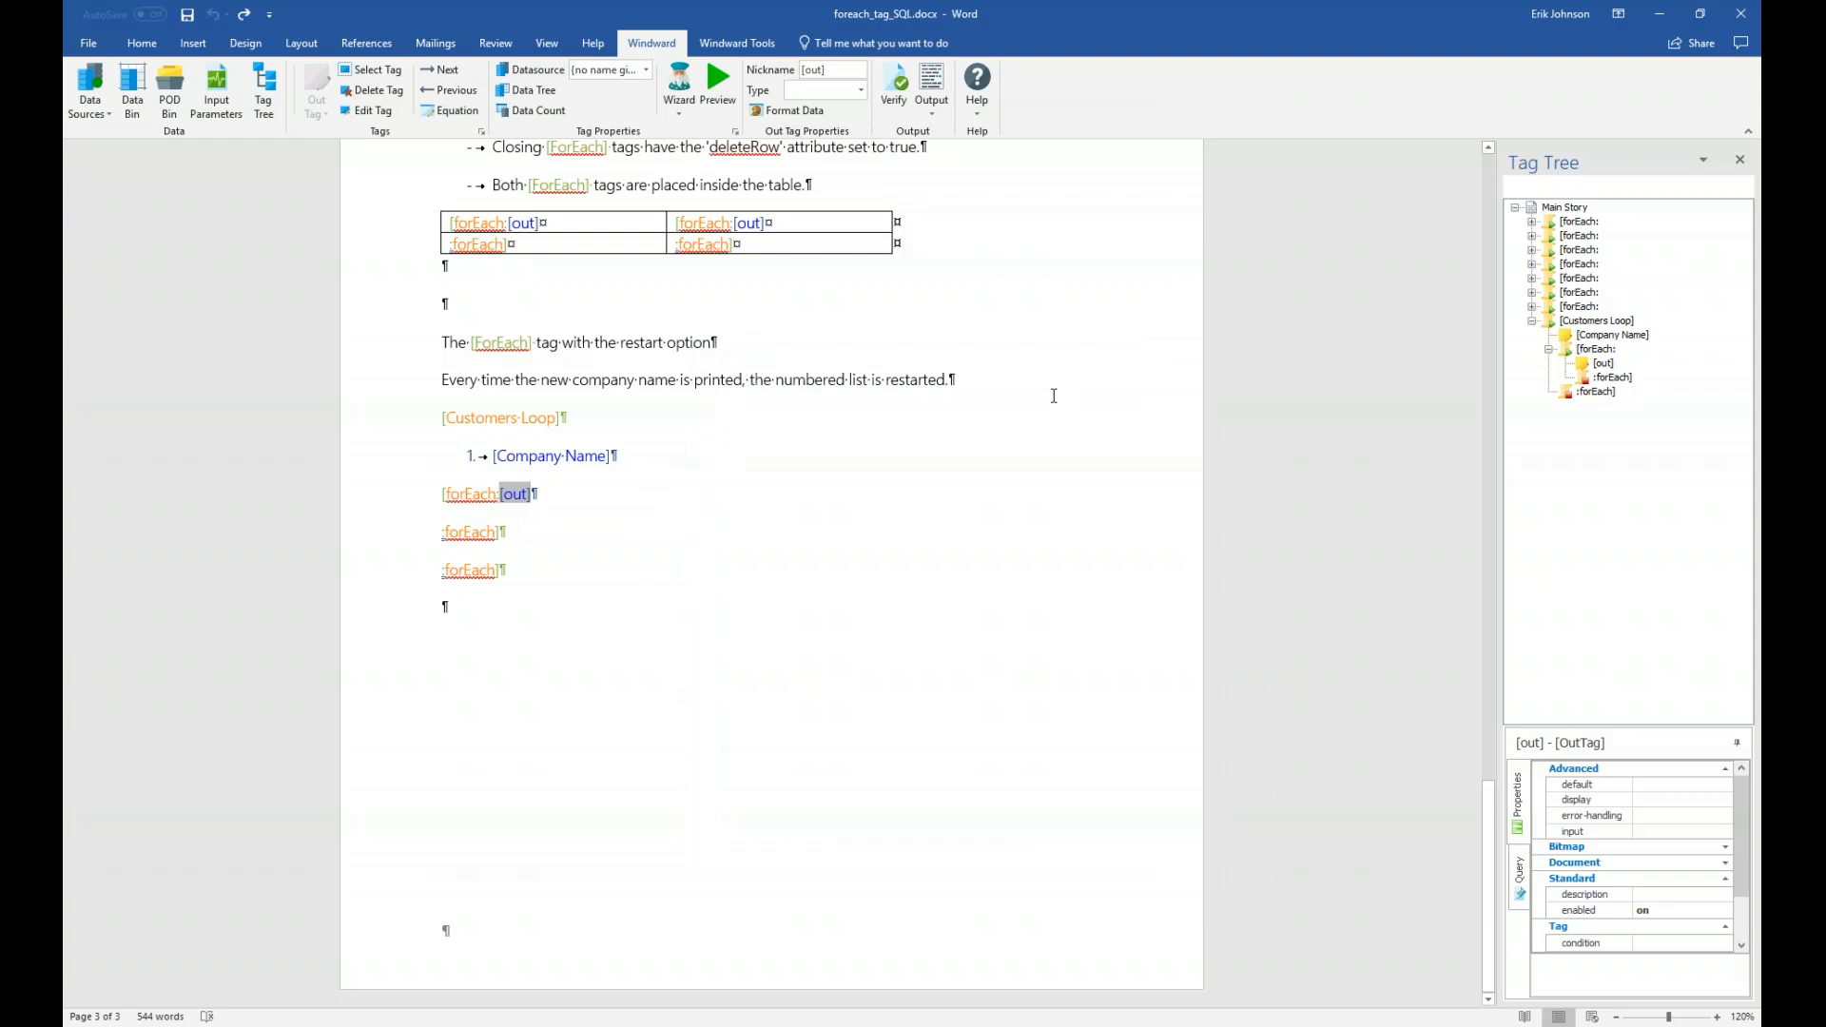
# - Save the template and generate the report output from it
pyautogui.click(935, 80)
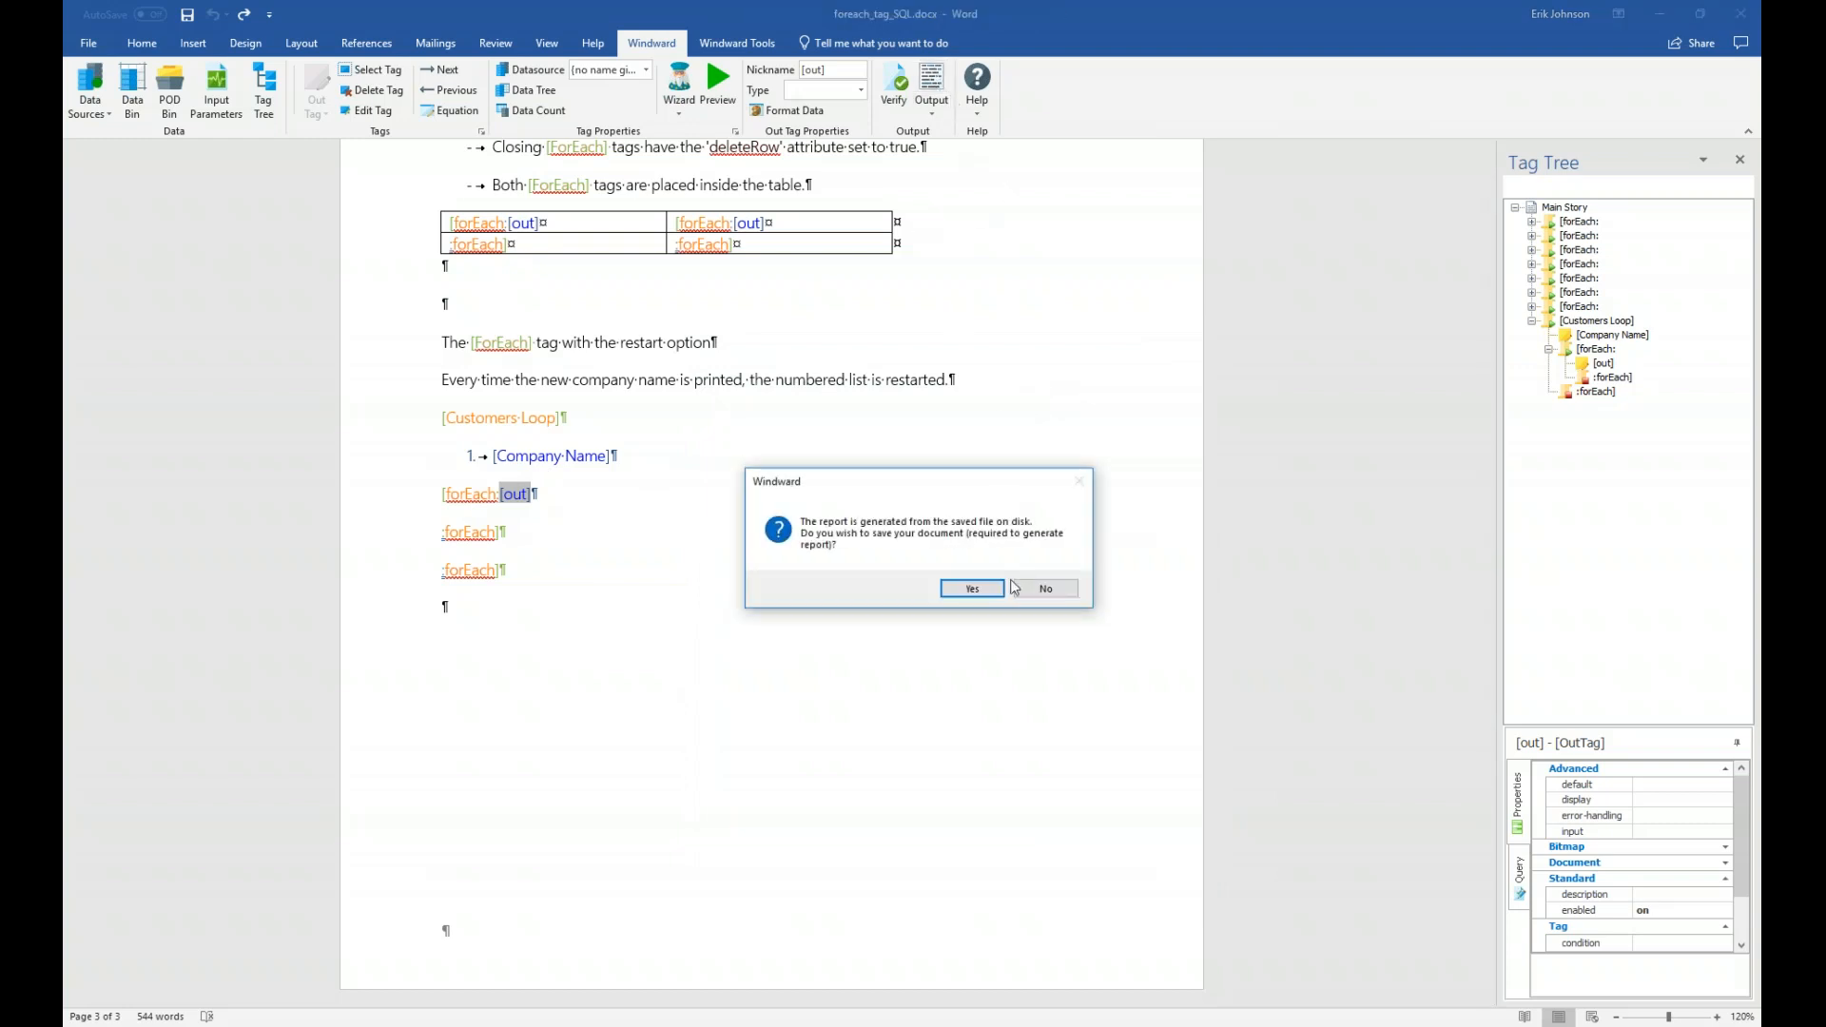
pyautogui.click(971, 589)
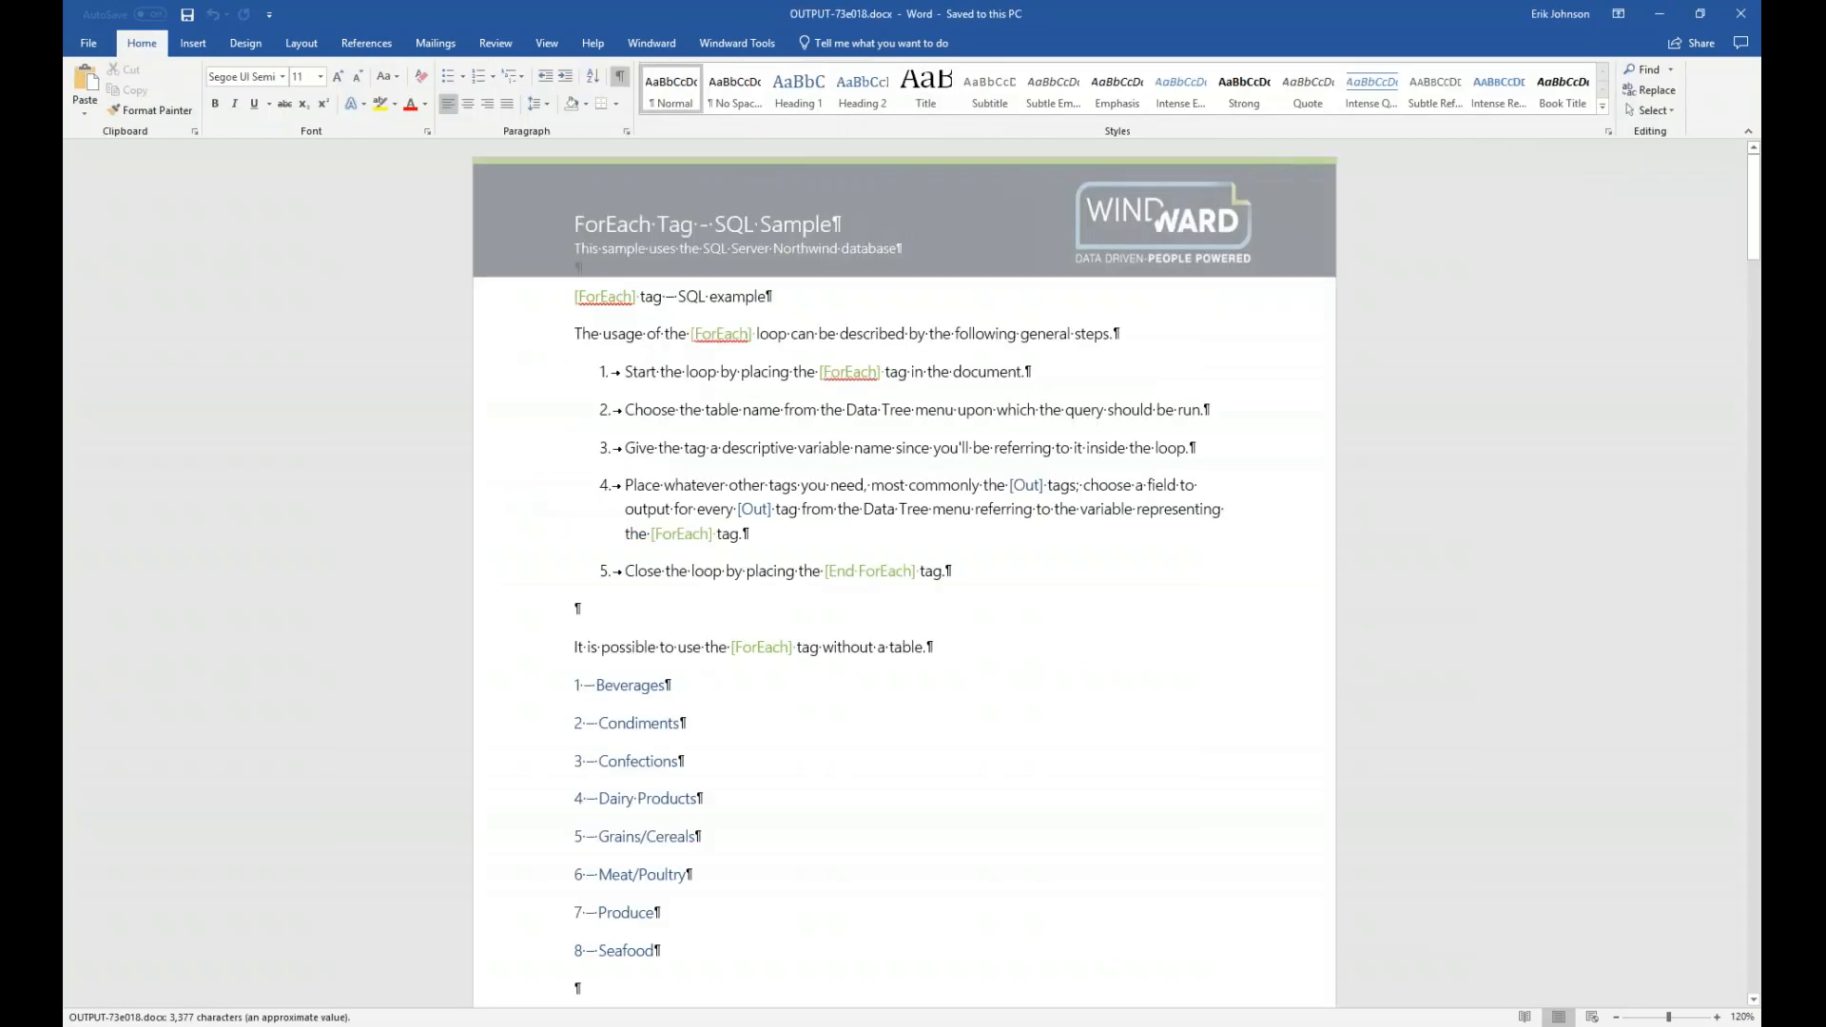
# - Place the generated report and the template side by side and close the template's Tag Tree
pyautogui.press('super+Right')
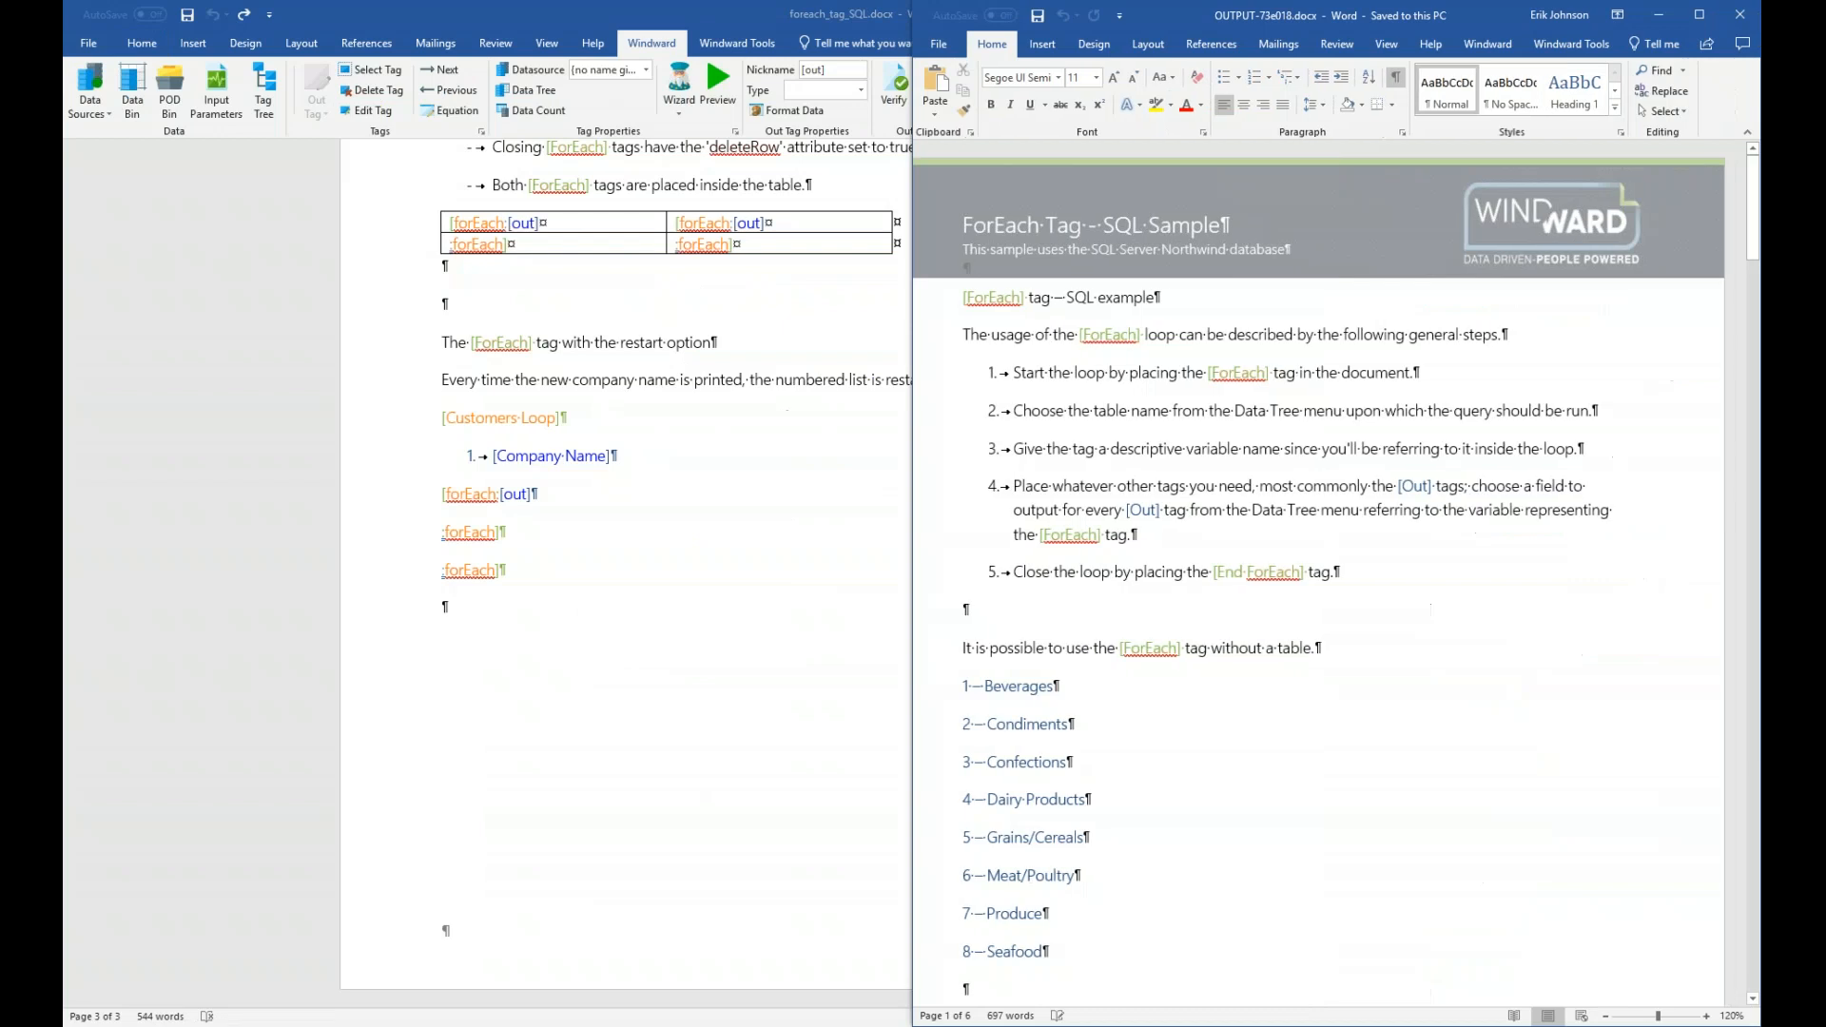
pyautogui.press('Return')
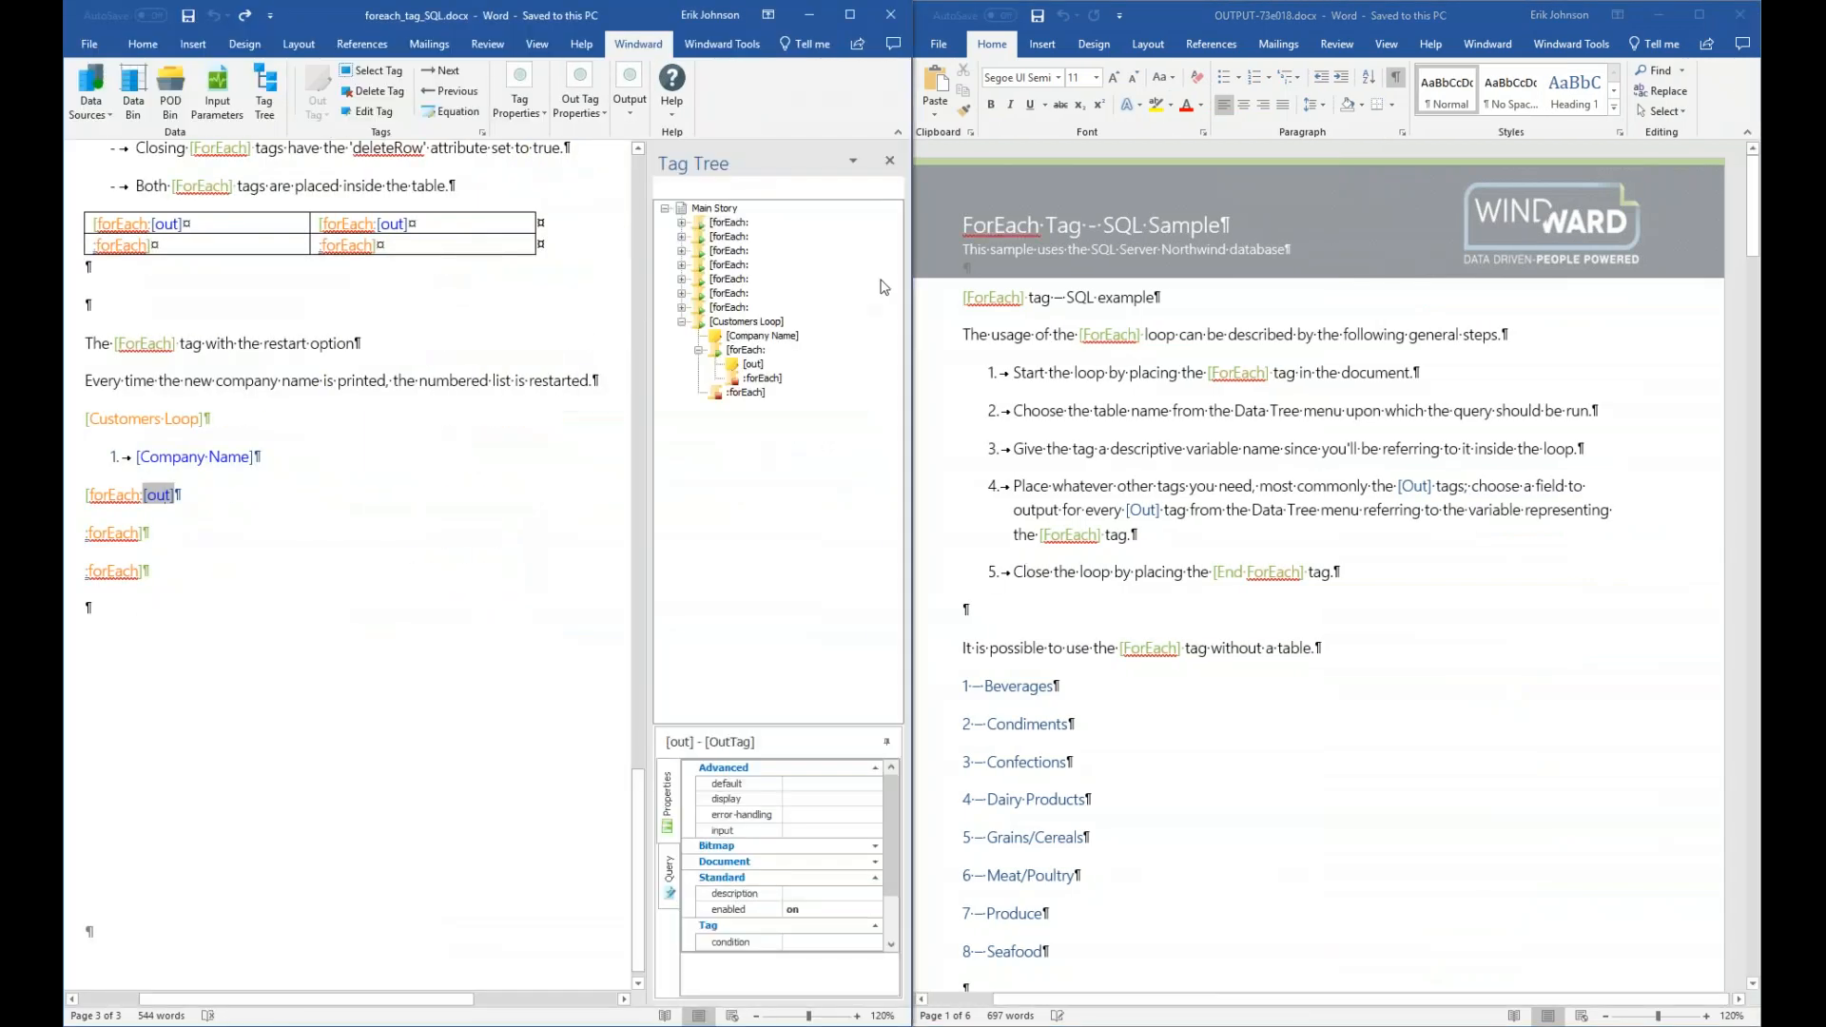
pyautogui.click(889, 161)
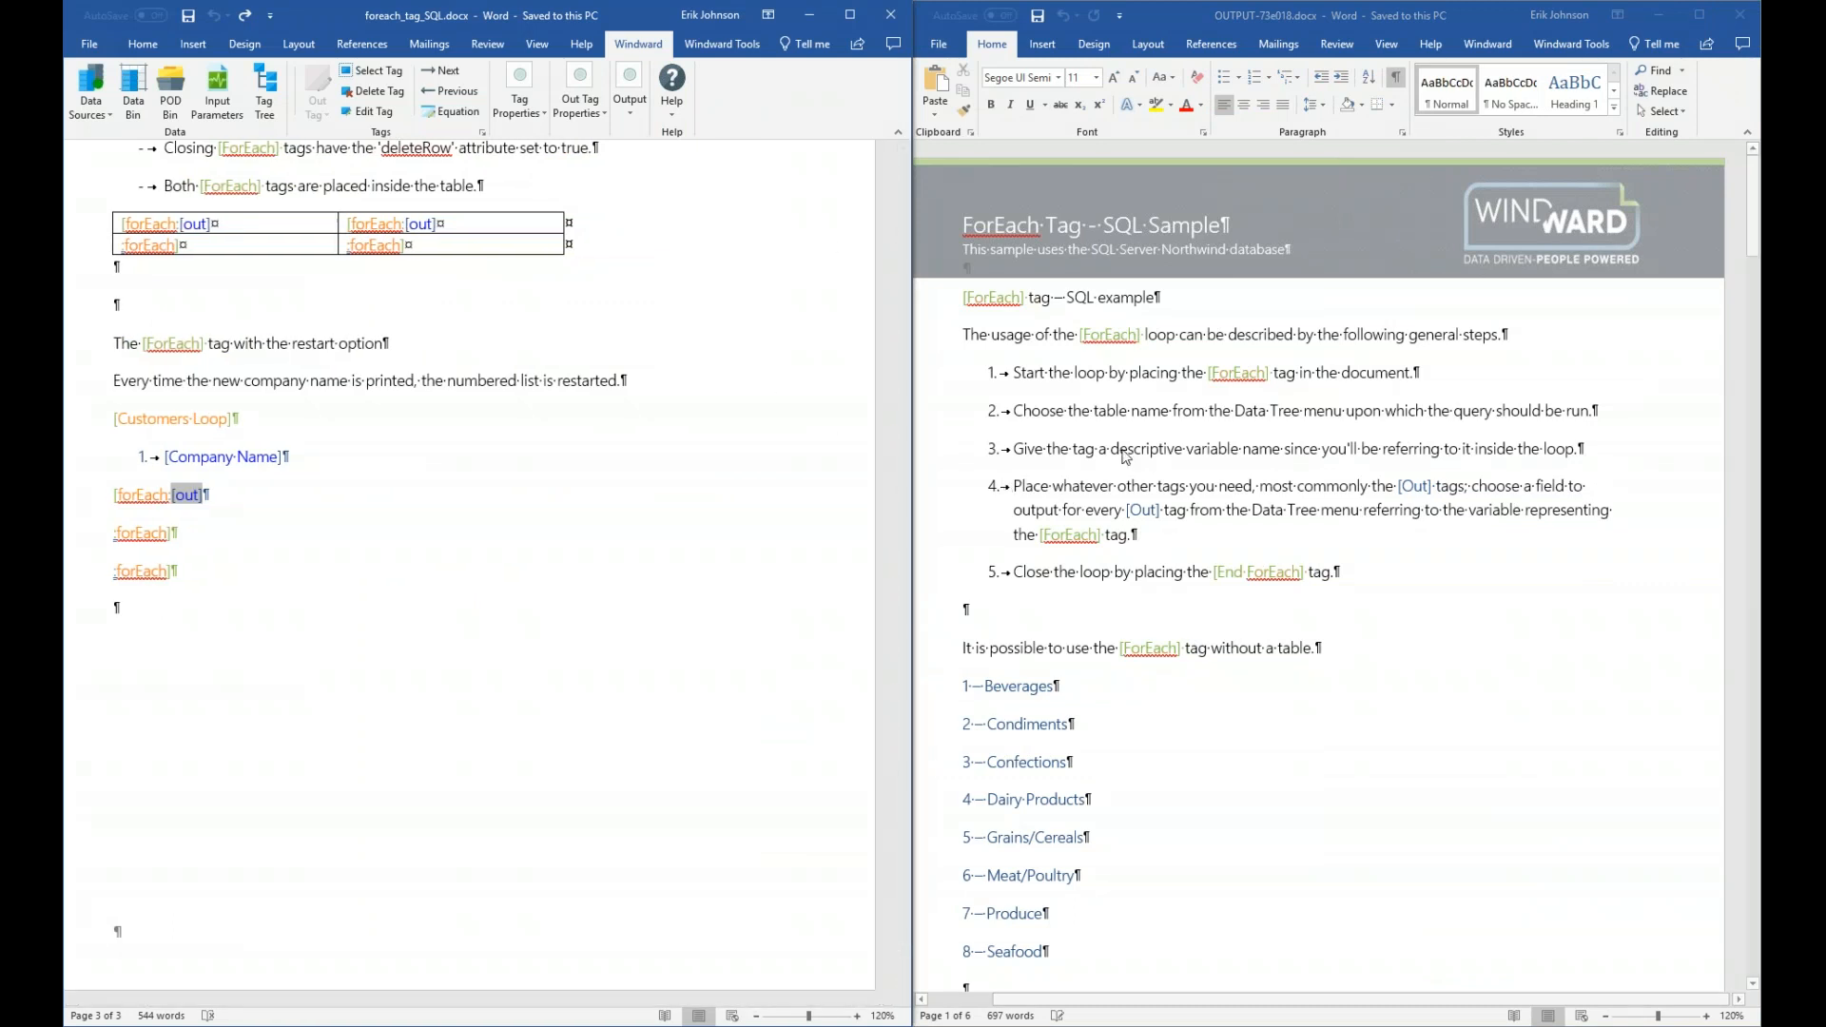
# - Examine the generated report's restart-option section, comparing each company name and its order numbers with the template's nested loops
pyautogui.scroll(-6, 1125, 456)
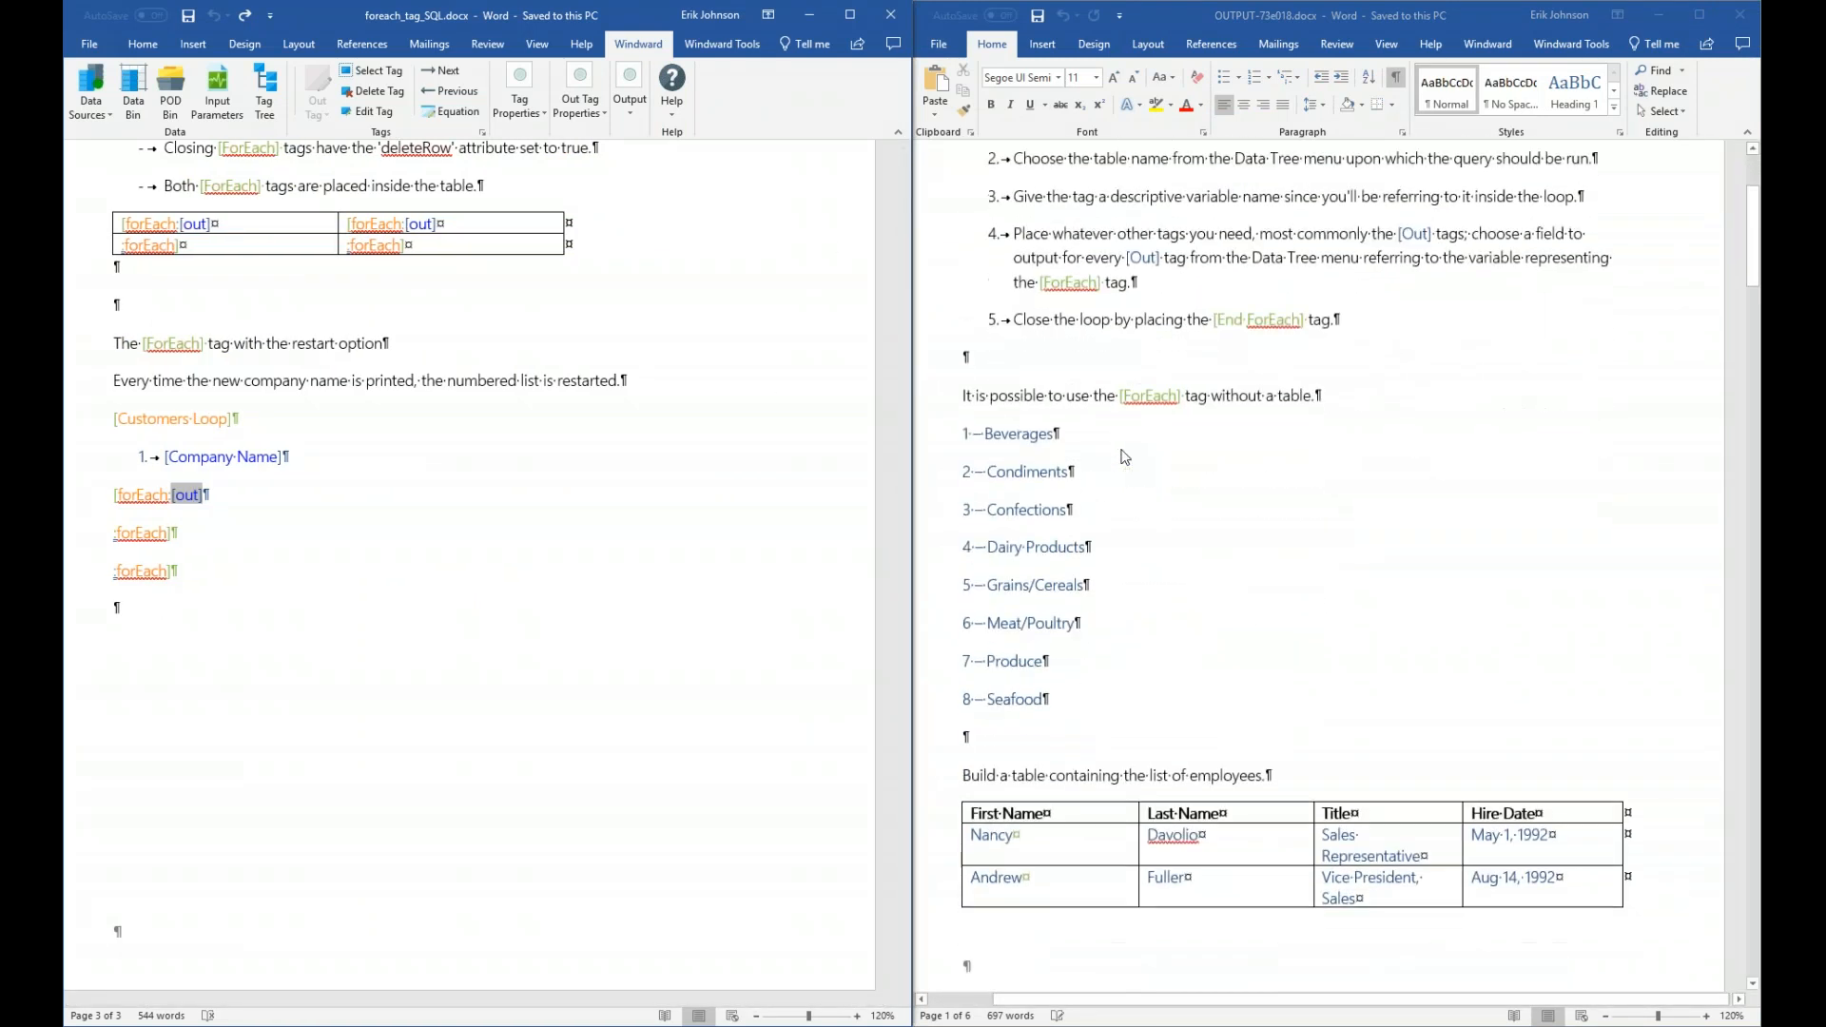
pyautogui.scroll(-12, 1123, 458)
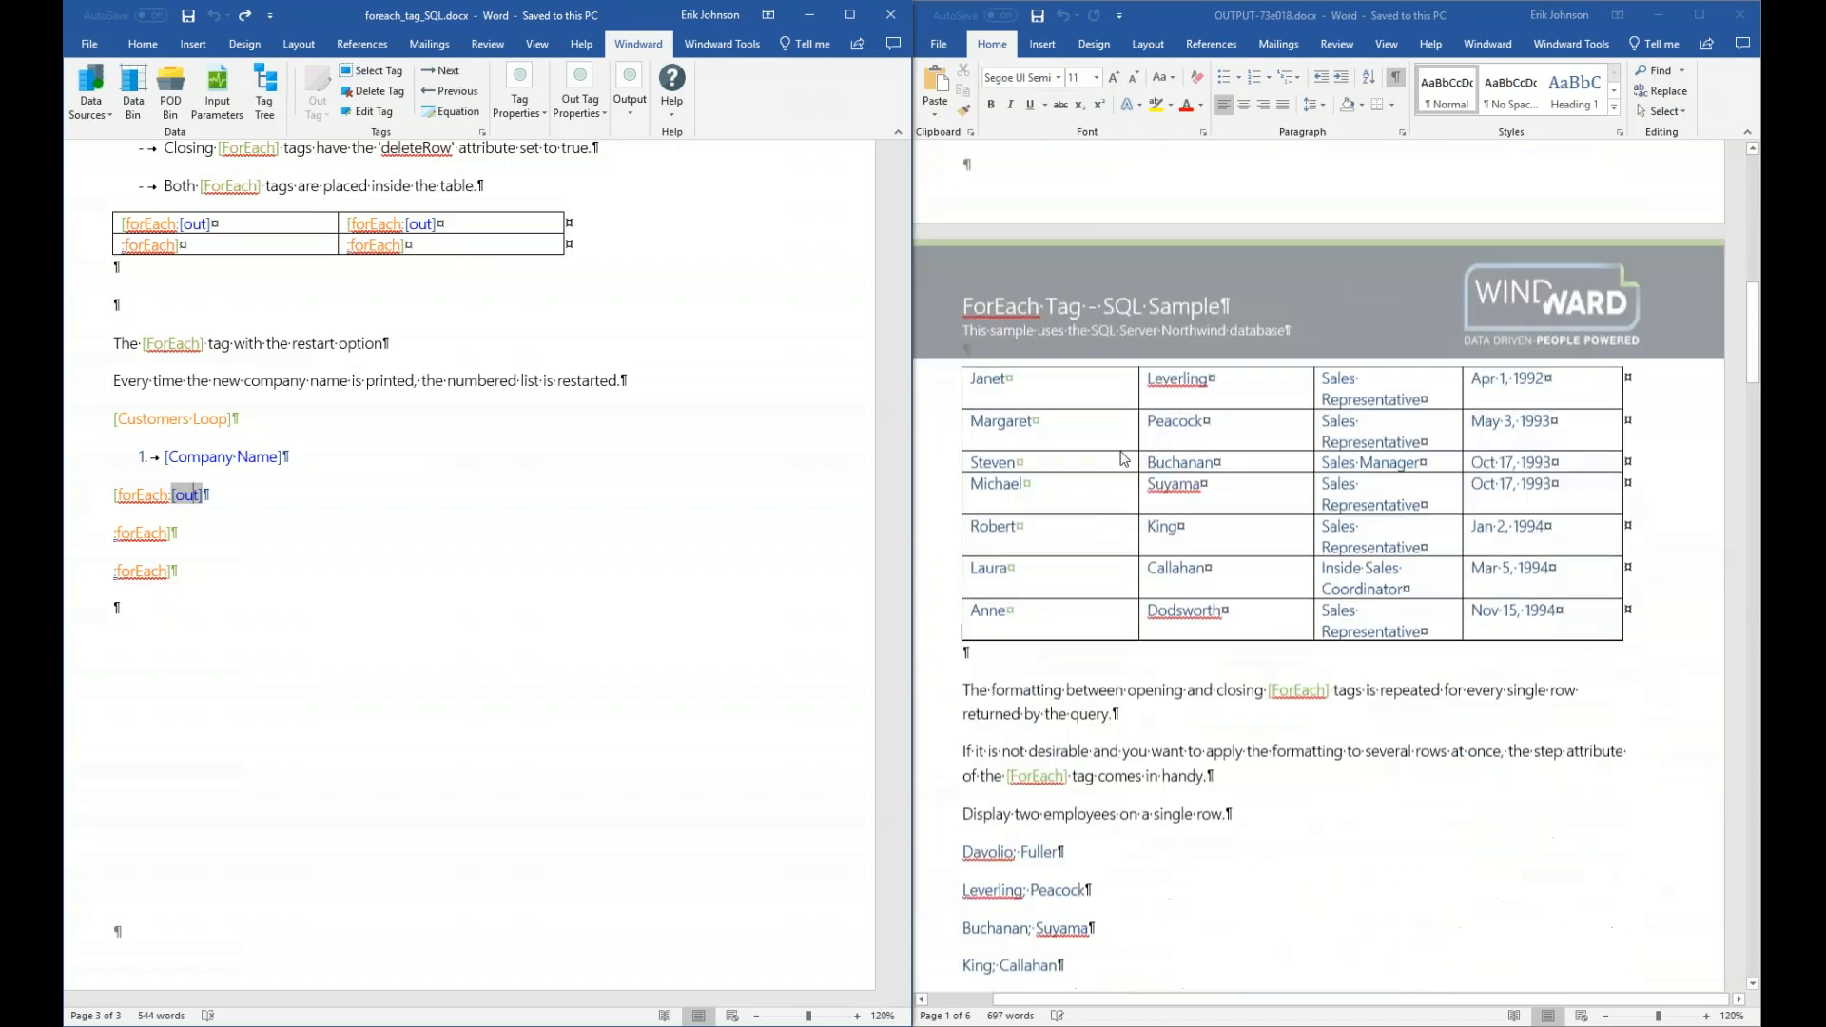
pyautogui.scroll(-15, 1123, 460)
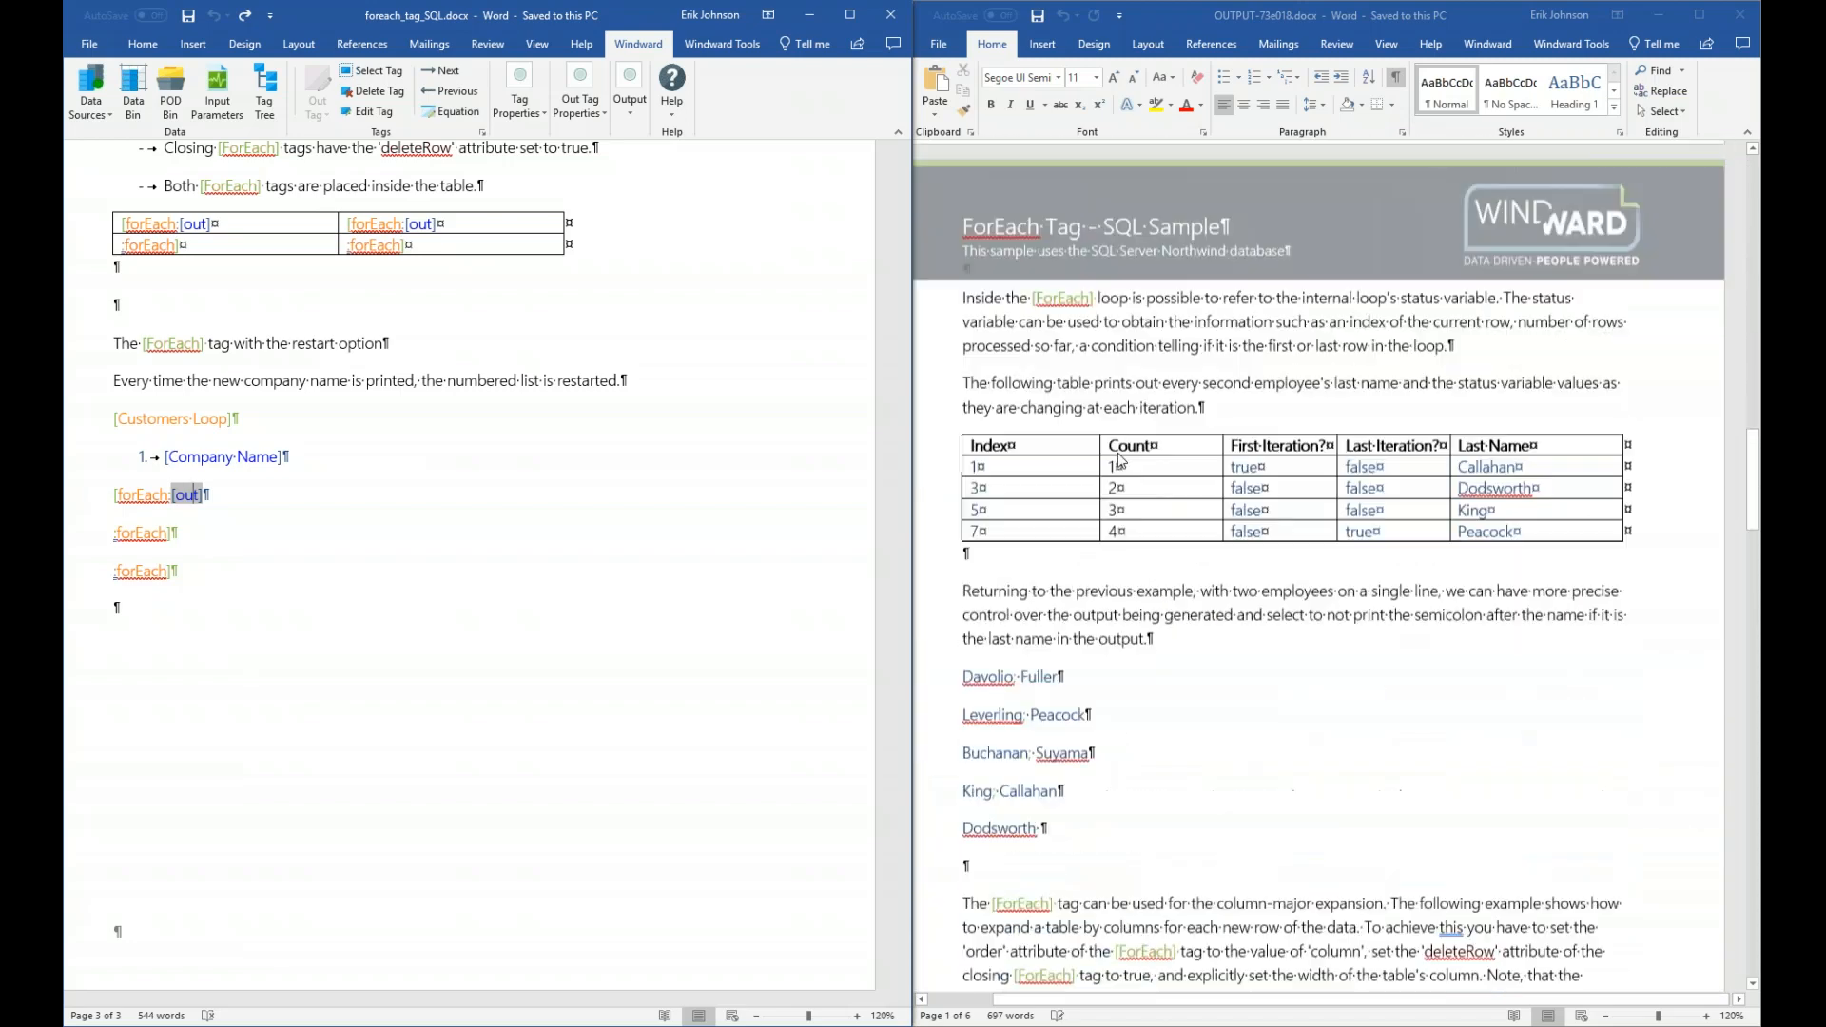
pyautogui.scroll(-12, 1118, 462)
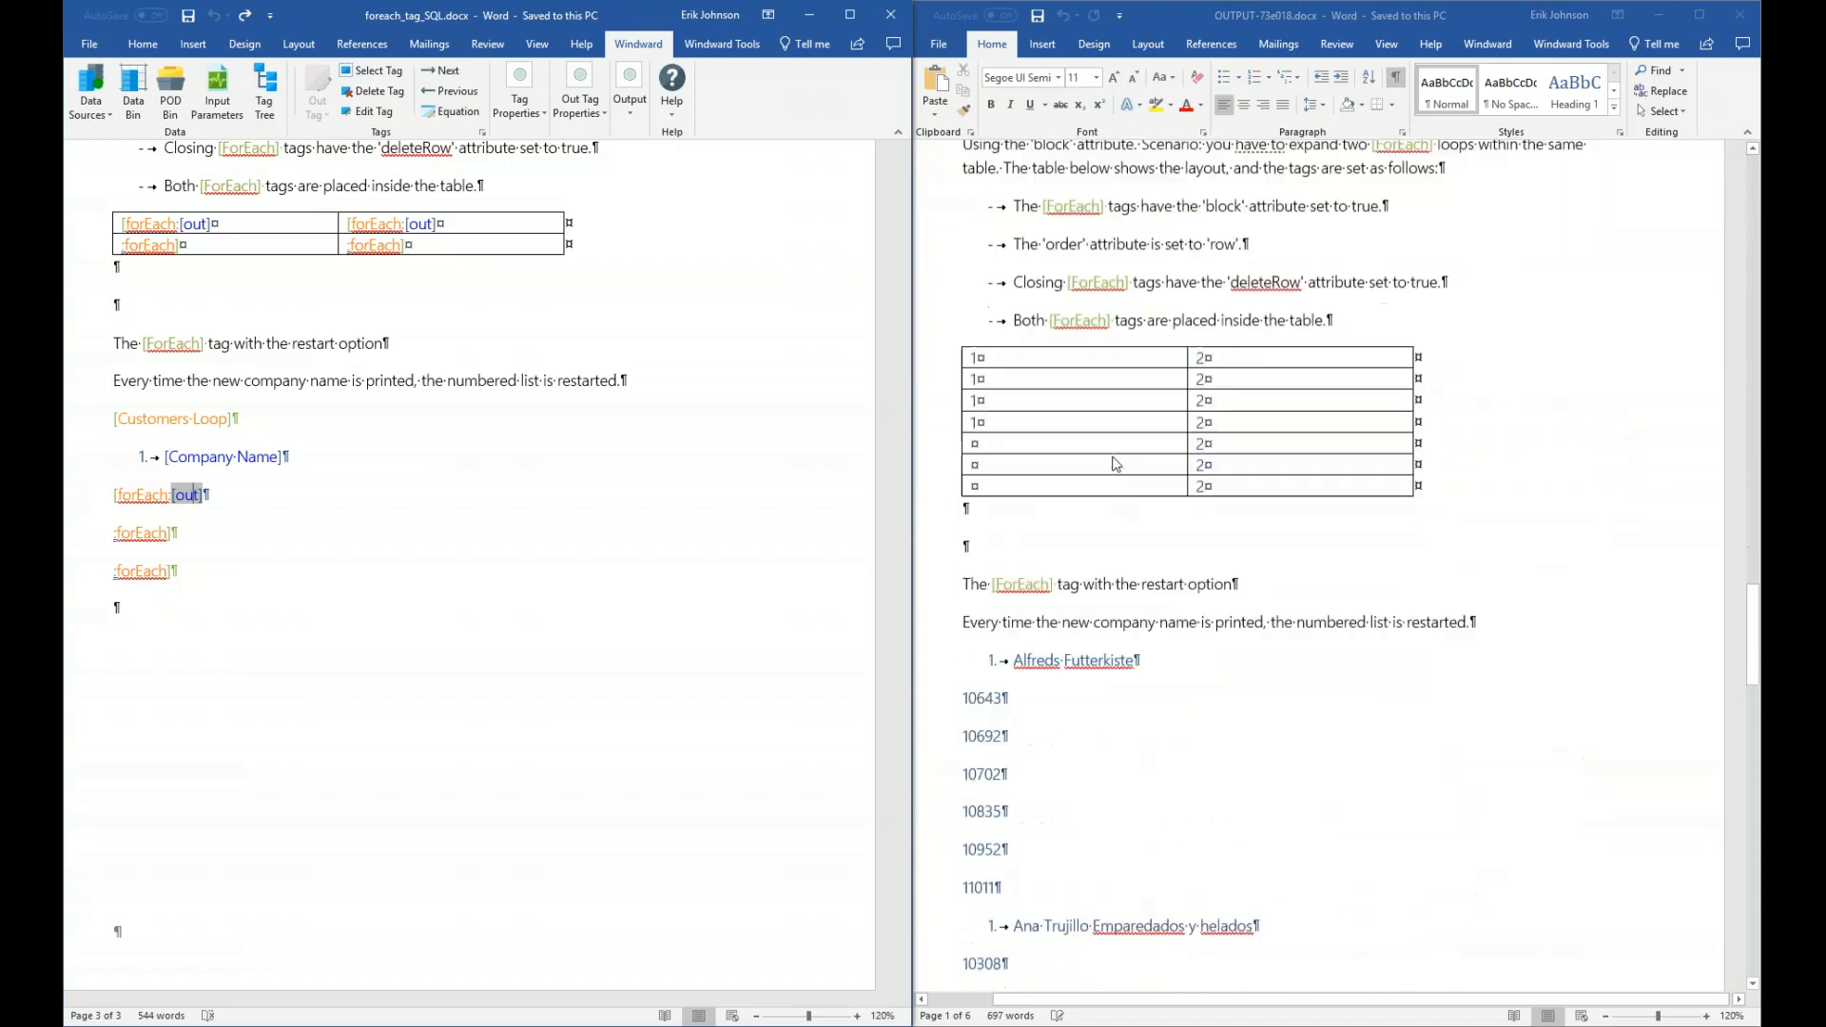
pyautogui.scroll(1, 1114, 464)
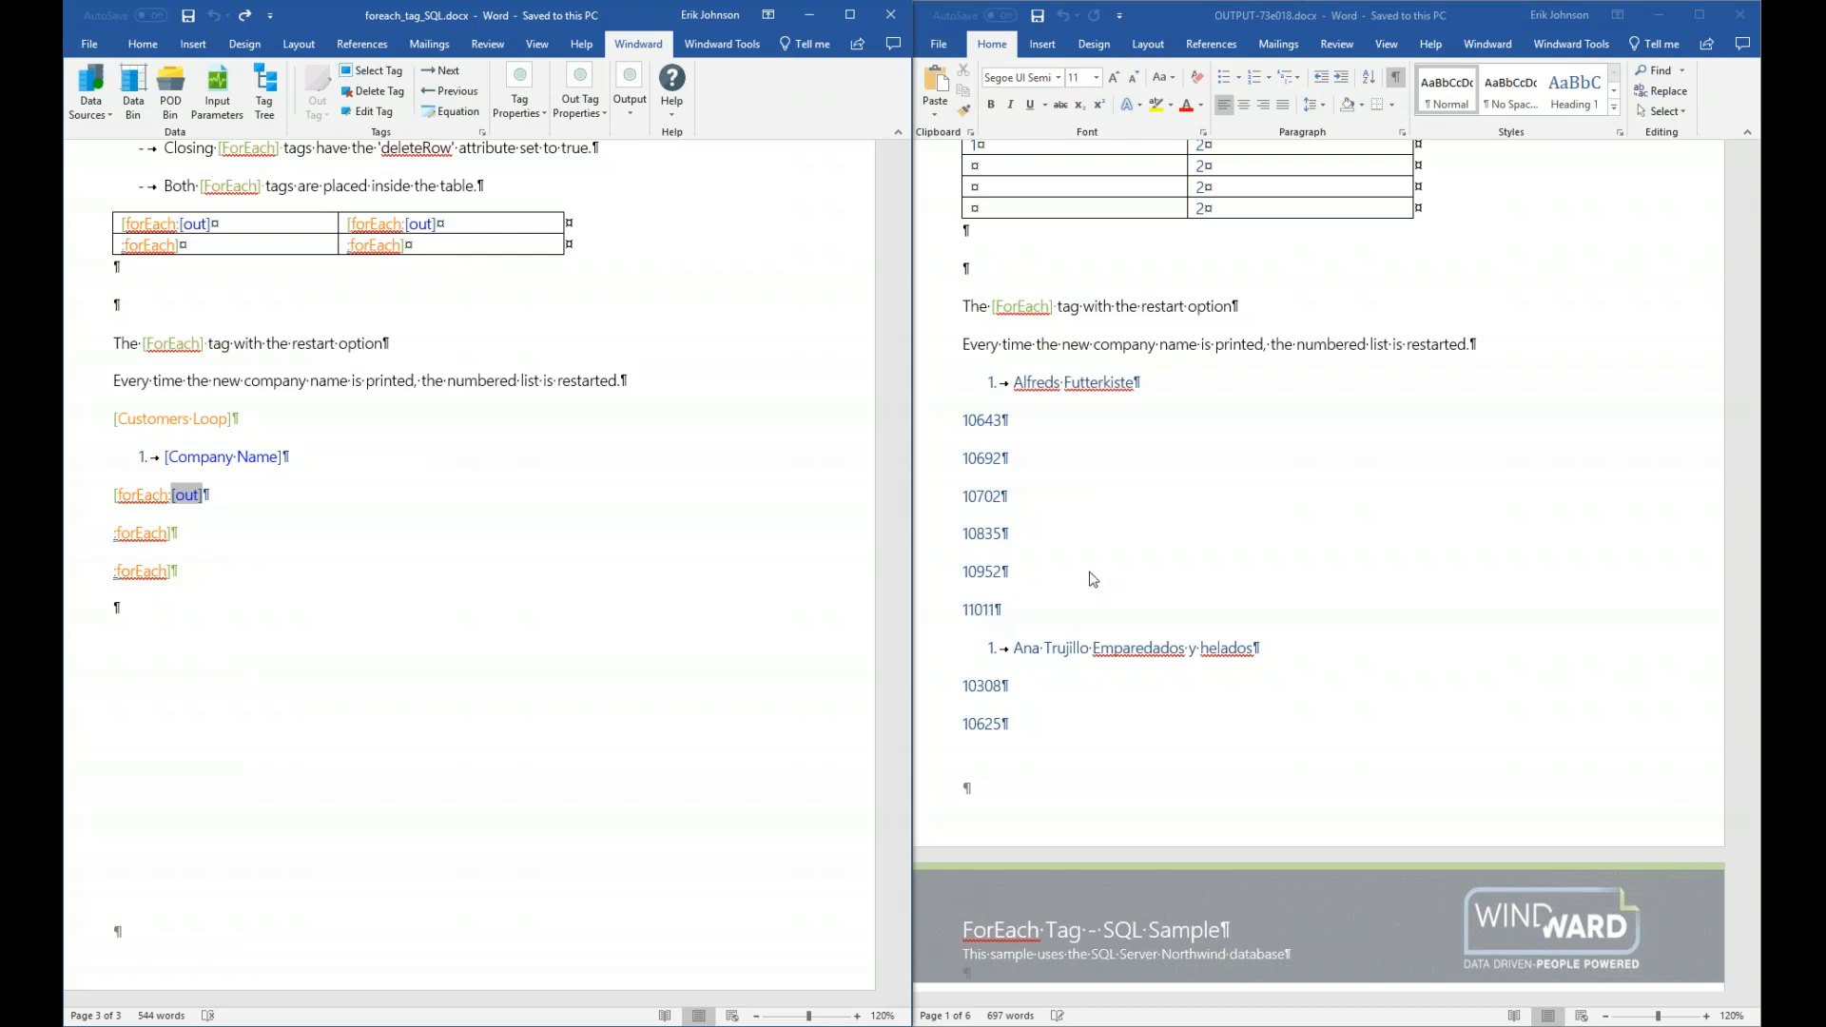
pyautogui.scroll(-2, 1092, 577)
pyautogui.scroll(-5, 1078, 560)
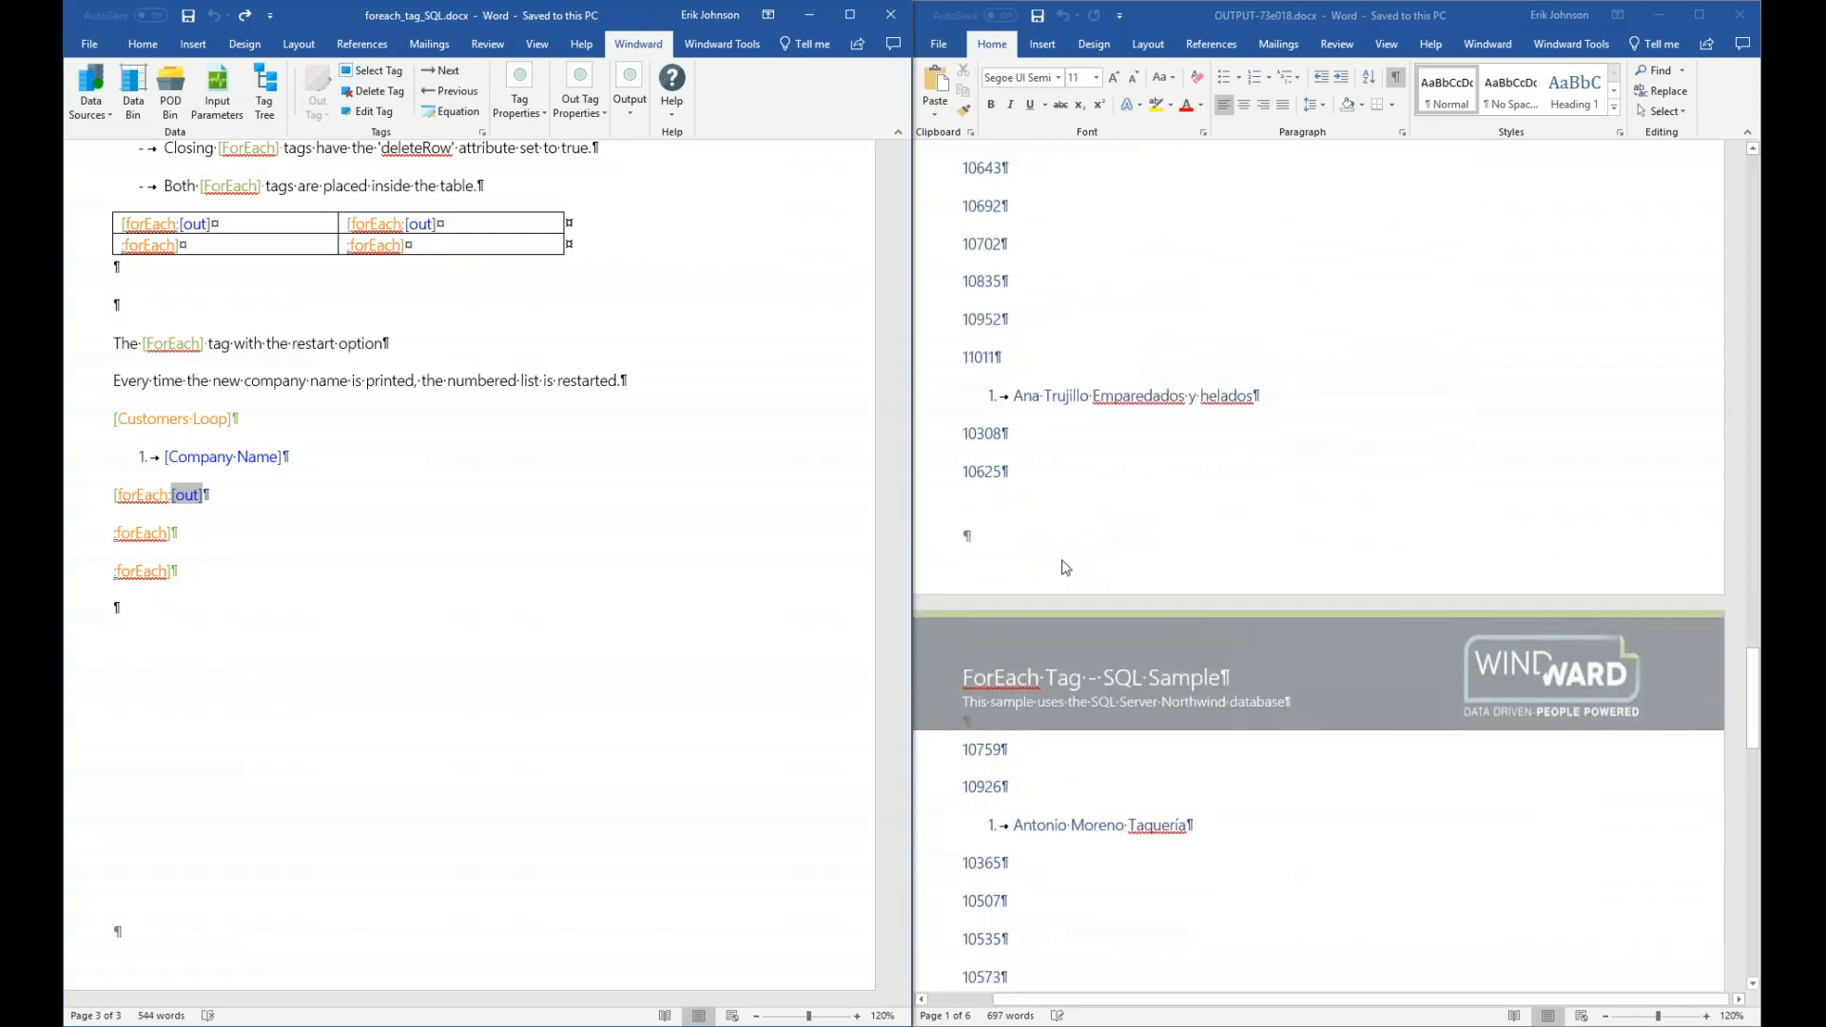
pyautogui.scroll(-6, 1060, 561)
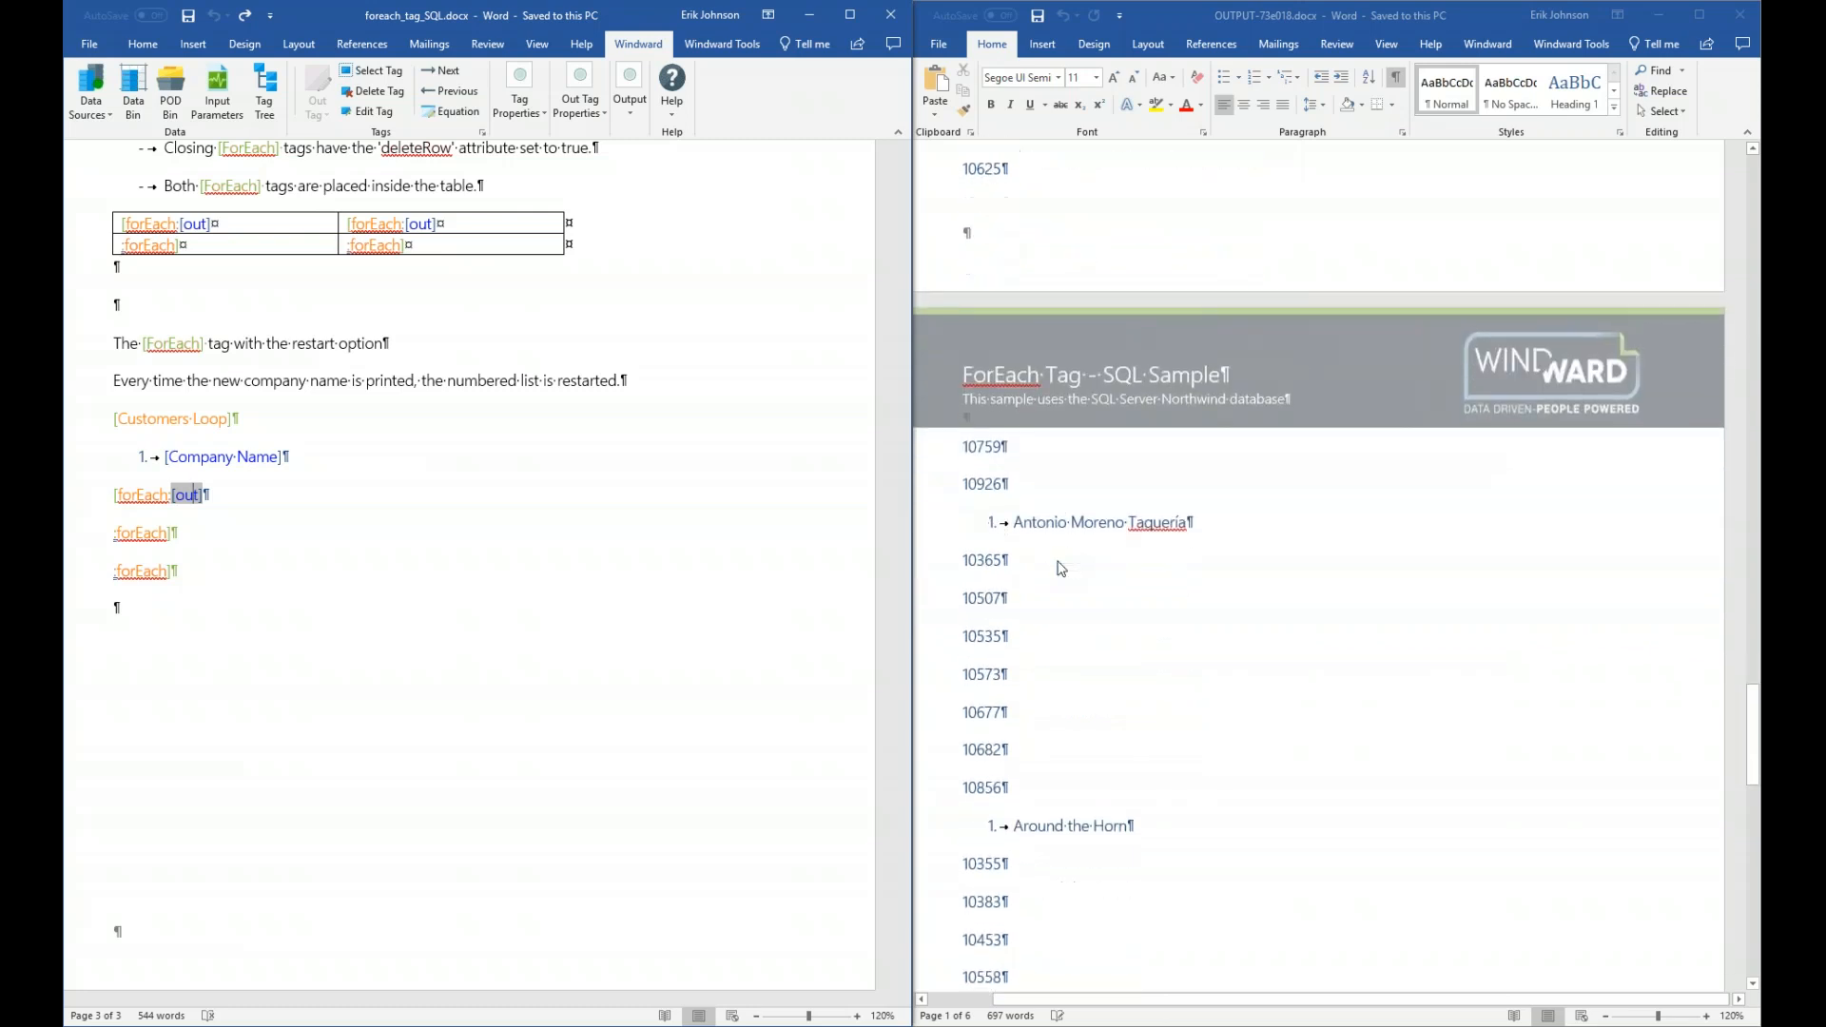
pyautogui.scroll(-12, 1062, 569)
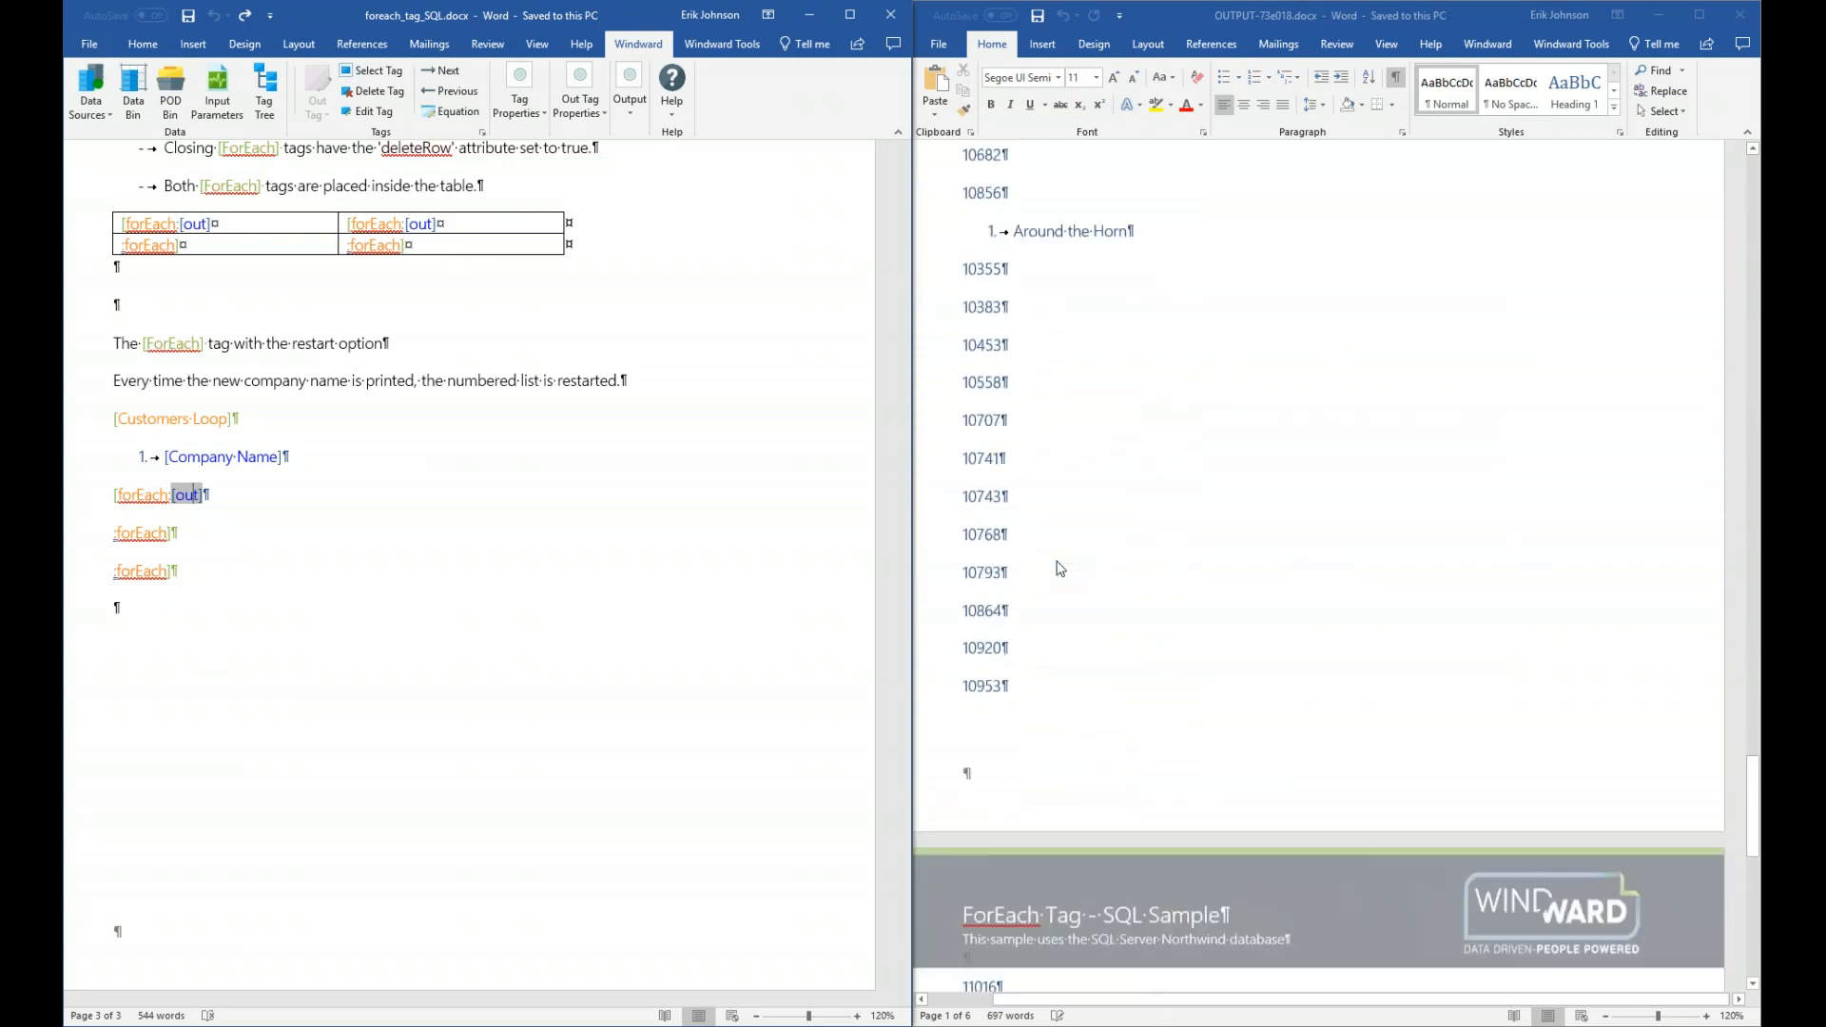
pyautogui.scroll(4, 1061, 566)
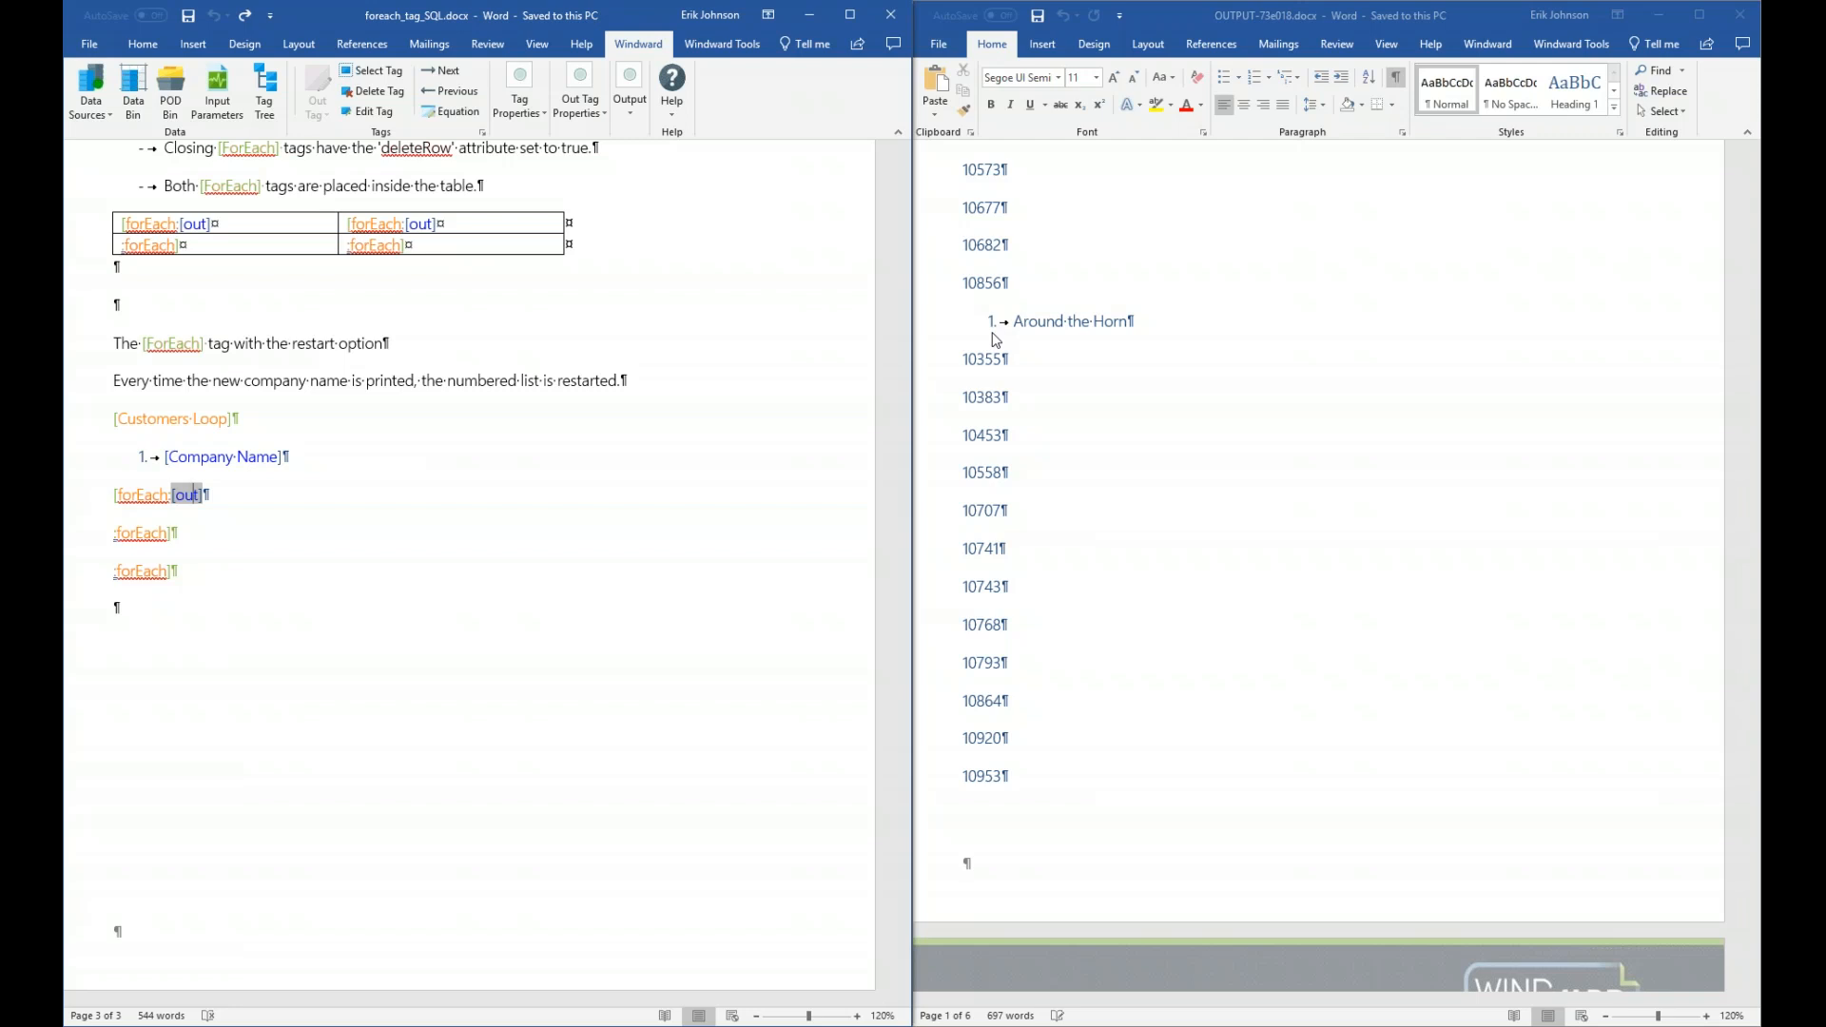
pyautogui.scroll(-3, 996, 339)
pyautogui.scroll(5, 996, 342)
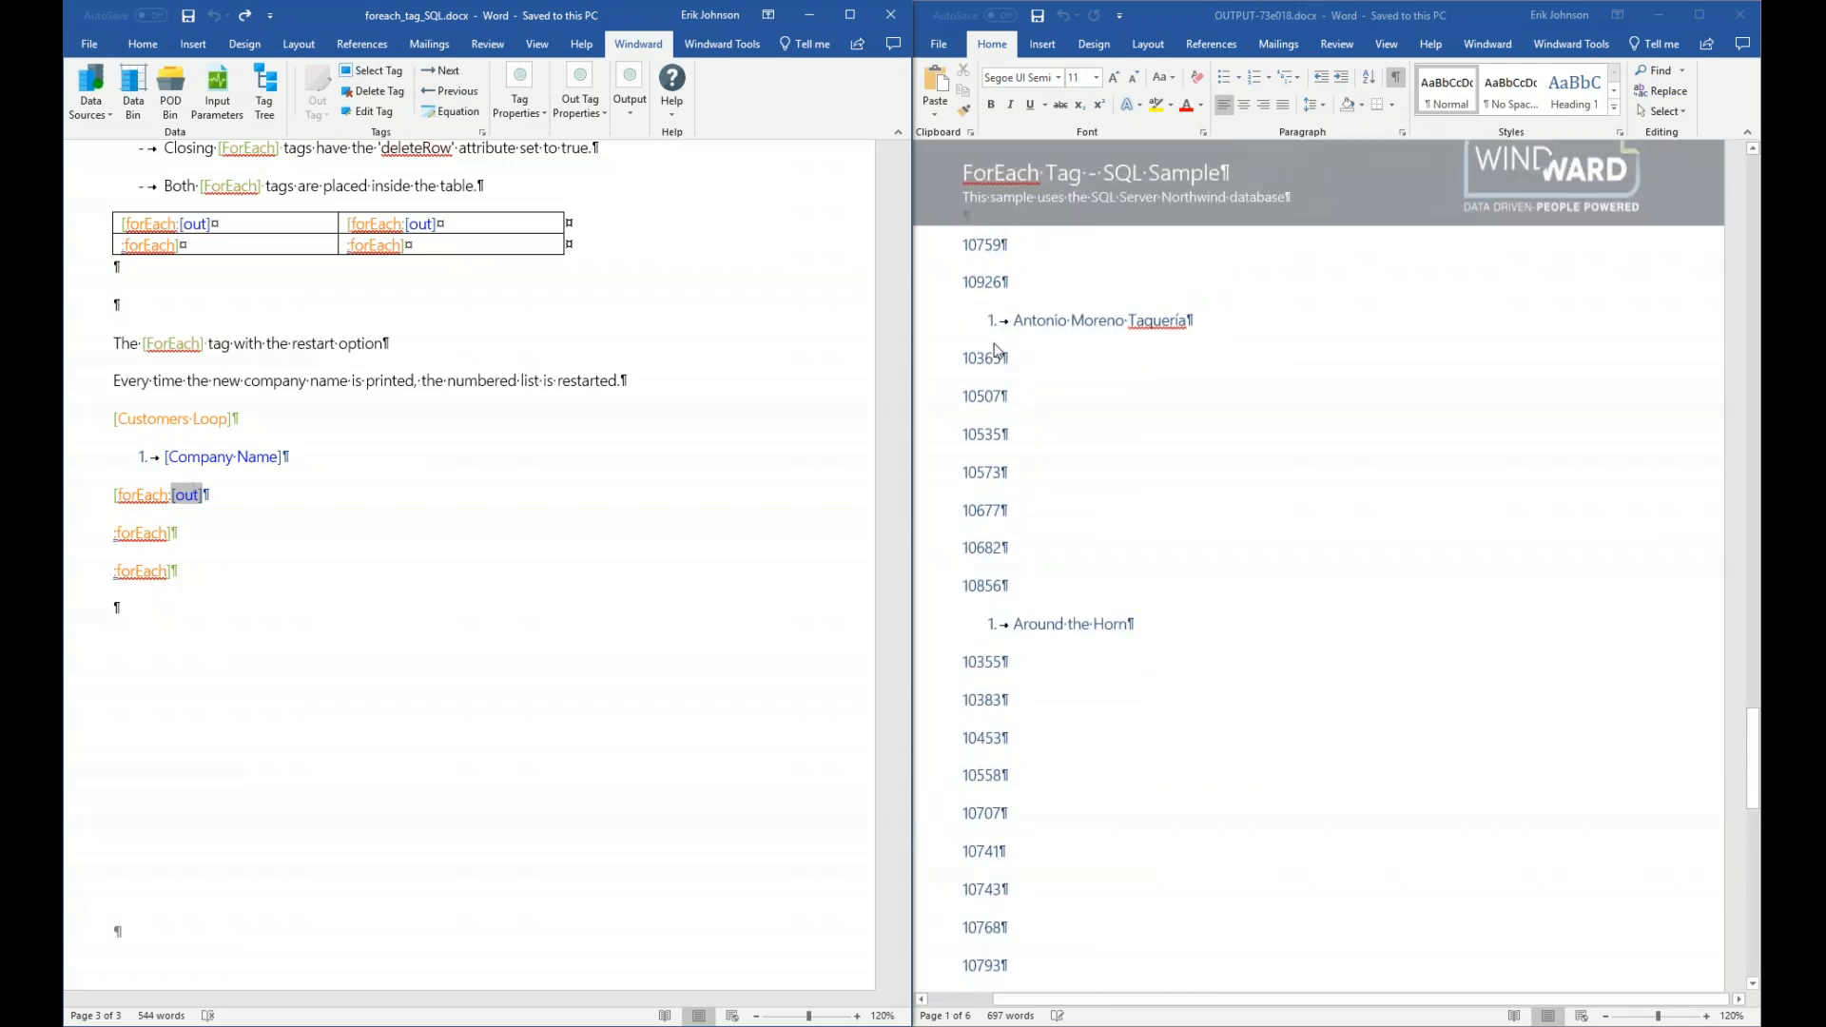
pyautogui.scroll(5, 994, 350)
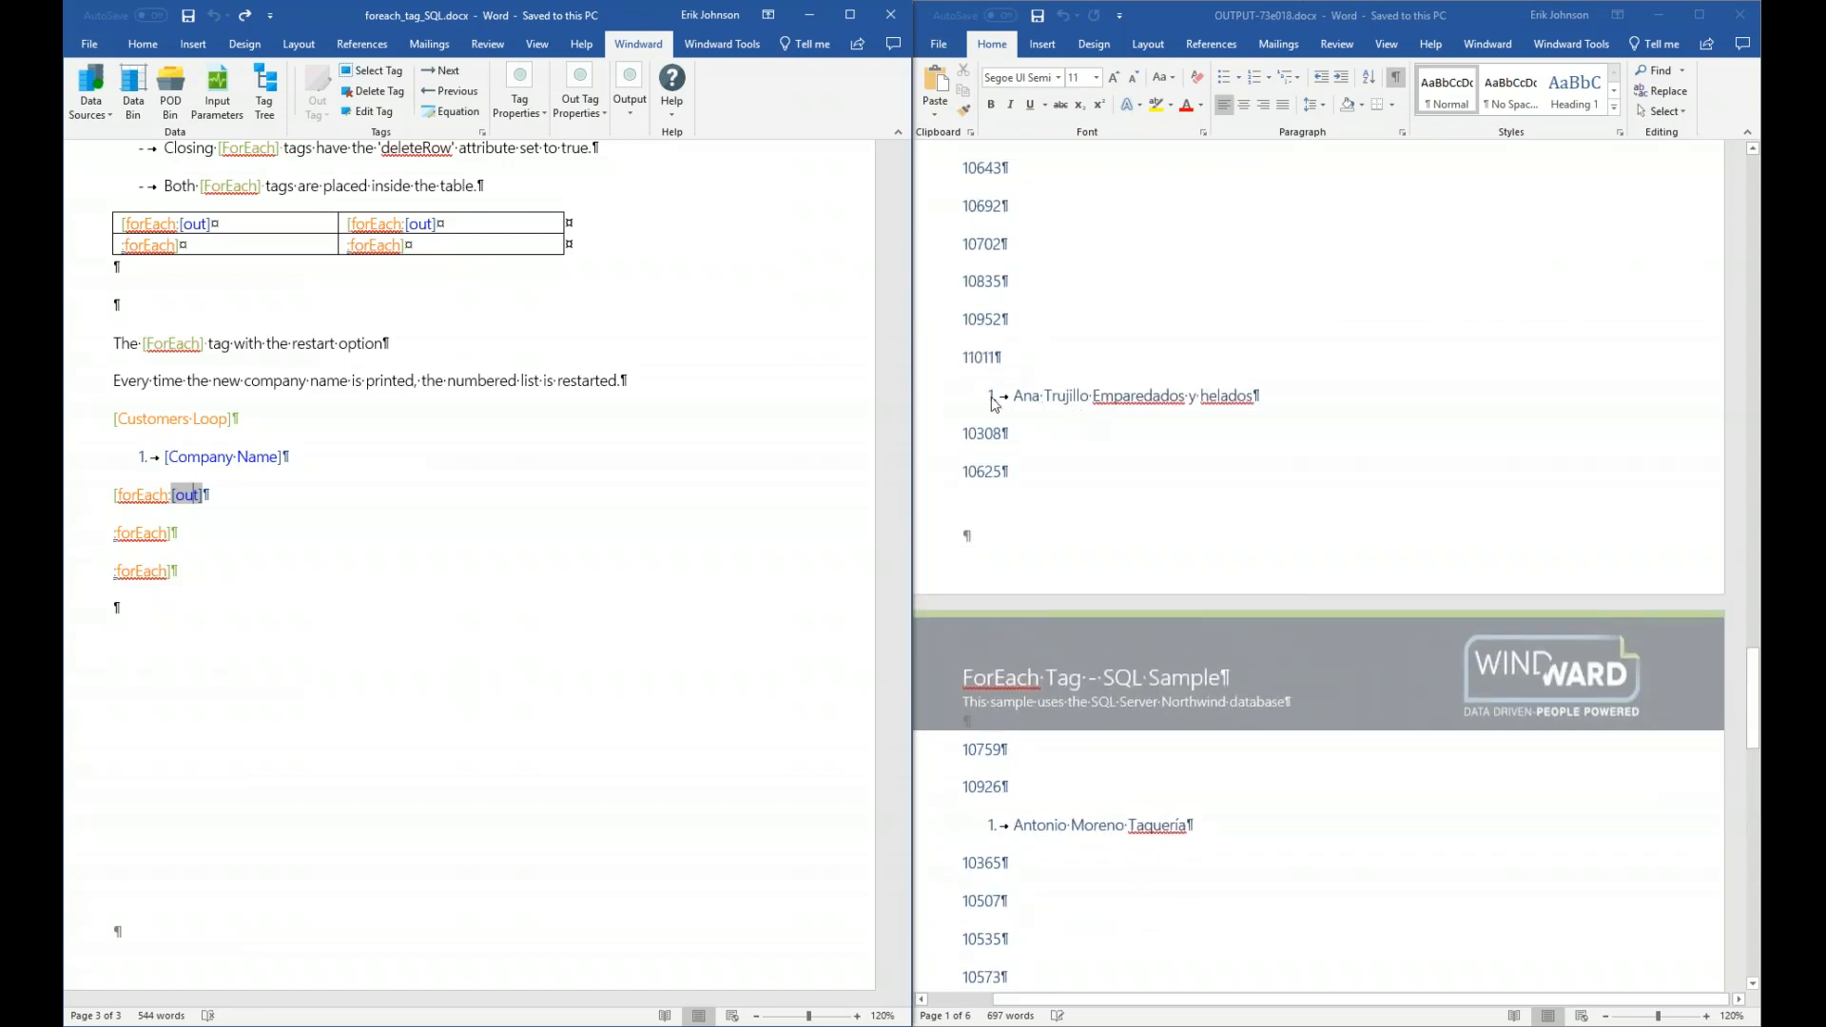
pyautogui.scroll(3, 992, 404)
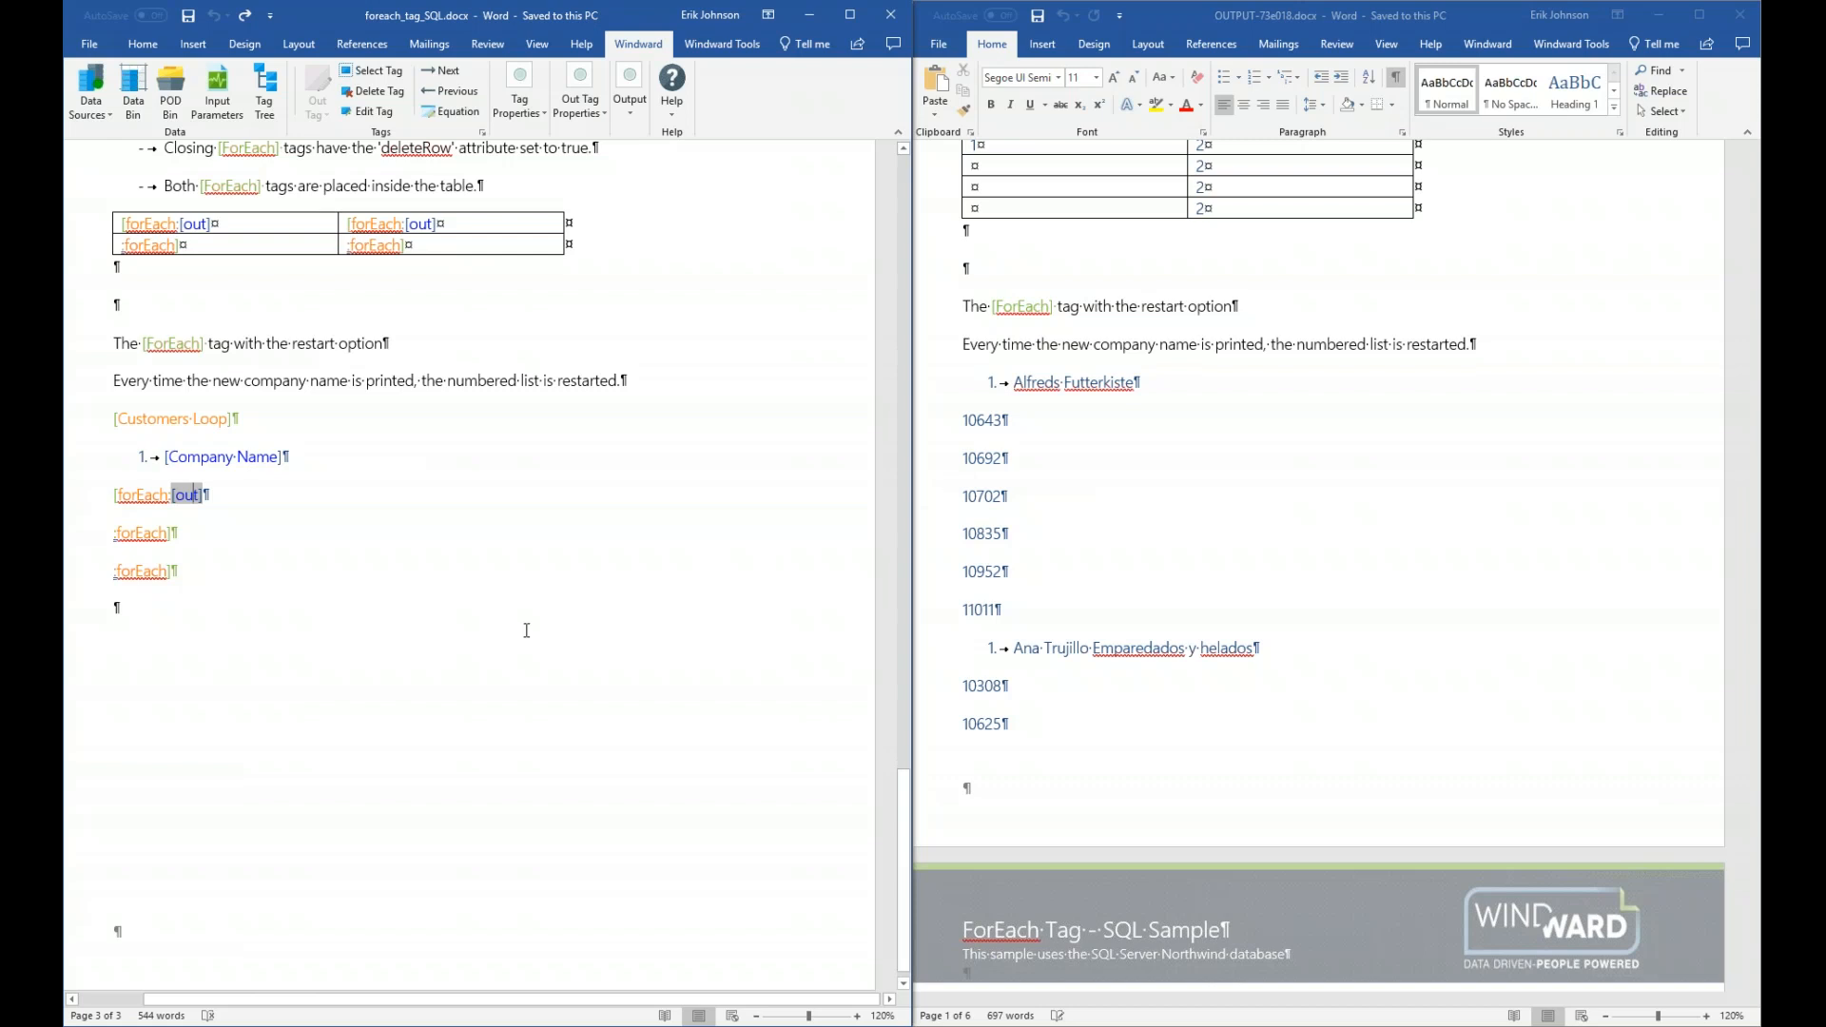
# - Close the generated report and maximize the foreach_tag_SQL.docx template
pyautogui.click(1740, 15)
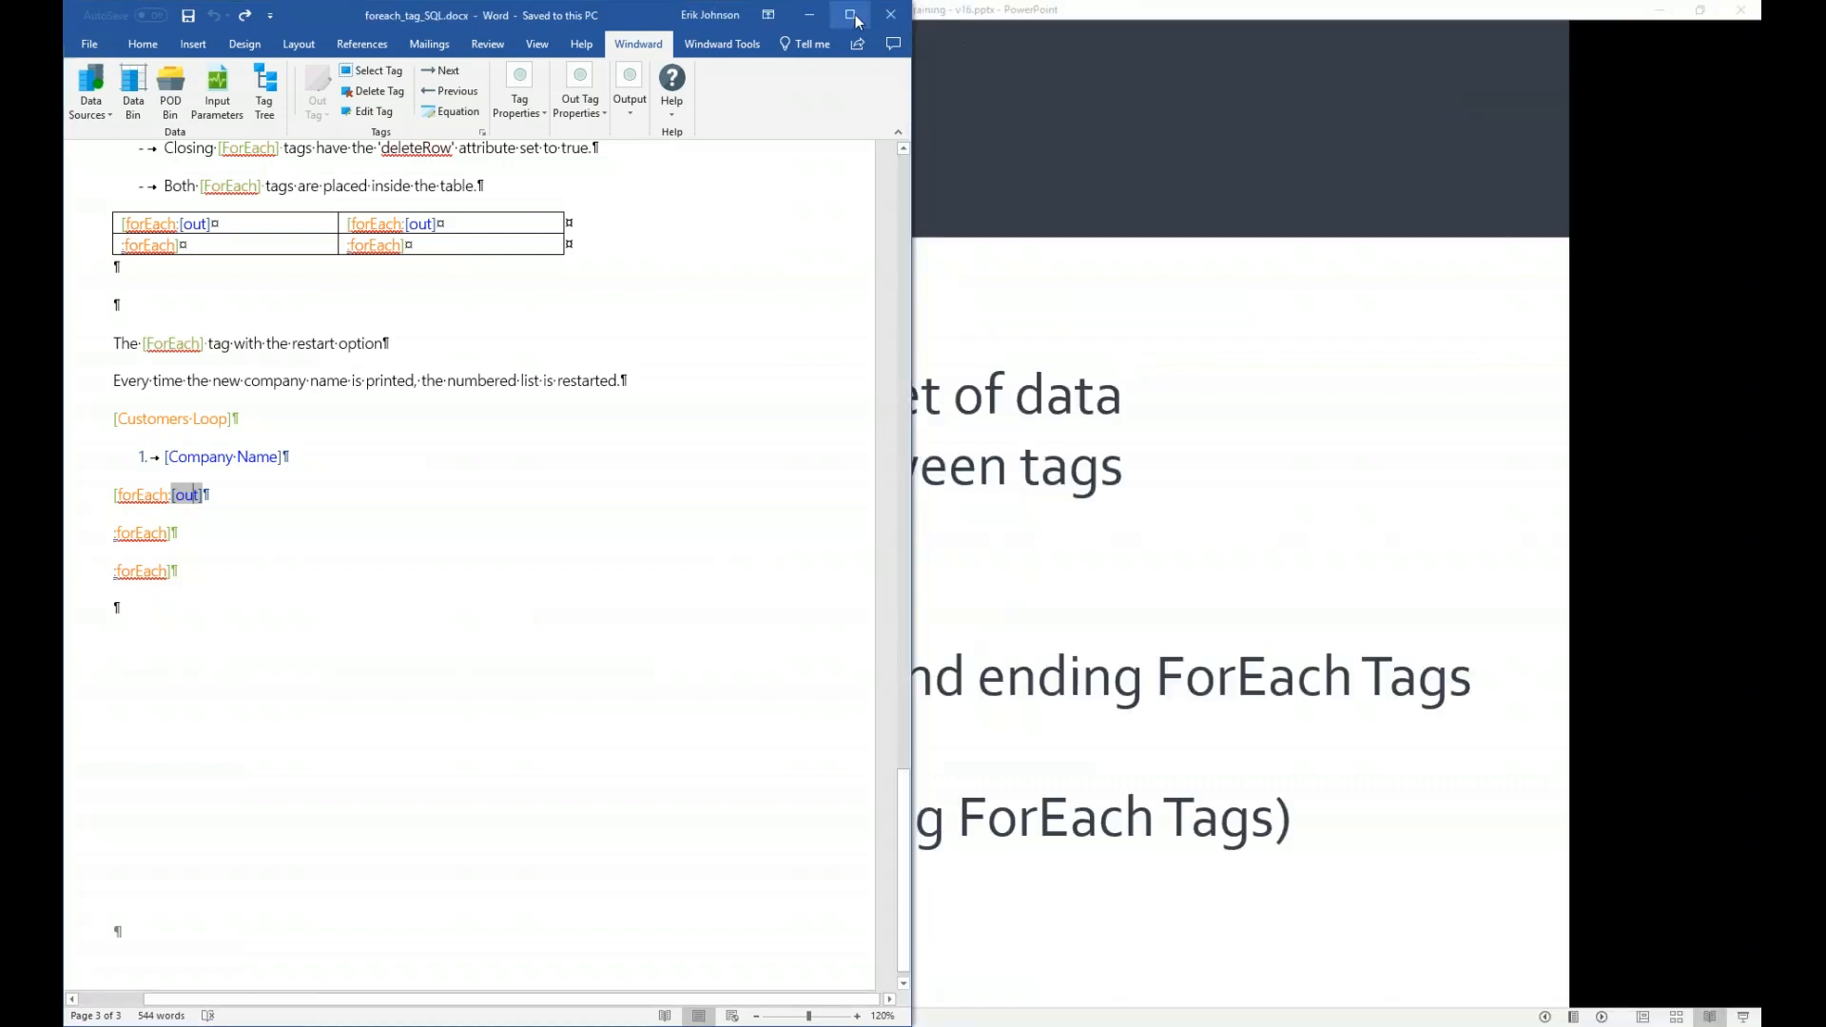
pyautogui.click(851, 15)
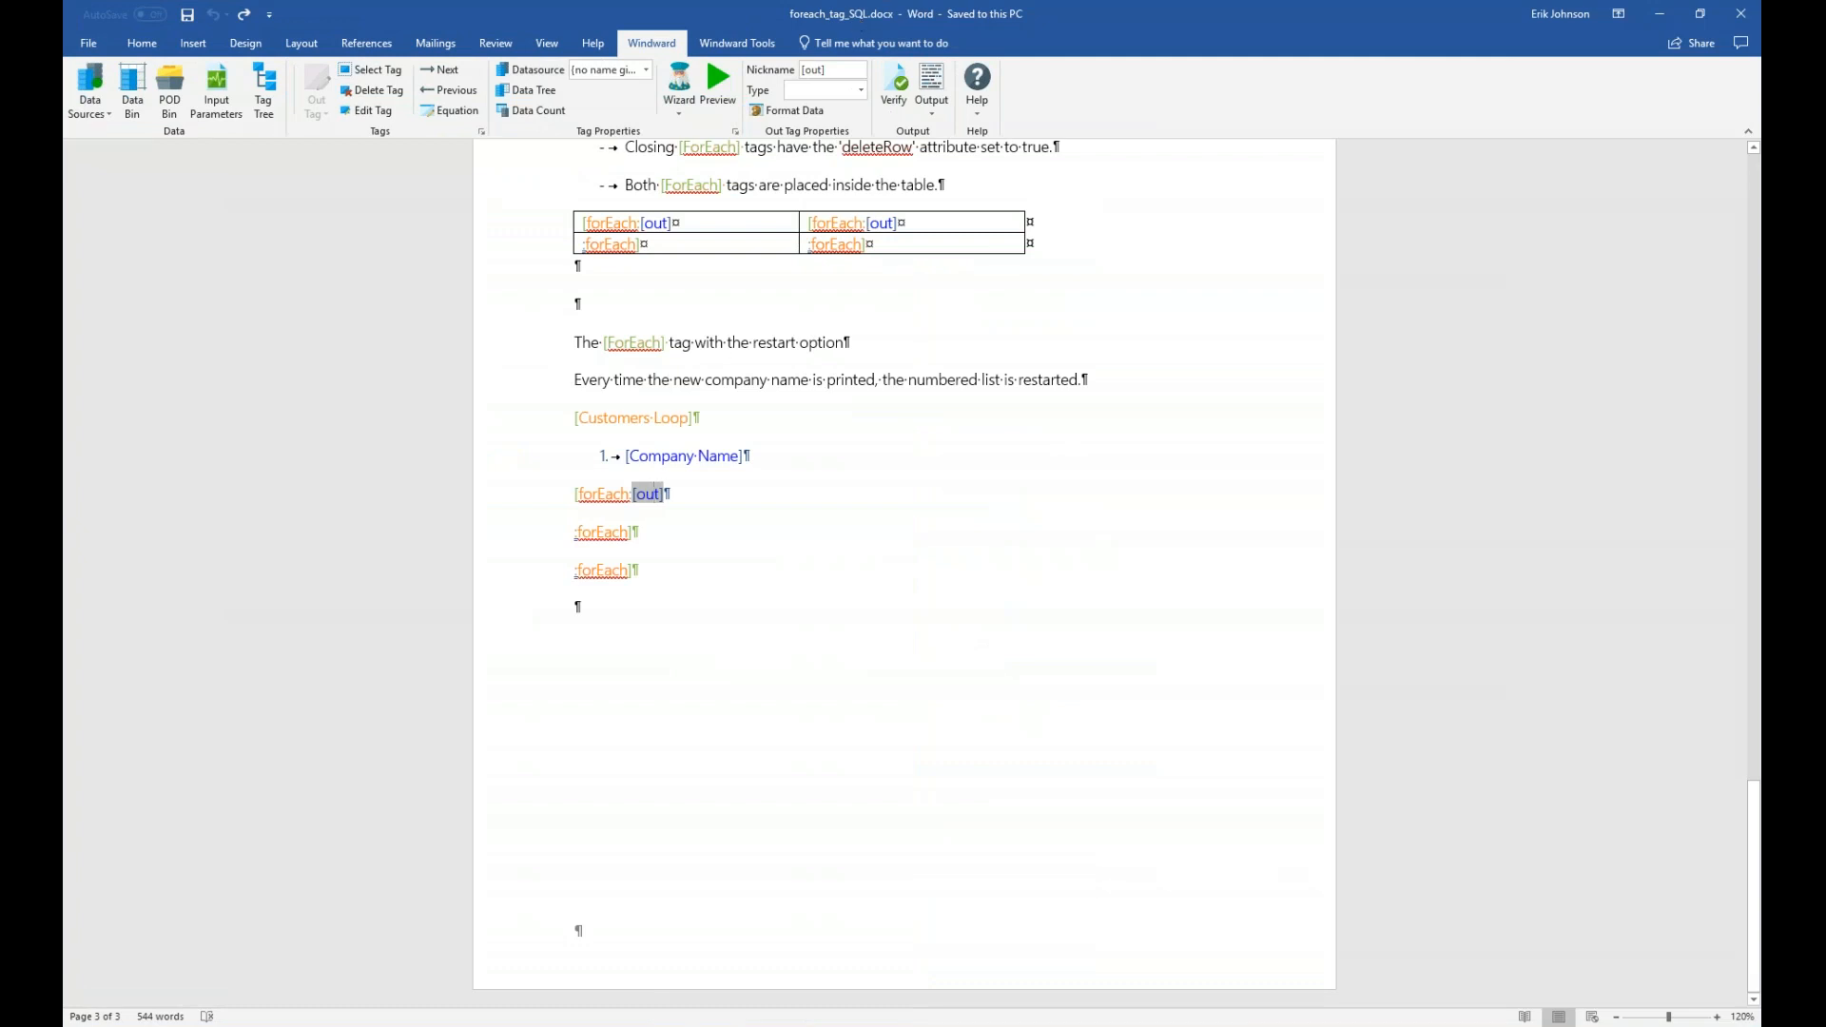
# - Check the nested forEach tag and the query and variable of the [Customers Loop] tag
pyautogui.click(609, 494)
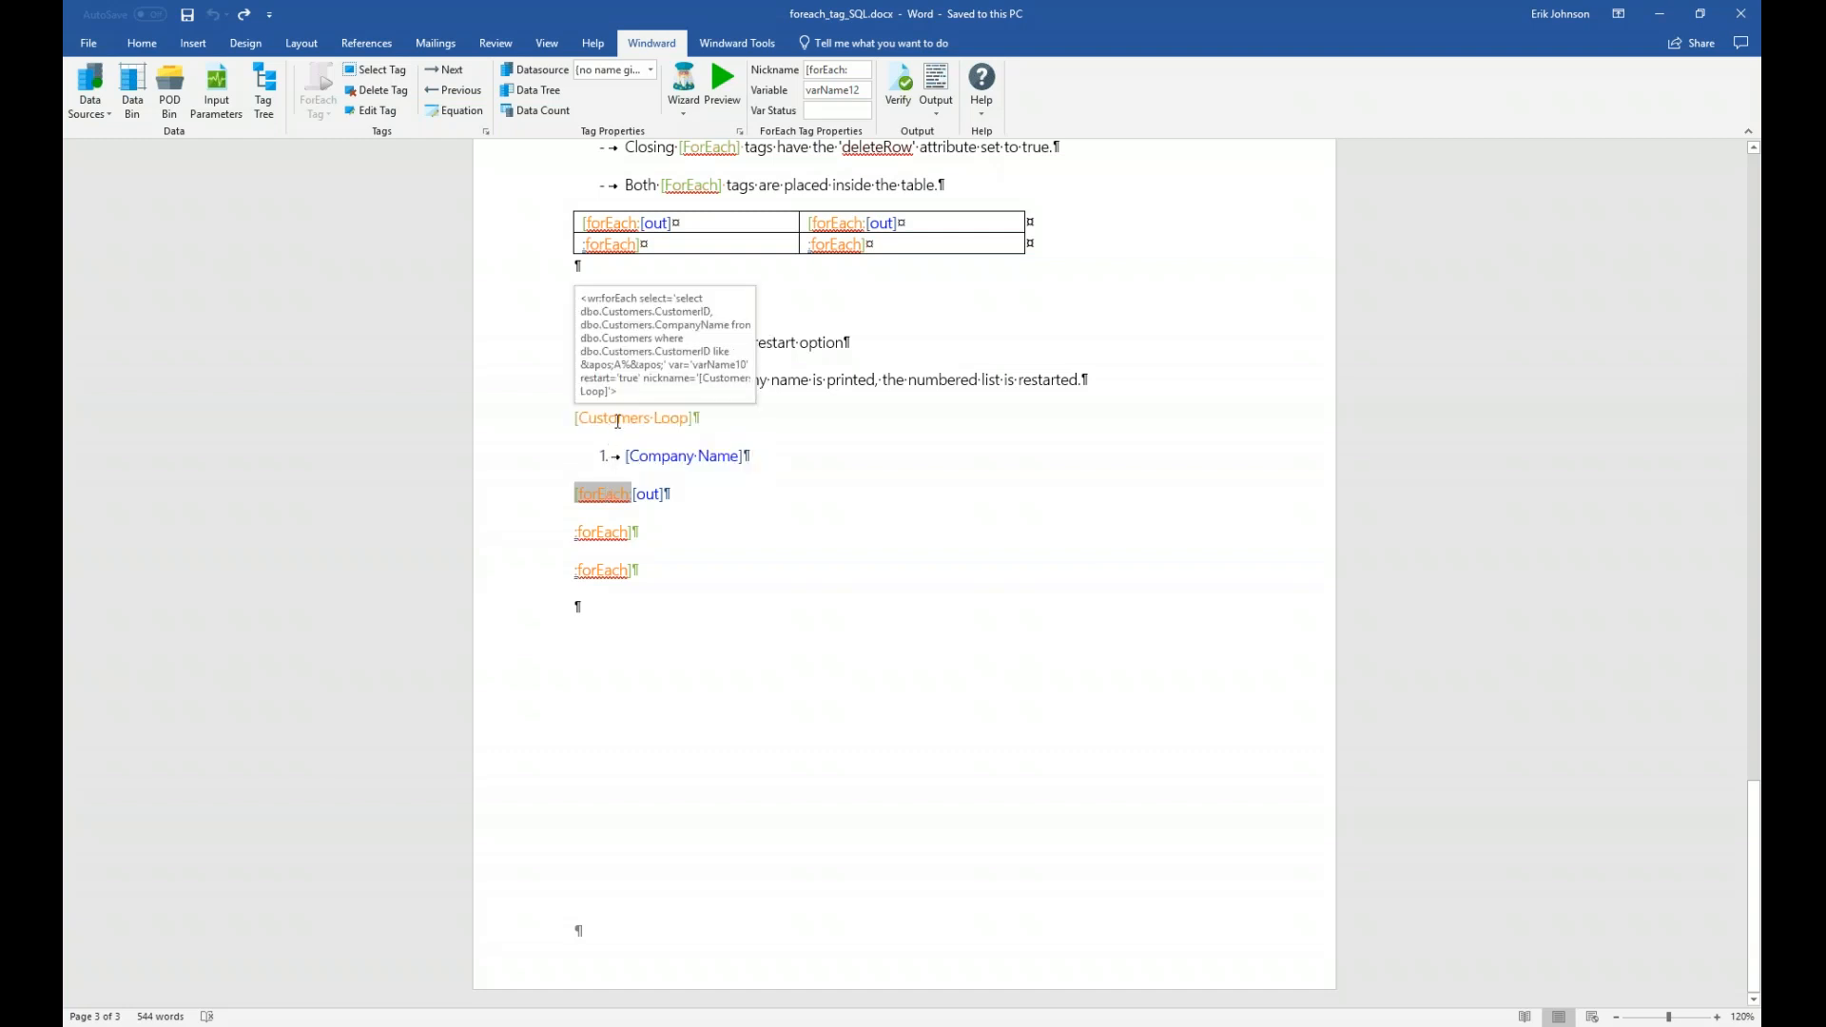
pyautogui.click(617, 421)
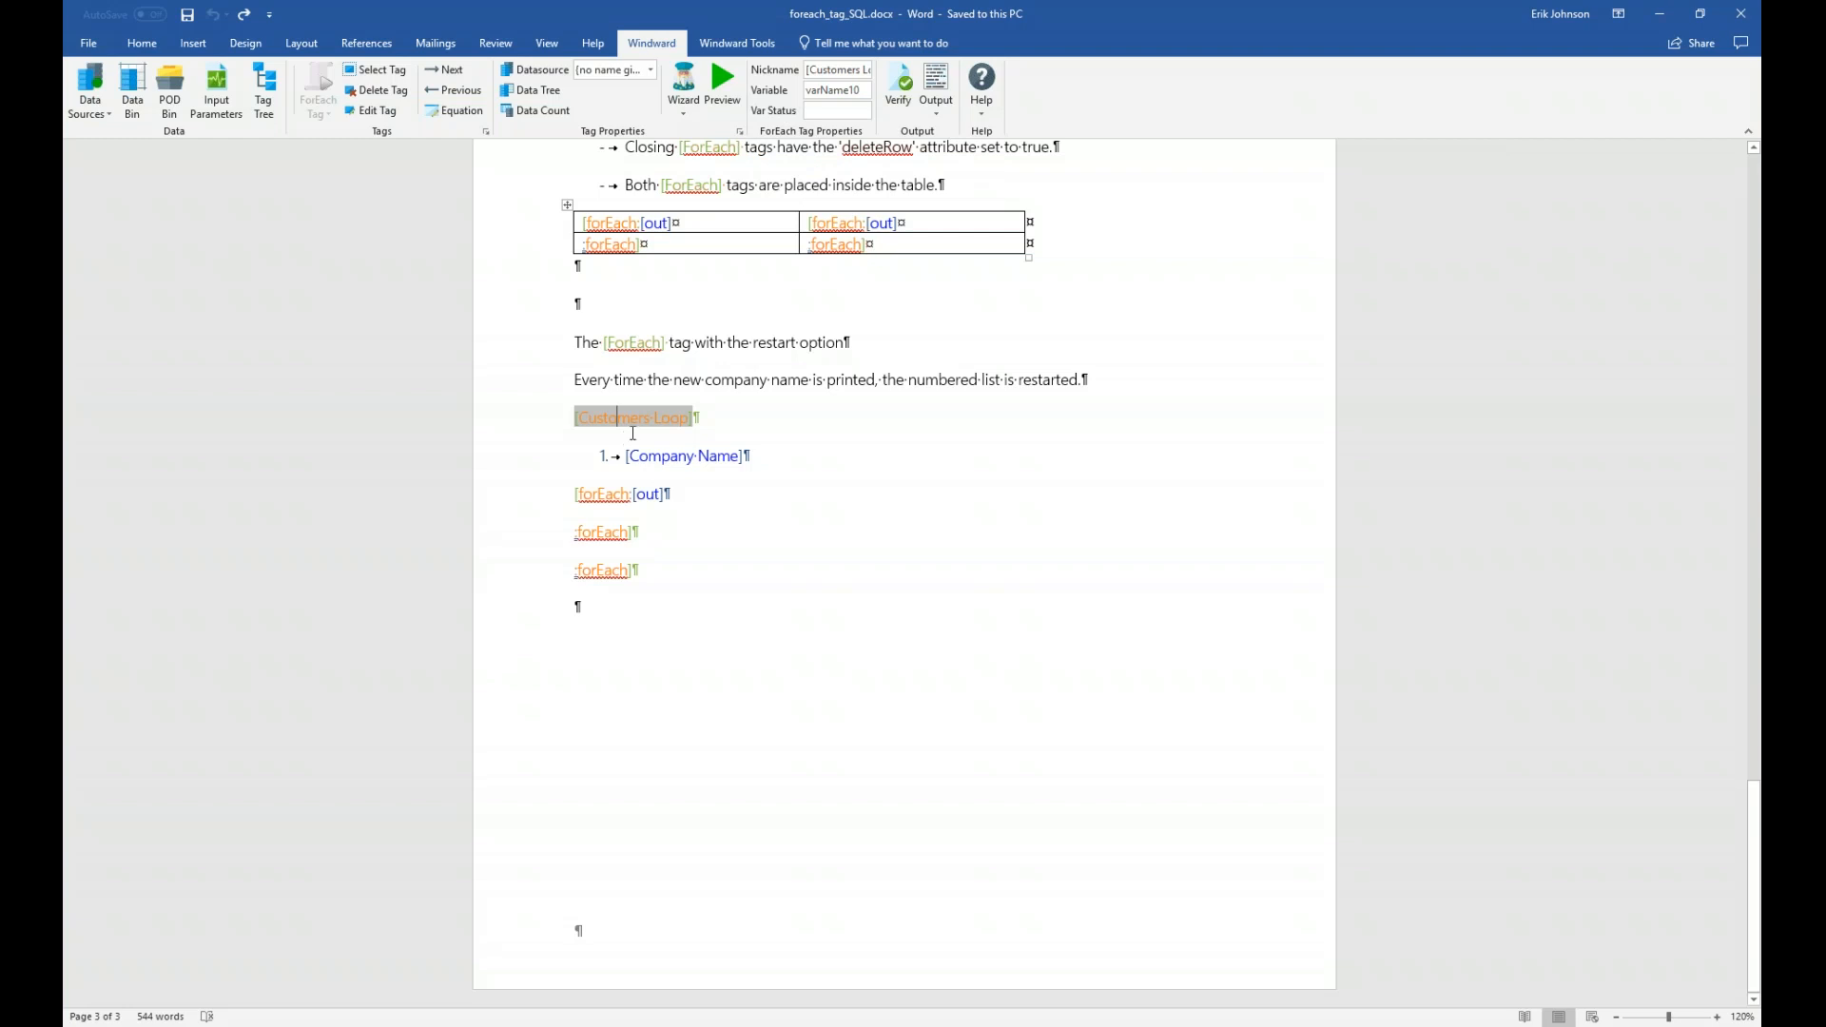
pyautogui.moveTo(687, 429)
# - Open the nested forEach tag's query in the SQL Select Wizard and collapse the returned columns to show its full filter condition
pyautogui.click(608, 497)
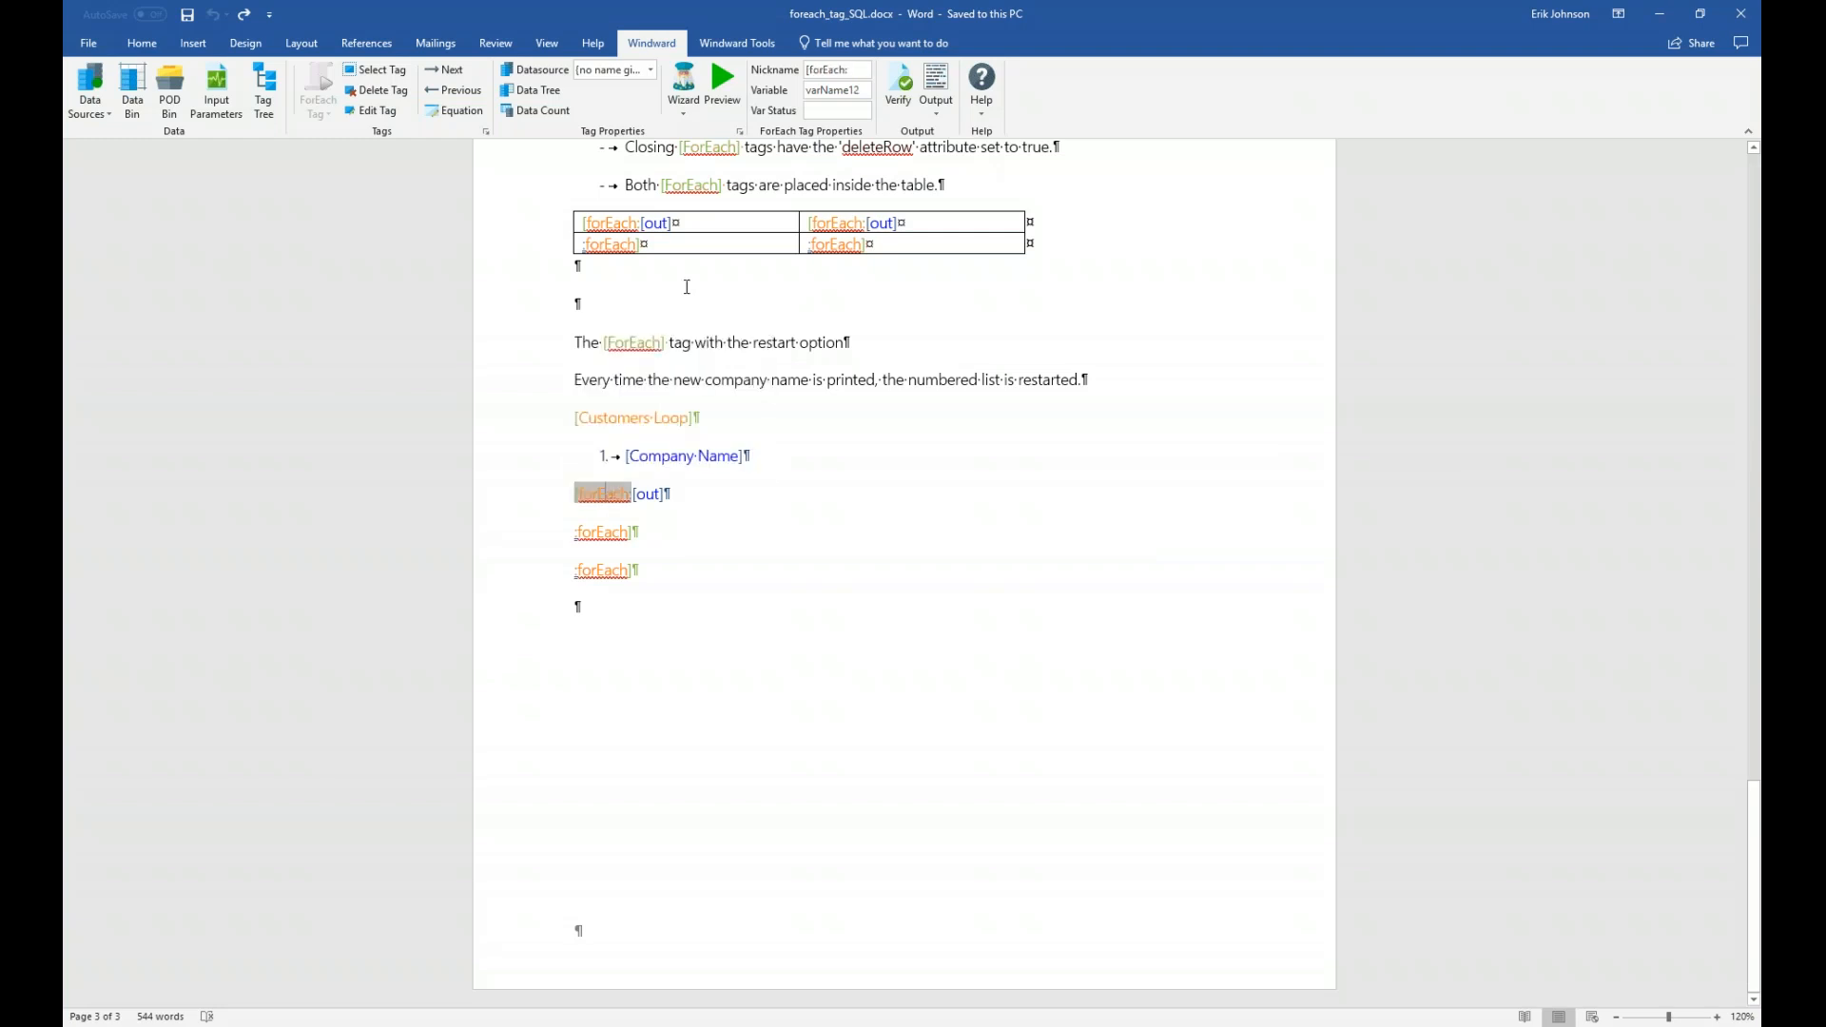
pyautogui.click(685, 84)
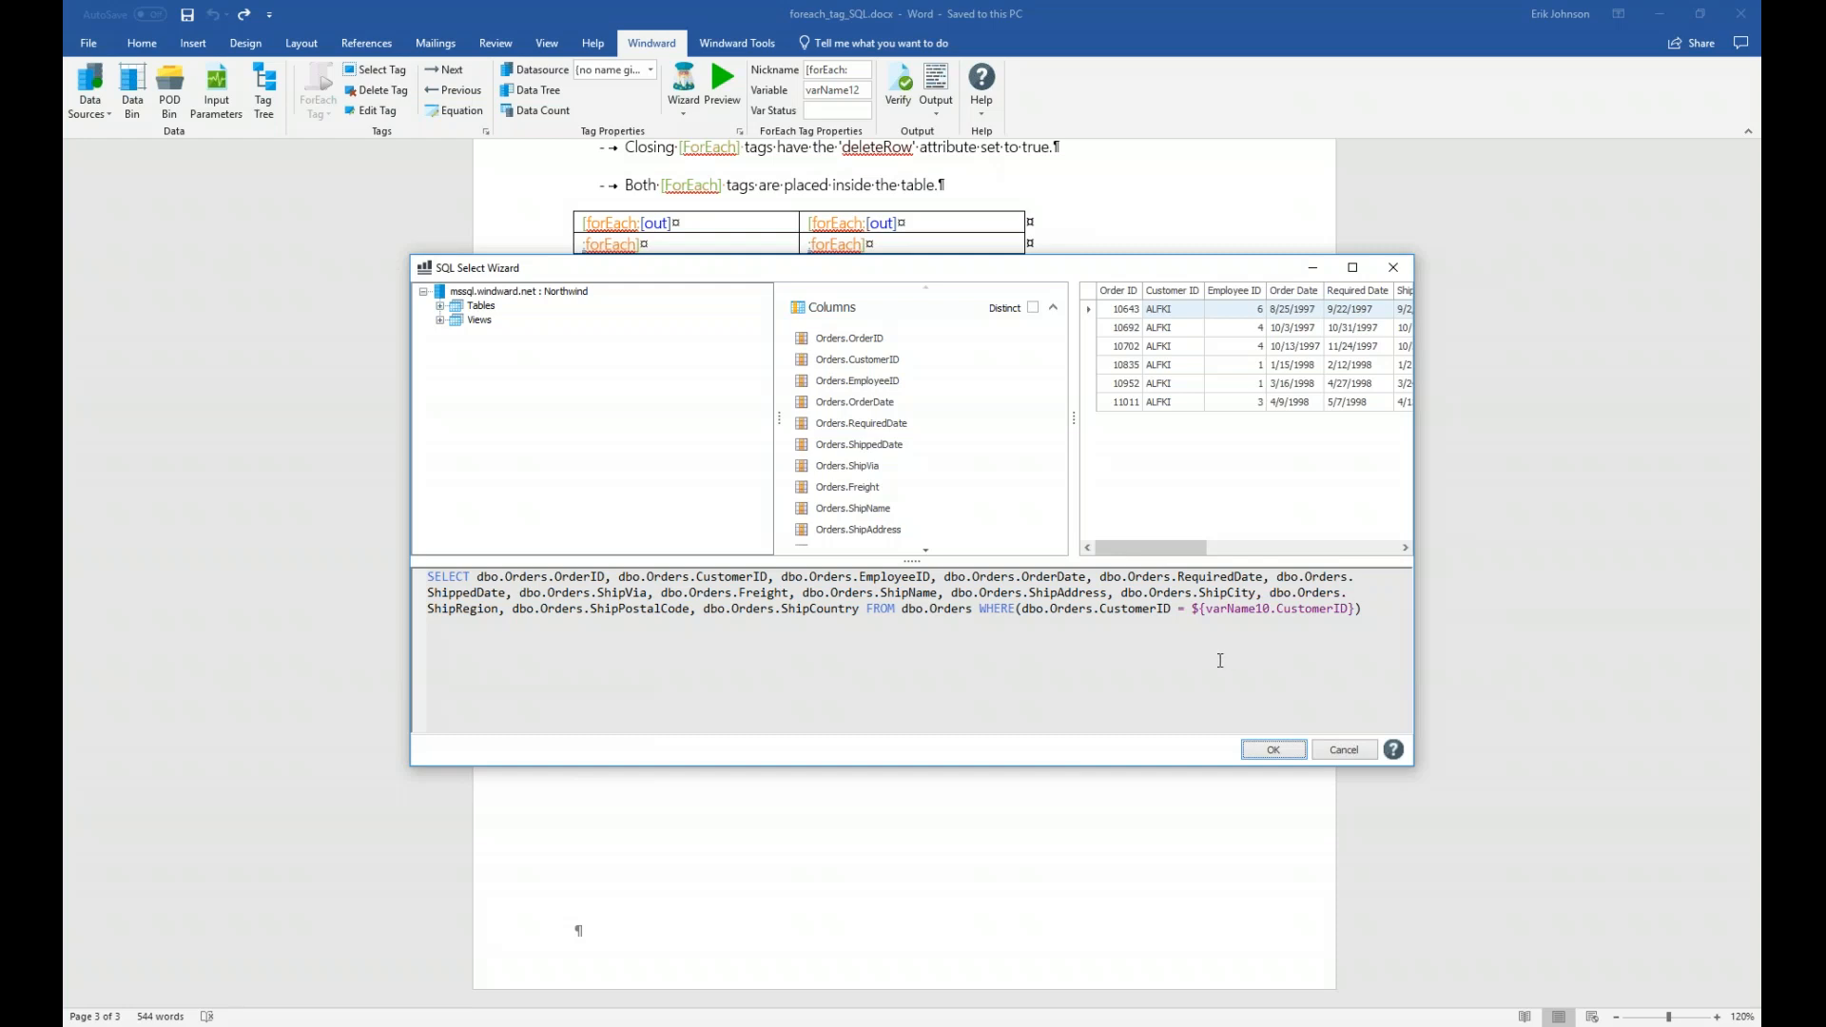
pyautogui.moveTo(779, 418); pyautogui.dragTo(690, 421)
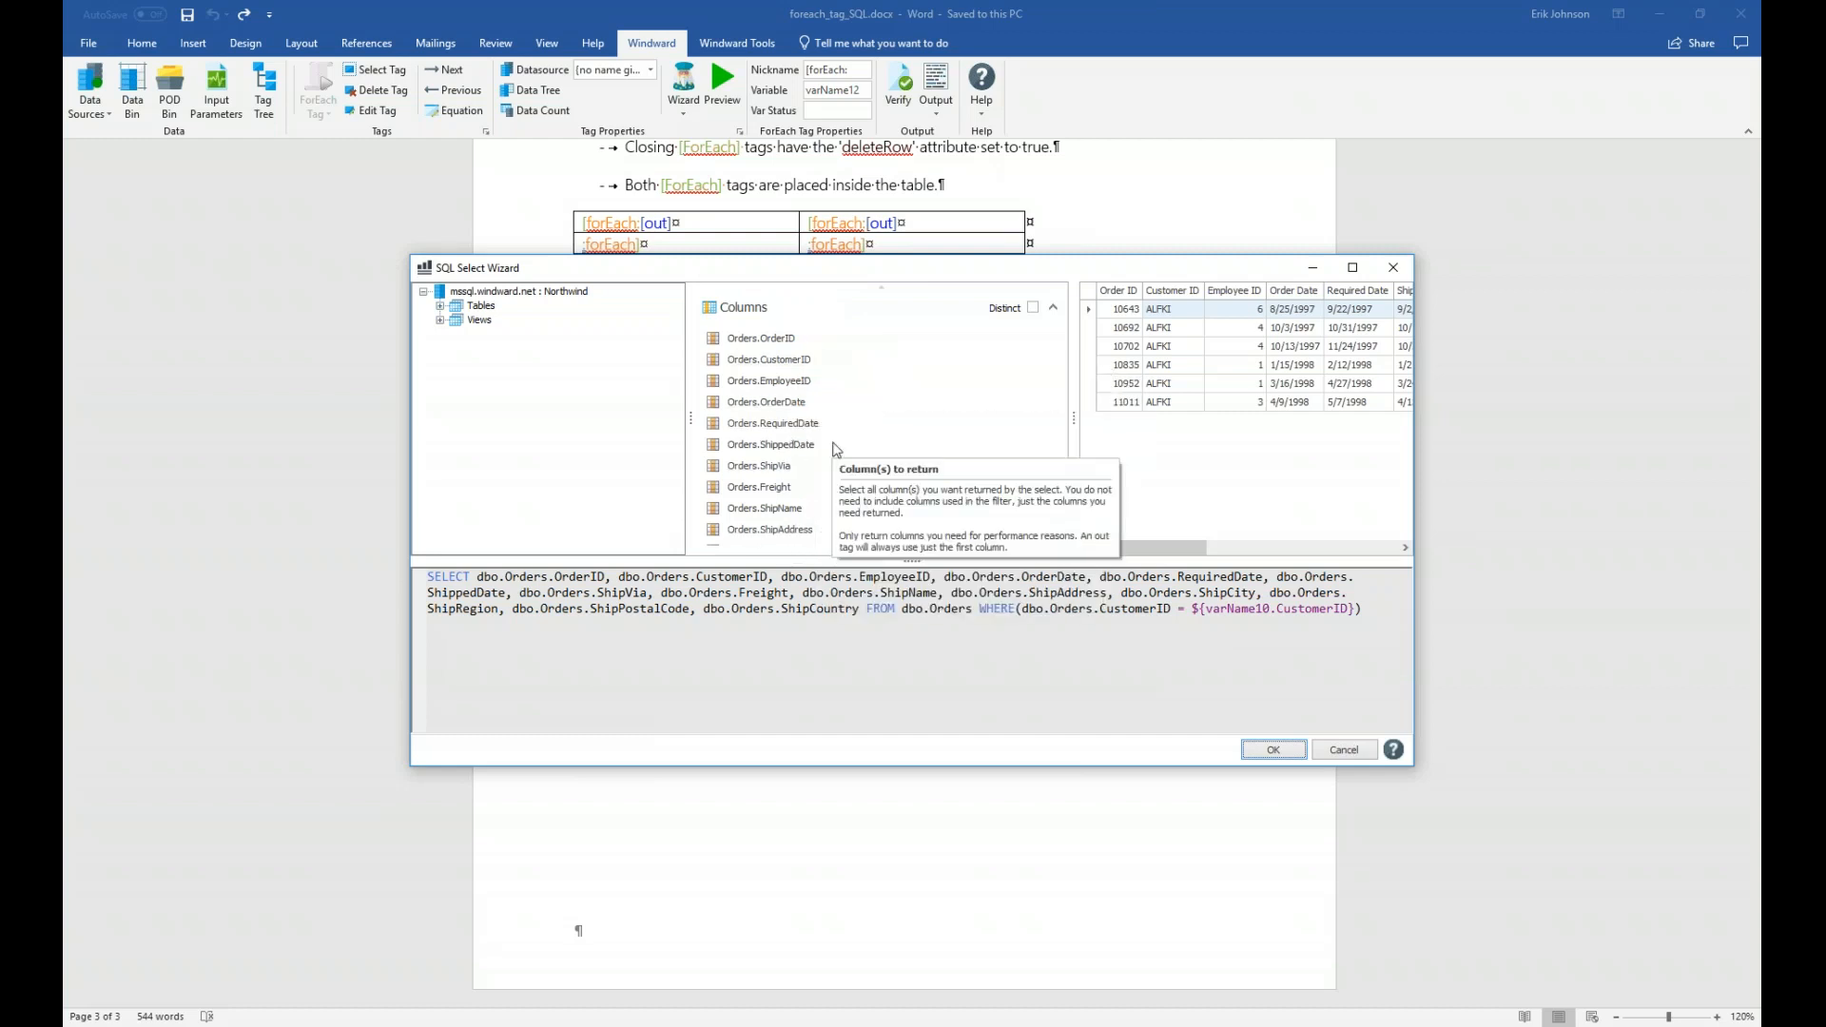
pyautogui.click(1053, 308)
pyautogui.moveTo(1046, 275); pyautogui.dragTo(1333, 574)
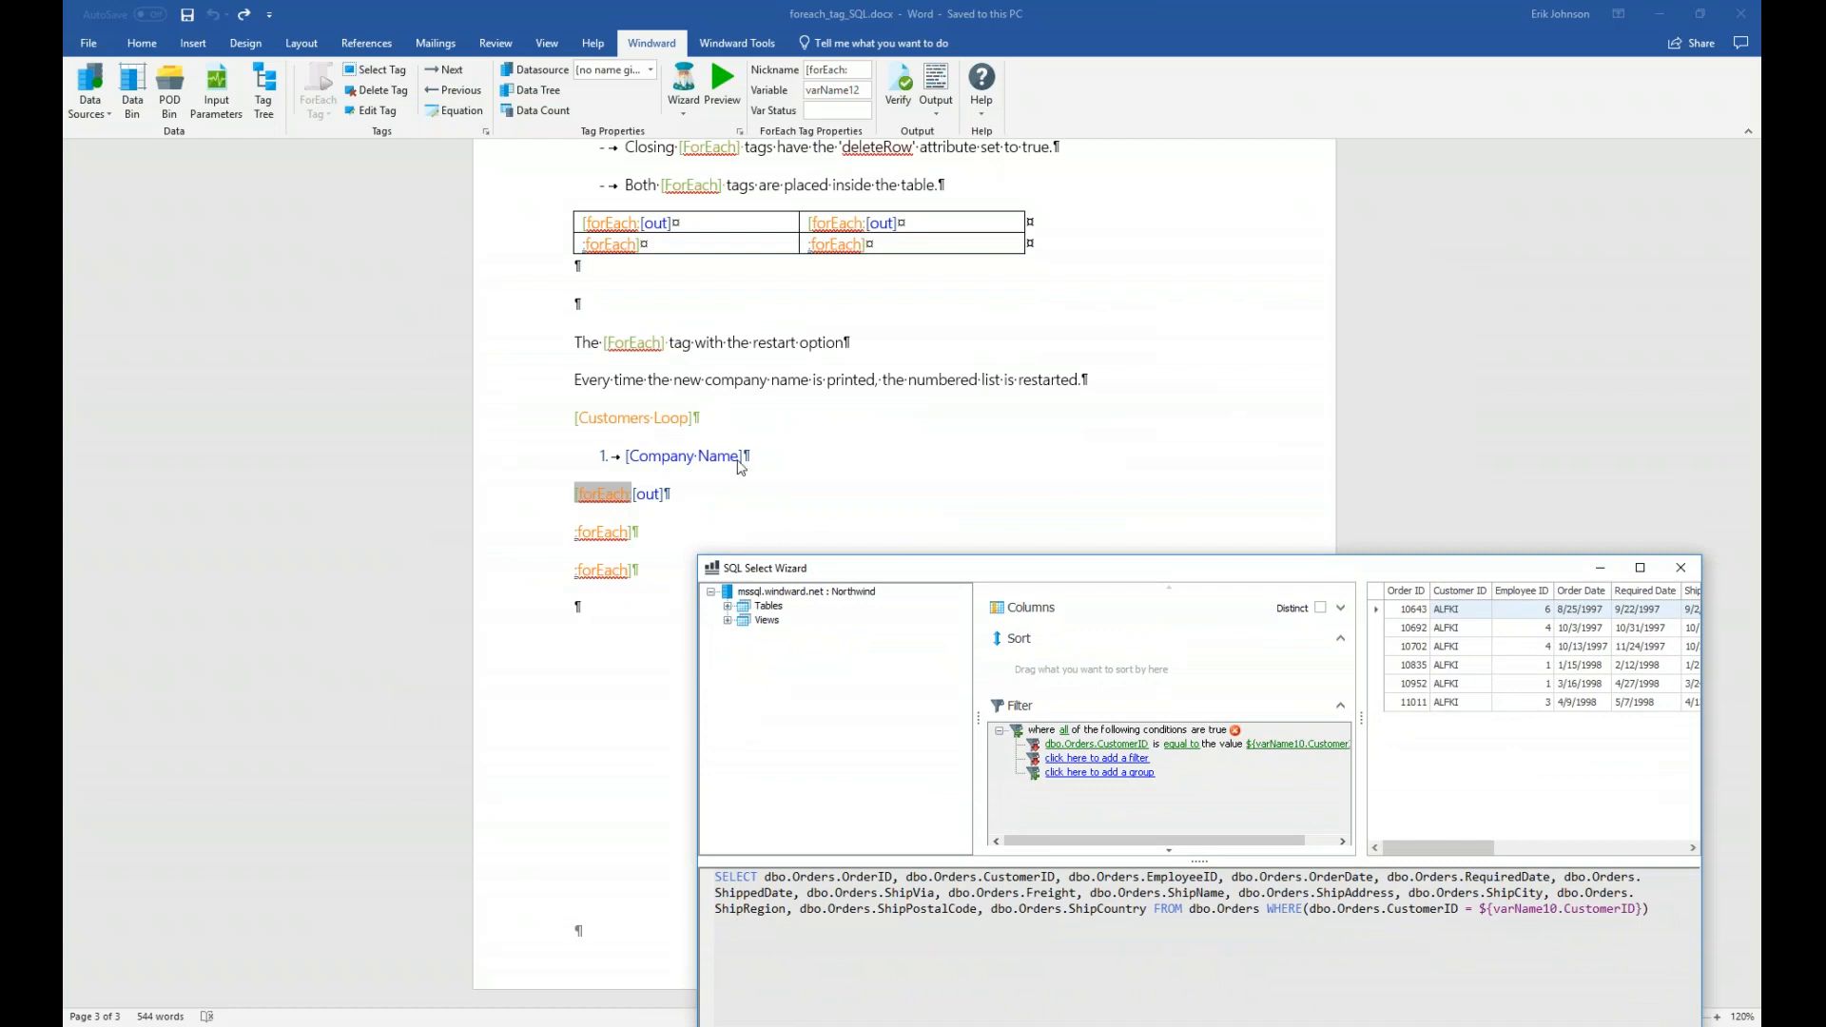
pyautogui.moveTo(989, 578); pyautogui.dragTo(963, 364)
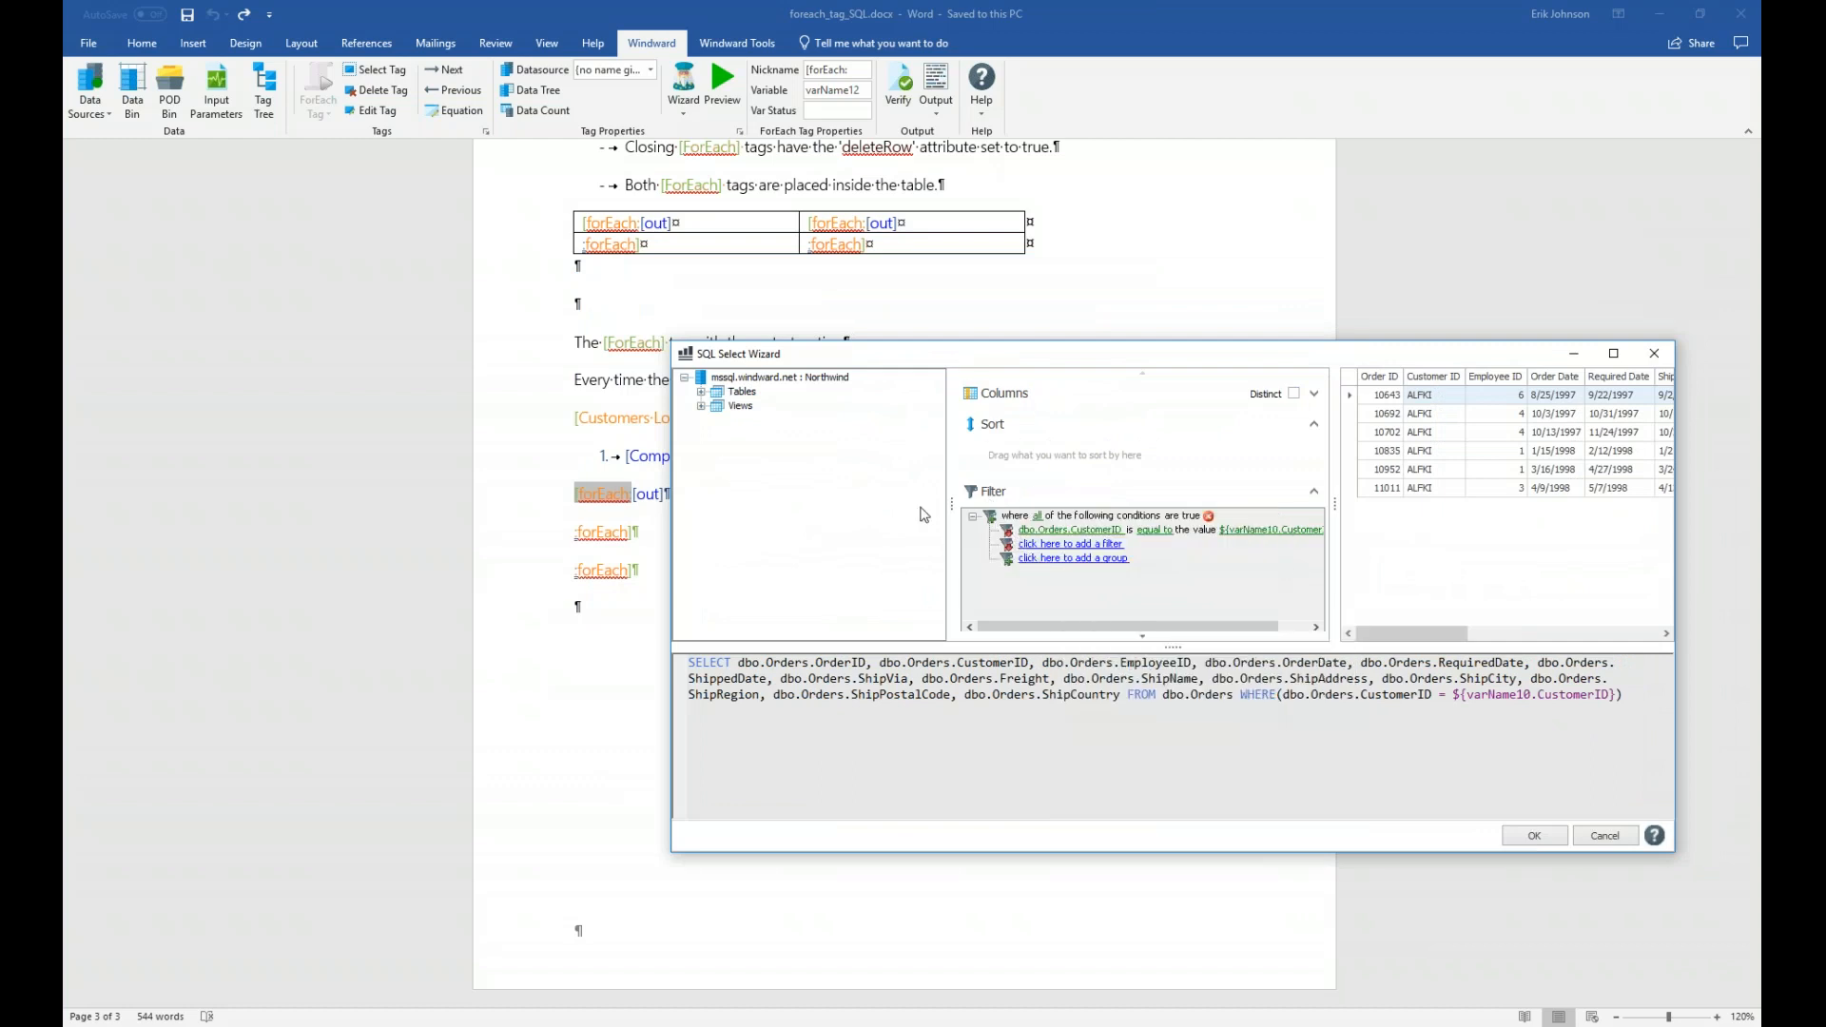
pyautogui.moveTo(951, 504); pyautogui.dragTo(901, 504)
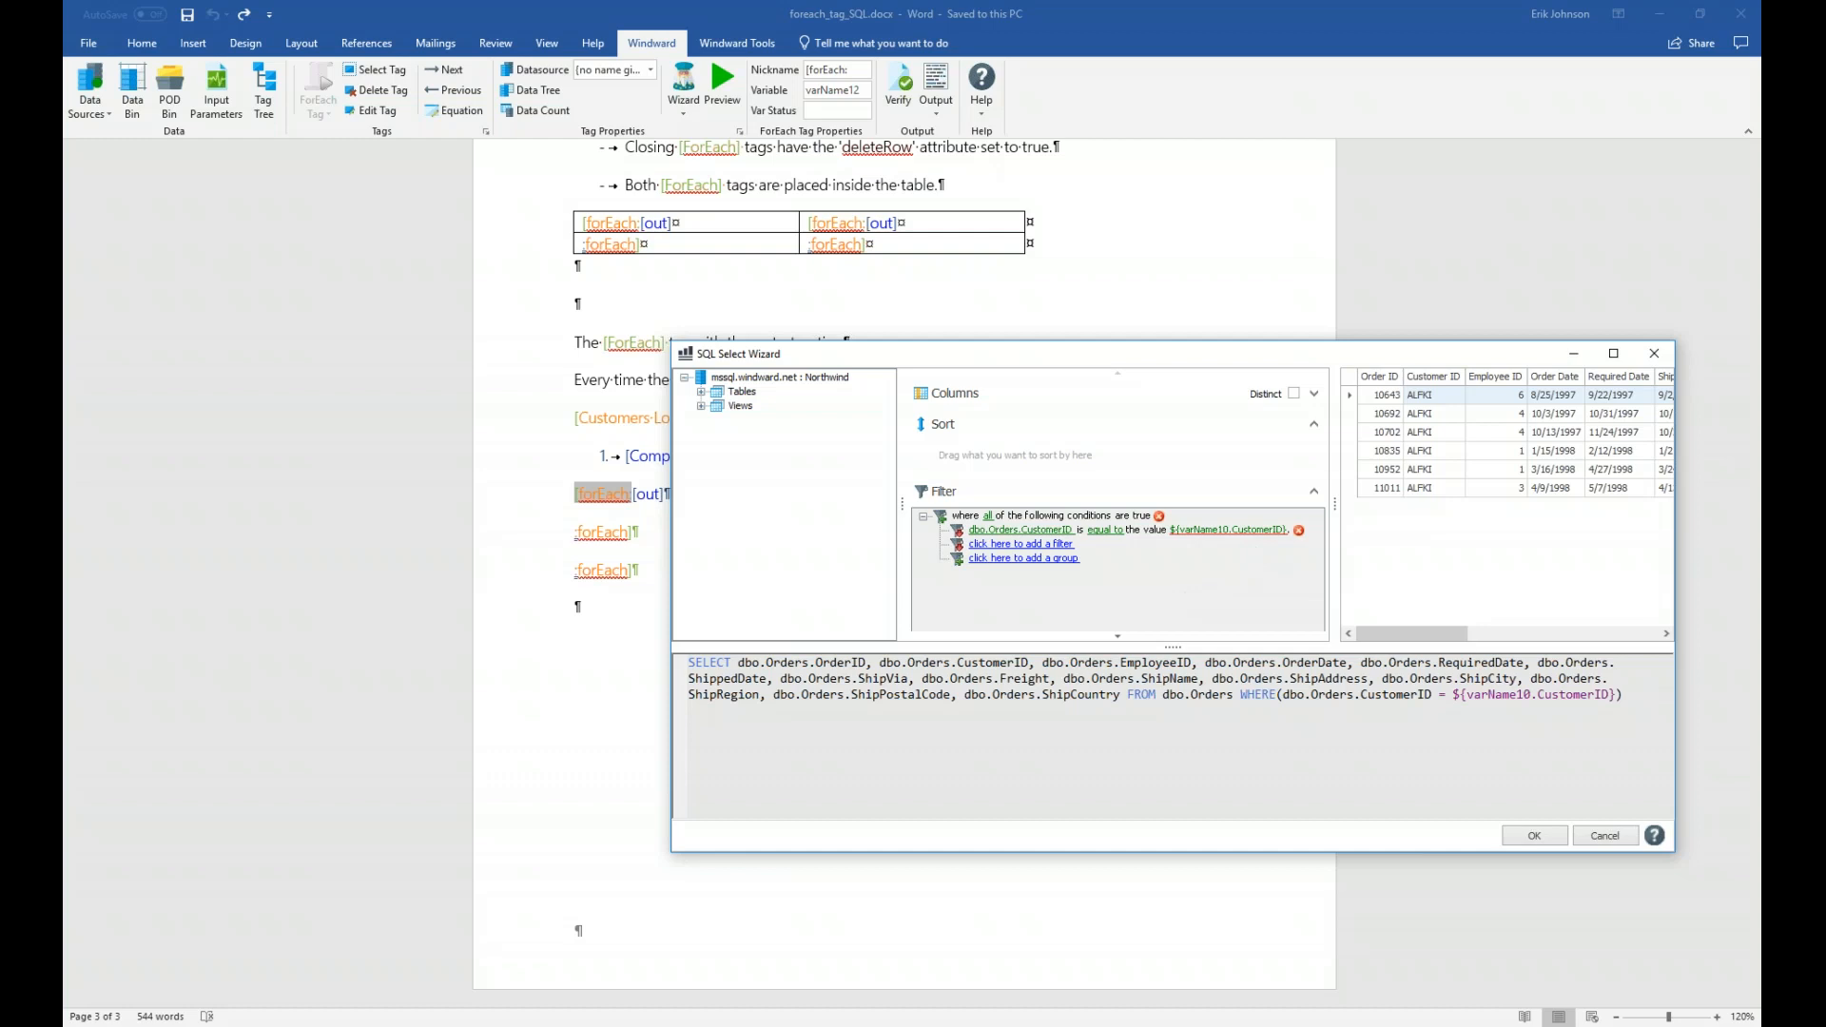
# - Set the comparison value of the dbo.Orders.CustomerID filter to the CustomerID field of varName10
pyautogui.click(1280, 531)
pyautogui.click(1306, 530)
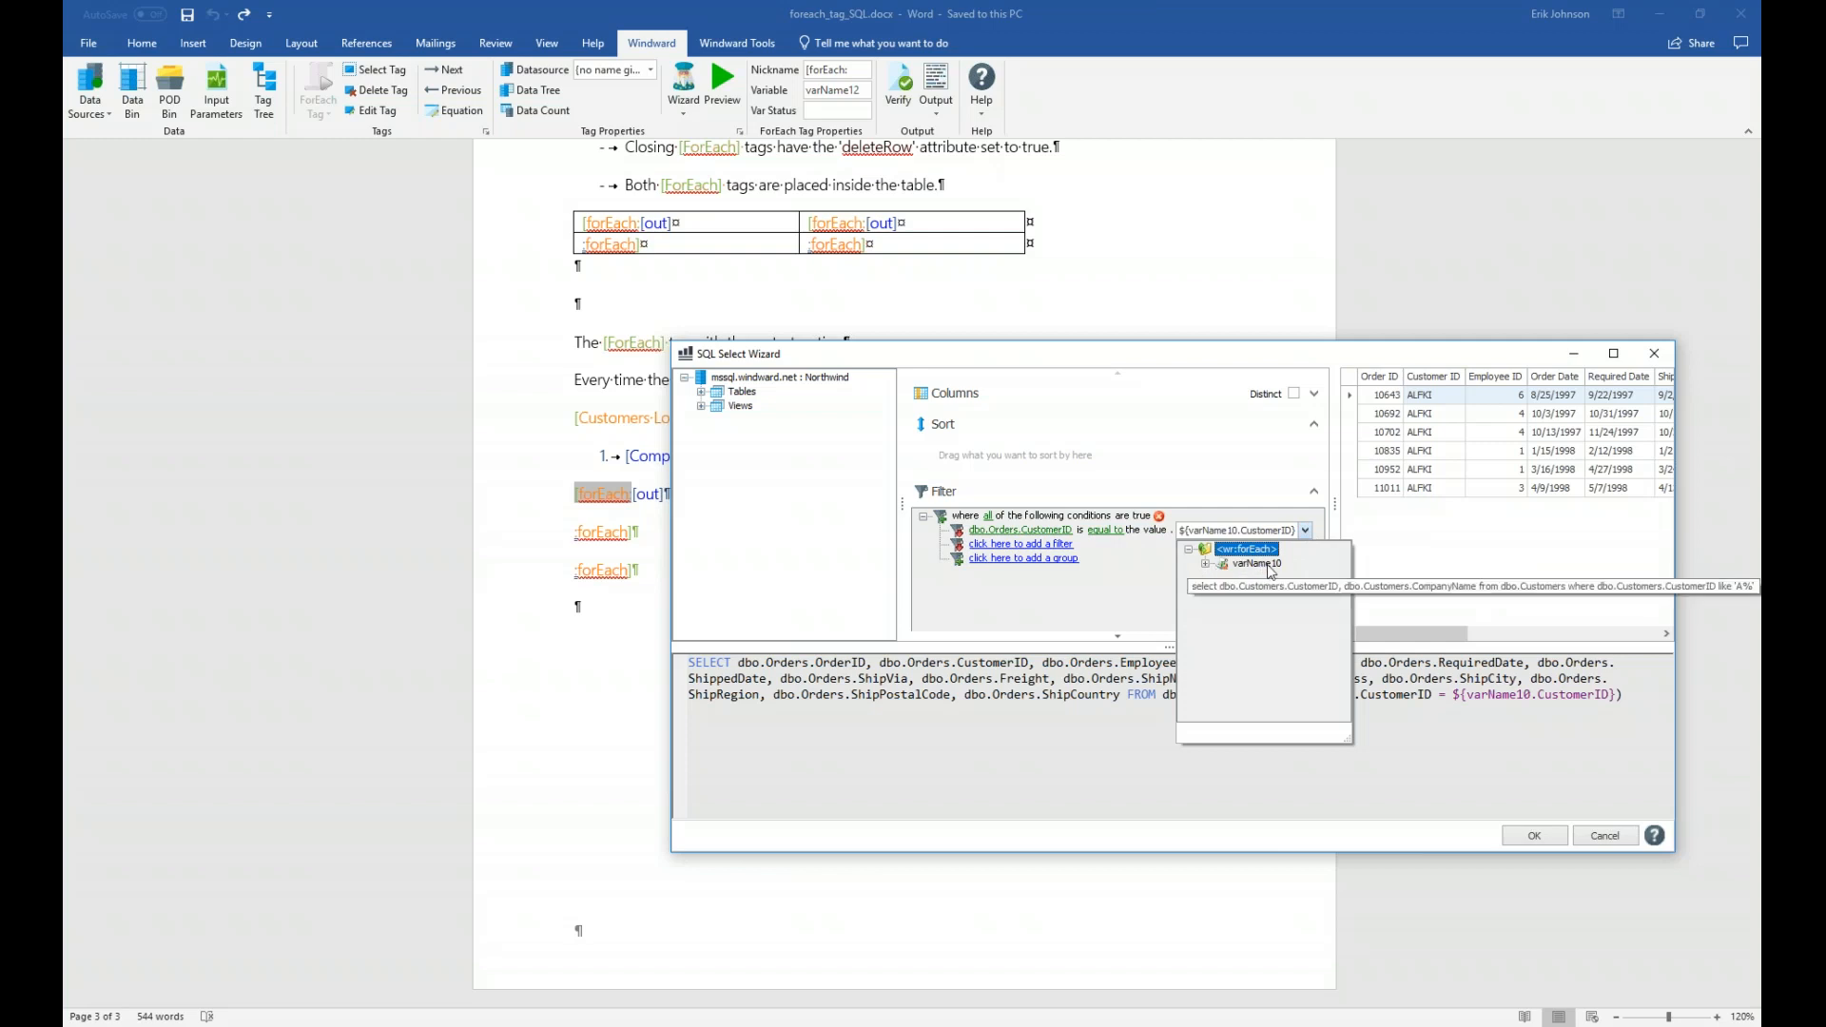
pyautogui.click(1206, 564)
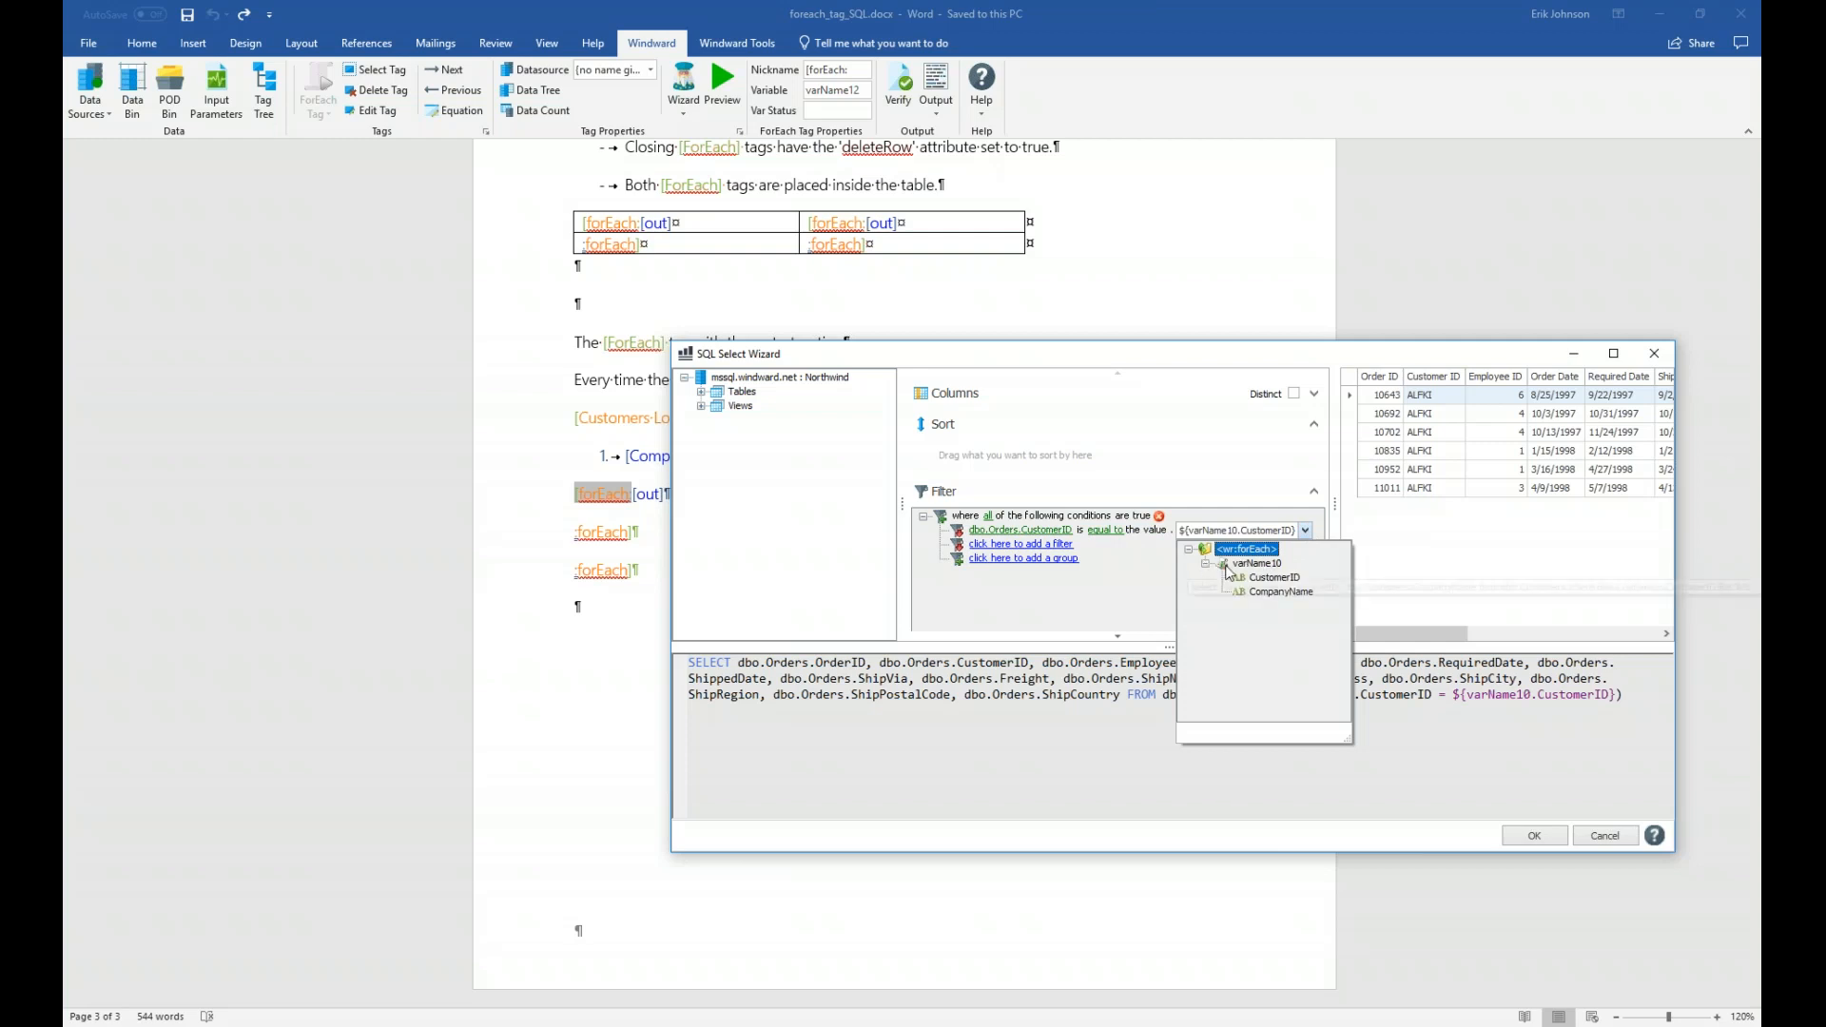
pyautogui.click(1290, 579)
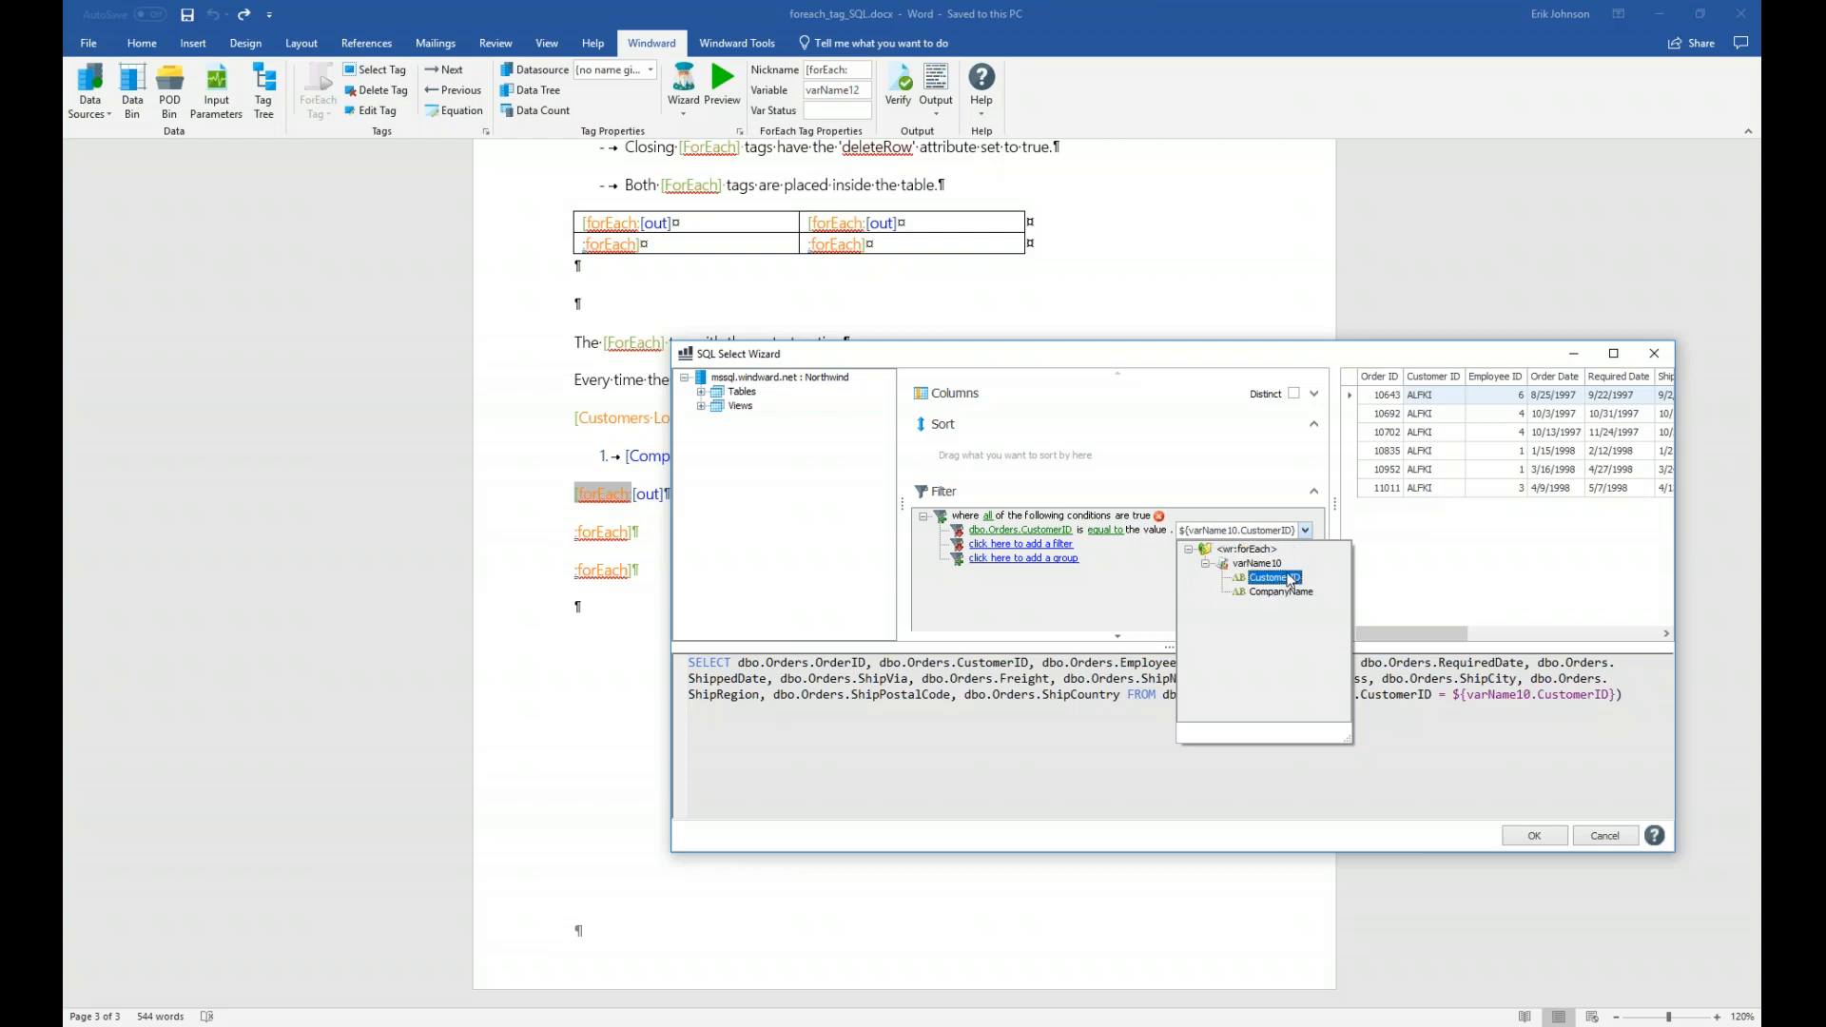
pyautogui.click(1290, 579)
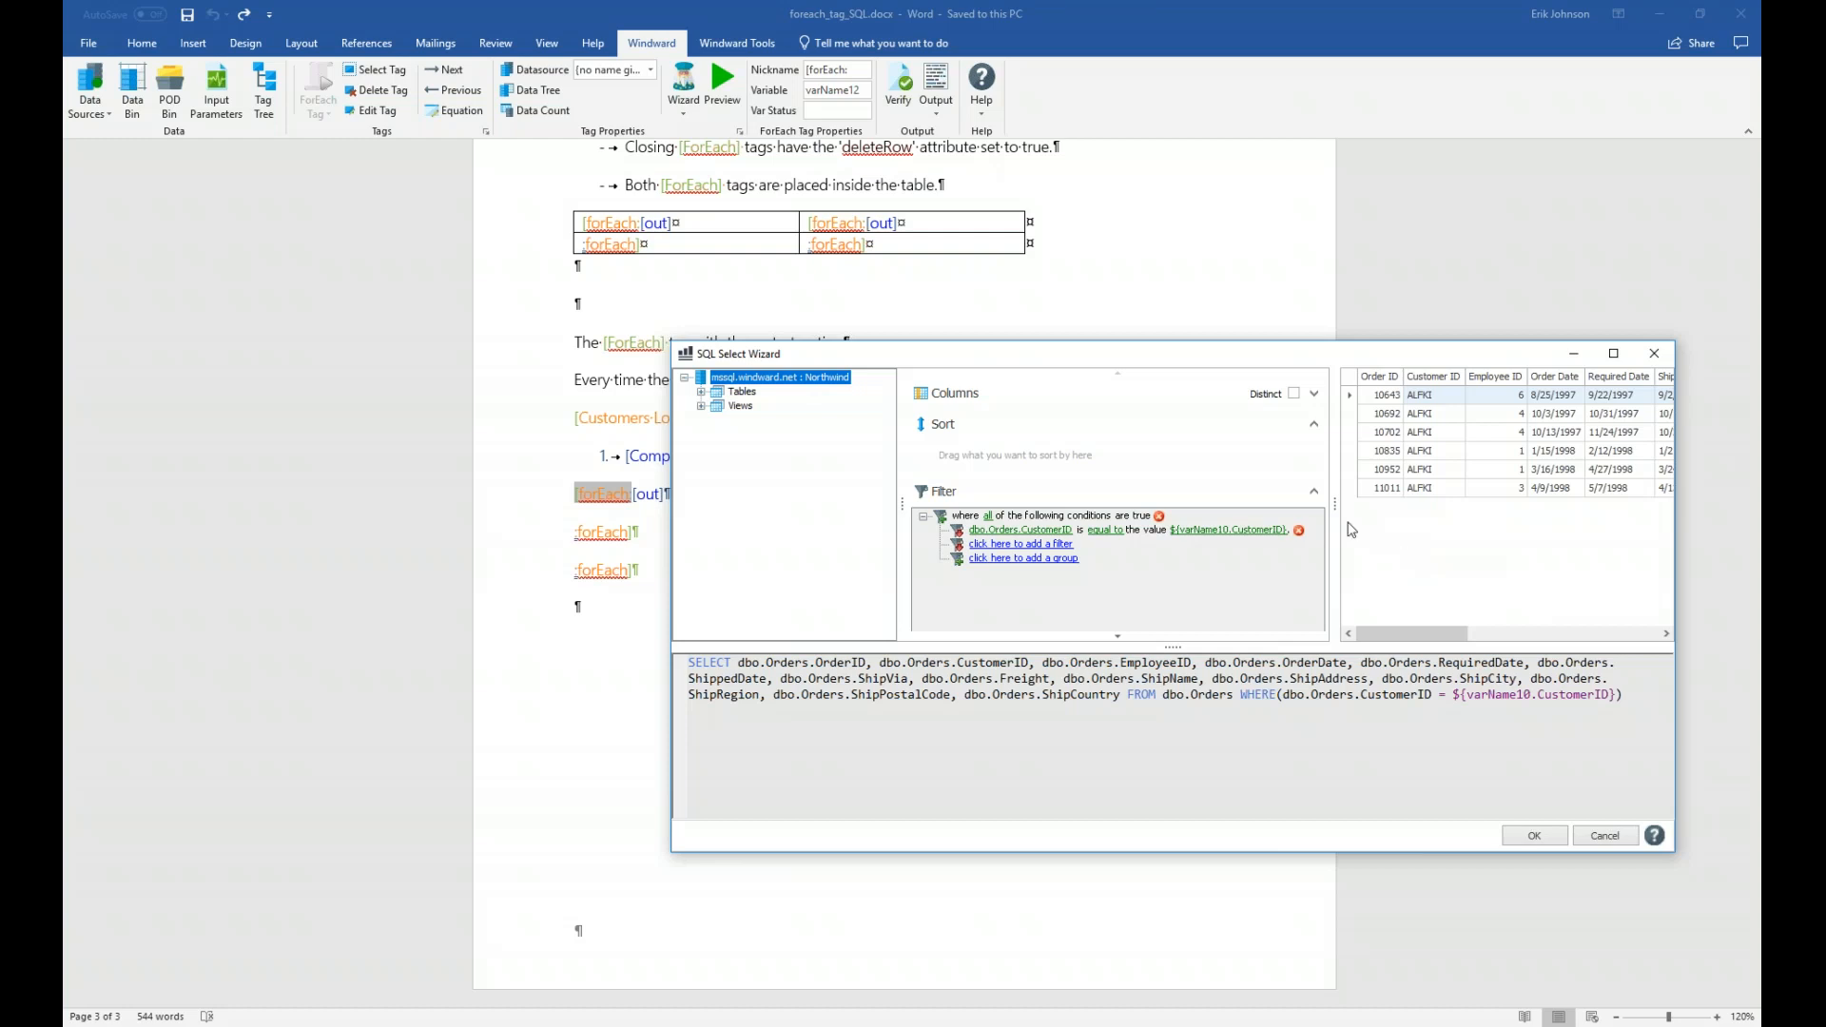
# - Review the CustomerID filter condition beside the returned order rows, and leave the SQL Select Wizard without saving
pyautogui.moveTo(1335, 506); pyautogui.dragTo(1276, 513)
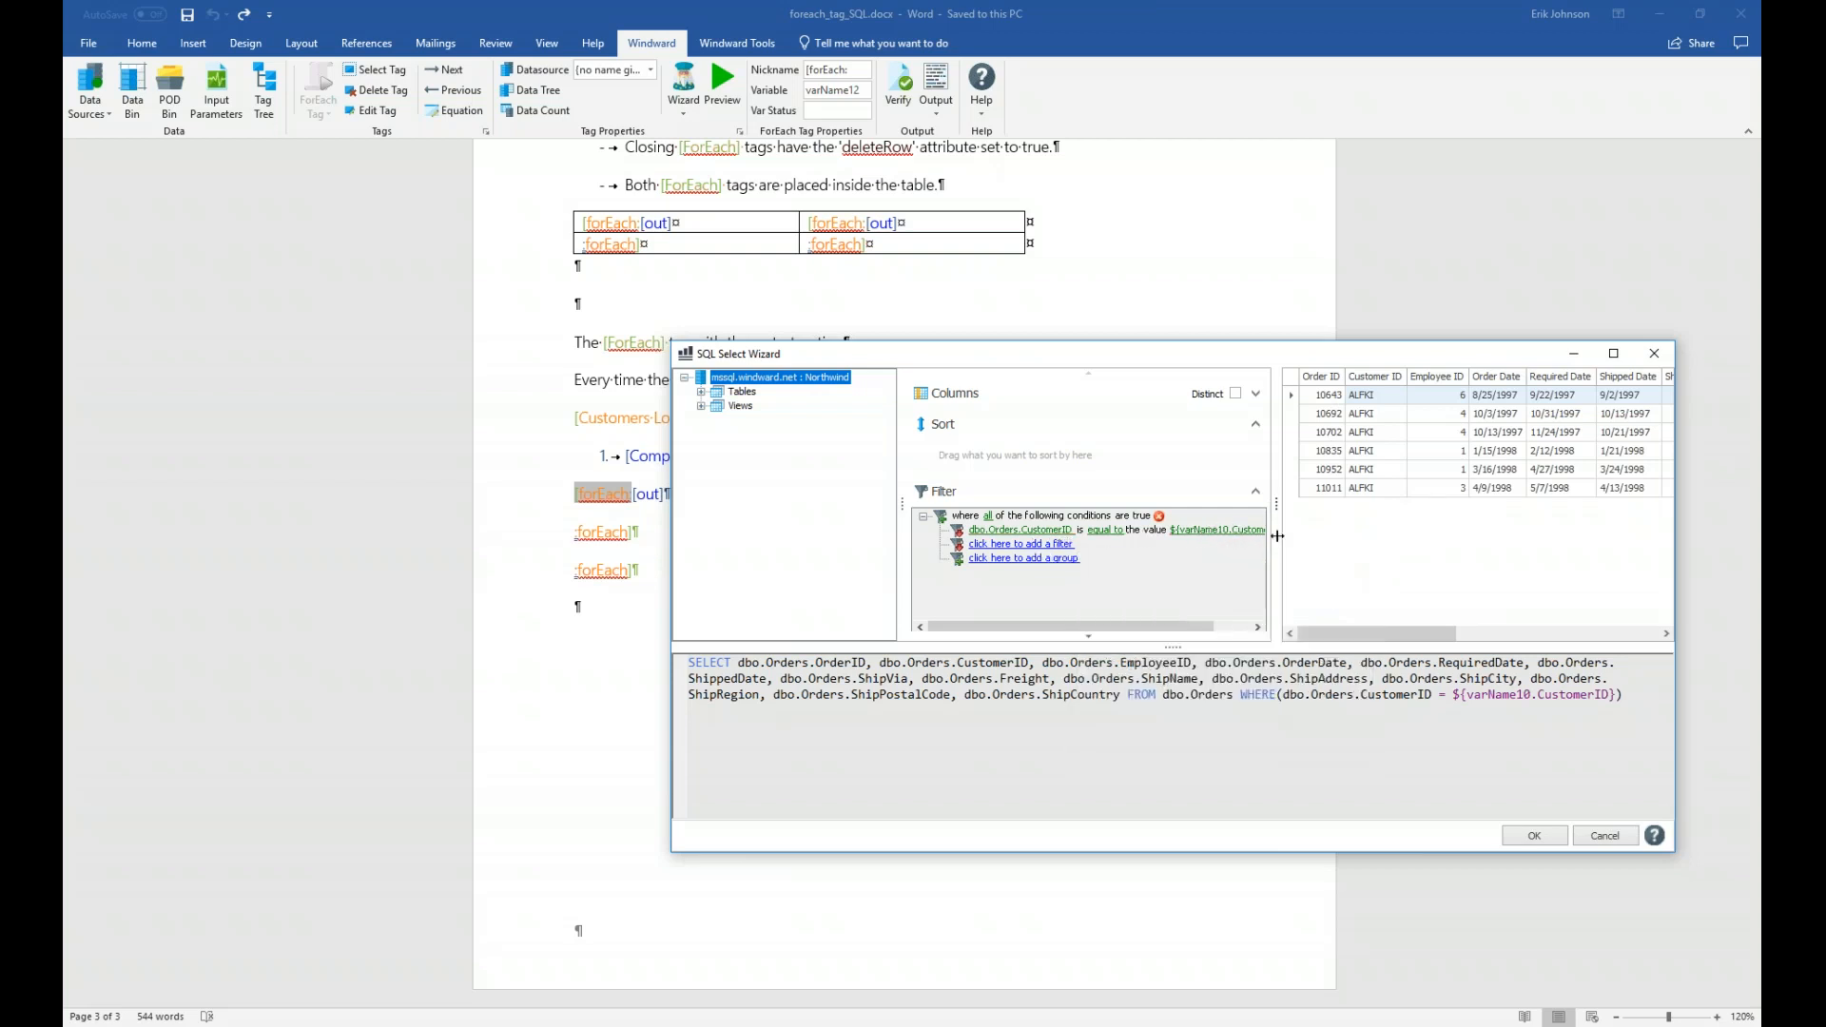
pyautogui.moveTo(1277, 512)
pyautogui.mouseDown()
pyautogui.moveTo(1345, 511)
pyautogui.moveTo(1323, 513)
pyautogui.mouseUp()
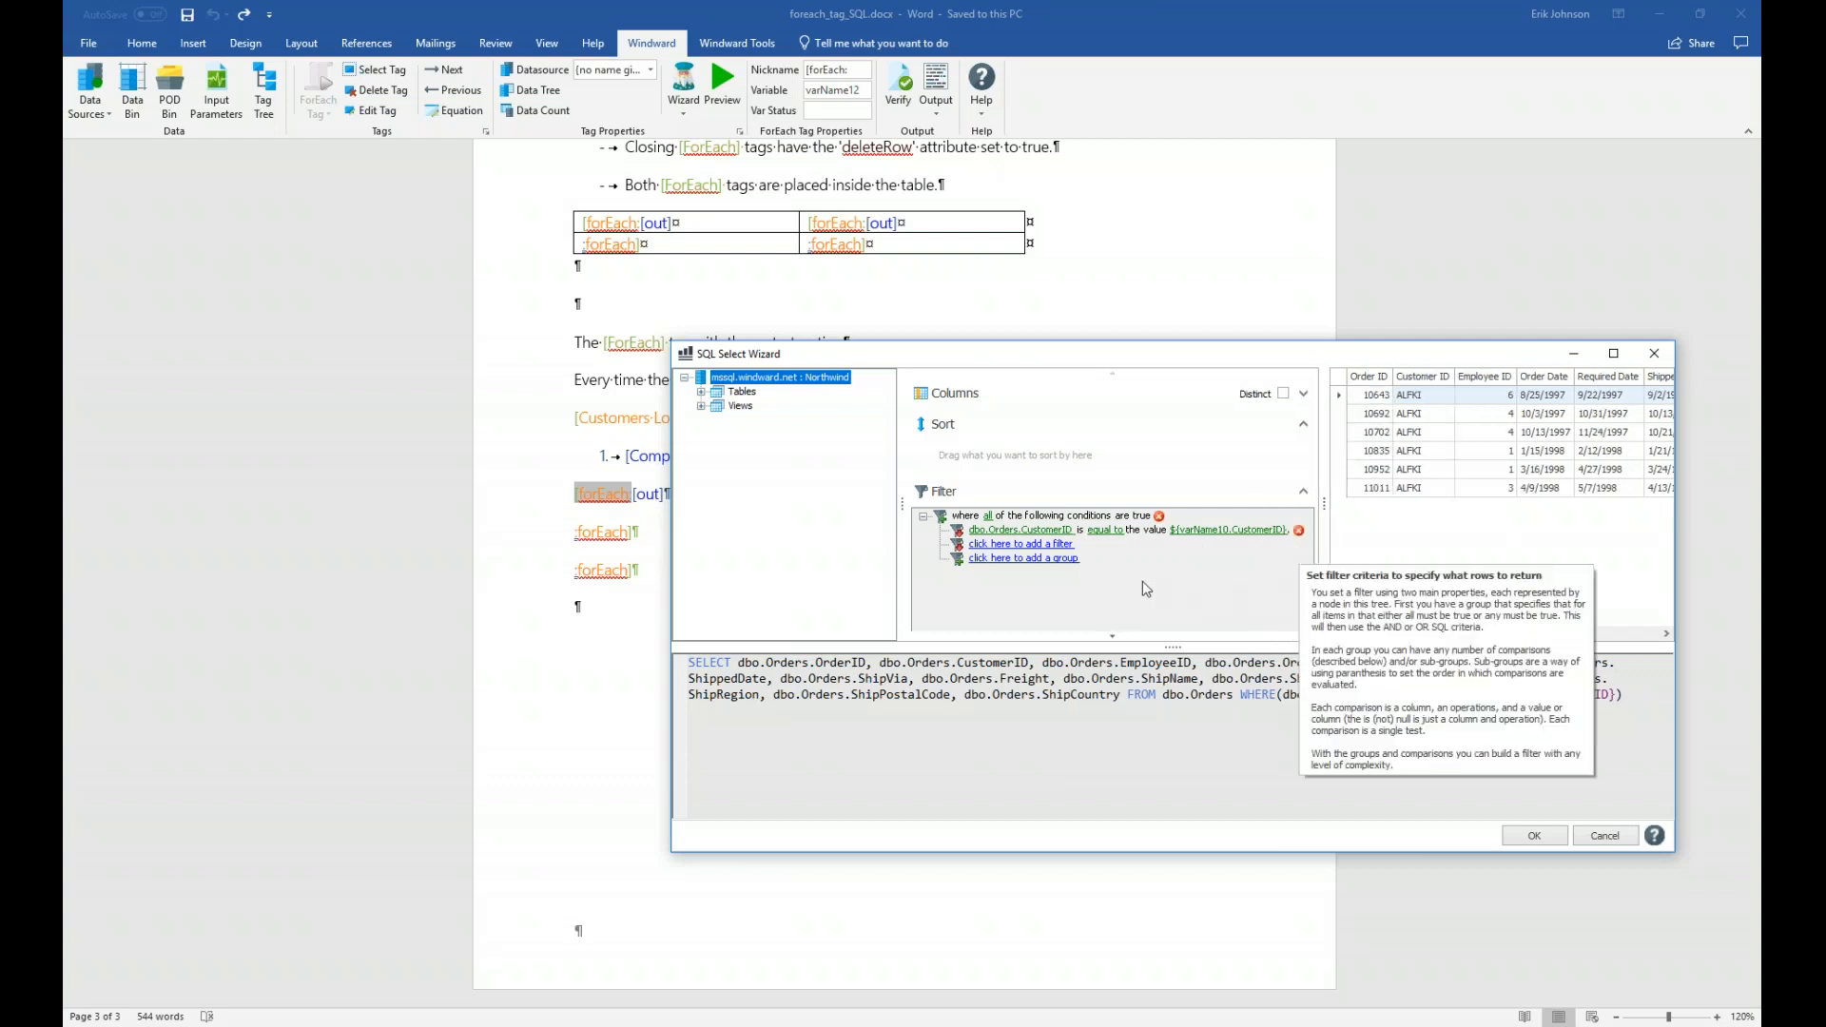
pyautogui.click(1605, 836)
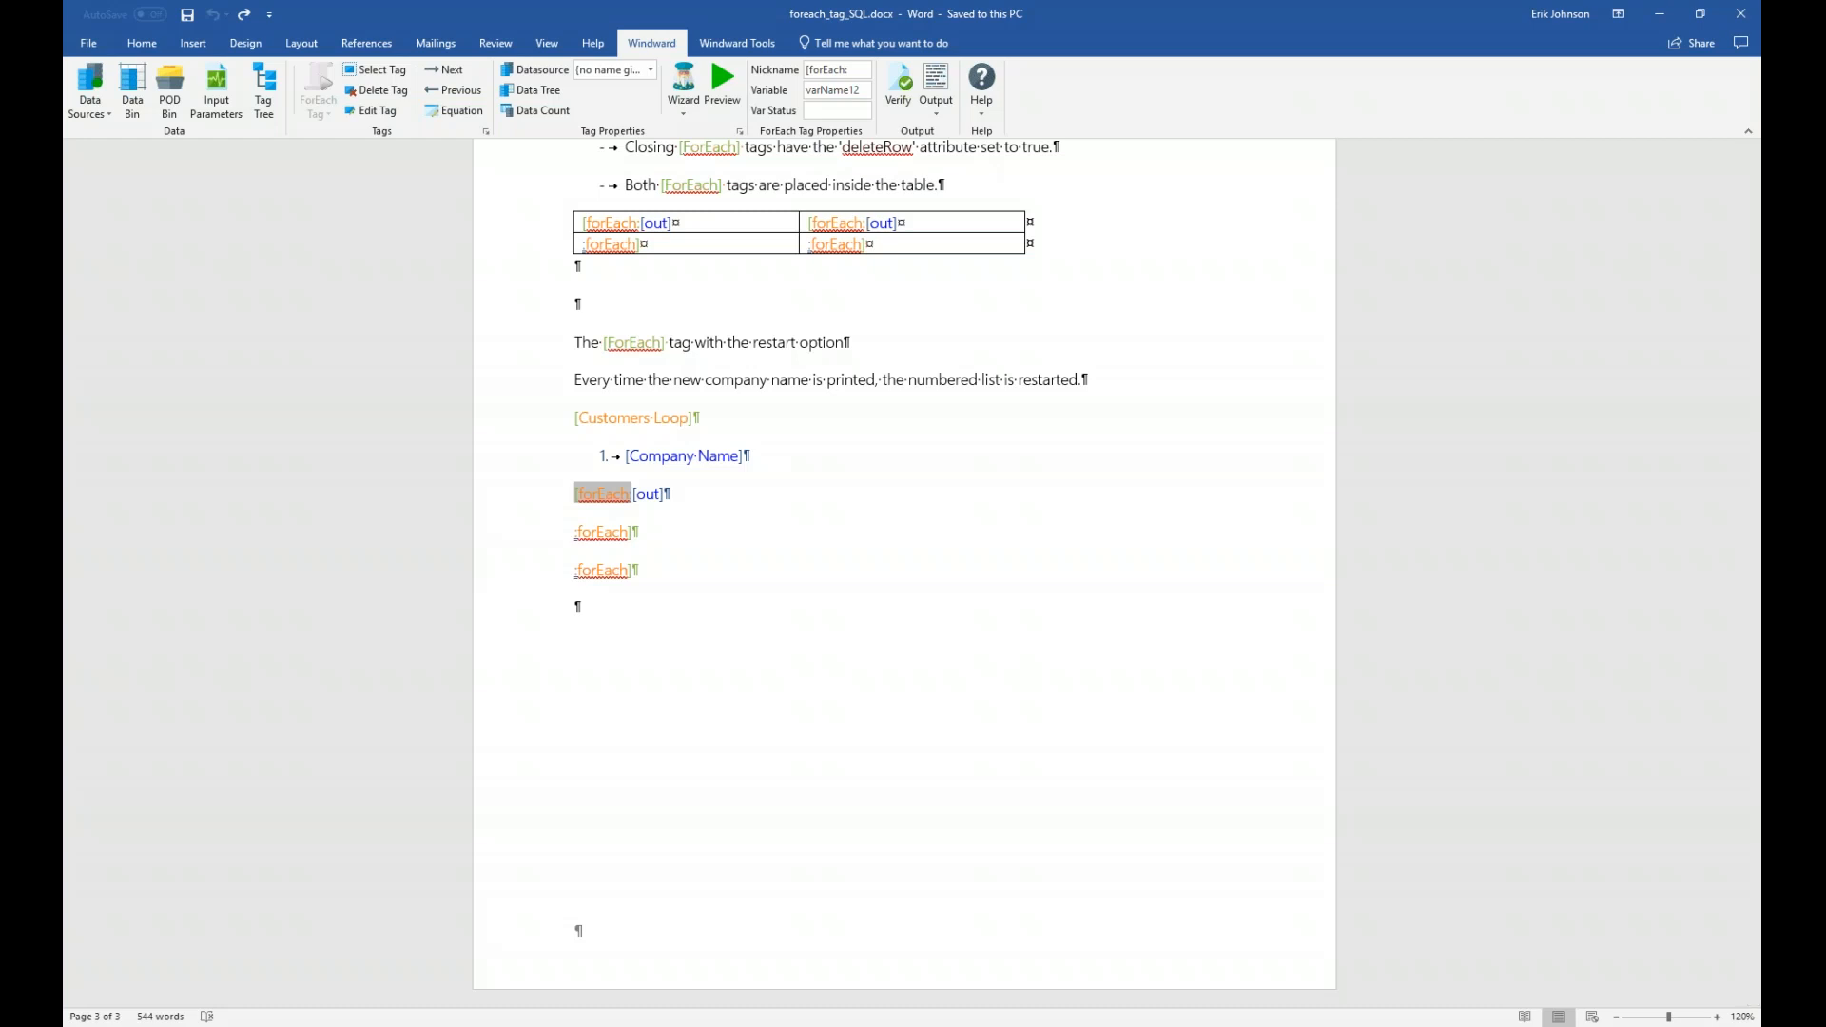
# - Generate the report output, place it side by side with the template and go to its restart option section
pyautogui.click(897, 86)
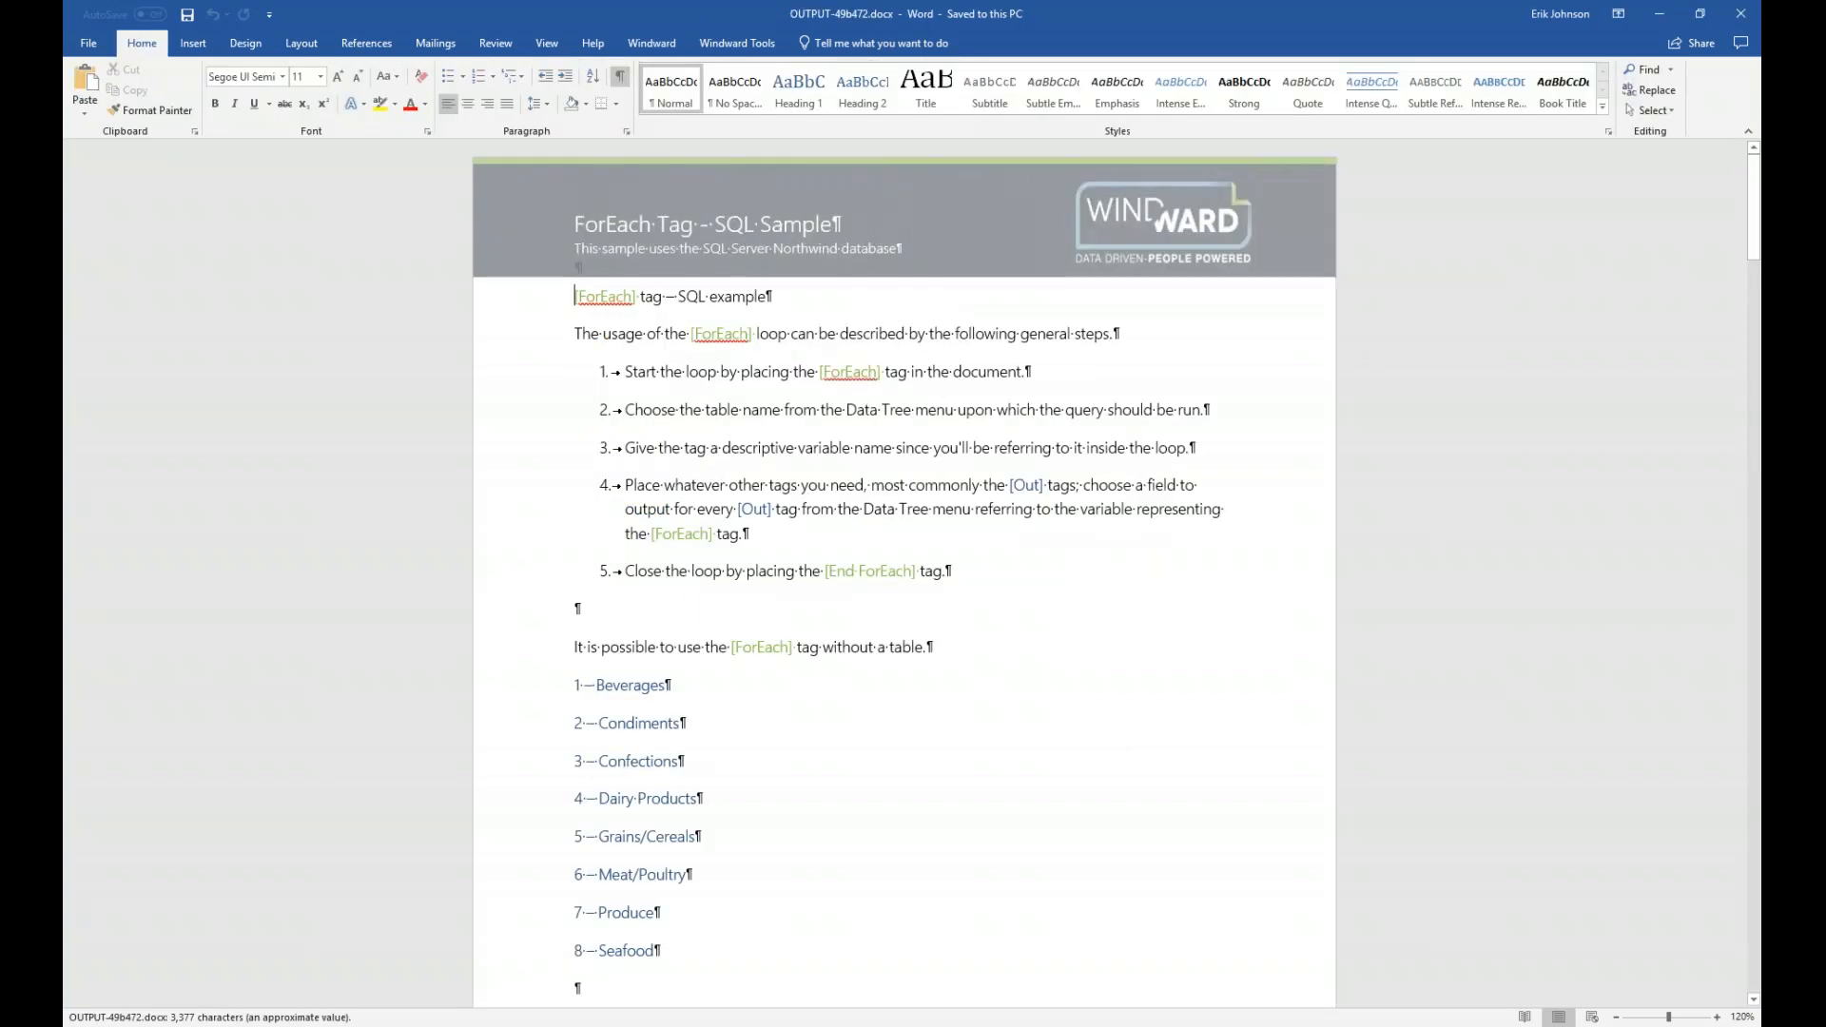
pyautogui.press('super+Right')
pyautogui.press('Return')
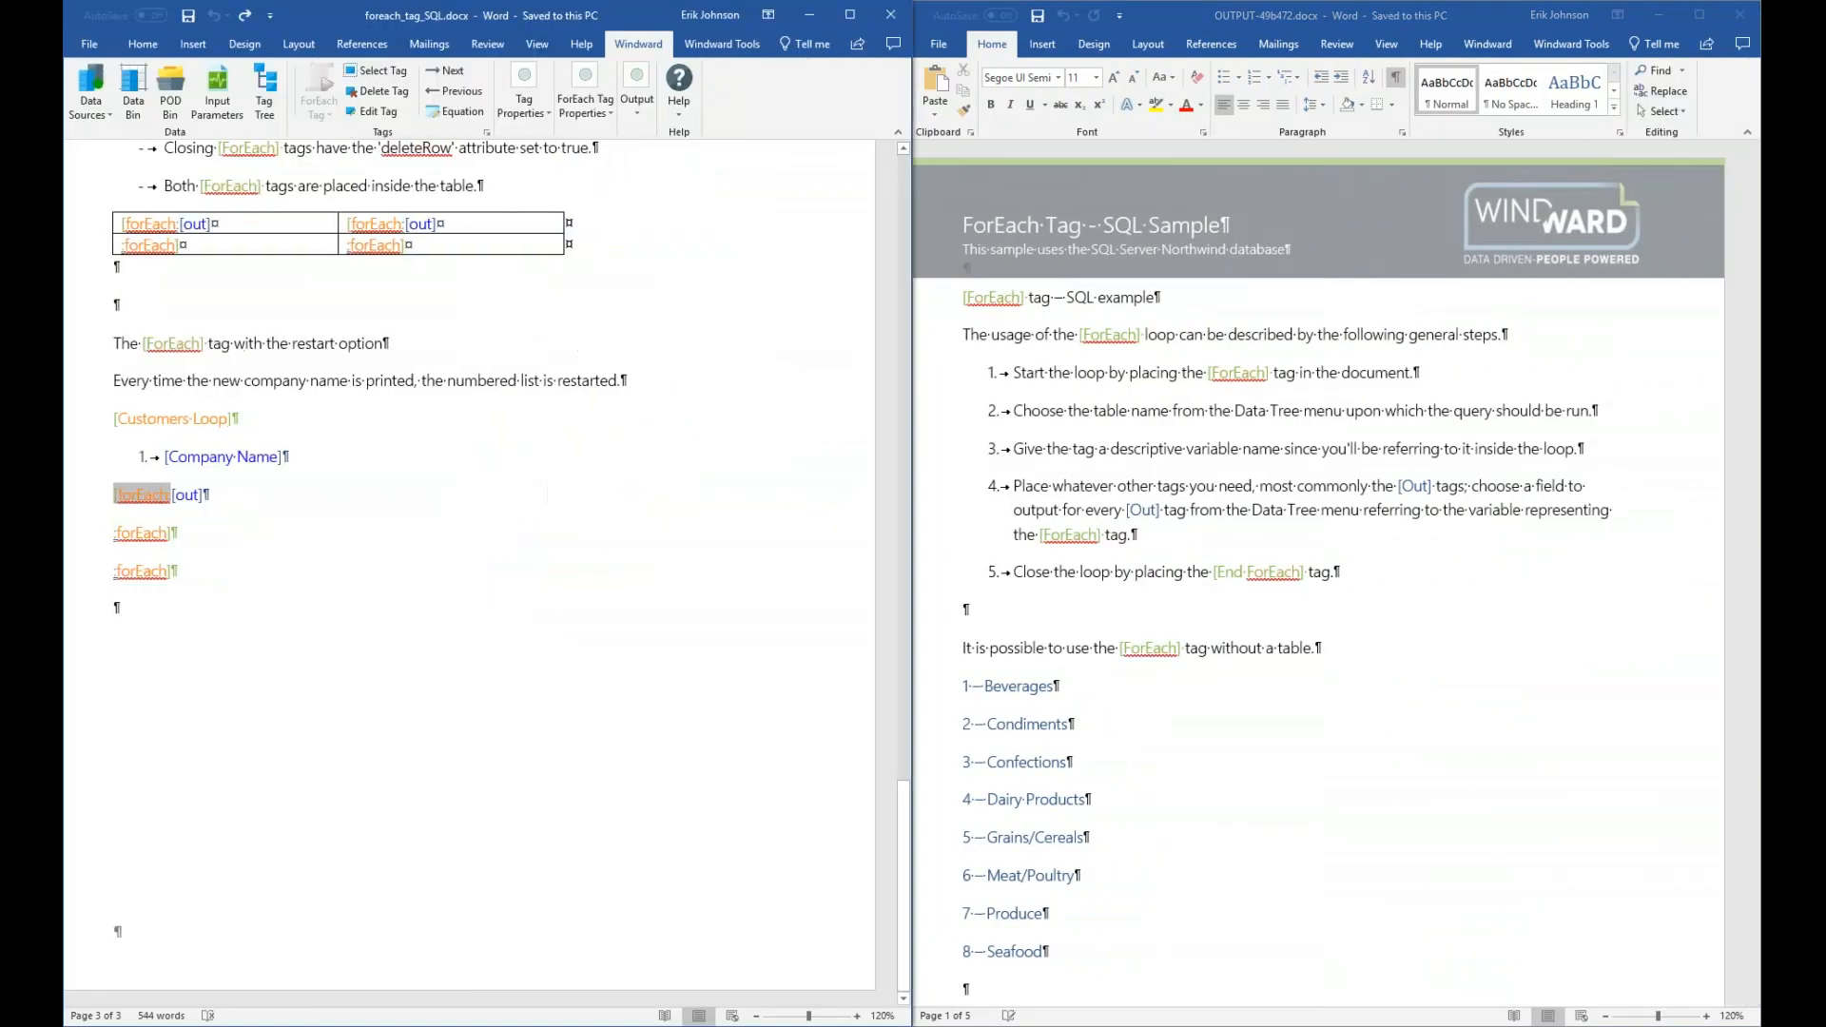
pyautogui.scroll(-15, 1346, 547)
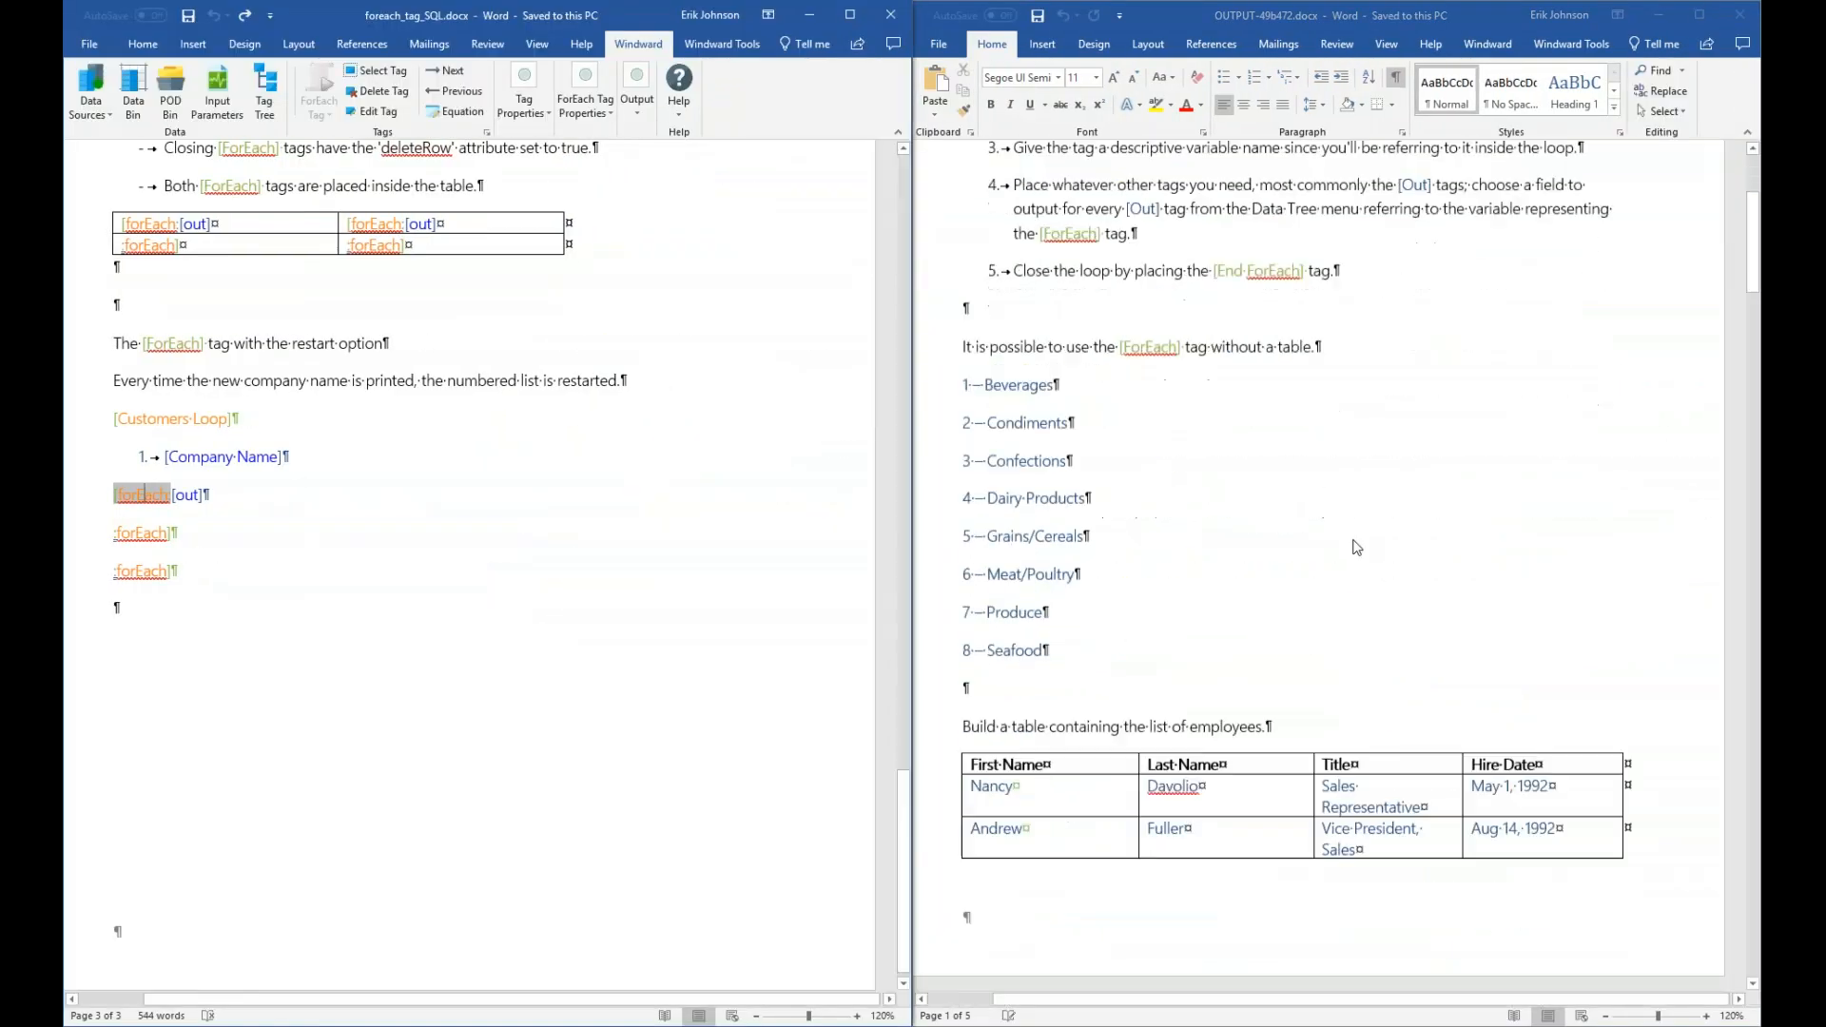
pyautogui.scroll(-15, 1339, 560)
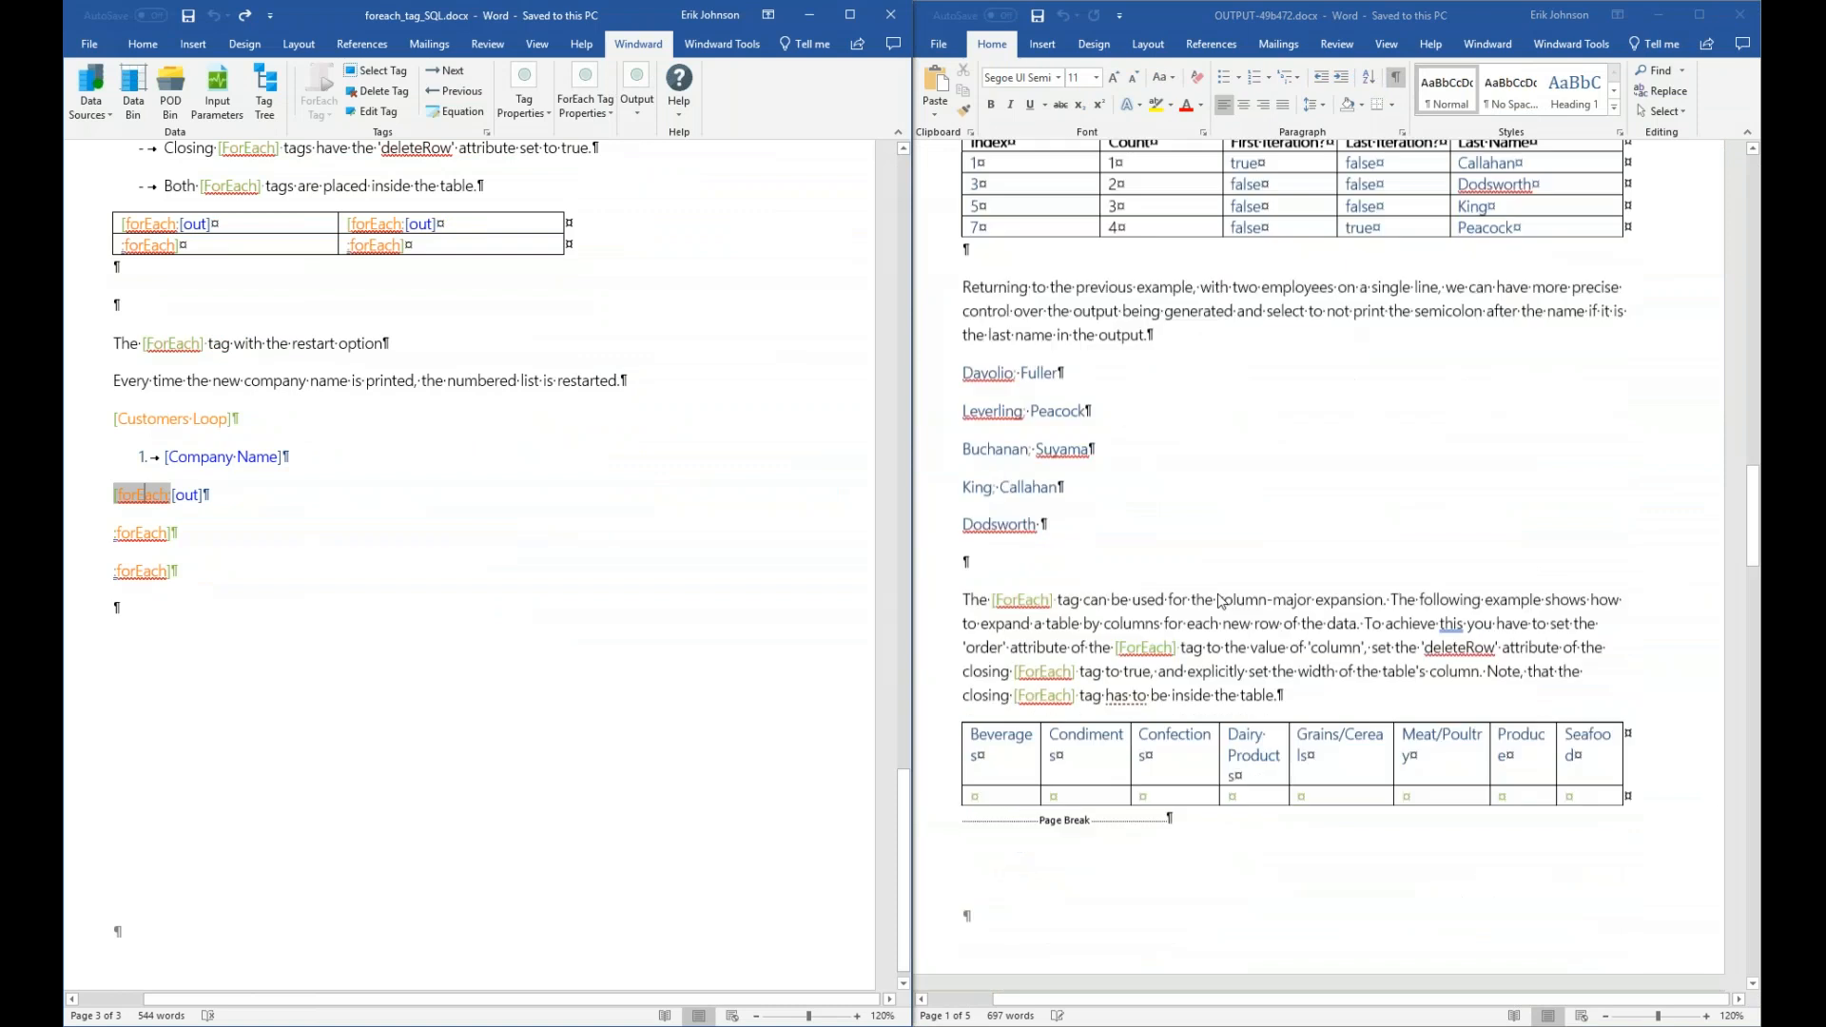
pyautogui.scroll(-5, 1220, 604)
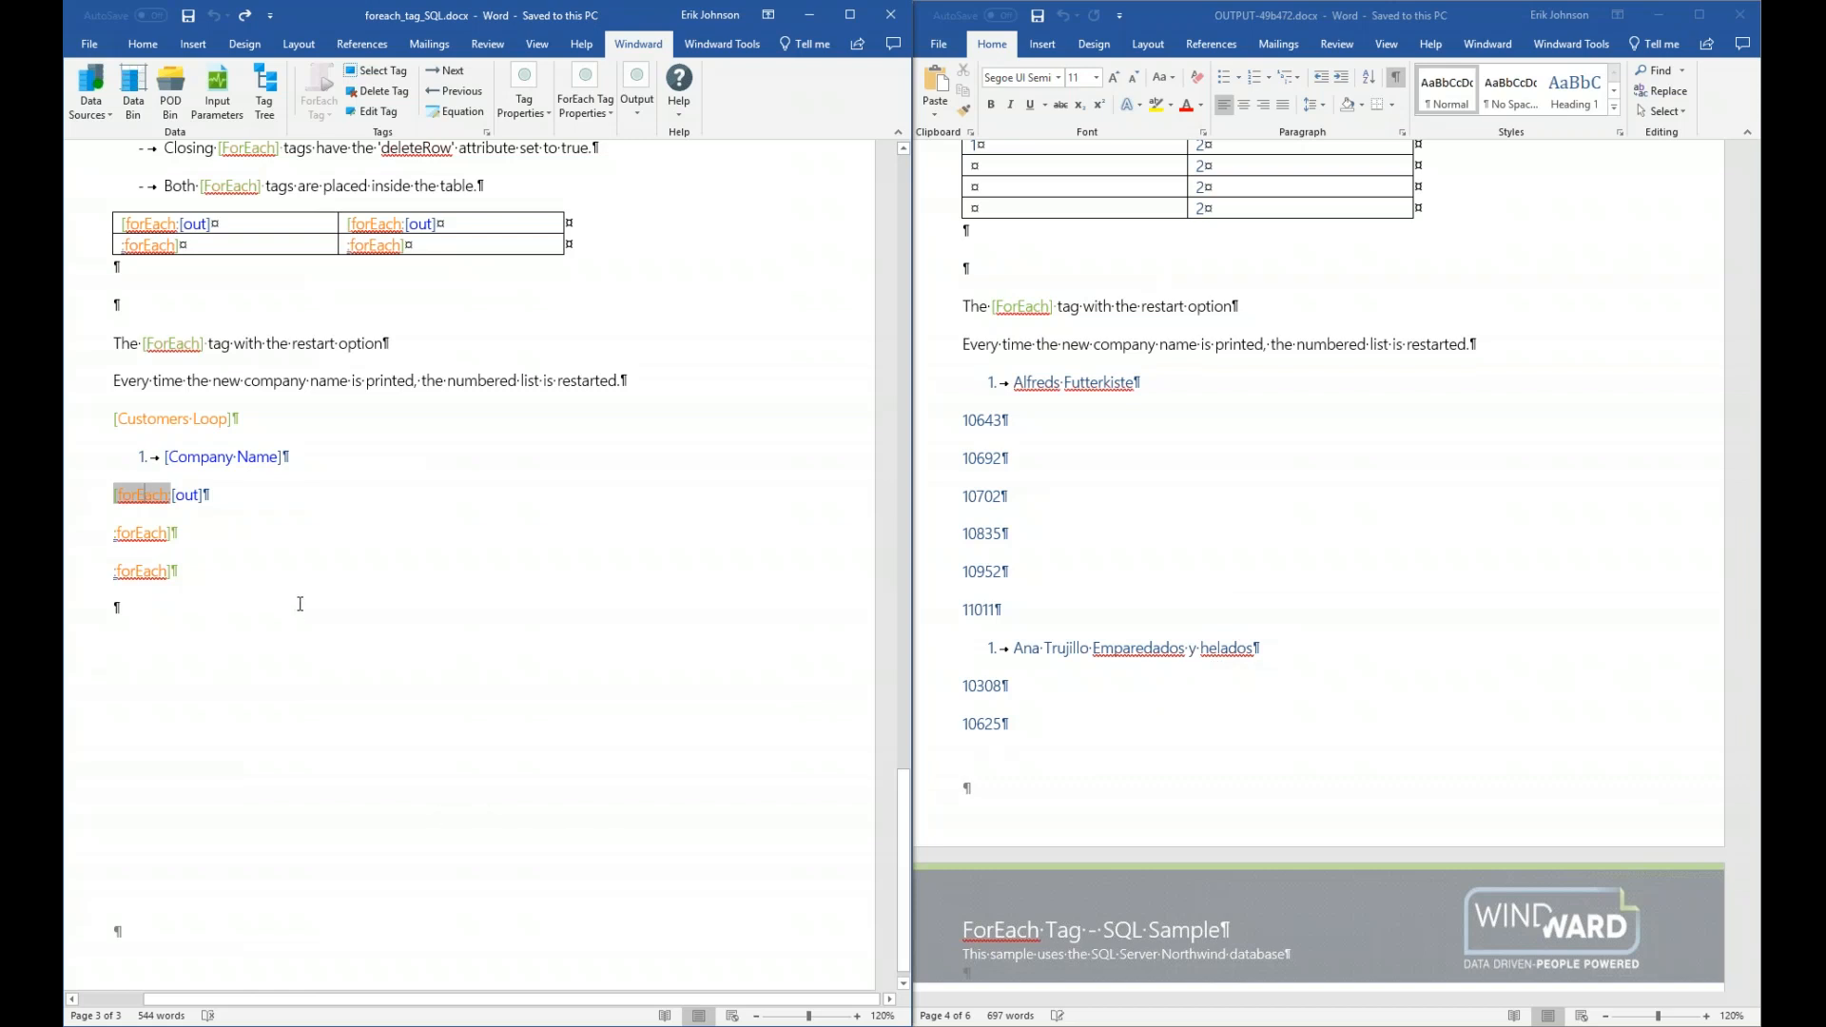
# - Compare the [Customers Loop], nested forEach and [out] tags with the company names and order IDs in the generated report
pyautogui.click(180, 420)
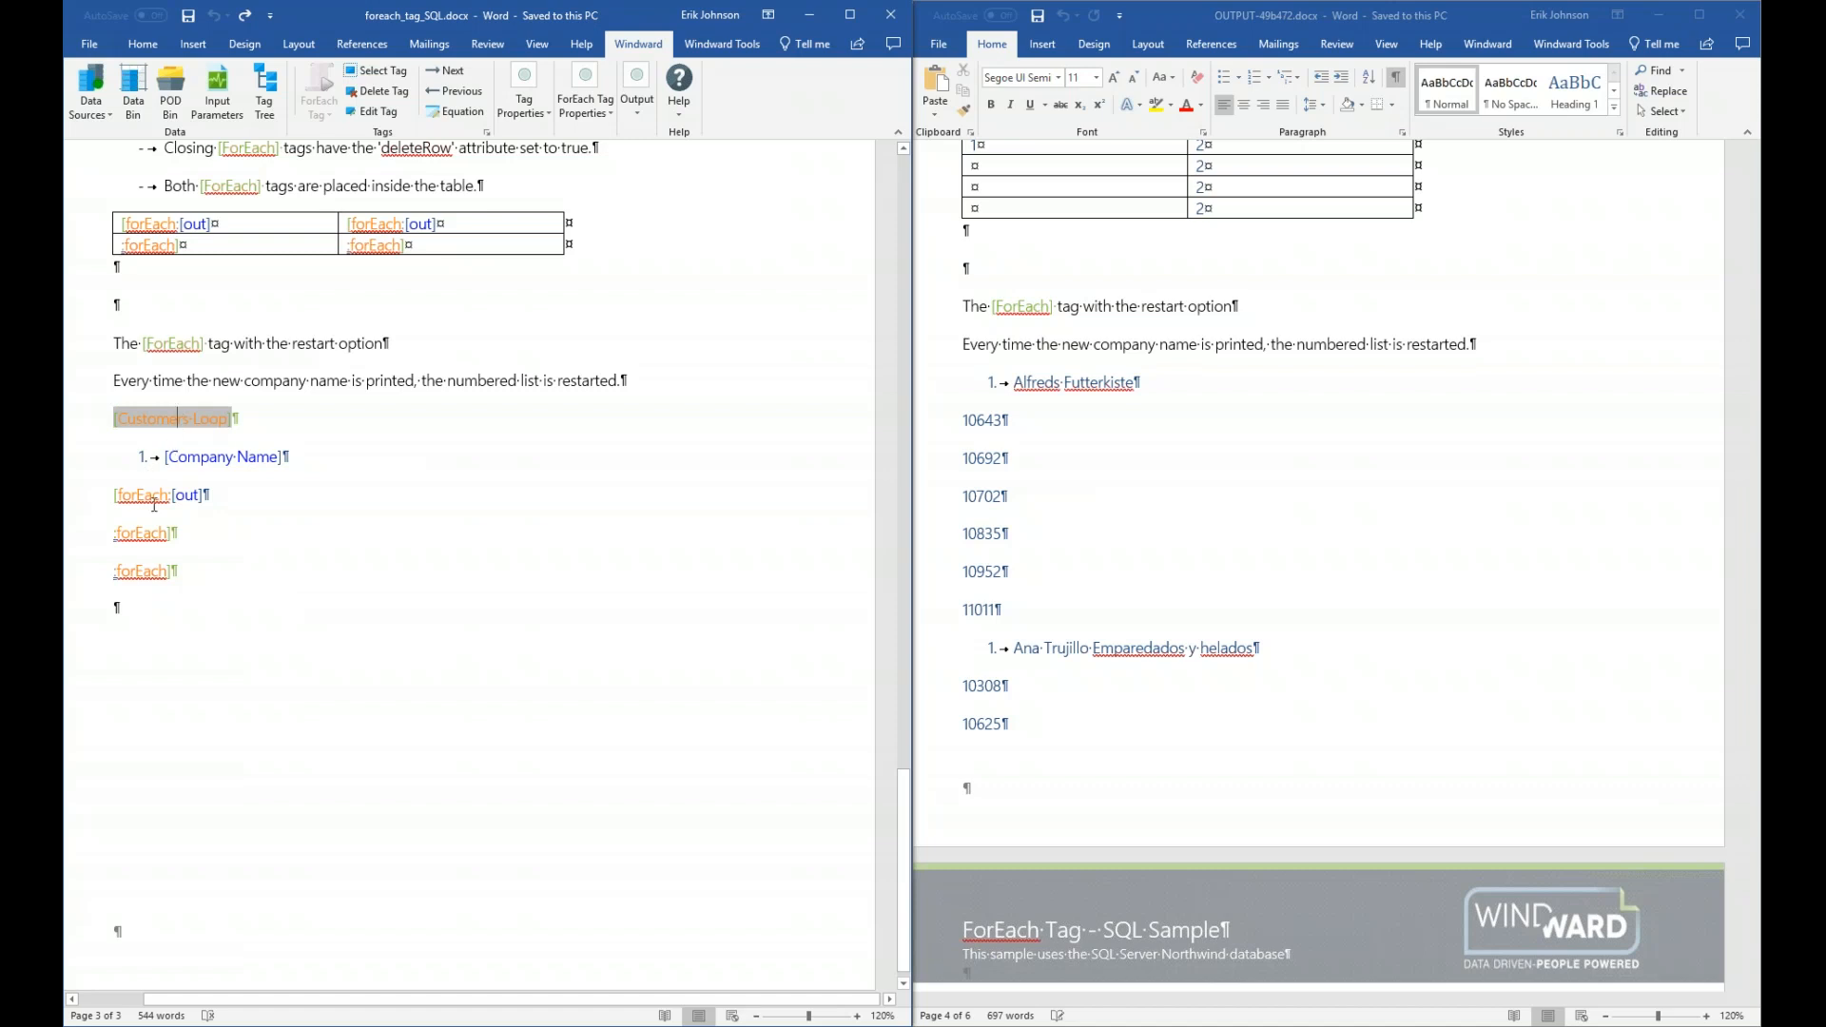
pyautogui.click(154, 497)
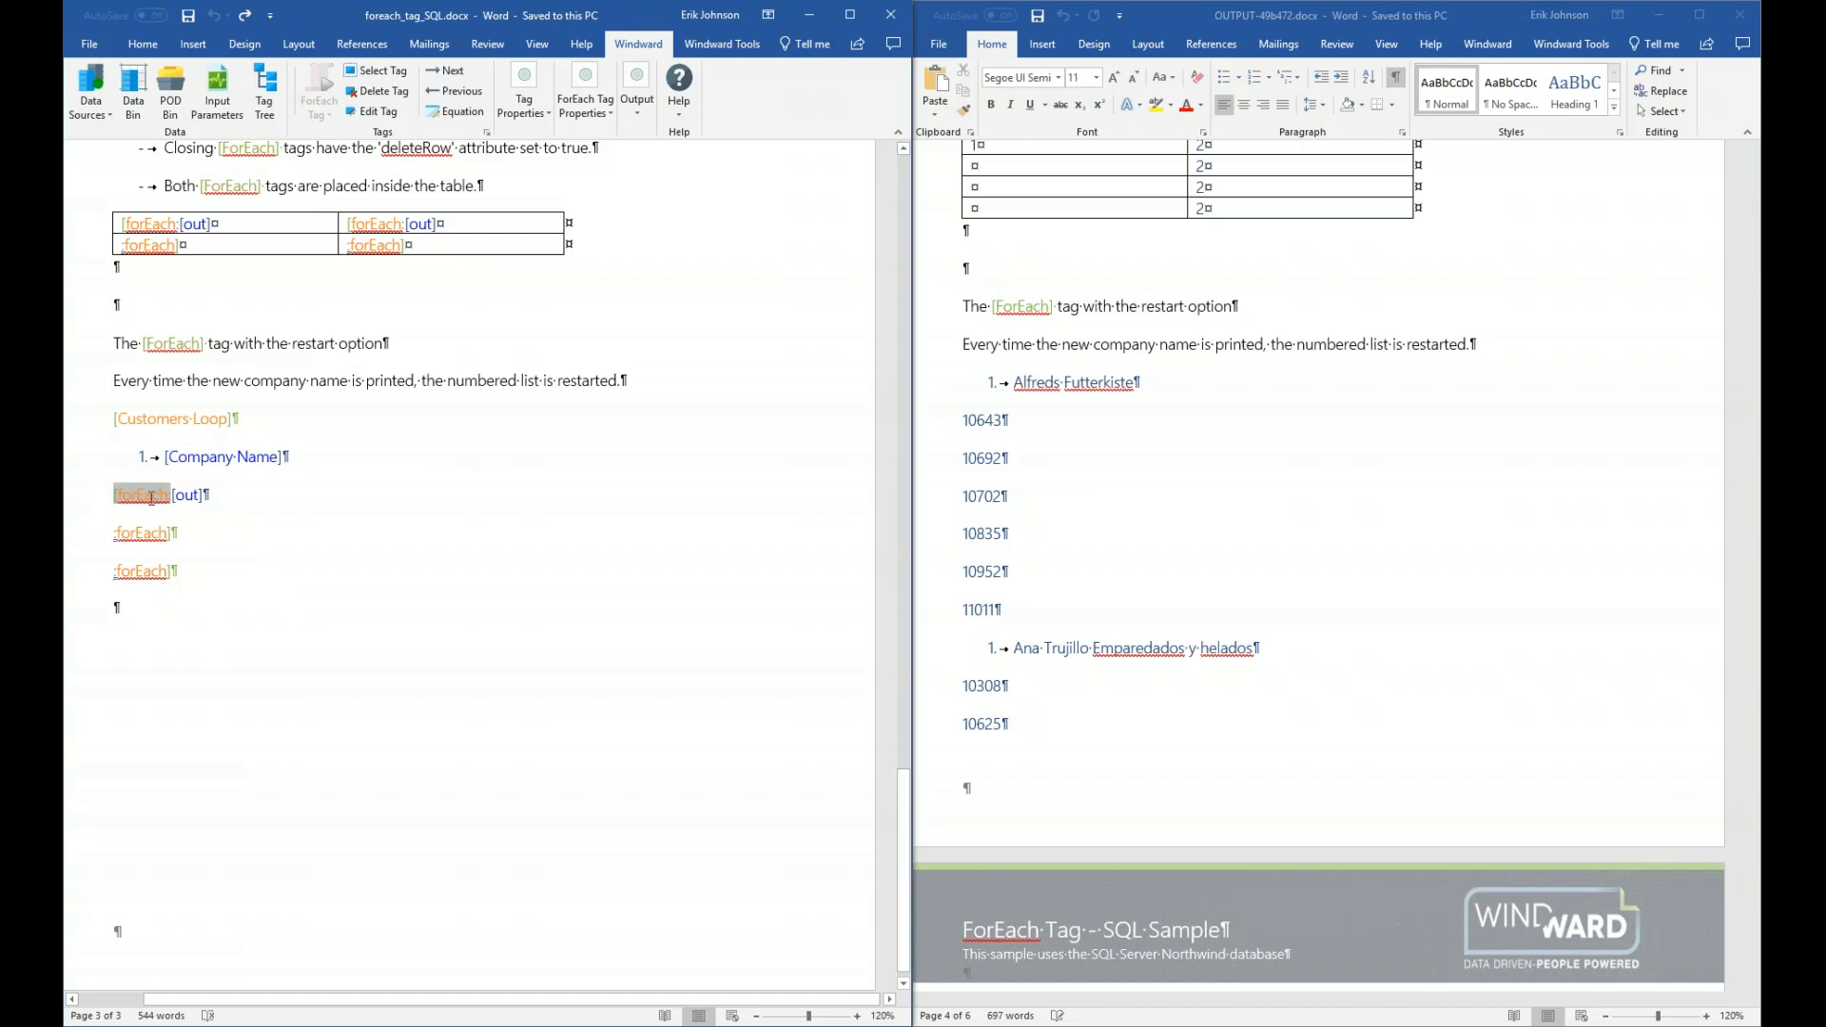
pyautogui.moveTo(151, 497)
pyautogui.click(199, 419)
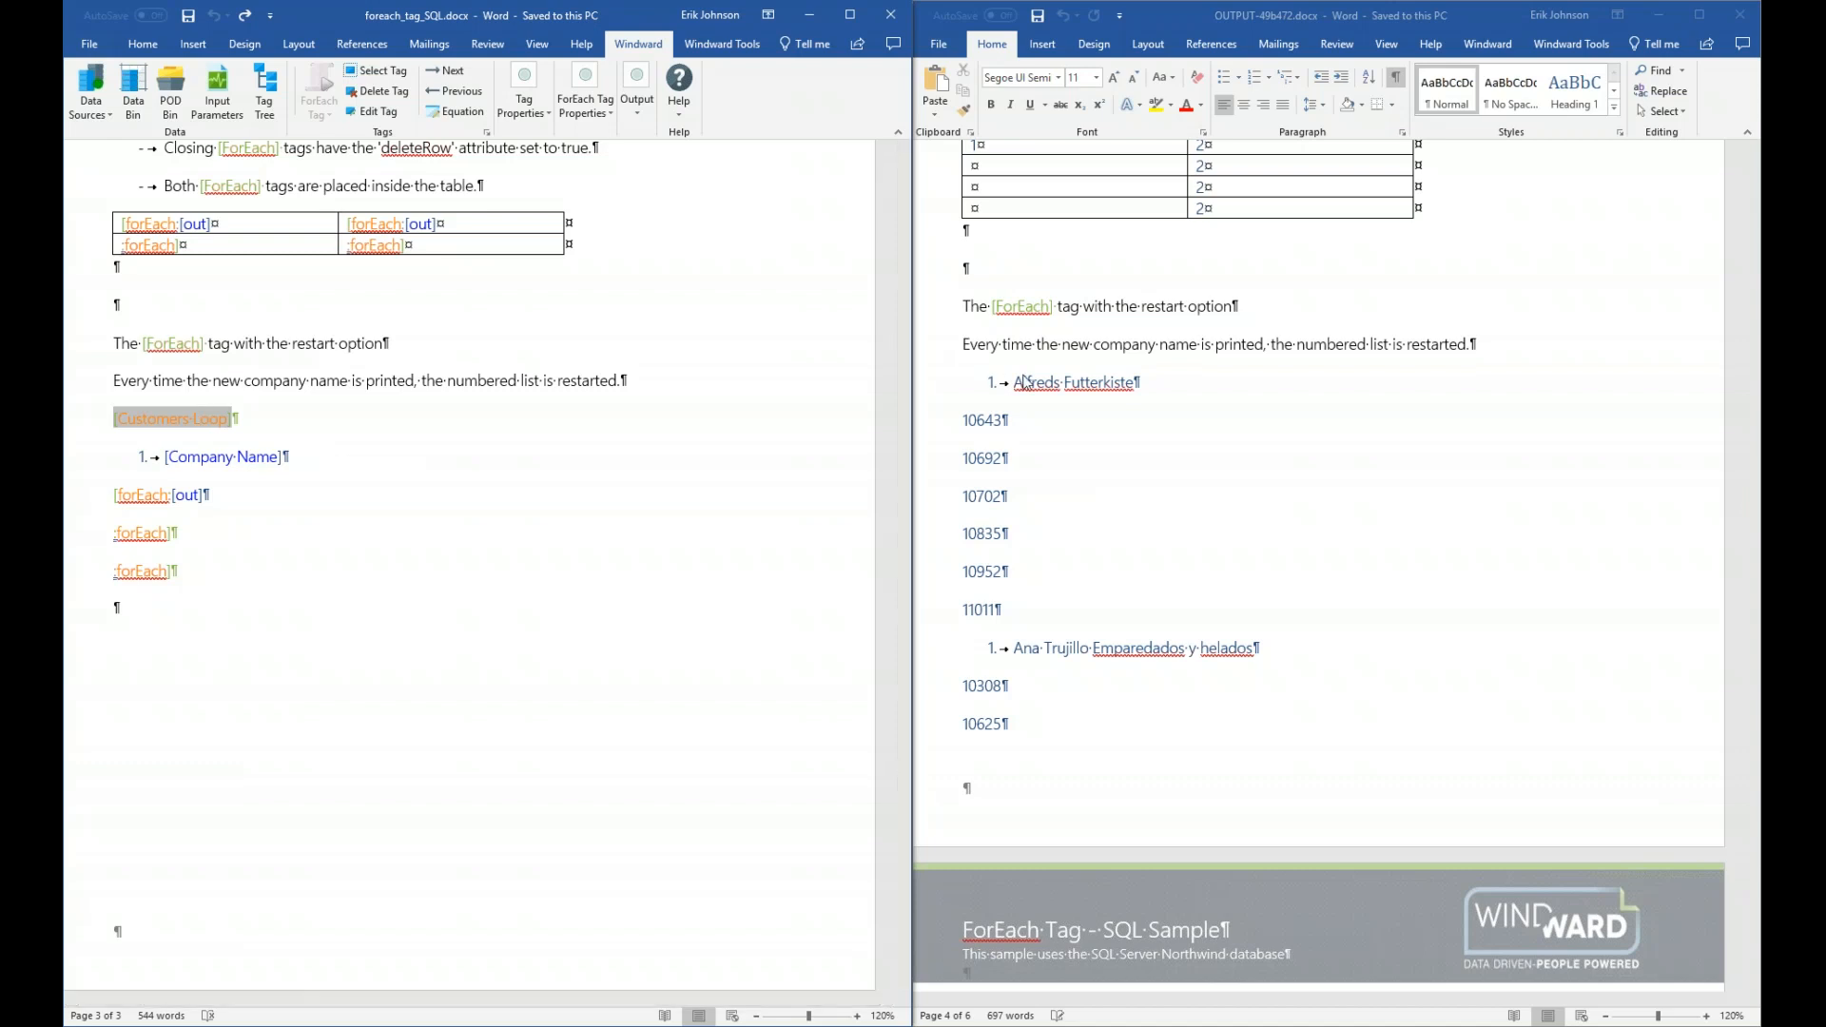
pyautogui.click(988, 385)
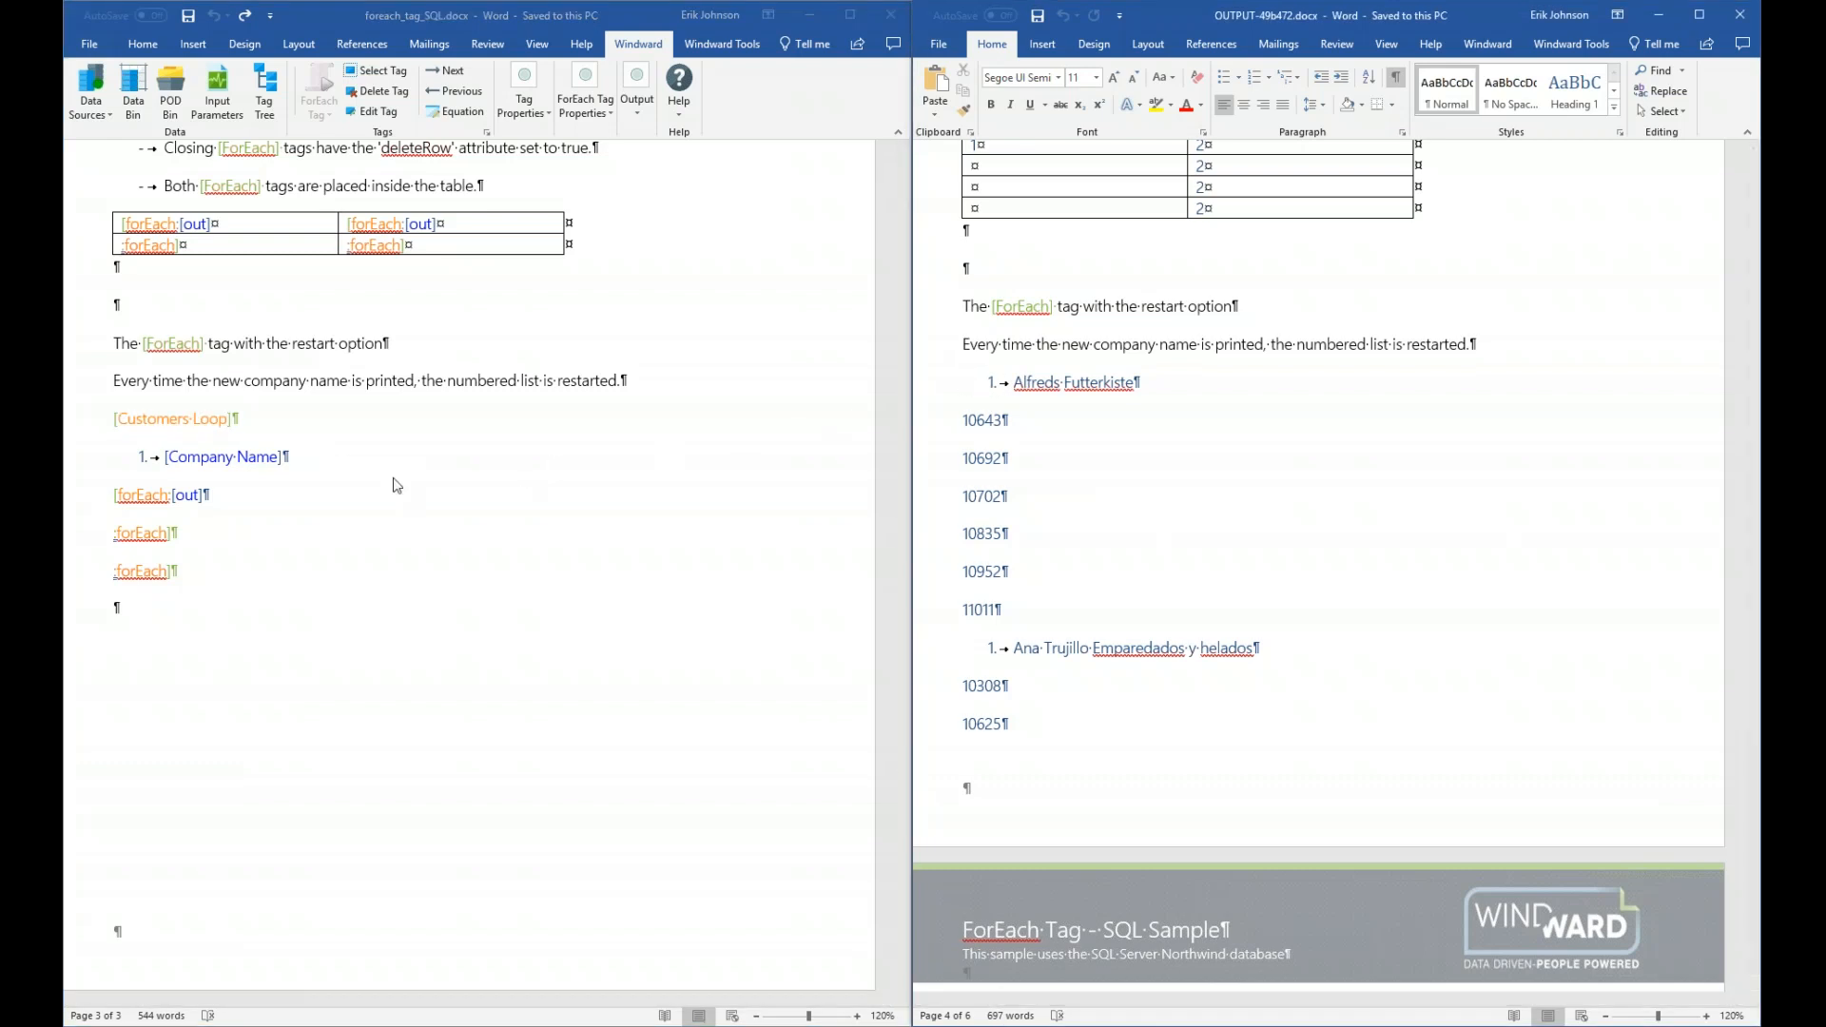
pyautogui.click(201, 419)
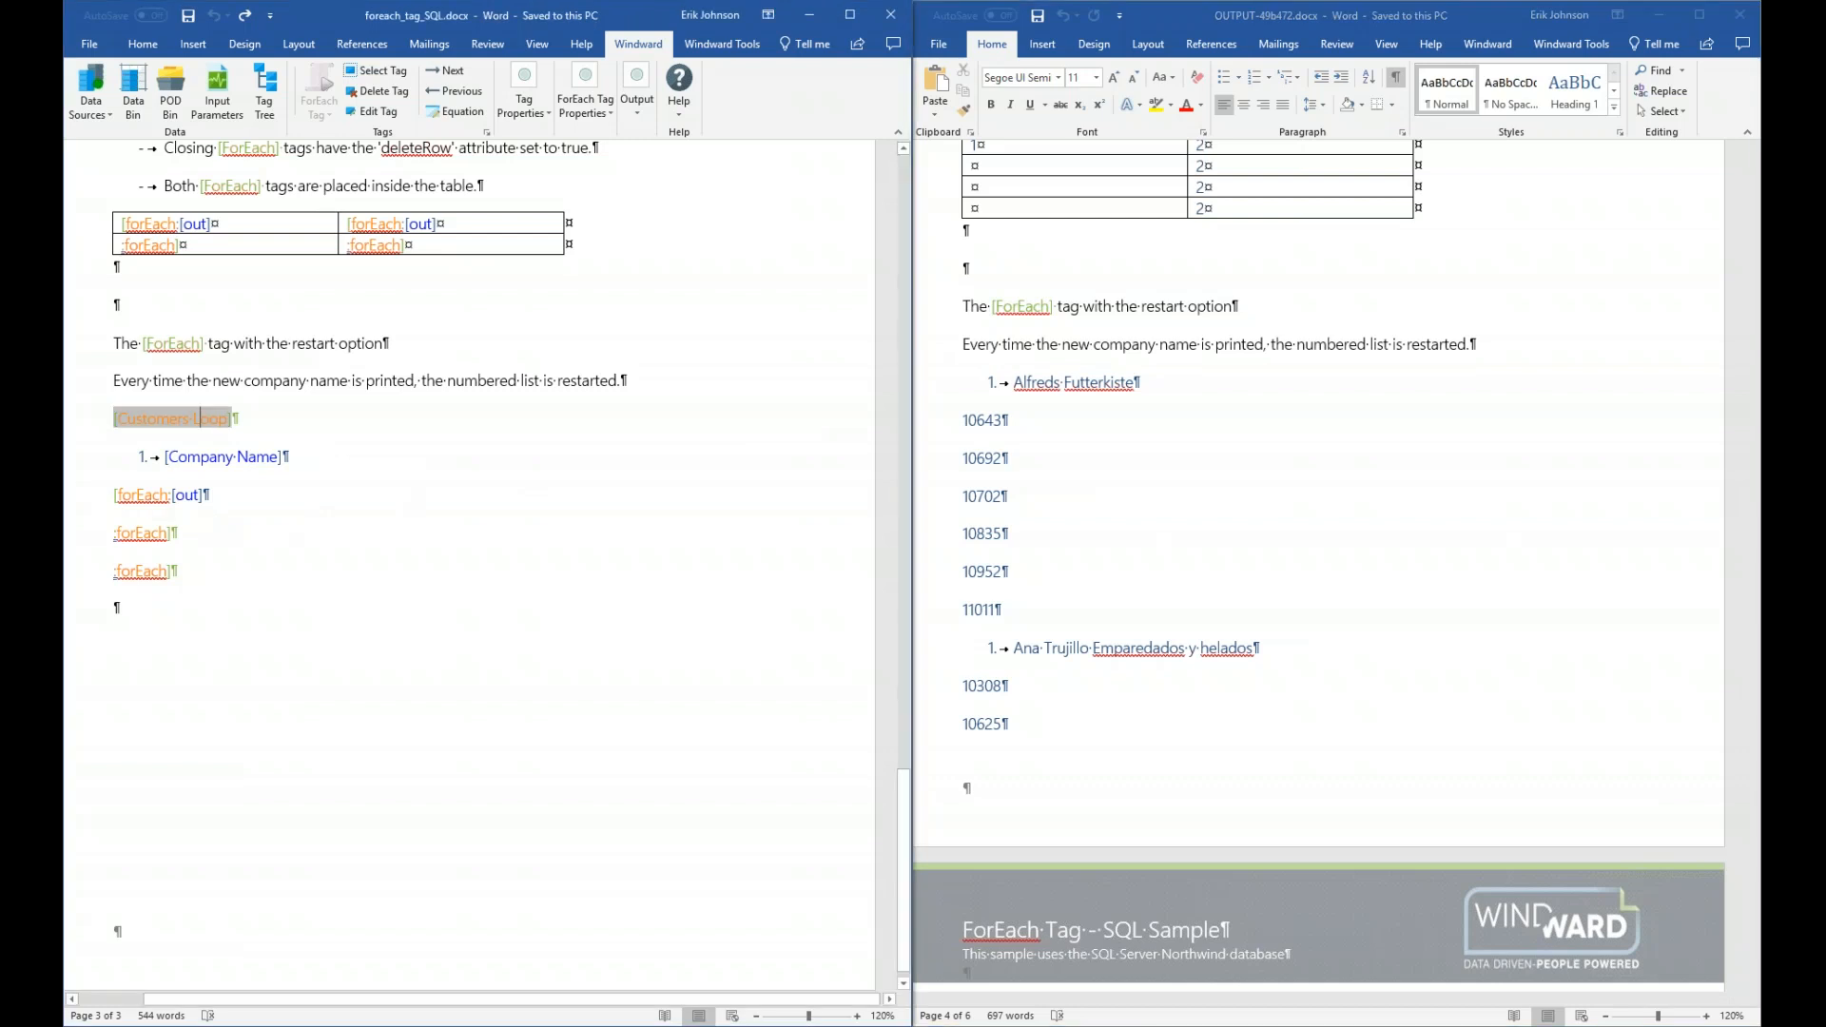
pyautogui.click(144, 495)
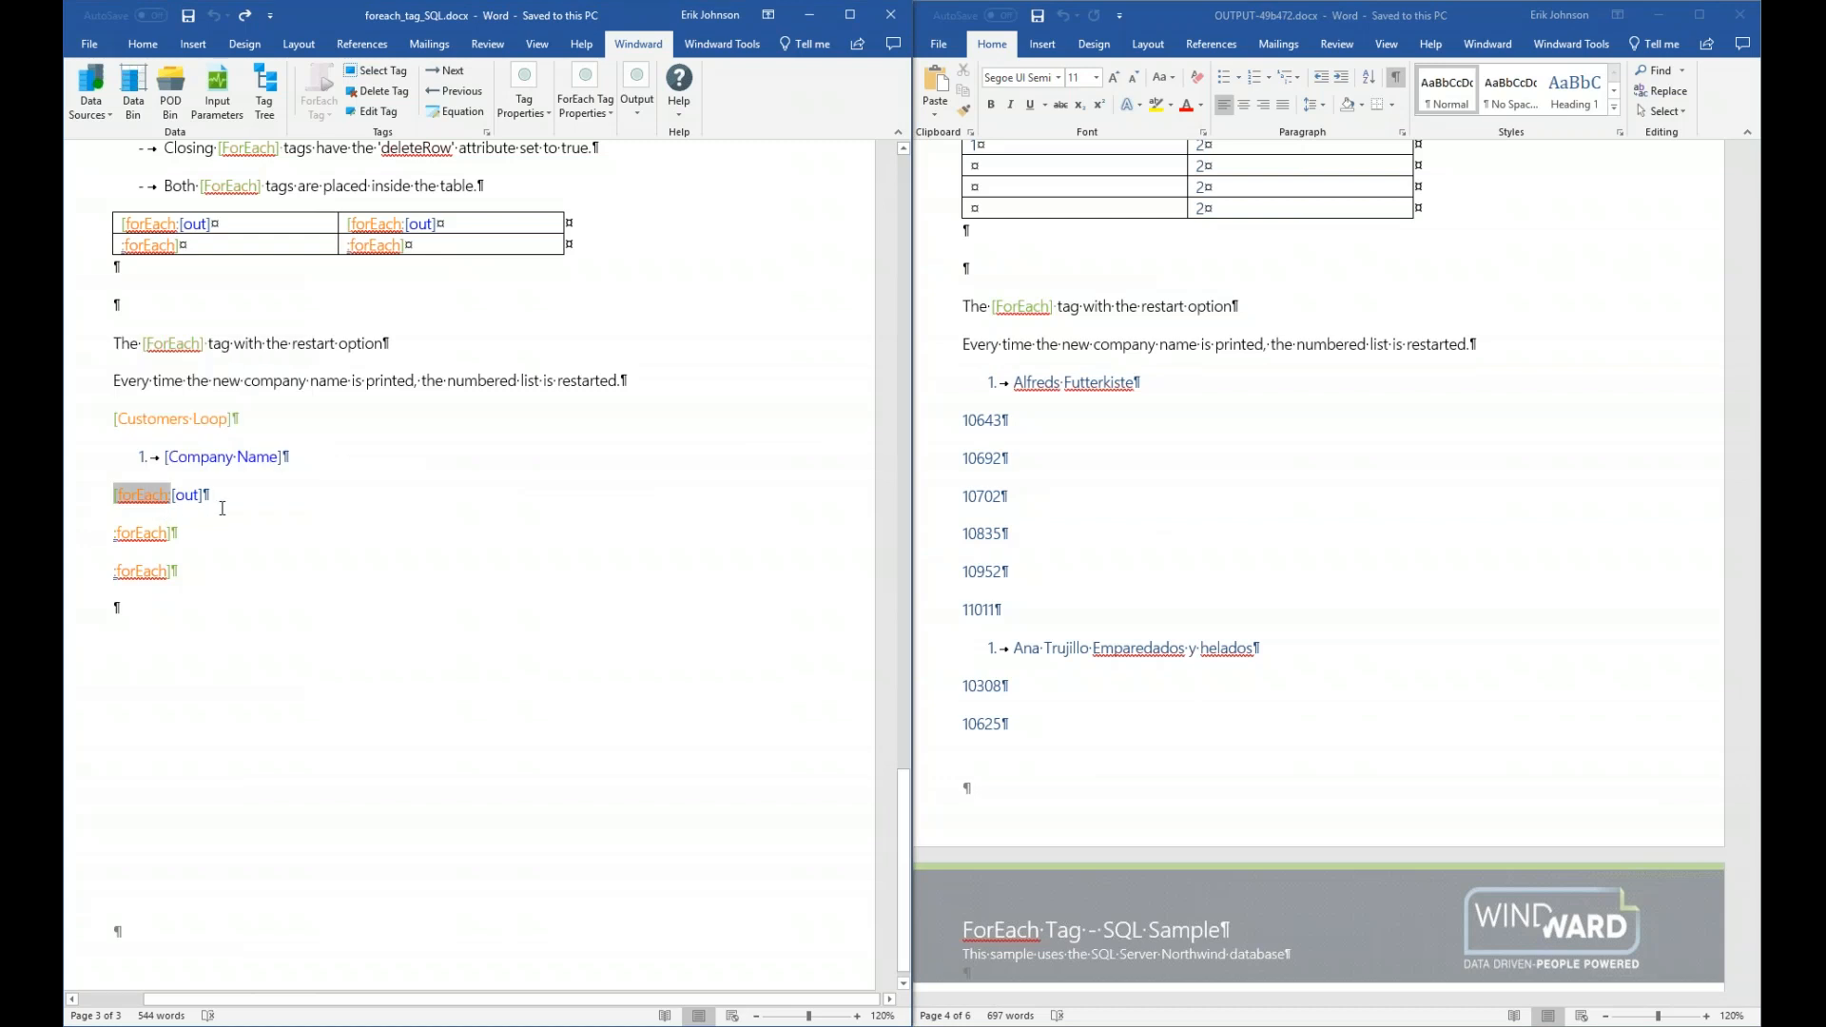
pyautogui.click(184, 496)
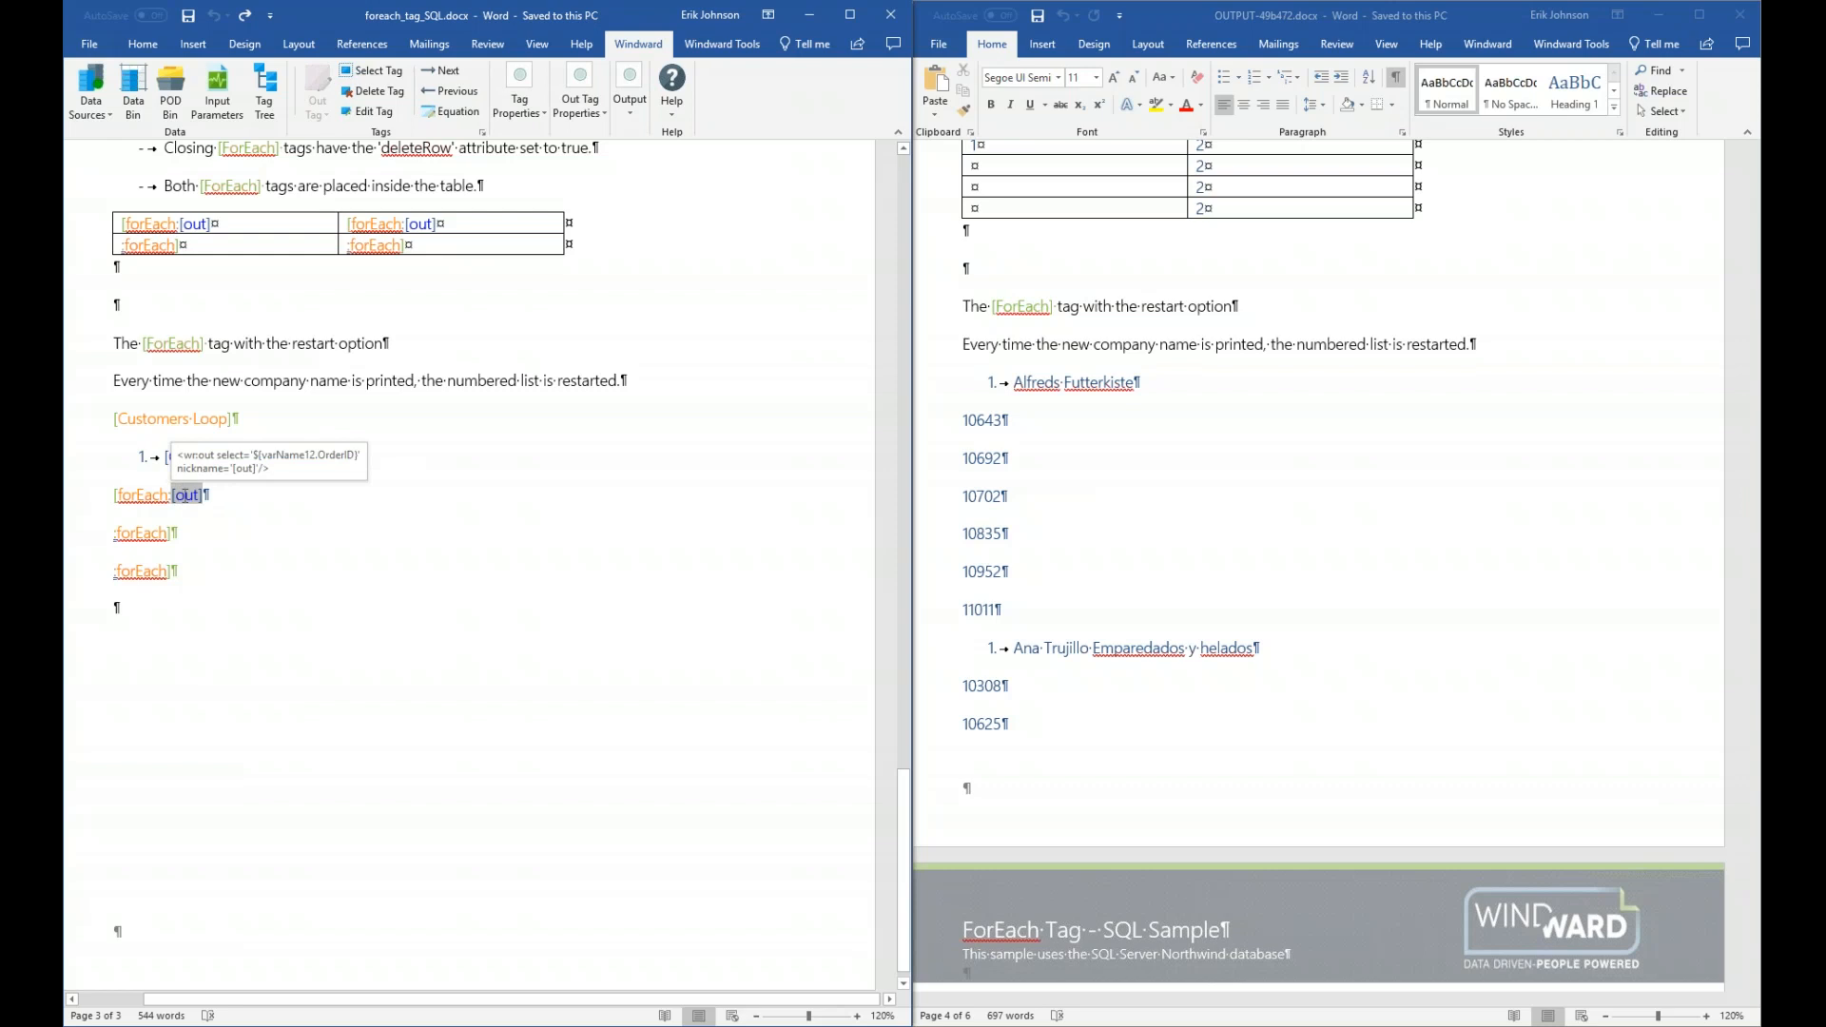
pyautogui.click(977, 412)
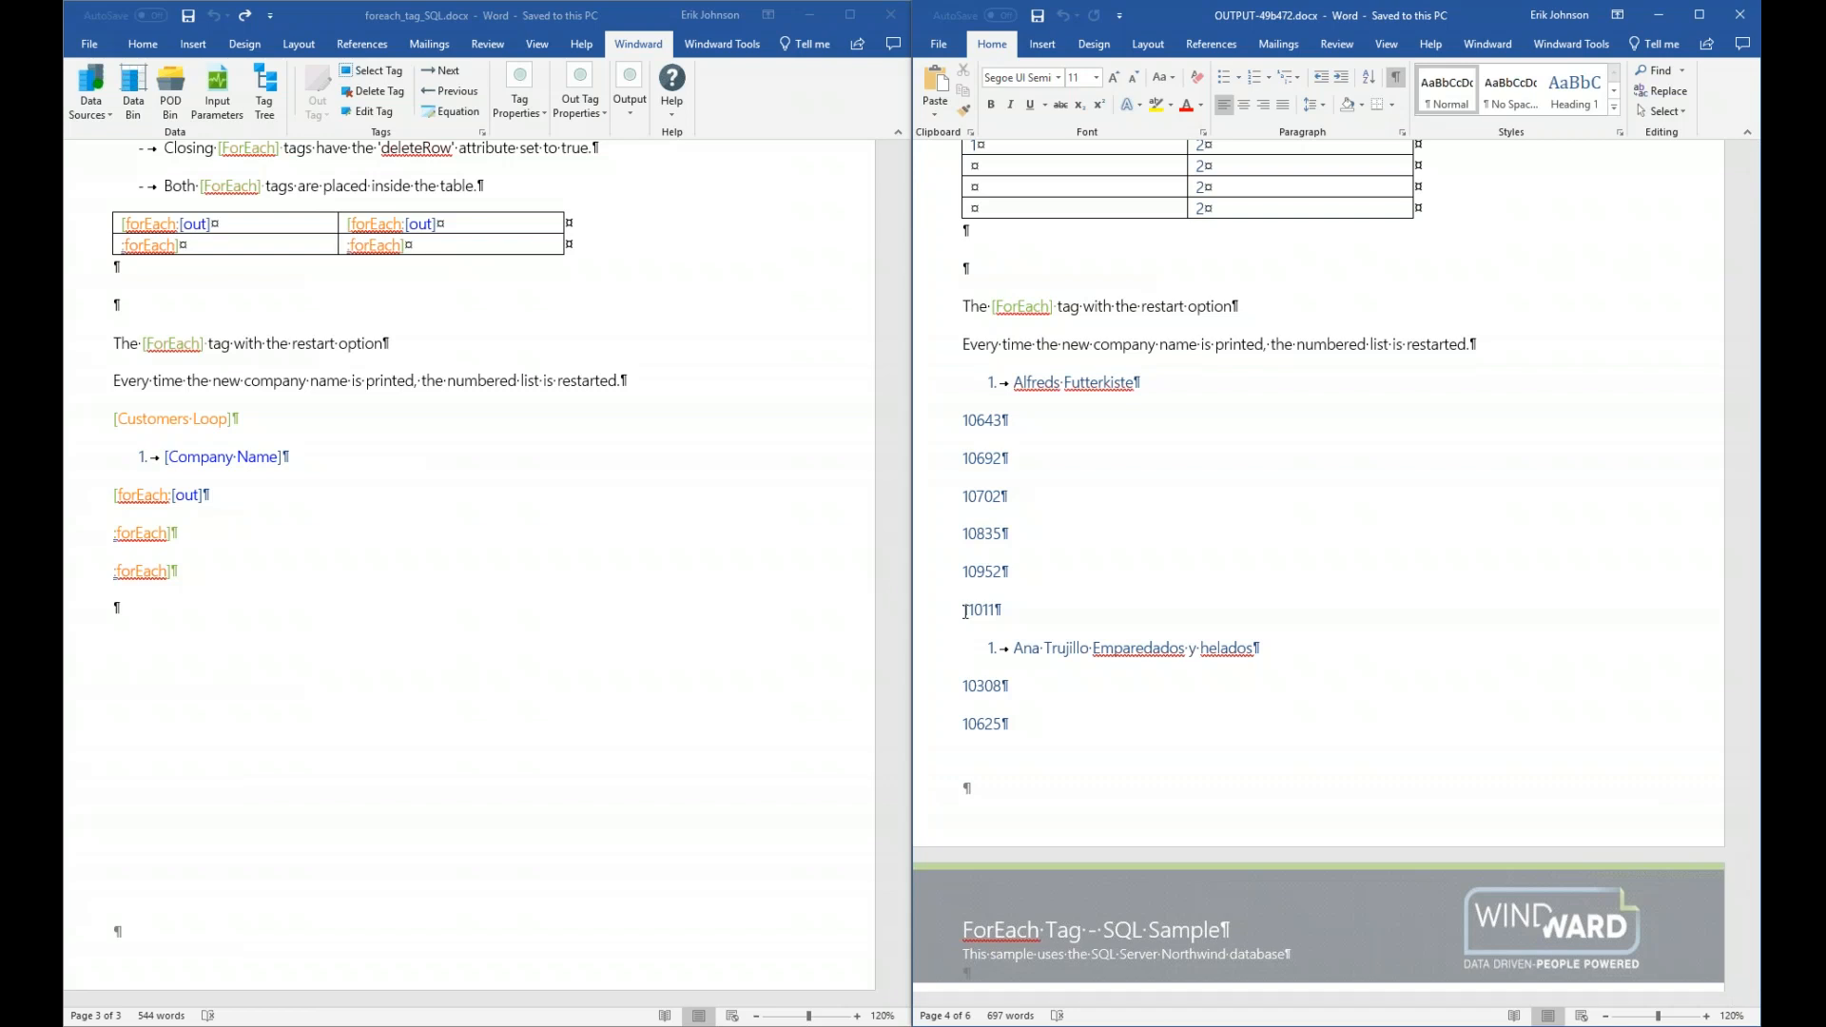
# - Close the generated report, maximize the template and inspect the tags in the status variable table with the Index and Count columns
pyautogui.click(1733, 21)
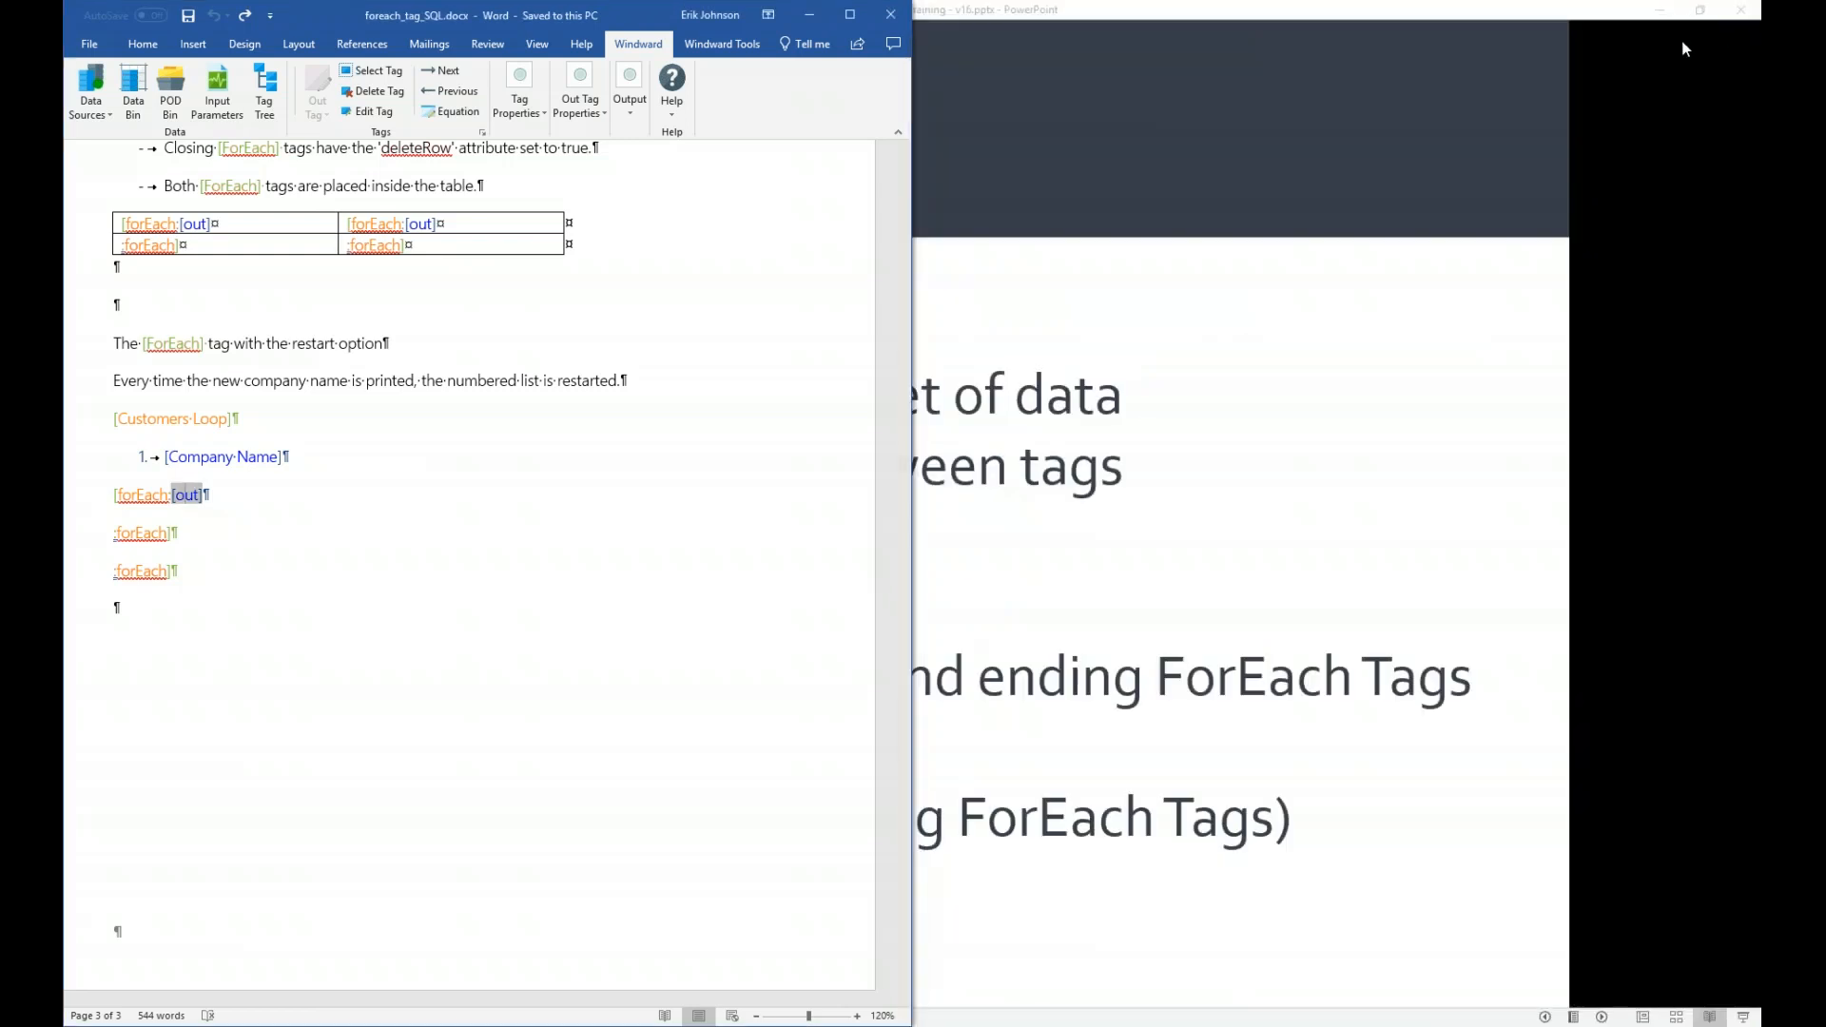
pyautogui.click(854, 15)
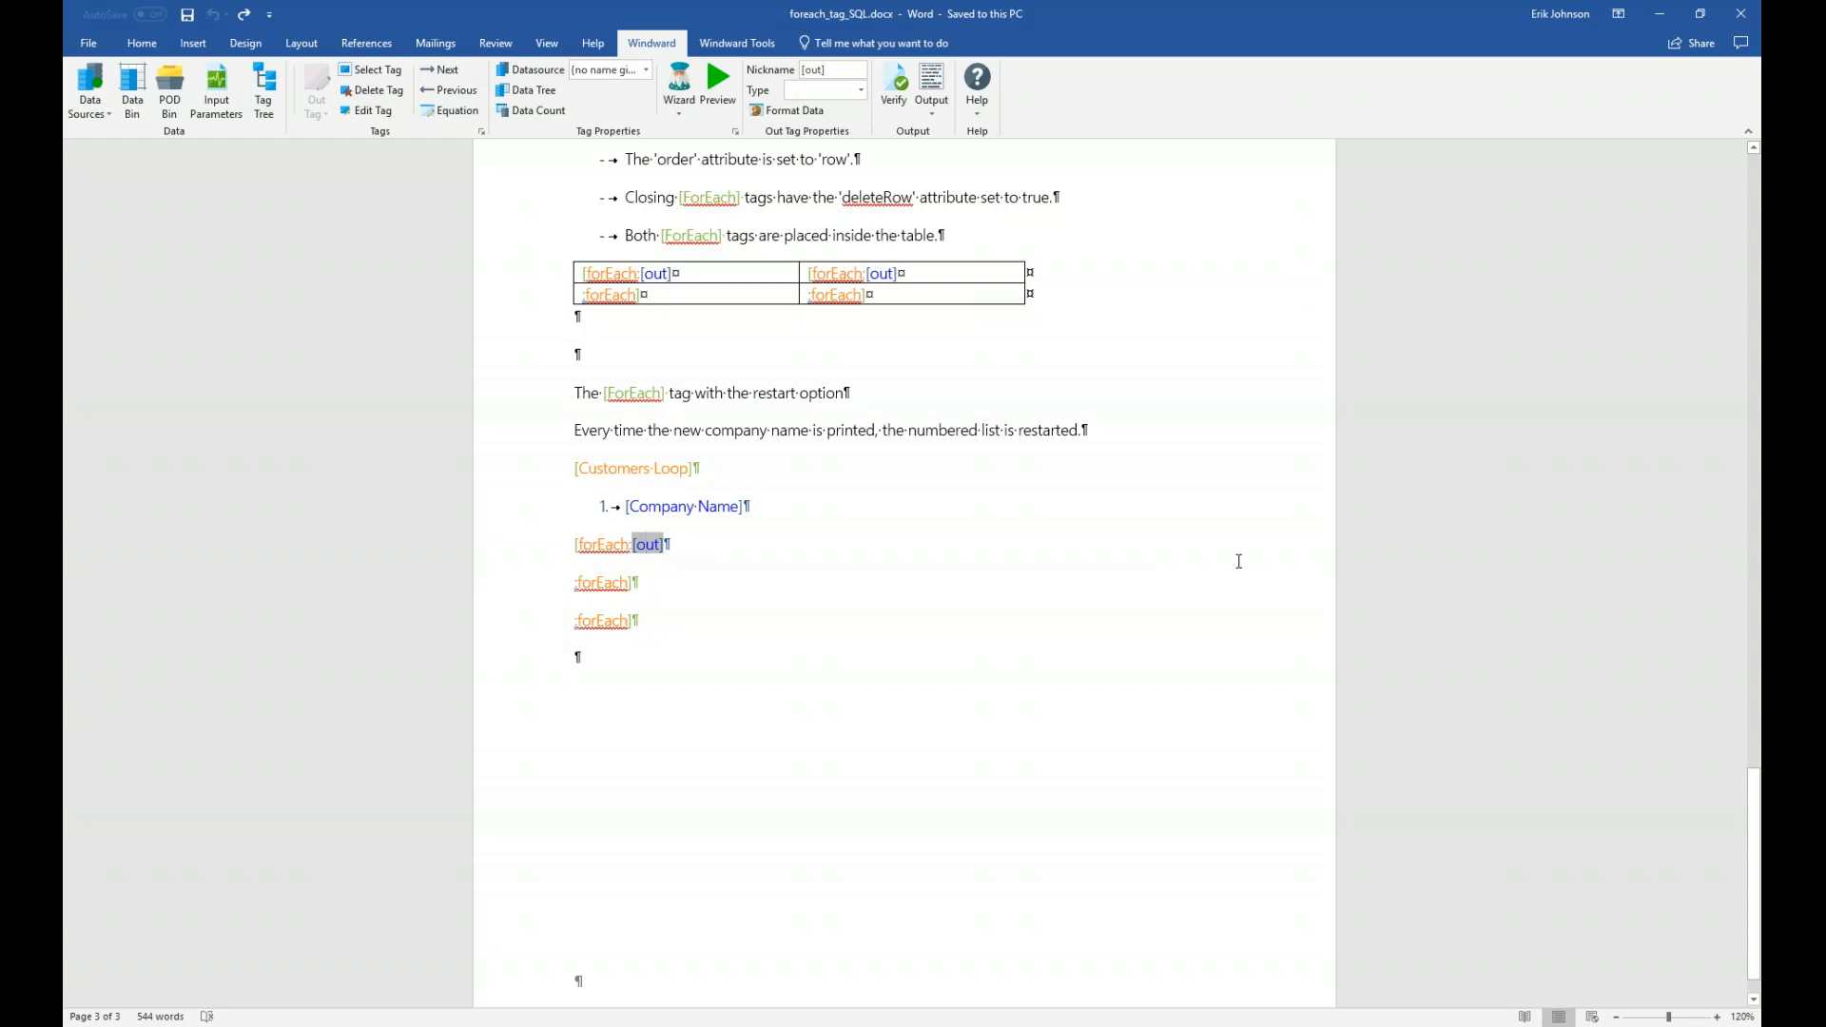
pyautogui.scroll(7, 1239, 561)
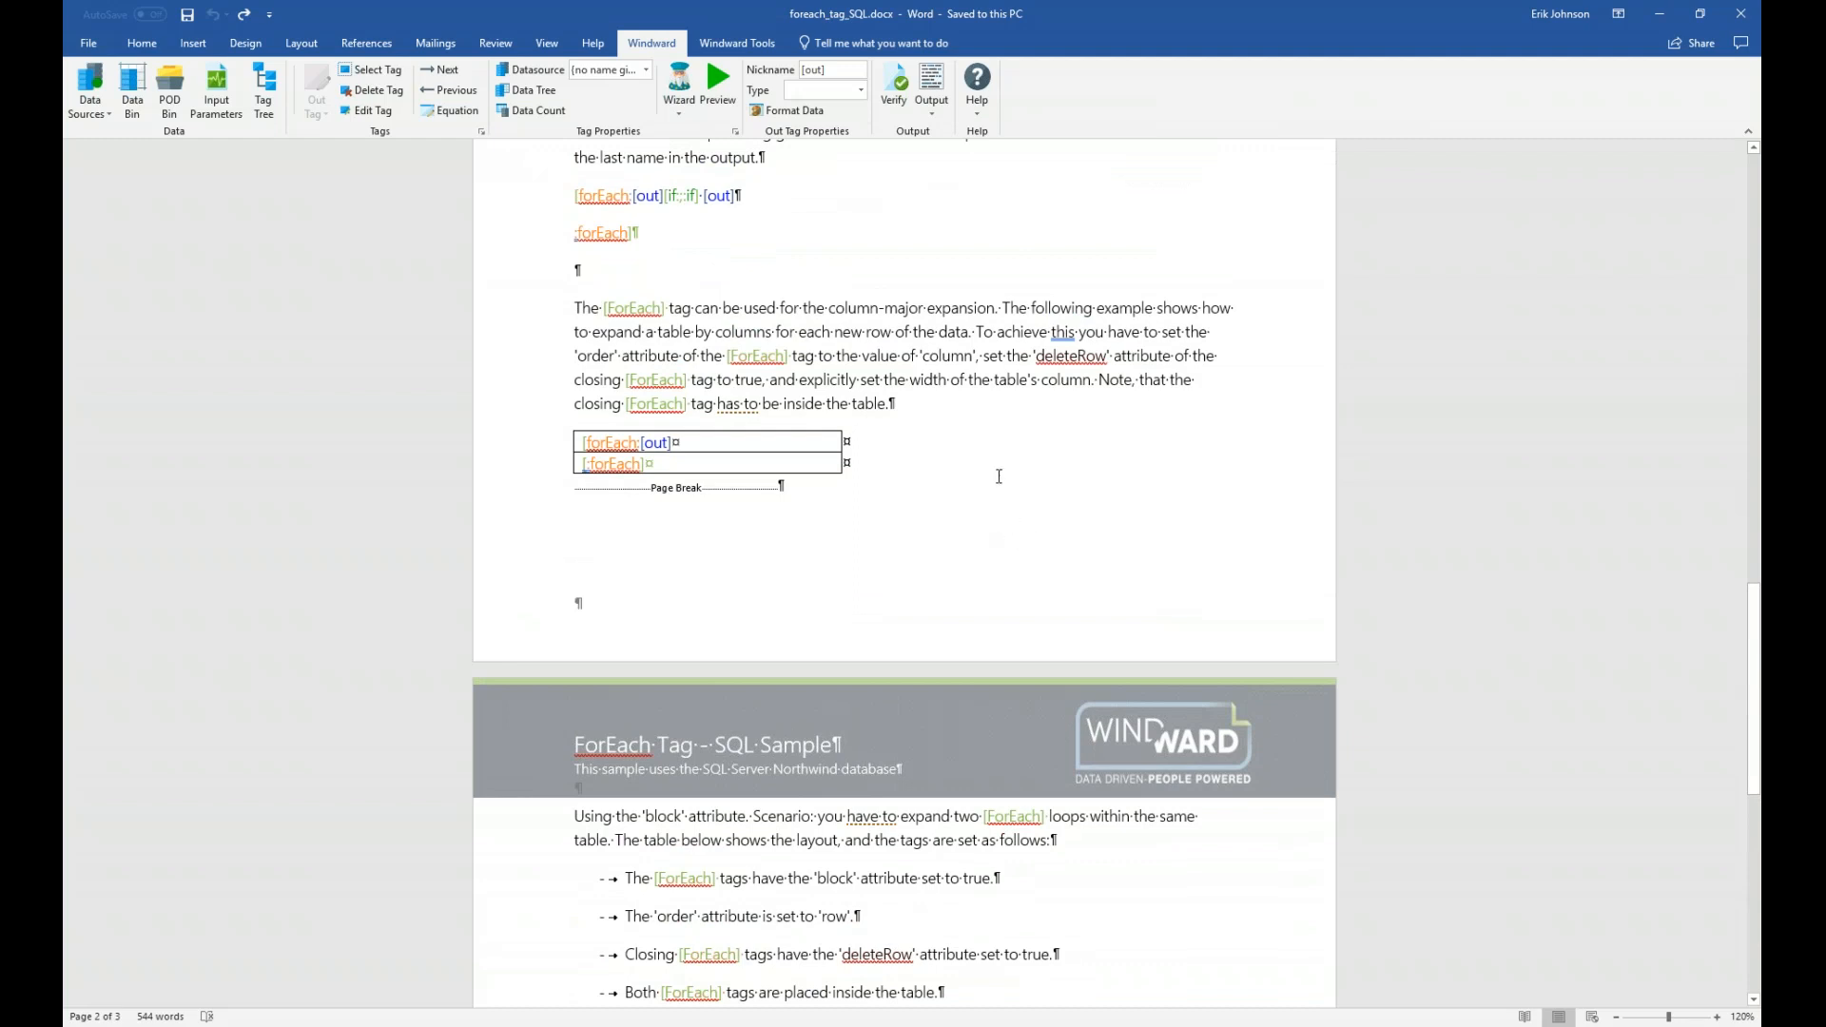
pyautogui.scroll(1, 999, 476)
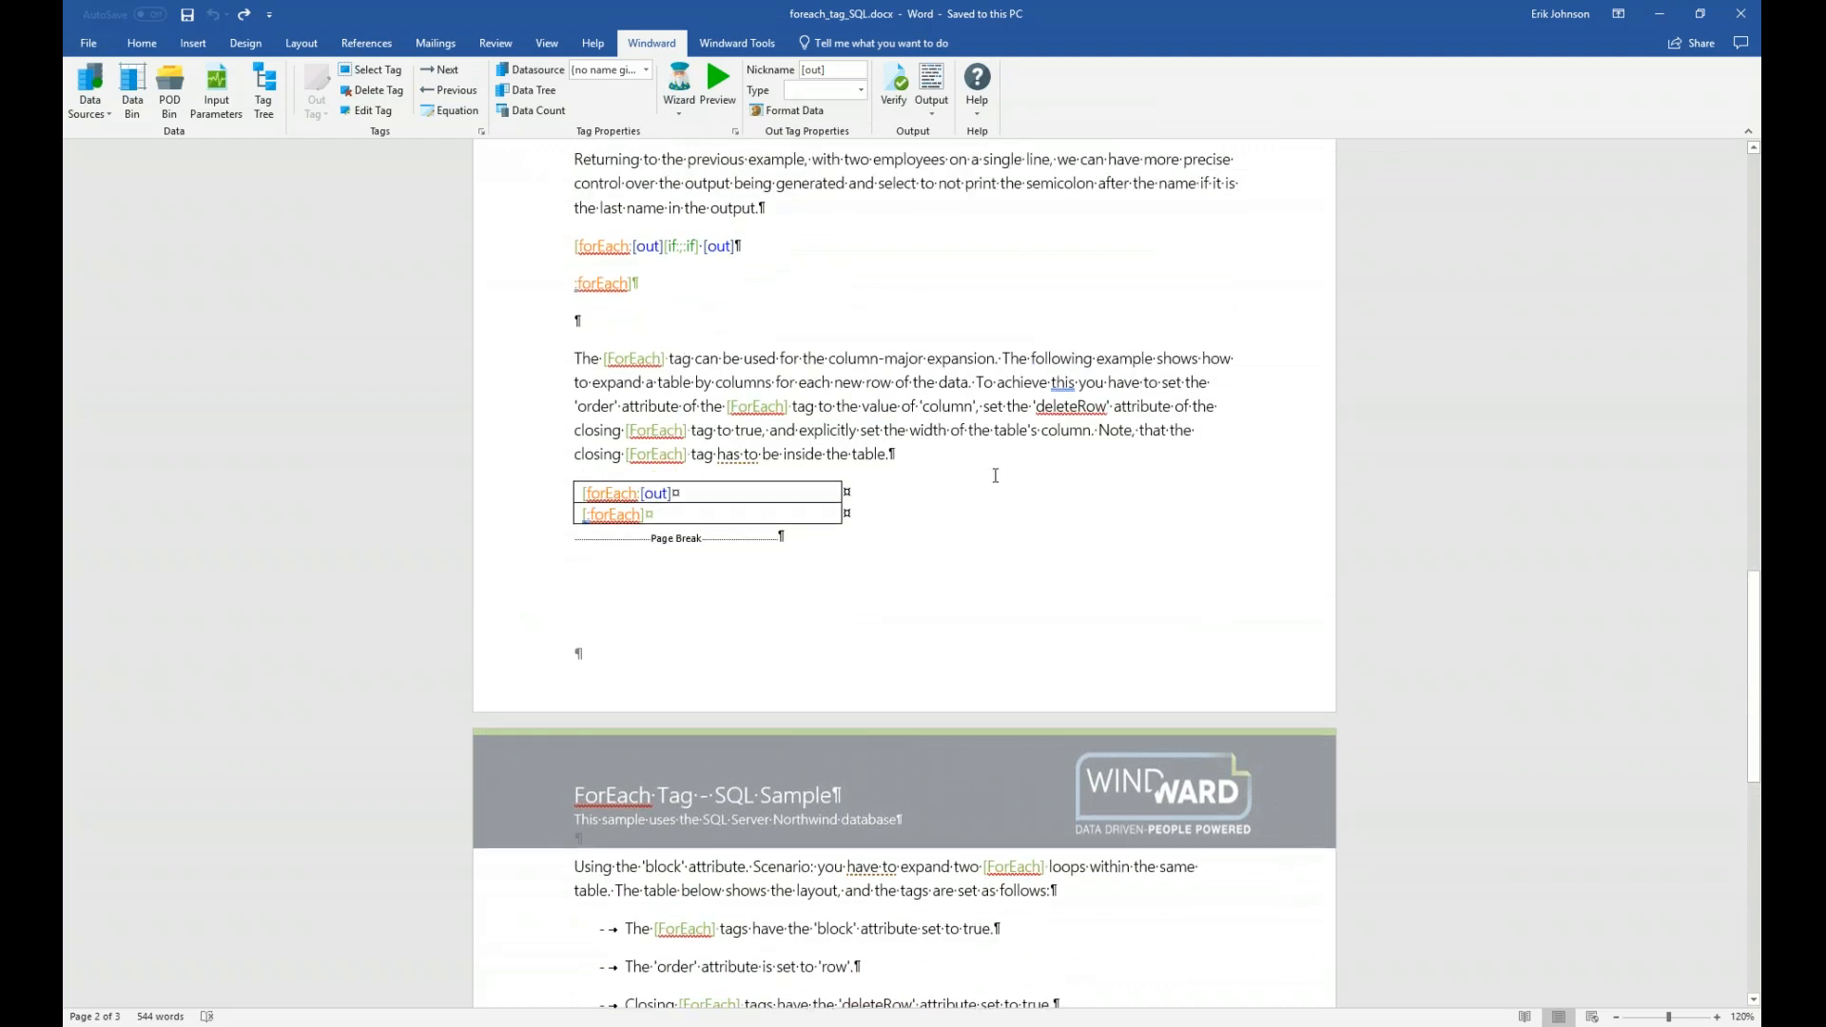
pyautogui.scroll(2, 992, 477)
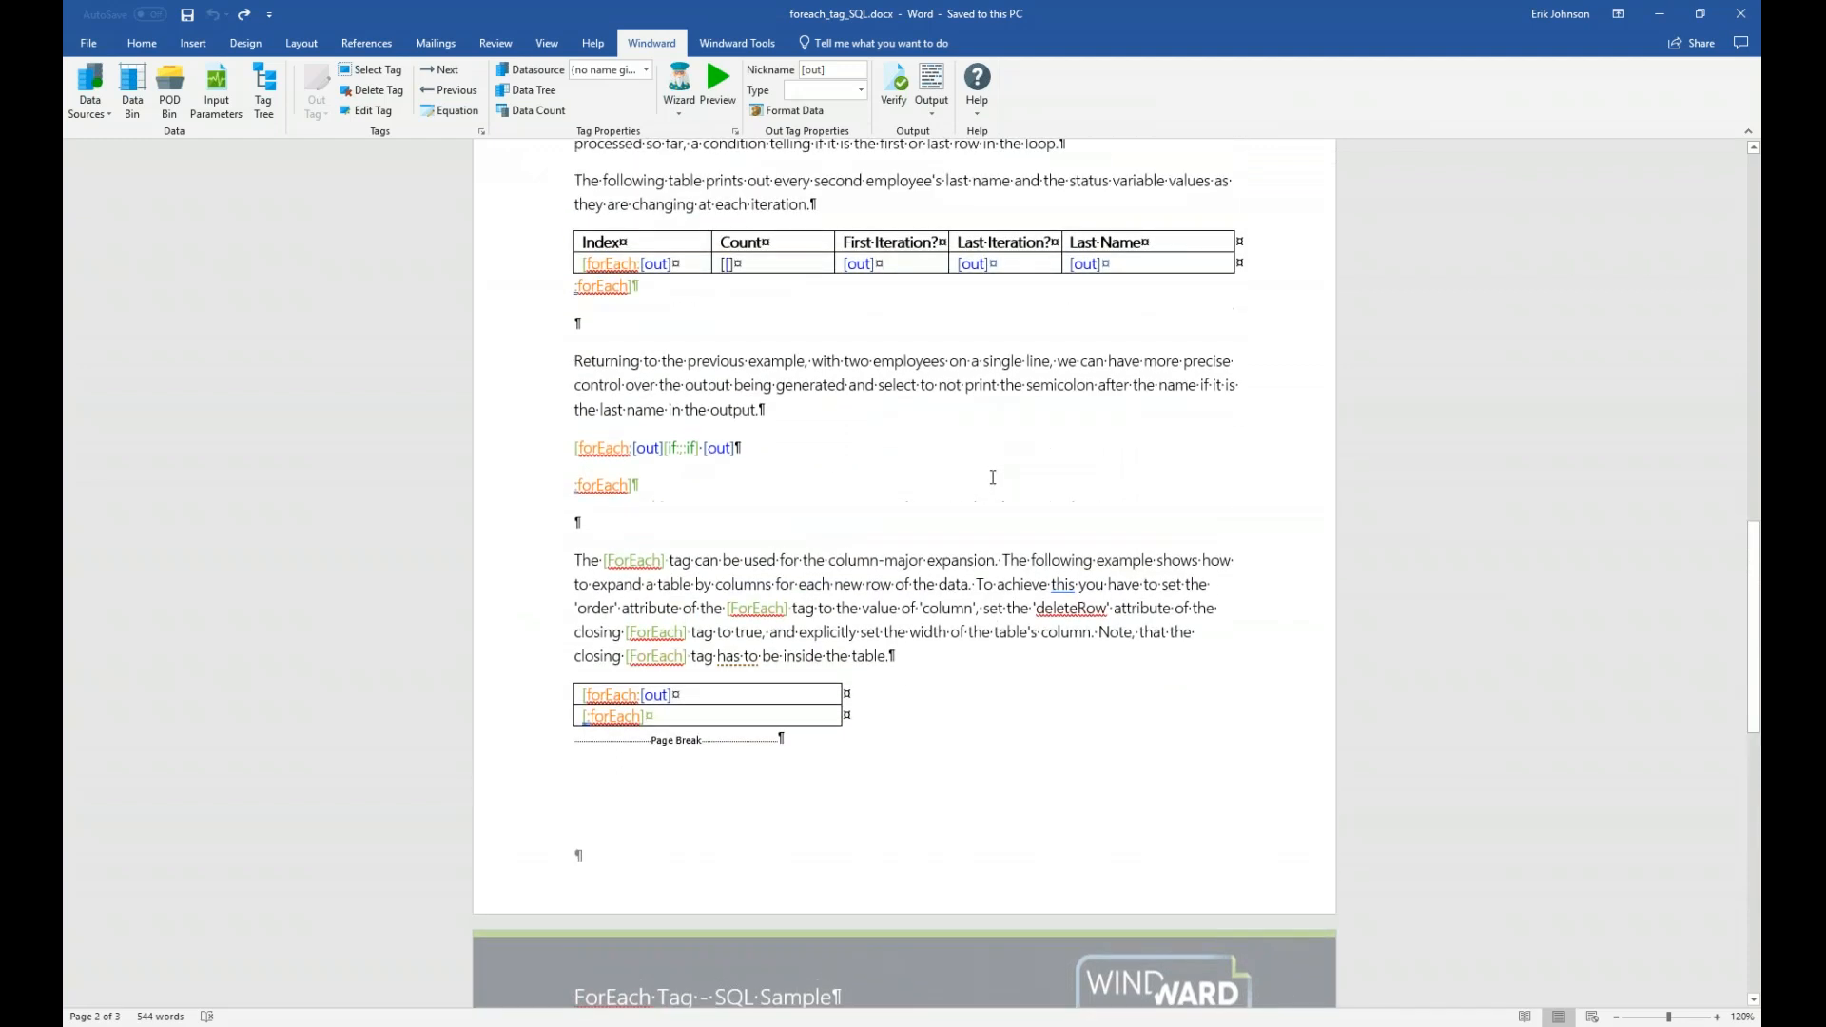
pyautogui.scroll(1, 992, 477)
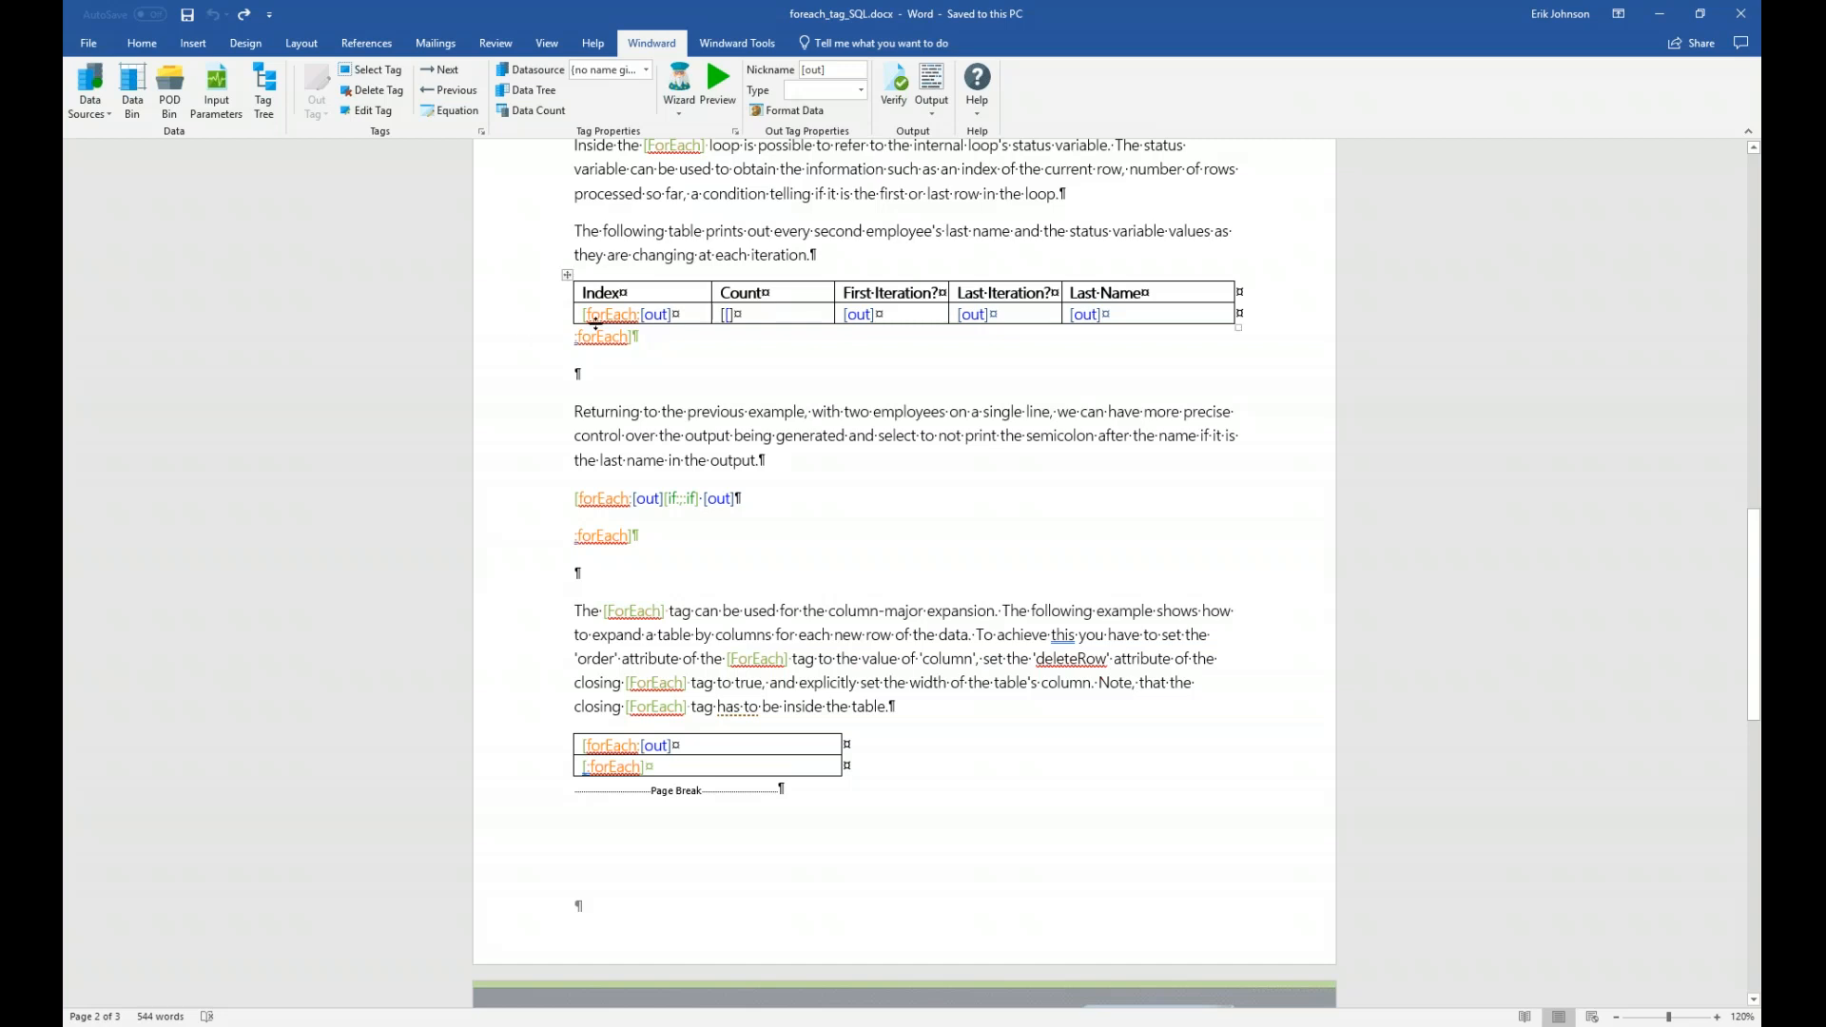
pyautogui.moveTo(623, 317)
pyautogui.moveTo(1087, 317)
# - Preview the data returned by the forEach tag in the column-expansion table, widening the results to check every column
pyautogui.click(608, 745)
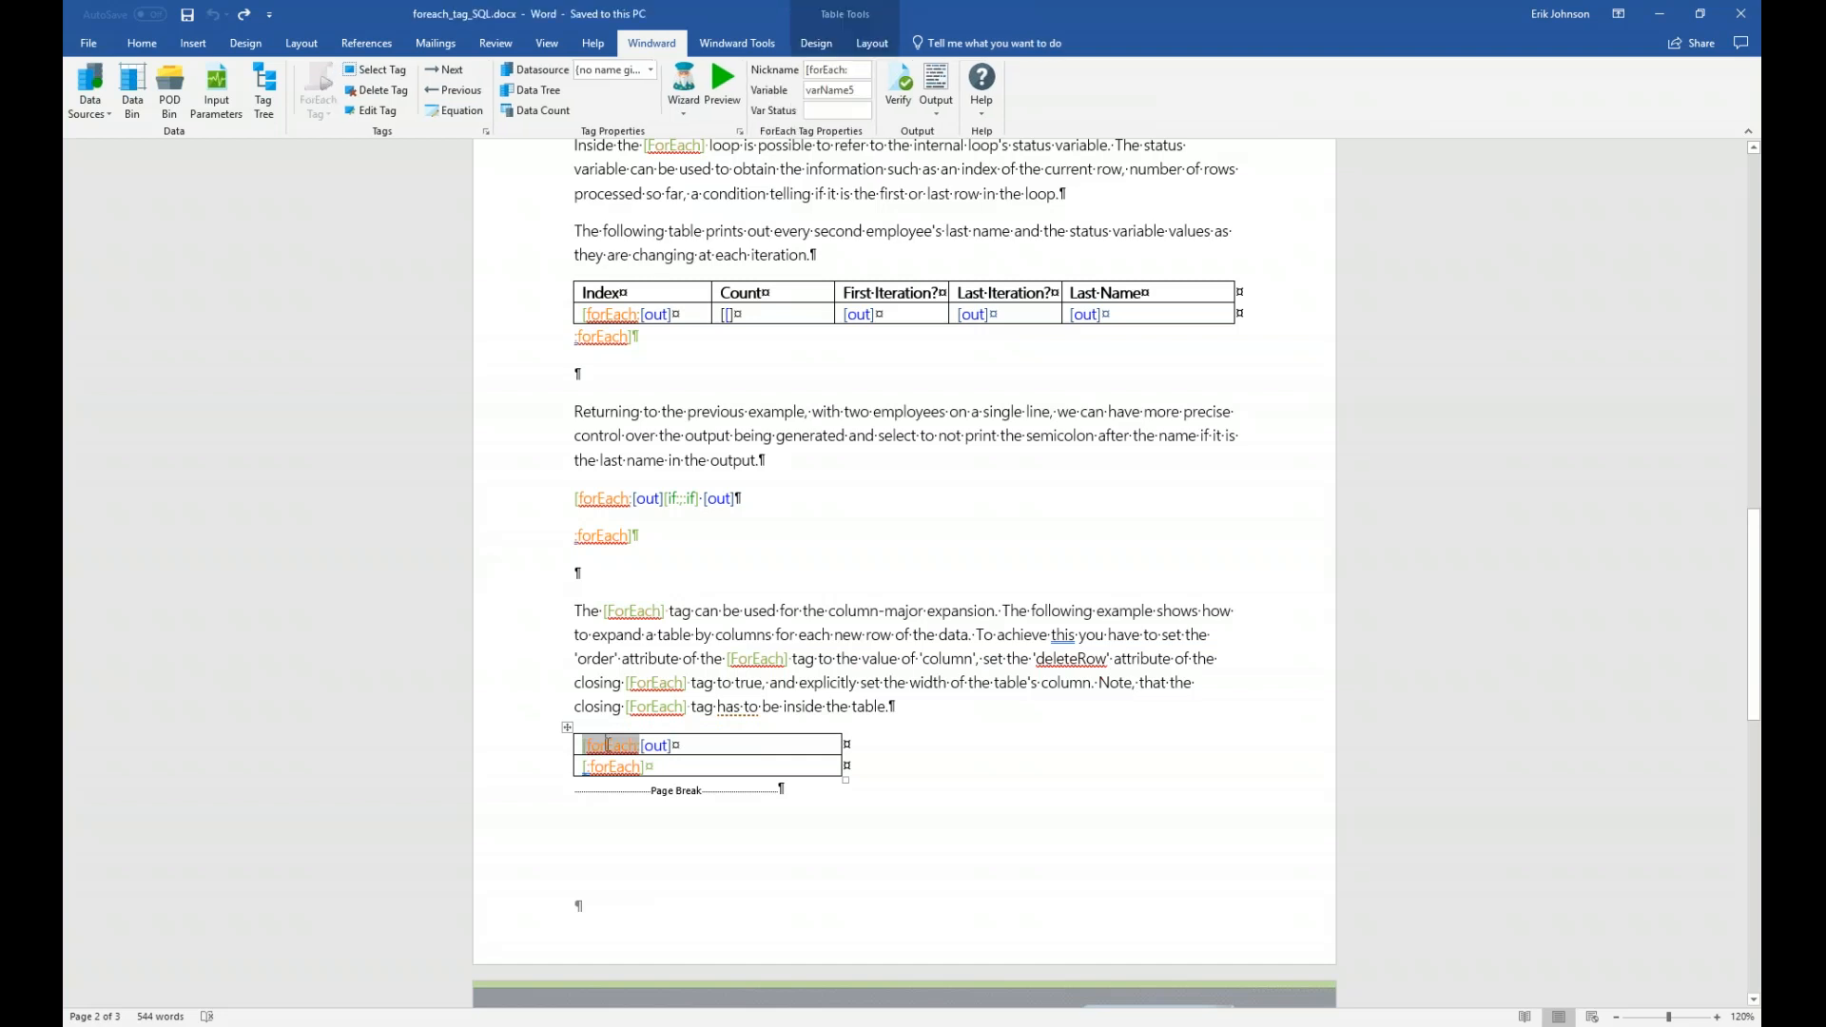
pyautogui.click(726, 84)
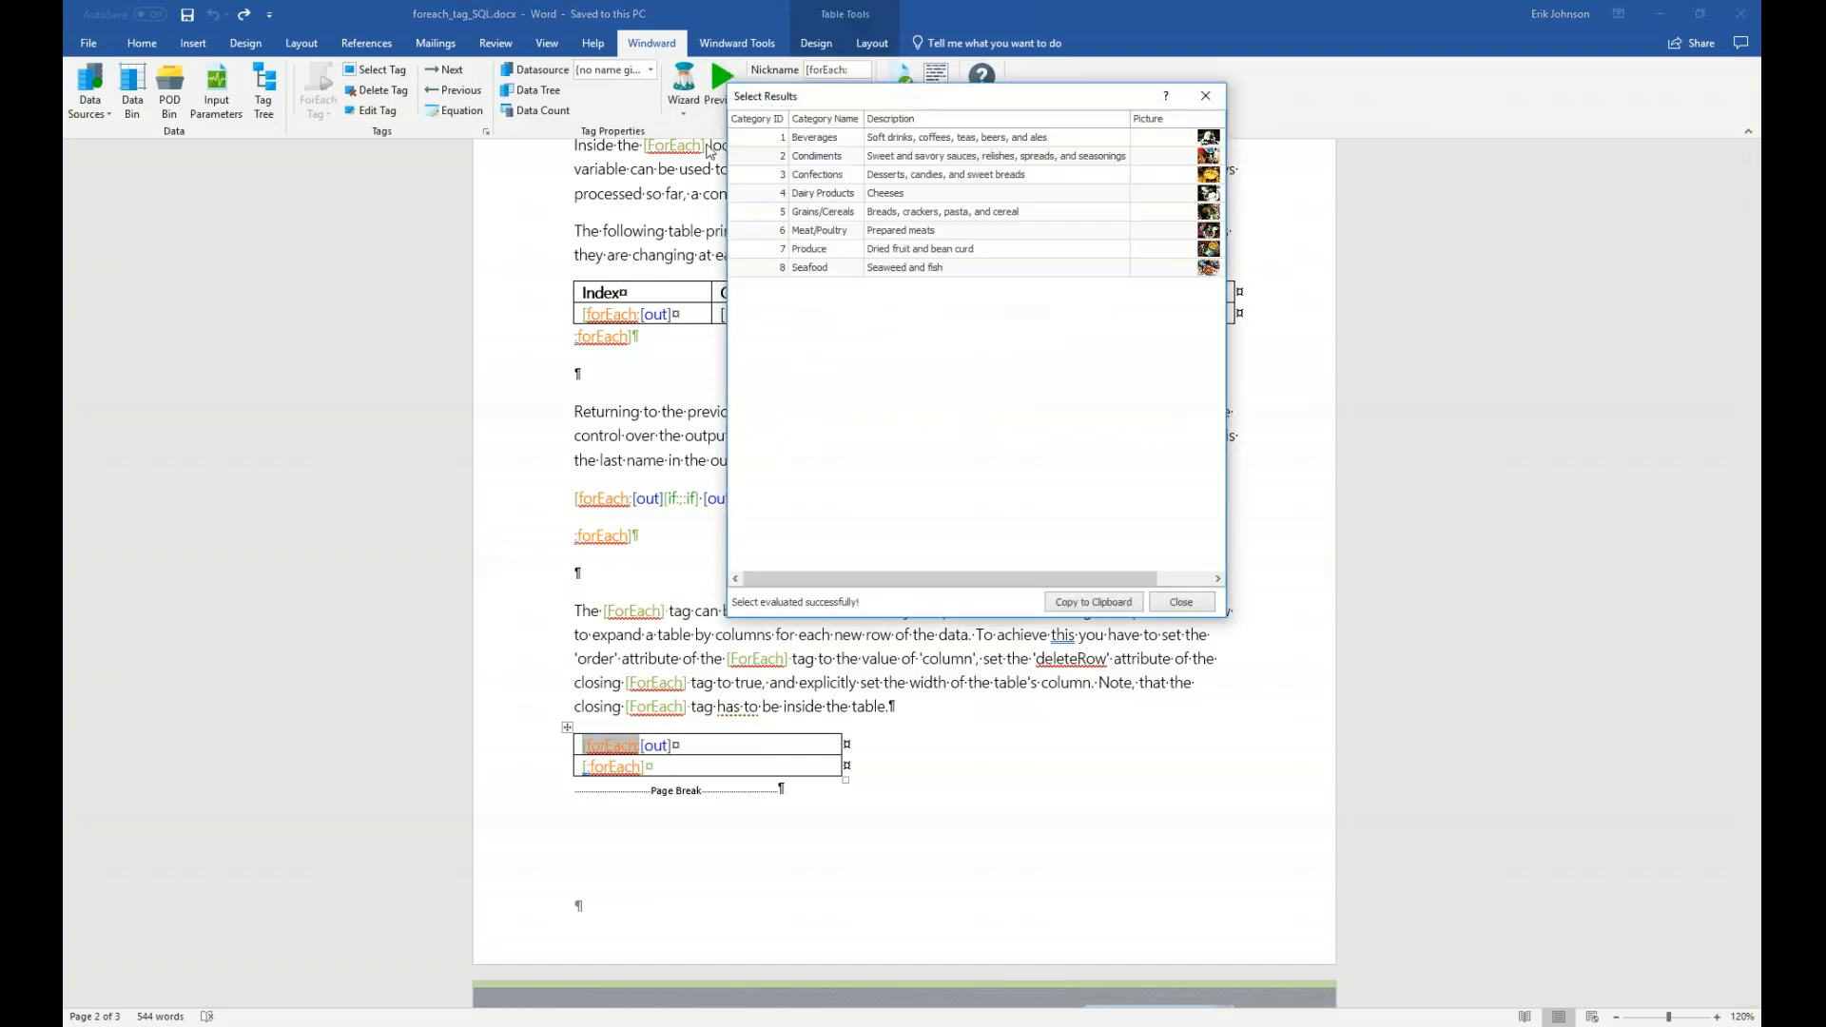
pyautogui.moveTo(860, 108); pyautogui.dragTo(872, 395)
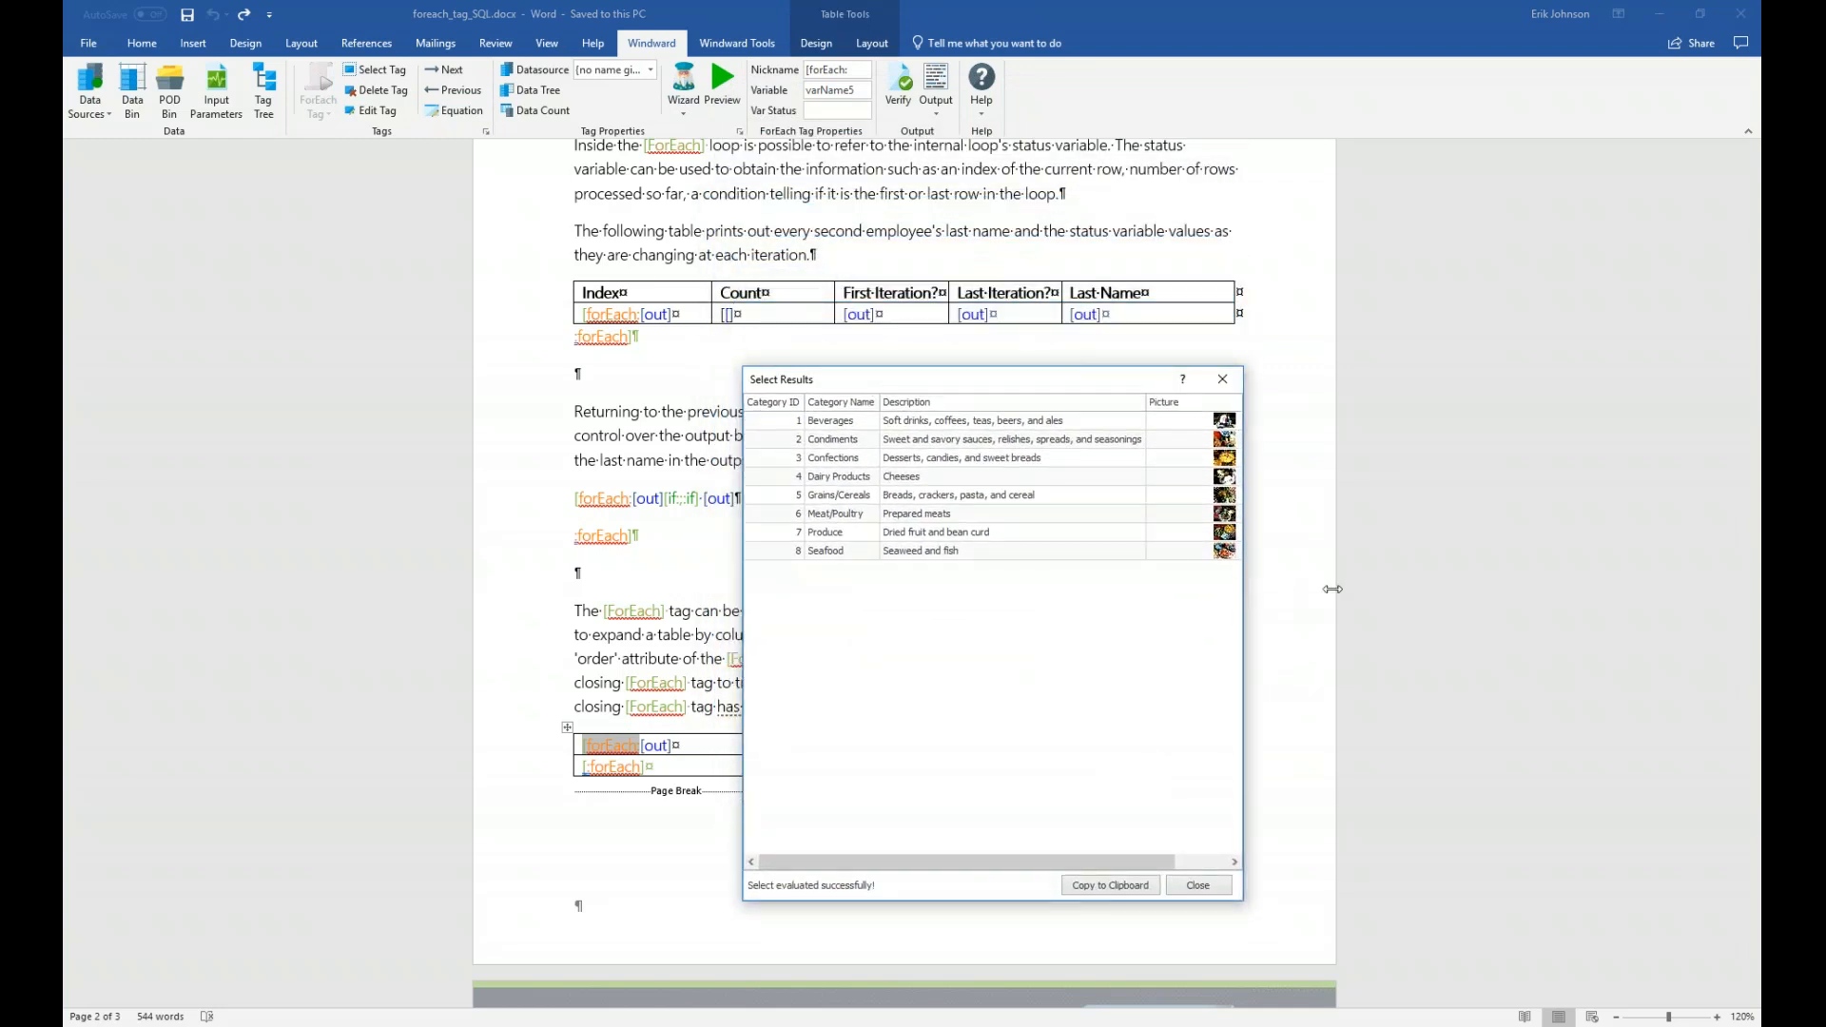
pyautogui.moveTo(1332, 589); pyautogui.dragTo(1372, 588)
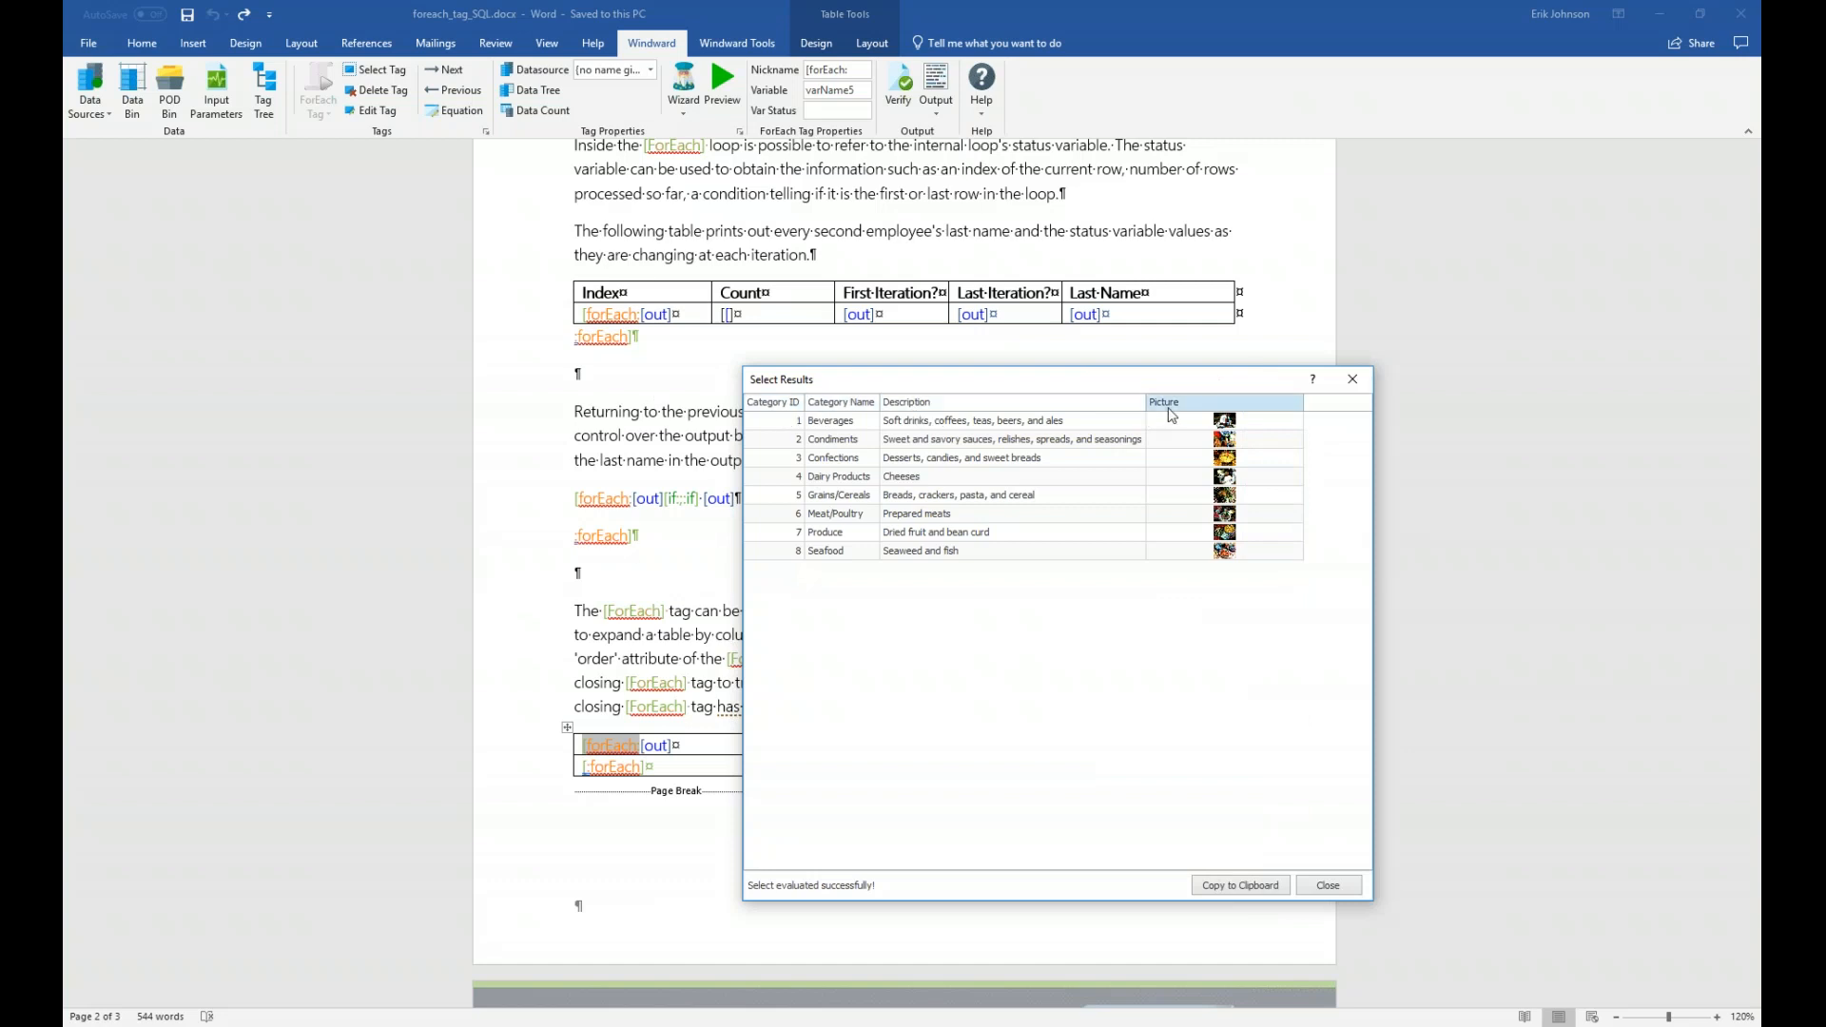
pyautogui.click(1328, 884)
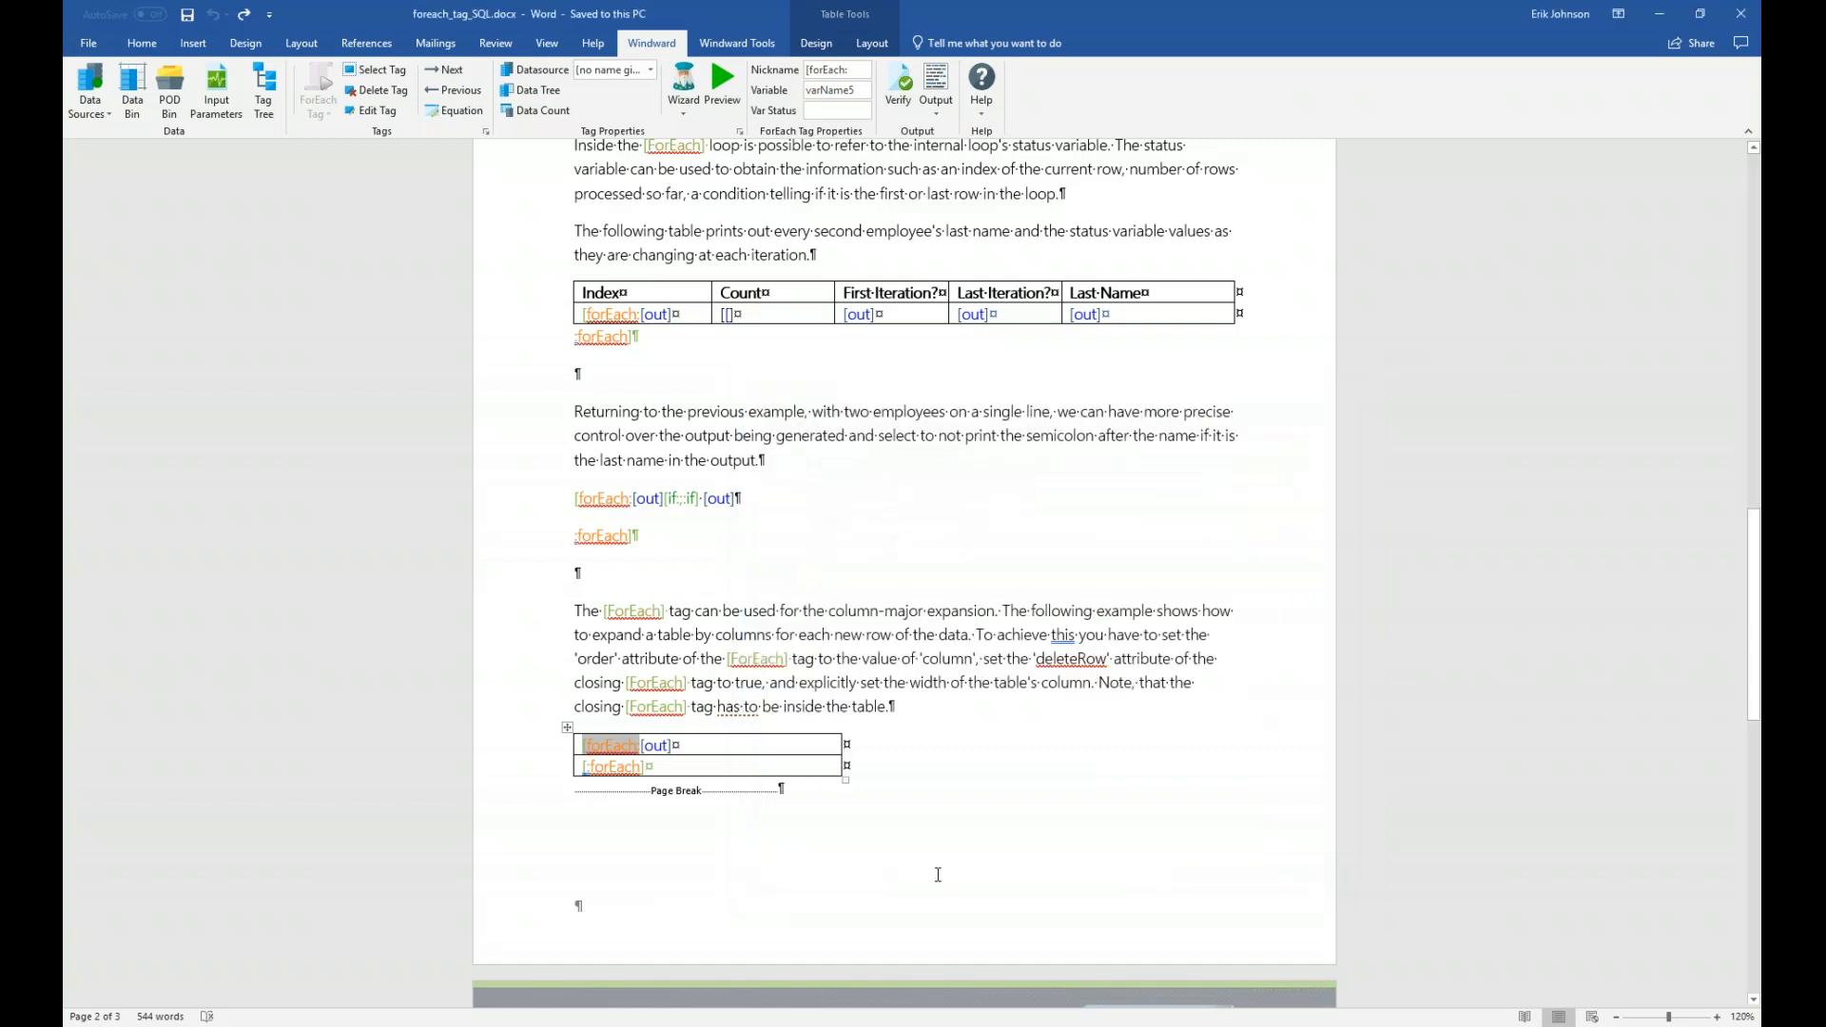
# - Preview the values returned by the [out] tag in the column-expansion table and close the results
pyautogui.click(652, 744)
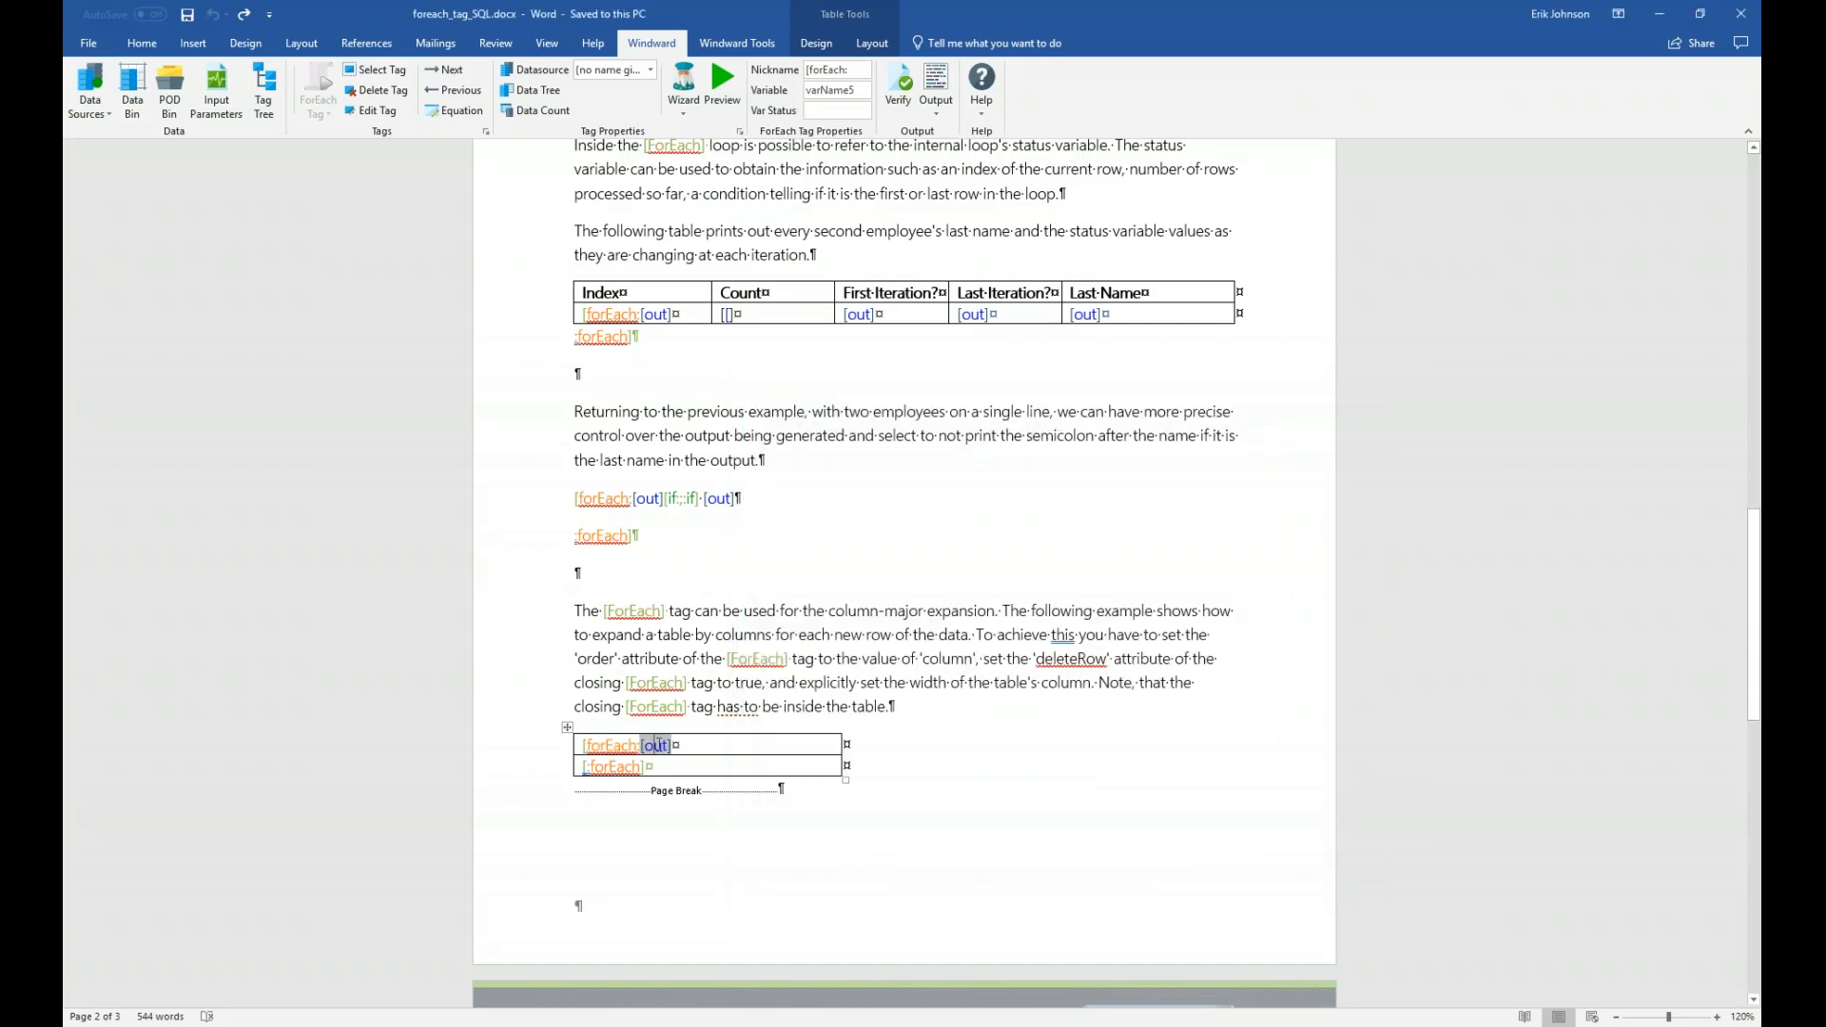
pyautogui.click(718, 83)
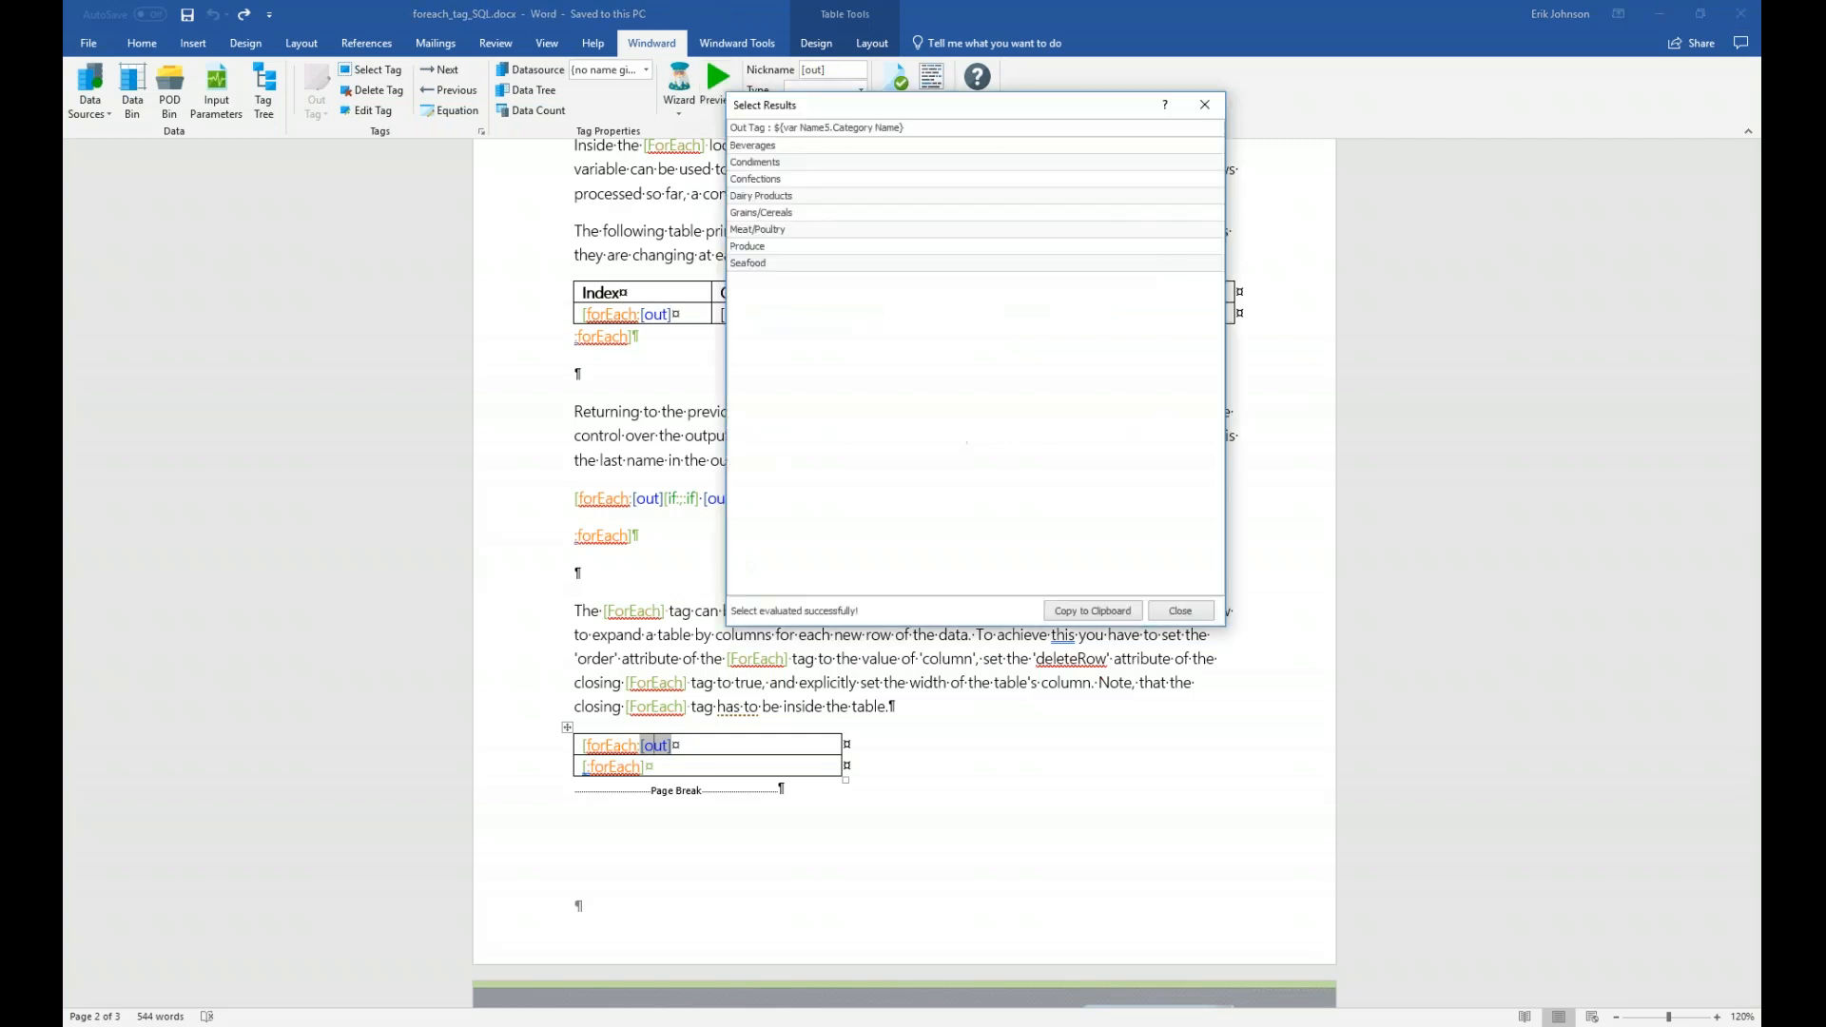
pyautogui.moveTo(930, 111); pyautogui.dragTo(1046, 454)
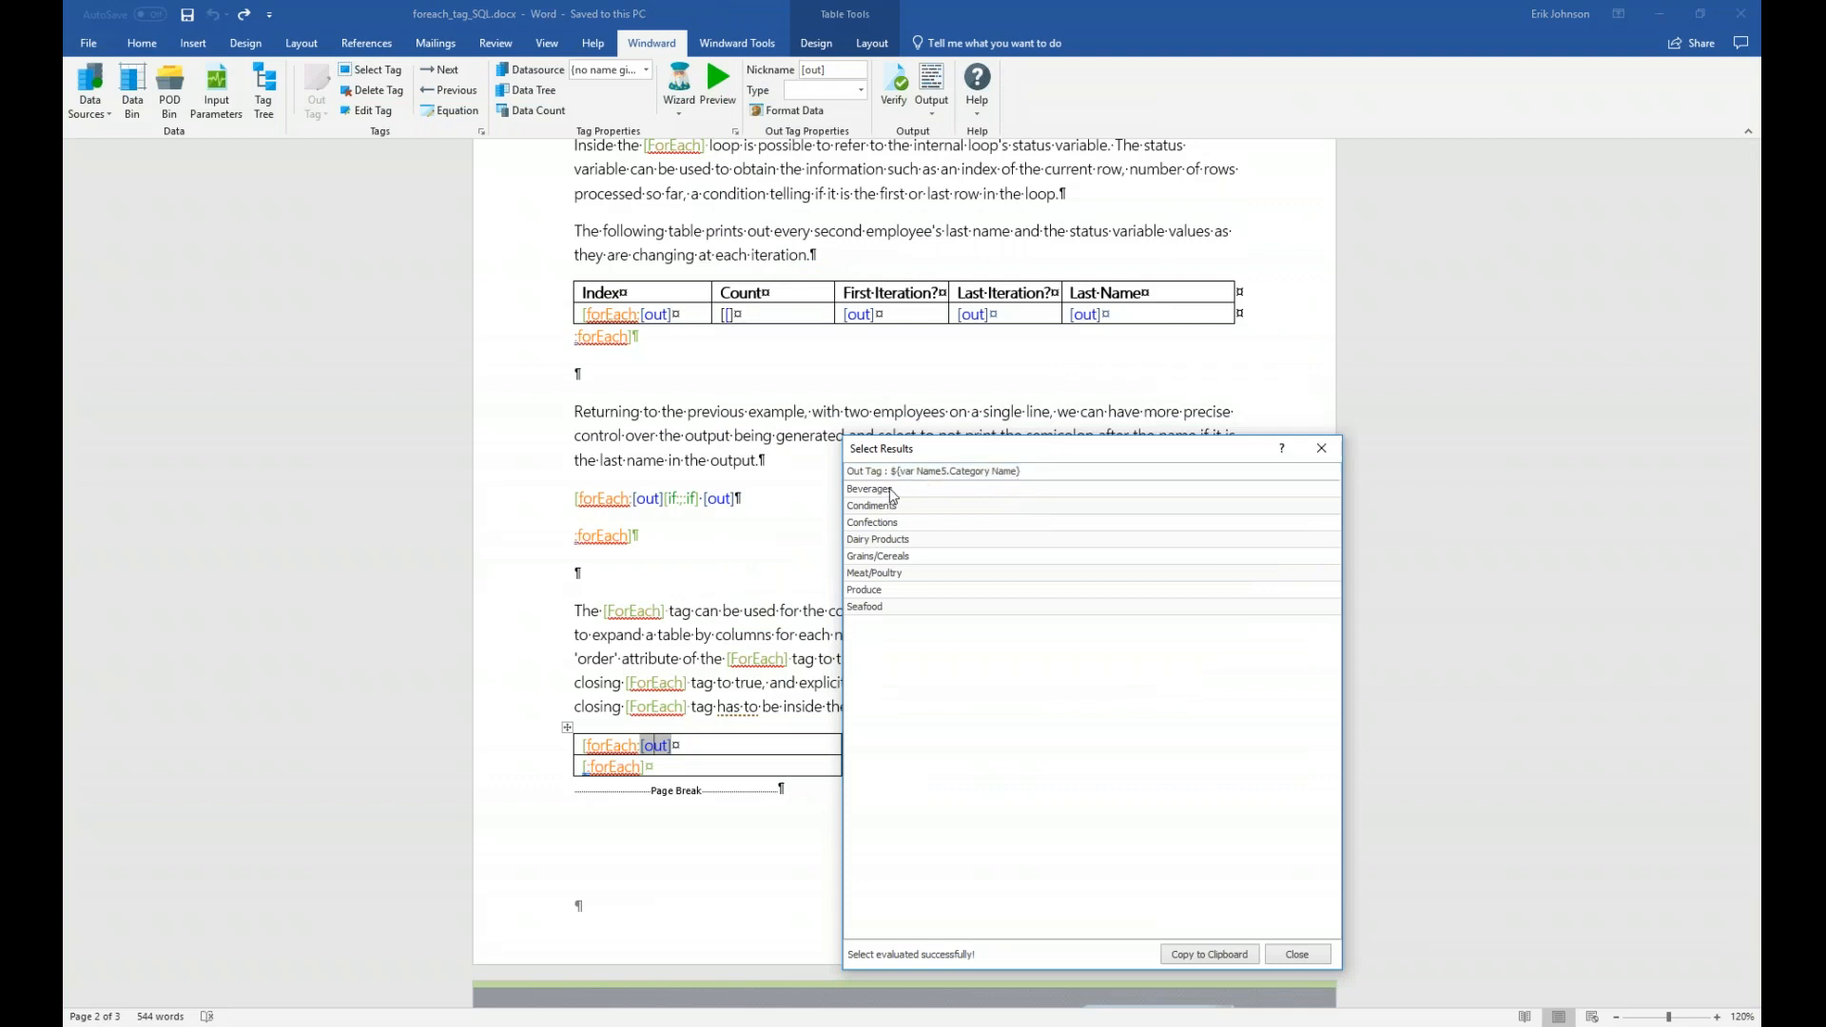
pyautogui.click(1297, 955)
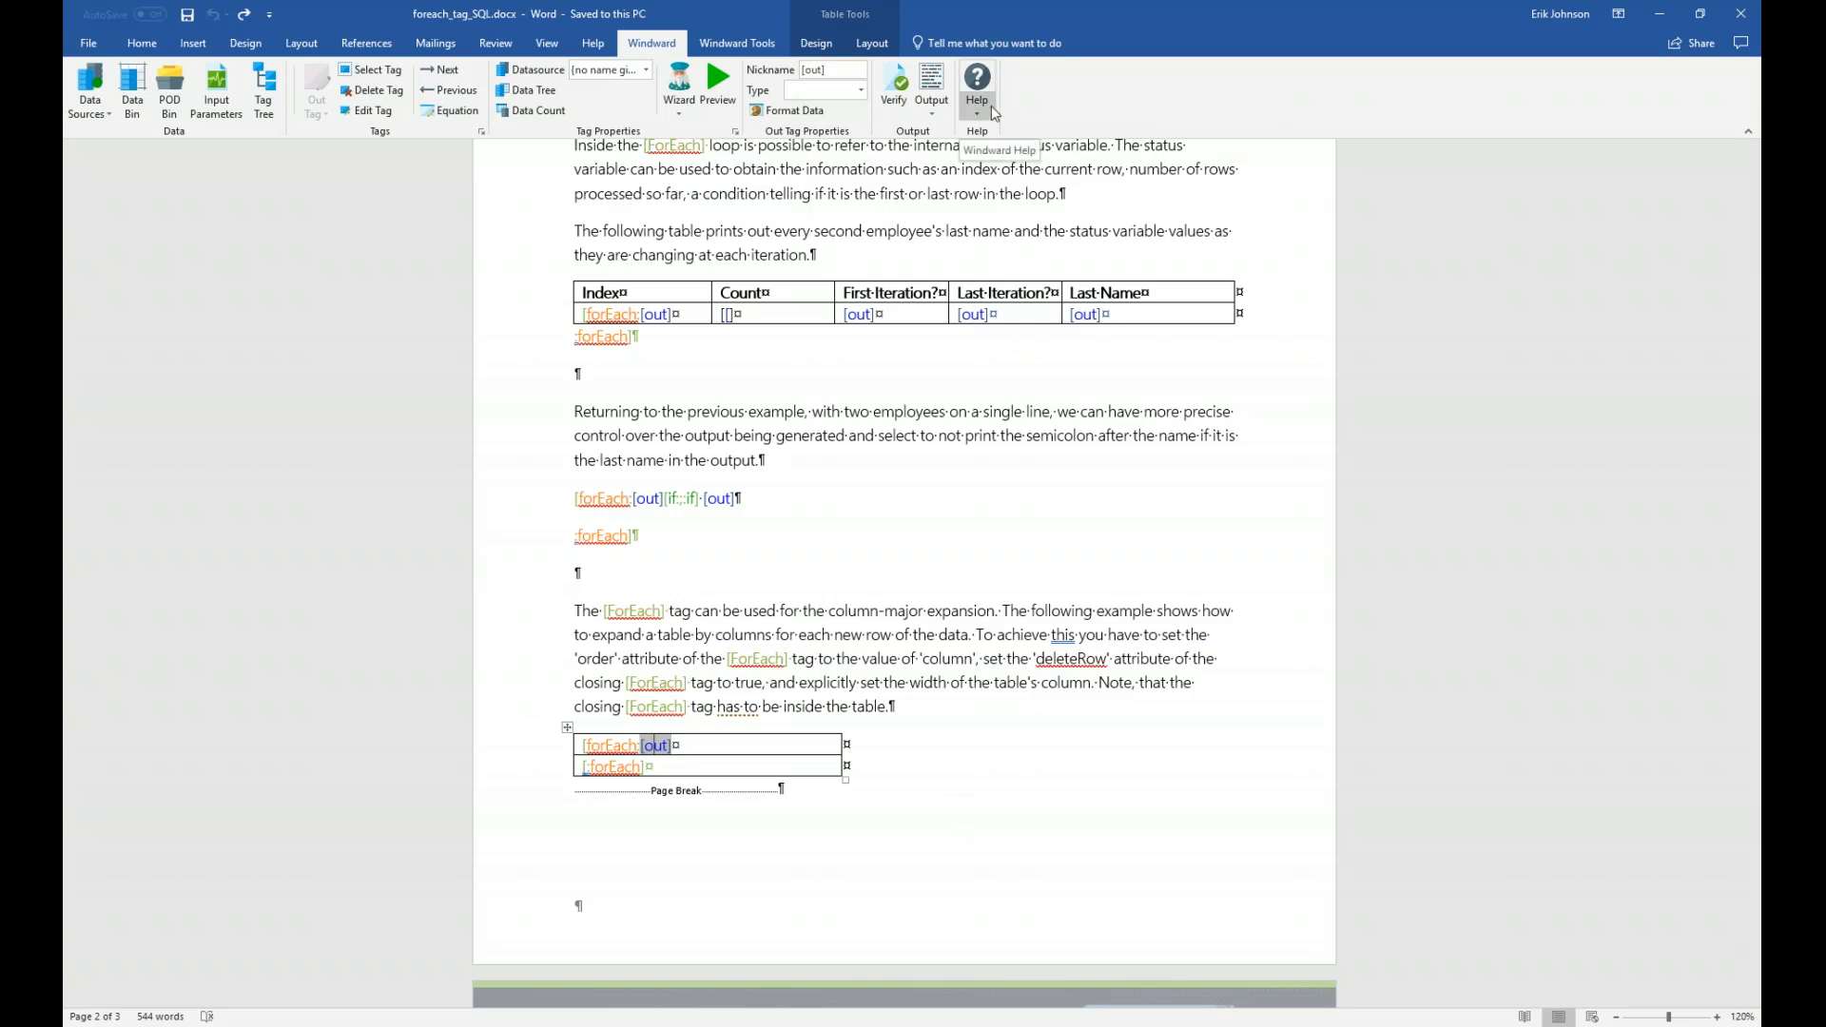
# - Generate the report output again, place it beside the template and go to its column-expansion category table
pyautogui.click(930, 83)
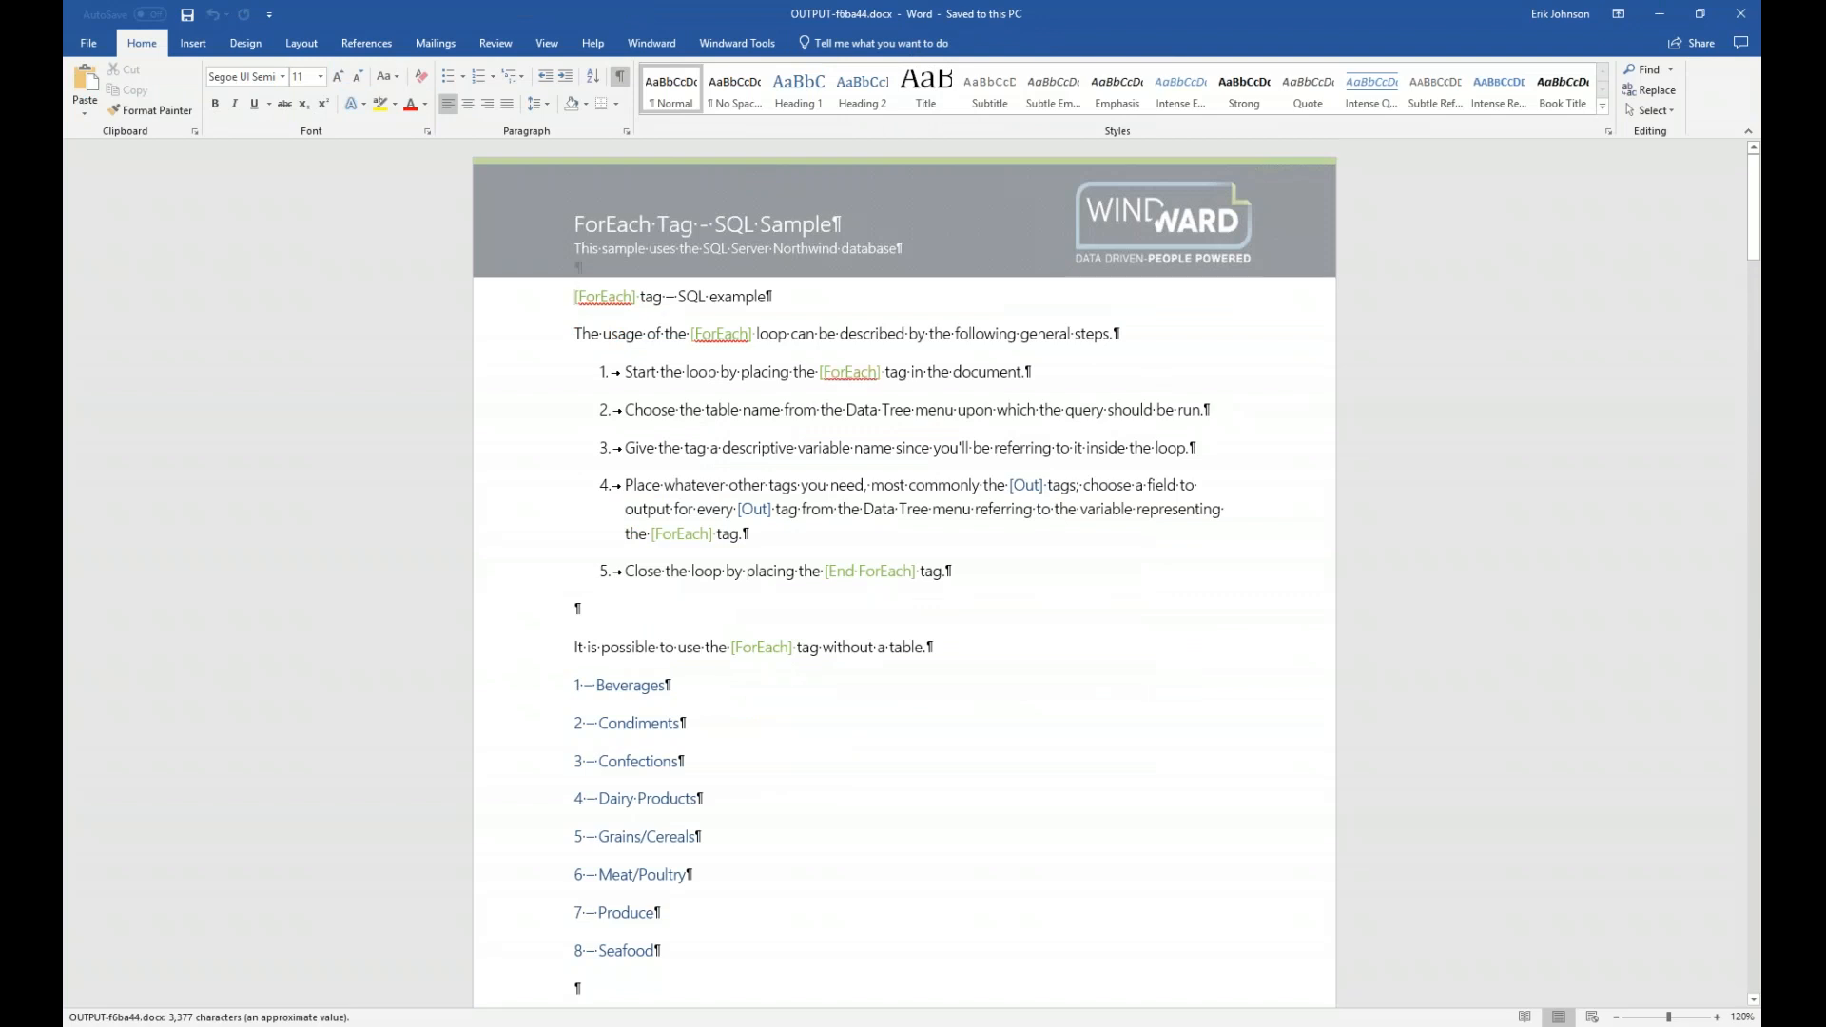
pyautogui.press('super+Right')
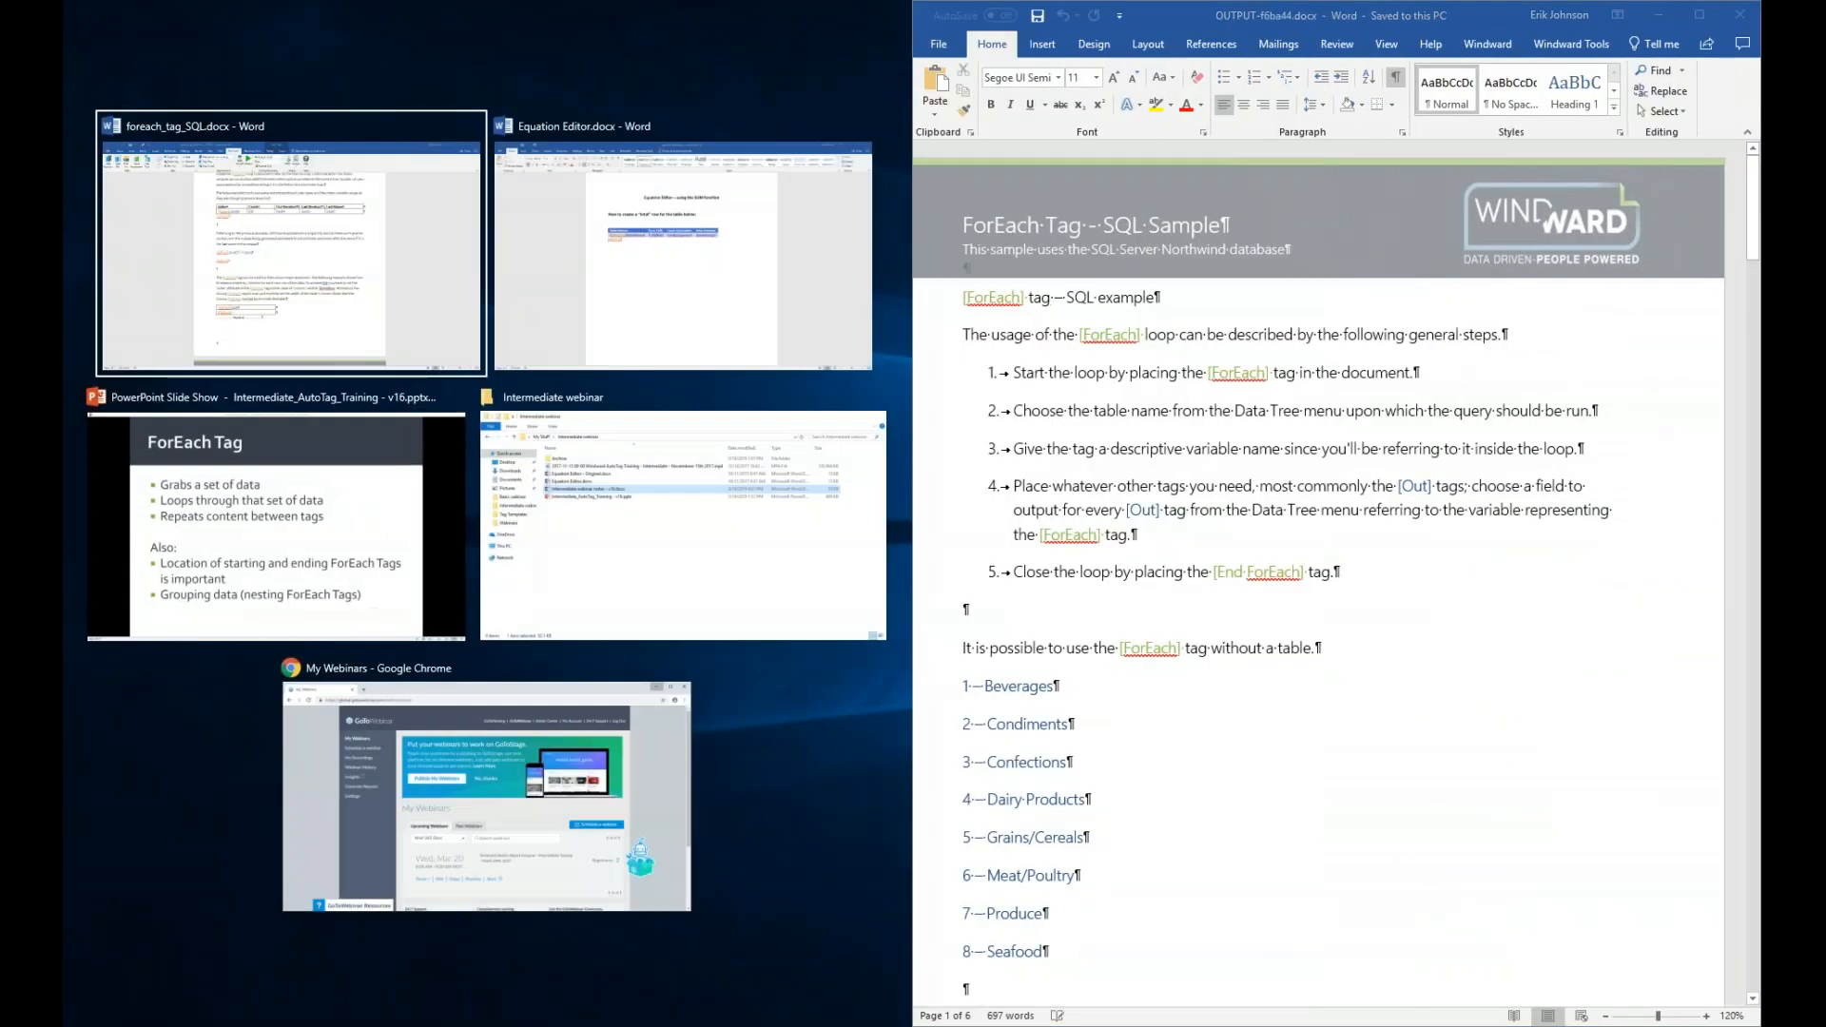
pyautogui.press('Return')
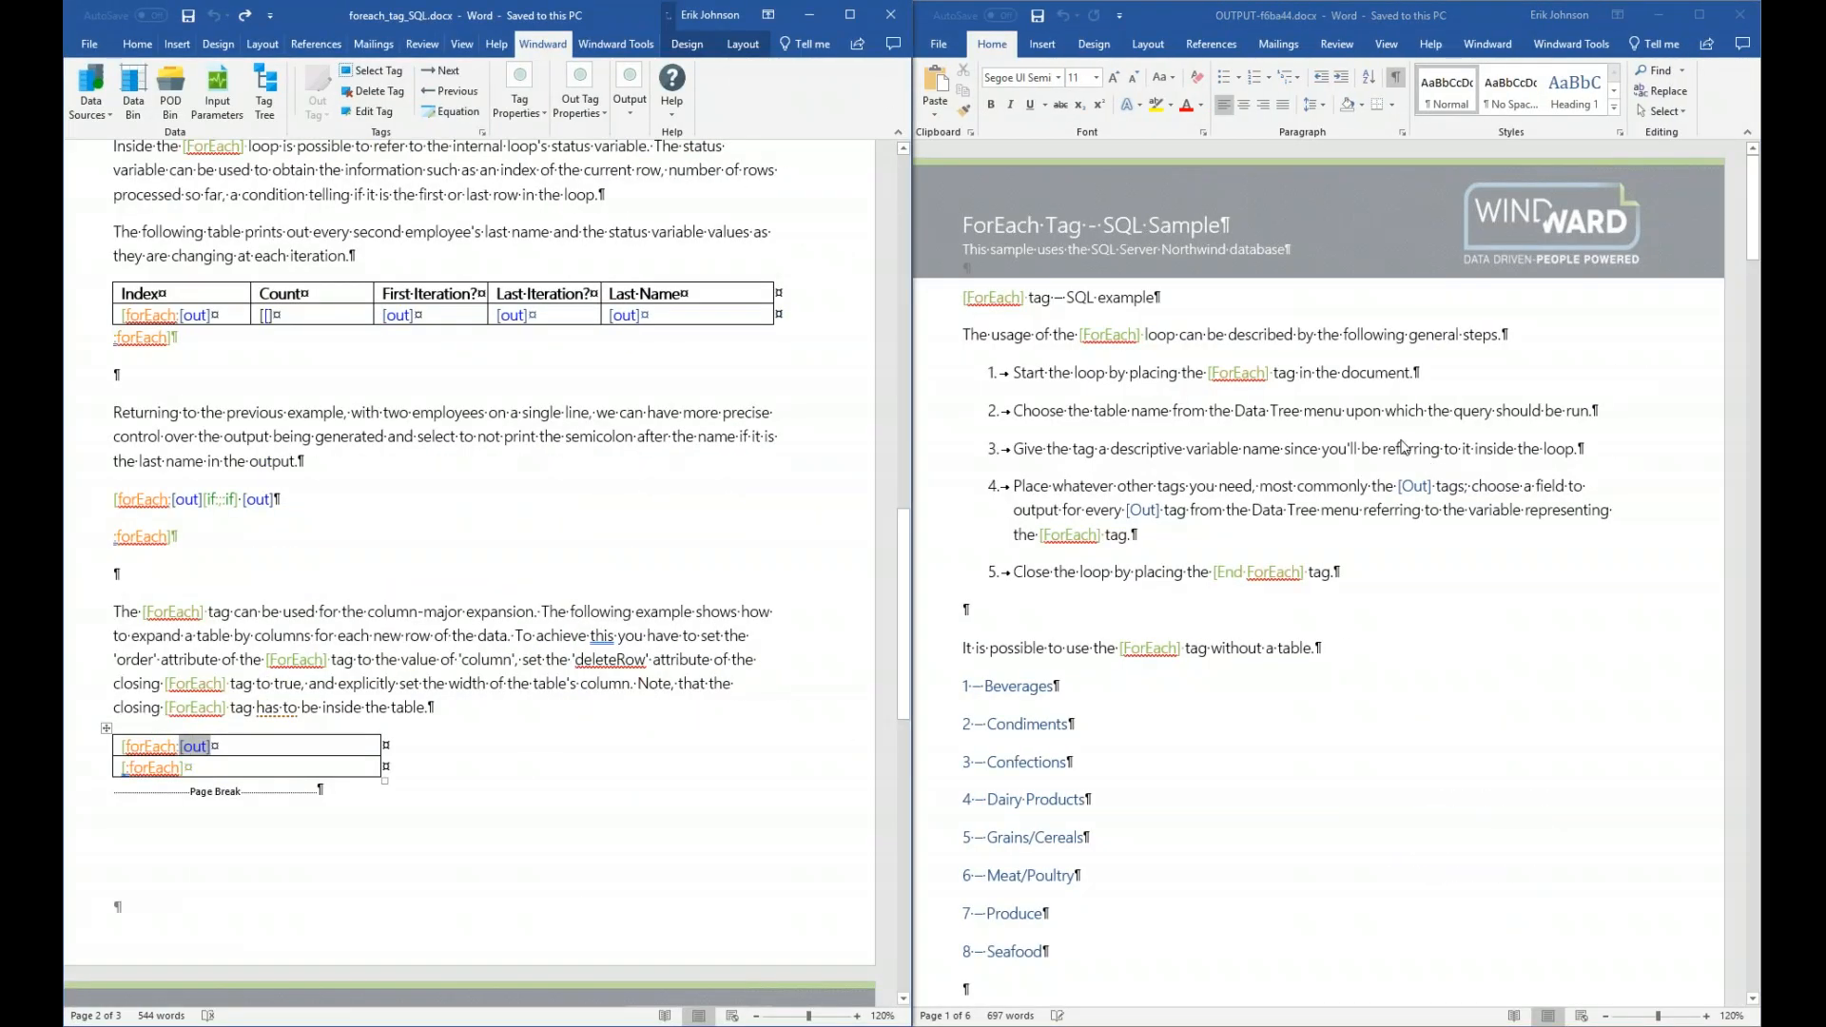
pyautogui.scroll(-3, 1398, 447)
pyautogui.scroll(-7, 1398, 447)
pyautogui.scroll(-10, 1391, 447)
pyautogui.scroll(-5, 1383, 445)
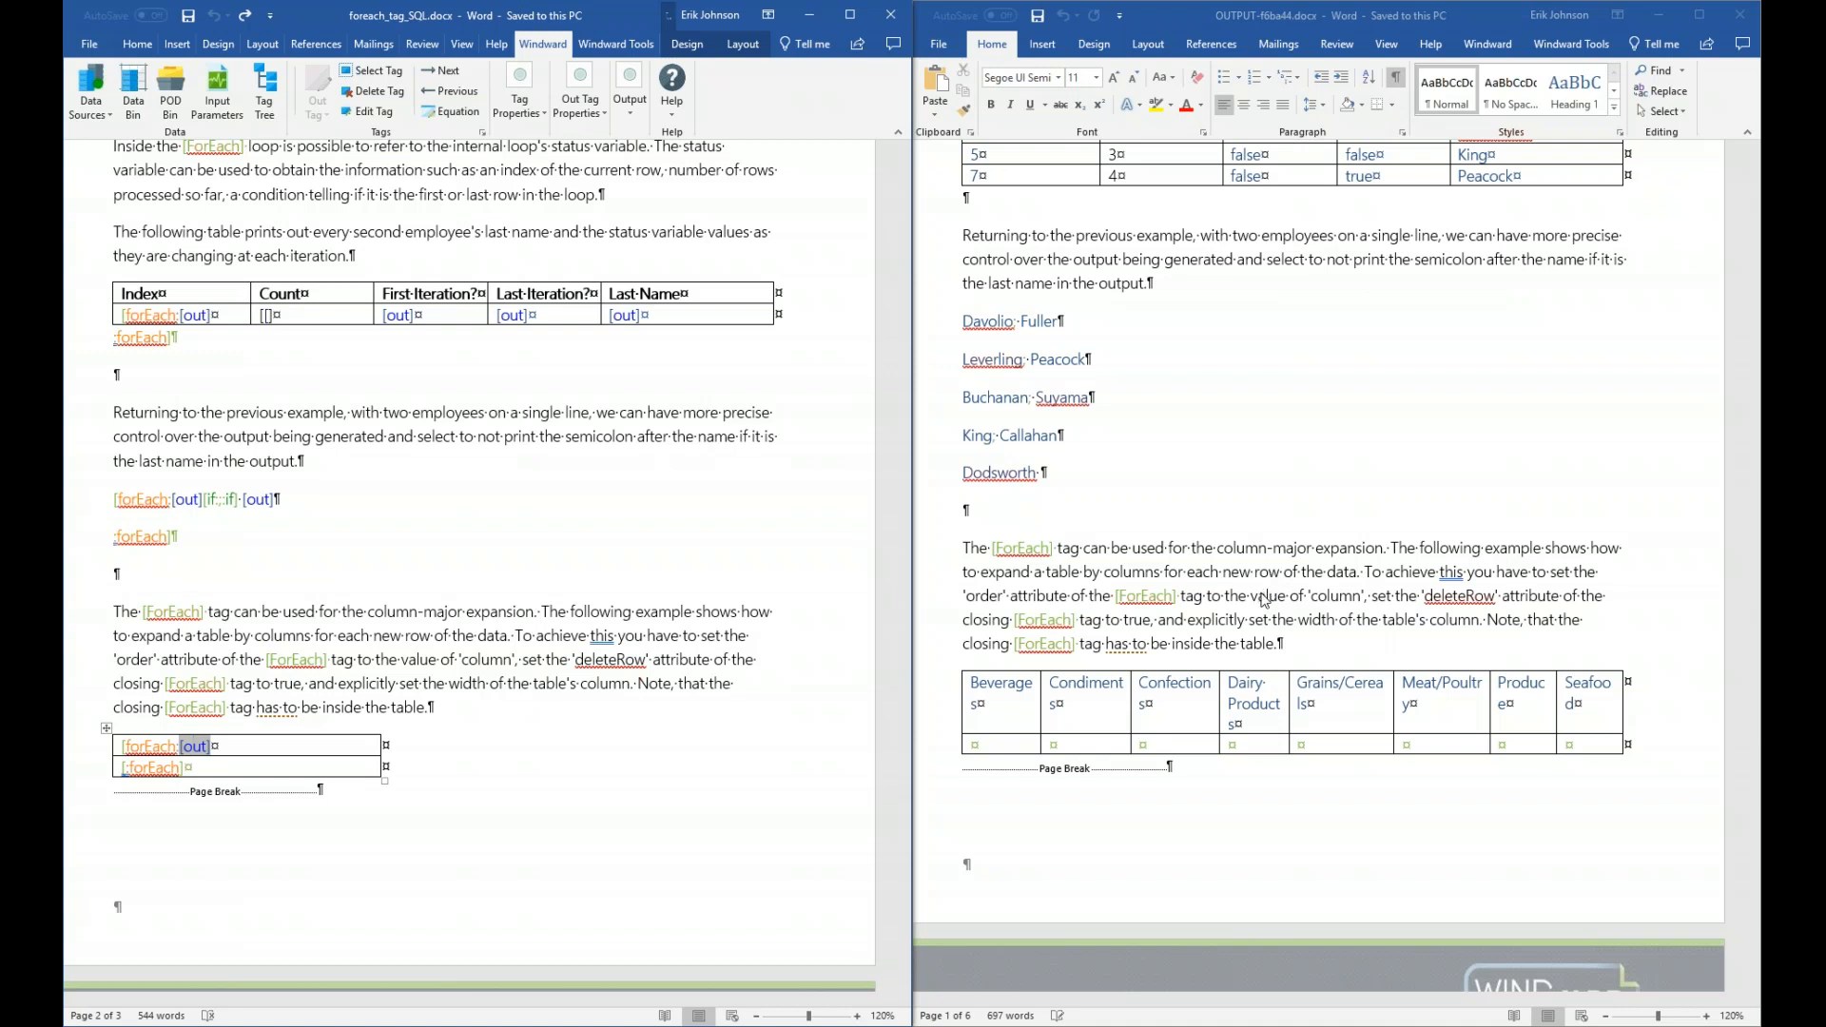
# - Examine the second row of the report's category table and inspect the matching closing forEach tag in the template
pyautogui.scroll(1, 1320, 453)
pyautogui.scroll(3, 1320, 453)
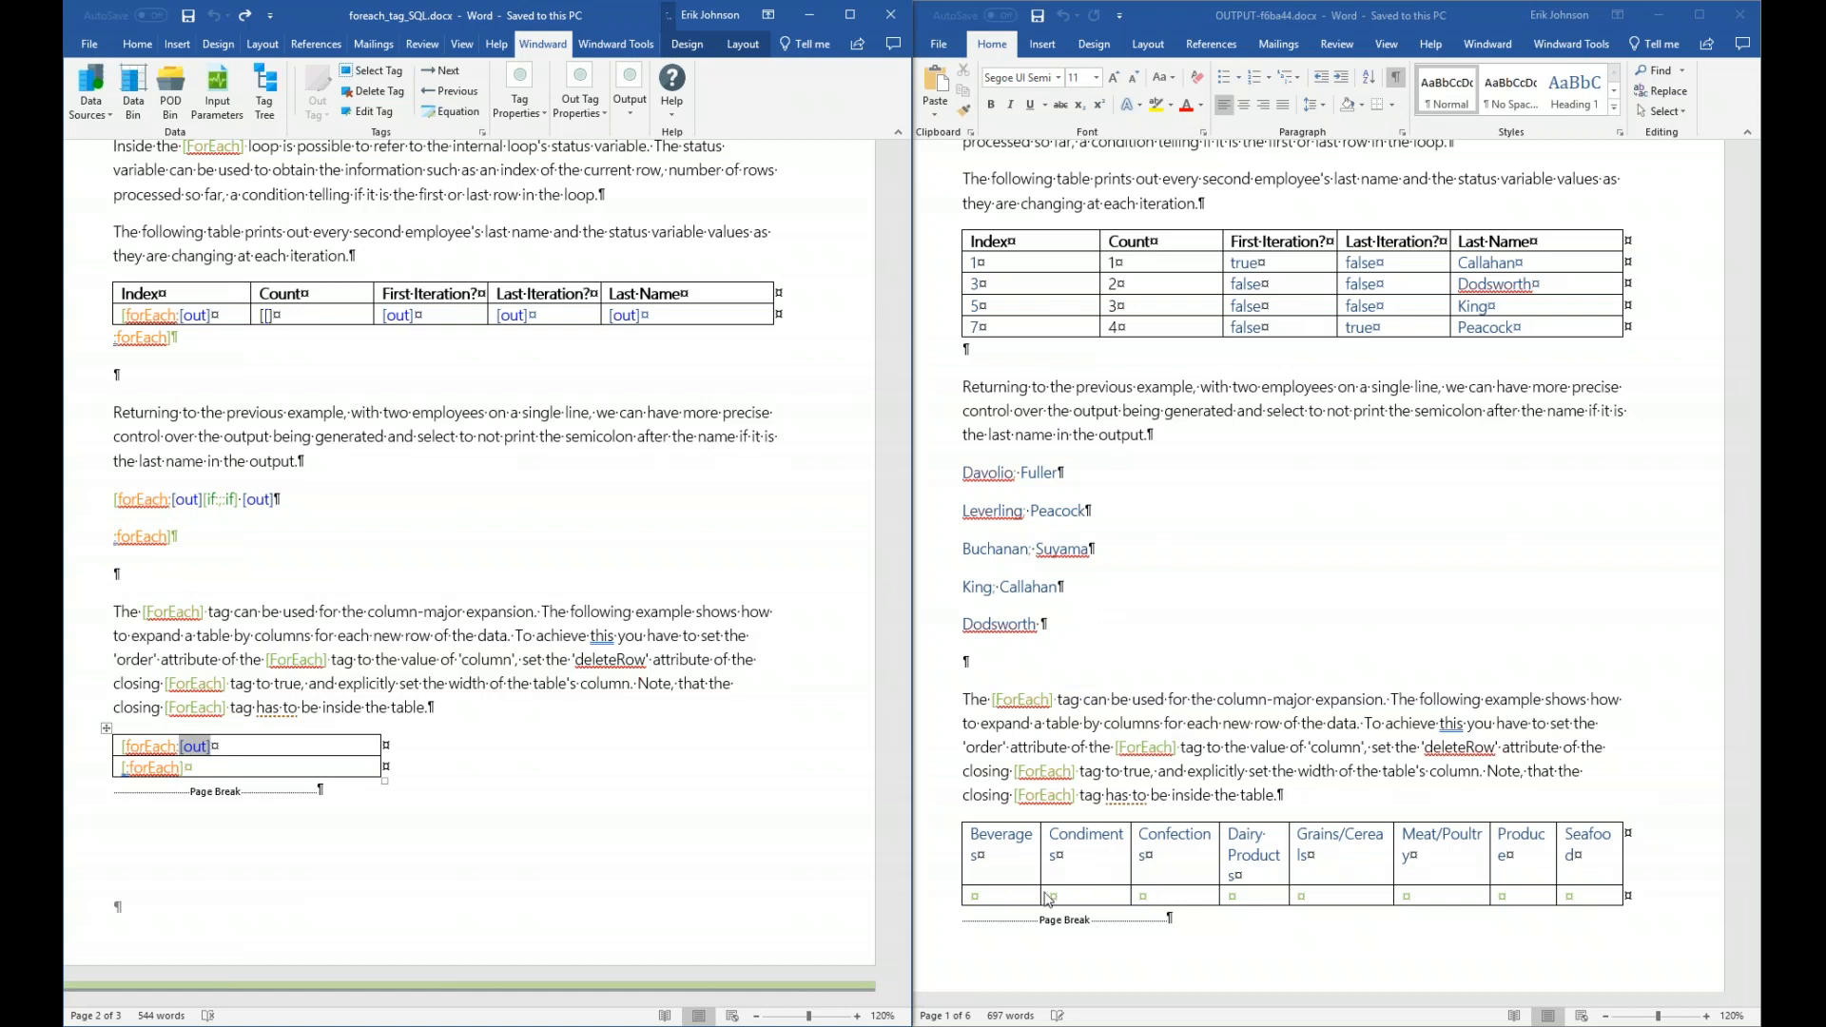
pyautogui.scroll(-1, 1415, 868)
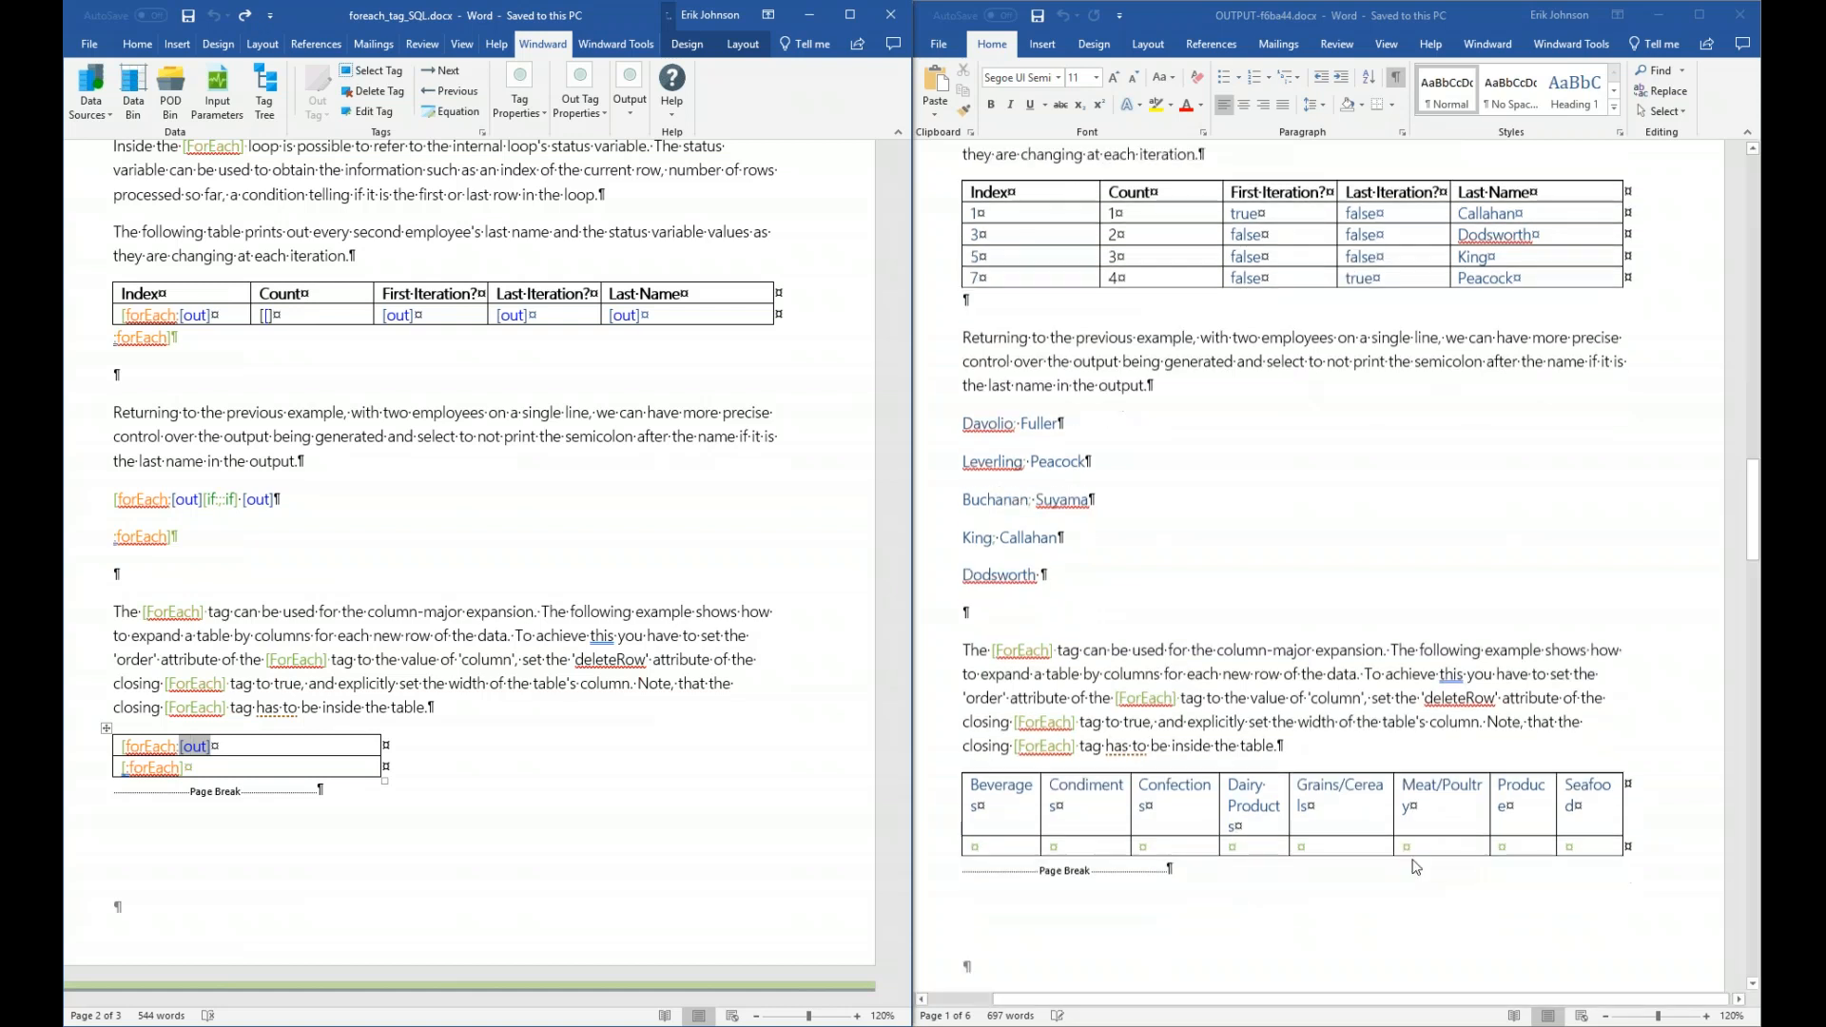
pyautogui.scroll(-1, 1415, 867)
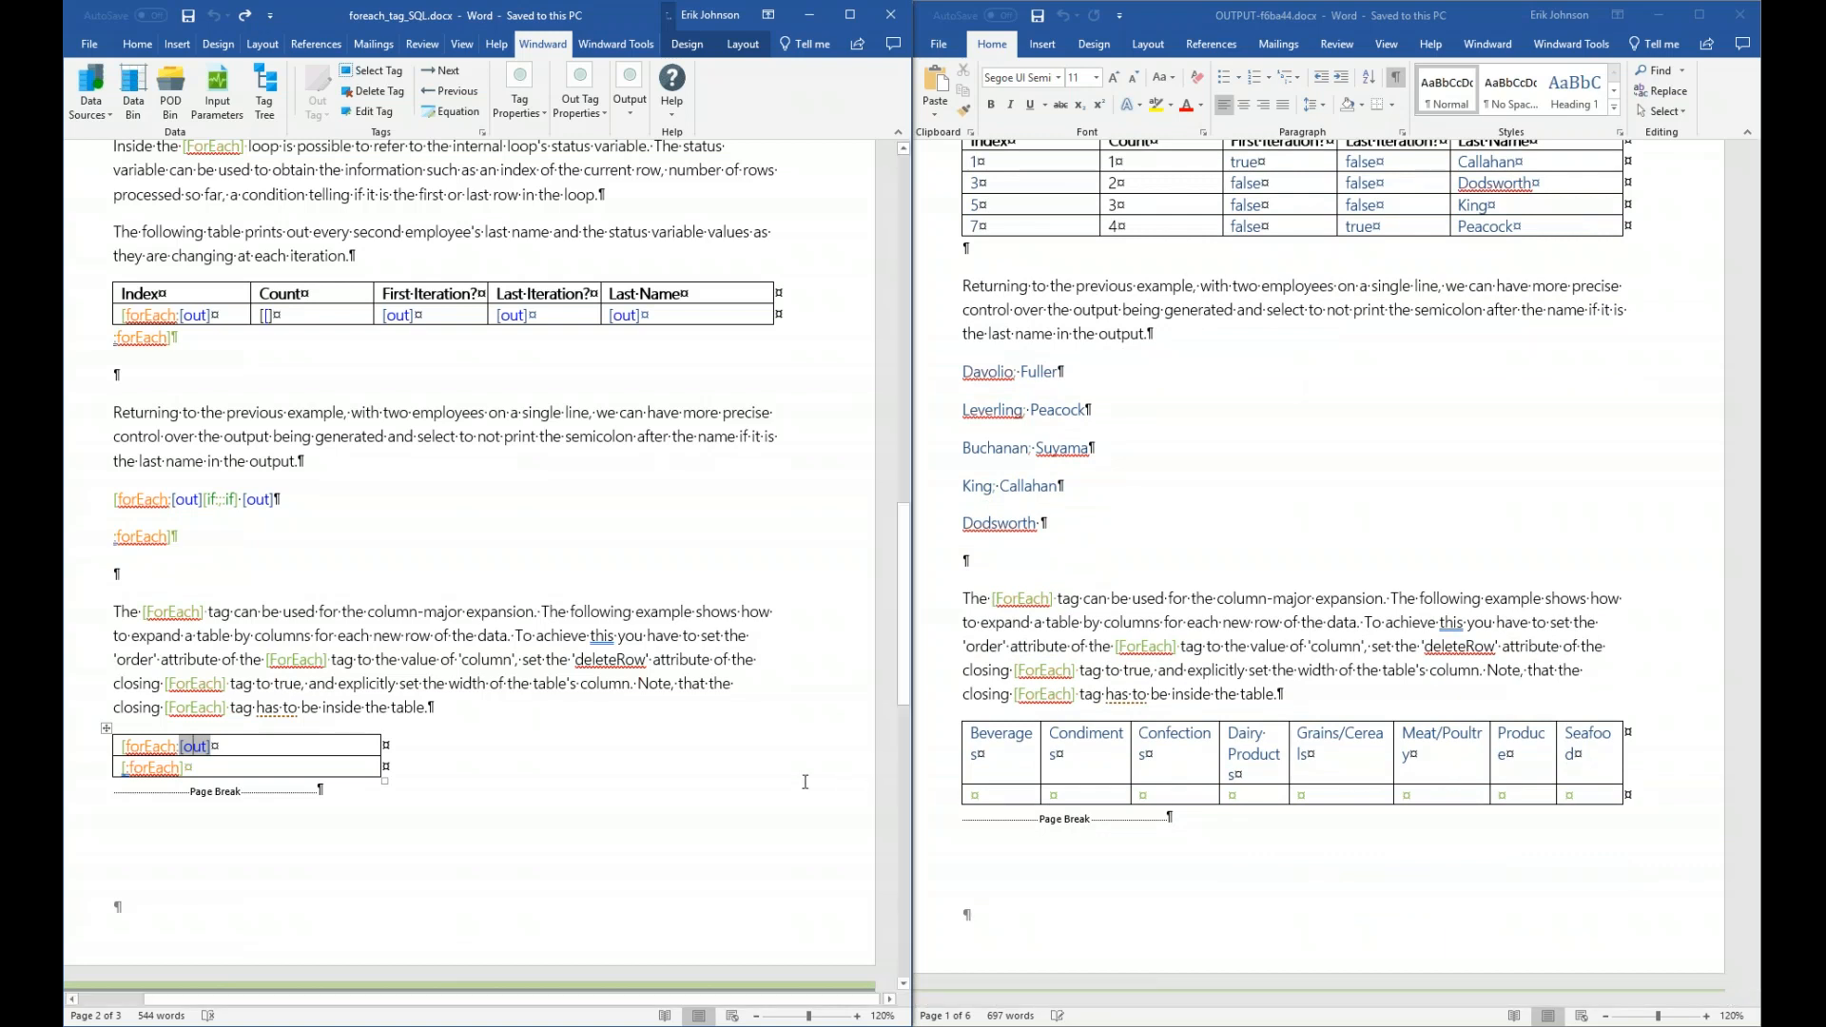
pyautogui.click(152, 766)
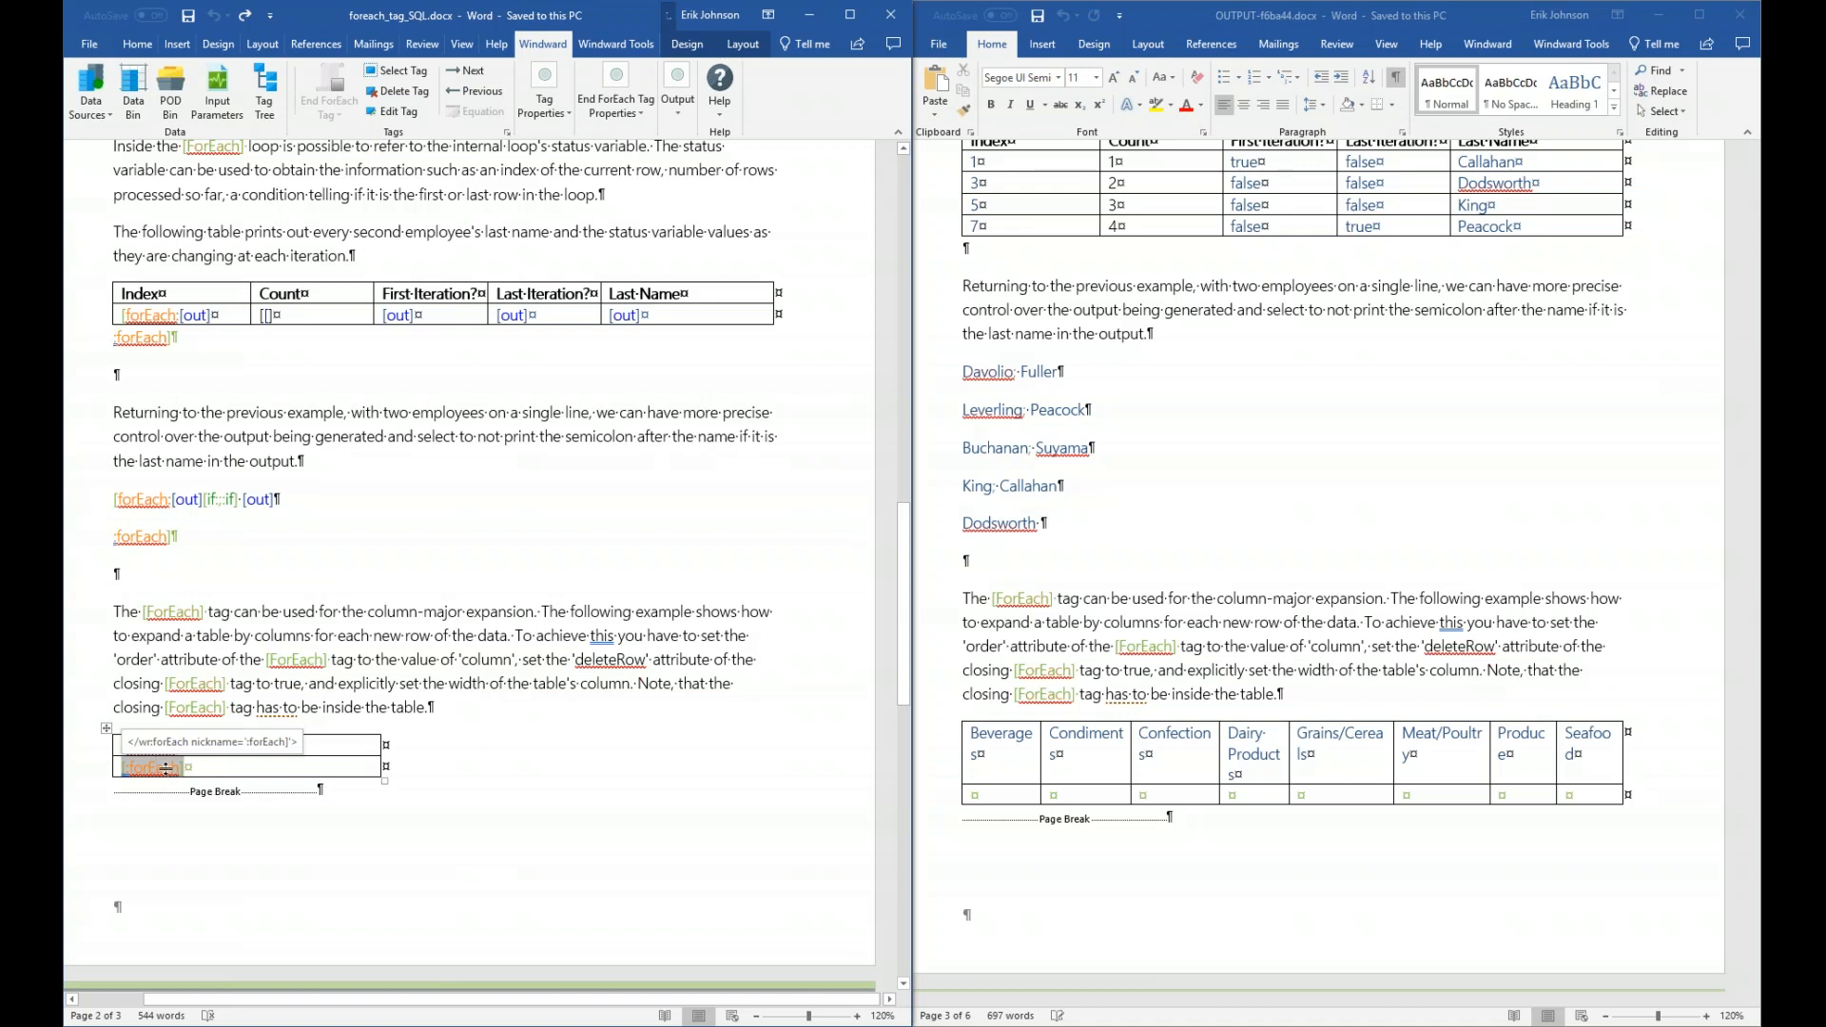
# - Close the report, maximize the template and set deleteRow to true on the column-expansion table's closing forEach tag, saving the tag
pyautogui.click(1743, 25)
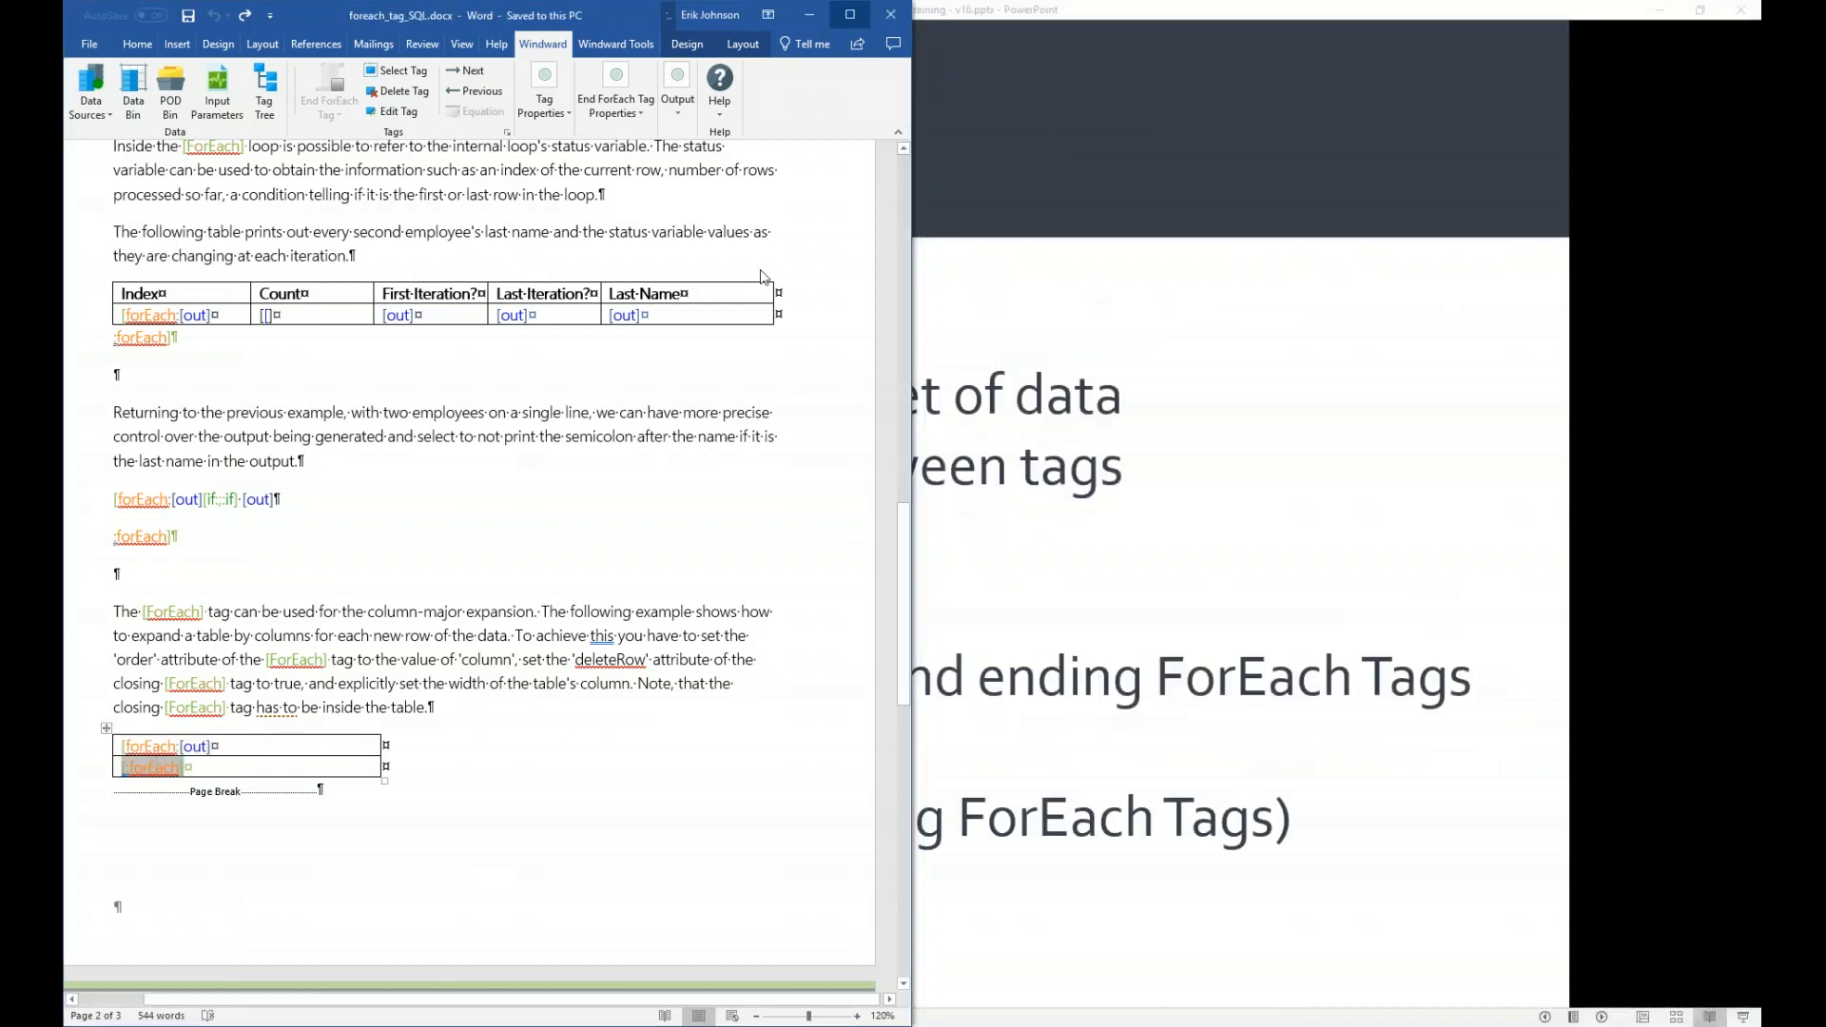
pyautogui.click(850, 15)
pyautogui.doubleClick(625, 765)
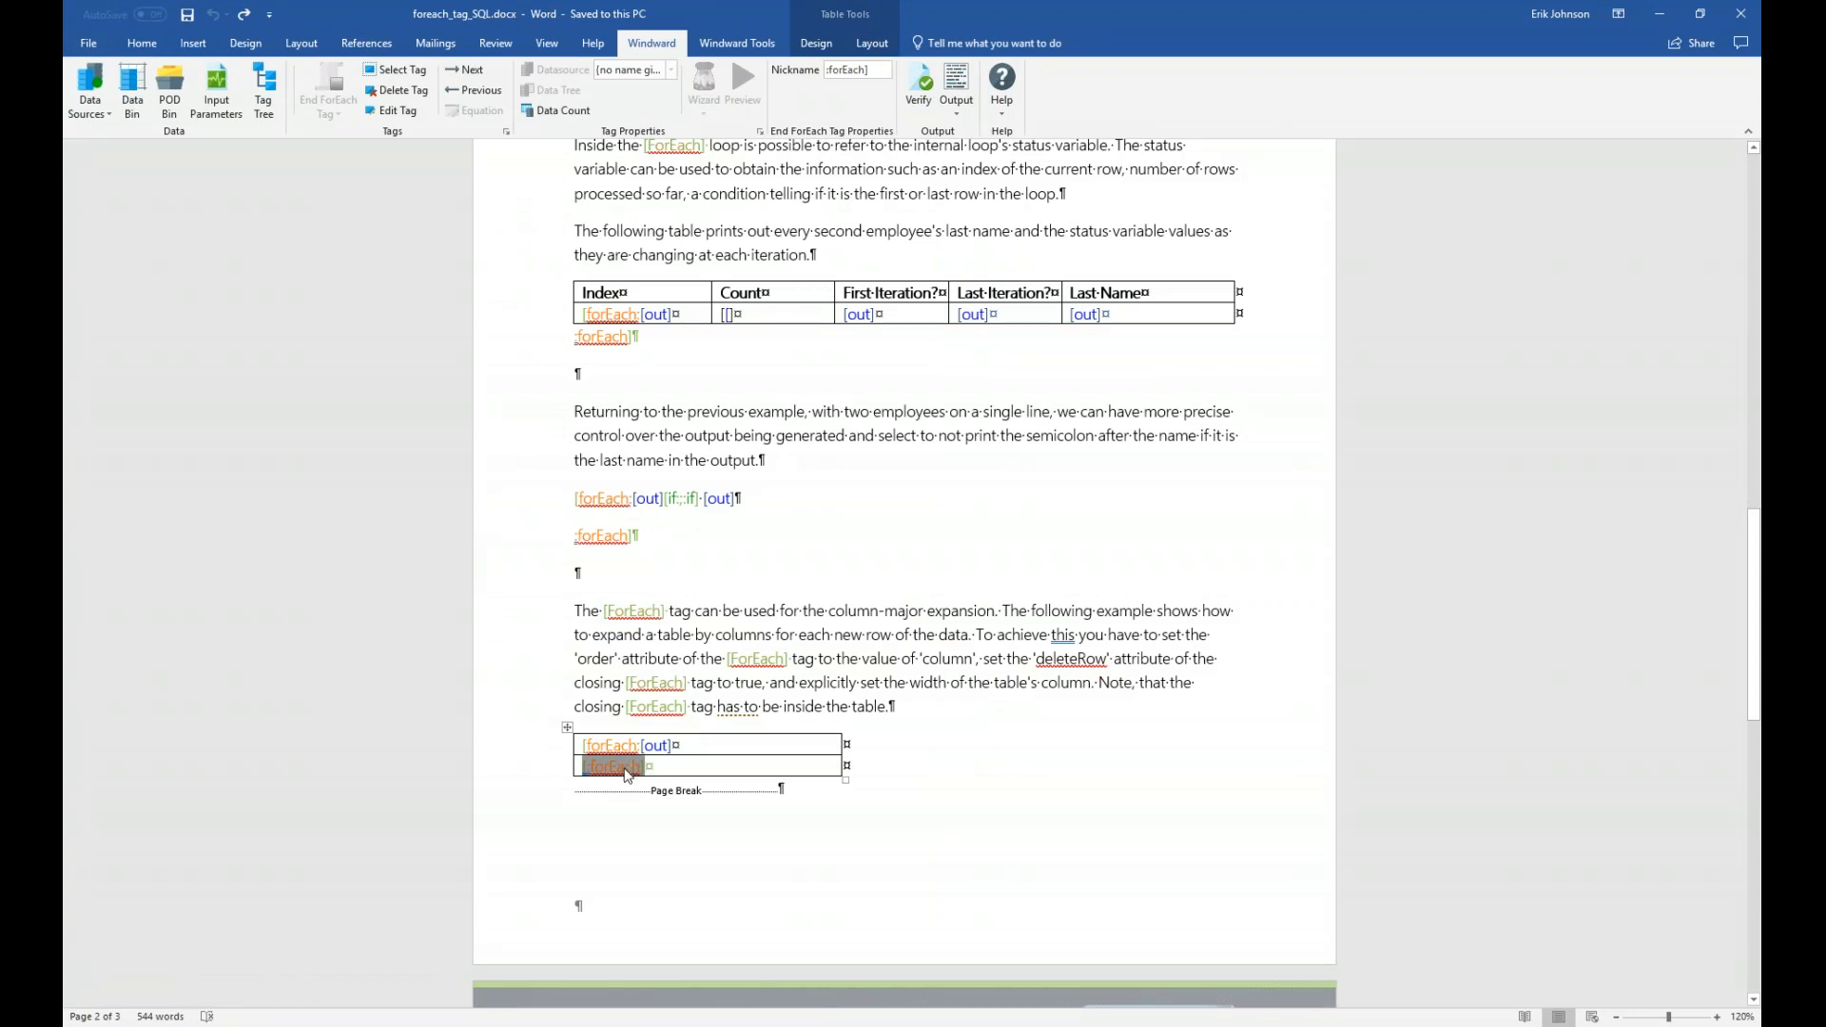
pyautogui.doubleClick(626, 768)
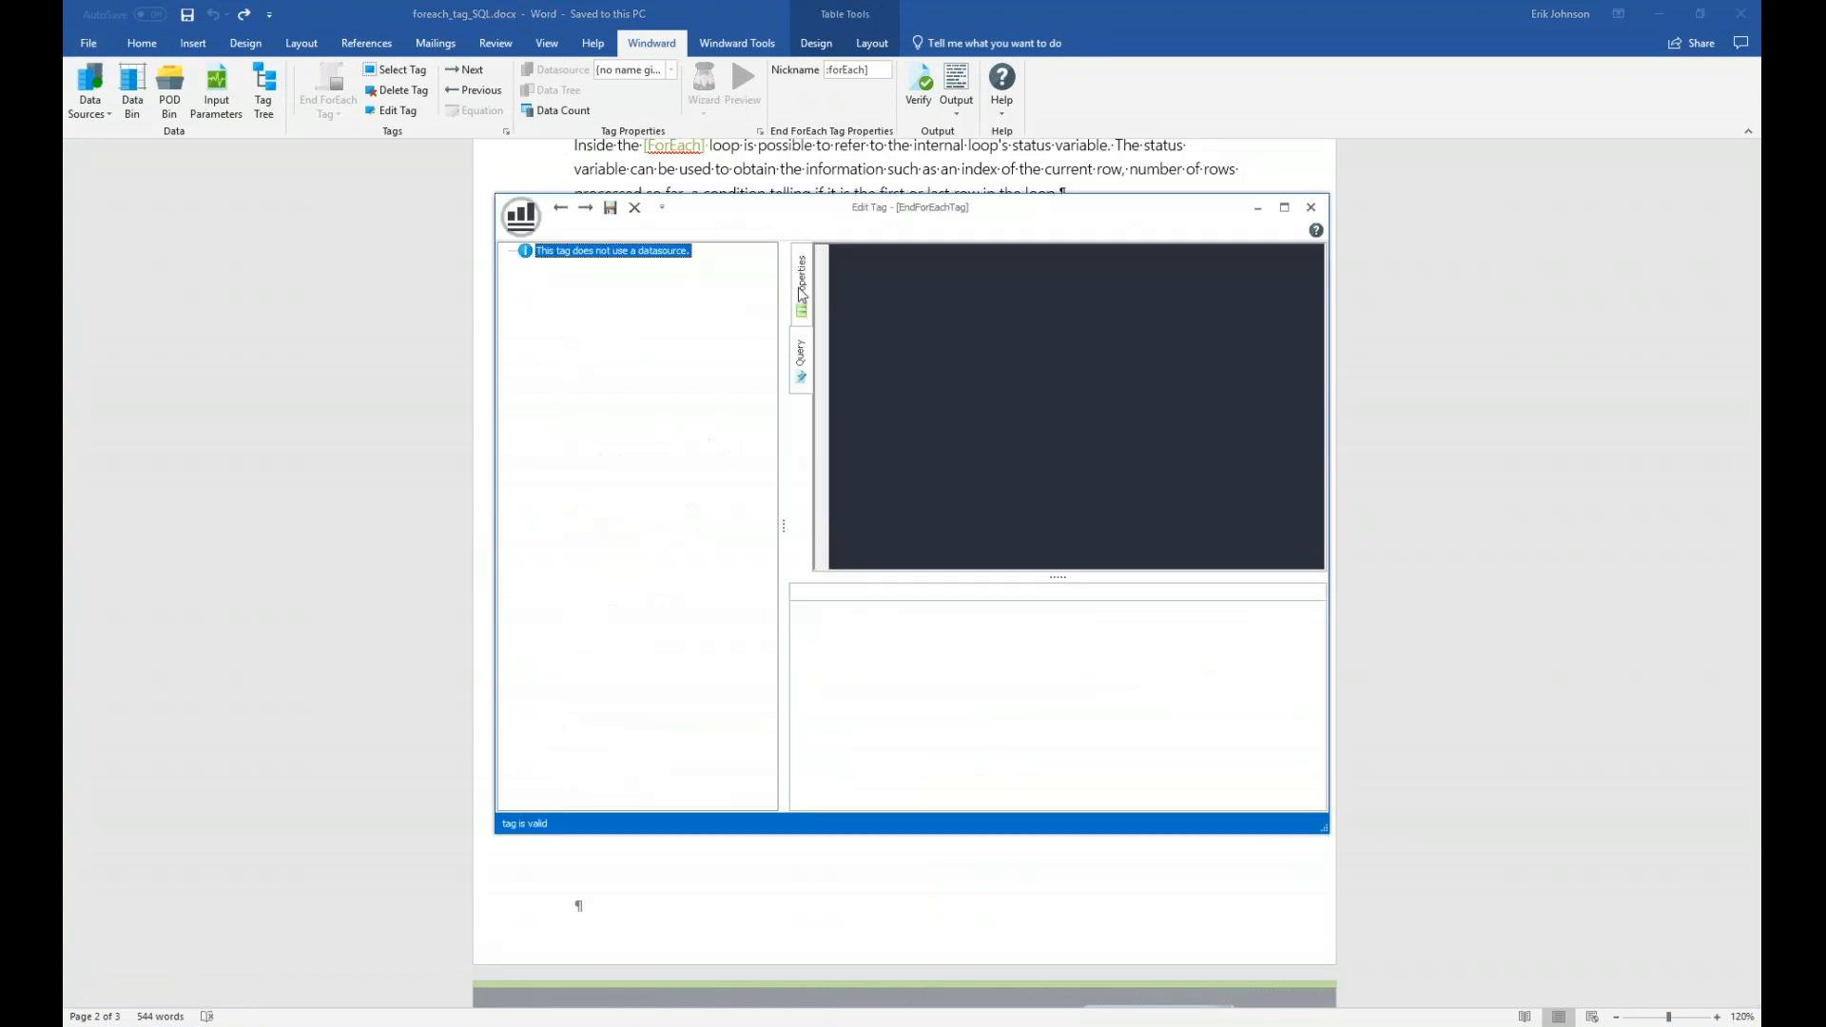
pyautogui.doubleClick(1123, 287)
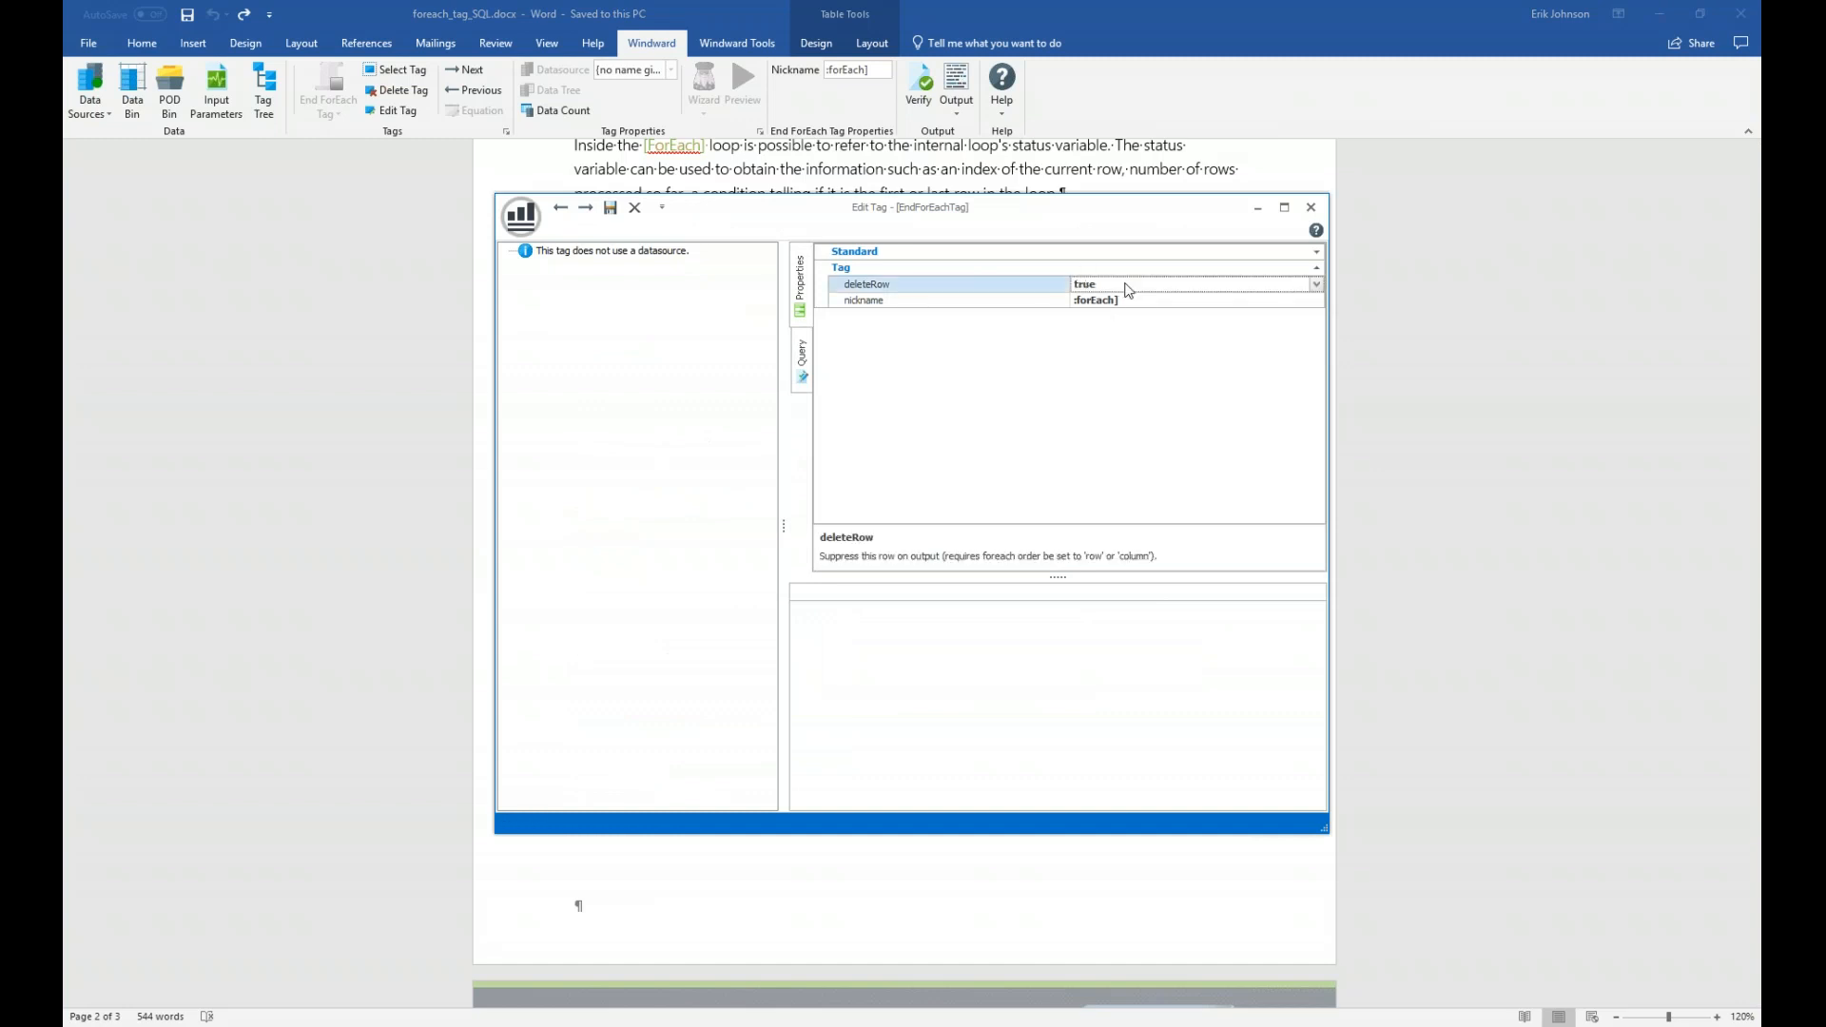
pyautogui.click(610, 207)
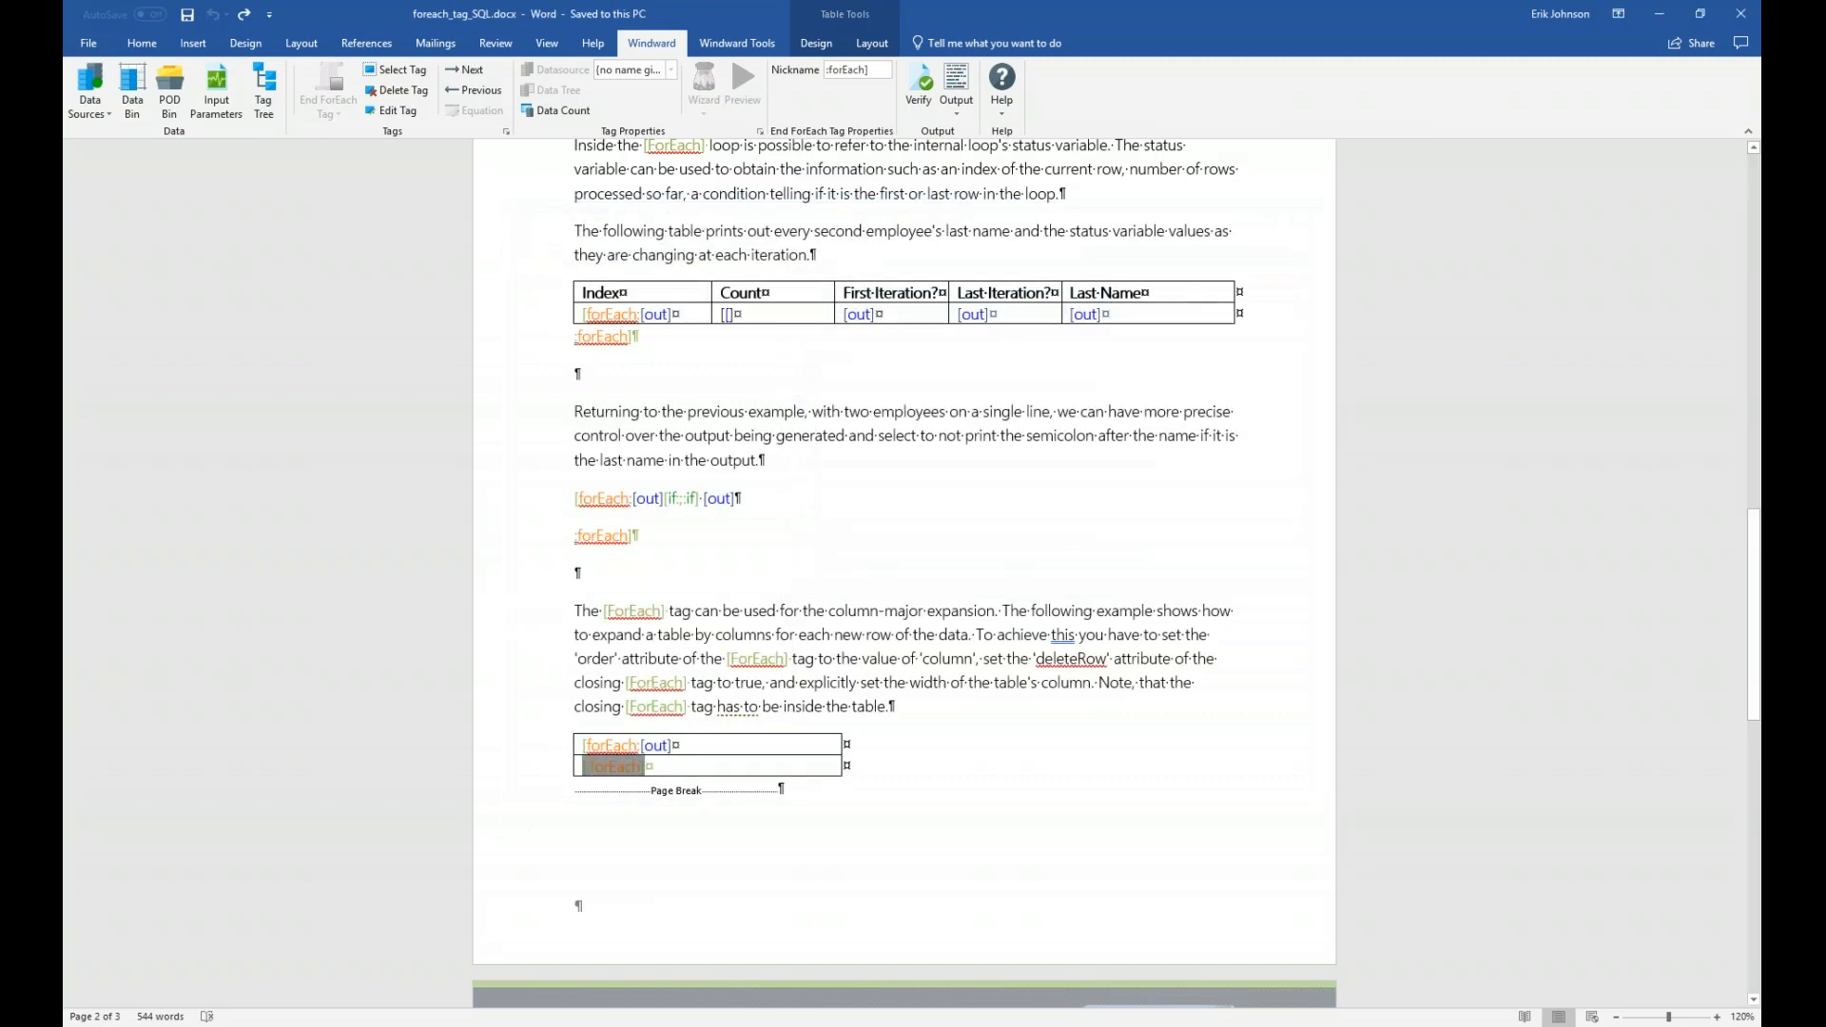
# - Save the template, generate the report output and place it beside the template, showing its column-expansion category table
pyautogui.click(956, 83)
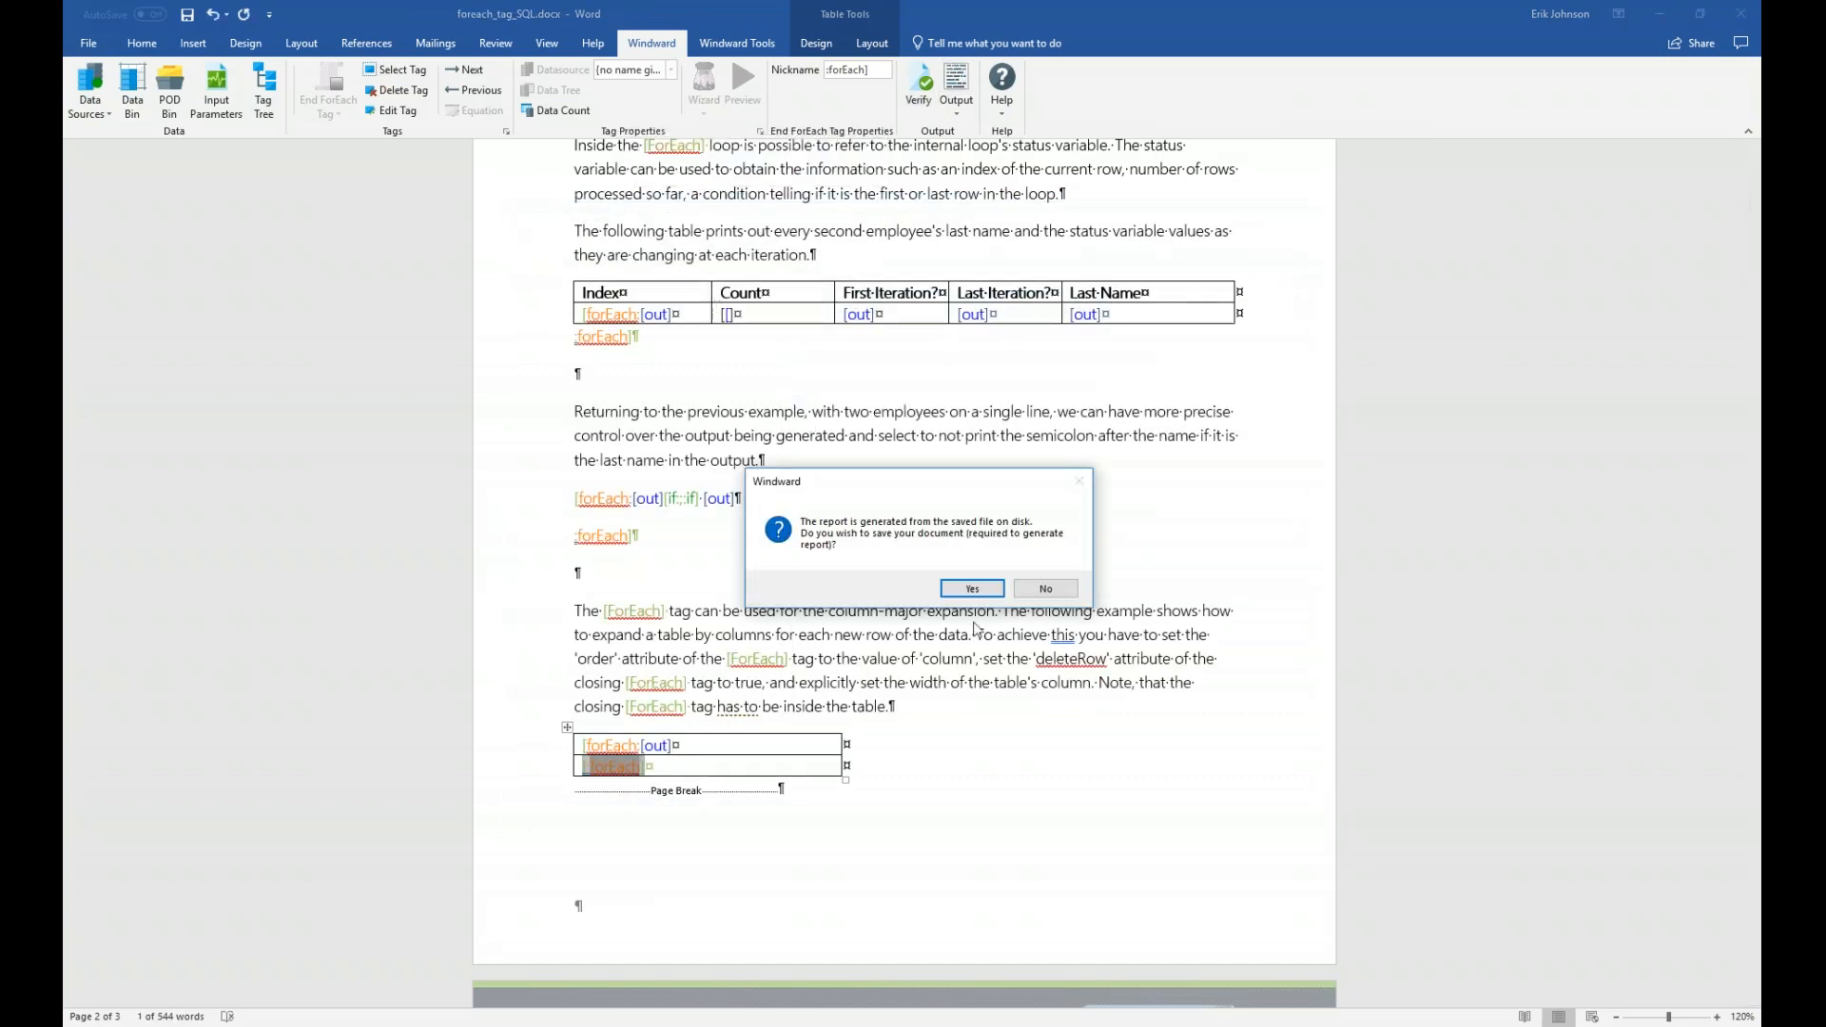
pyautogui.click(960, 591)
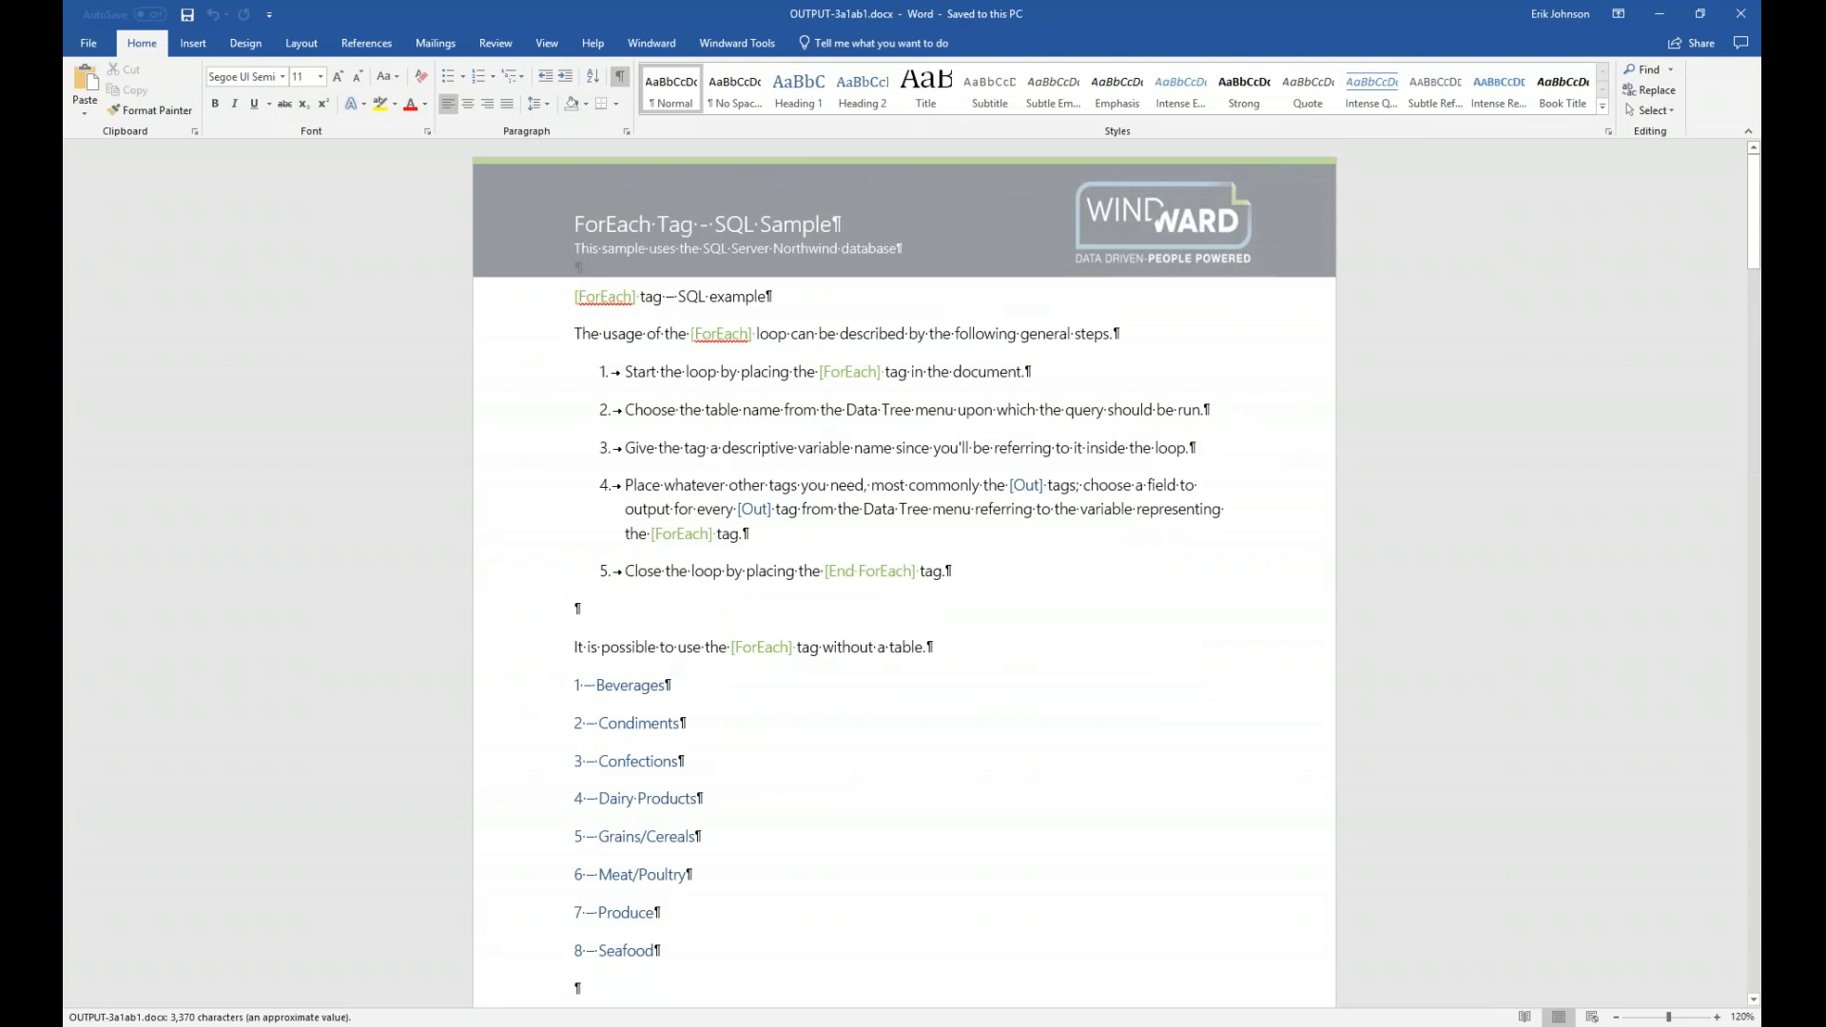
pyautogui.scroll(-15, 971, 582)
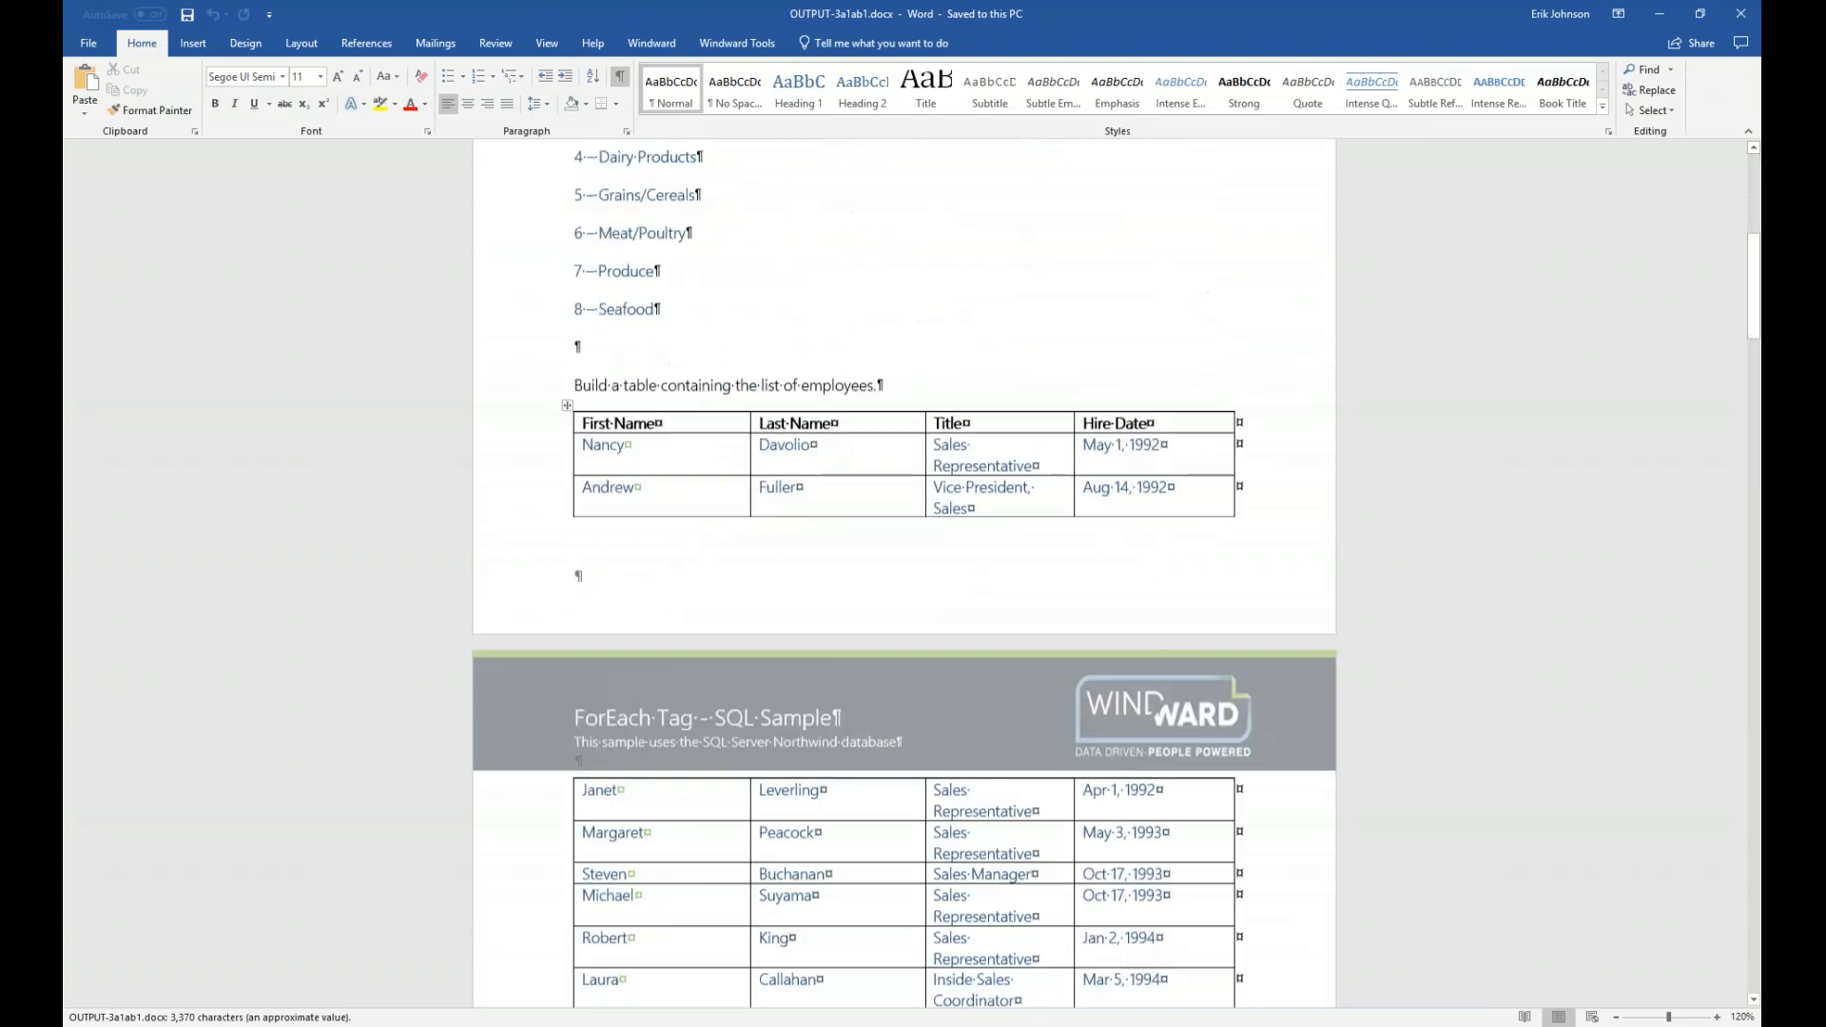
pyautogui.scroll(-10, 977, 577)
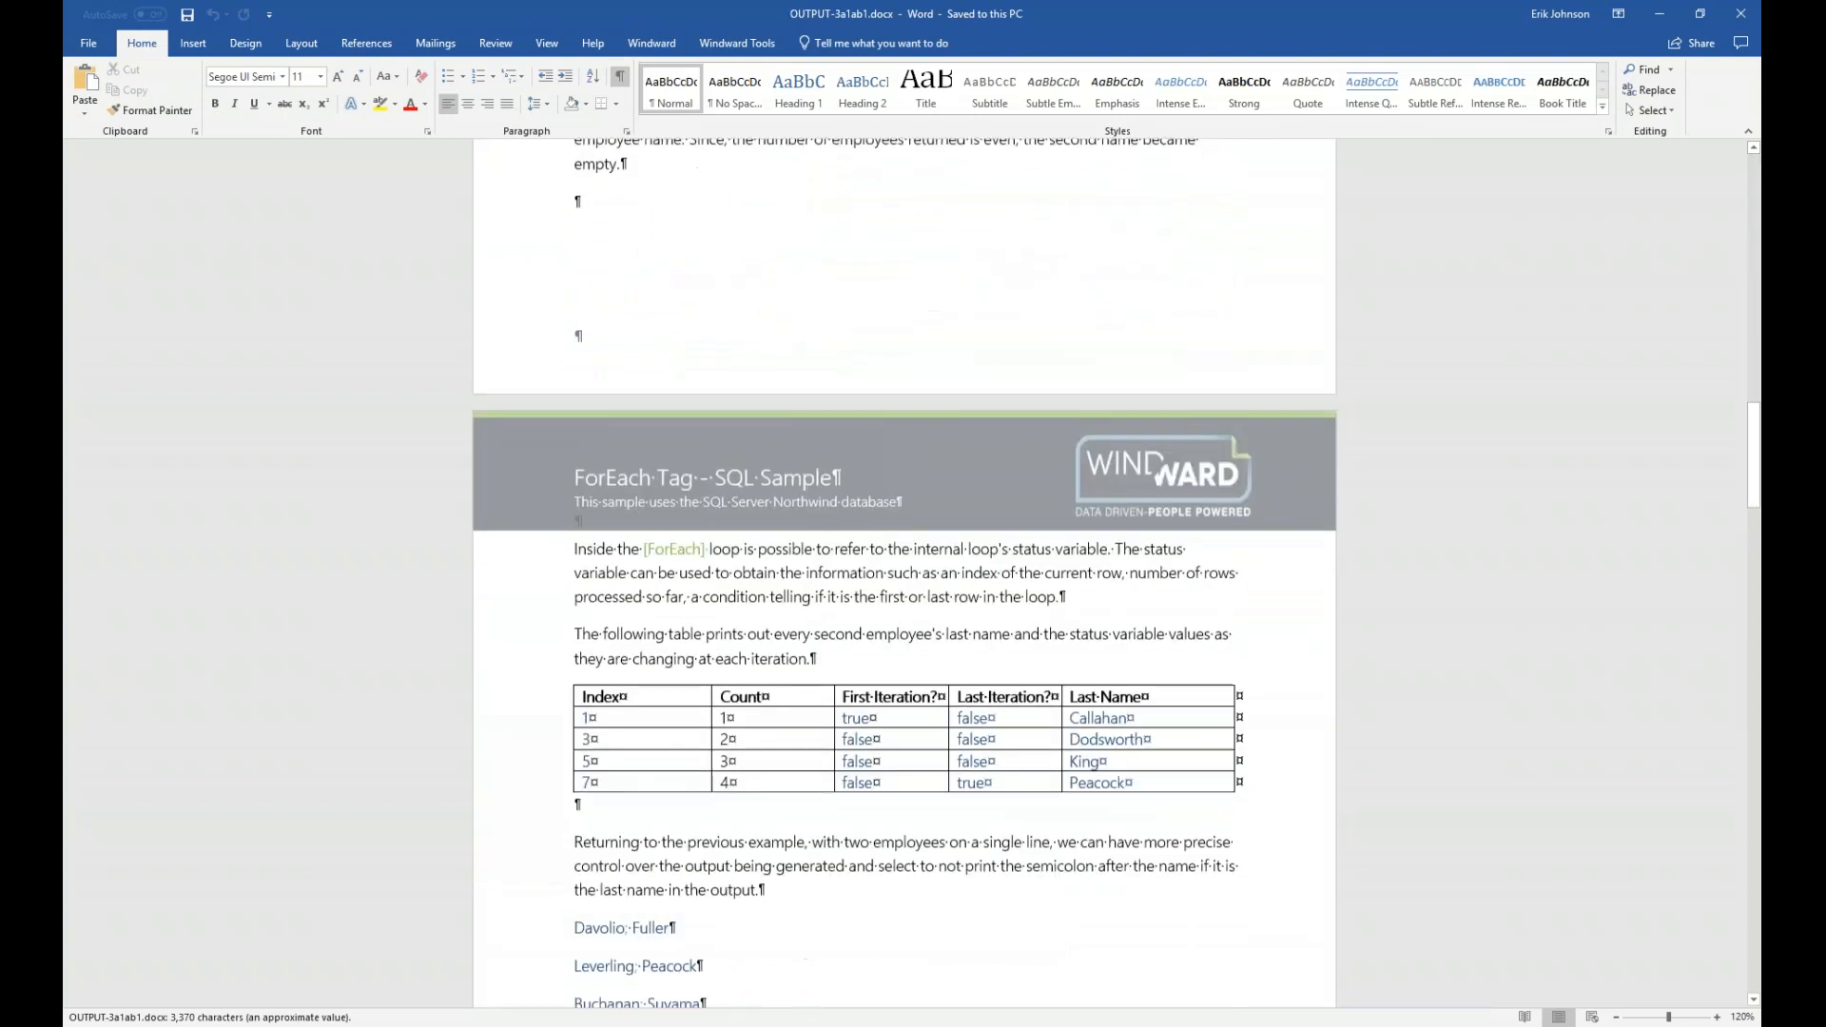
pyautogui.press('super+Right')
pyautogui.press('Return')
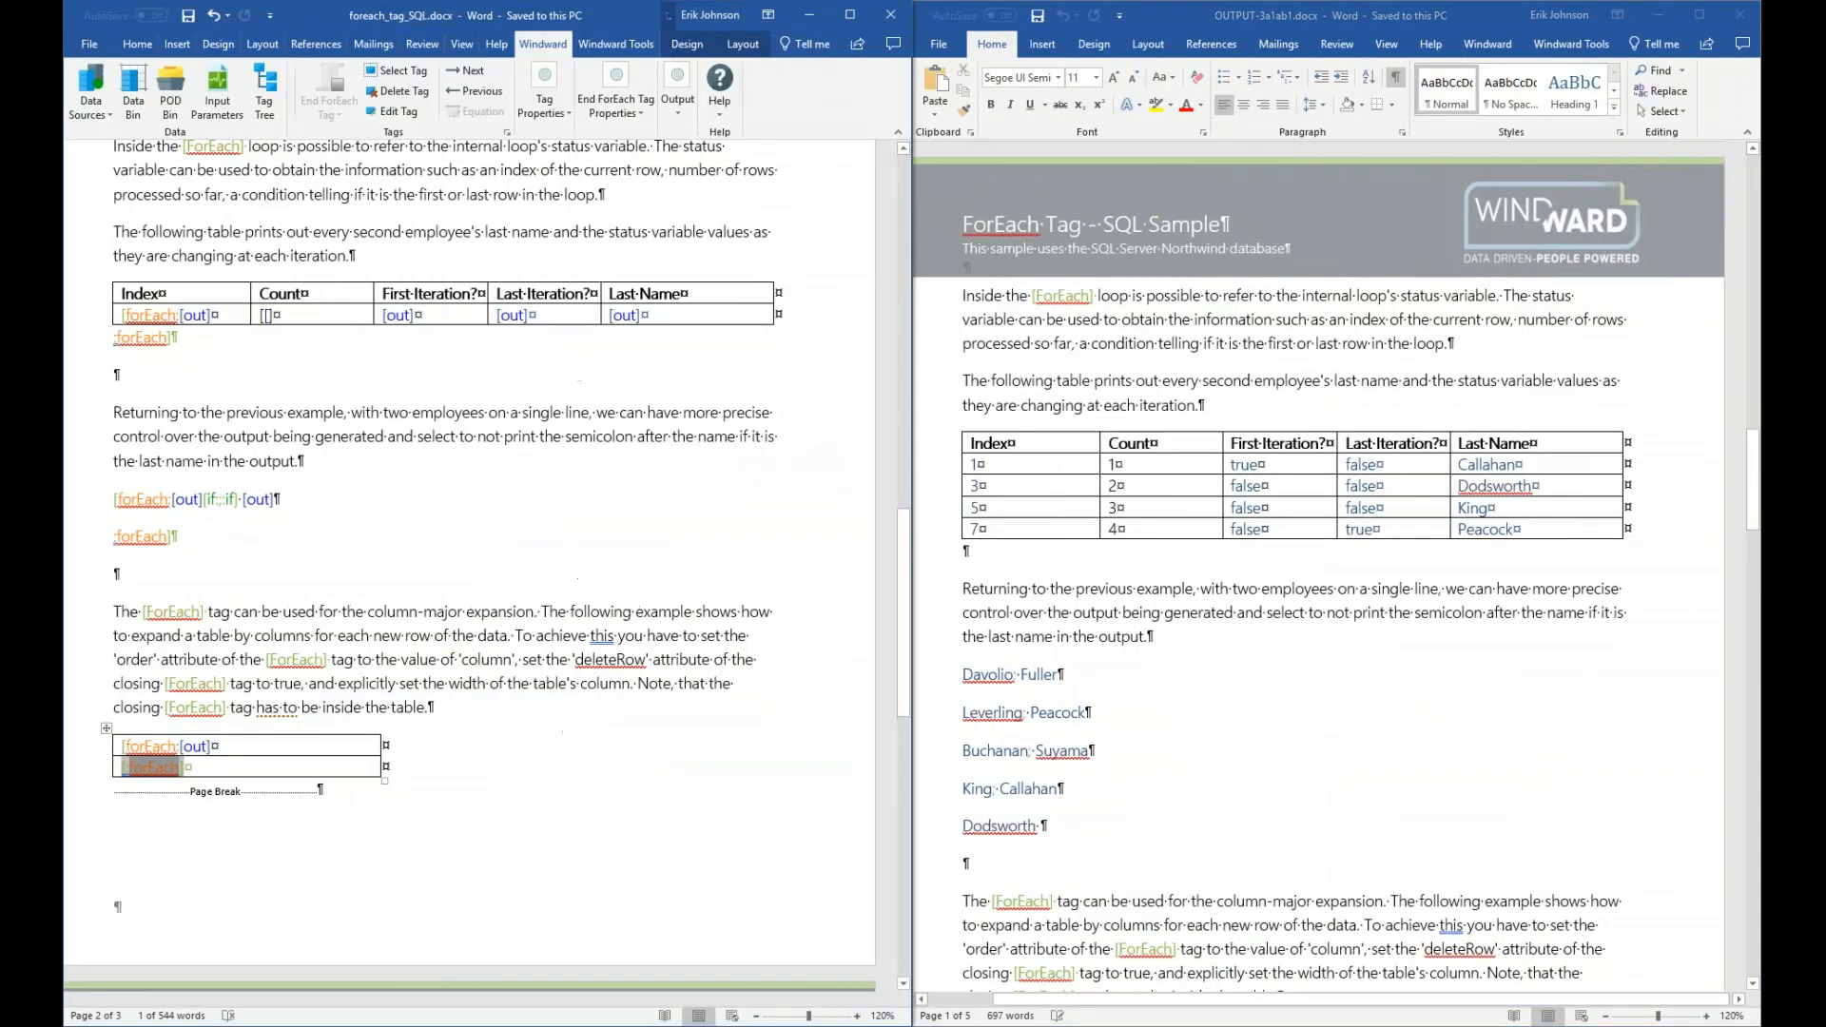
pyautogui.scroll(-3, 1153, 551)
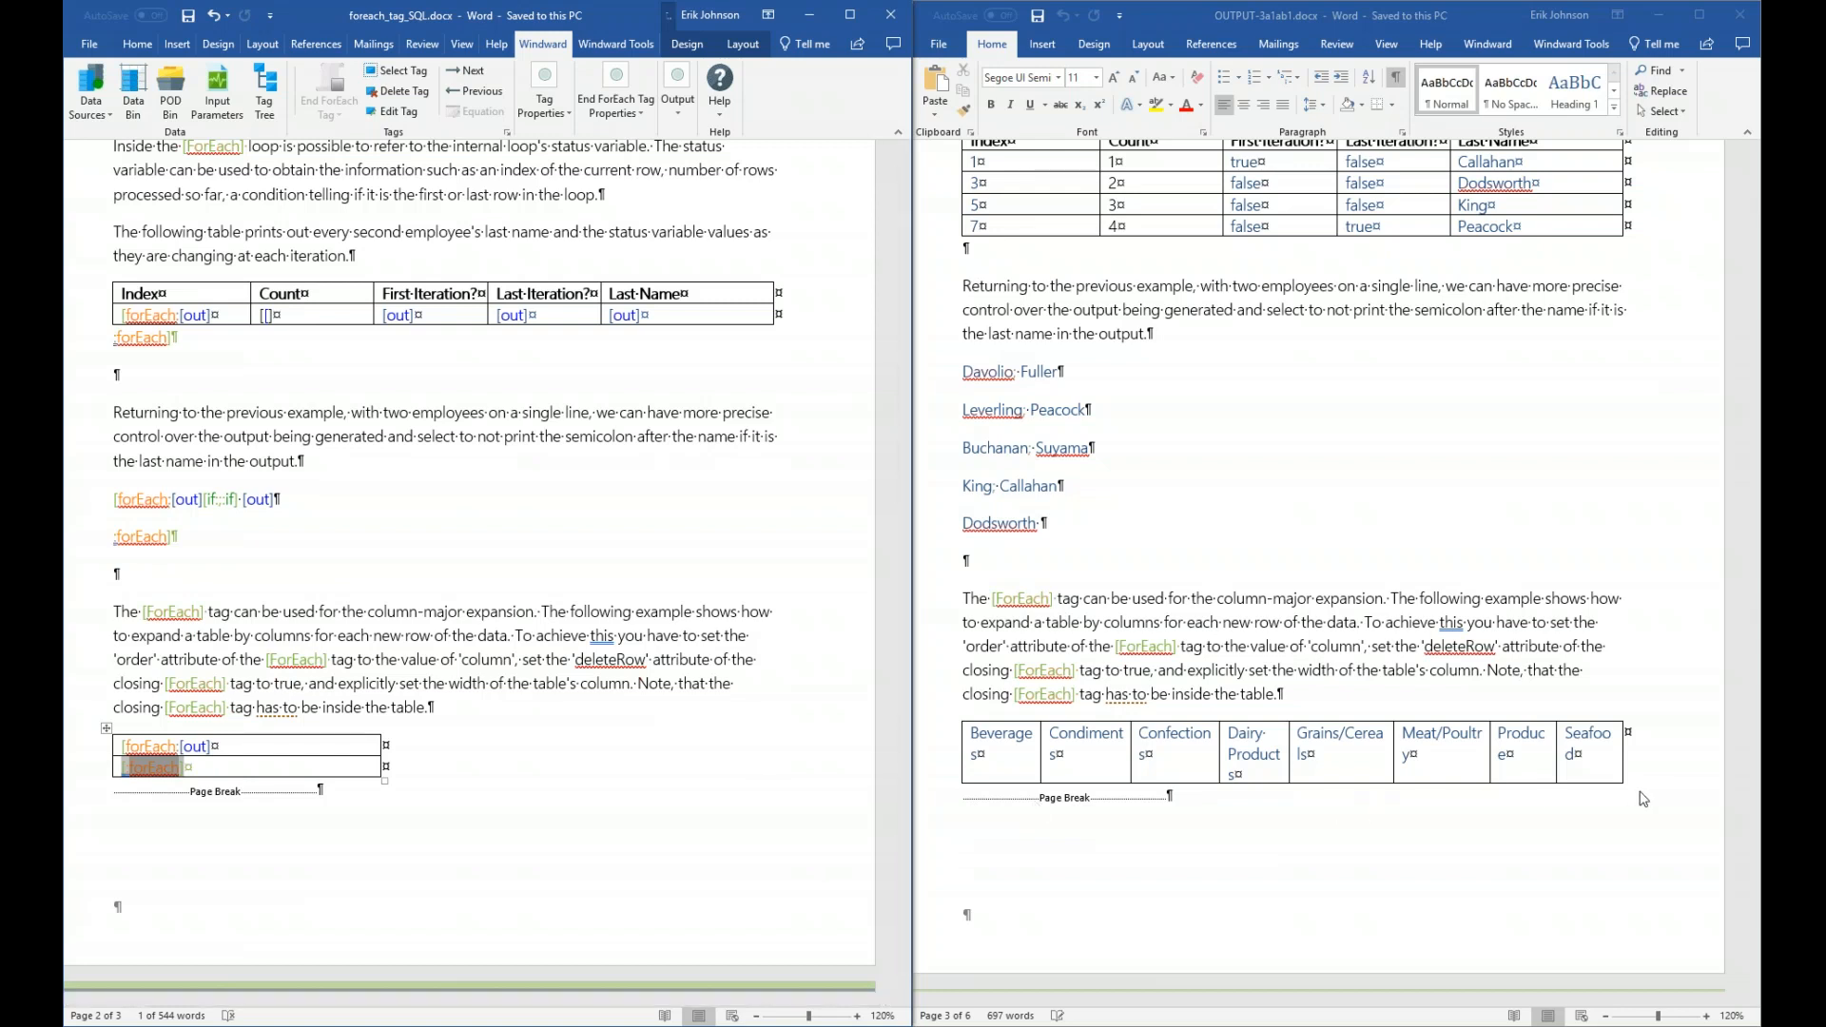
# - Close the generated report, maximize the template and inspect the attributes of the column-expansion table's closing forEach tag
pyautogui.click(1738, 17)
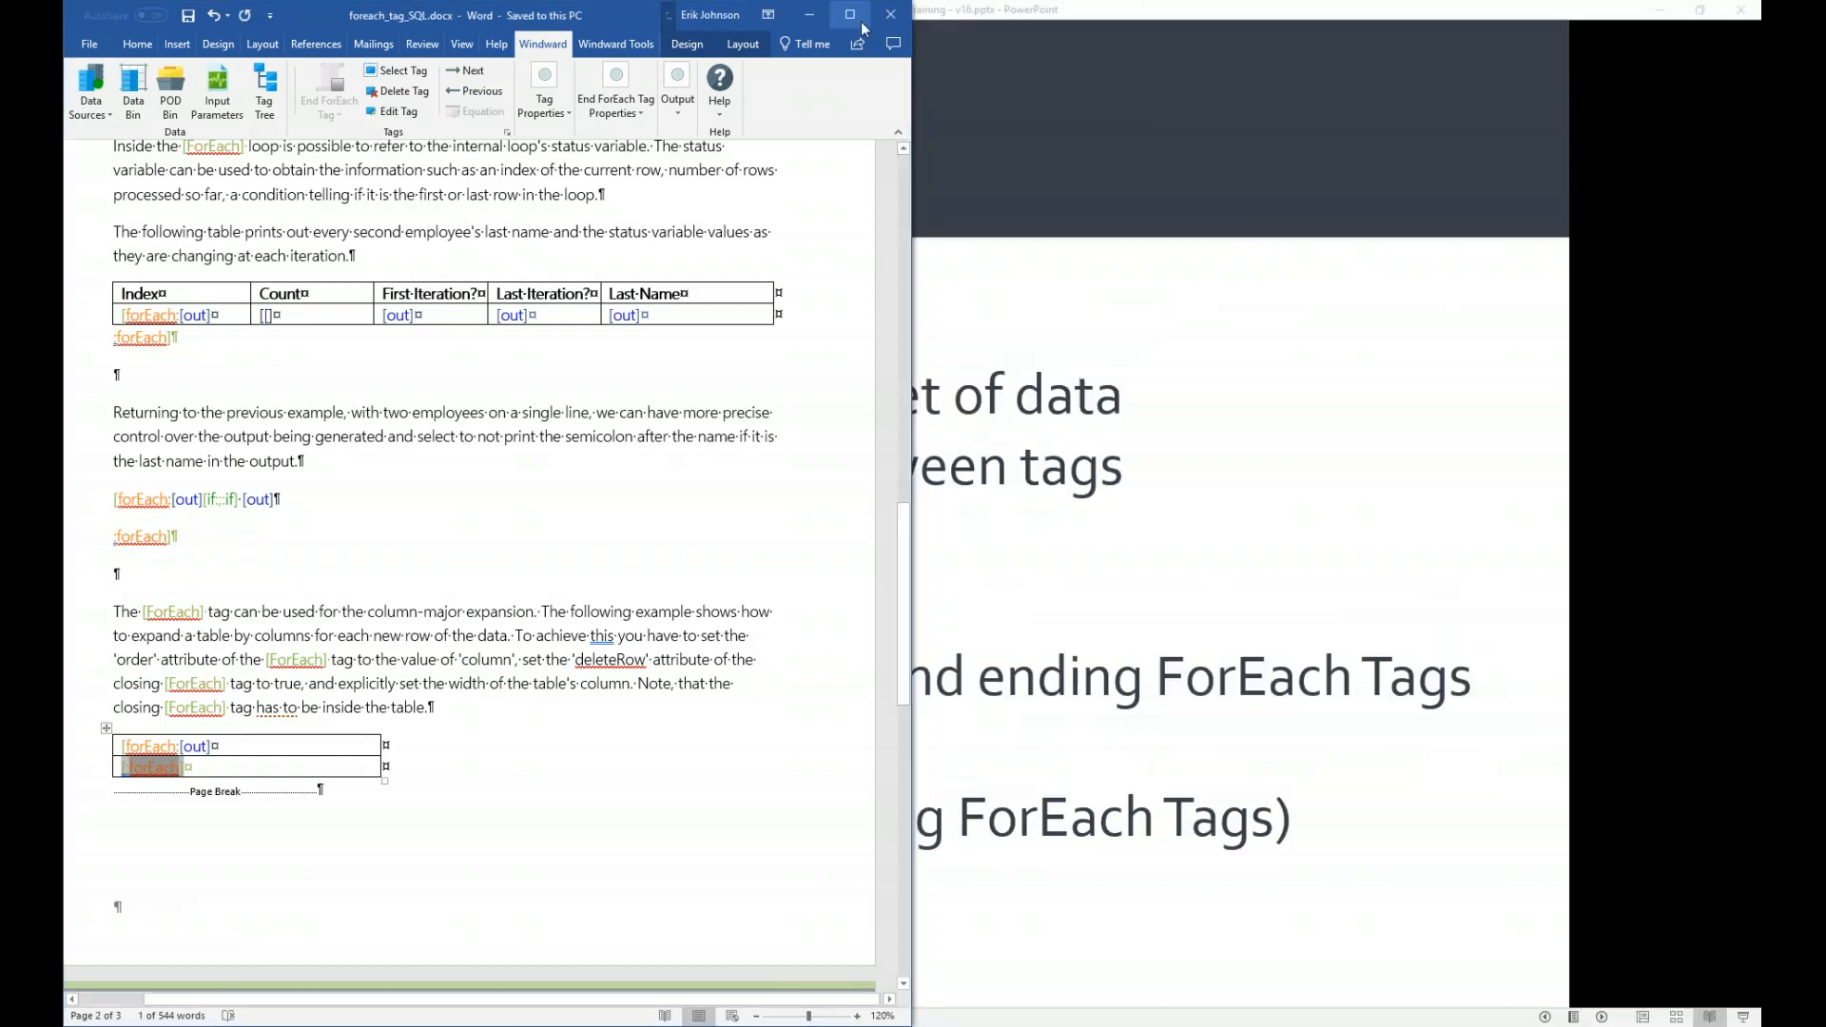
pyautogui.click(863, 26)
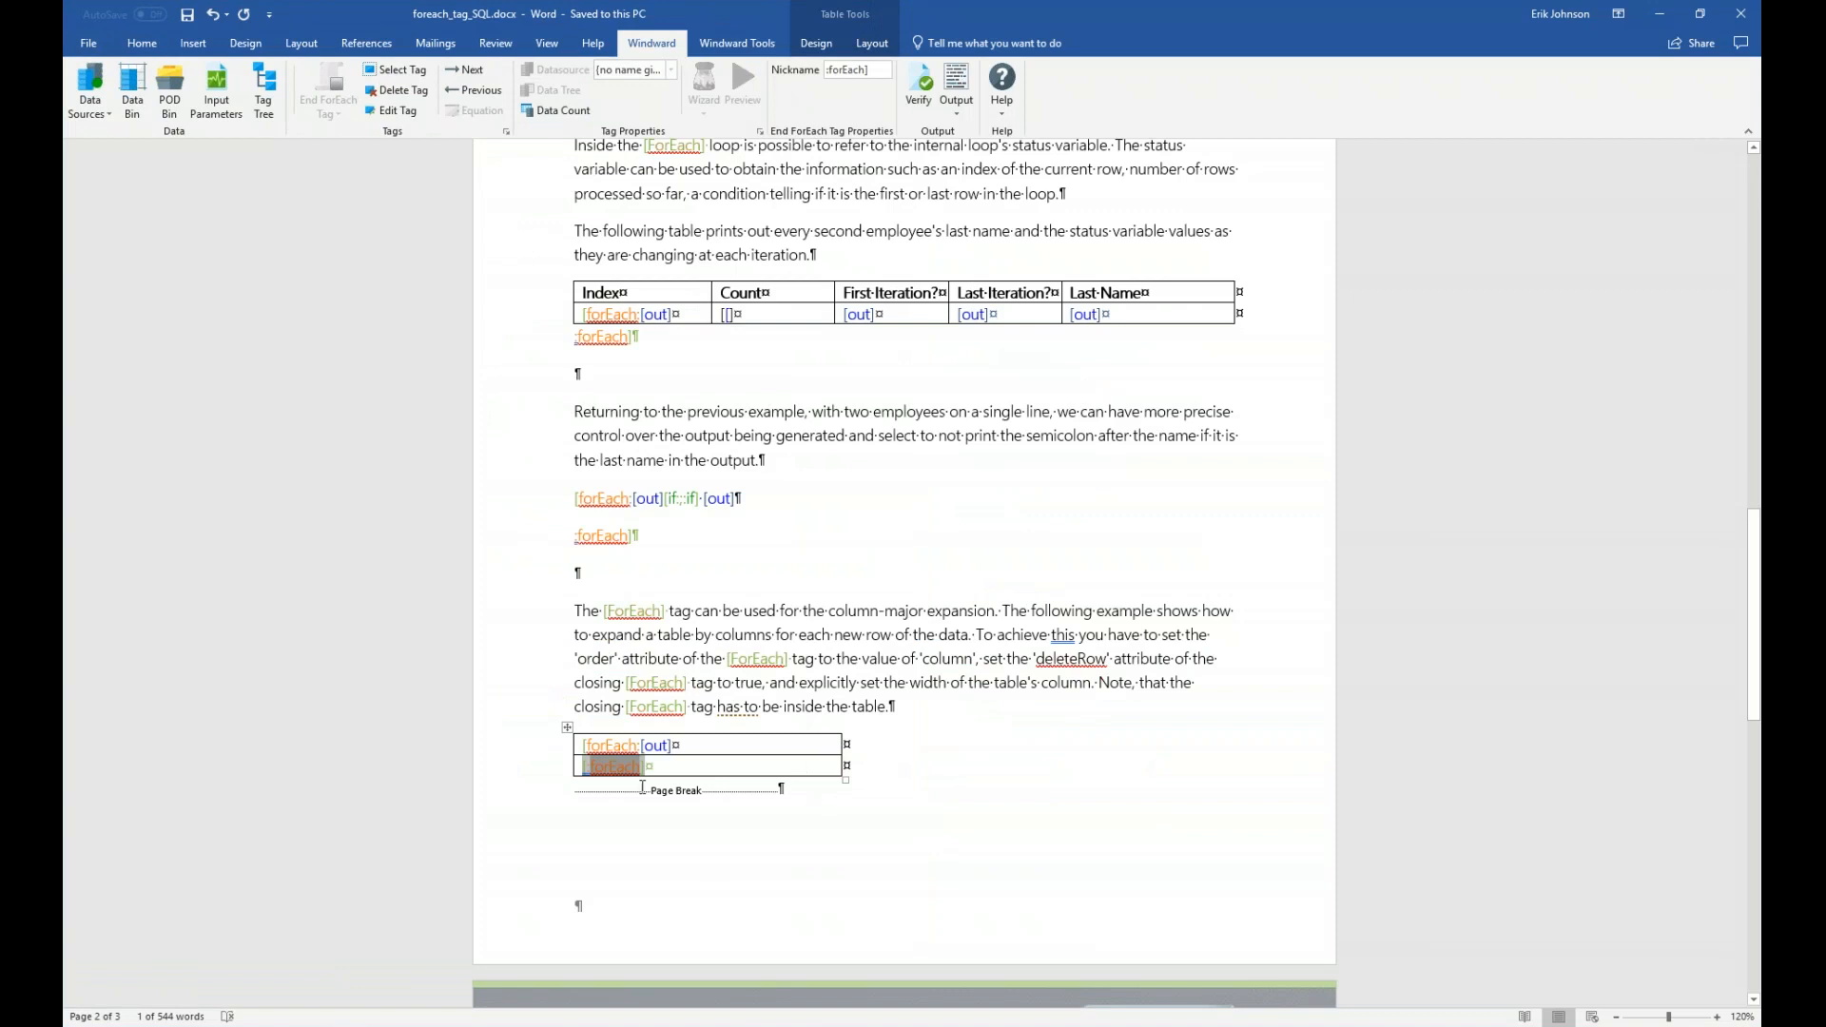
pyautogui.moveTo(627, 767)
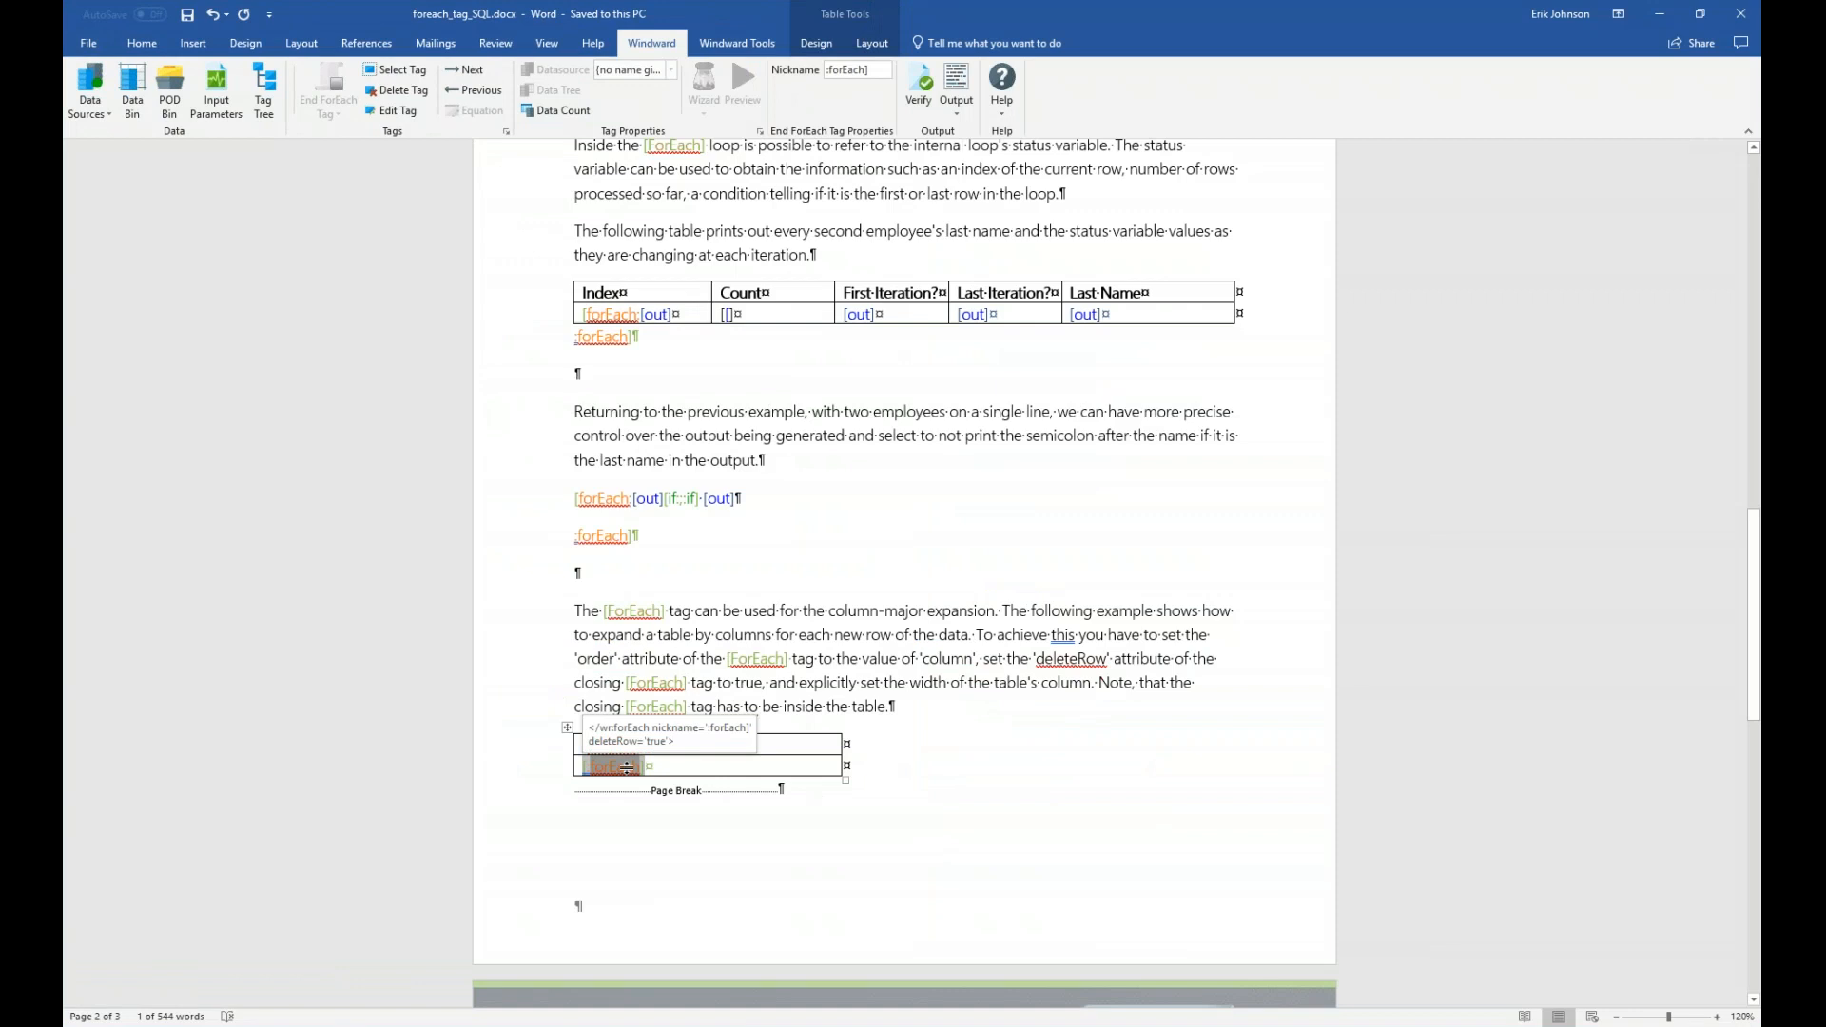
pyautogui.press('Left')
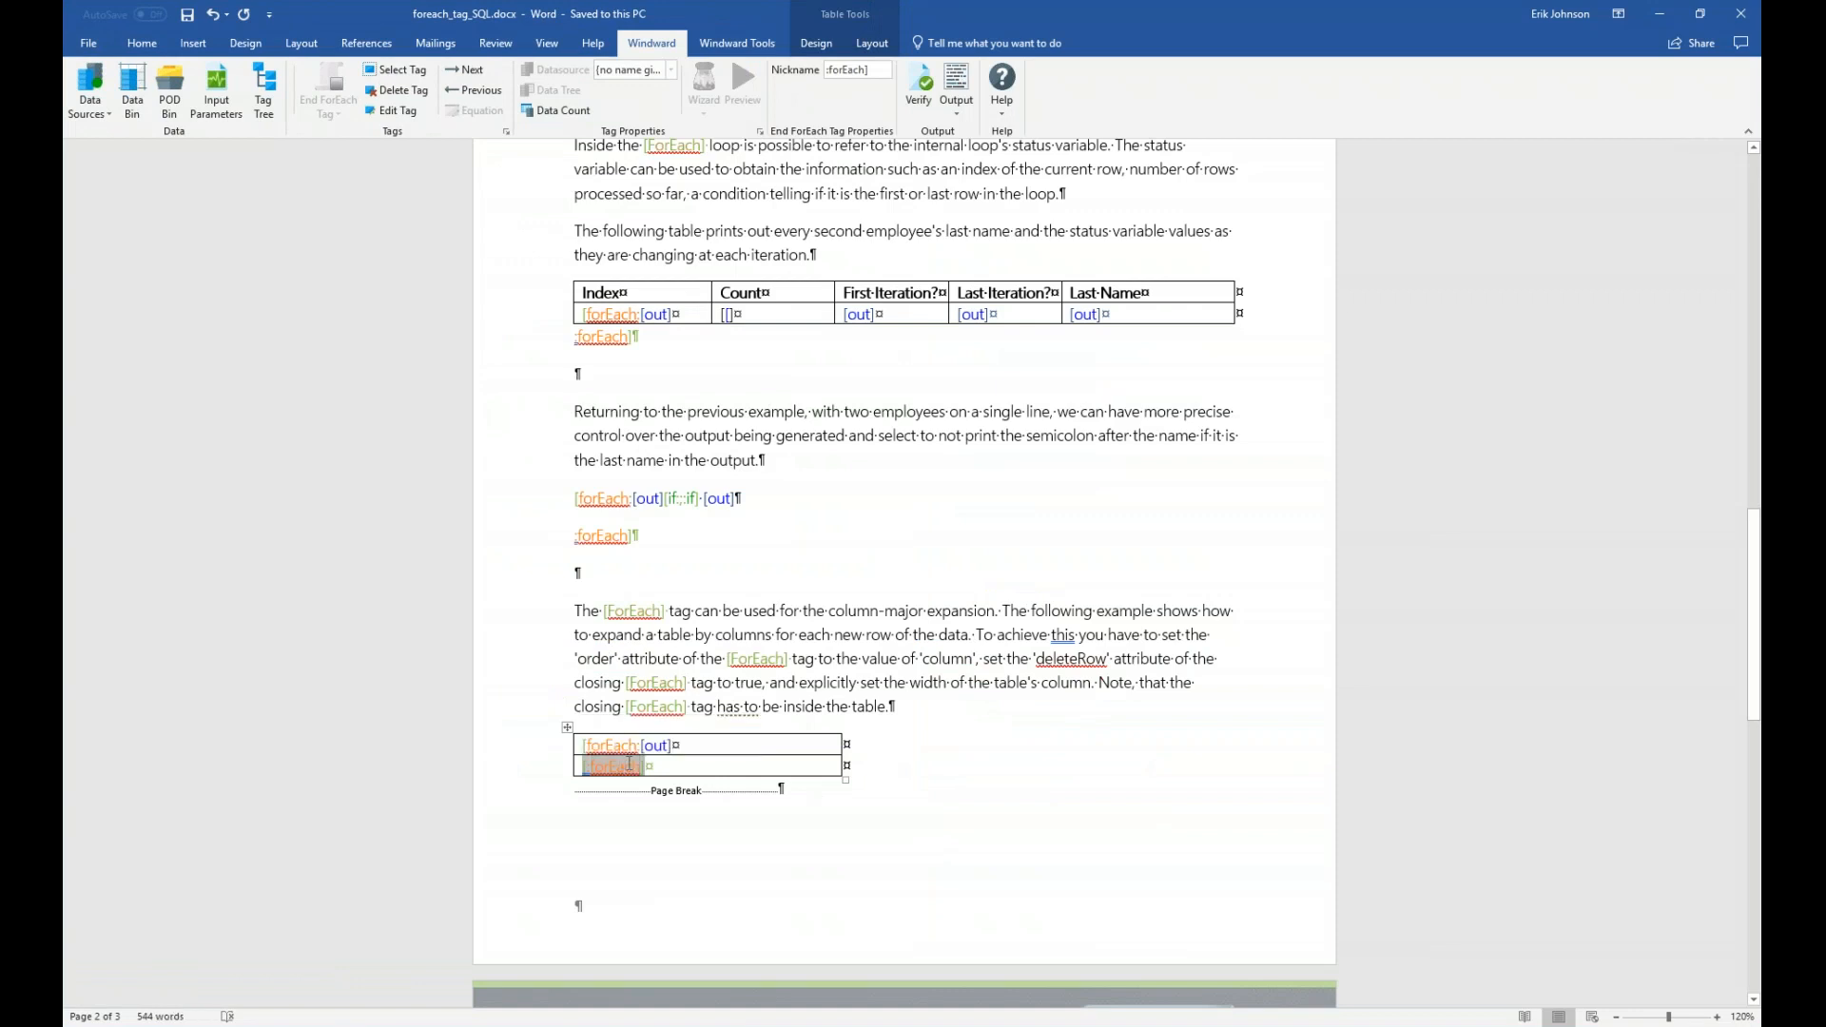
# - Open the closing forEach tag for editing, review its query and properties, and save it with deleteRow set to false
pyautogui.click(385, 112)
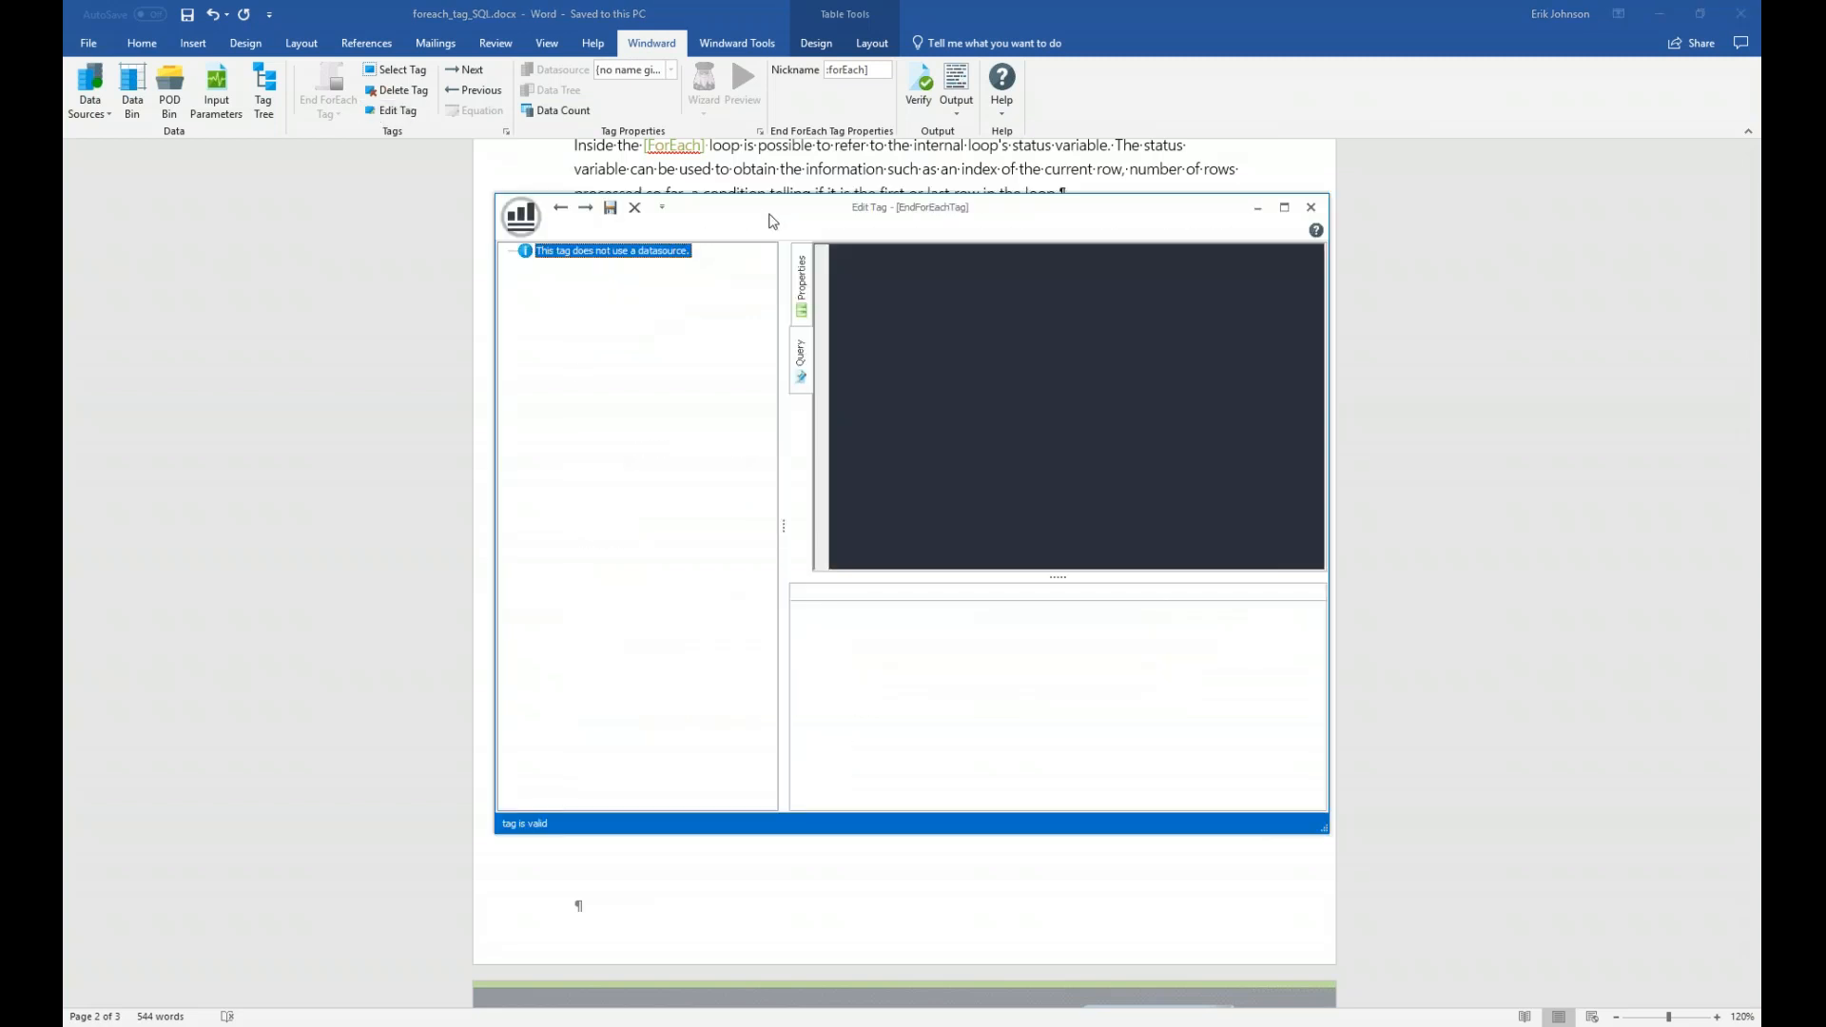
pyautogui.moveTo(781, 224); pyautogui.dragTo(743, 240)
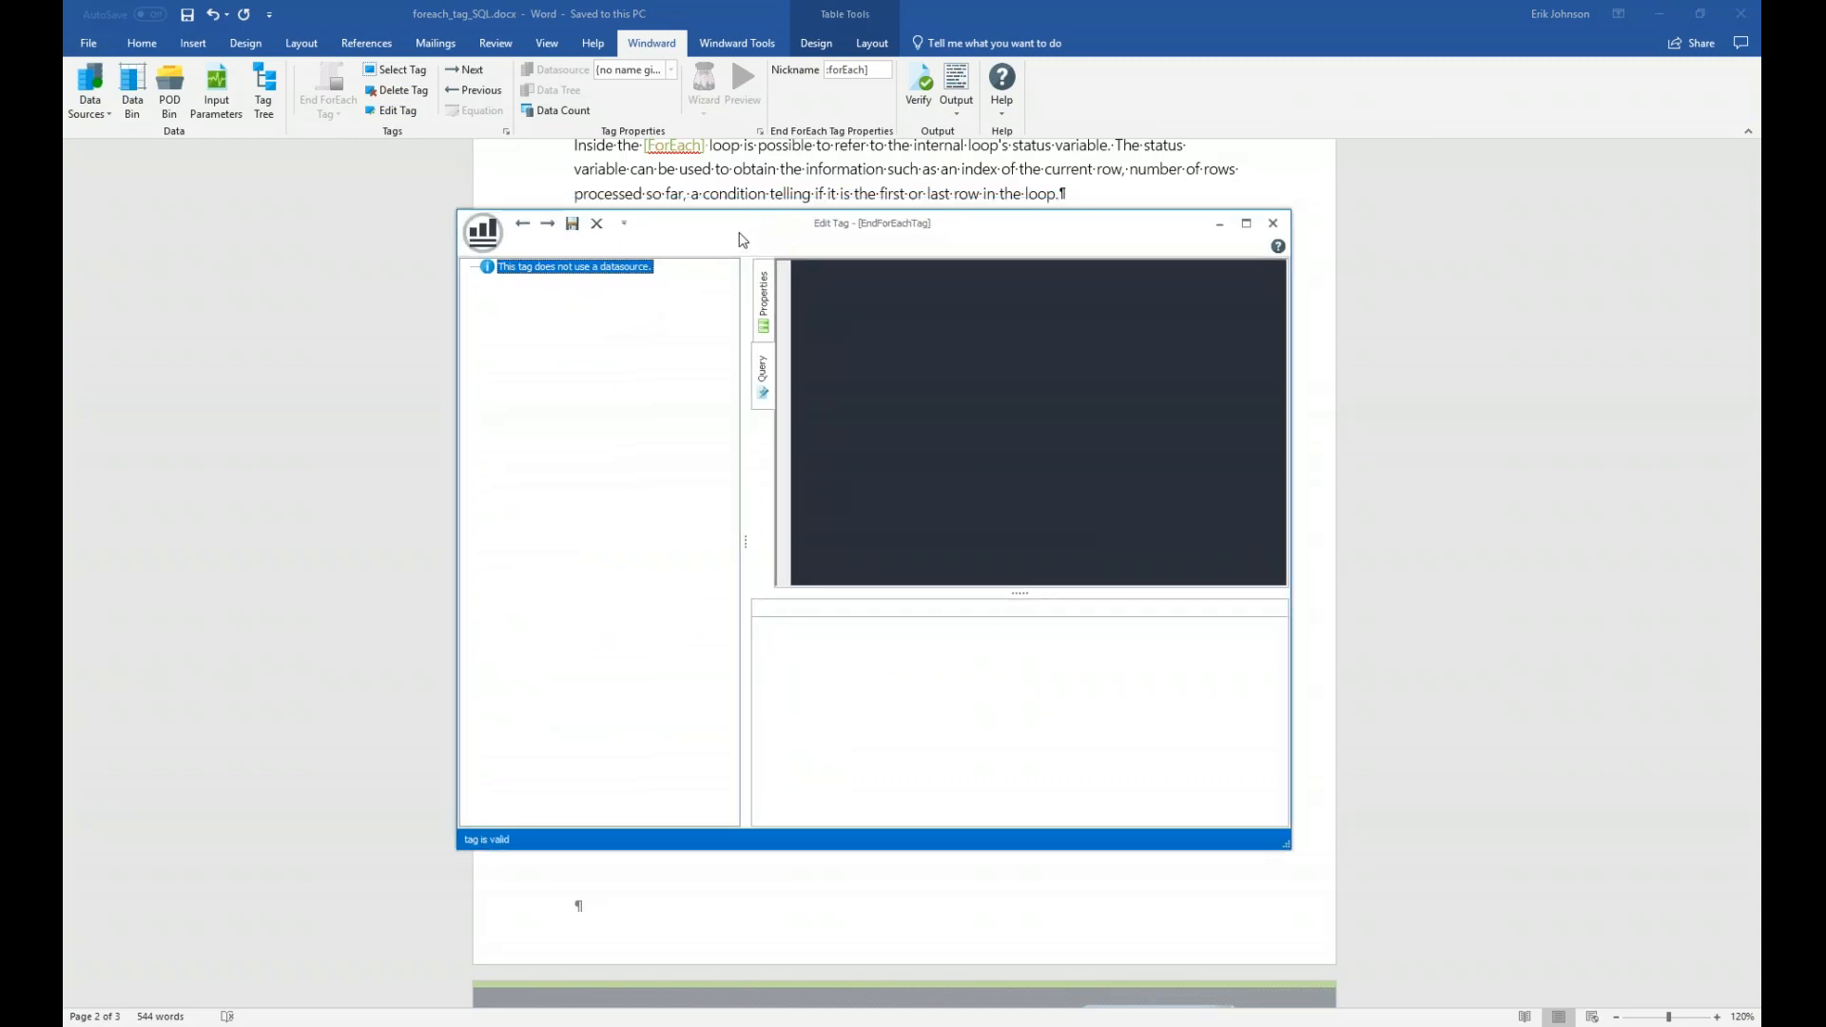
pyautogui.click(766, 367)
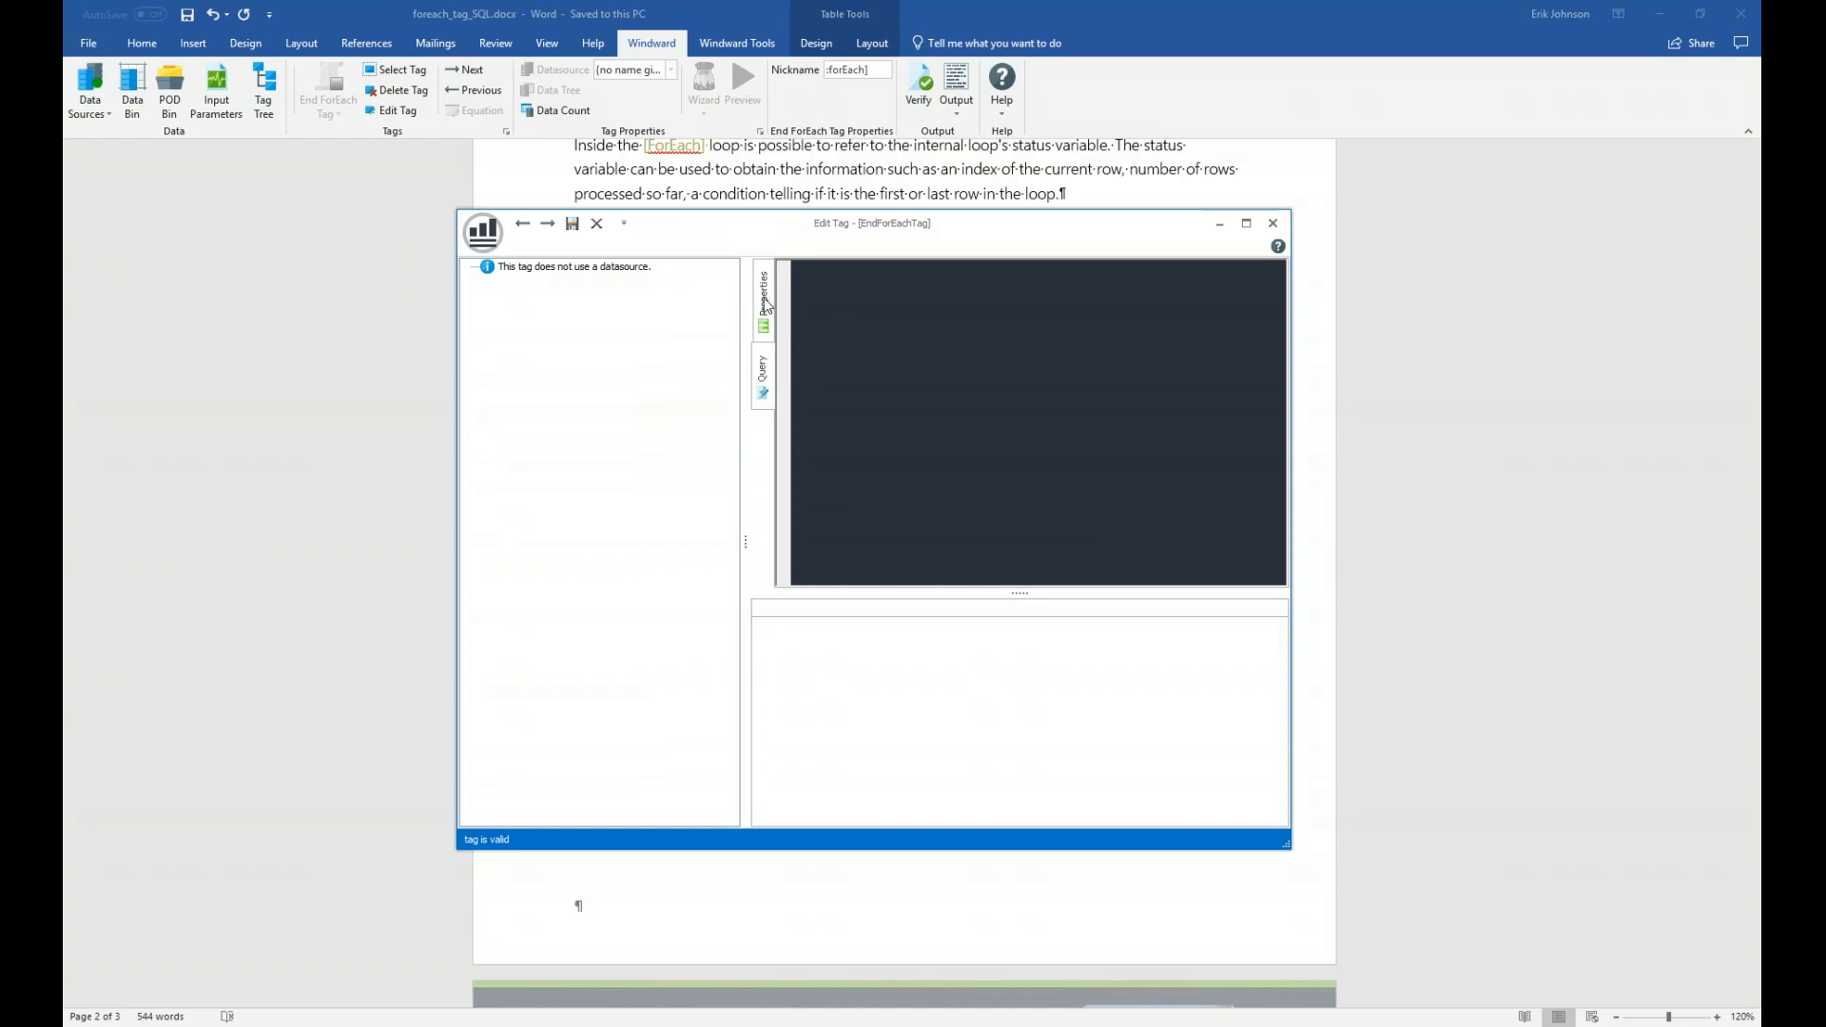
pyautogui.click(767, 304)
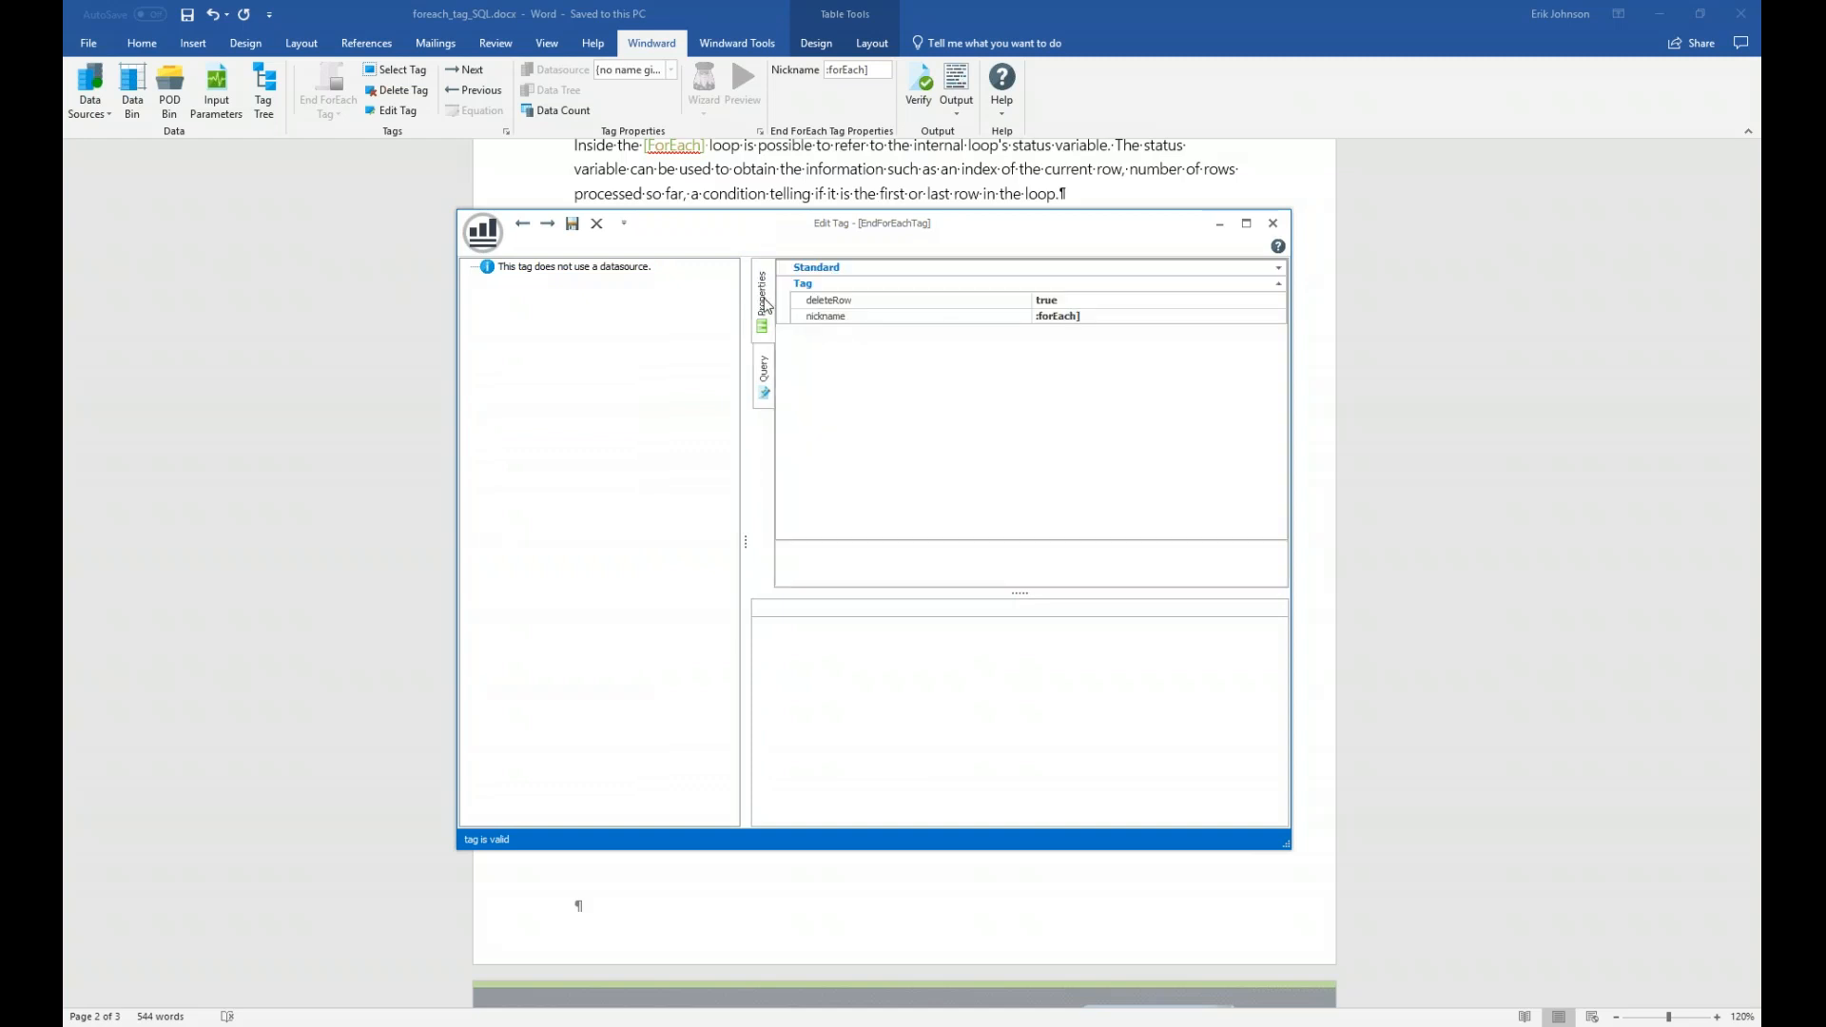
pyautogui.click(772, 365)
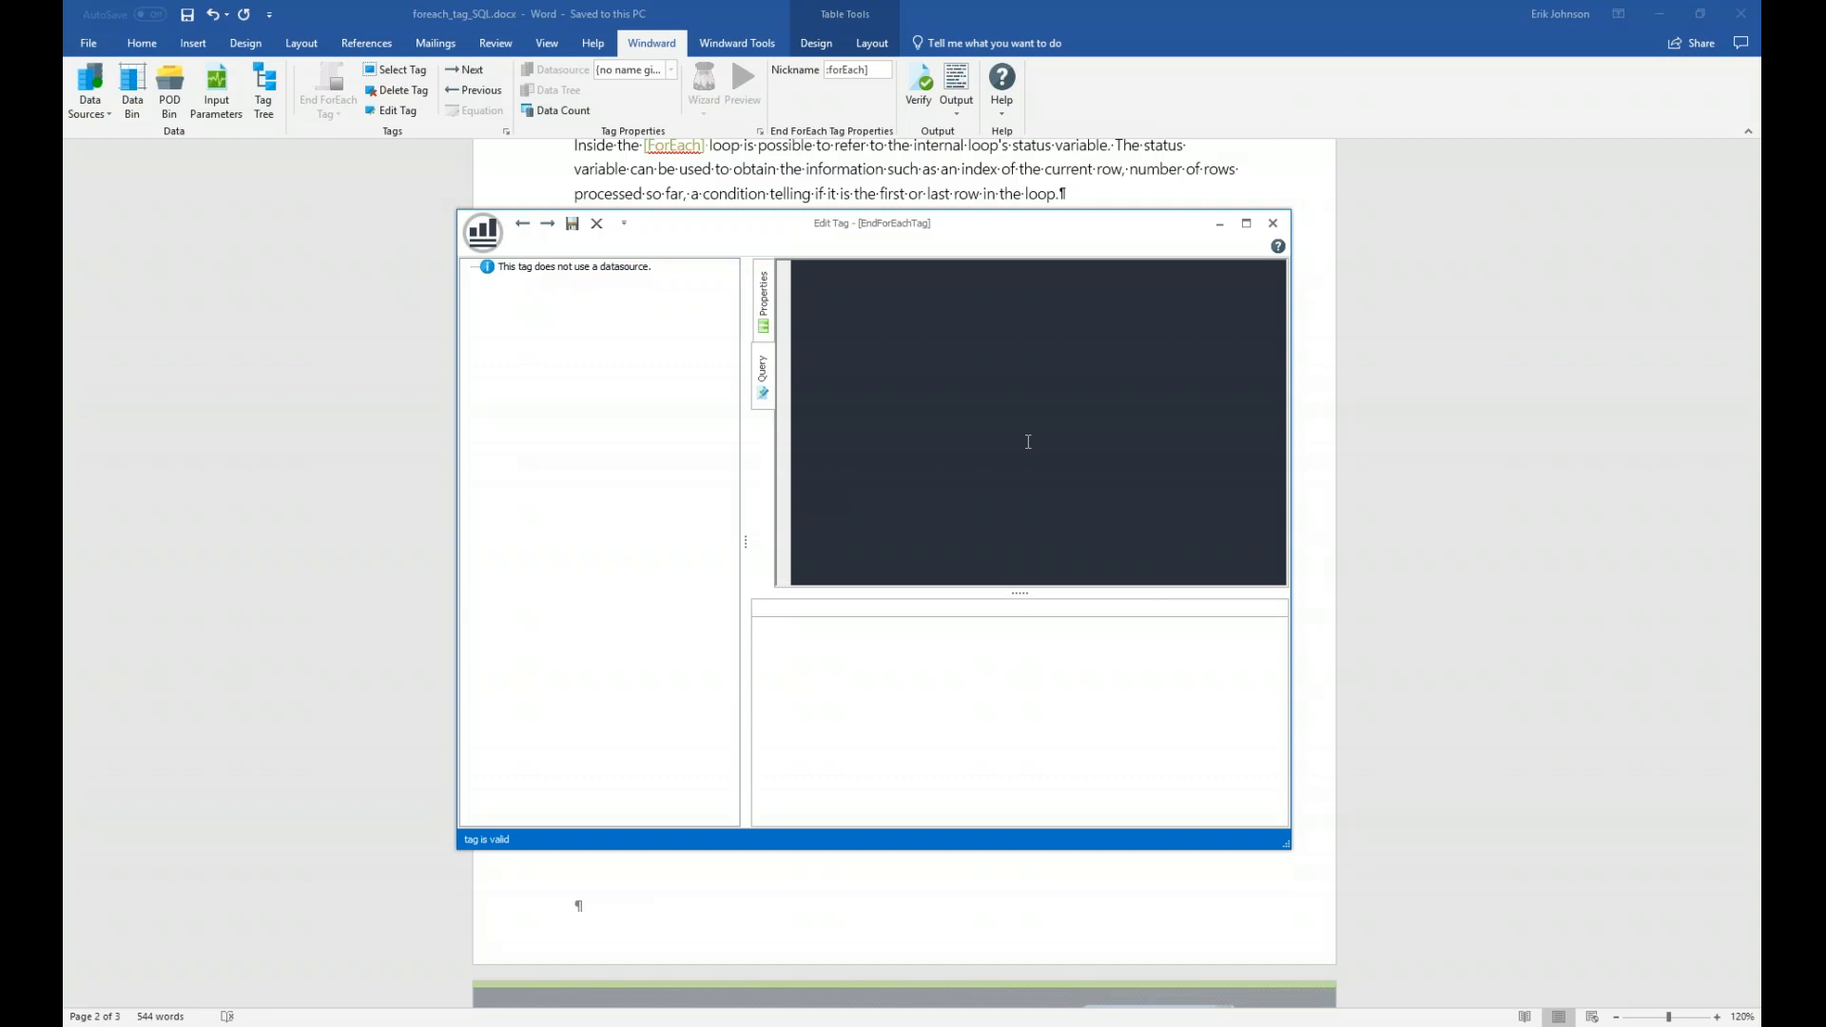
pyautogui.click(764, 309)
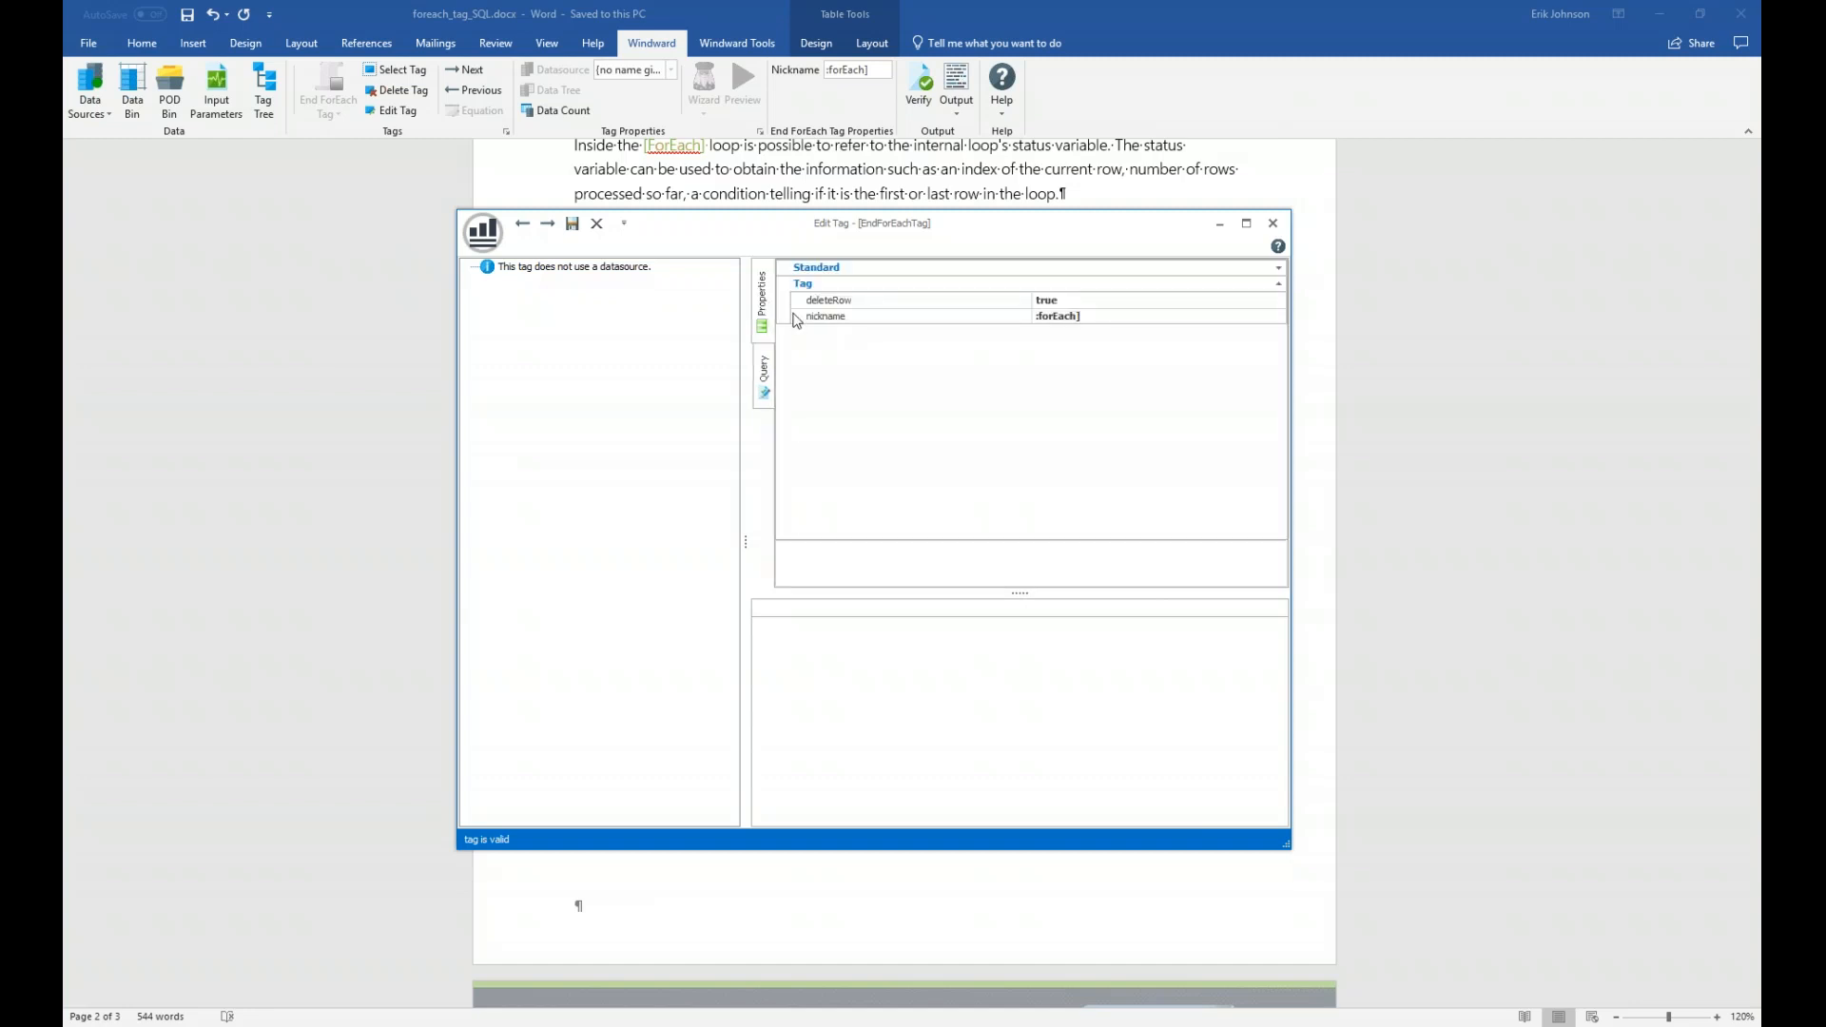
pyautogui.click(875, 306)
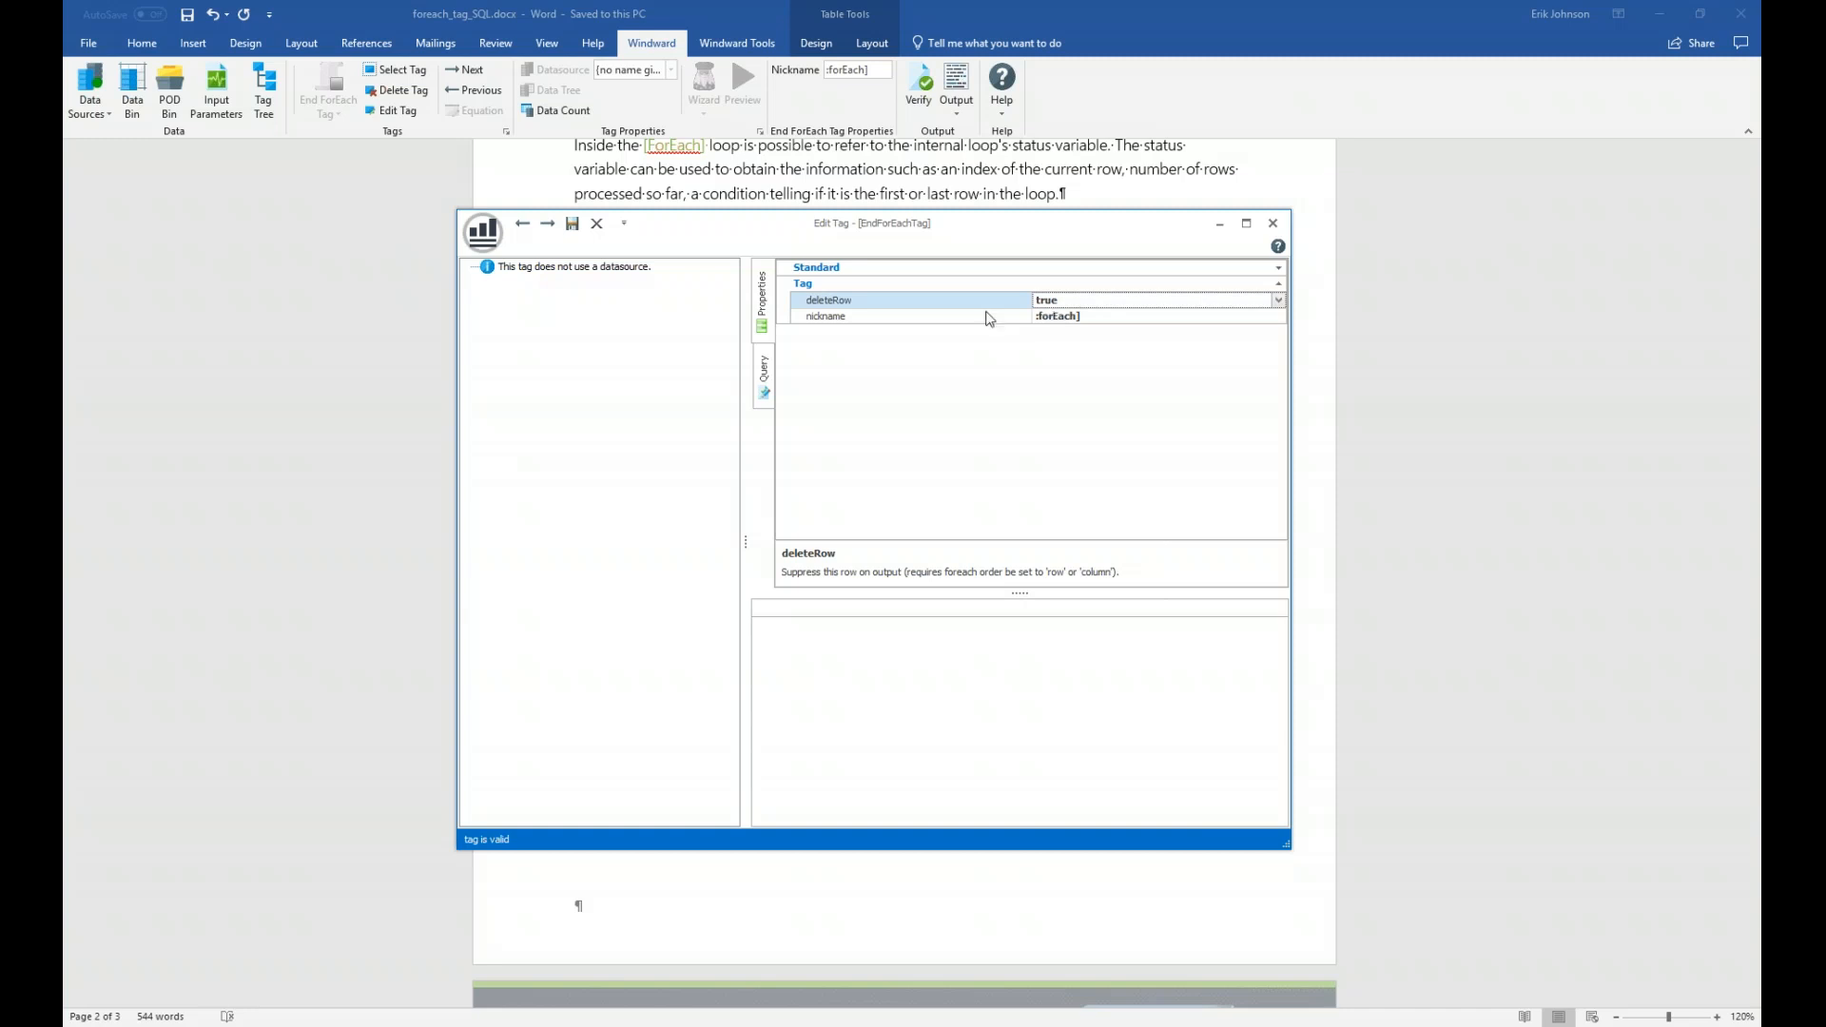
pyautogui.doubleClick(1076, 303)
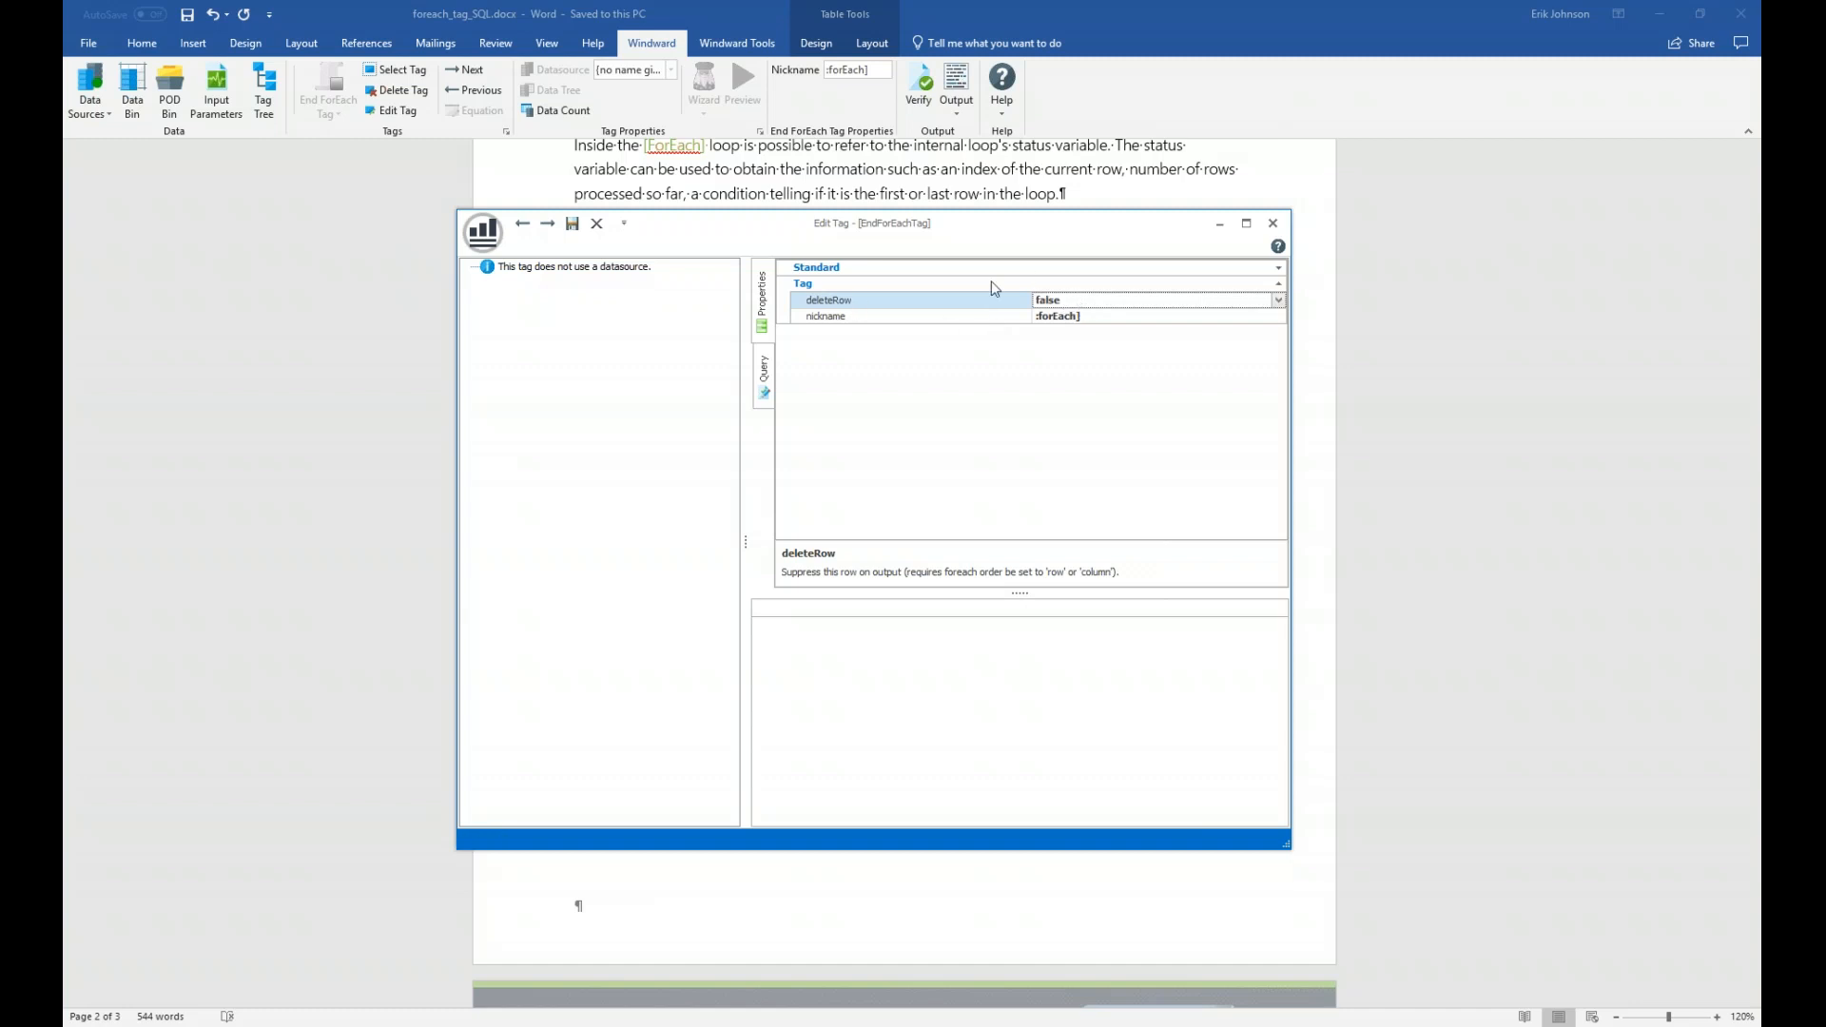
pyautogui.click(573, 228)
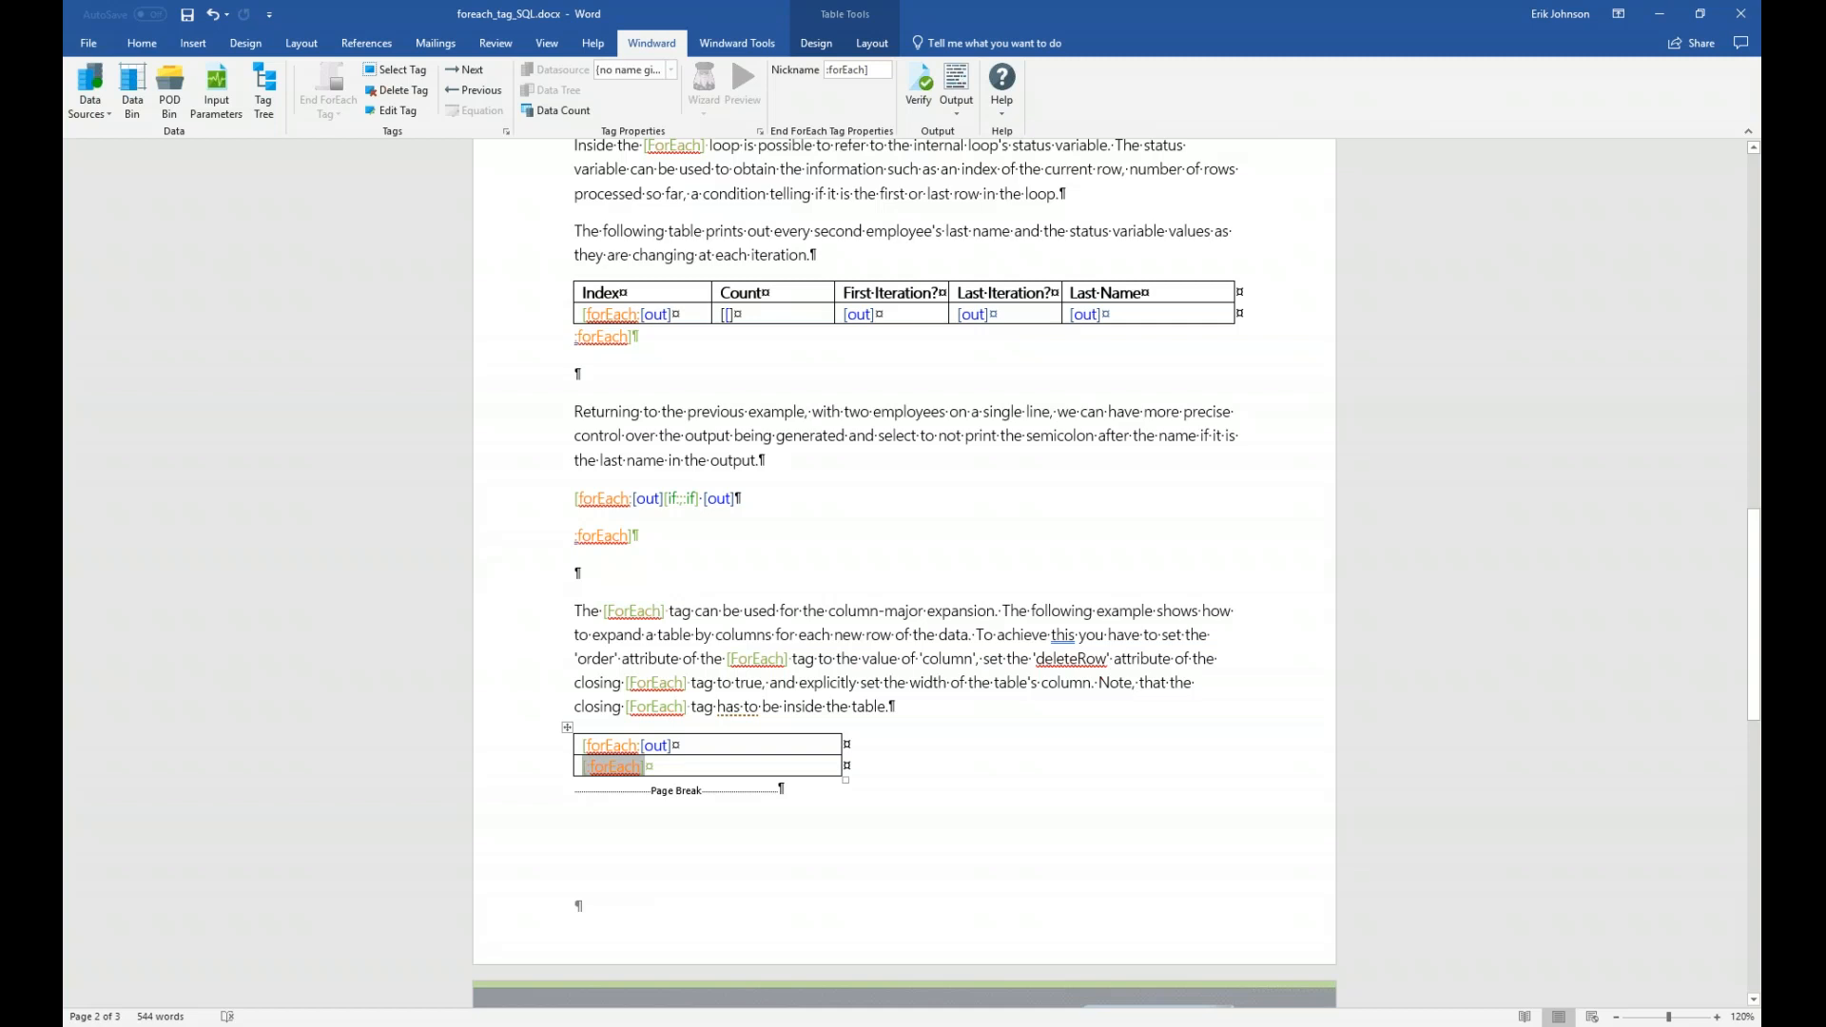
# - Save the template, regenerate the report beside it and go to the category table to check the effect of deleteRow false
pyautogui.click(958, 86)
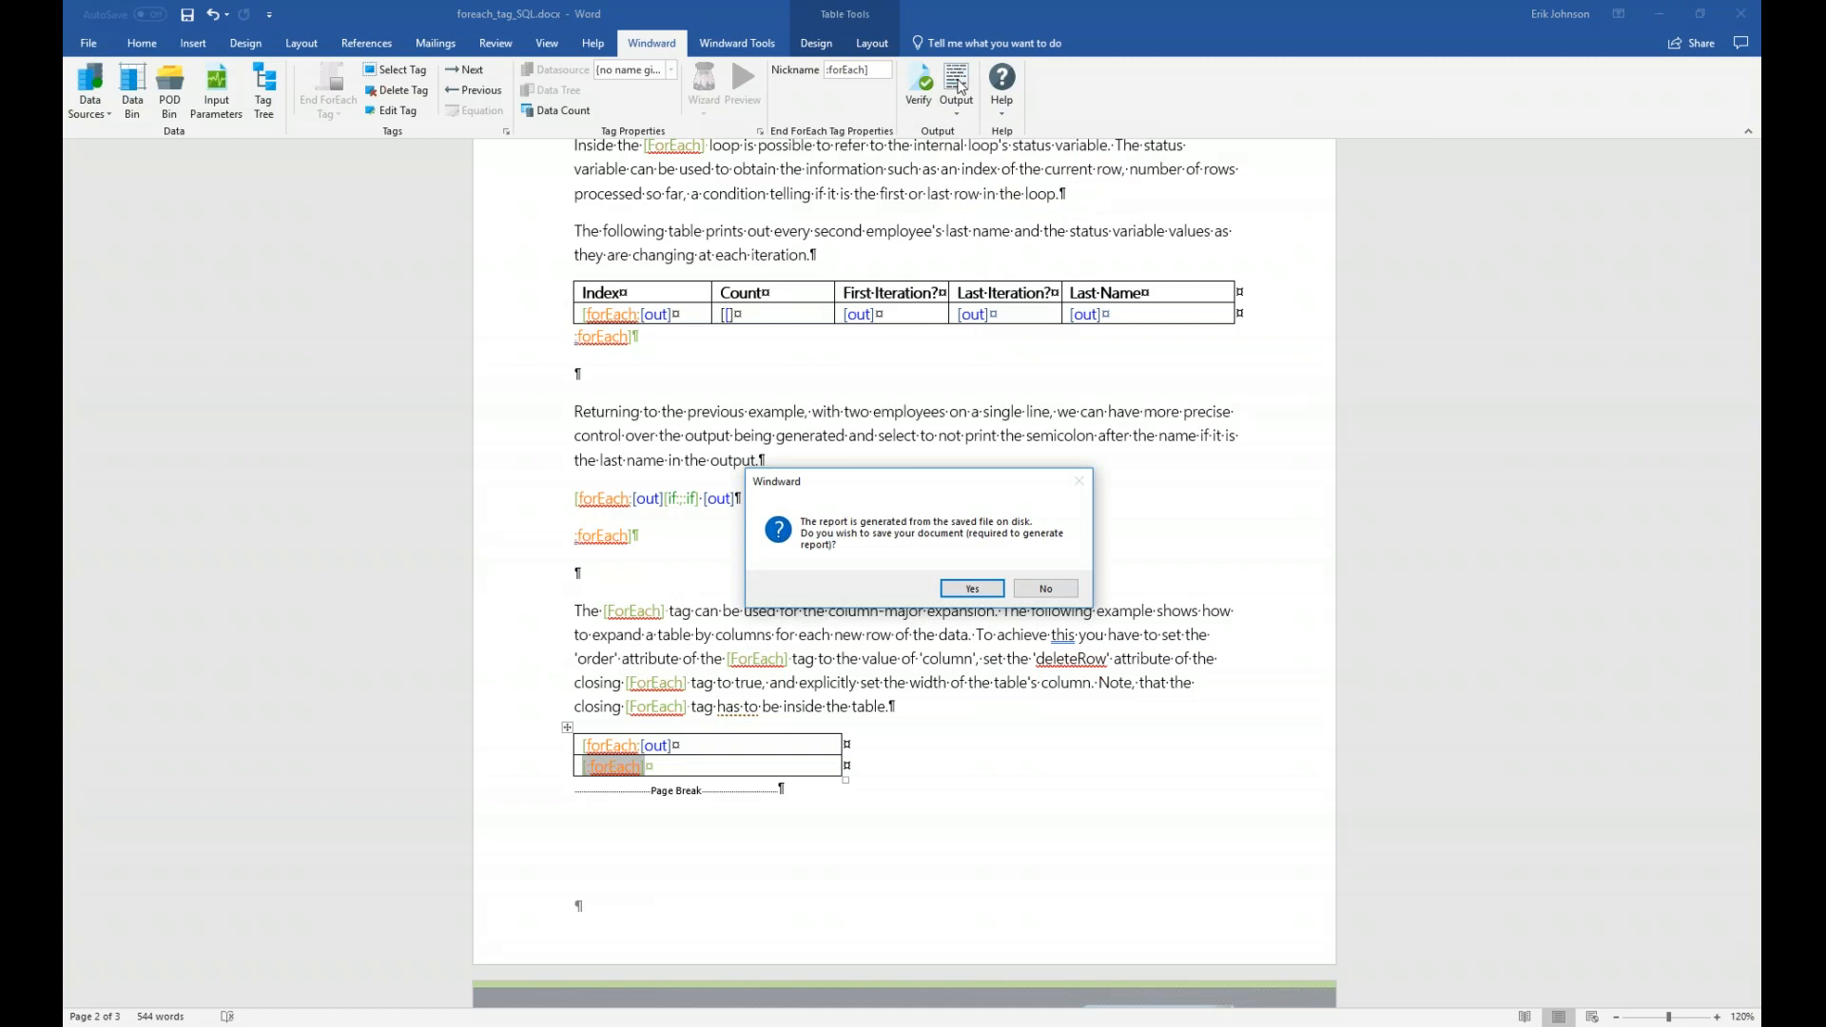
pyautogui.click(968, 589)
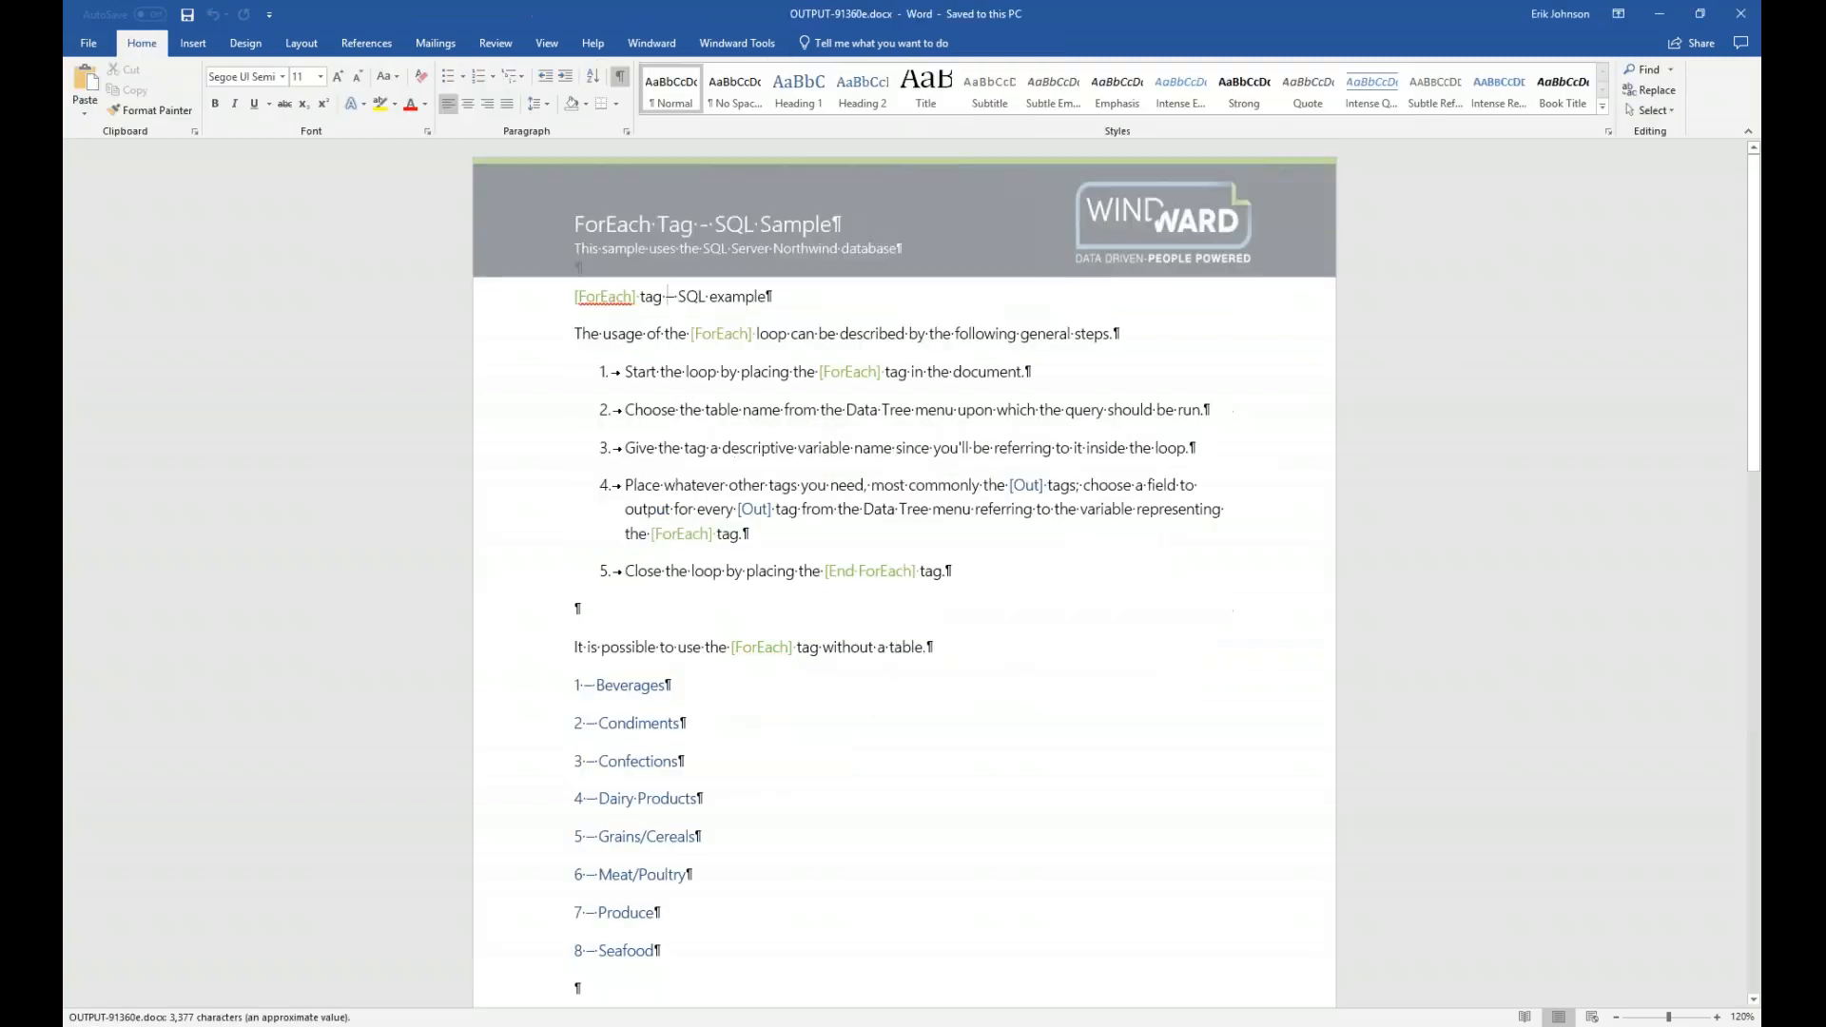
pyautogui.press('super+Right')
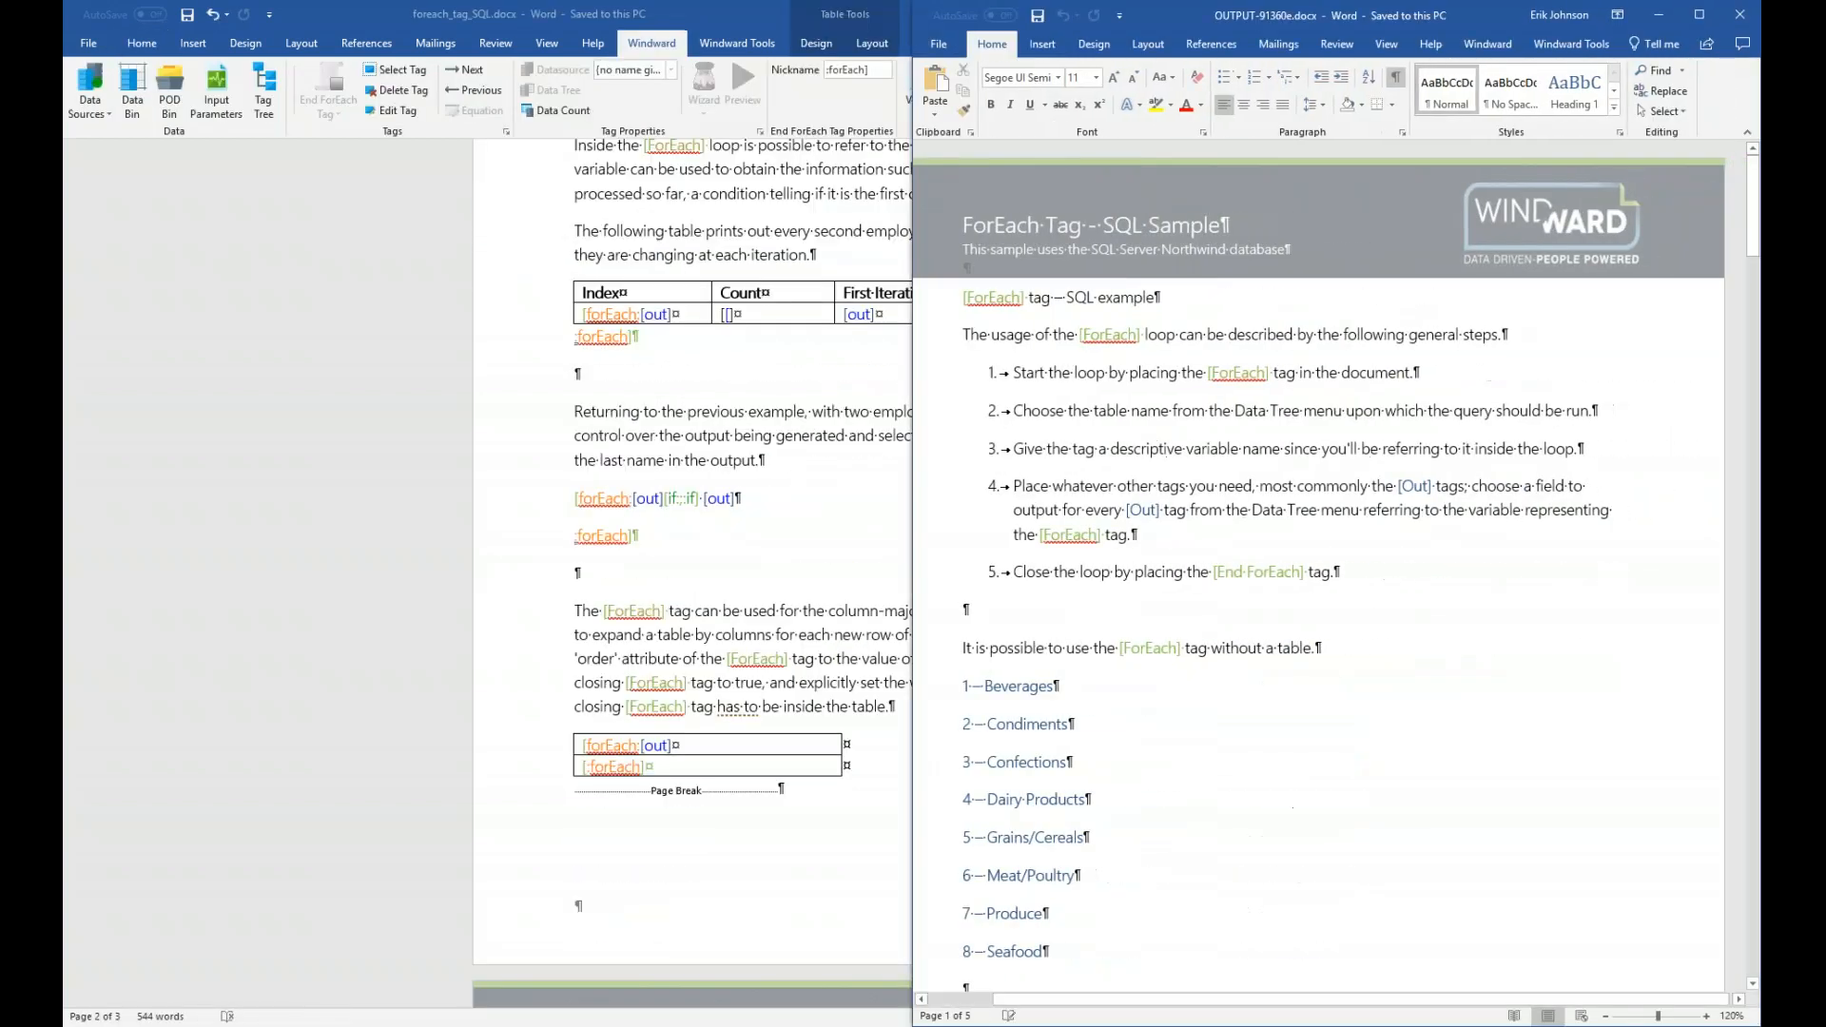
pyautogui.press('Return')
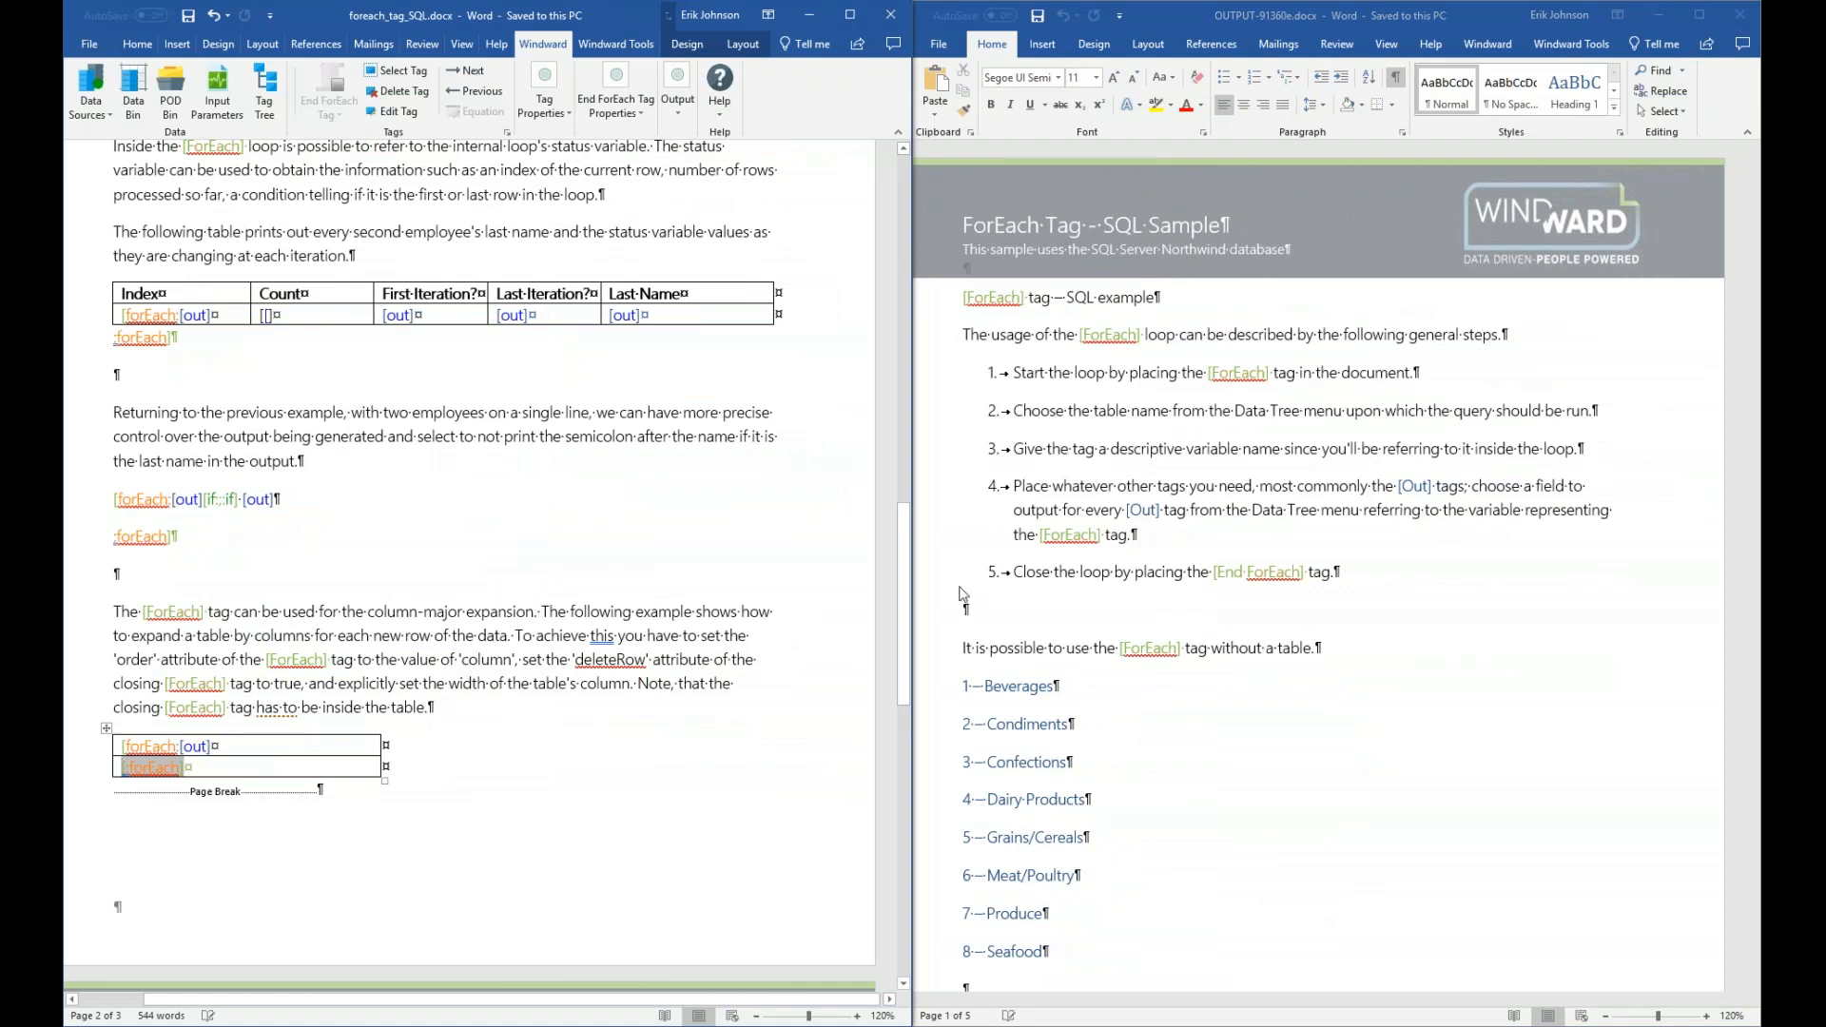
pyautogui.scroll(-8, 1162, 582)
pyautogui.scroll(-9, 1162, 582)
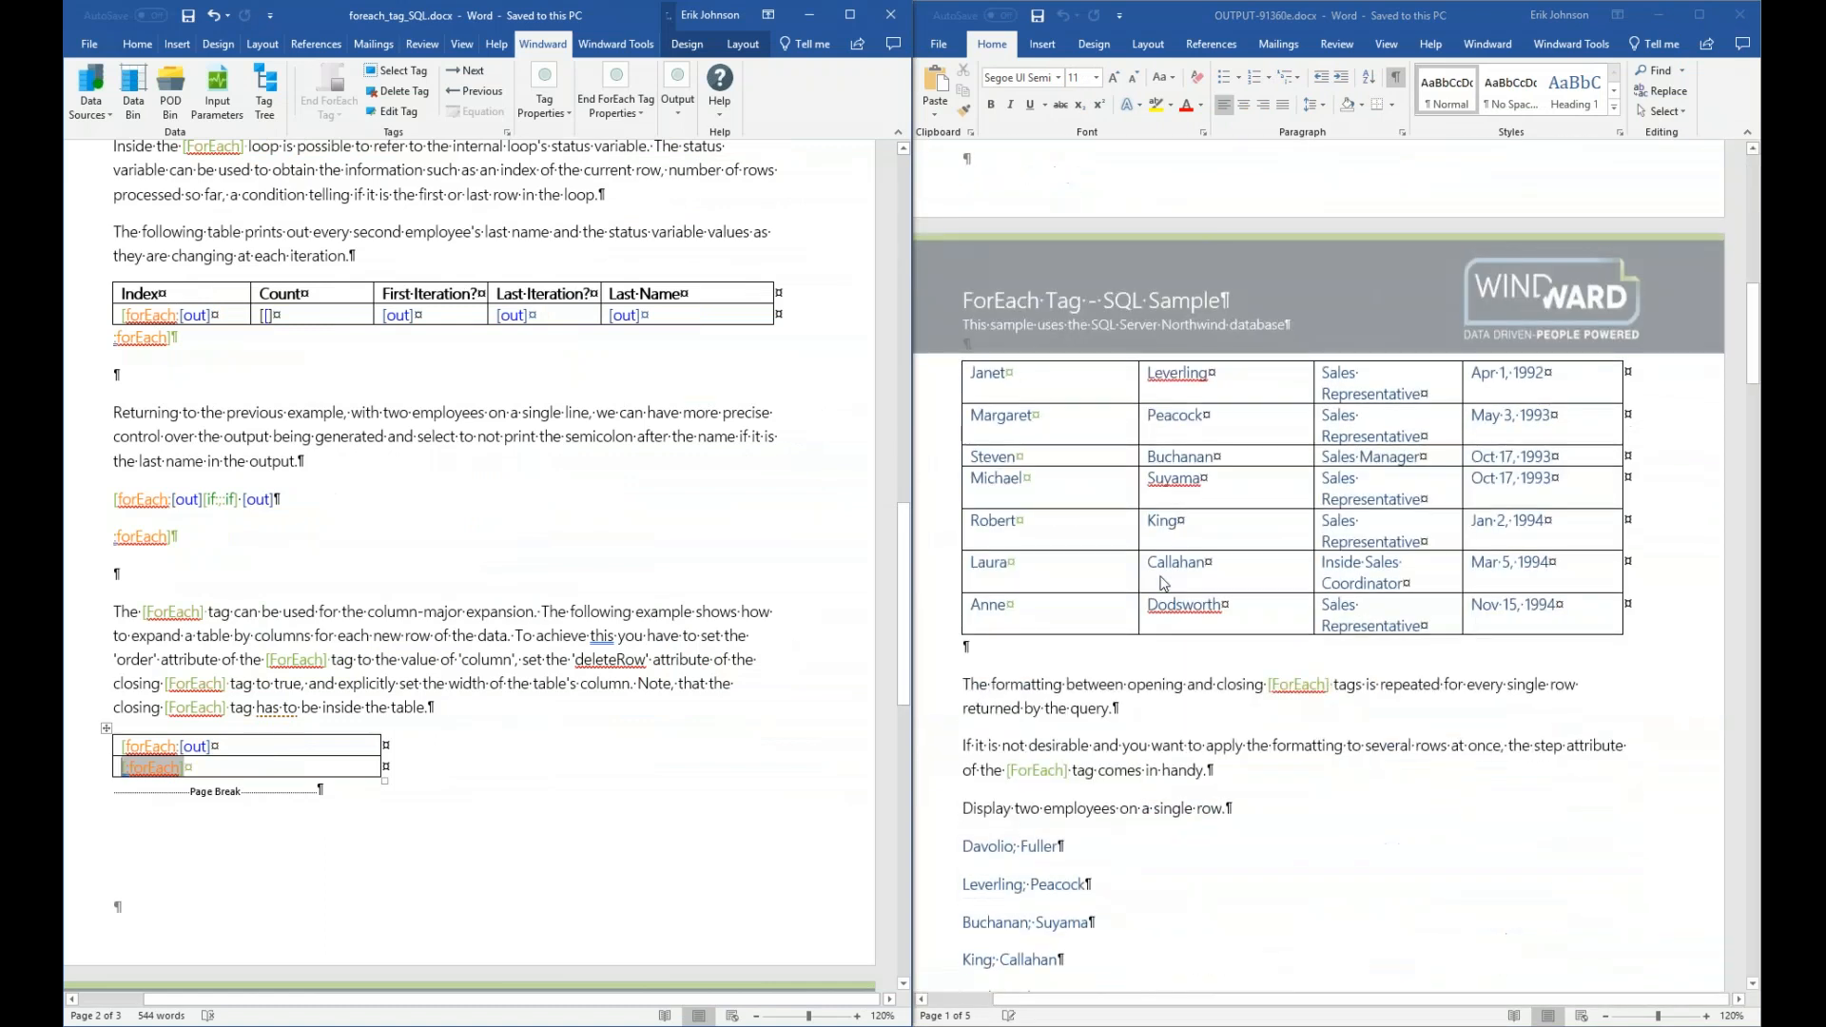
pyautogui.scroll(-9, 1162, 584)
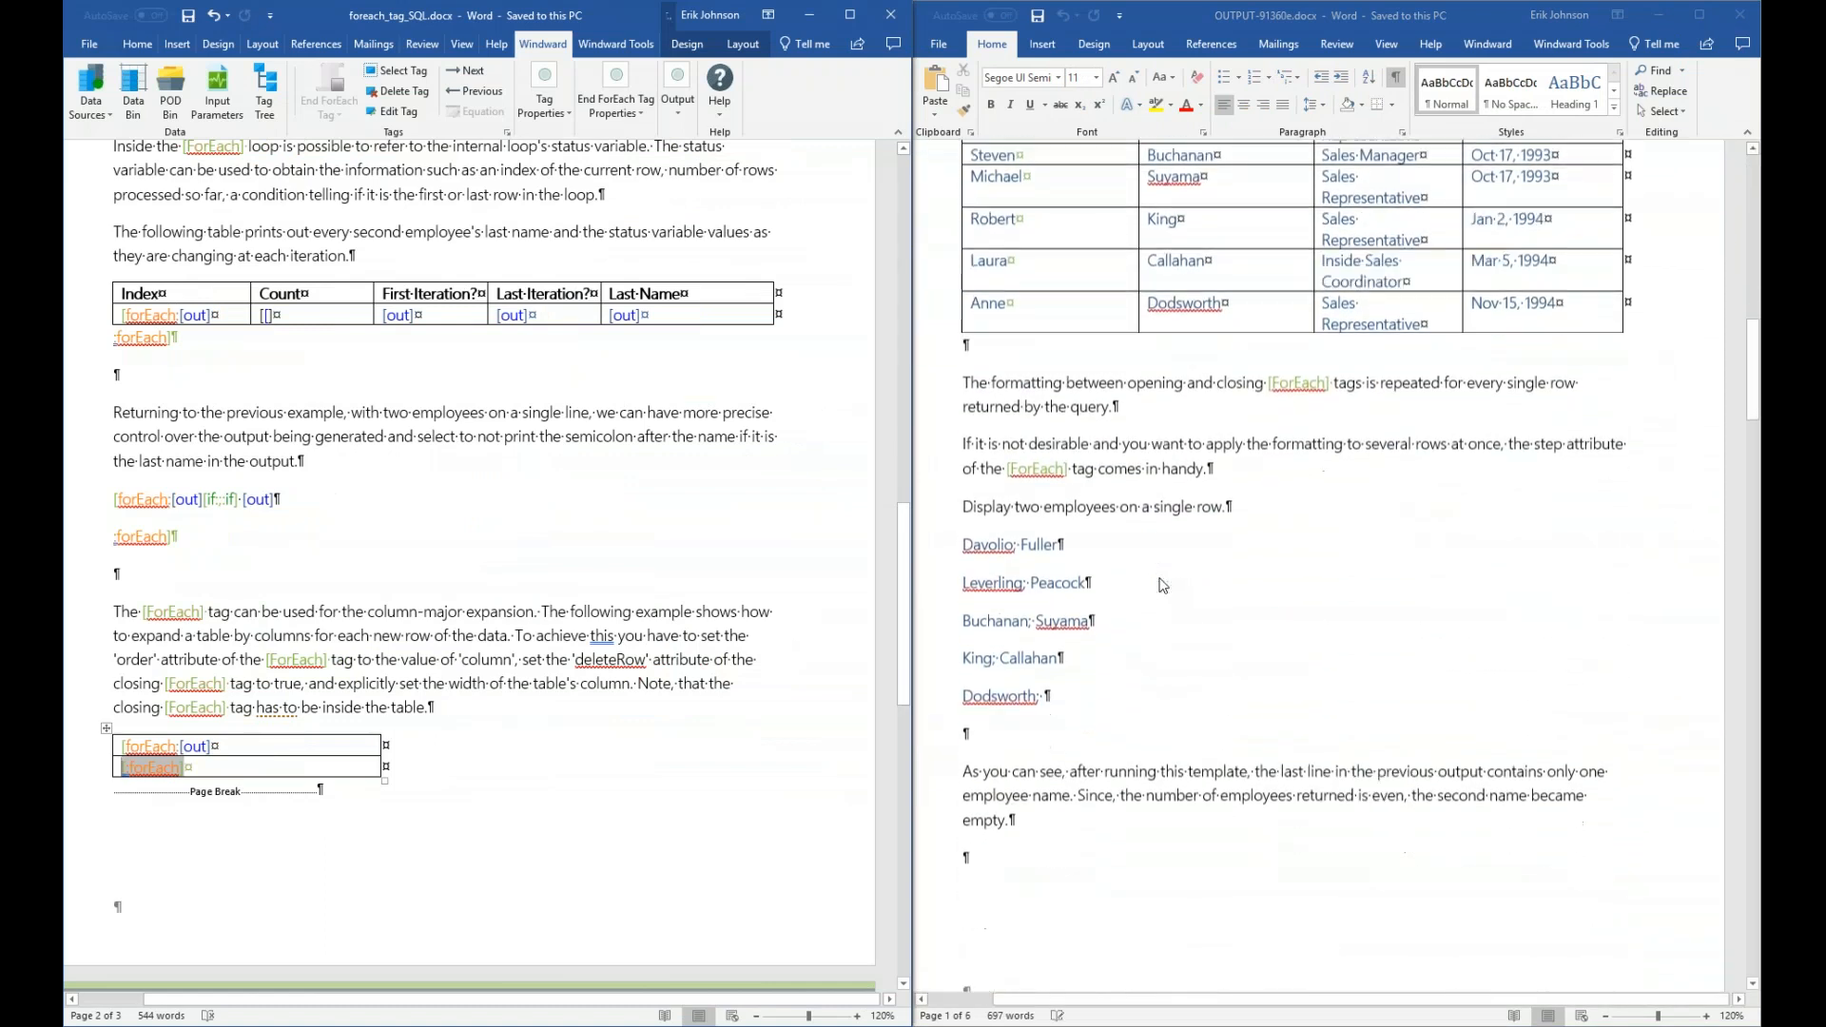
pyautogui.scroll(-9, 1162, 585)
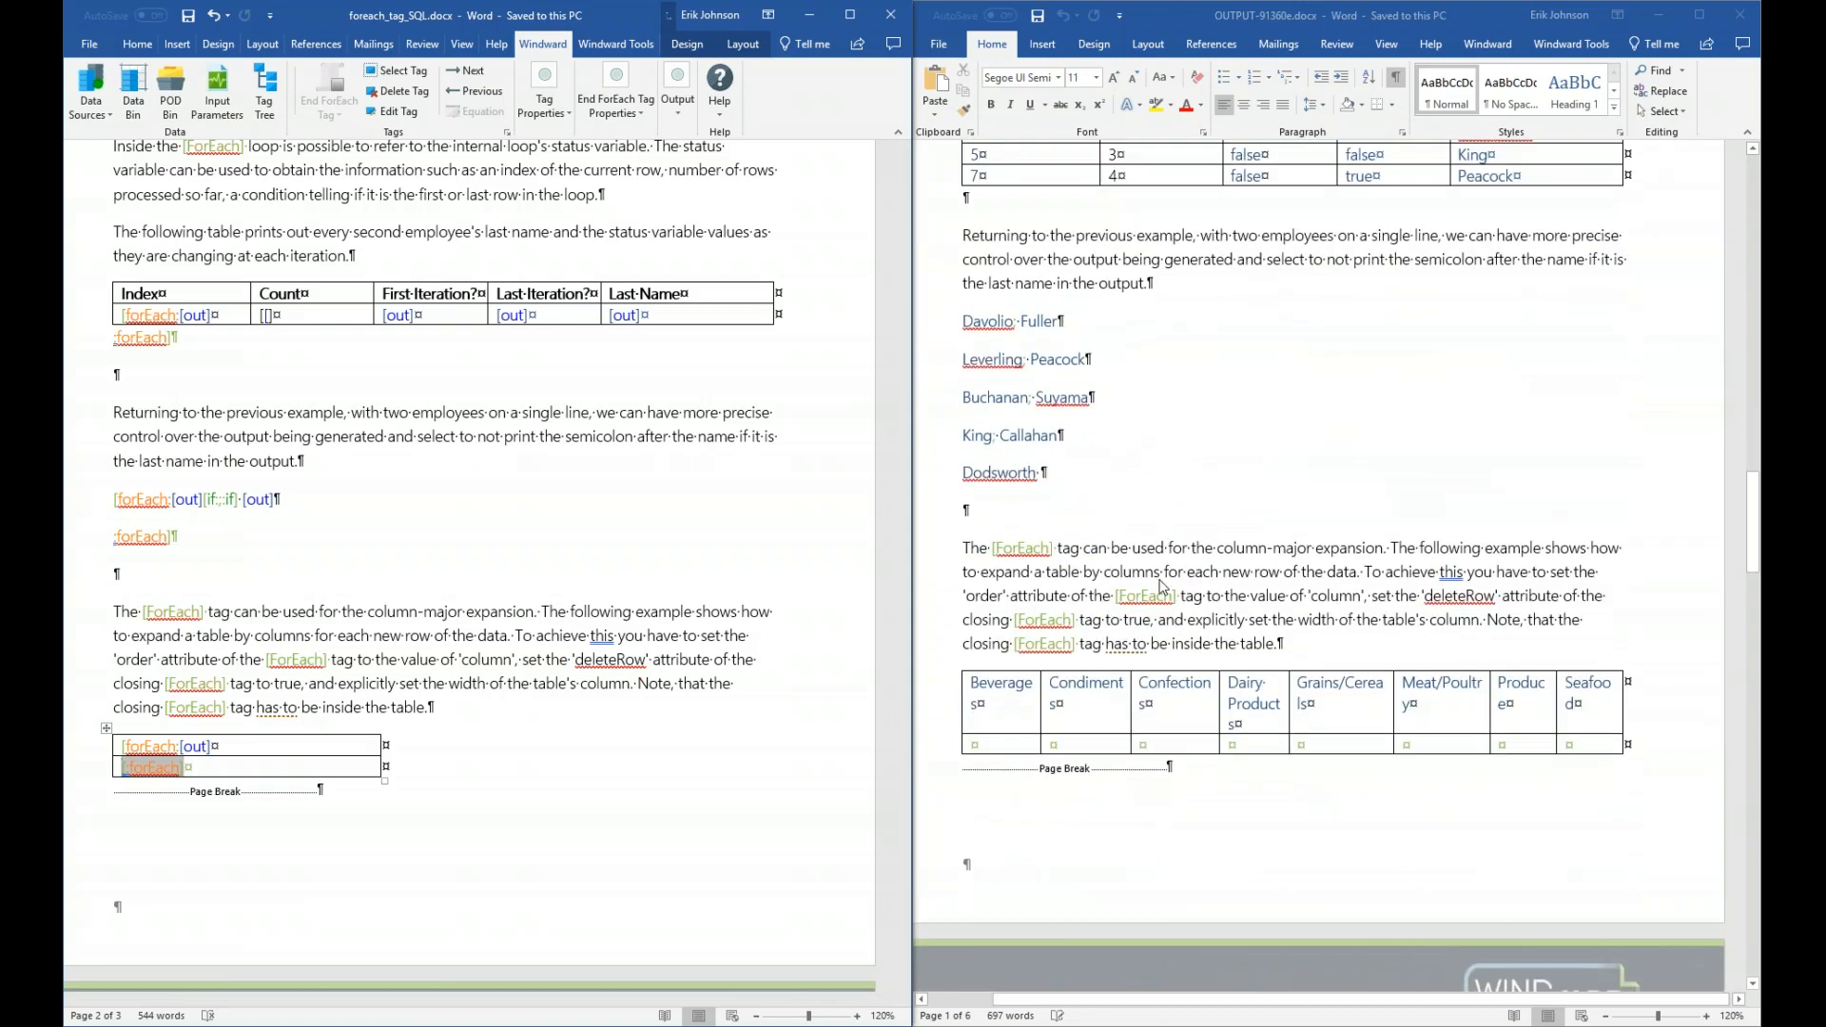
# - Open the opening forEach tag of the column-expansion table, preview its categories query and expand the Northwind data source
pyautogui.scroll(1, 1120, 750)
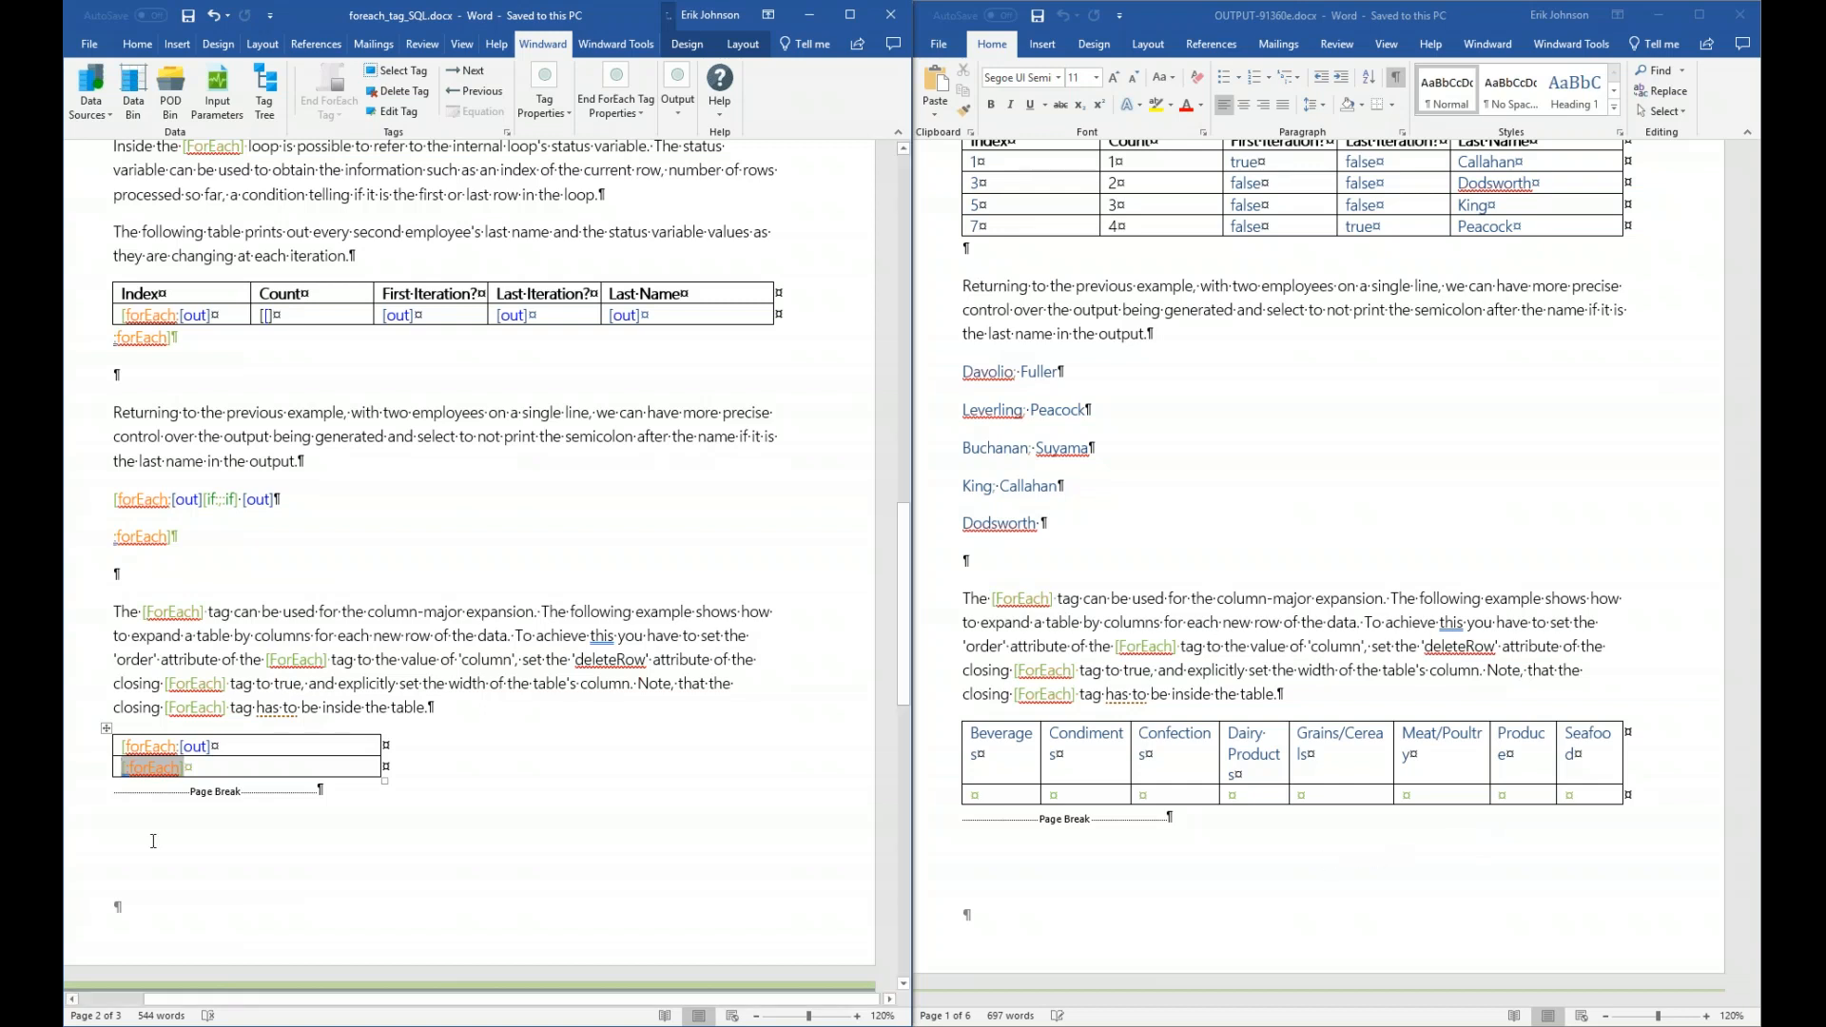
pyautogui.click(148, 745)
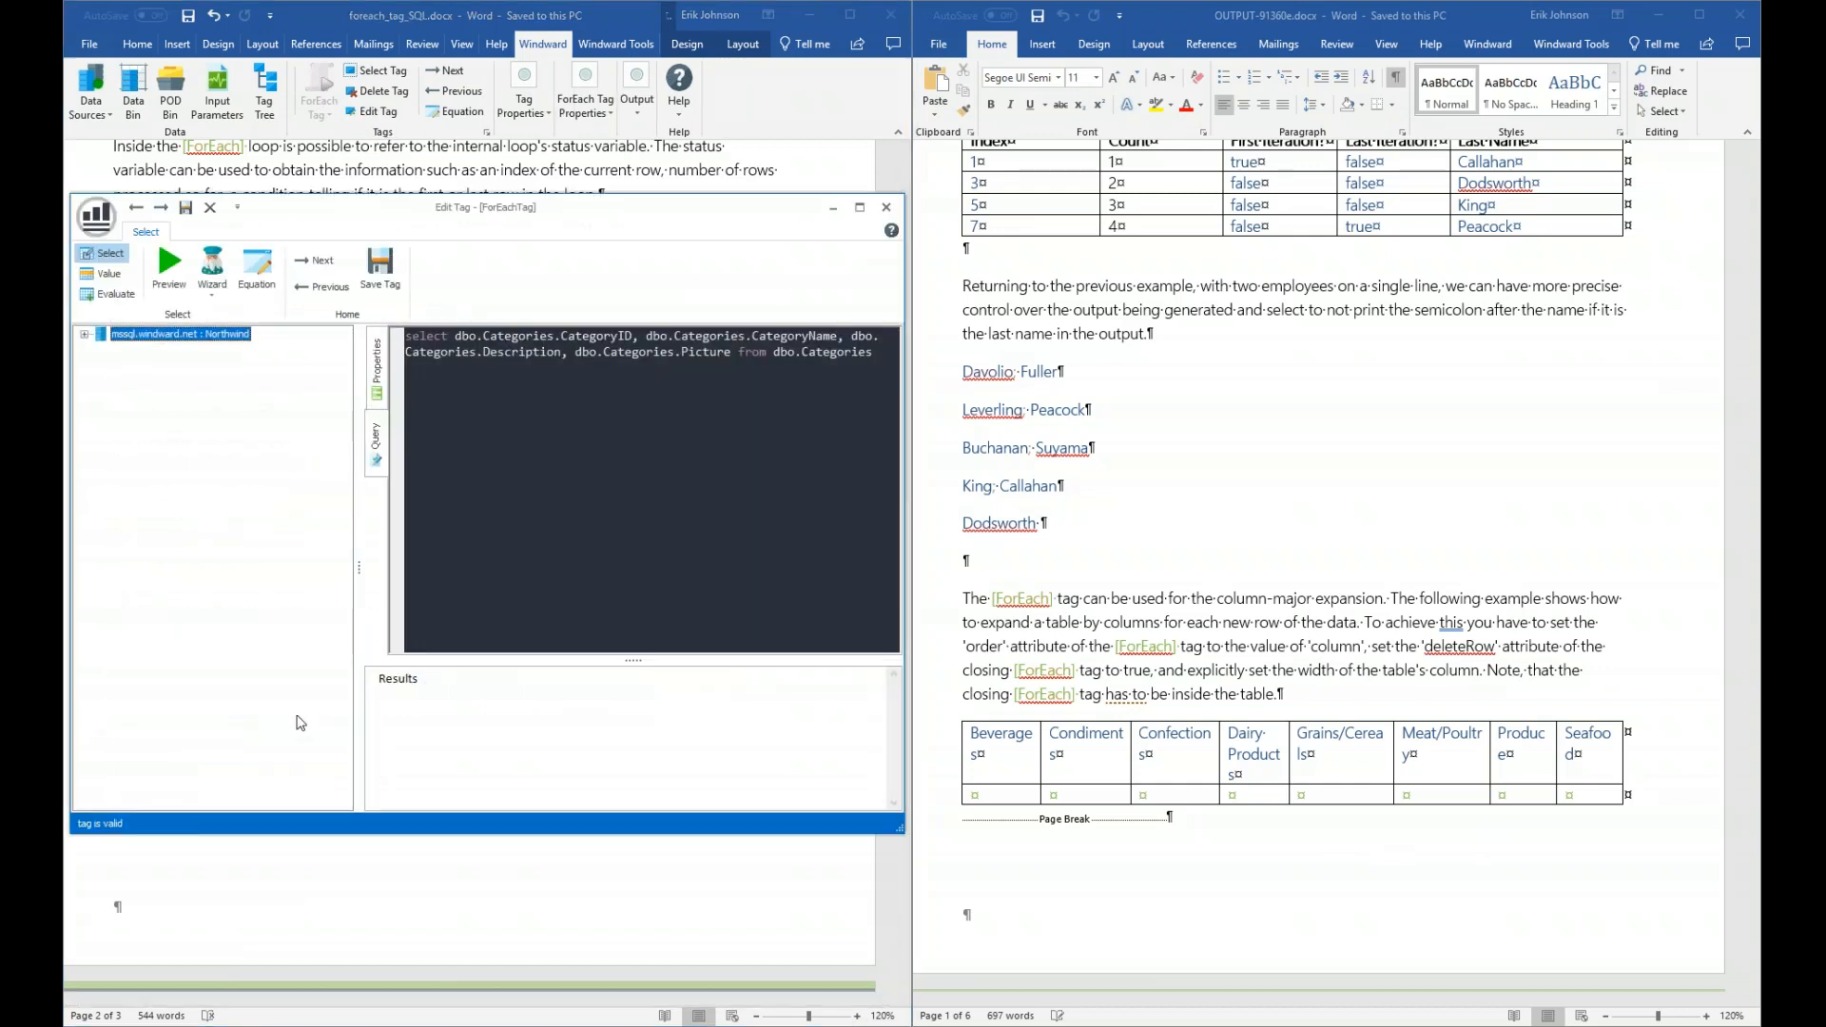
pyautogui.moveTo(581, 213); pyautogui.dragTo(905, 277)
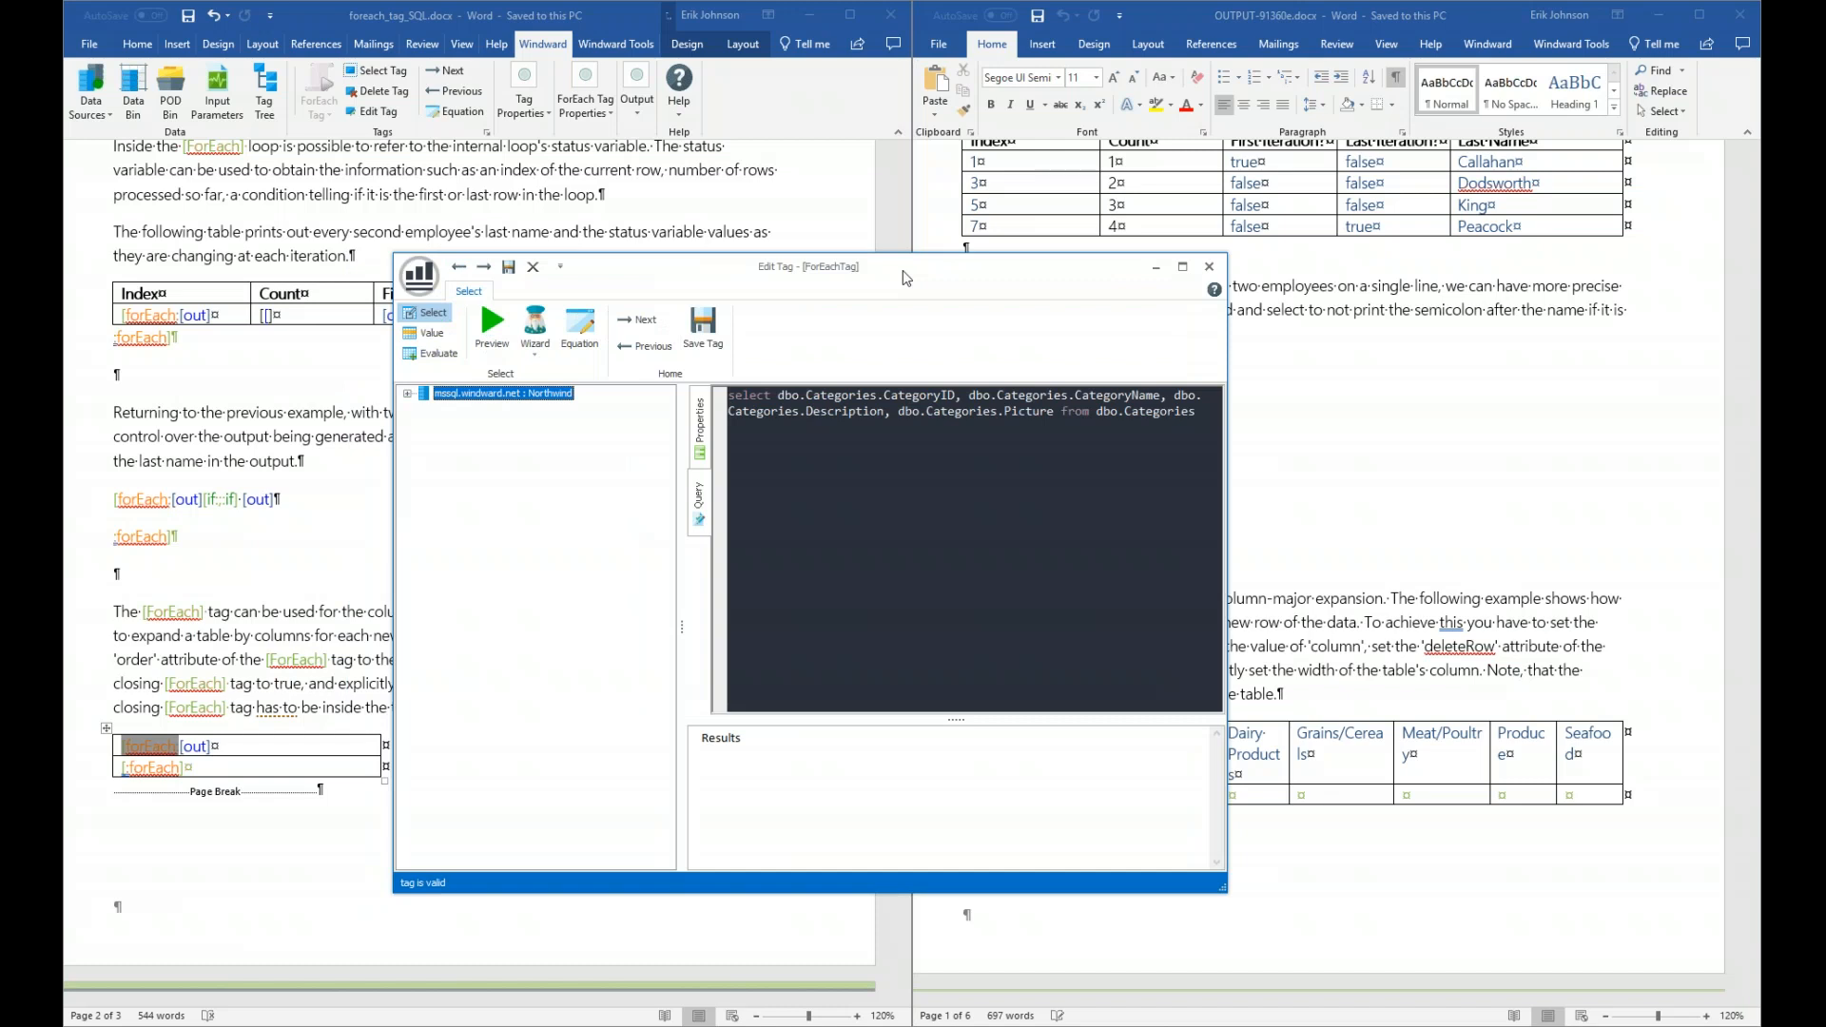
pyautogui.click(491, 323)
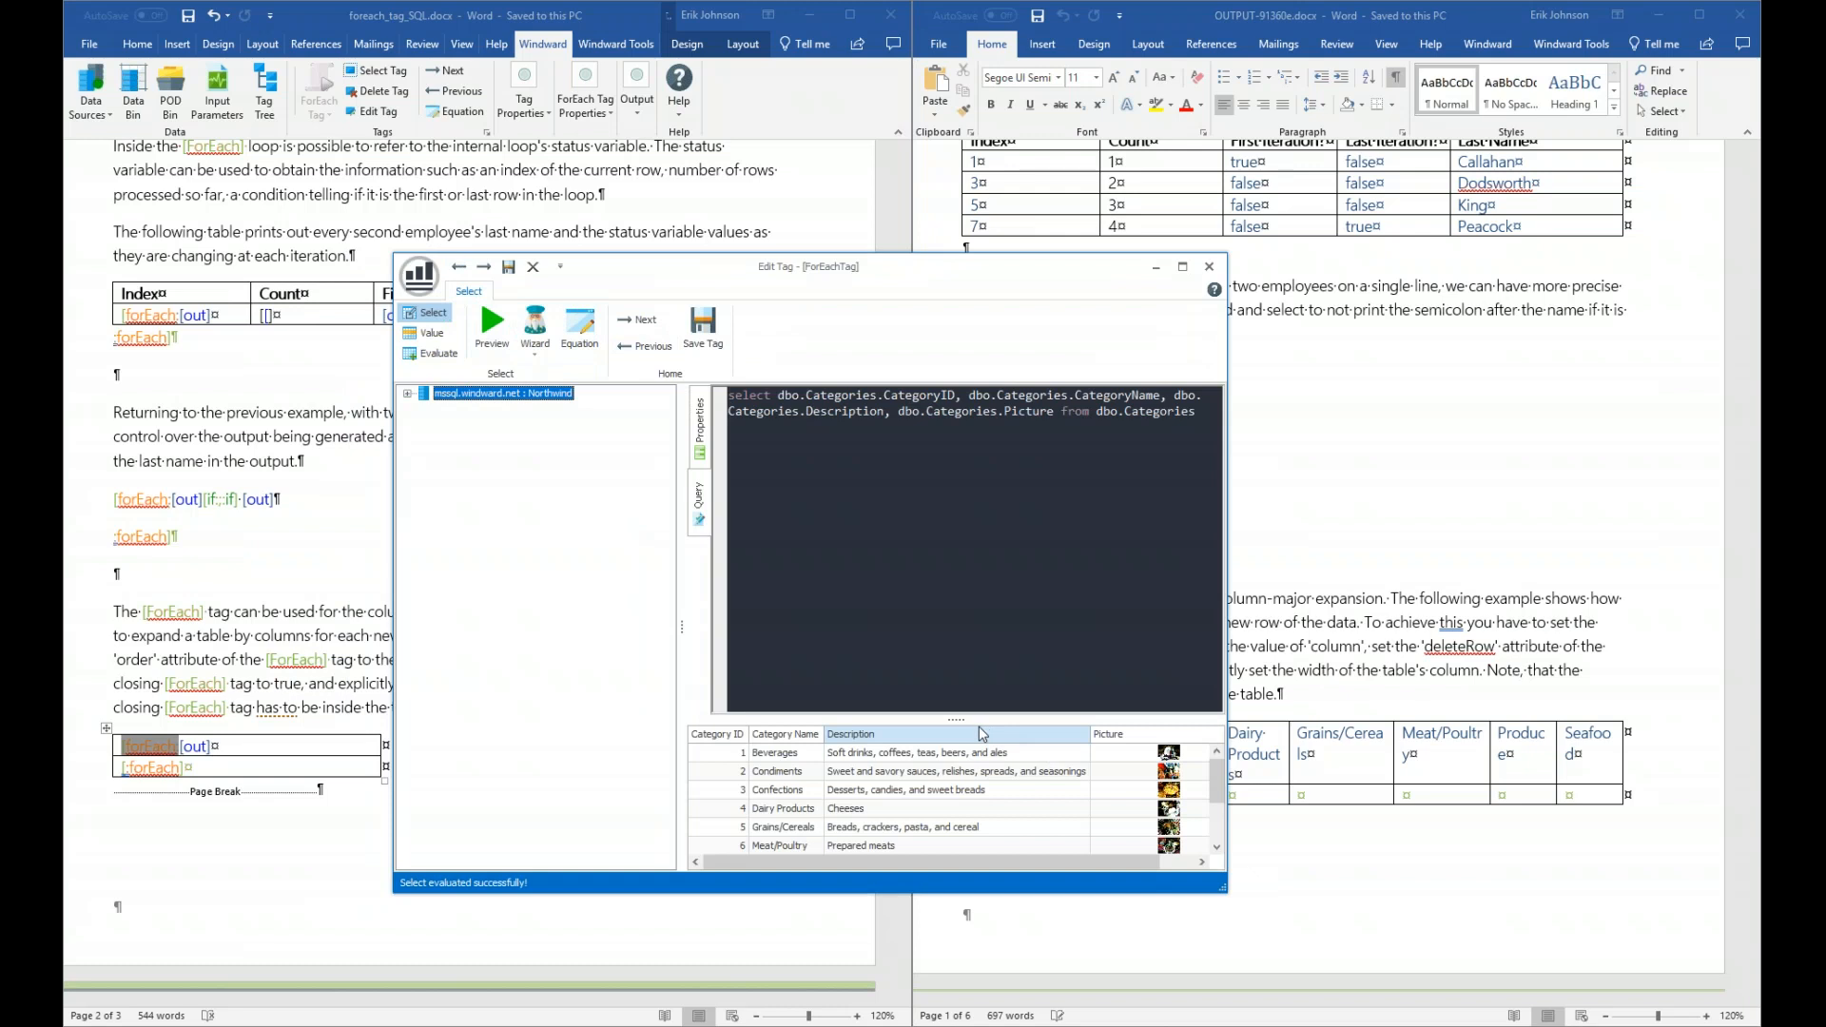
pyautogui.moveTo(955, 715); pyautogui.dragTo(963, 521)
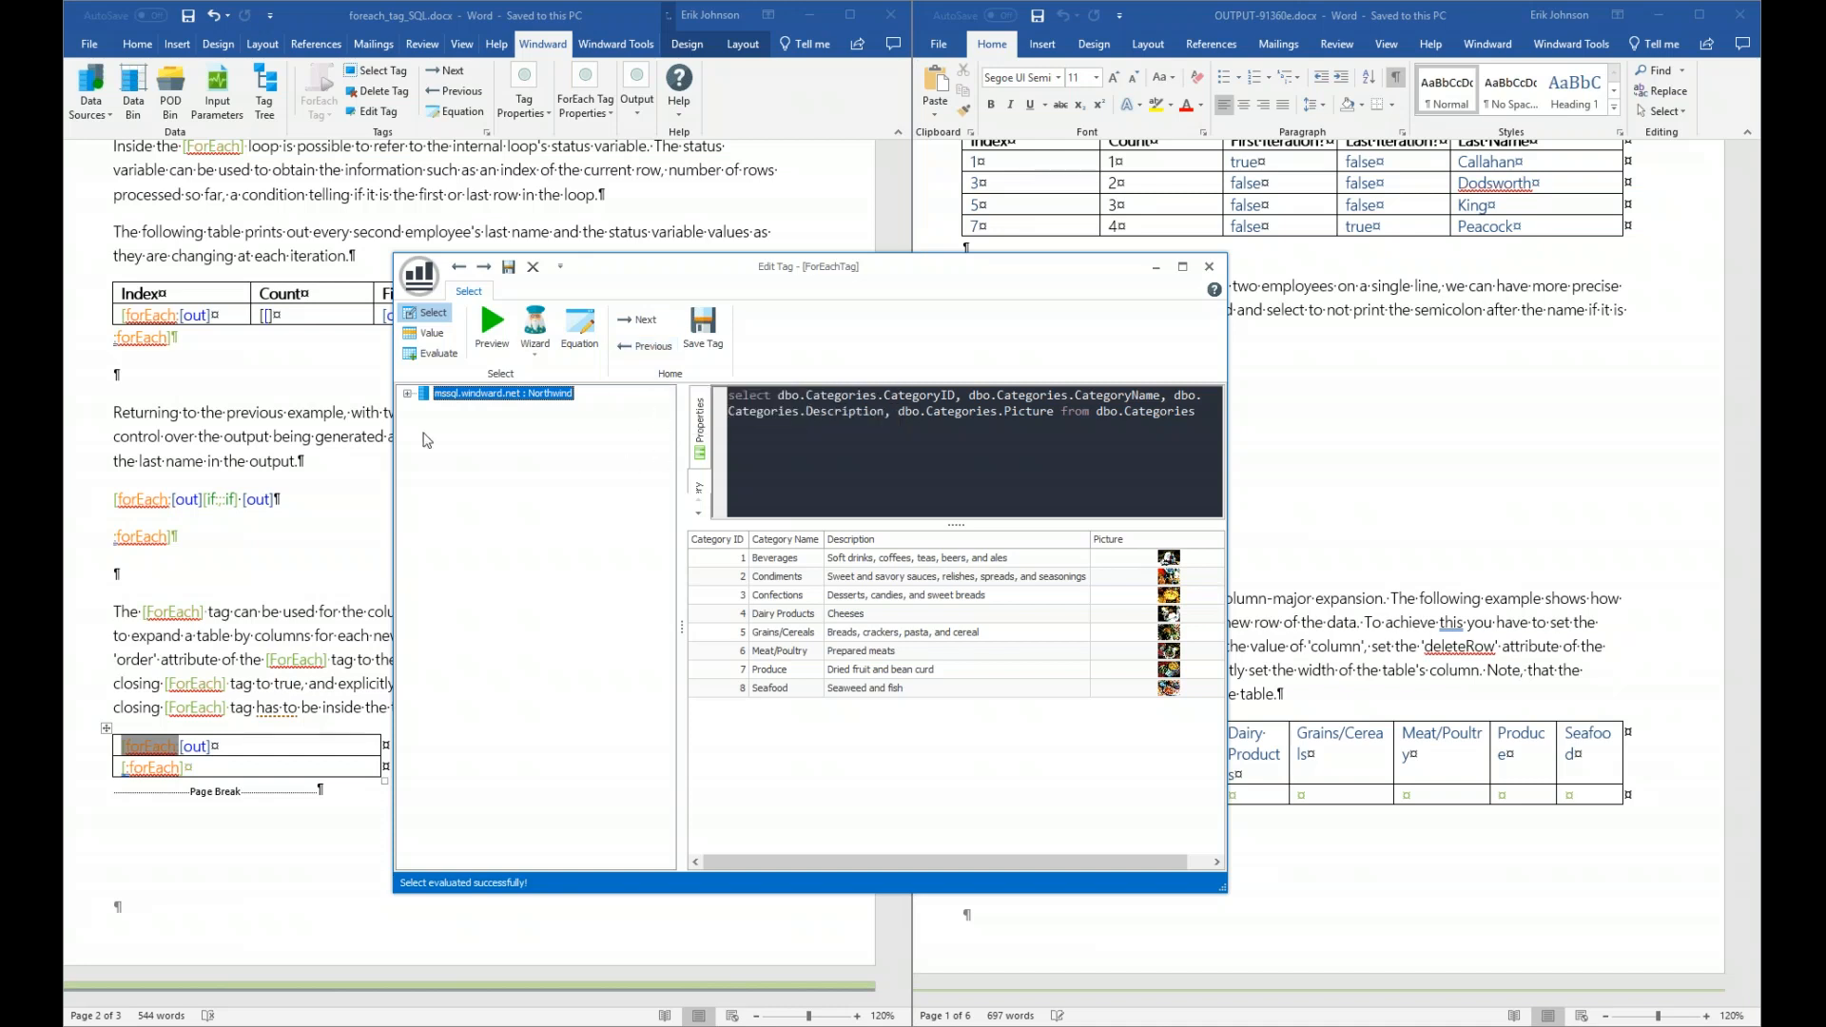
pyautogui.click(407, 394)
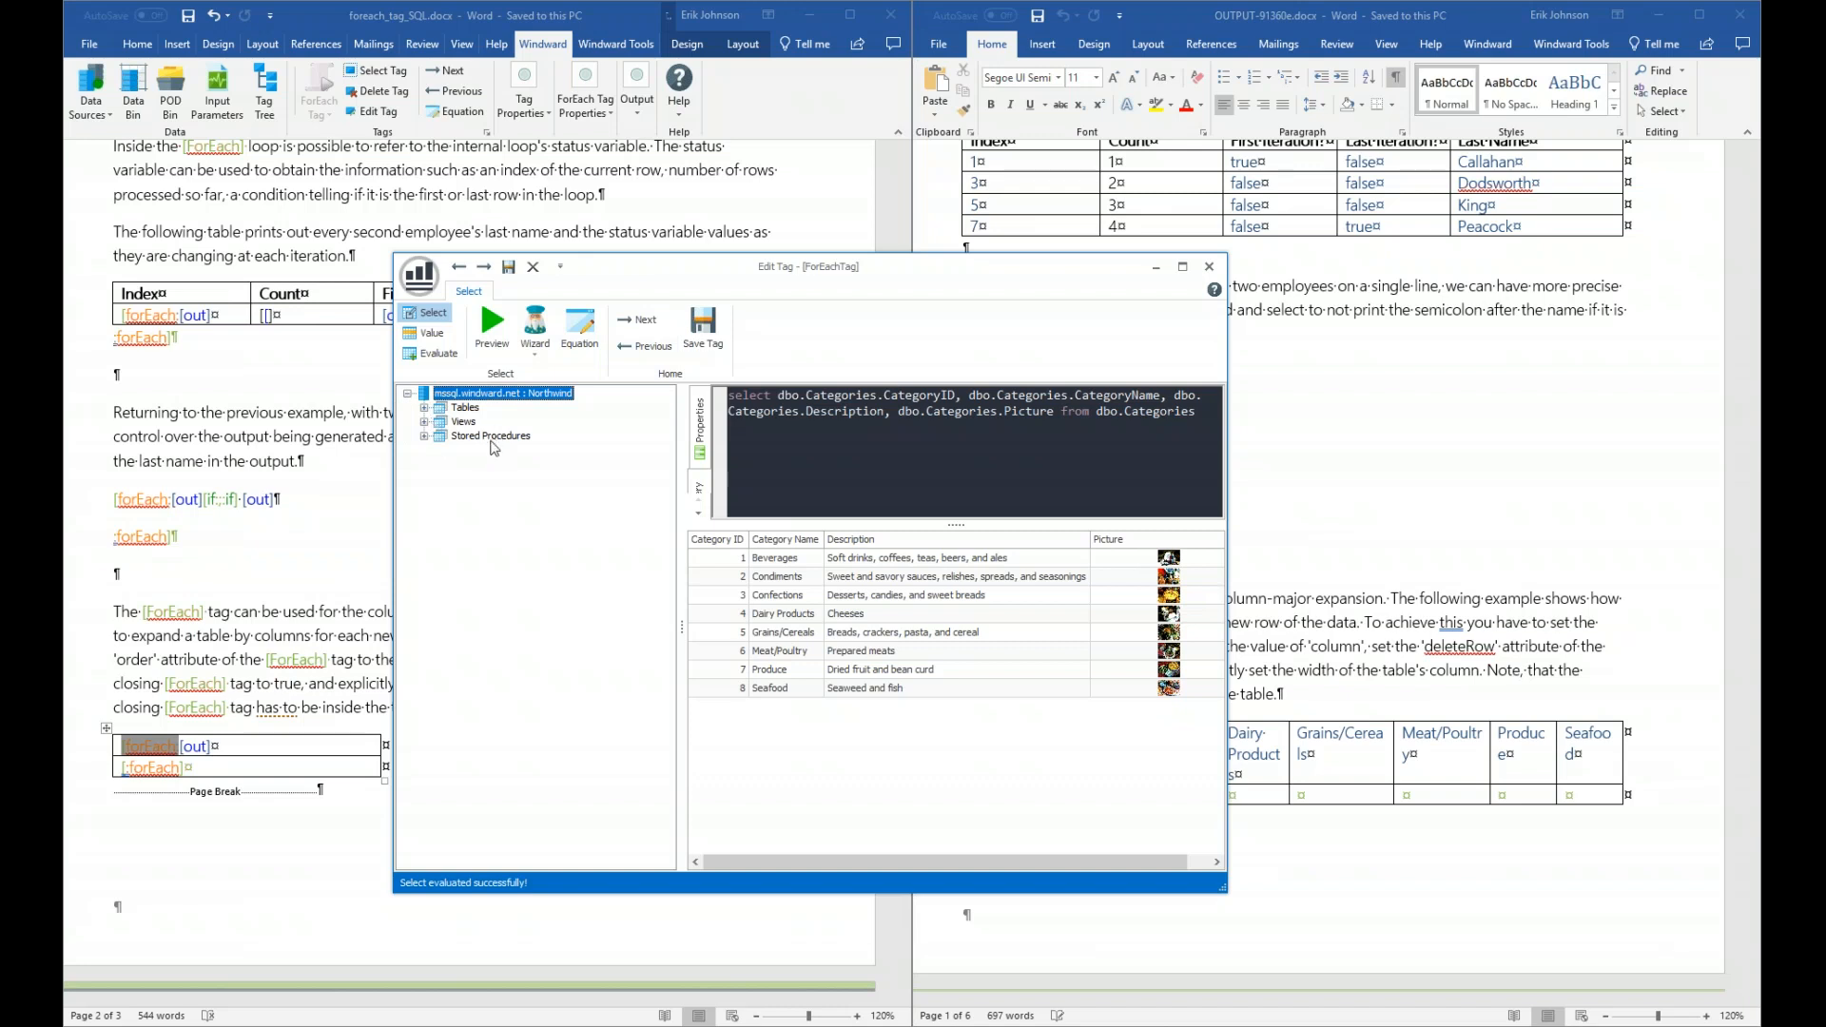
# - Enlarge the query area and check which color schemes the query editor offers
pyautogui.moveTo(956, 526); pyautogui.dragTo(959, 599)
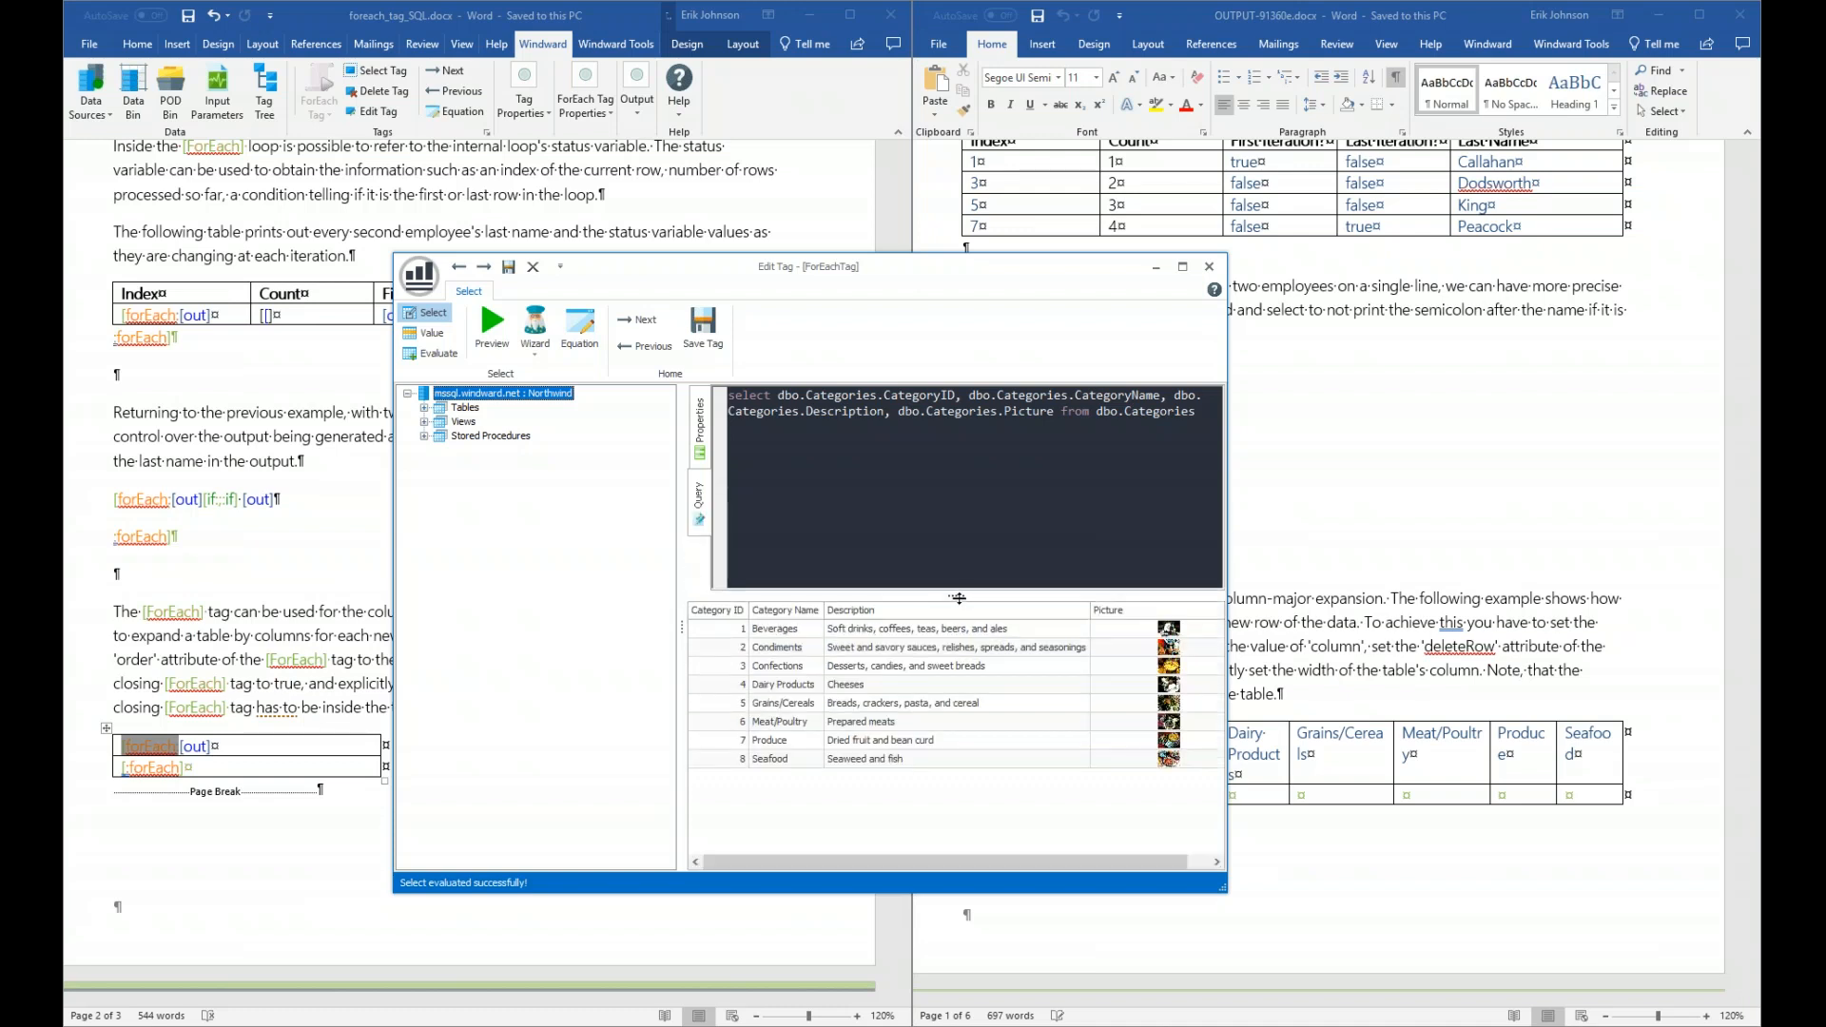
pyautogui.rightClick(892, 476)
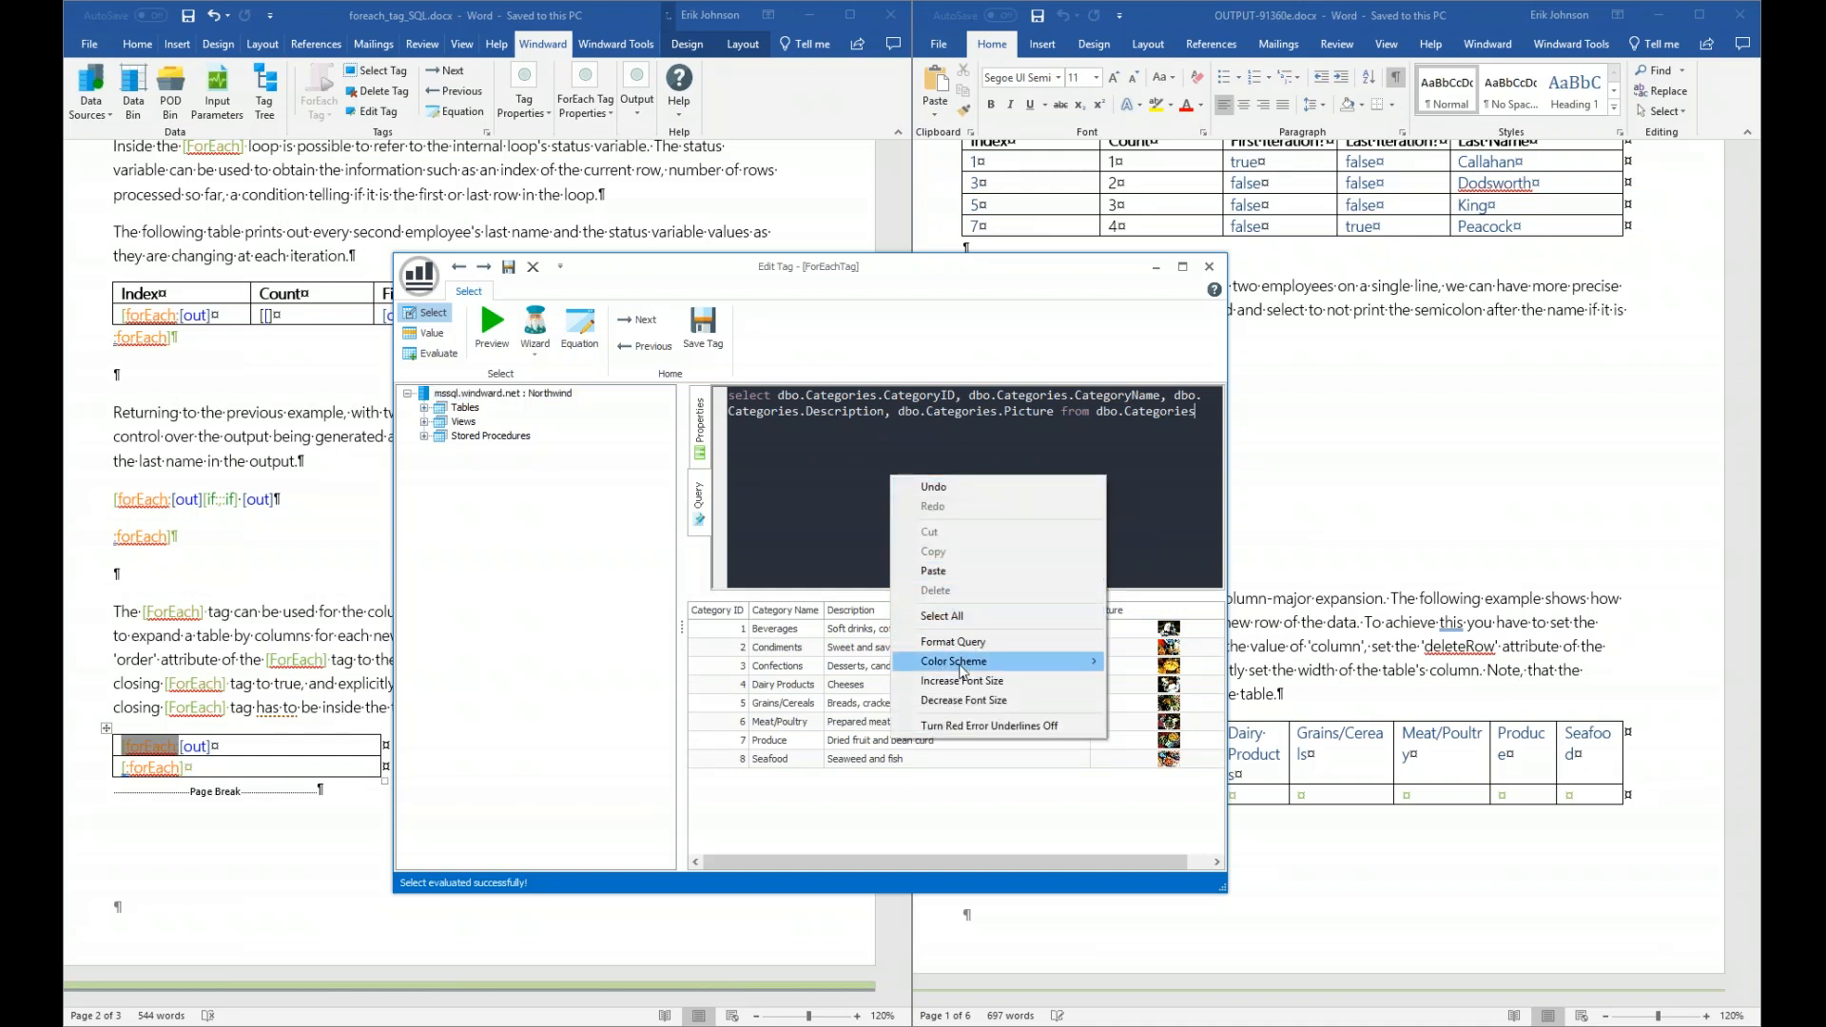
pyautogui.moveTo(967, 671)
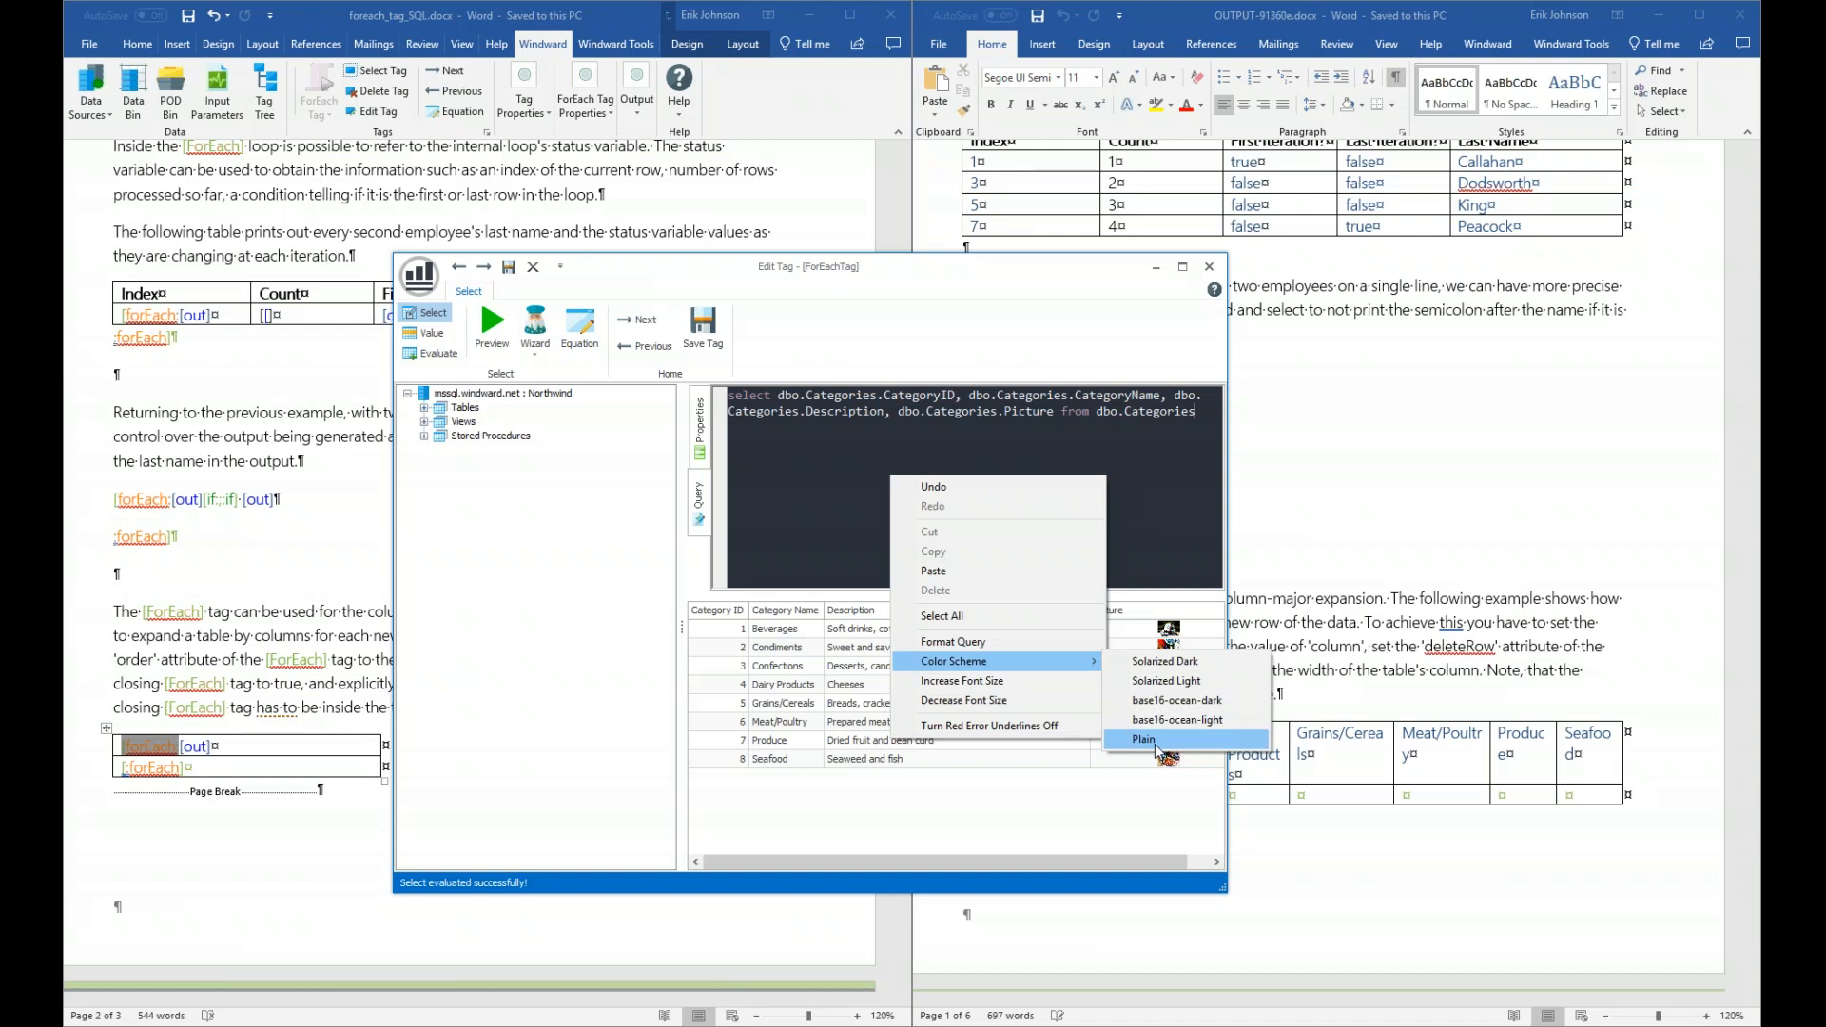
pyautogui.click(826, 510)
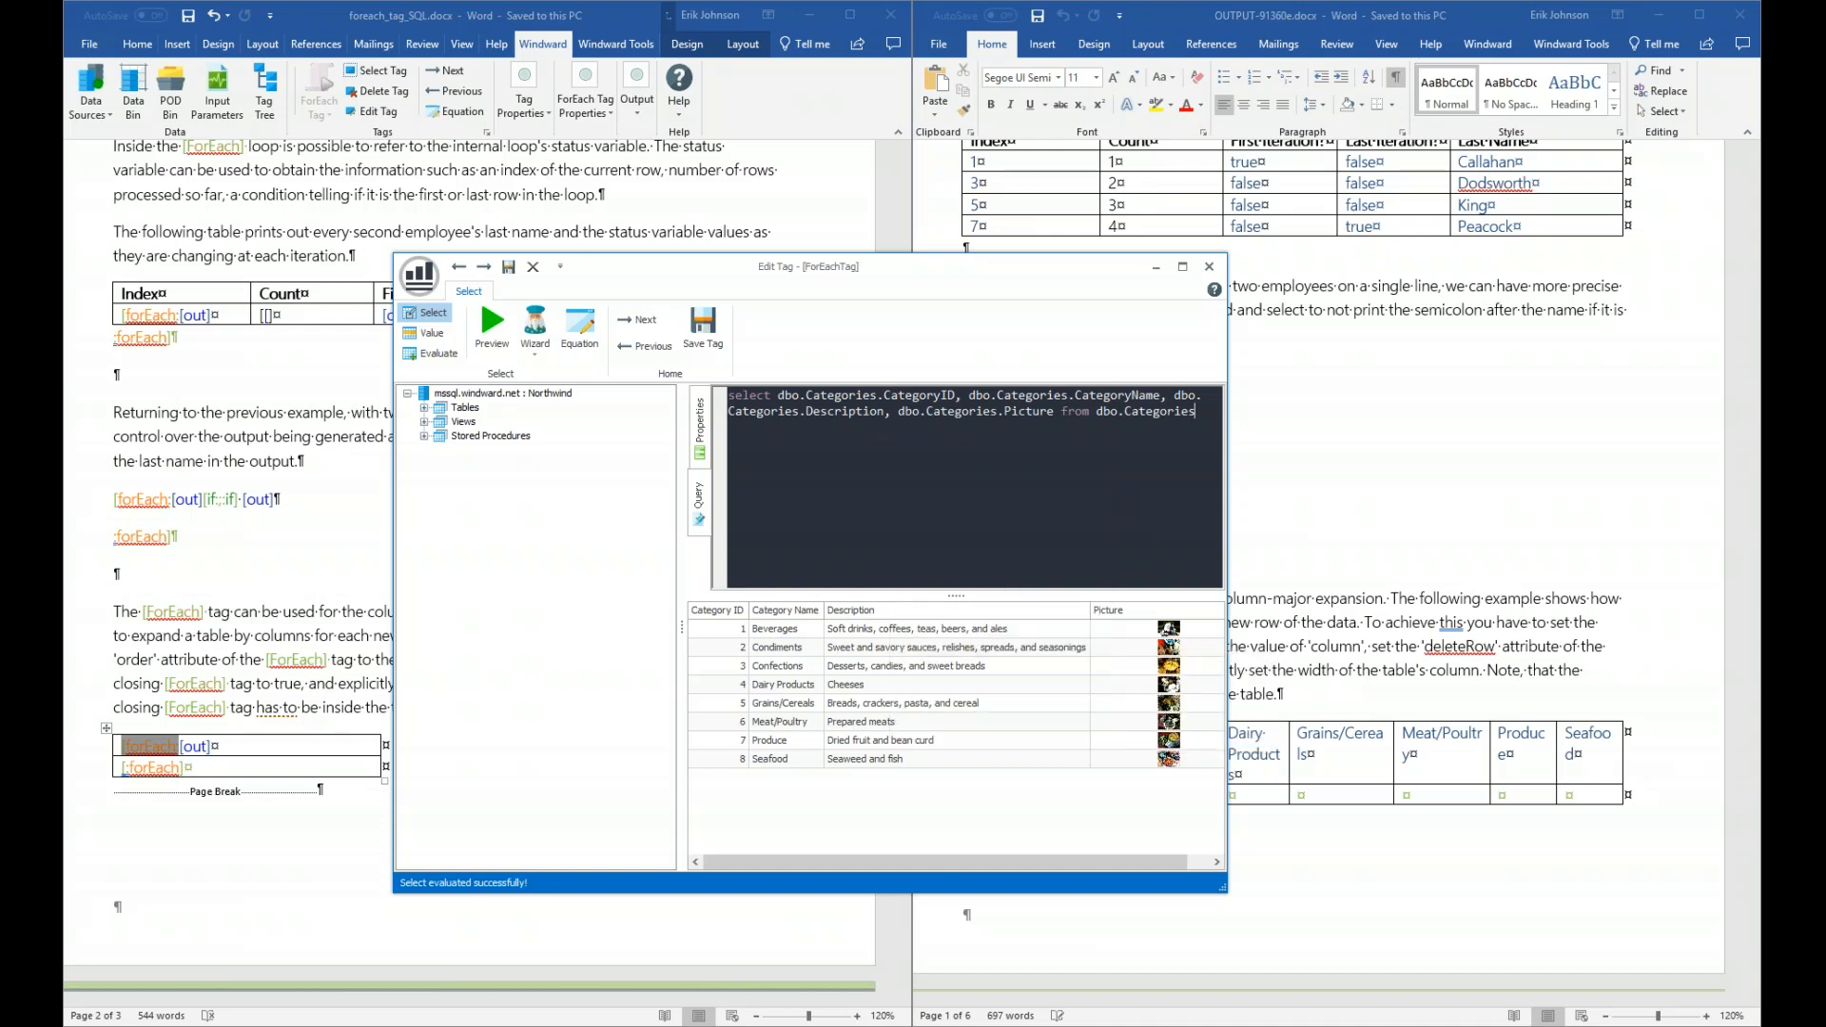
# - Review the opening forEach tag's properties, including its Advanced and Standard attribute groups
pyautogui.click(699, 433)
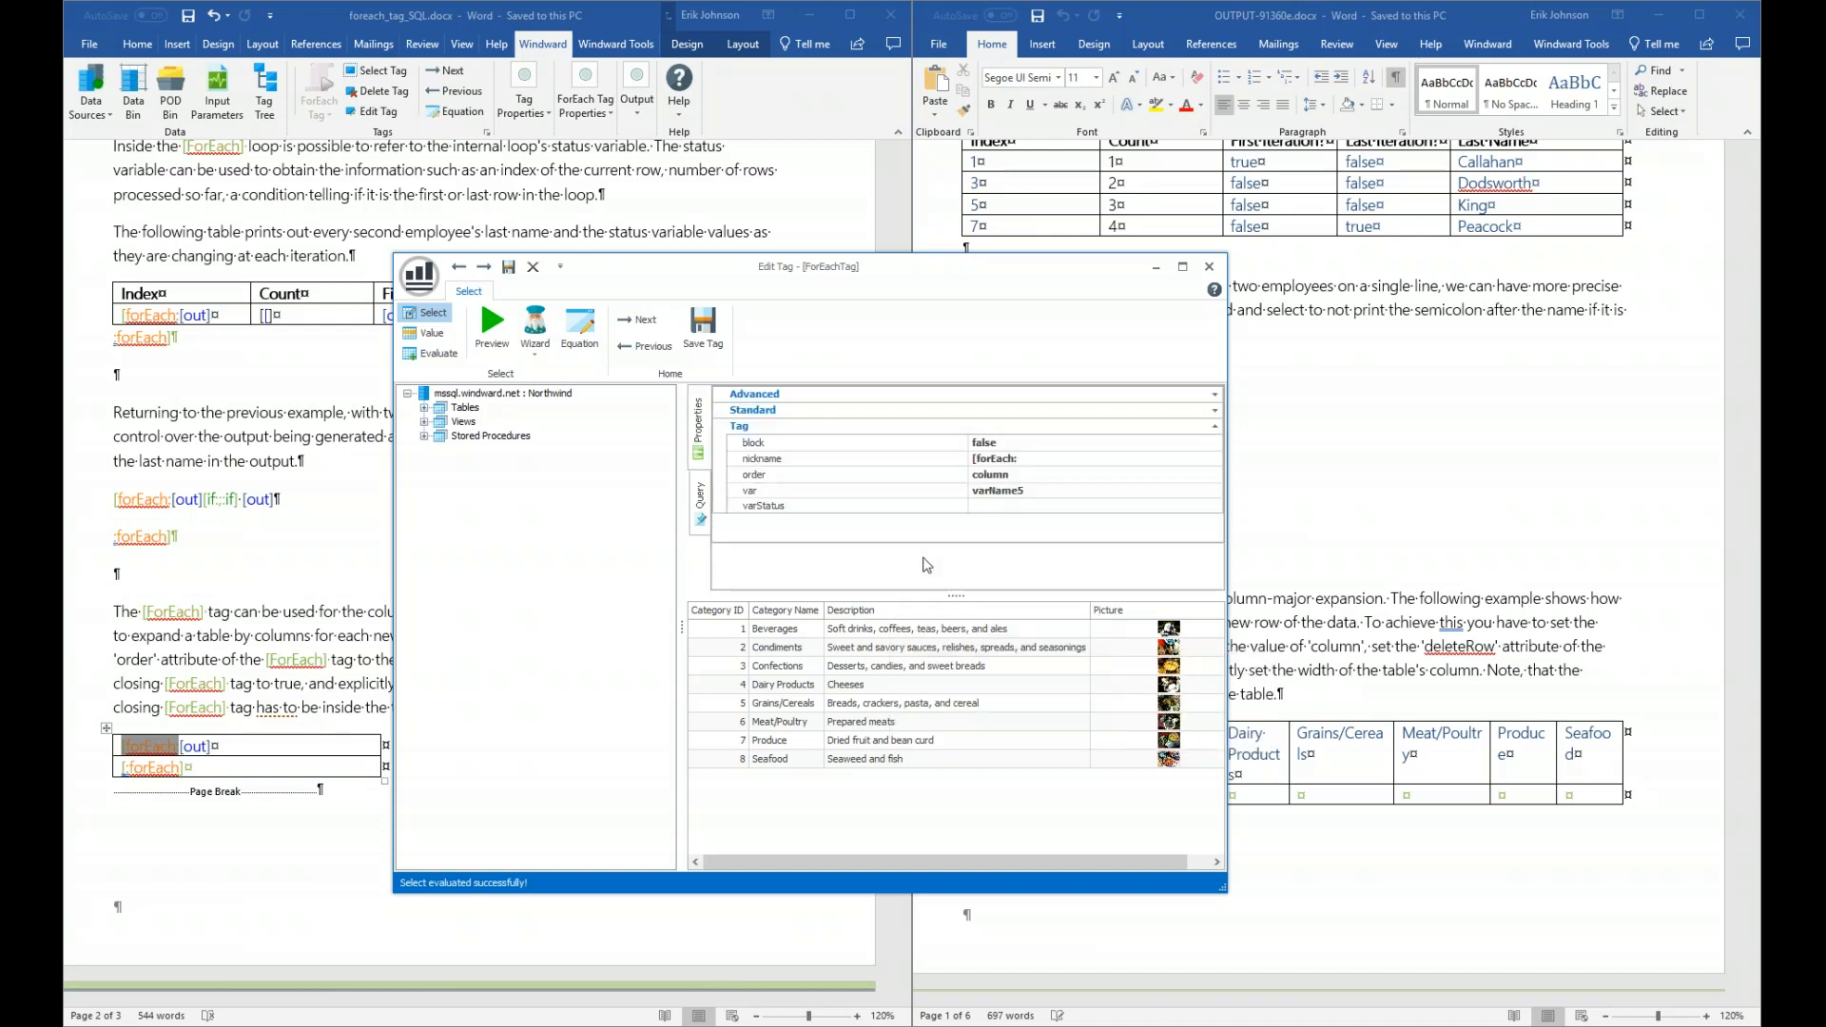
pyautogui.moveTo(960, 595); pyautogui.dragTo(961, 650)
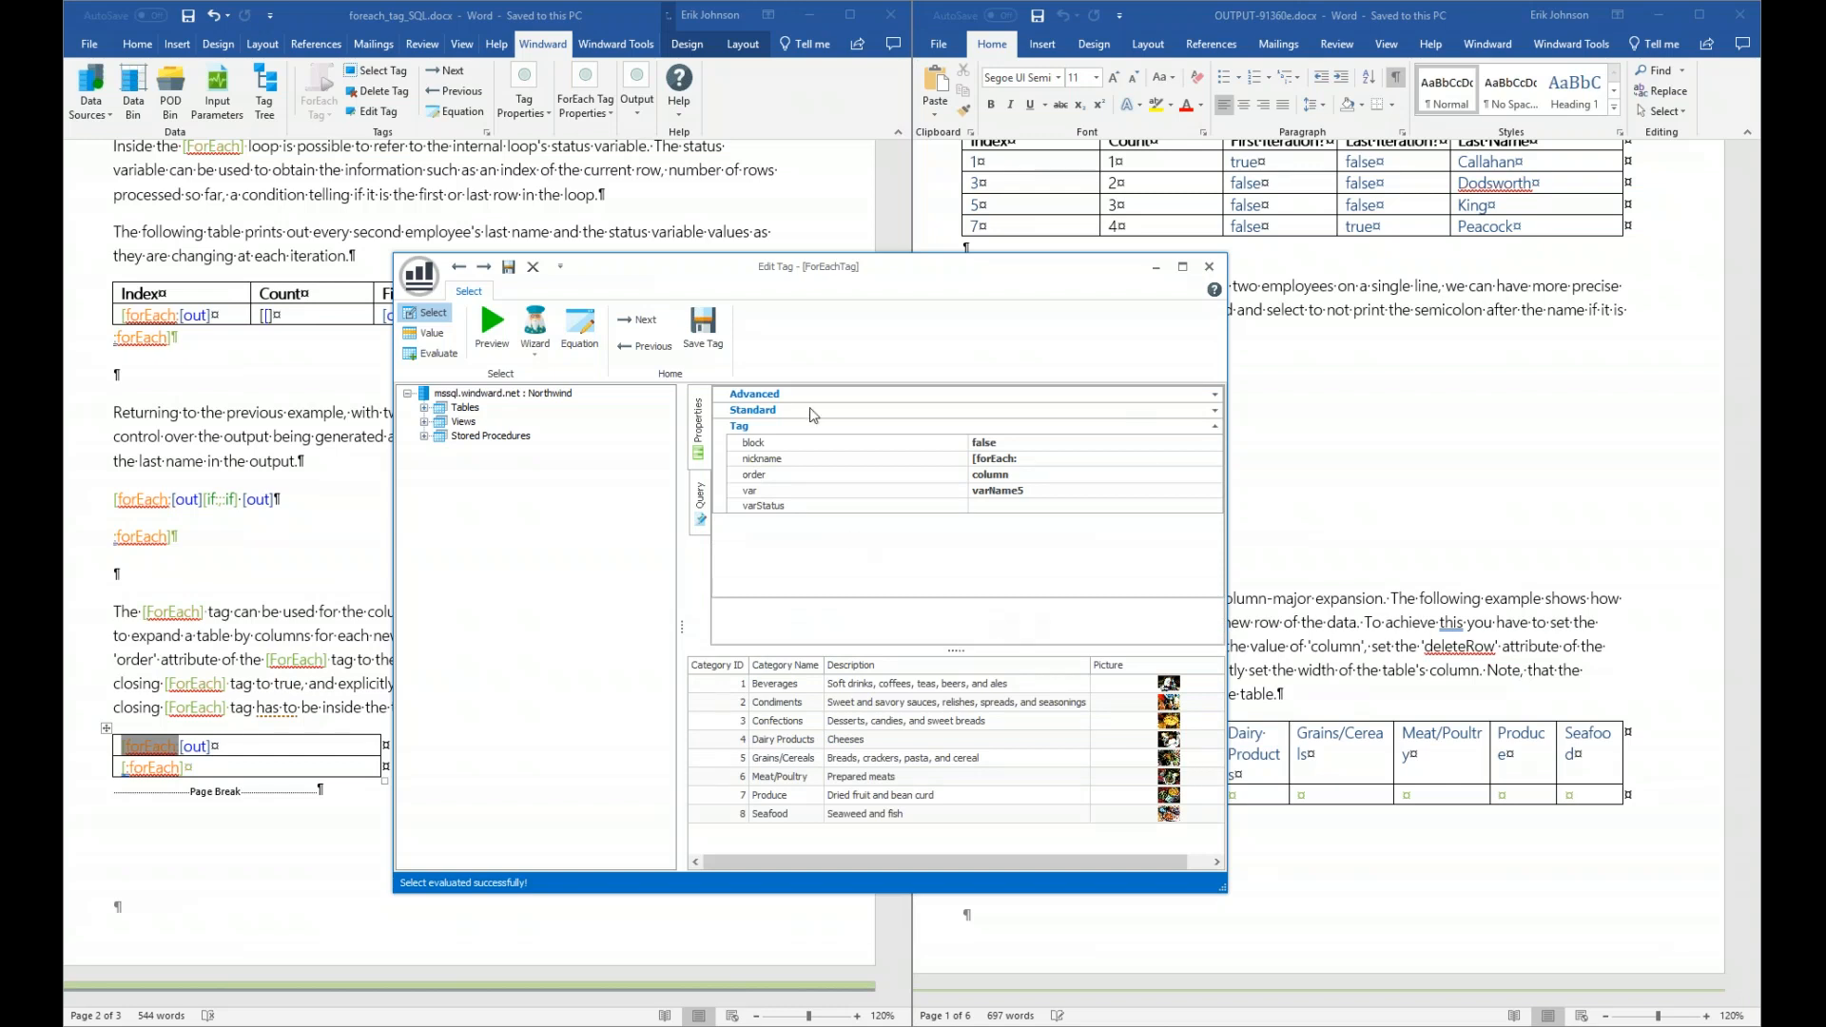
pyautogui.click(1214, 393)
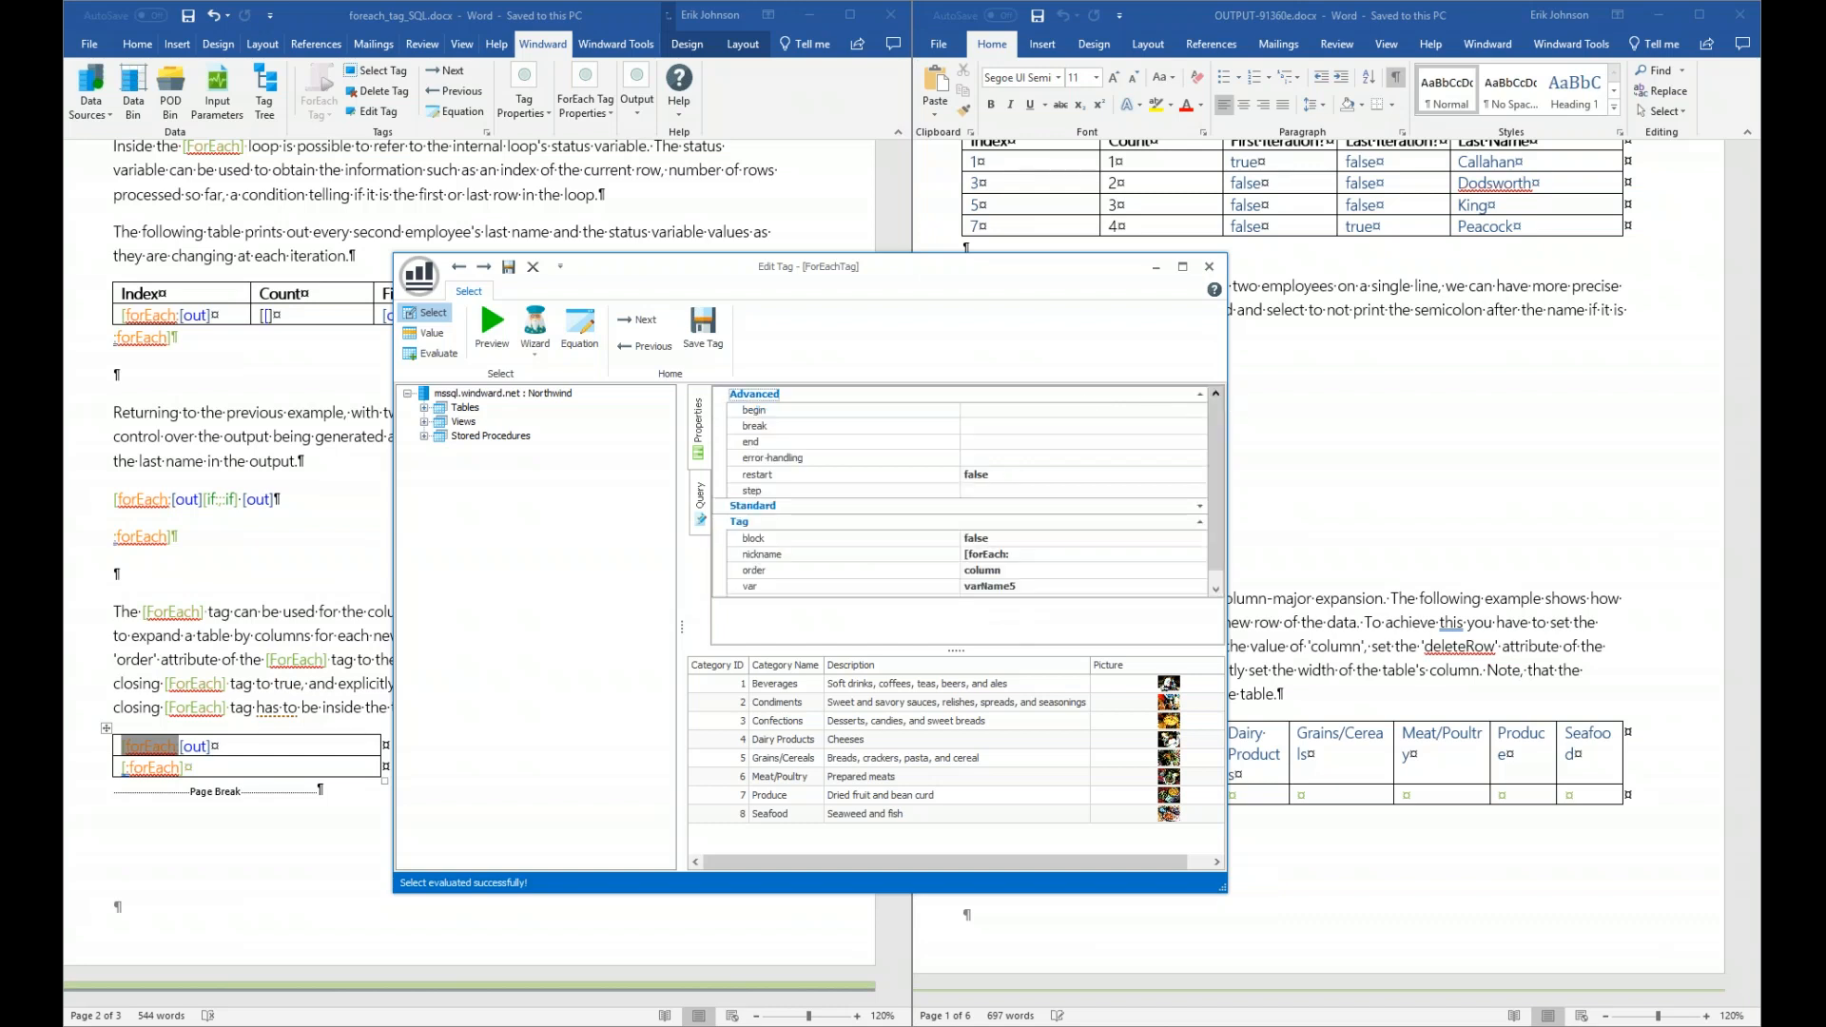
pyautogui.click(1200, 394)
pyautogui.click(1215, 412)
pyautogui.click(1215, 411)
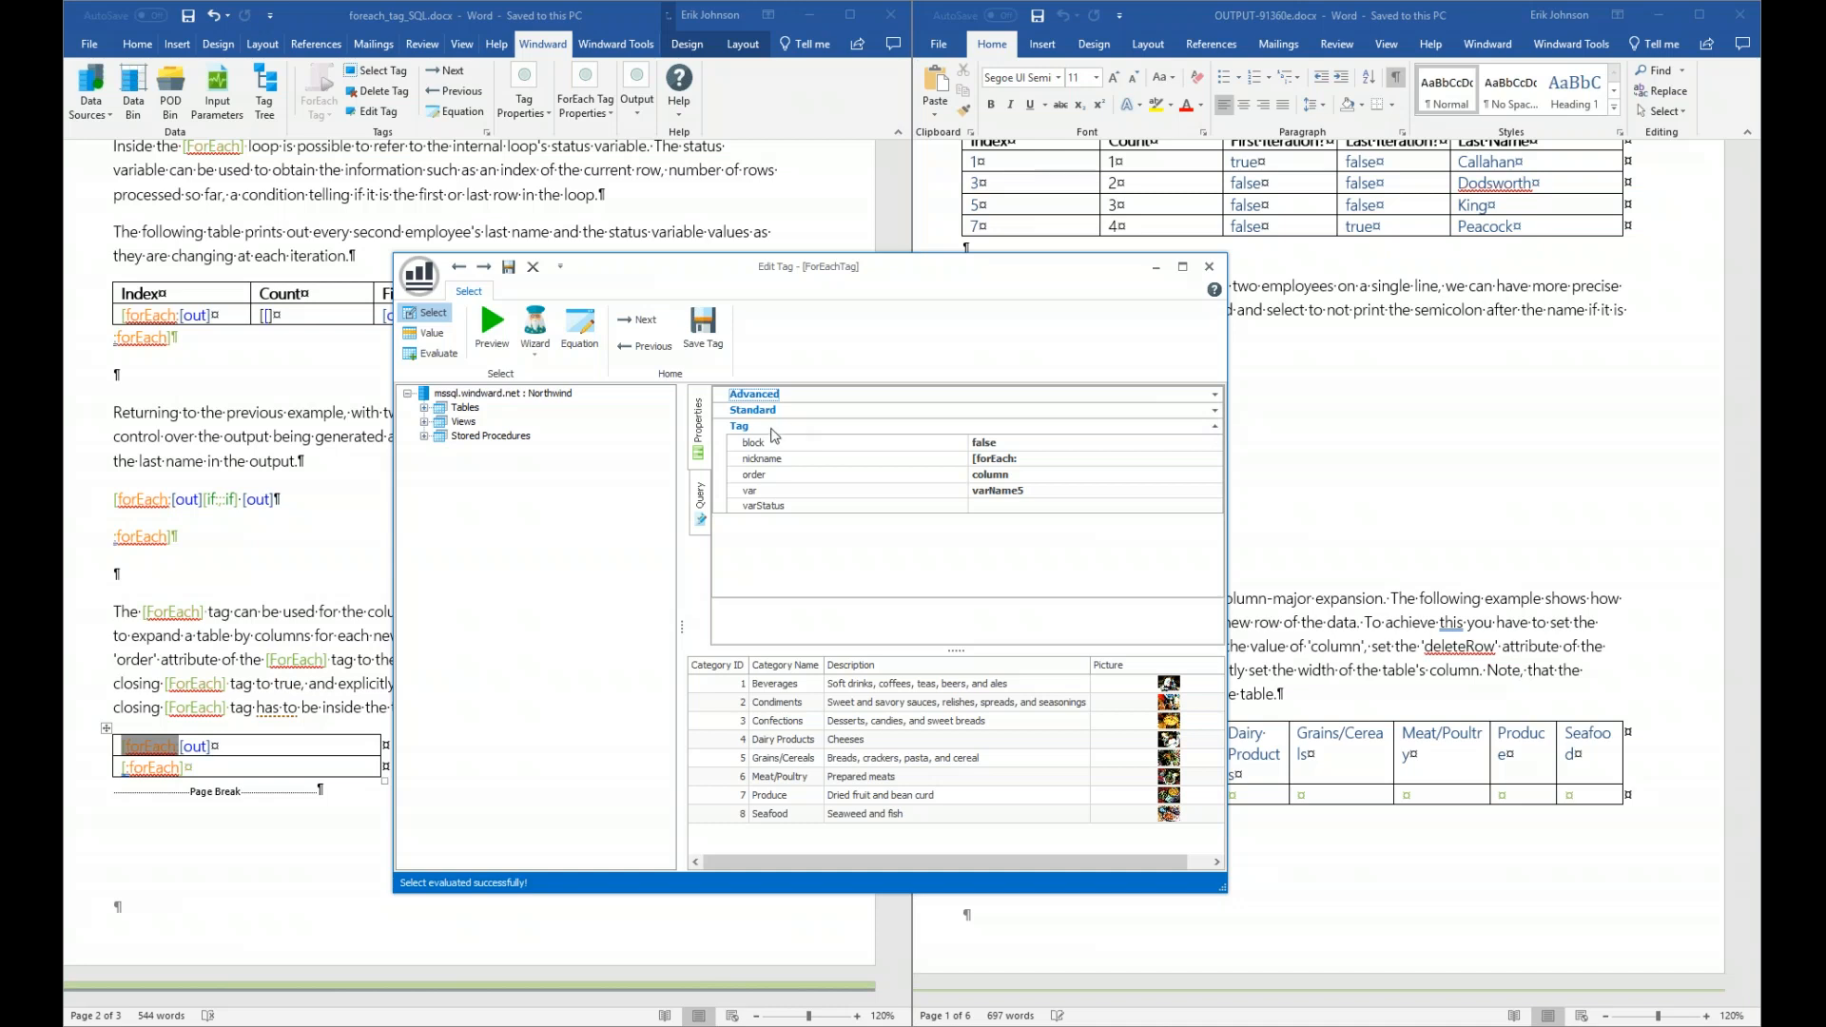
# - Review the order attribute's choices, select column and save the opening forEach tag
pyautogui.click(805, 478)
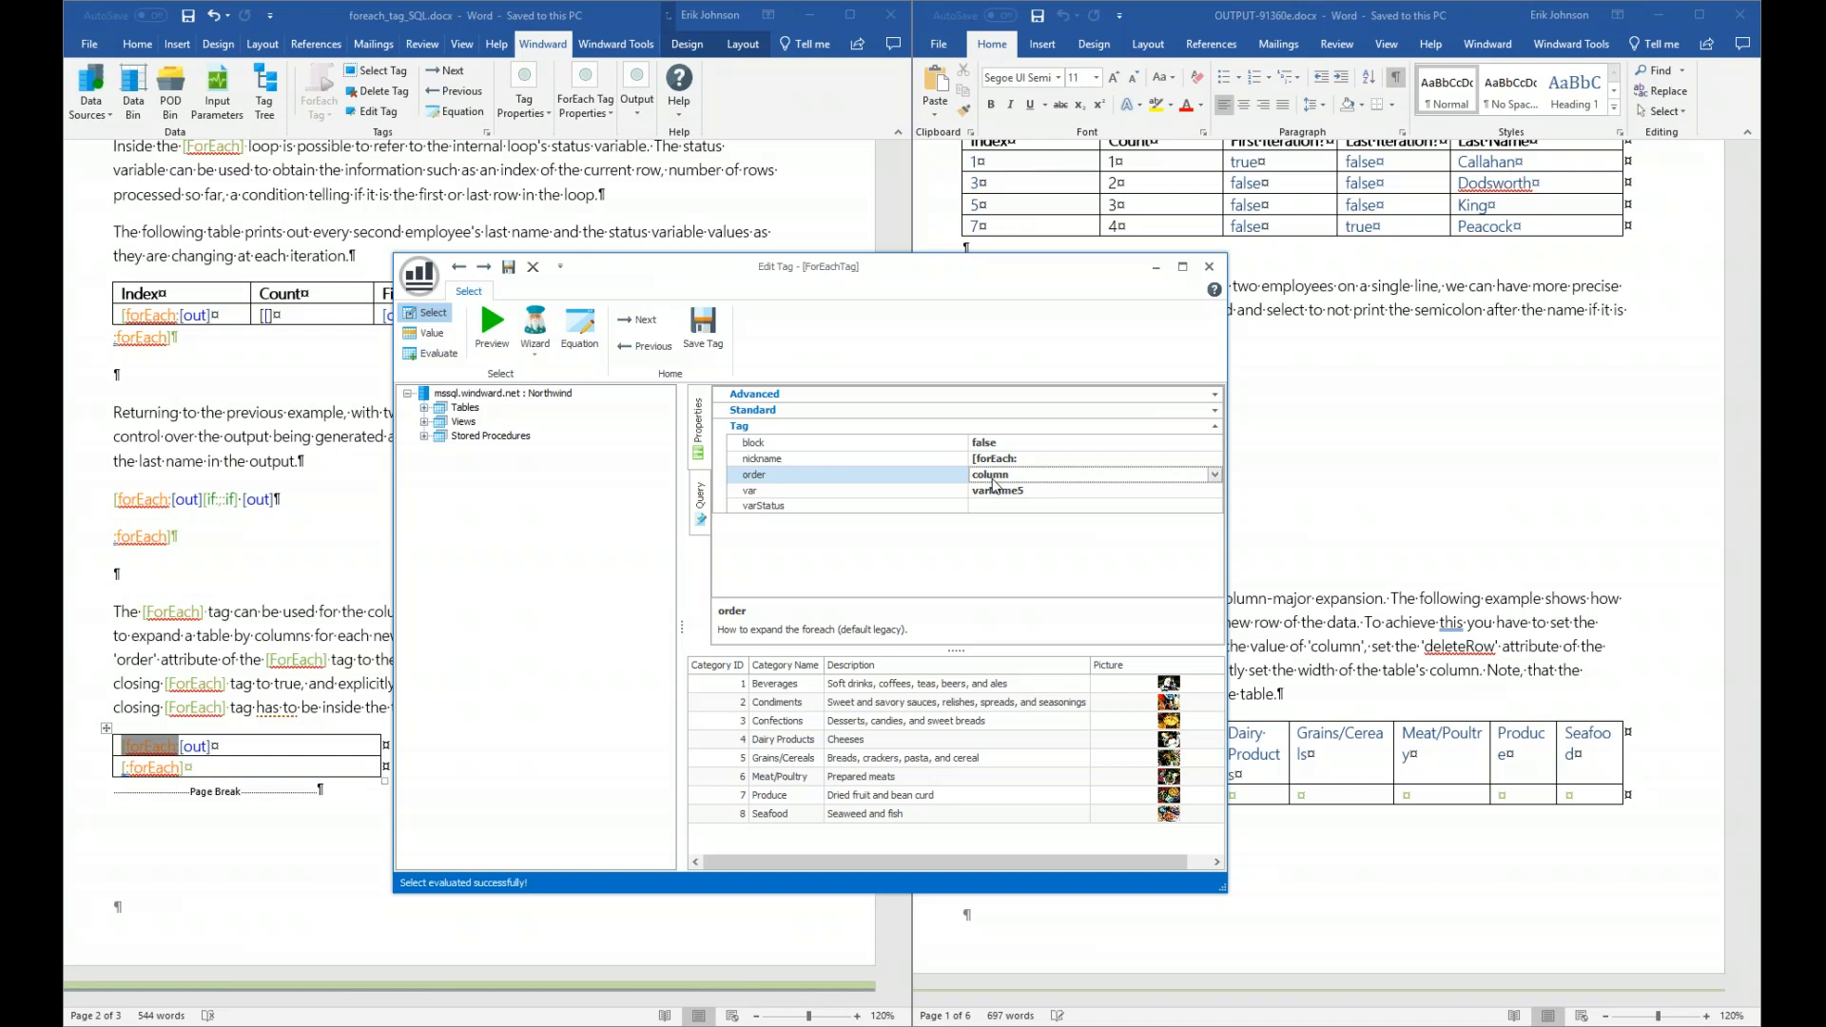
pyautogui.click(1215, 474)
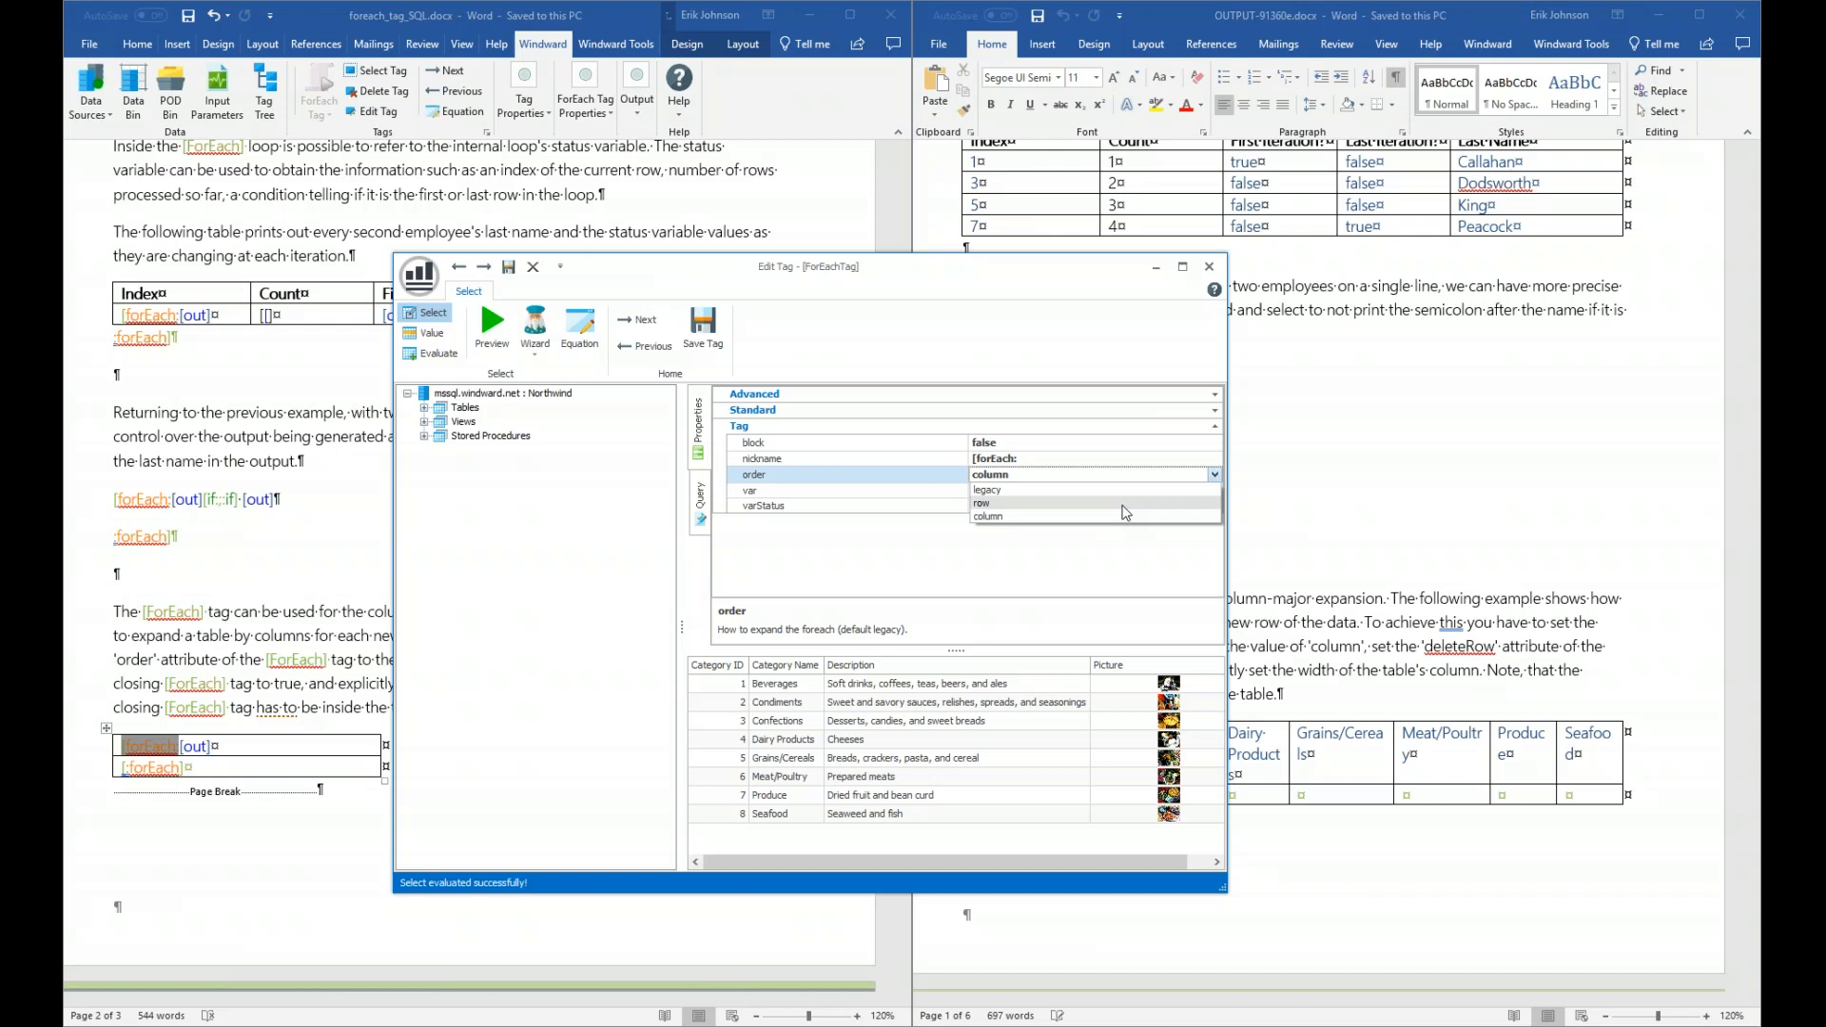
pyautogui.click(1021, 520)
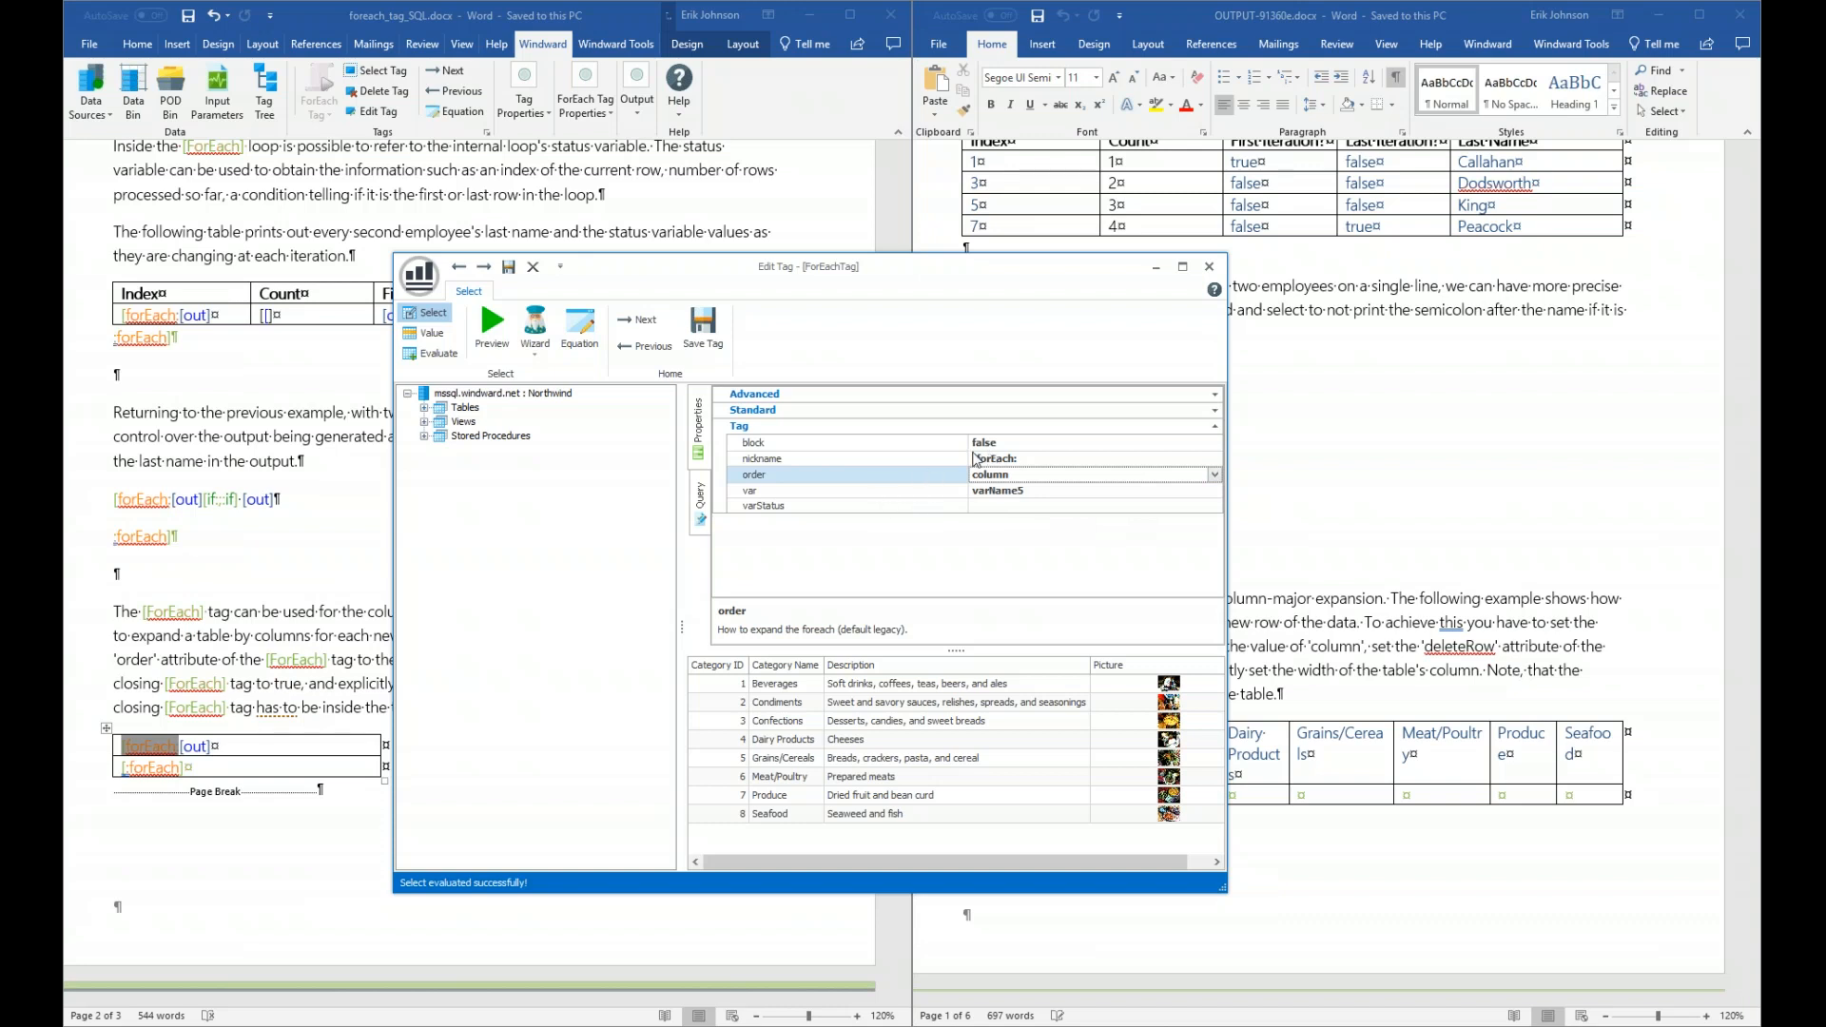
pyautogui.click(713, 334)
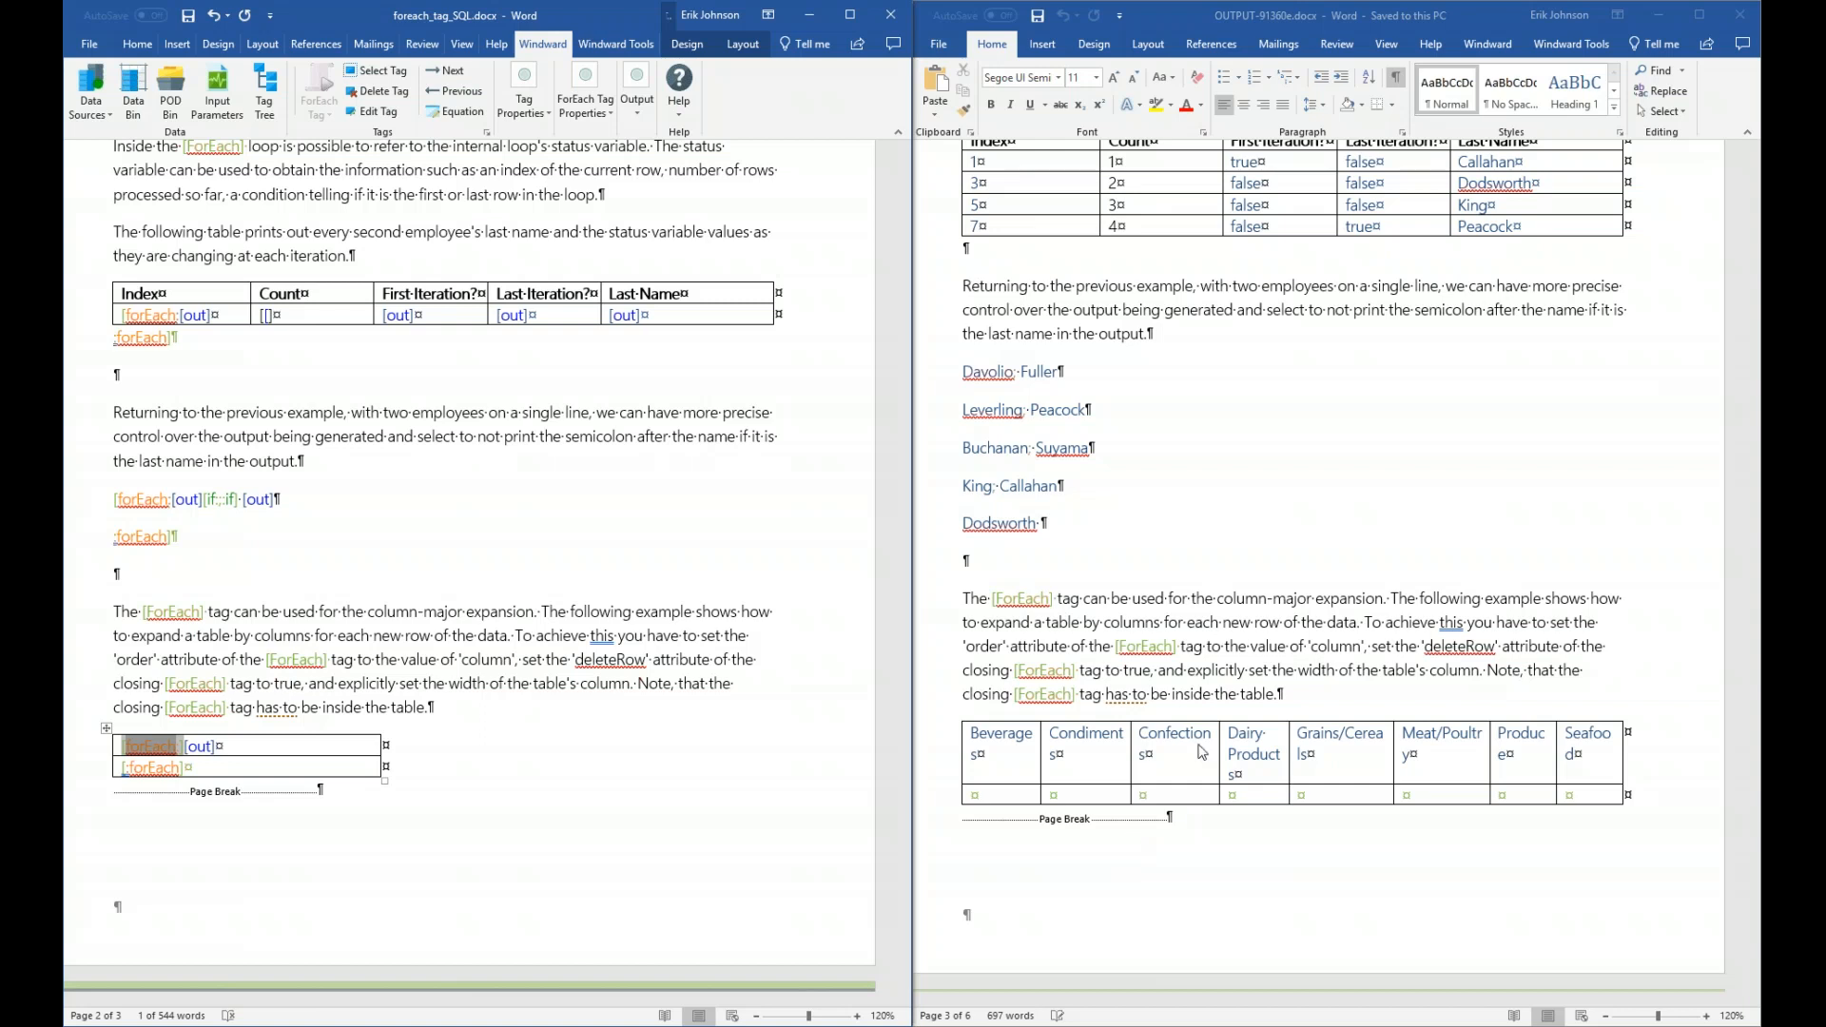
# - Close the generated report, maximize the template and set deleteRow to true on the column-expansion table's closing forEach tag, saving the tag
pyautogui.click(1736, 9)
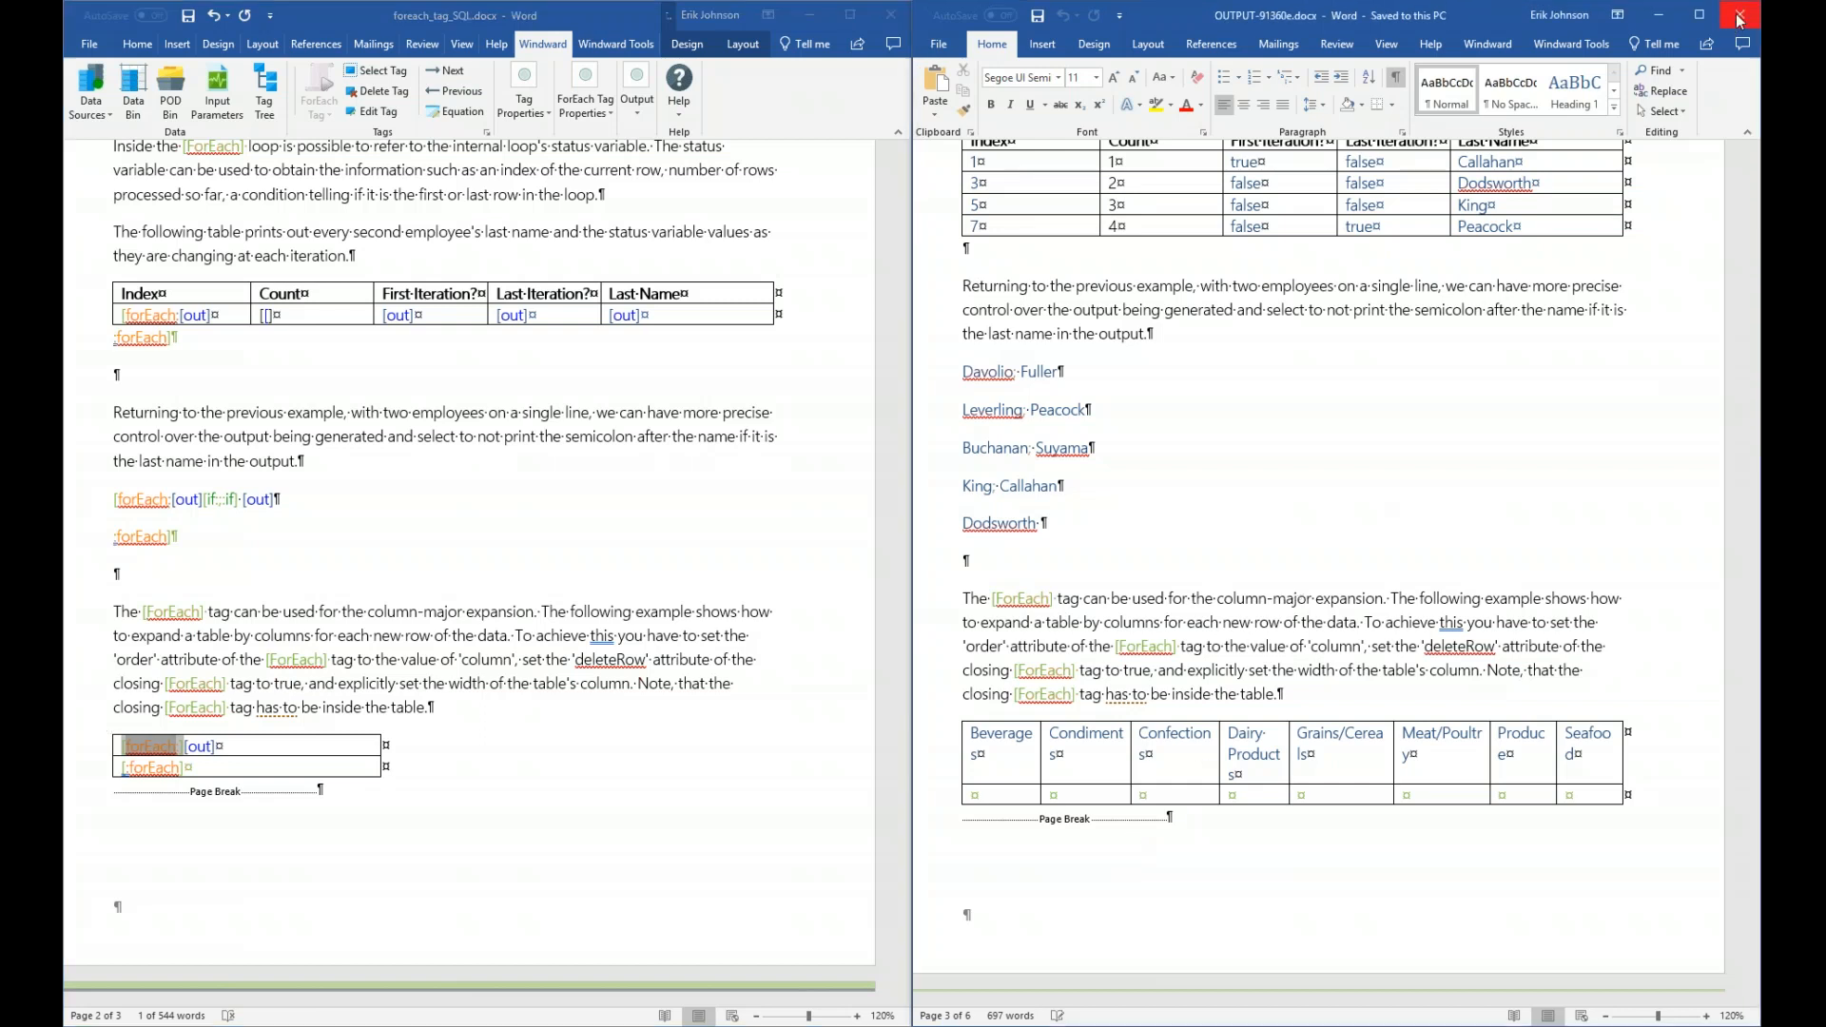
pyautogui.click(837, 17)
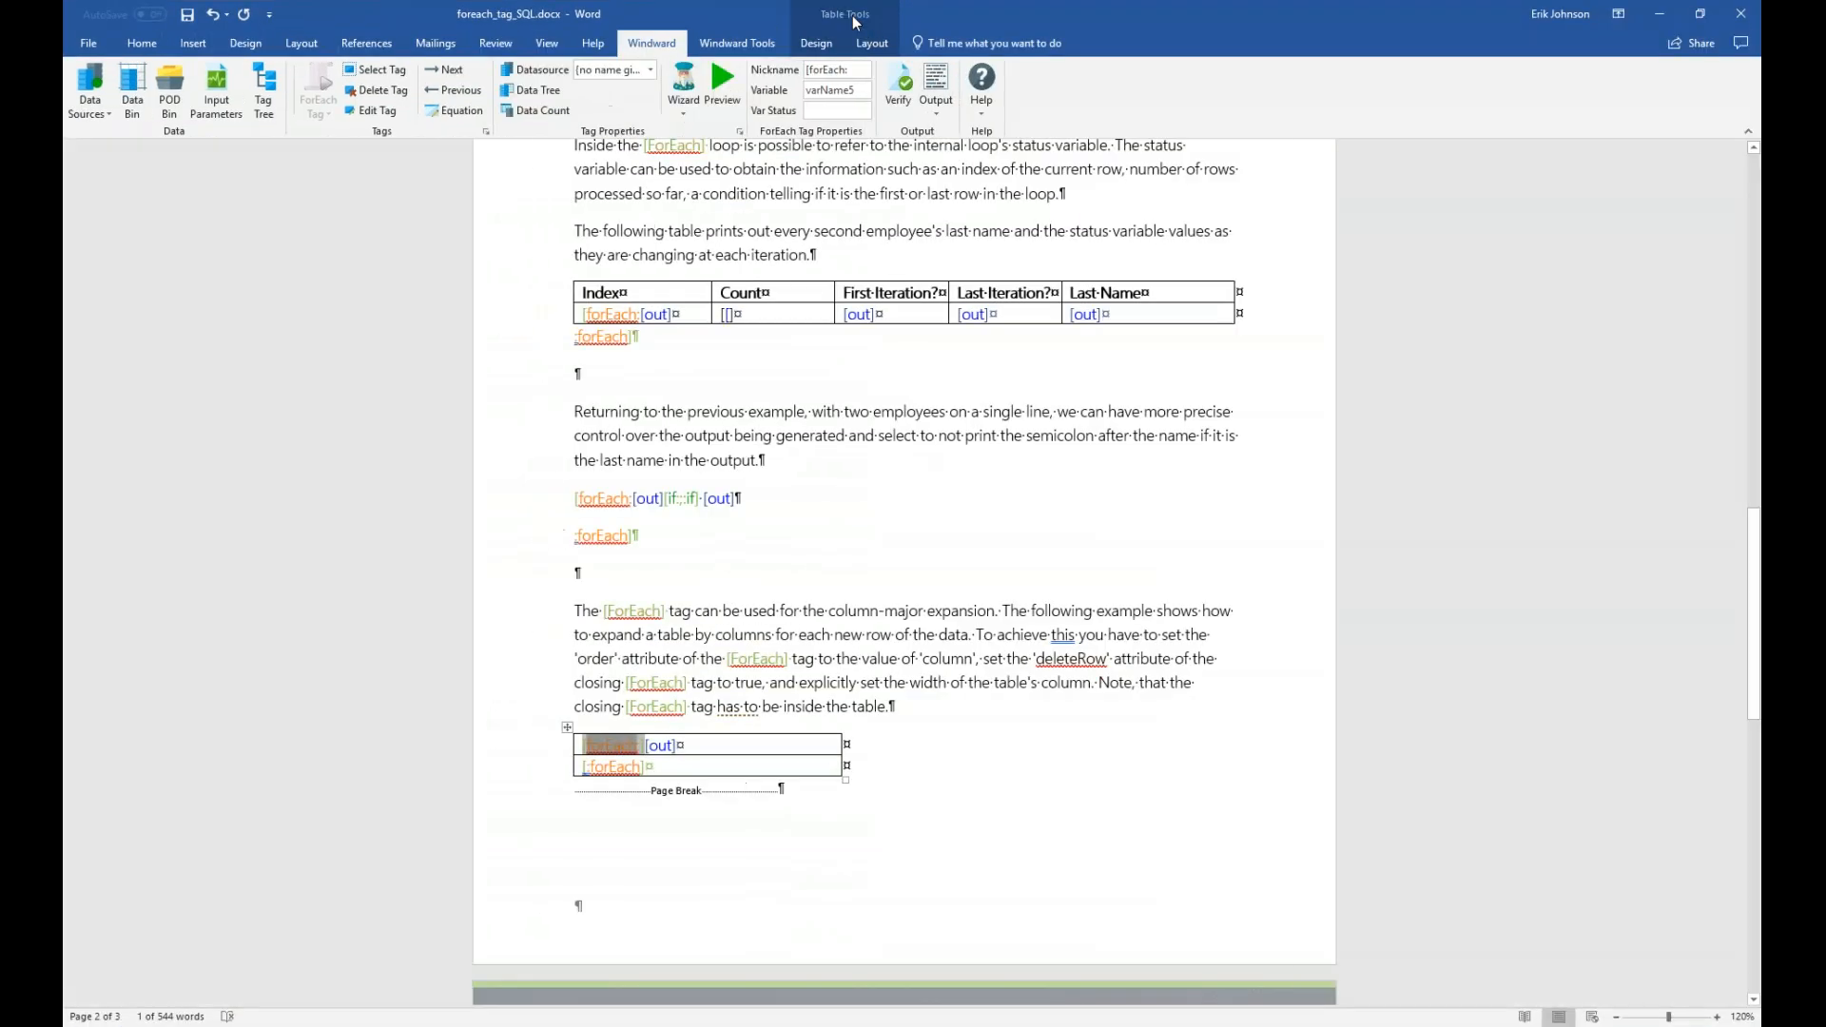
pyautogui.click(604, 765)
pyautogui.doubleClick(609, 768)
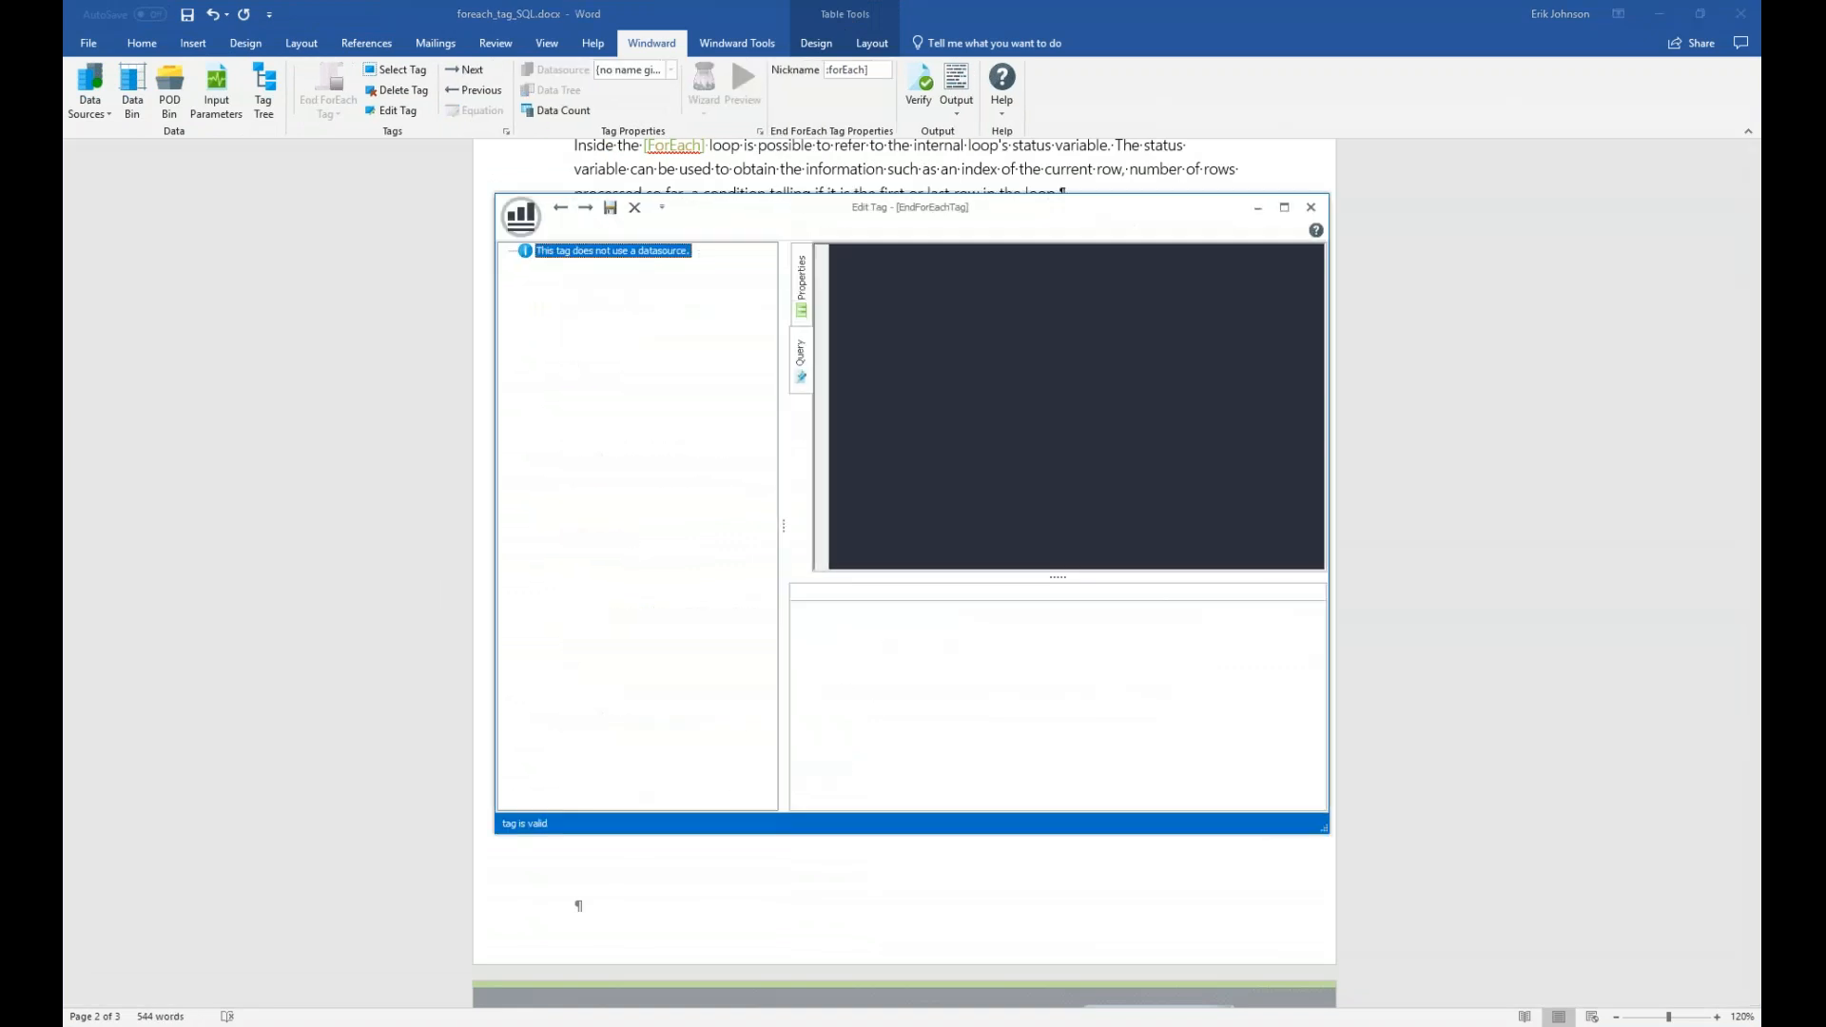
pyautogui.click(803, 298)
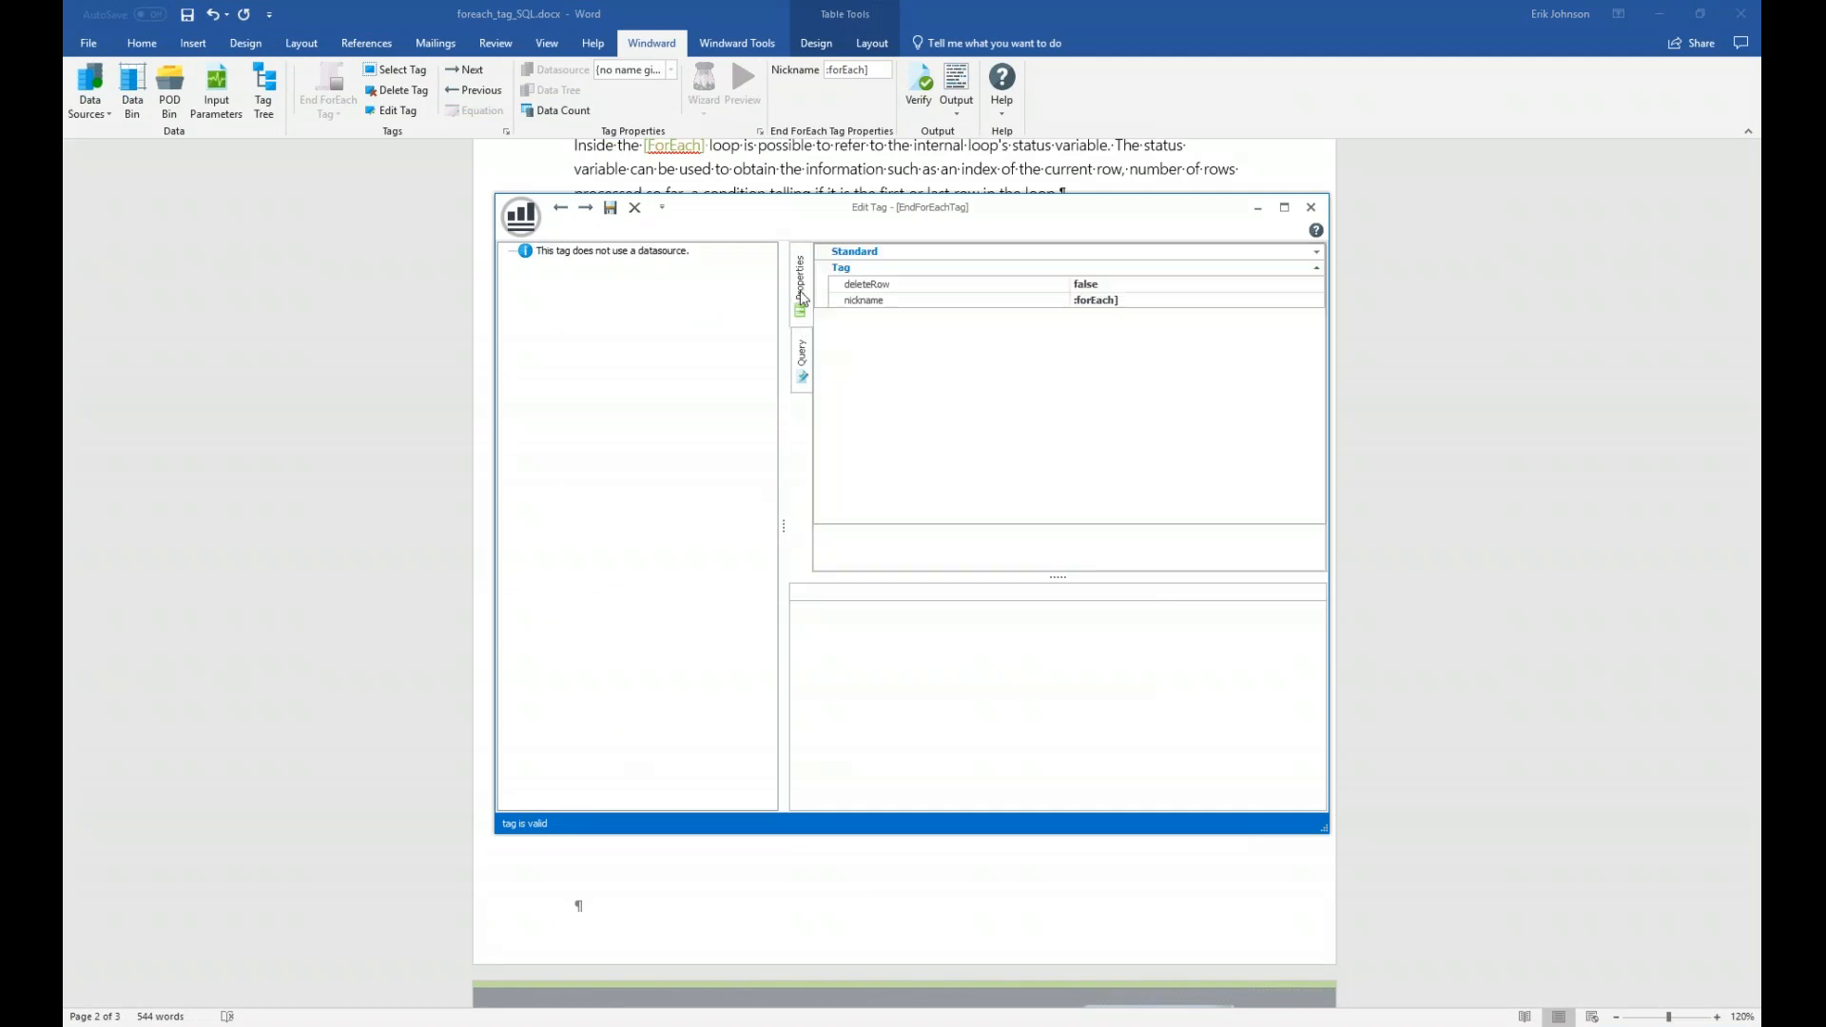
pyautogui.doubleClick(1111, 286)
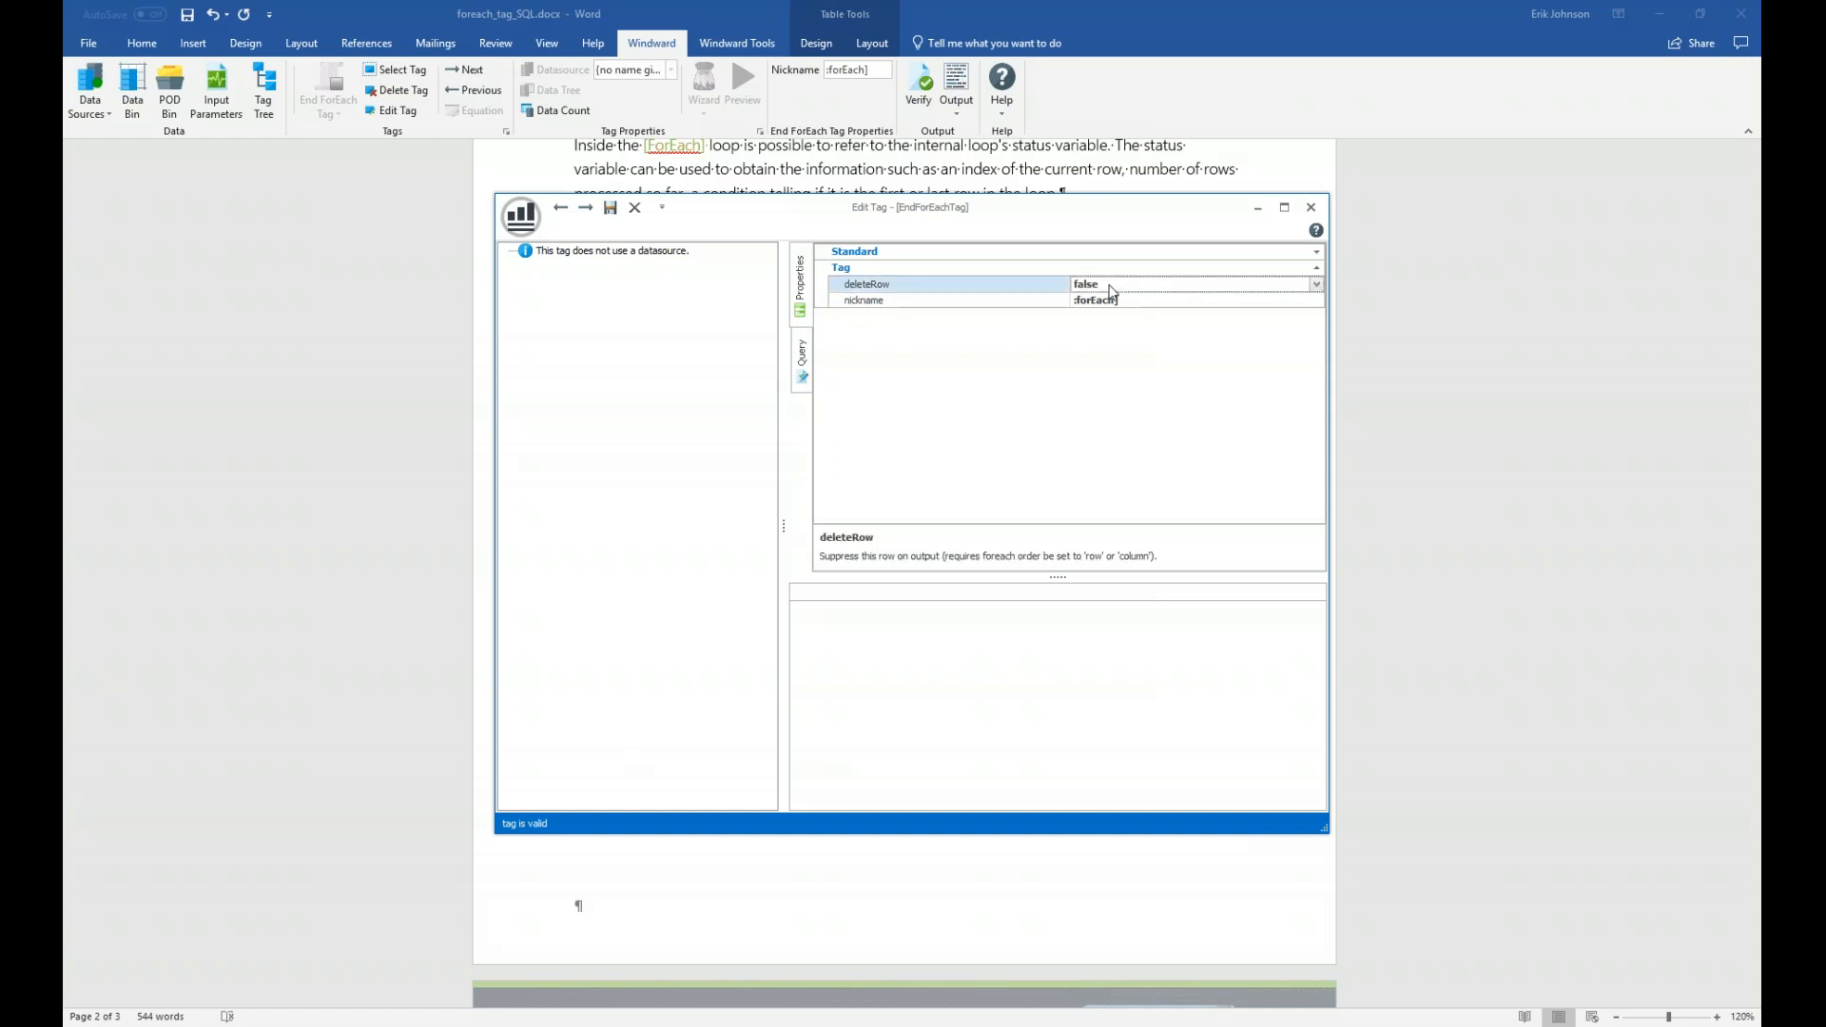
pyautogui.click(611, 215)
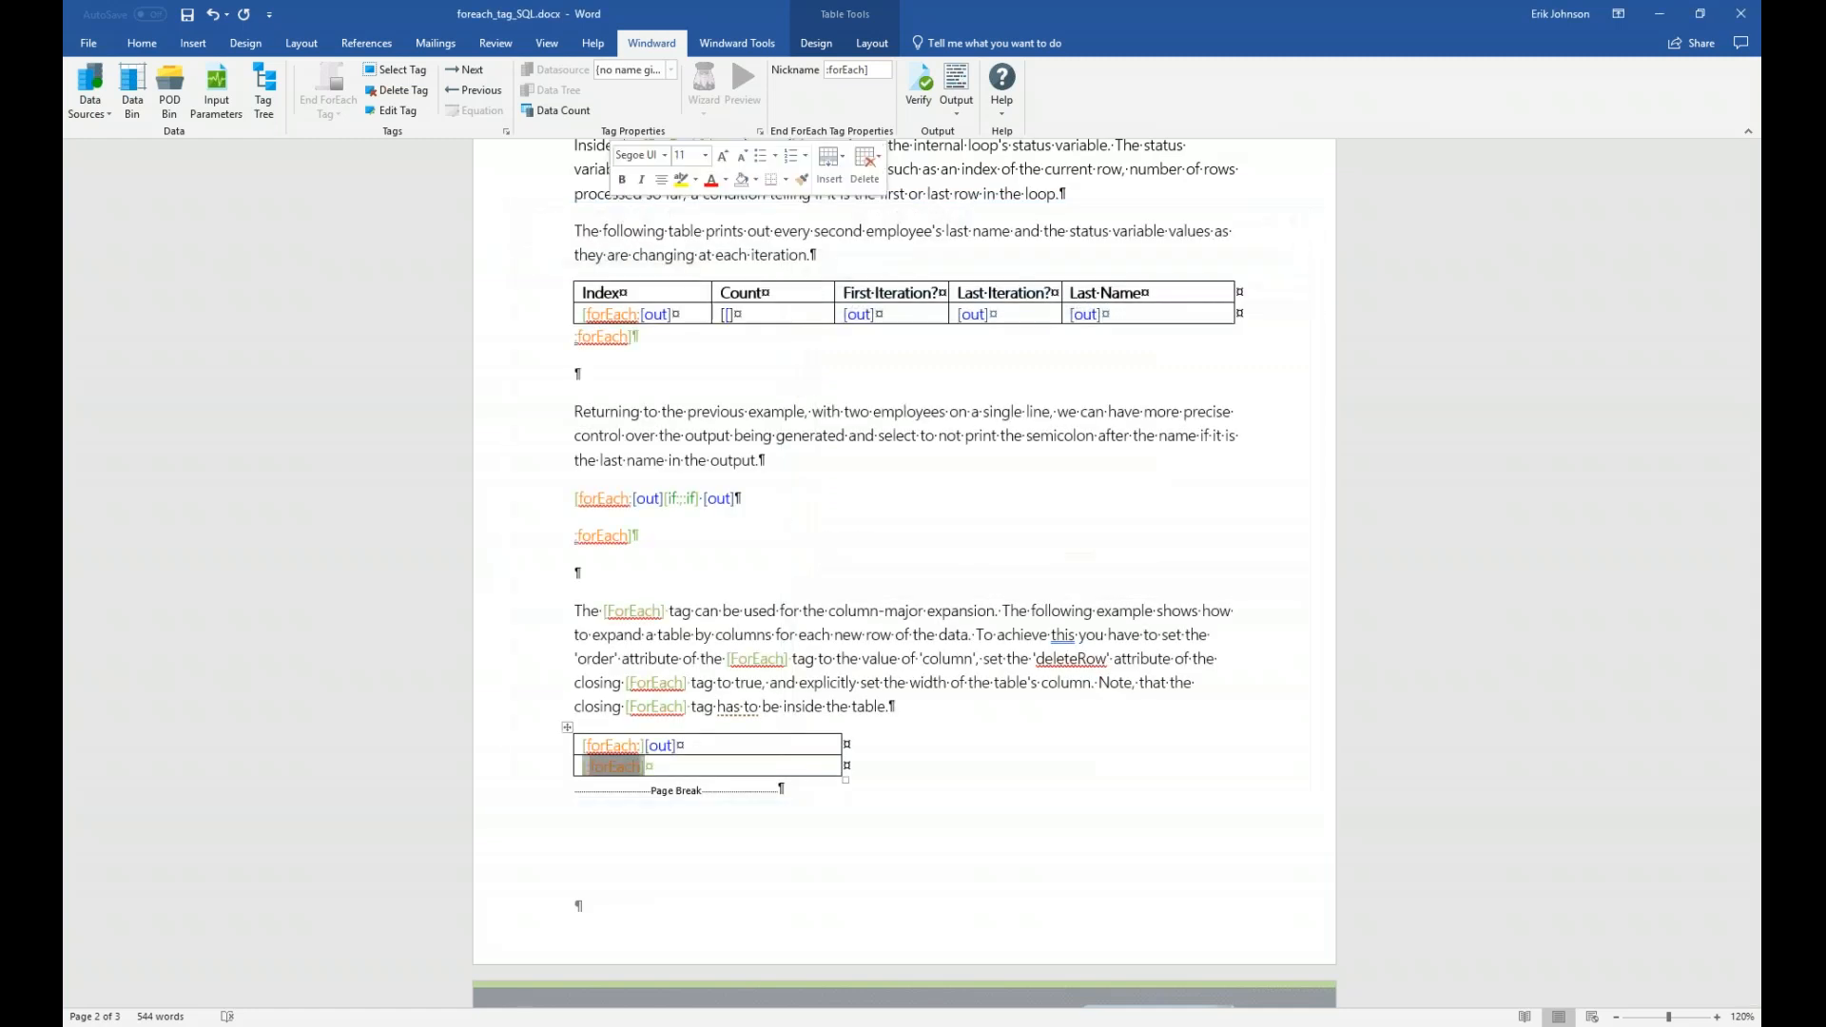
# - Generate the report output, saving the template first, and go to the column-expansion category table to check the effect of deleteRow true
pyautogui.click(956, 76)
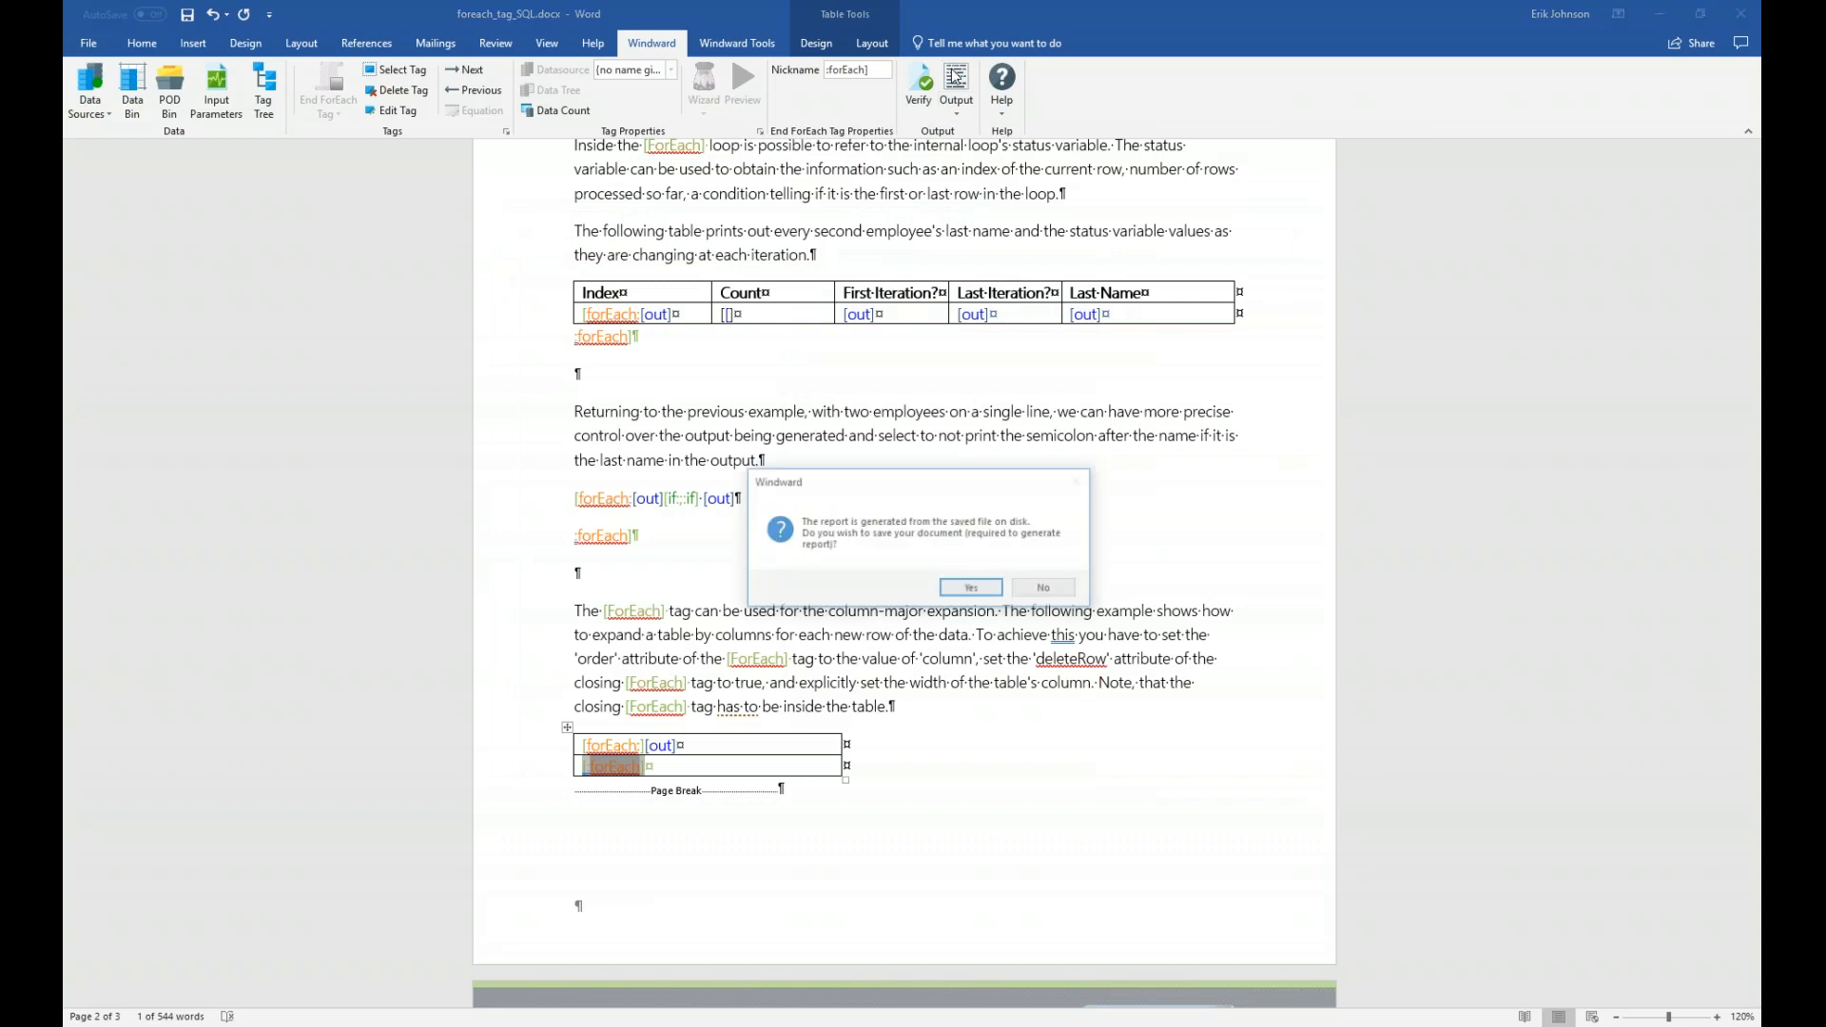
pyautogui.click(971, 590)
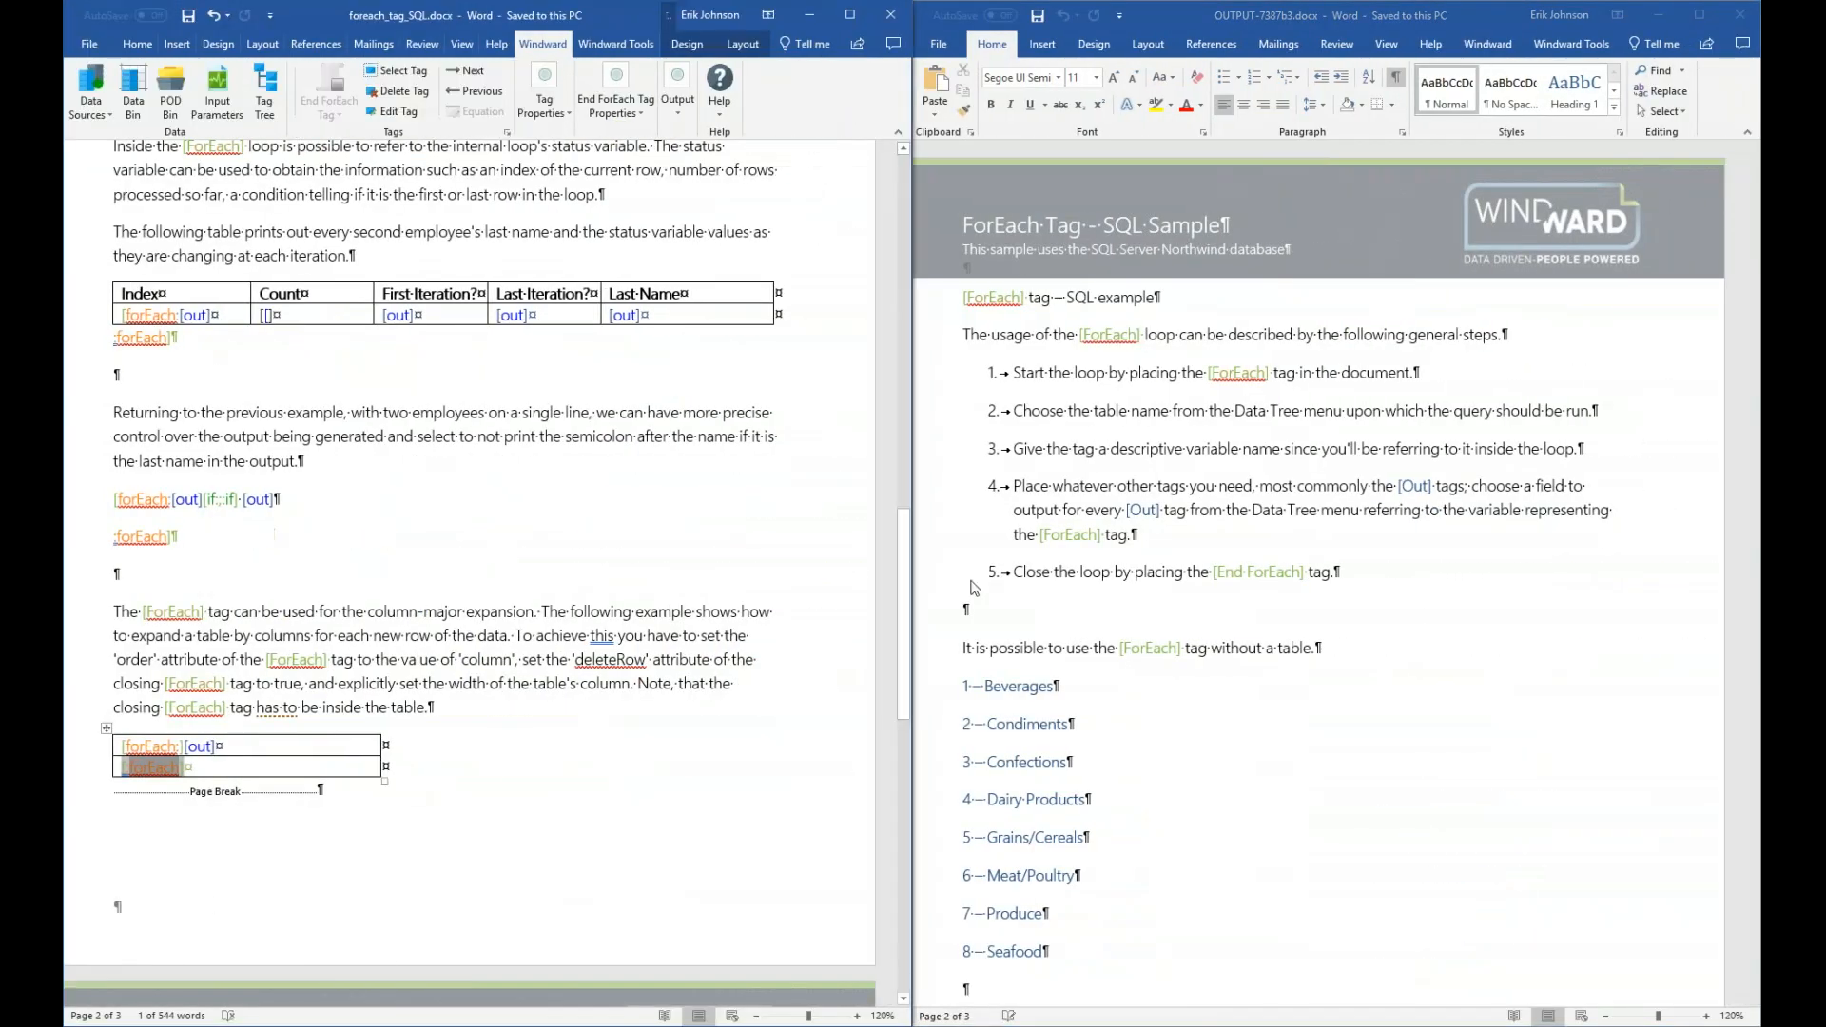
pyautogui.scroll(-20, 1065, 535)
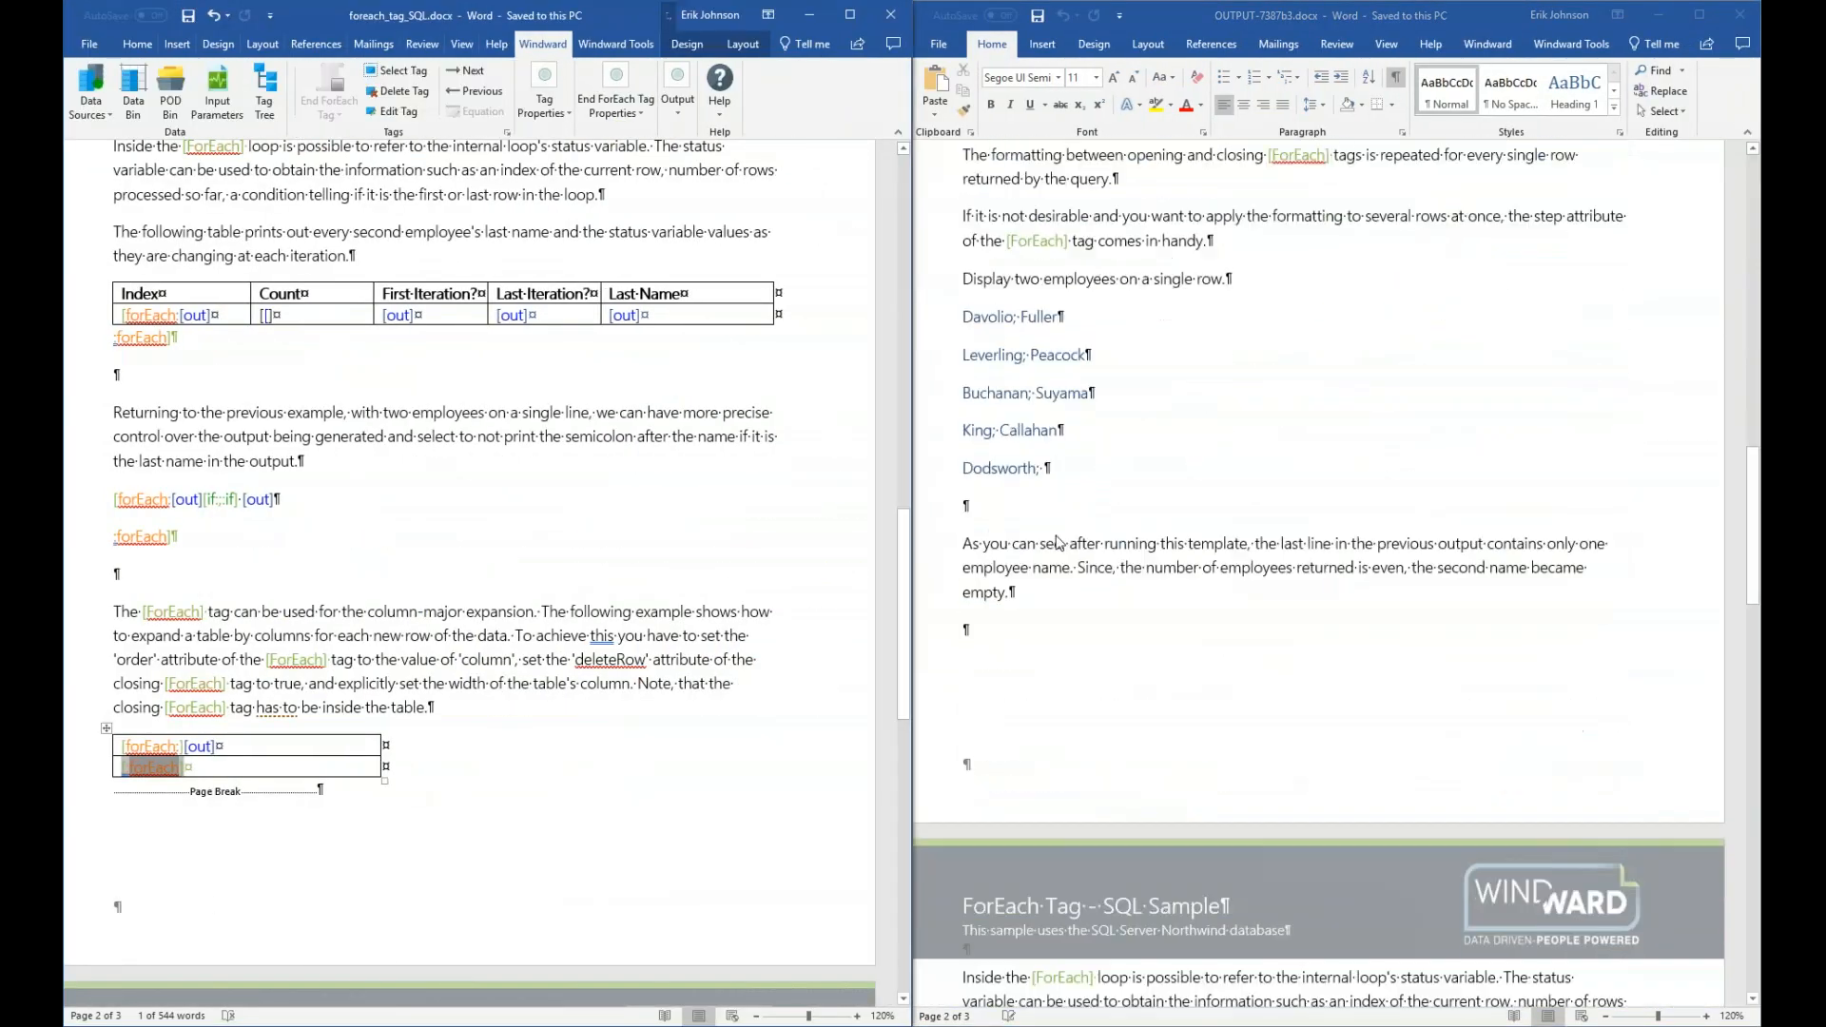
pyautogui.scroll(-10, 1058, 543)
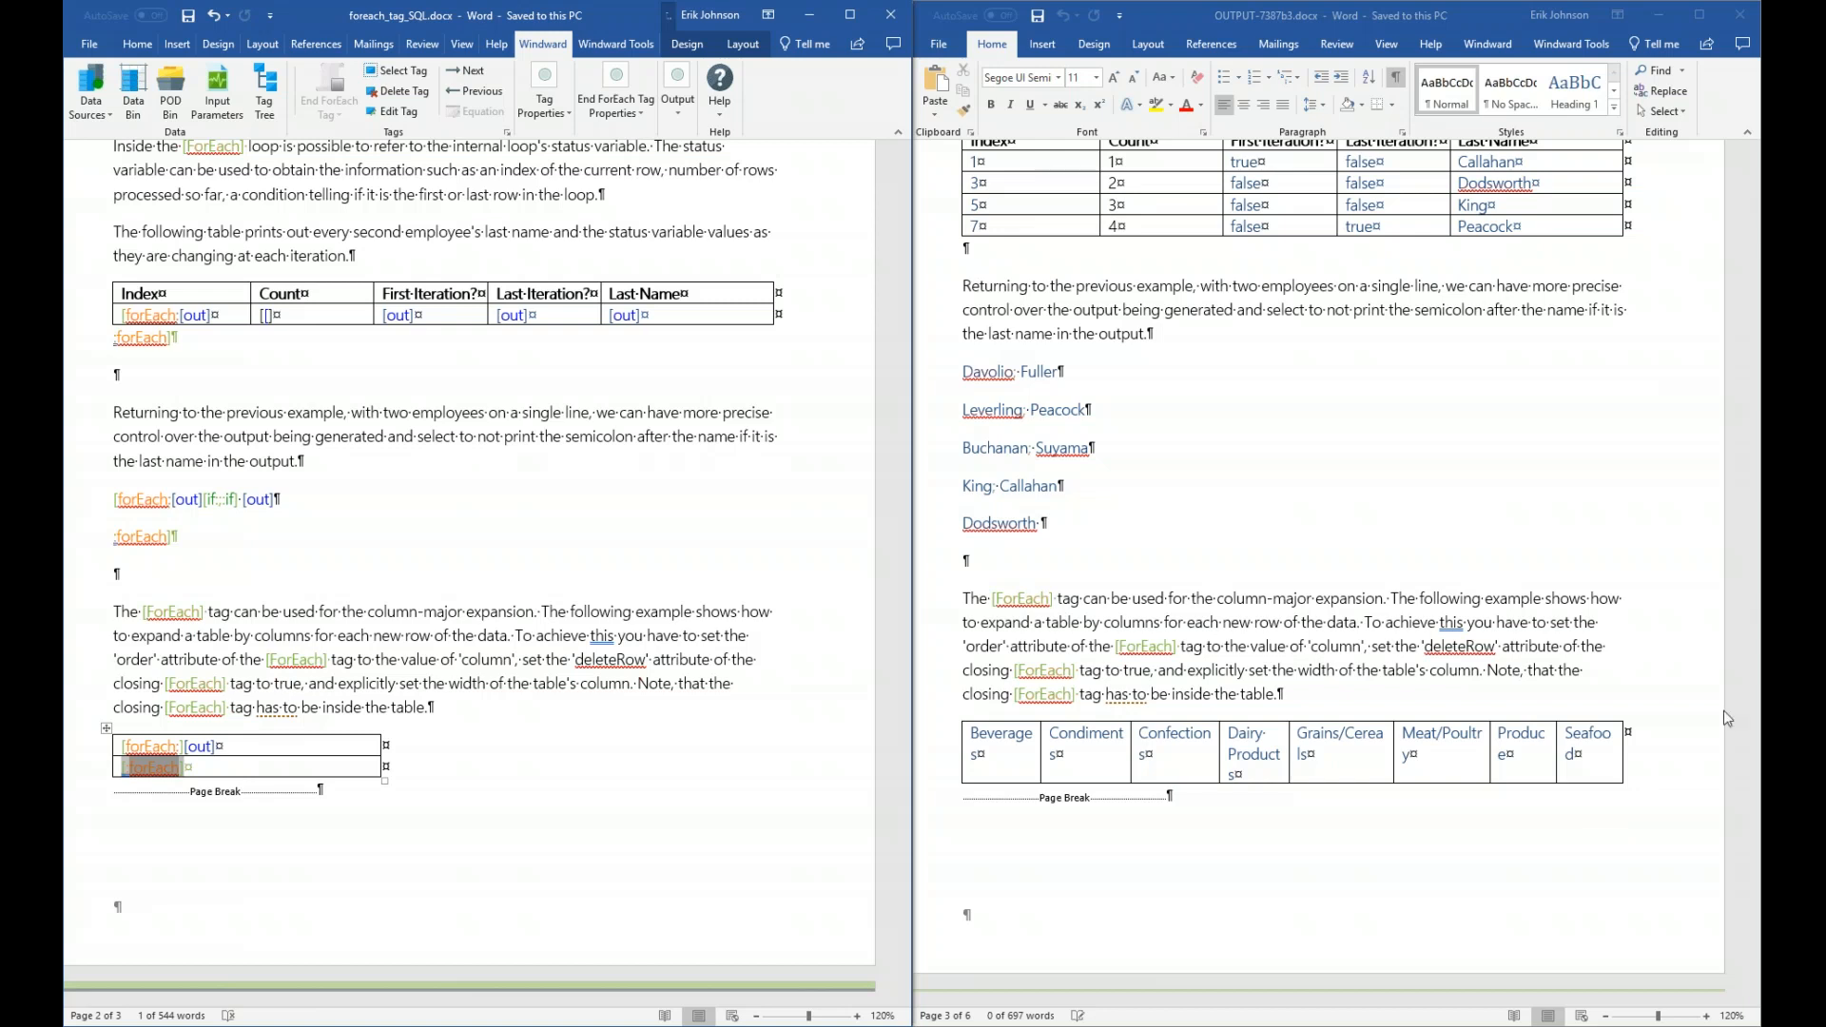
# - Close the generated report and switch to the ForEach Tag slide in PowerPoint
pyautogui.click(1740, 15)
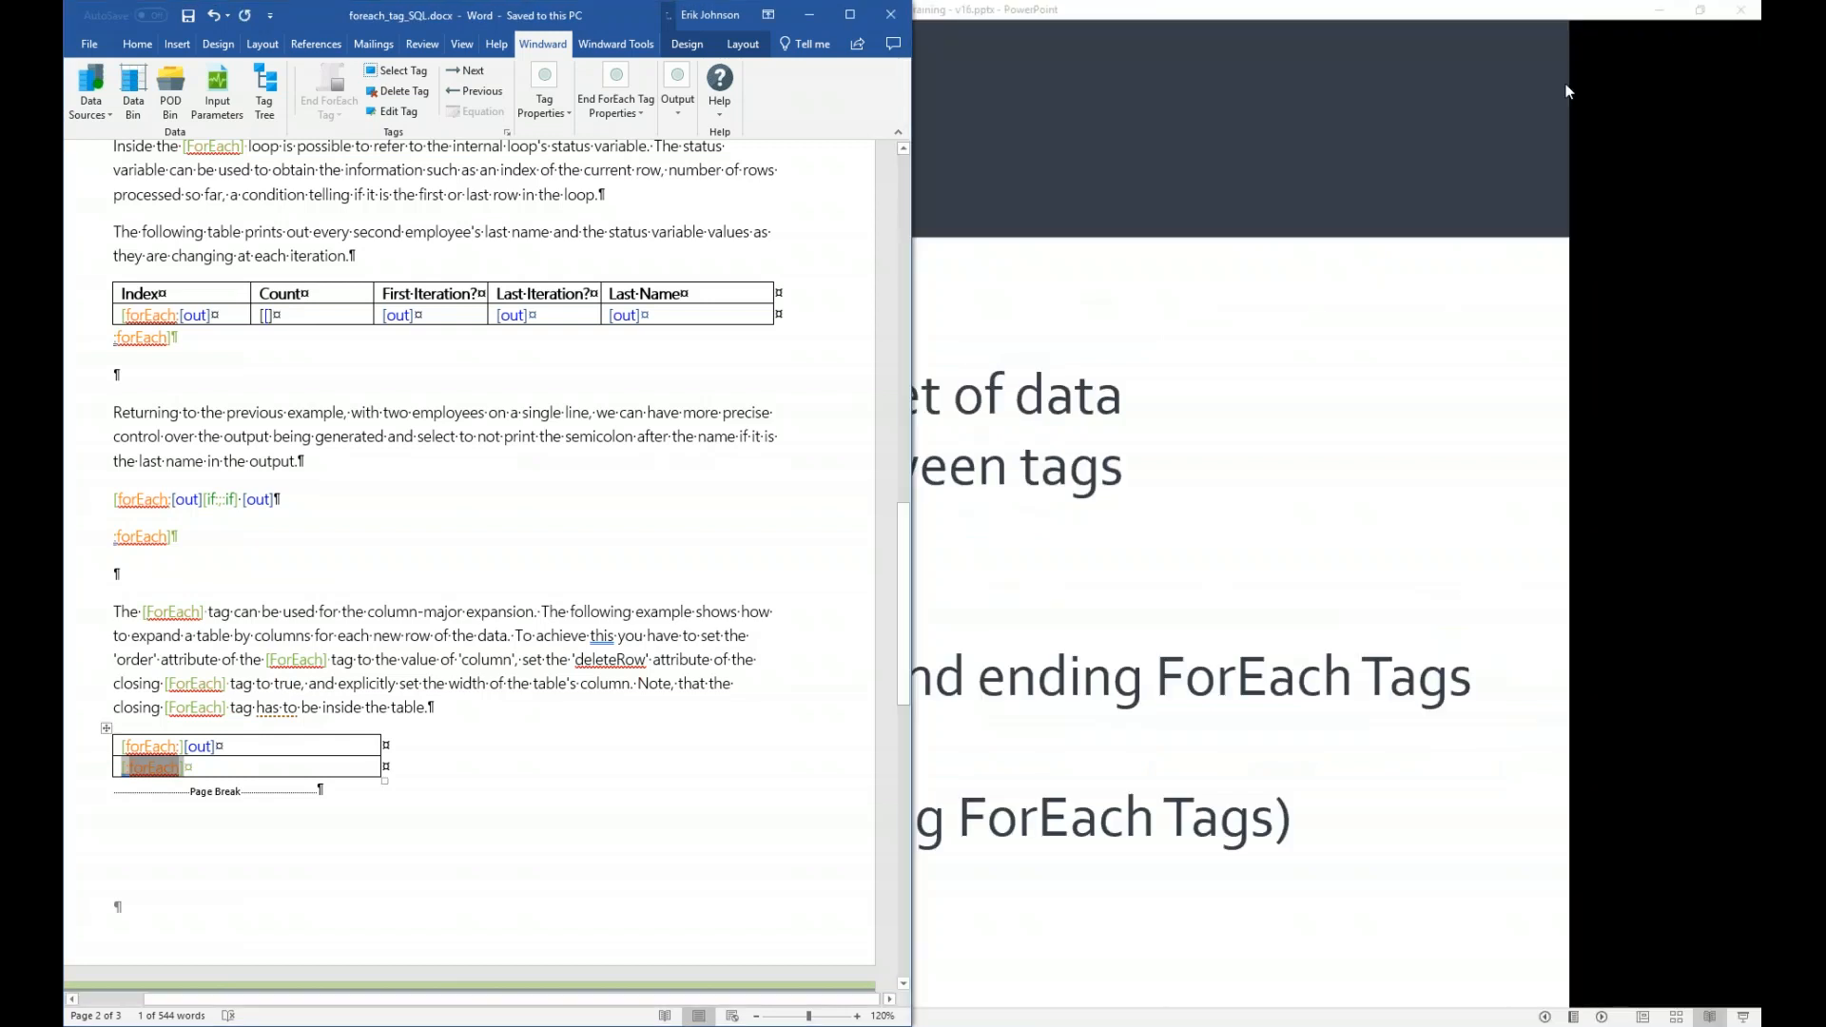
pyautogui.click(1198, 17)
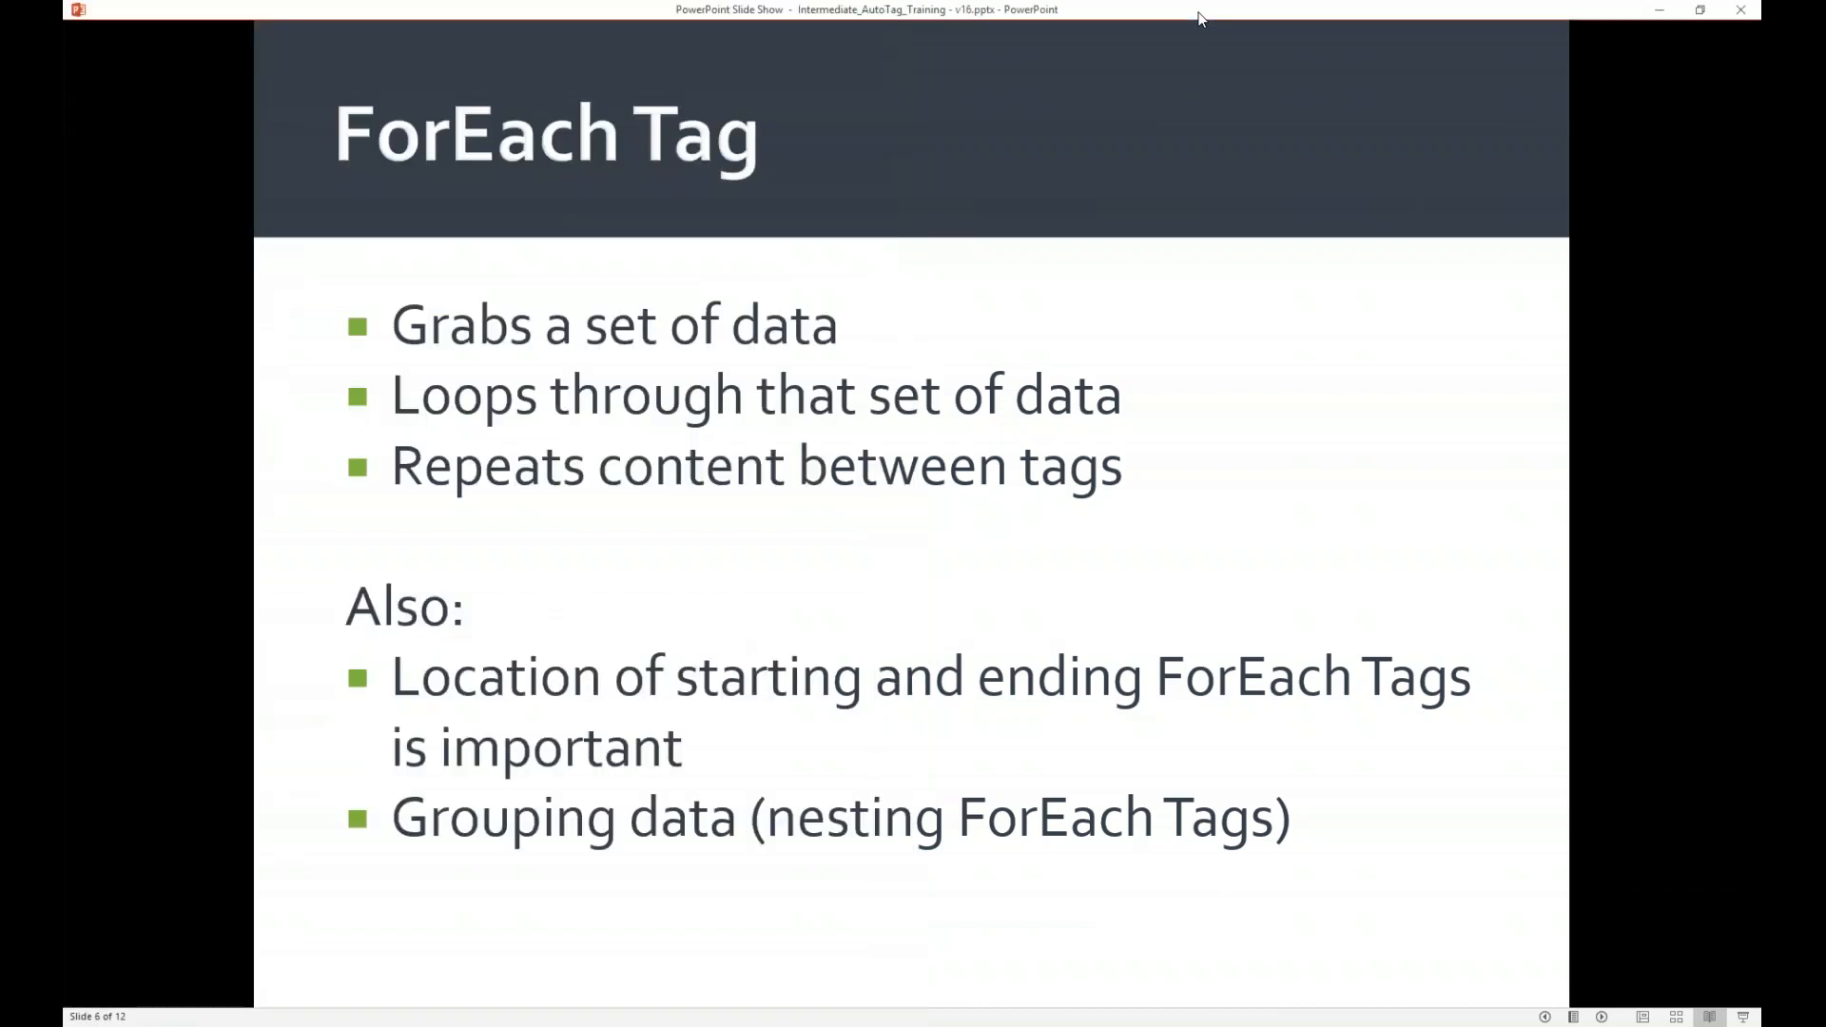
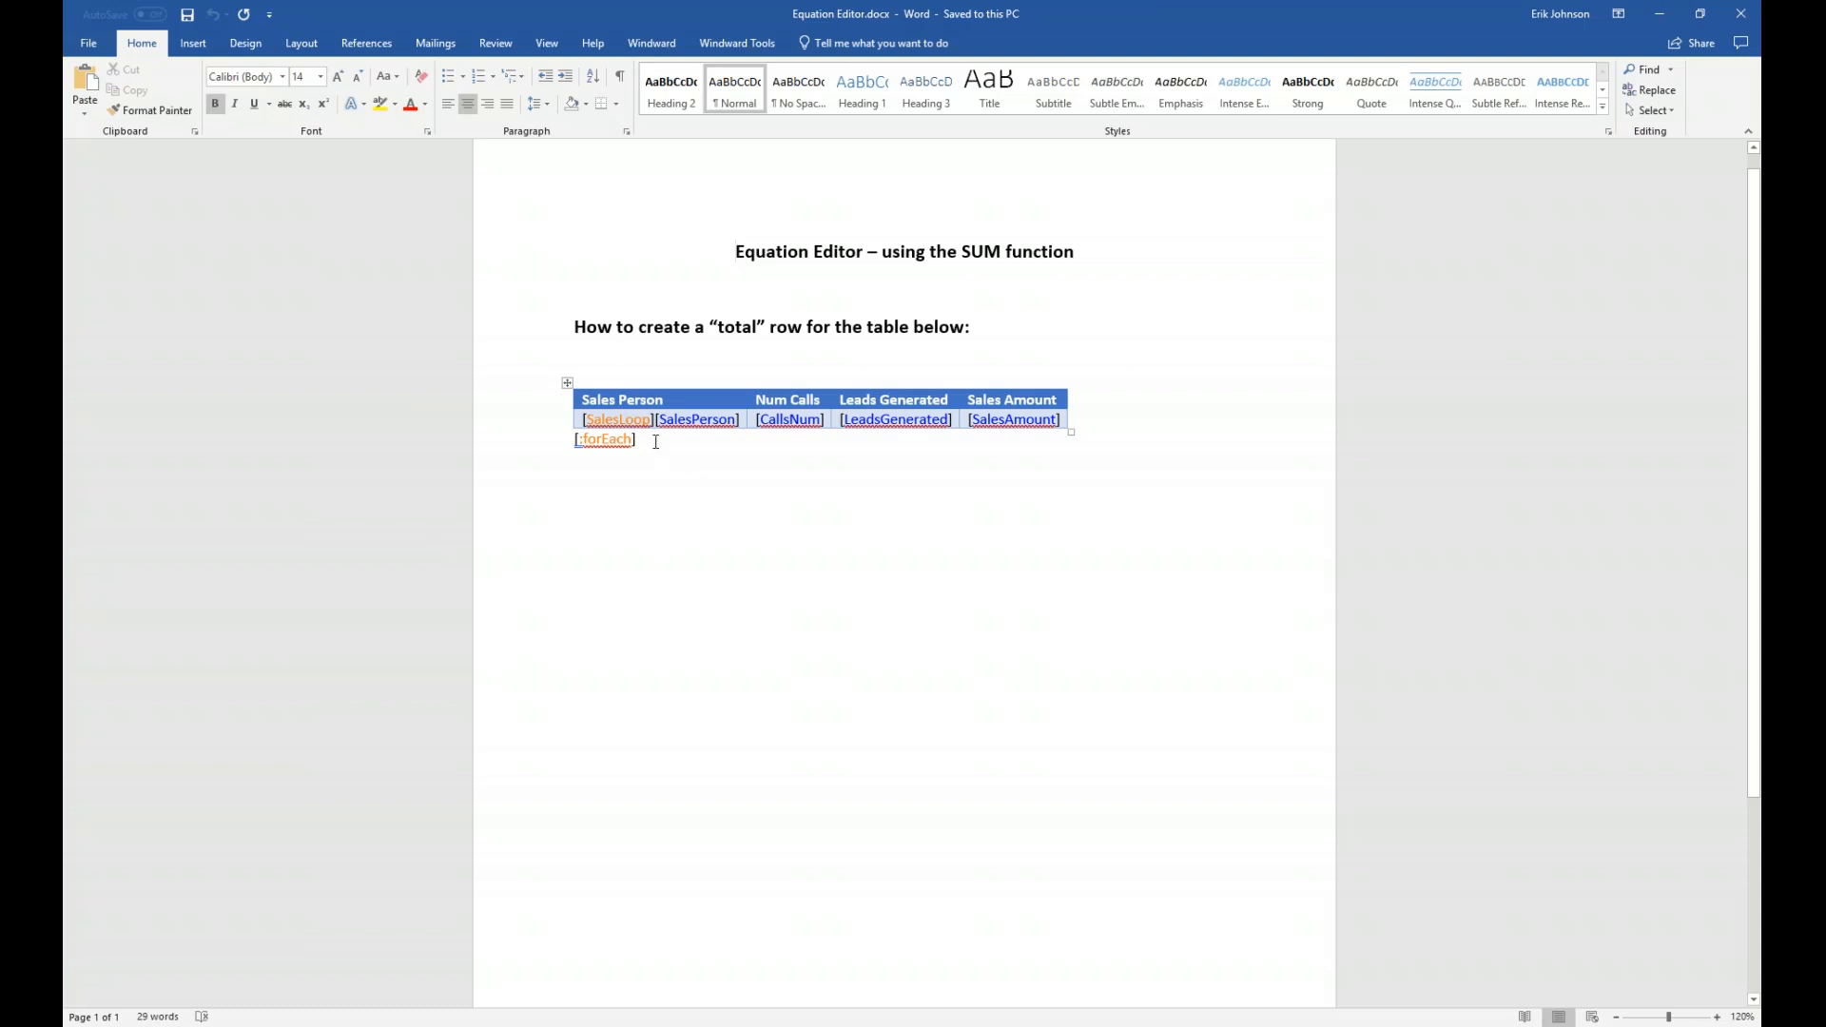
# - Examine the SalesLoop, SalesPerson, CallsNum, LeadsGenerated and SalesAmount tags in the Equation Editor document's sales table
pyautogui.click(620, 420)
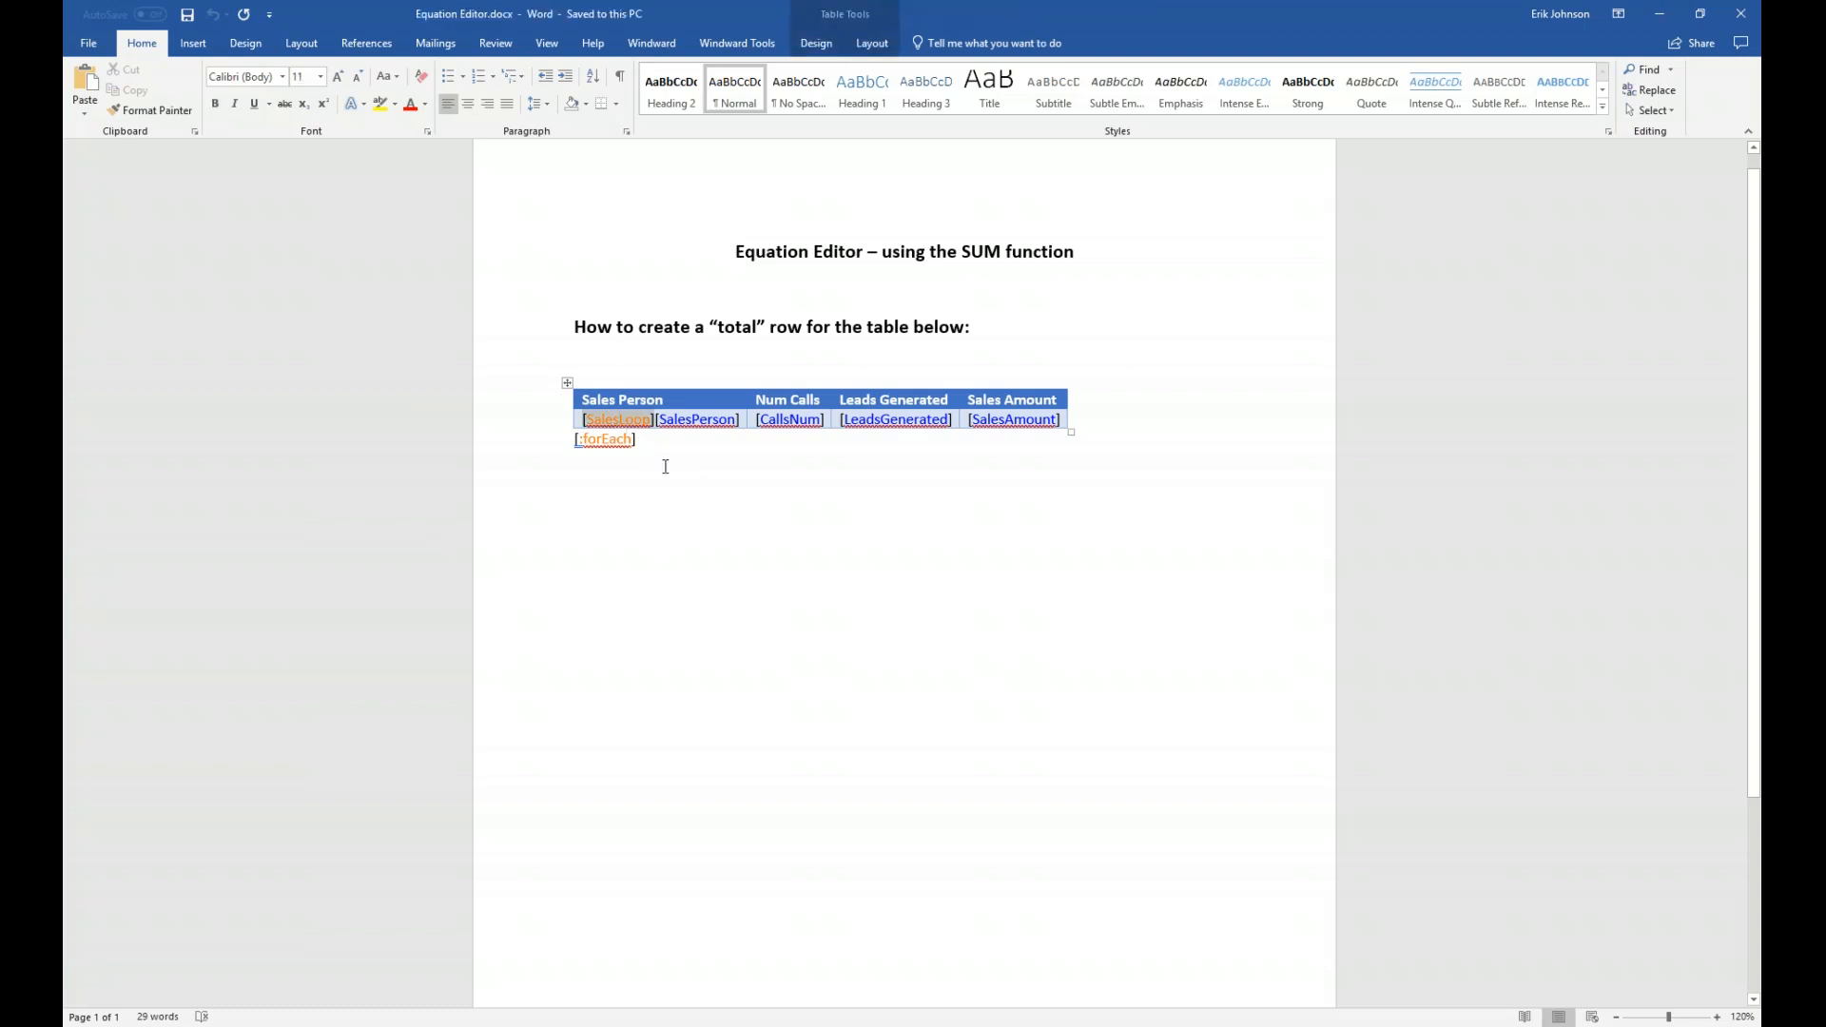
pyautogui.click(697, 419)
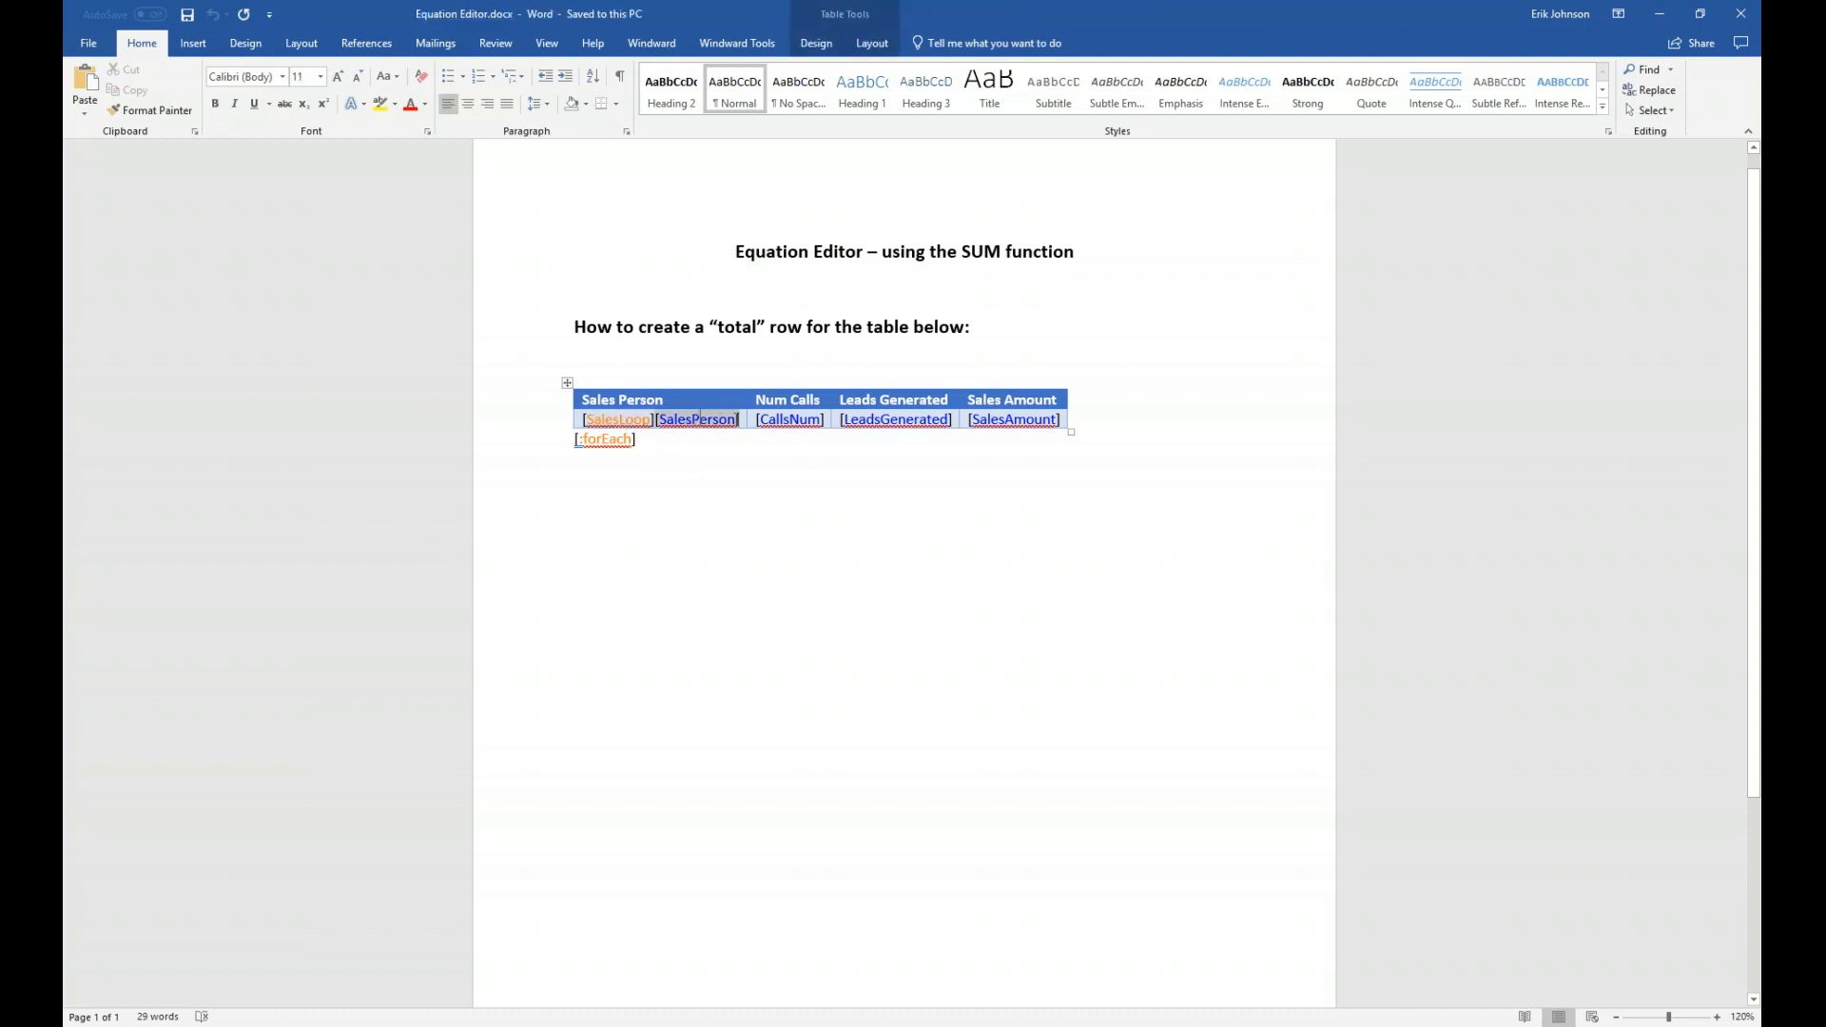
pyautogui.click(785, 418)
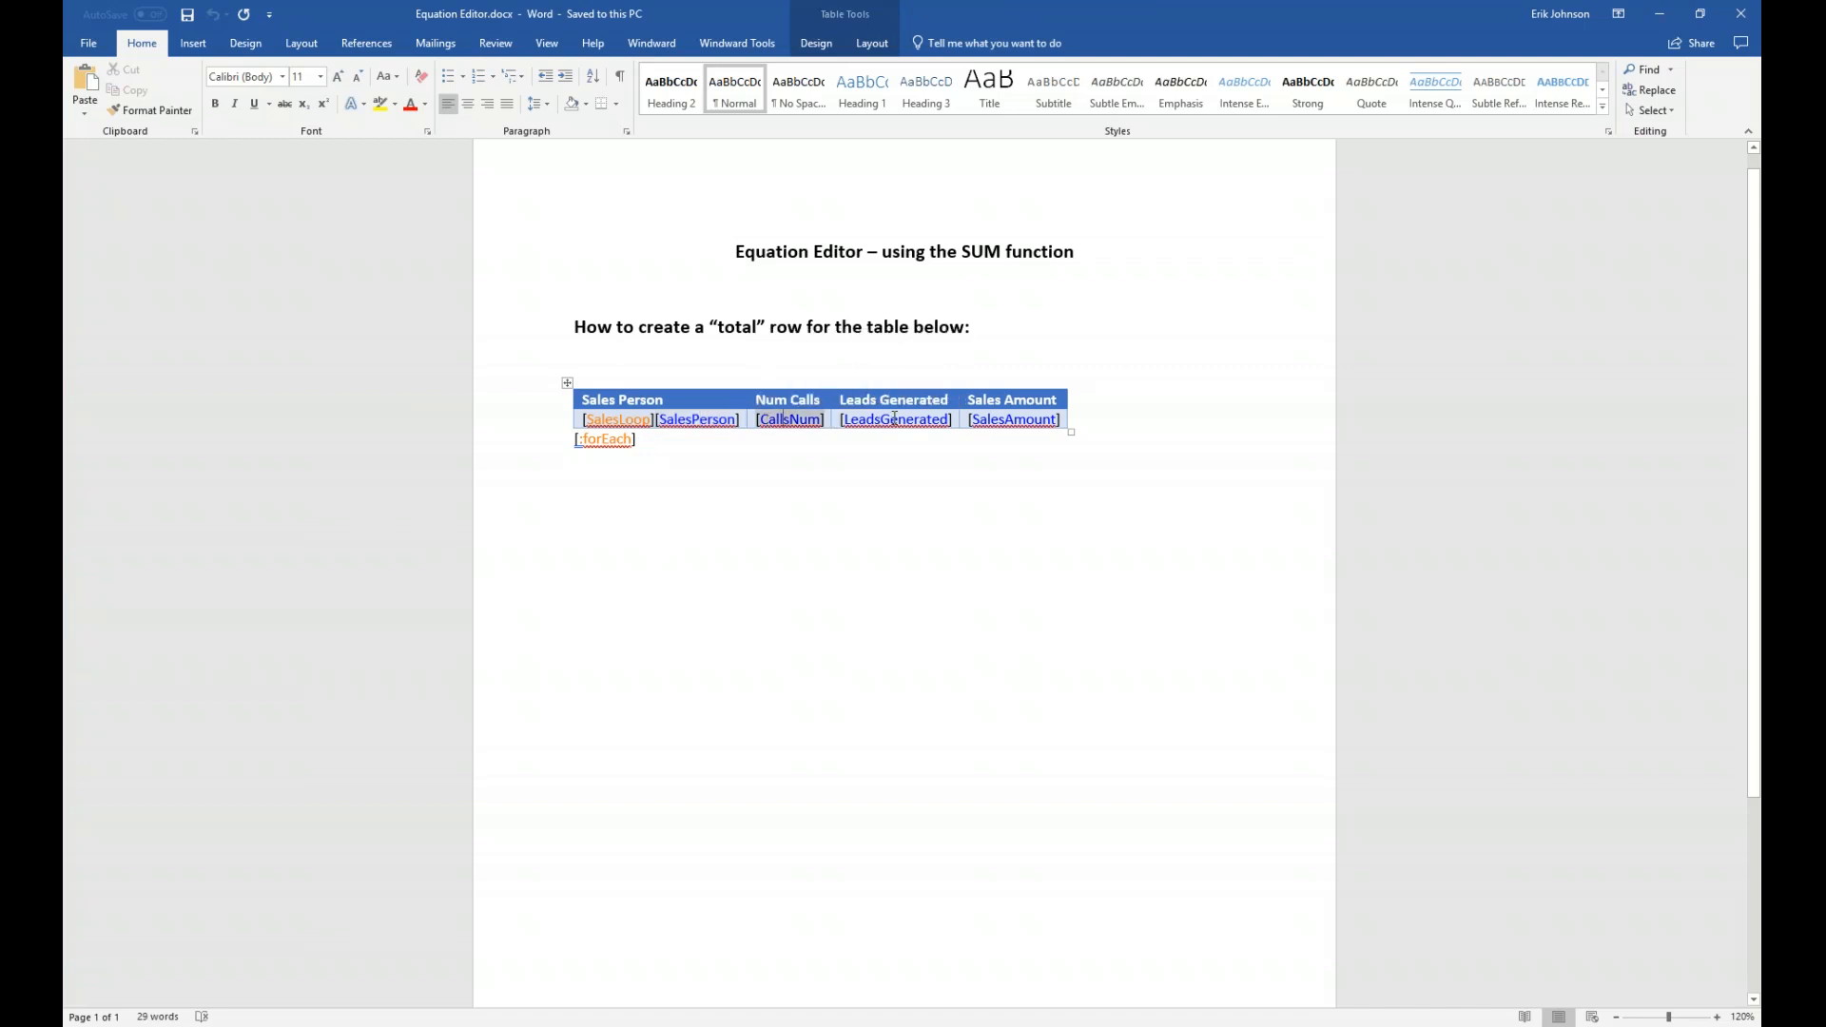
pyautogui.click(894, 419)
pyautogui.click(1019, 421)
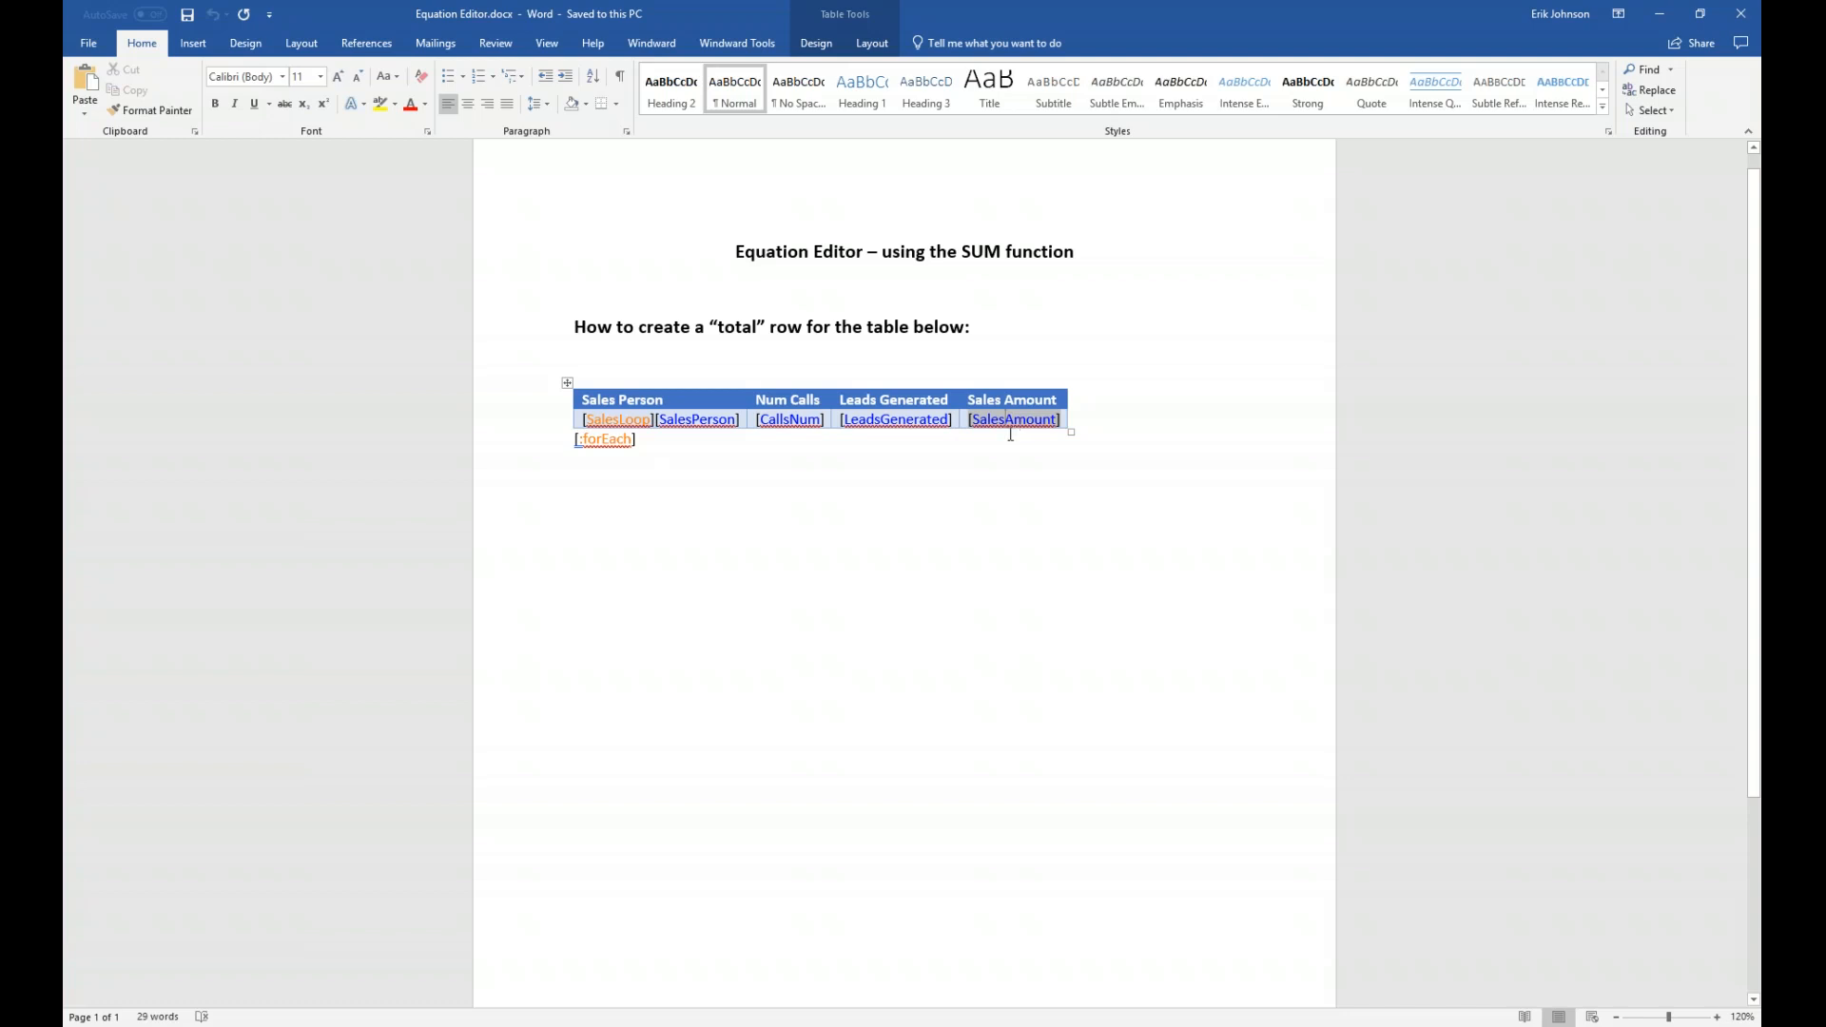
# - Preview the data returned by the SalesLoop forEach tag's select, then close the results
pyautogui.click(601, 439)
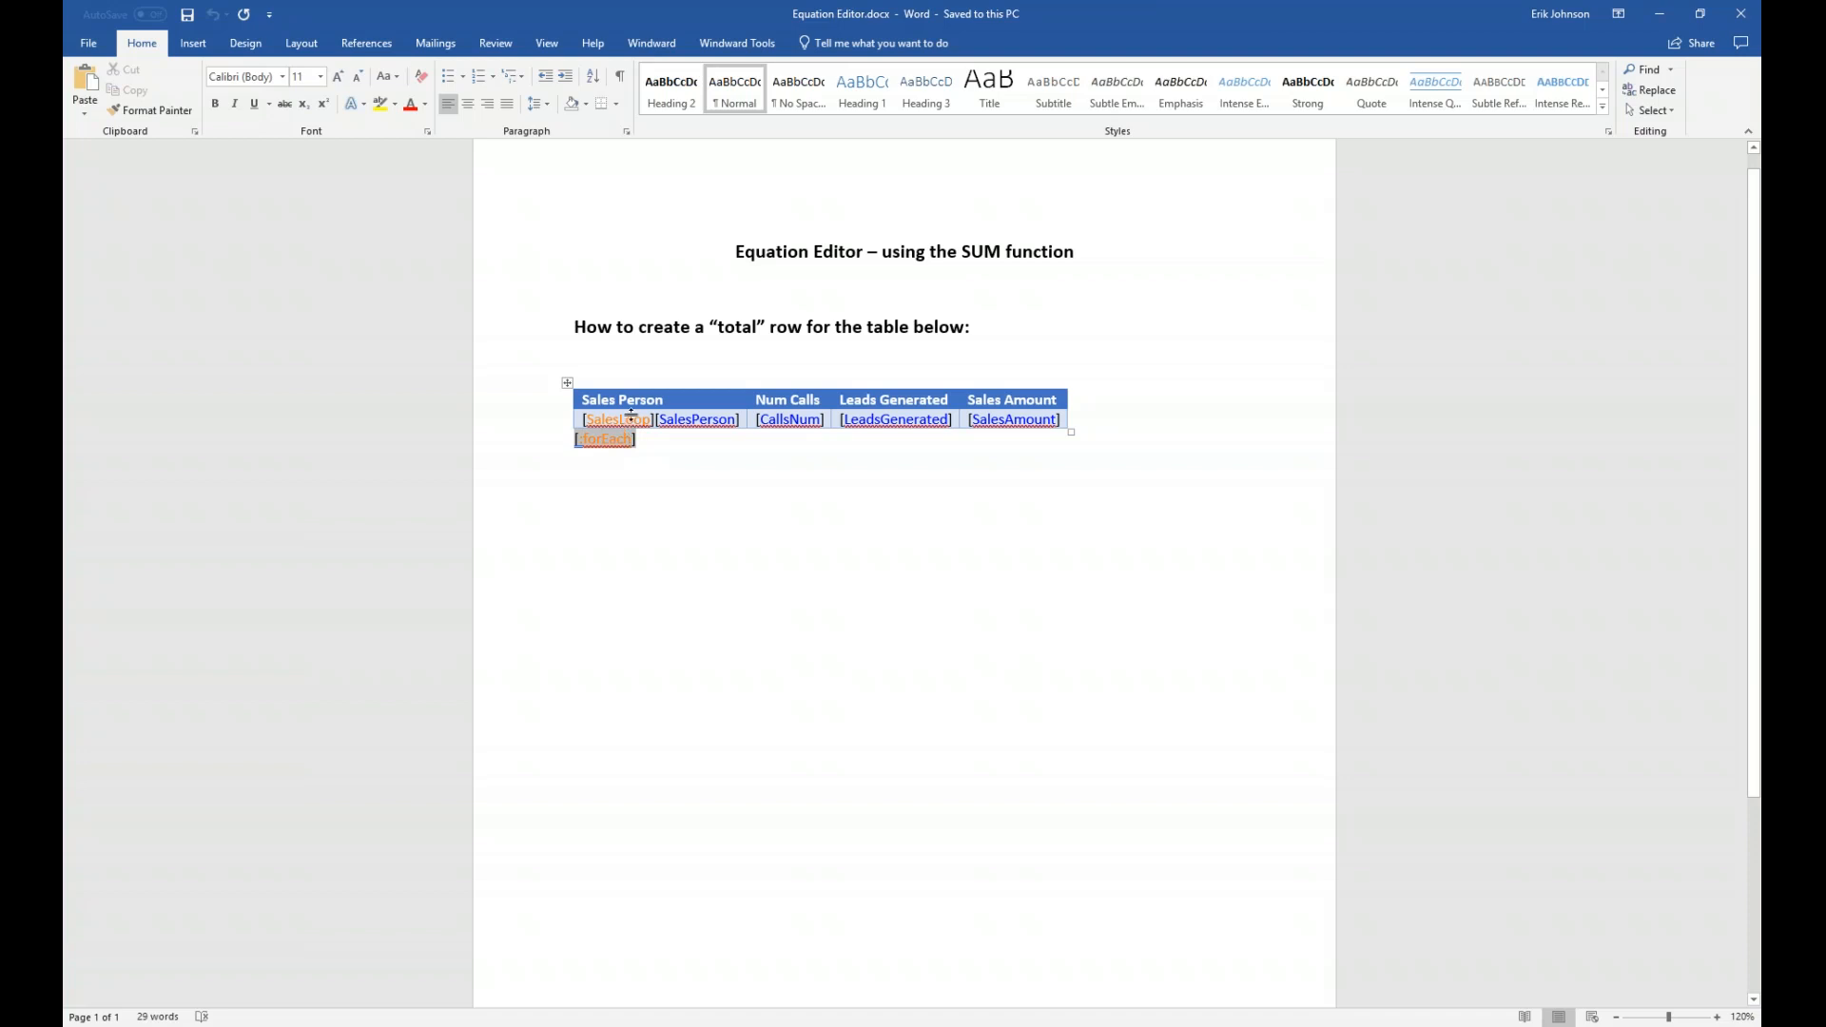
pyautogui.click(634, 419)
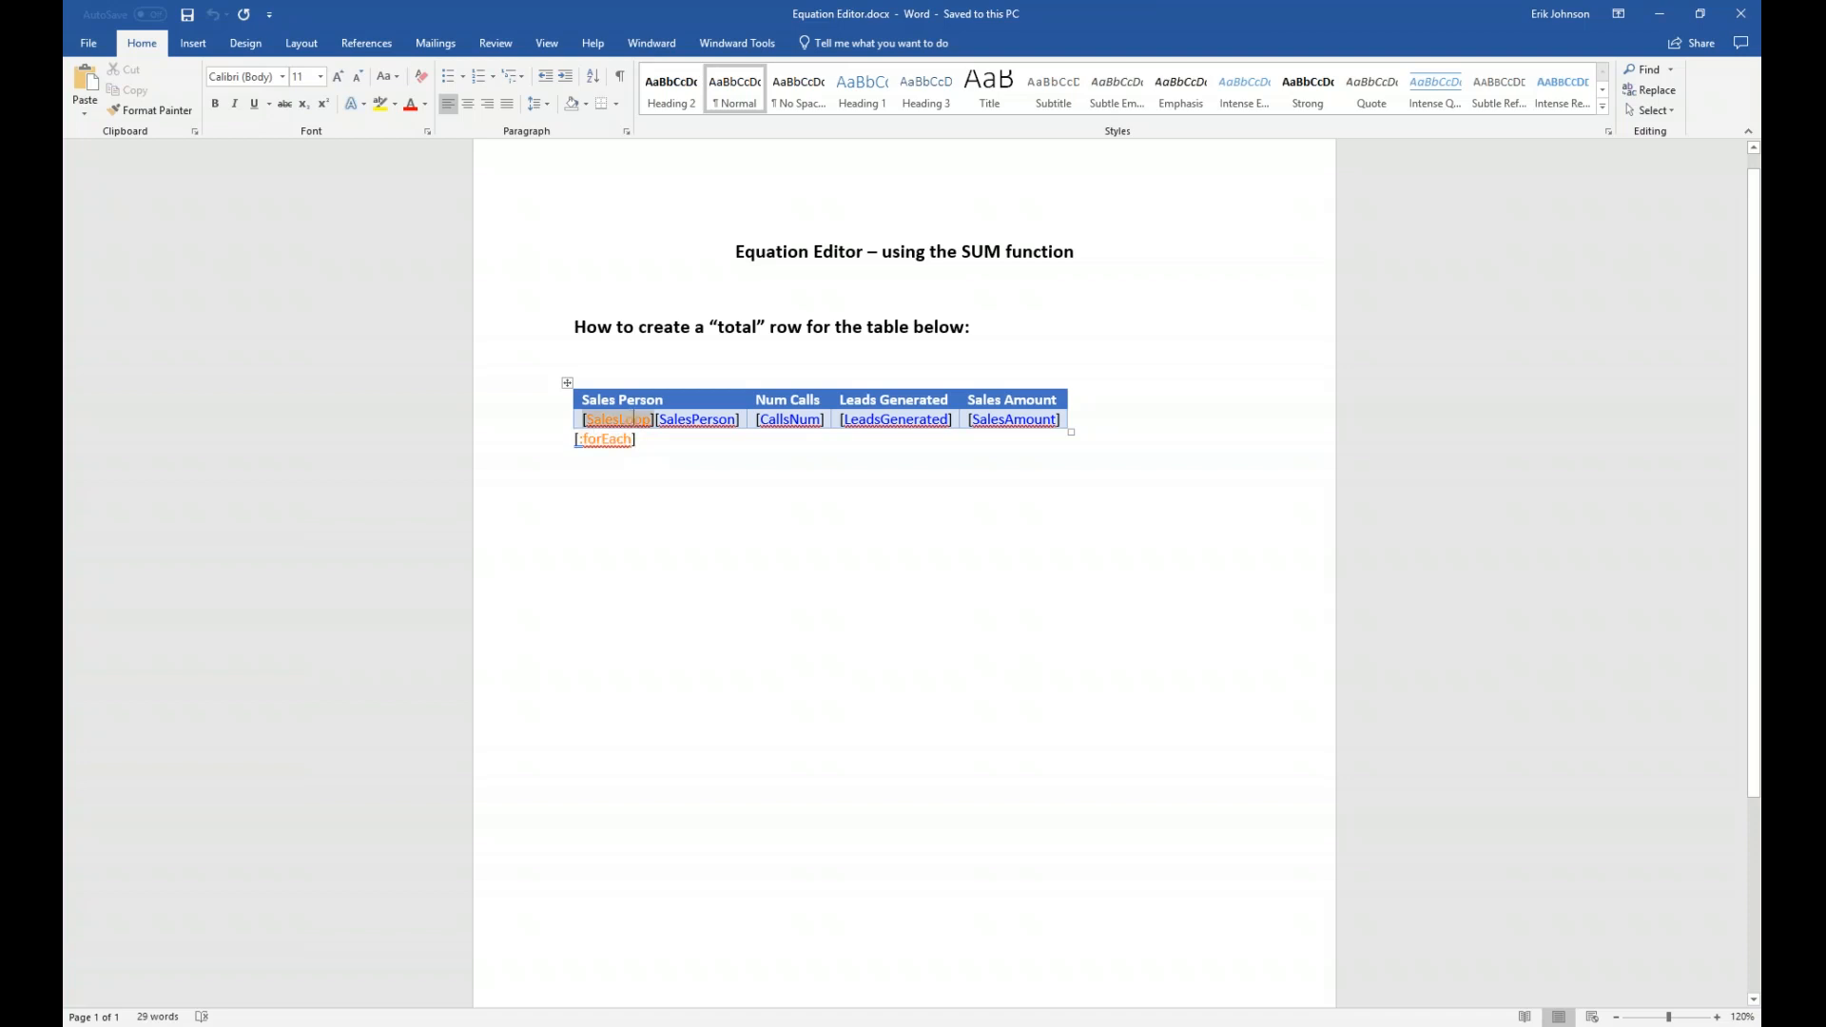
pyautogui.click(654, 45)
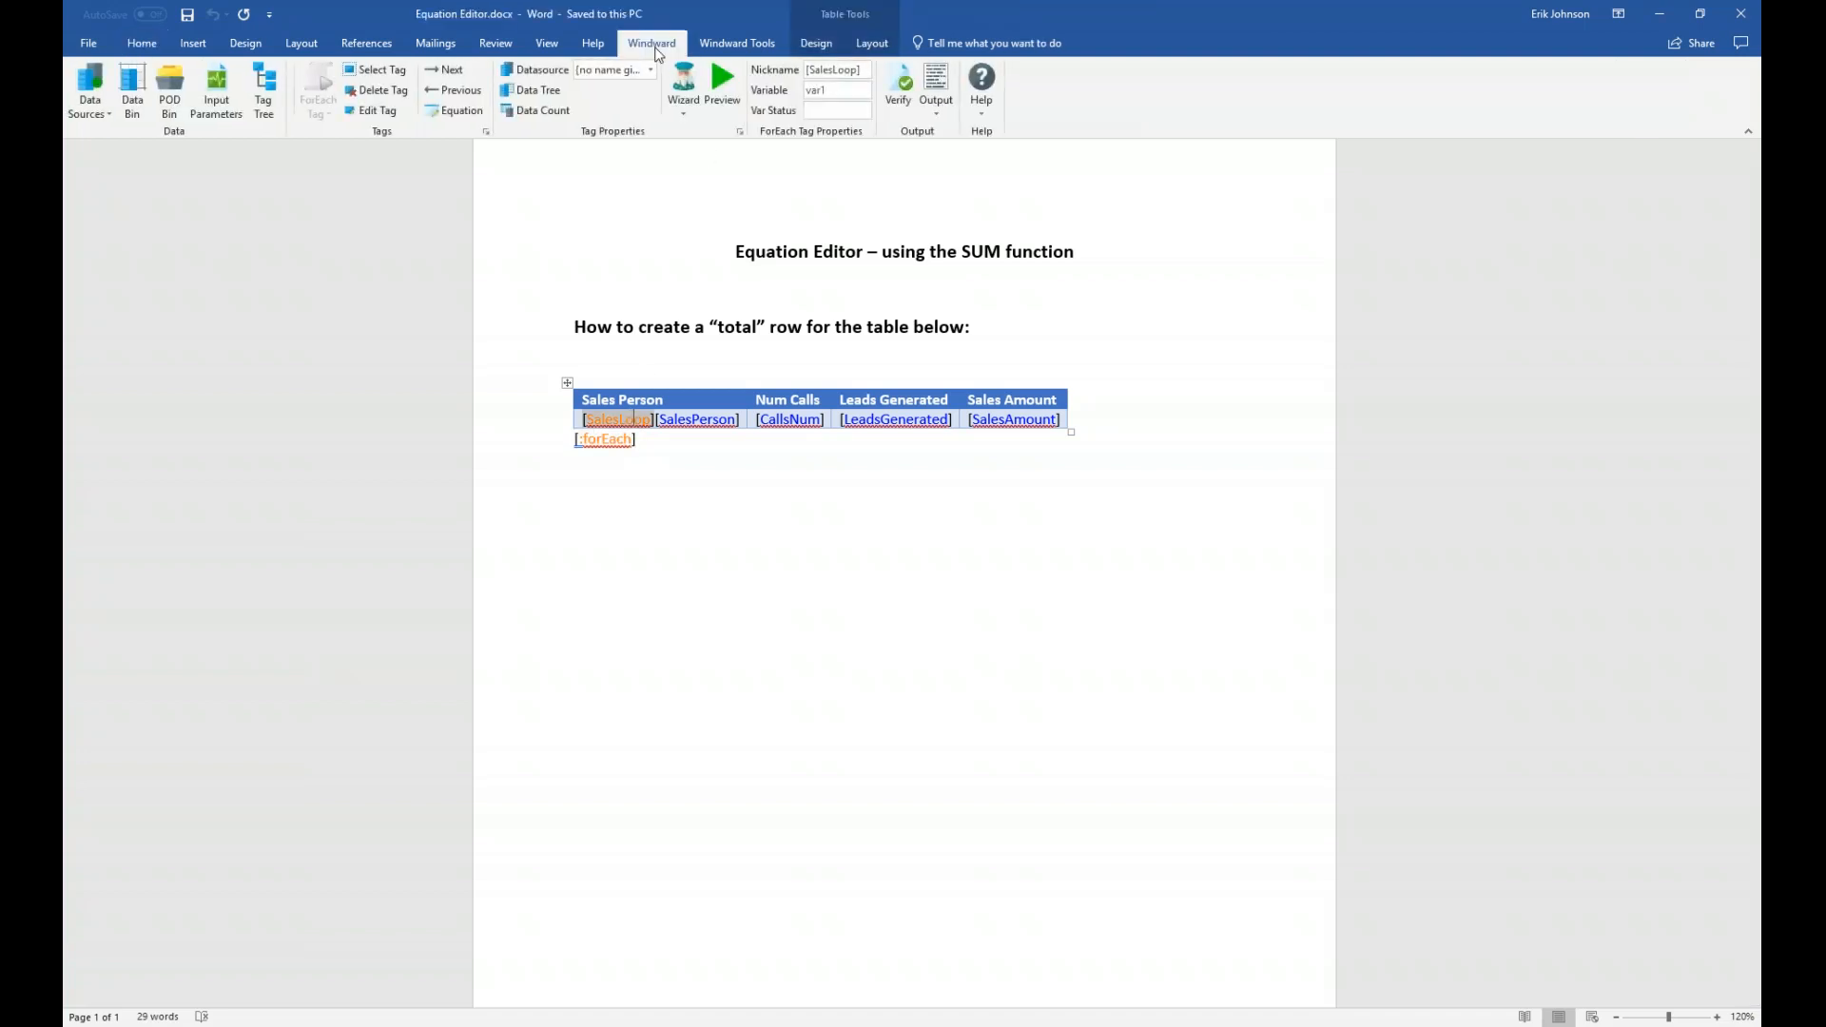
pyautogui.click(720, 89)
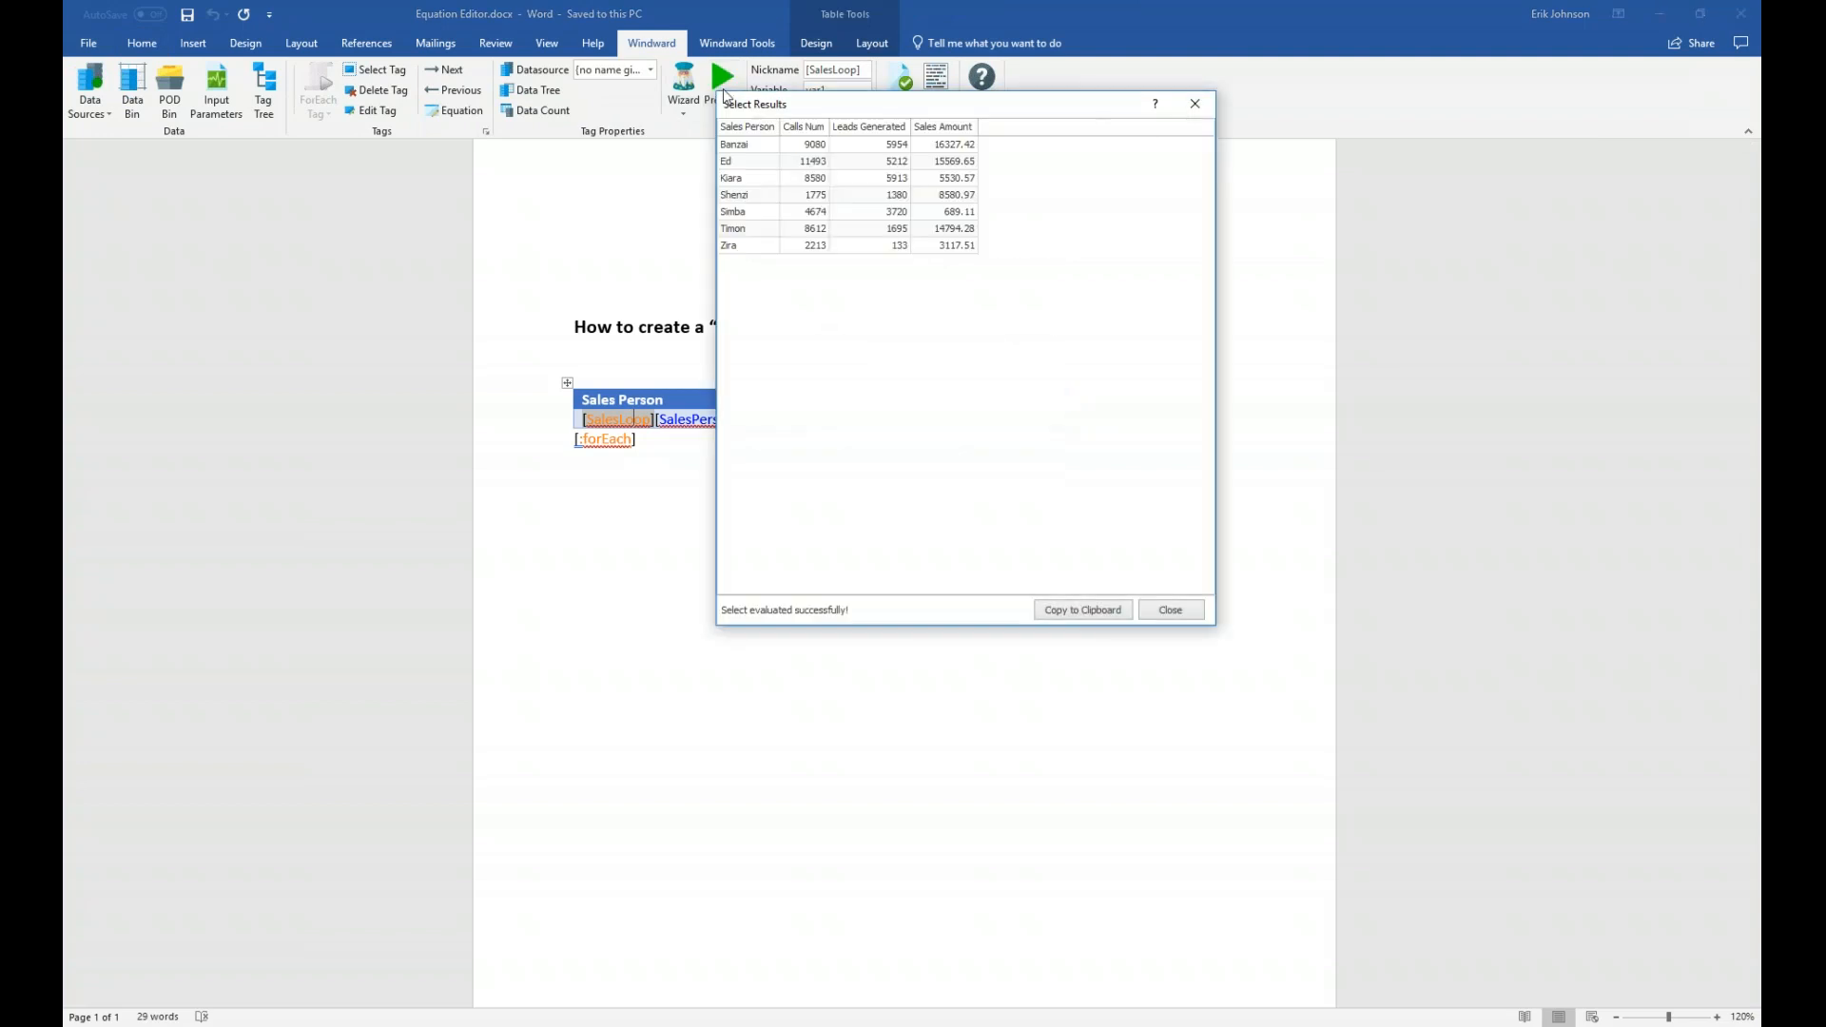
pyautogui.moveTo(860, 111); pyautogui.dragTo(772, 480)
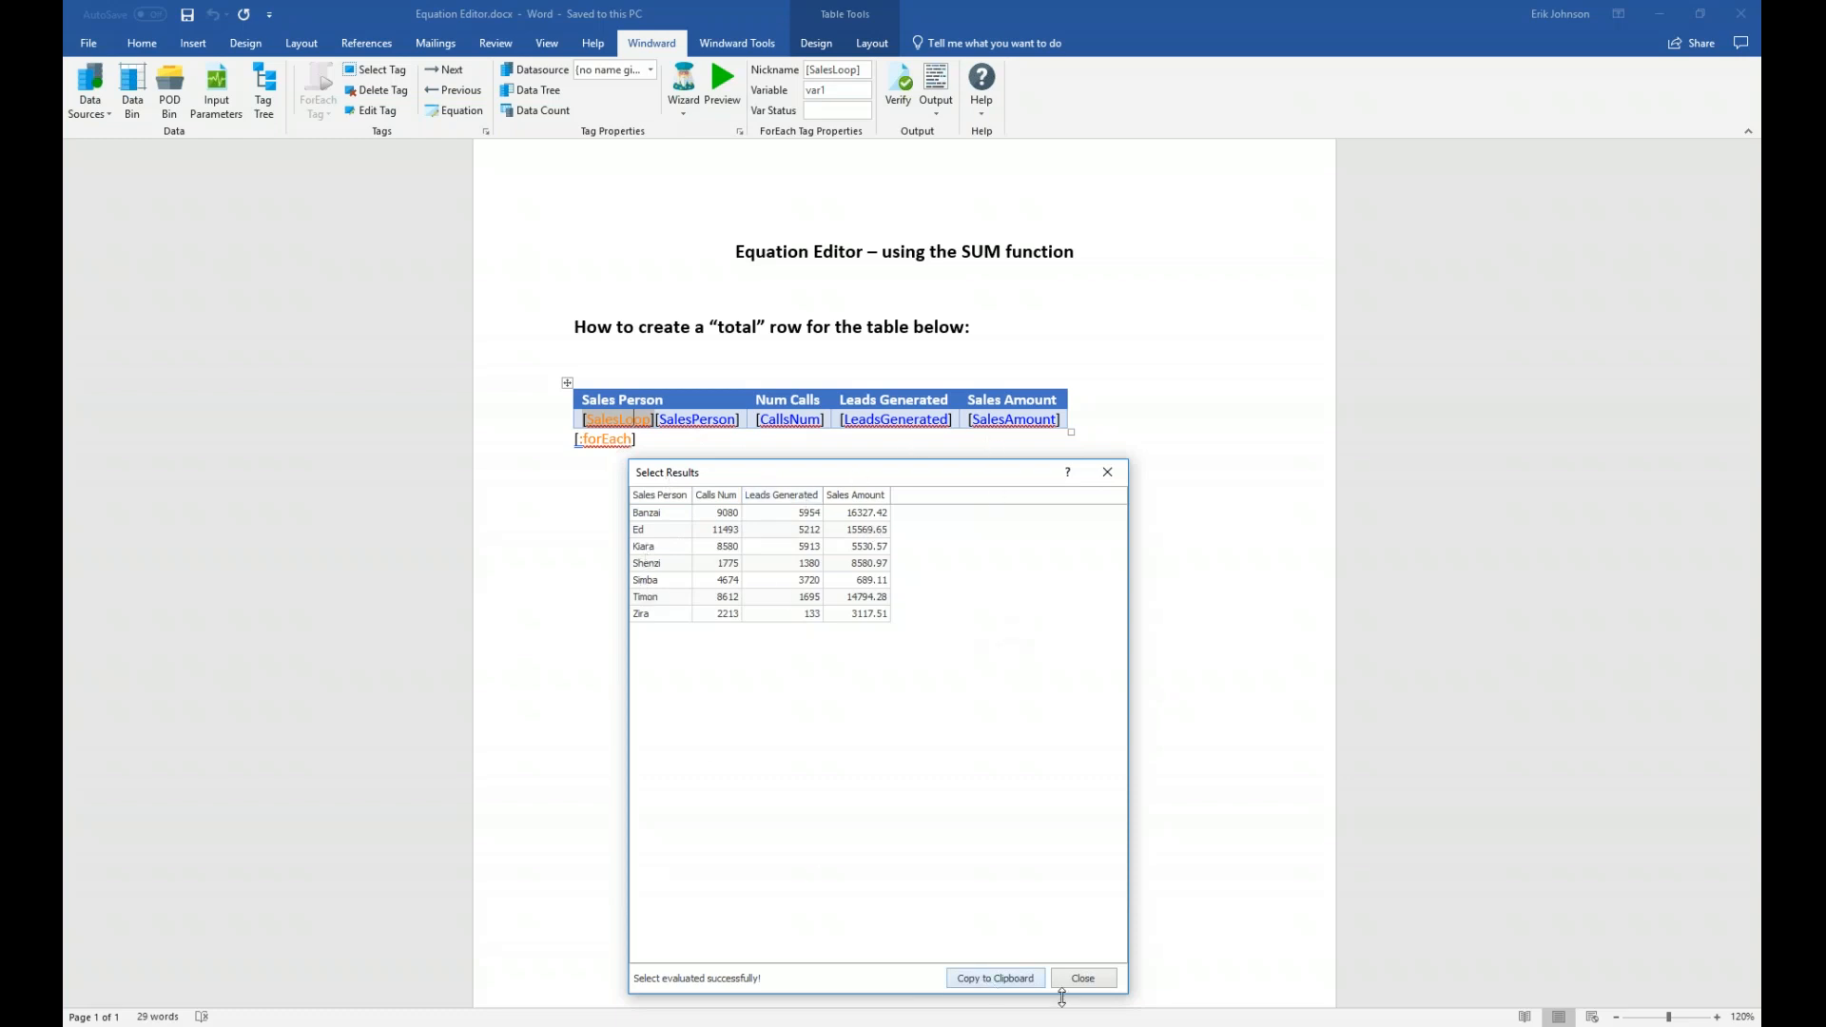
pyautogui.click(1083, 978)
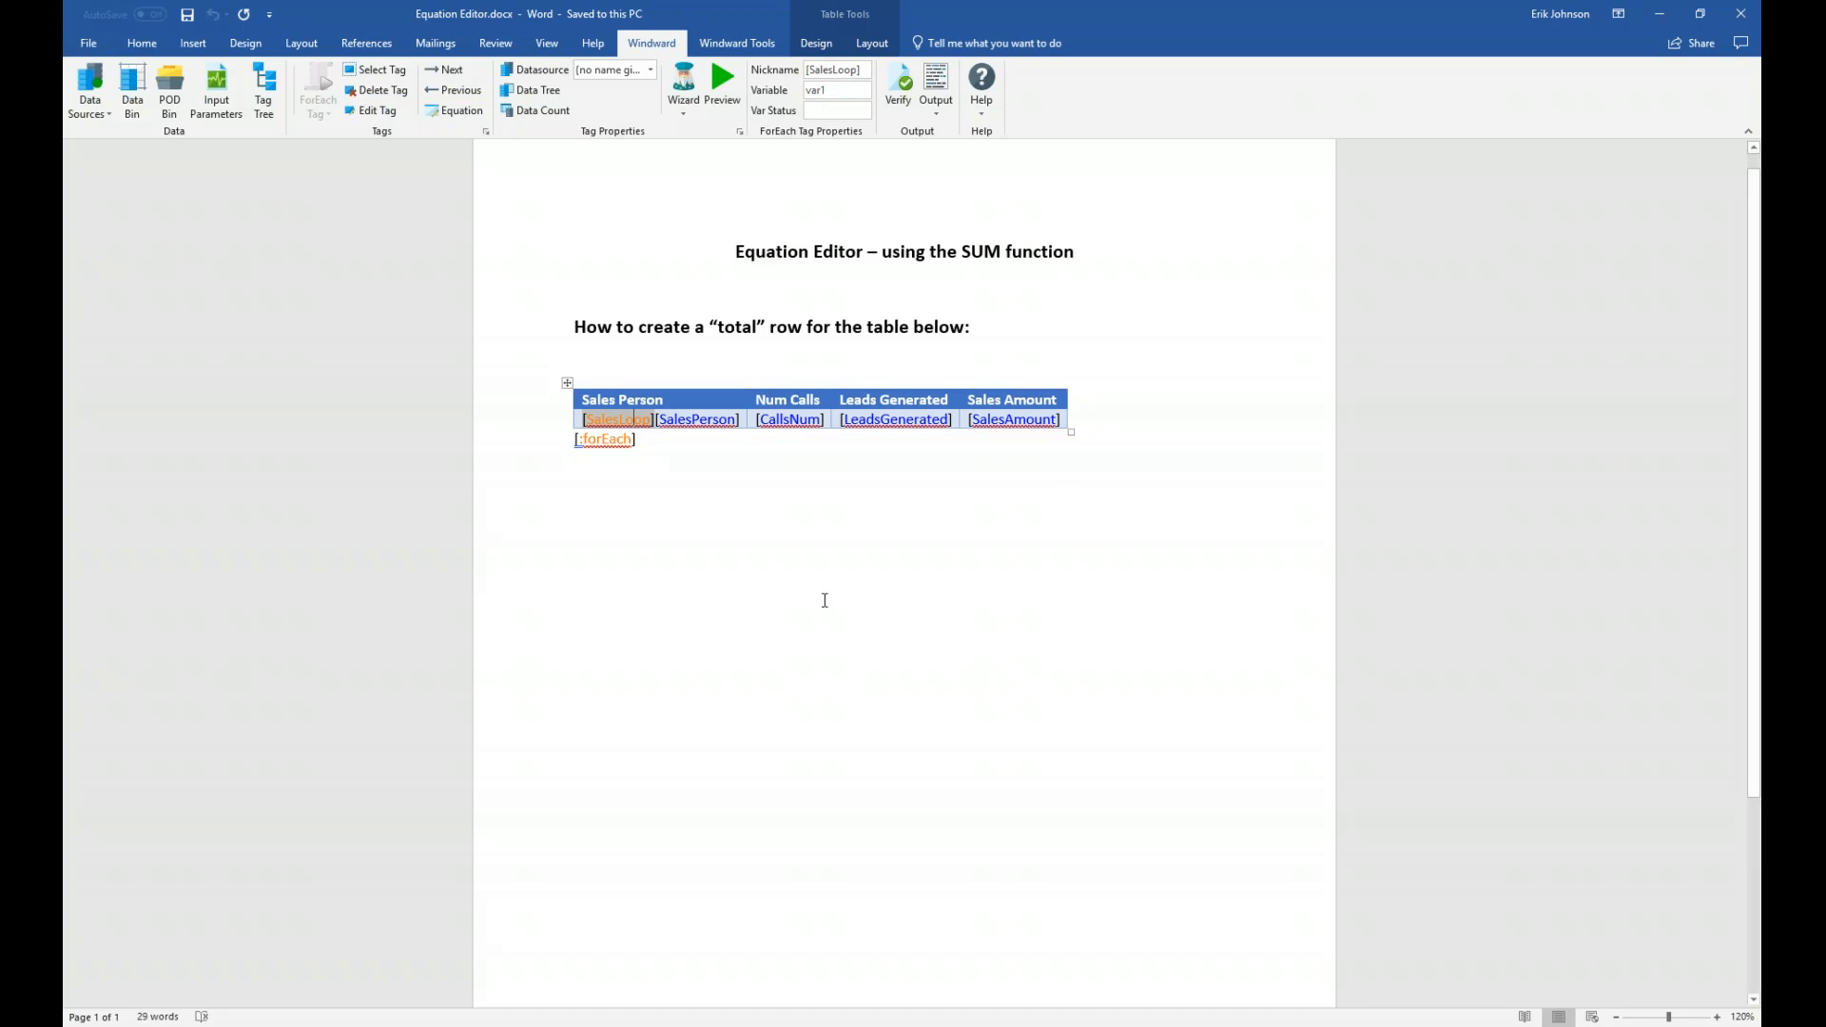
# - Open the SalesAmount Out tag for editing and expand the forEach variable var1 to view its available fields
pyautogui.click(1025, 420)
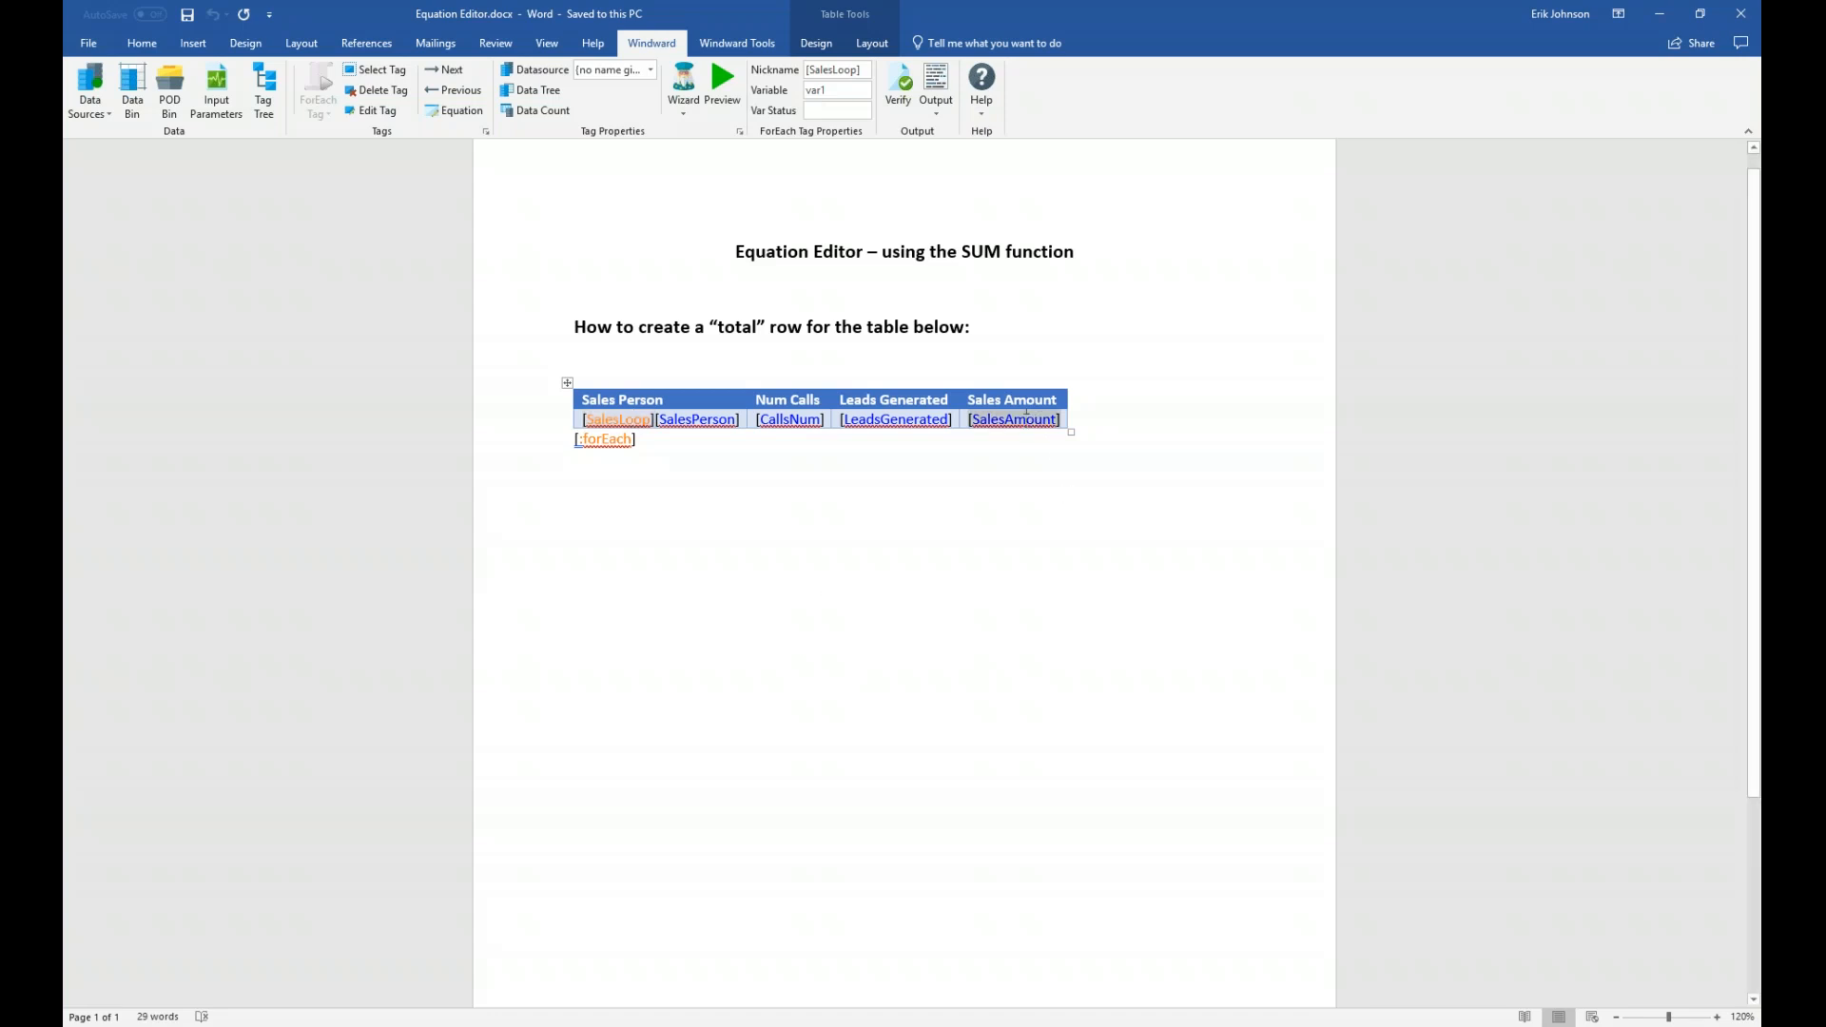
pyautogui.doubleClick(1025, 419)
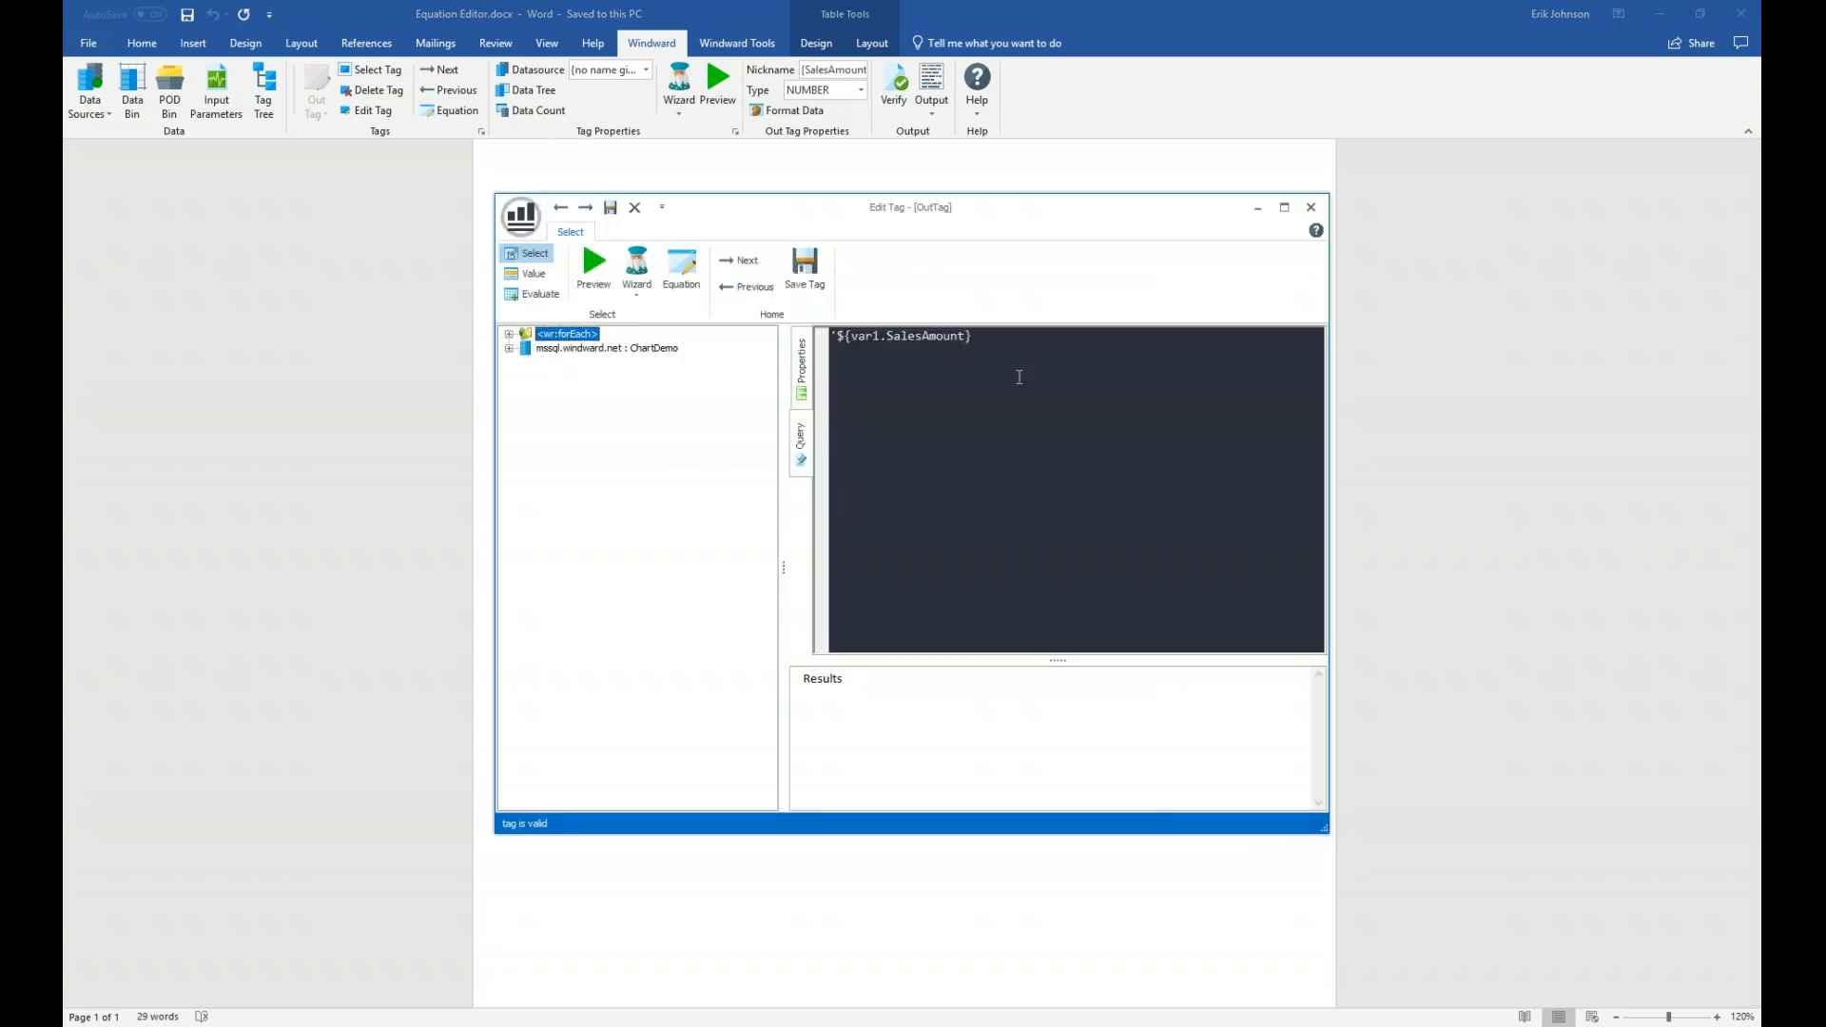
pyautogui.moveTo(1002, 219); pyautogui.dragTo(999, 252)
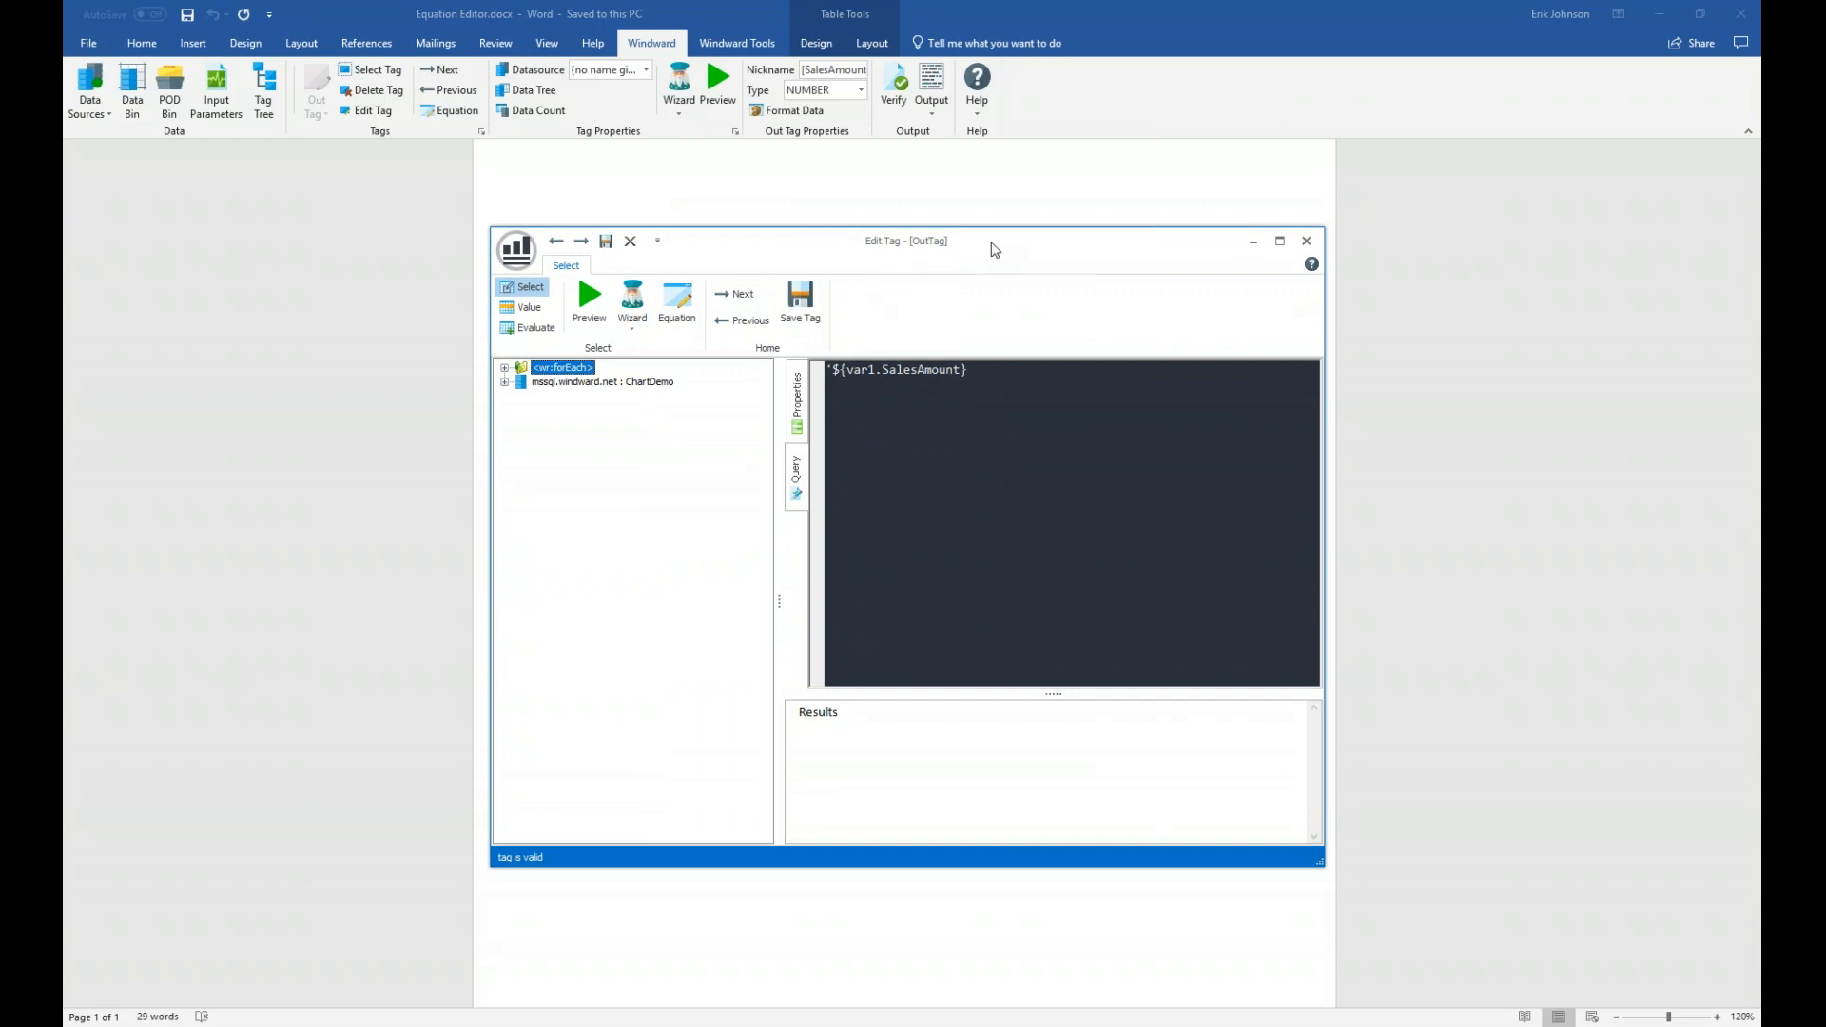
pyautogui.moveTo(992, 246); pyautogui.dragTo(1215, 239)
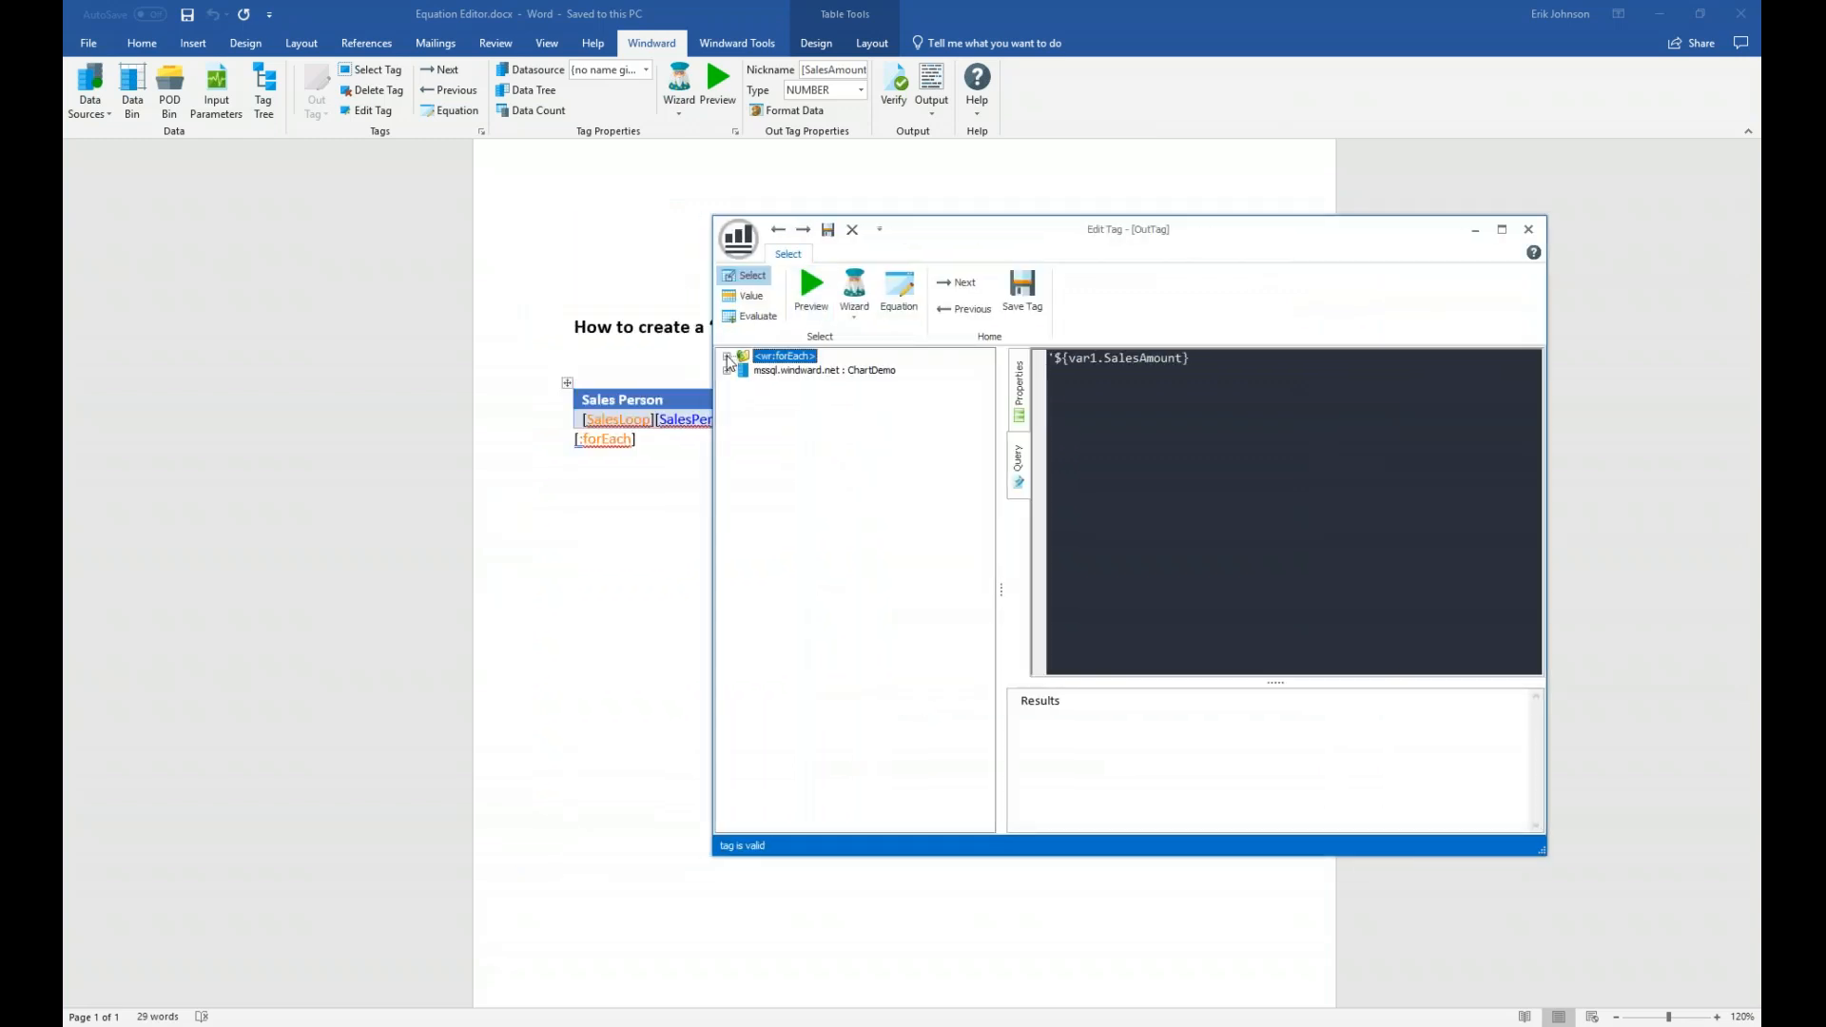
pyautogui.click(726, 356)
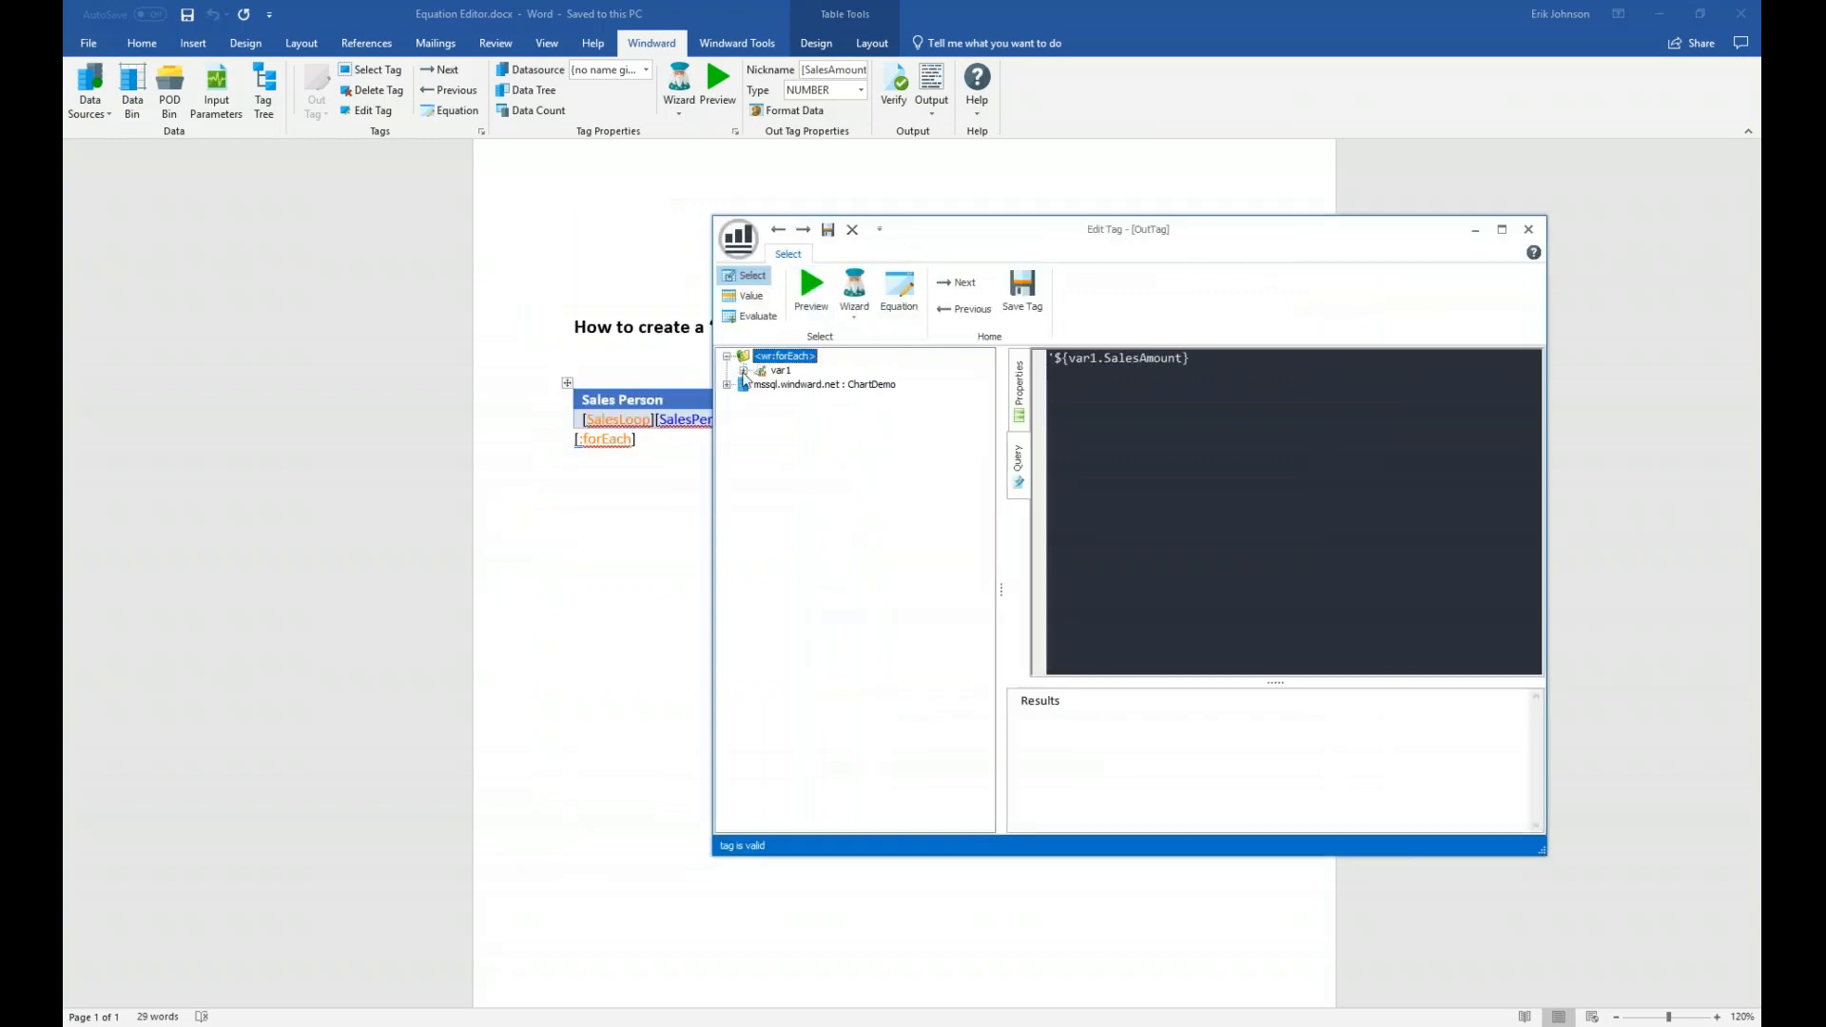
pyautogui.click(744, 371)
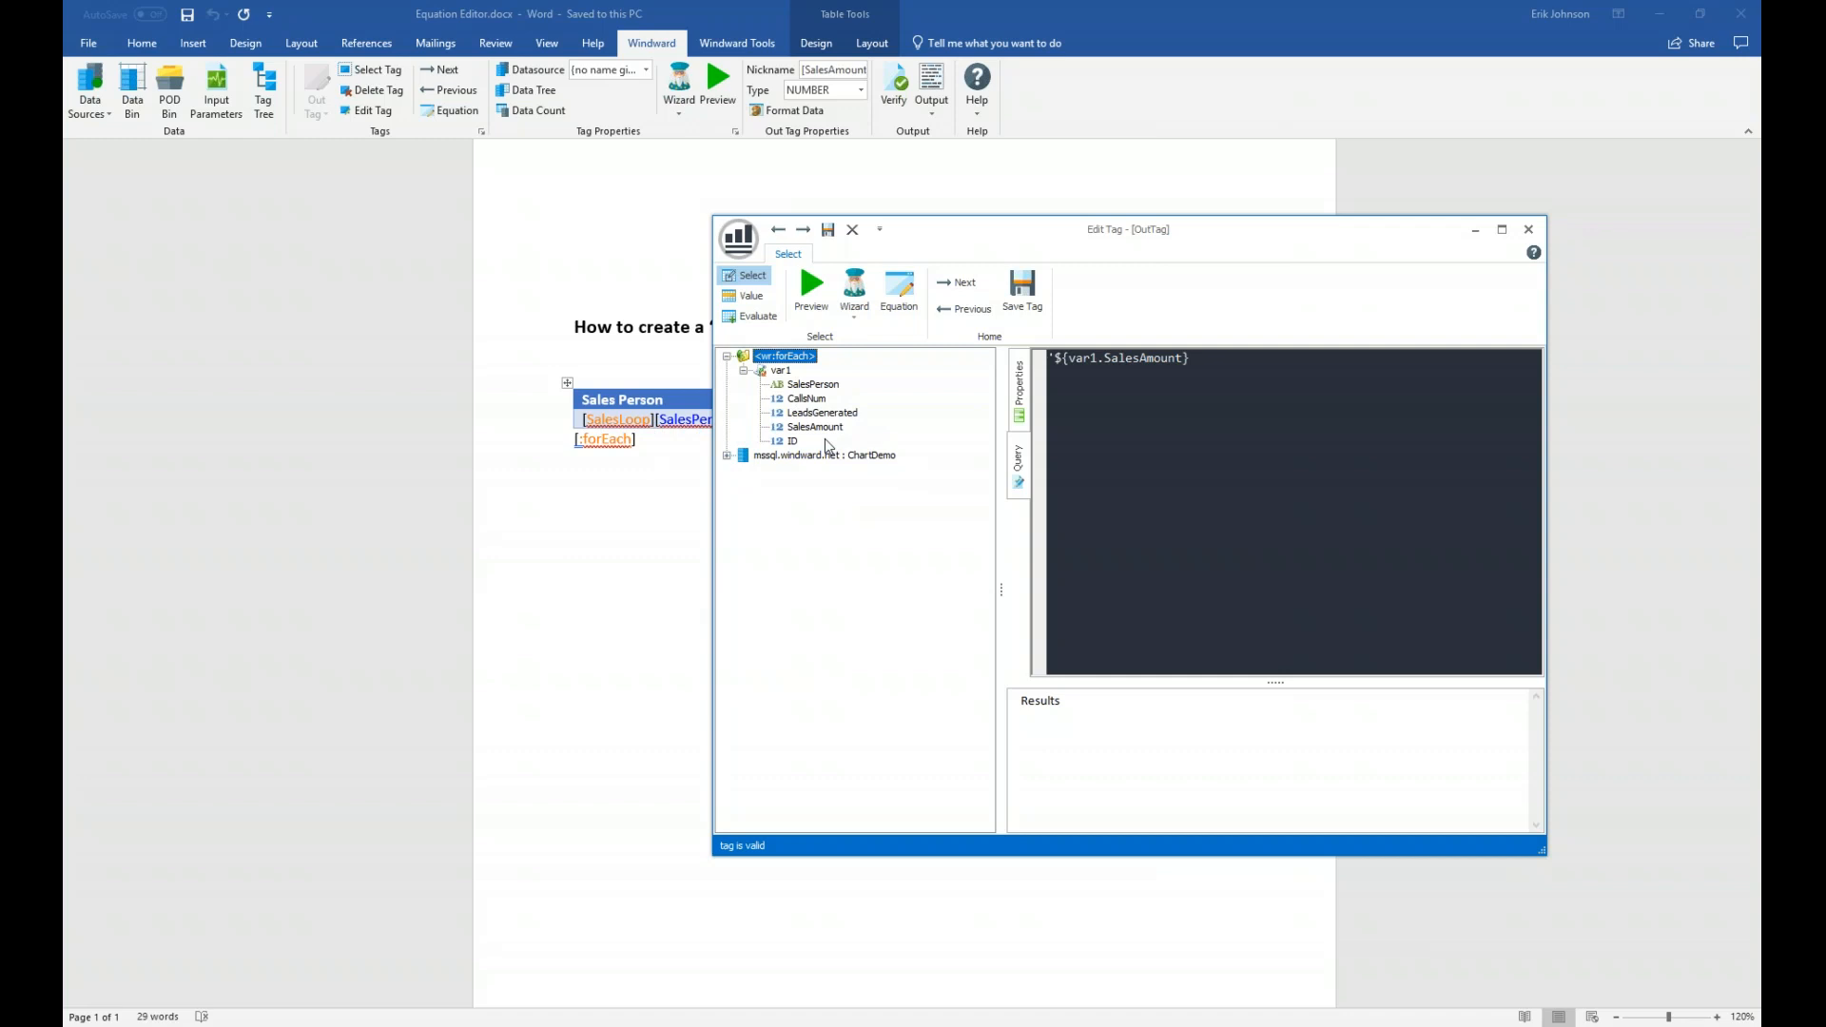
# - Review the SalesAmount tag's properties, widening the value column, and open its condition in the Conditional Formatting Rule Manager
pyautogui.click(1026, 400)
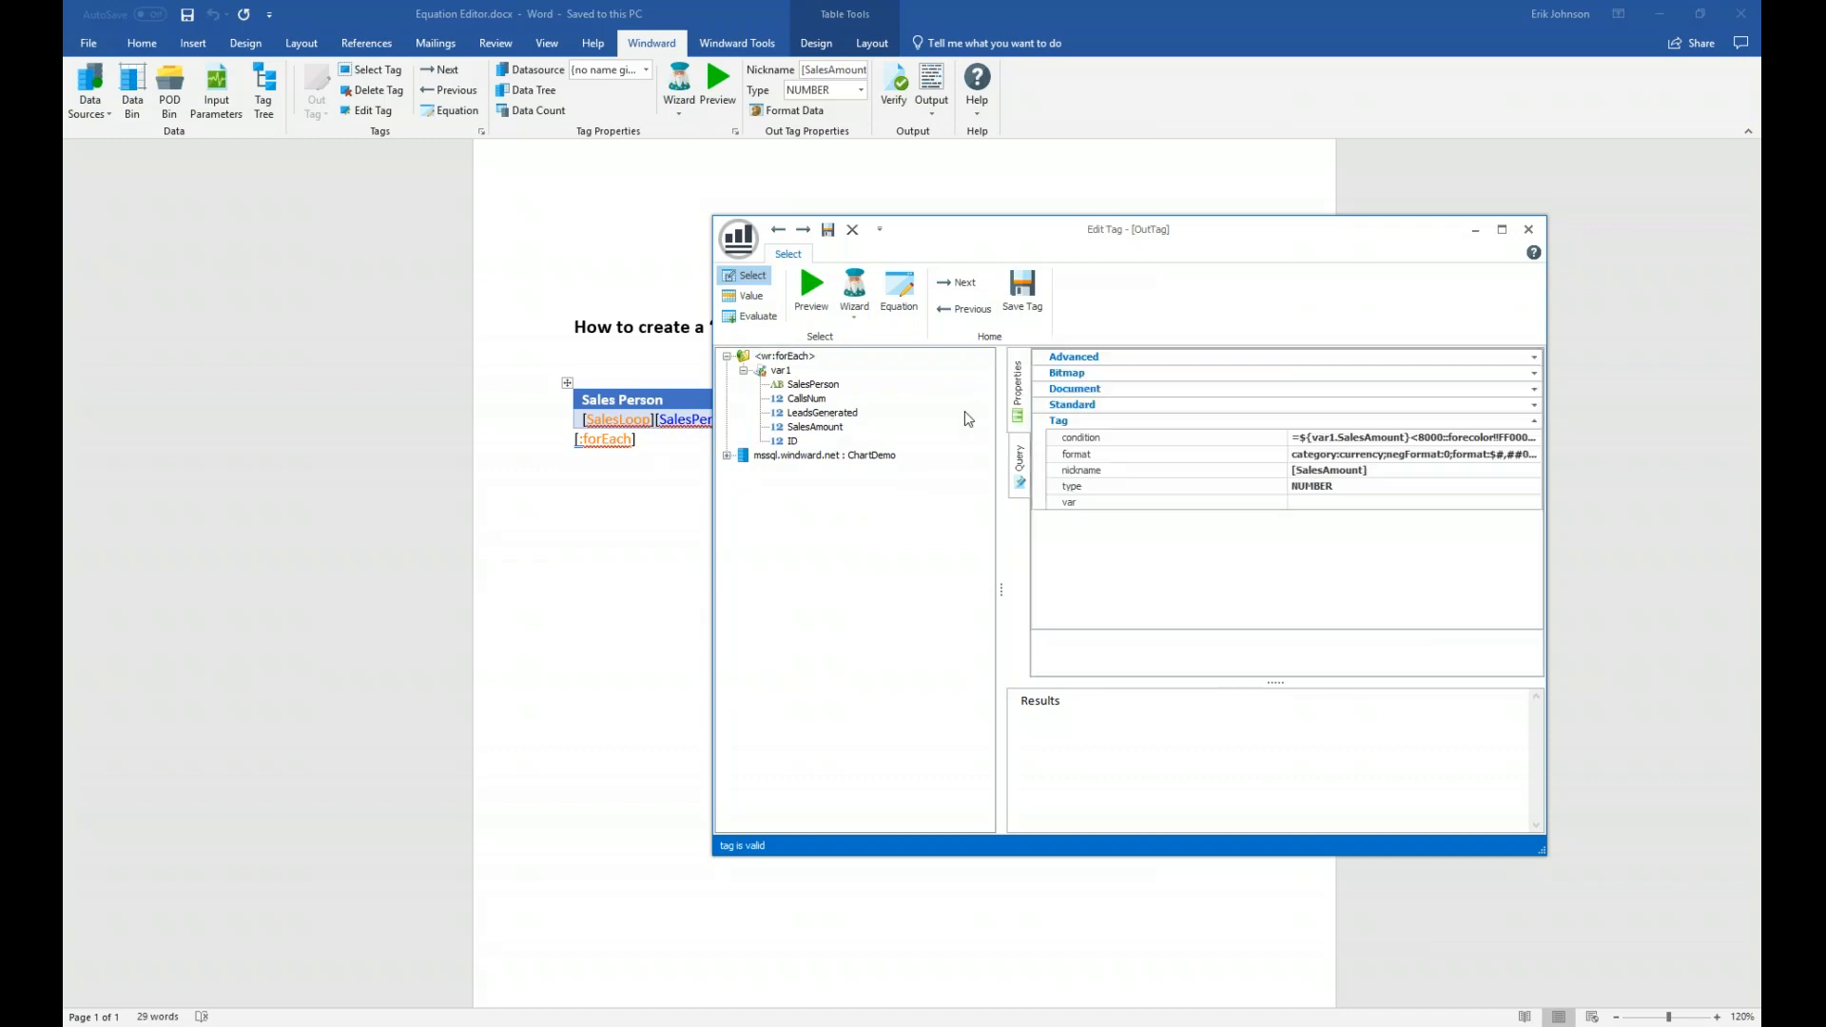
pyautogui.moveTo(1300, 232); pyautogui.dragTo(1036, 260)
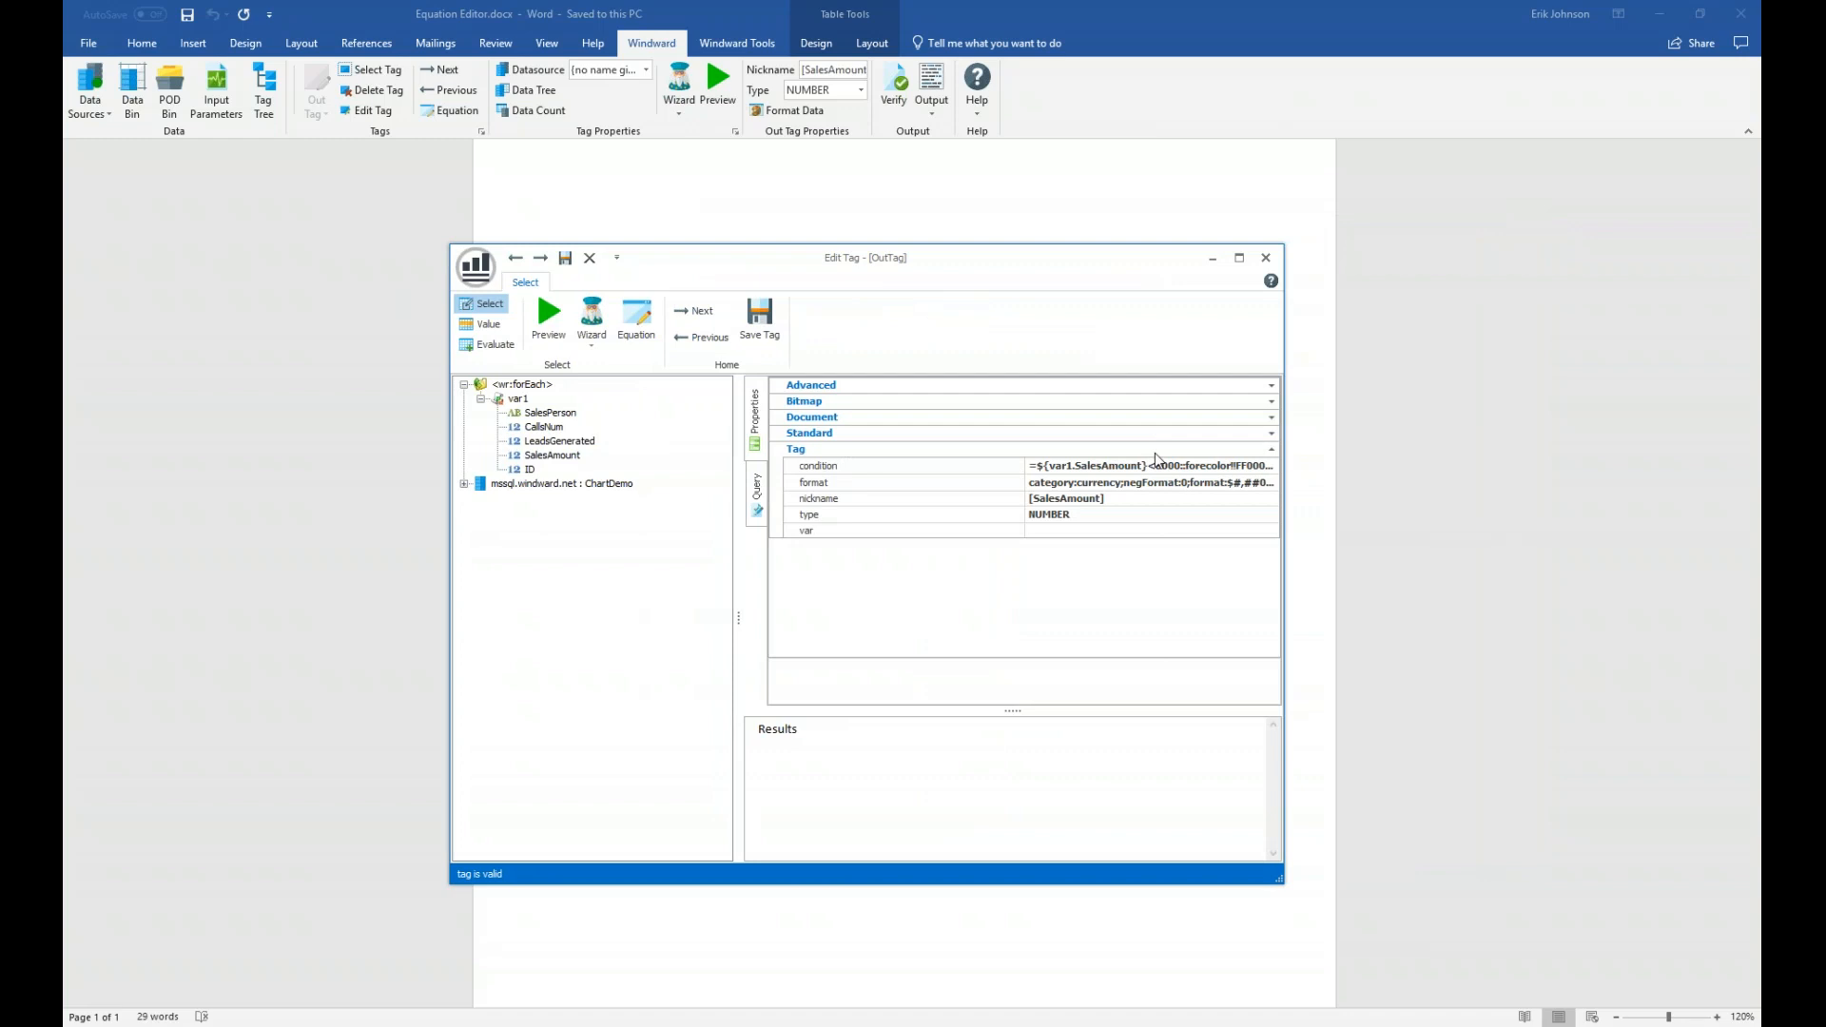
pyautogui.click(888, 468)
pyautogui.moveTo(1024, 479); pyautogui.dragTo(933, 483)
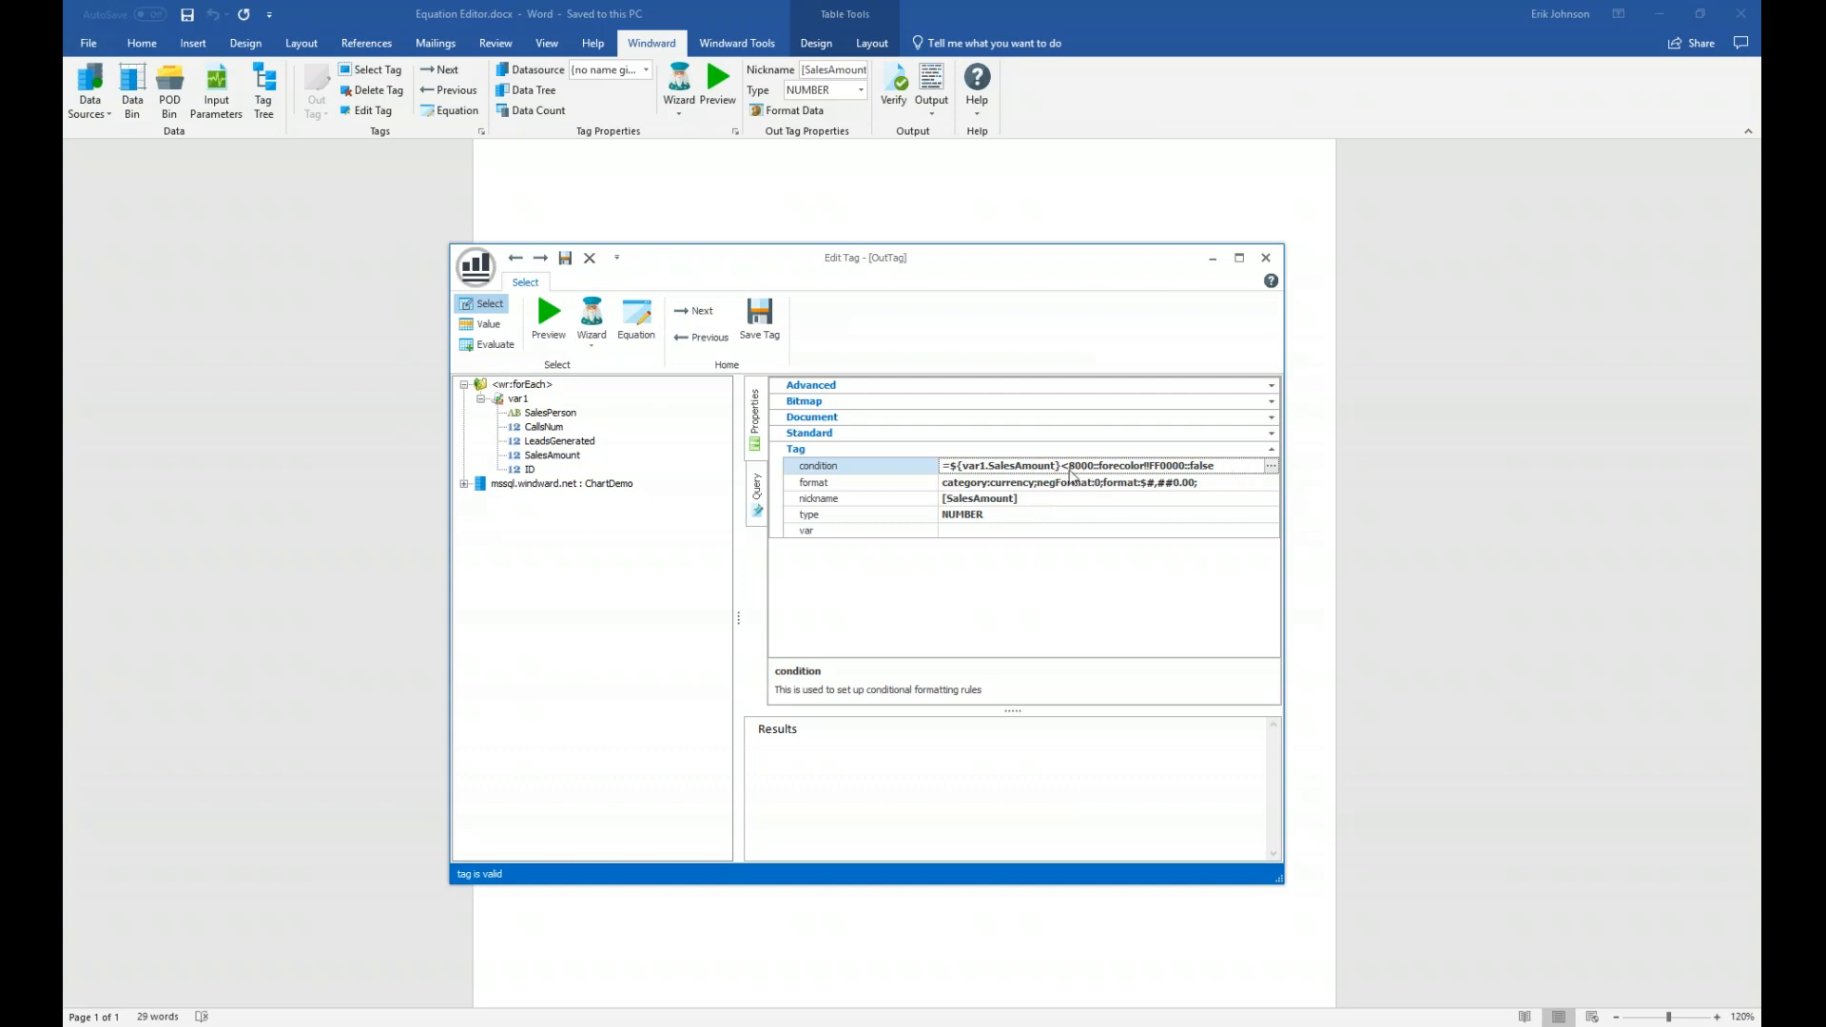
pyautogui.click(1272, 466)
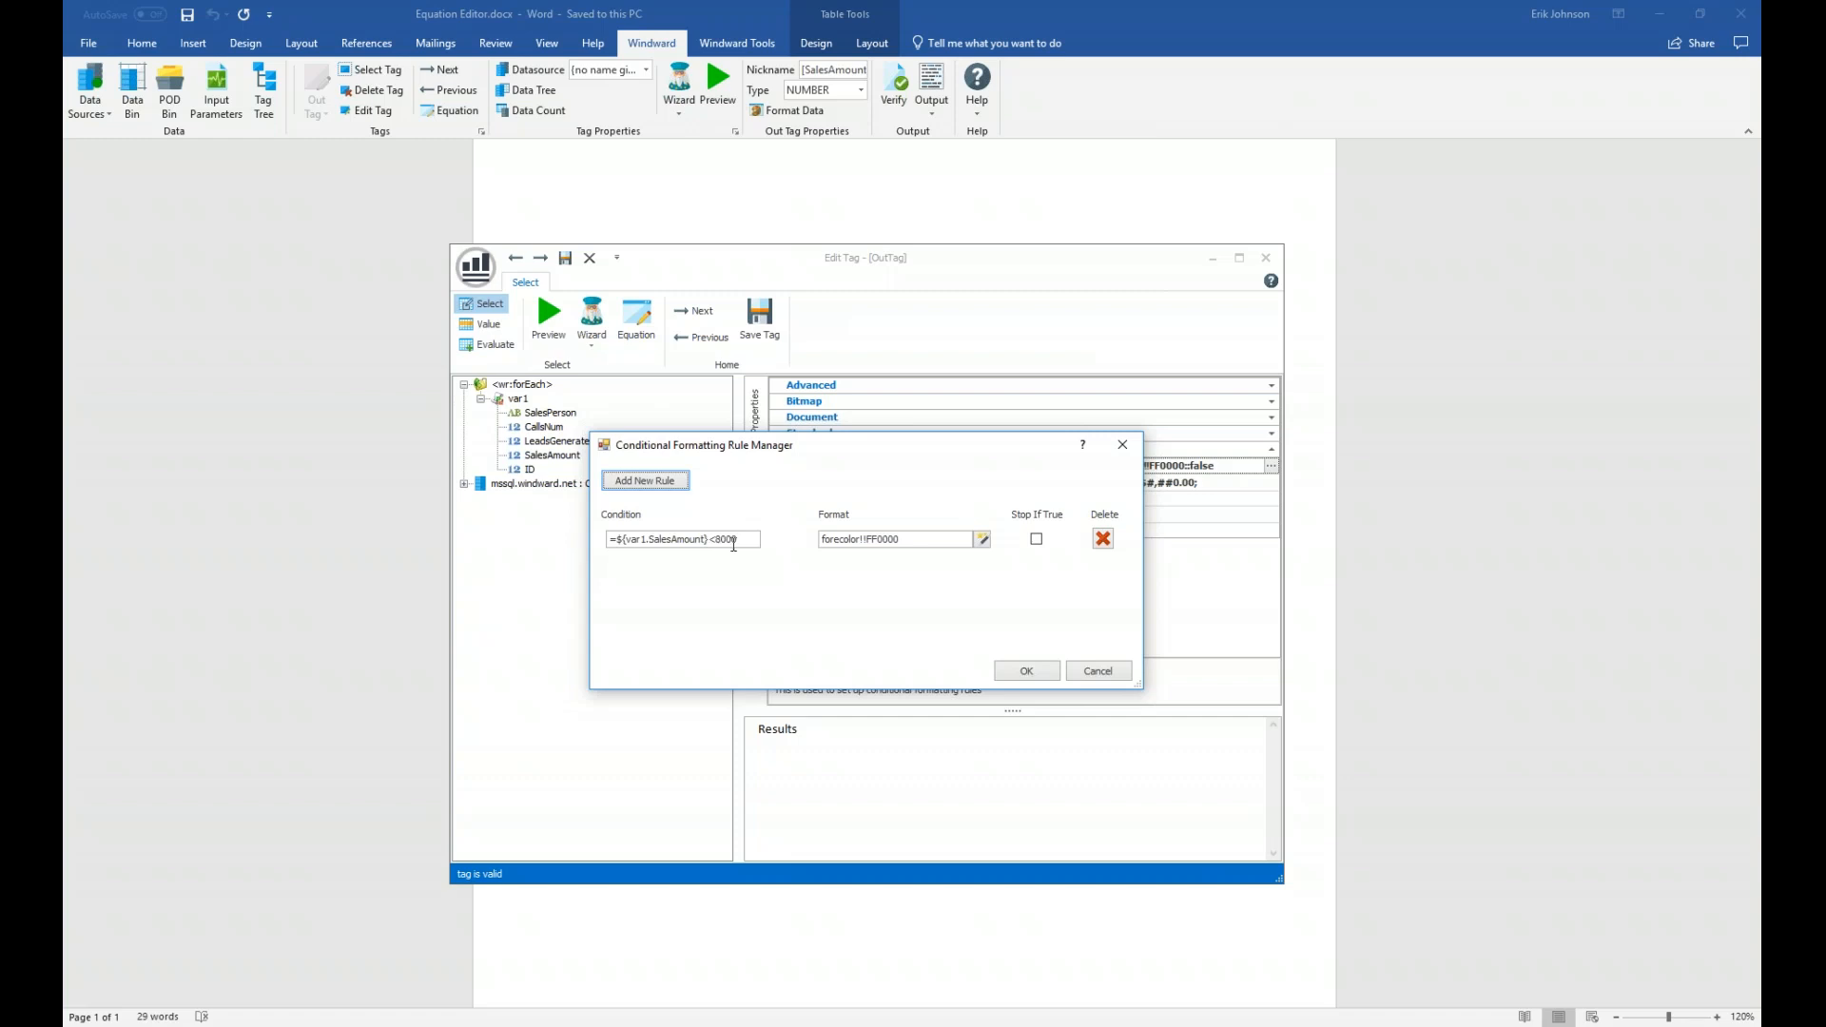
# - Examine the text and cell format options of the SalesAmount < 8000 rule, then accept them
pyautogui.click(896, 545)
pyautogui.click(983, 540)
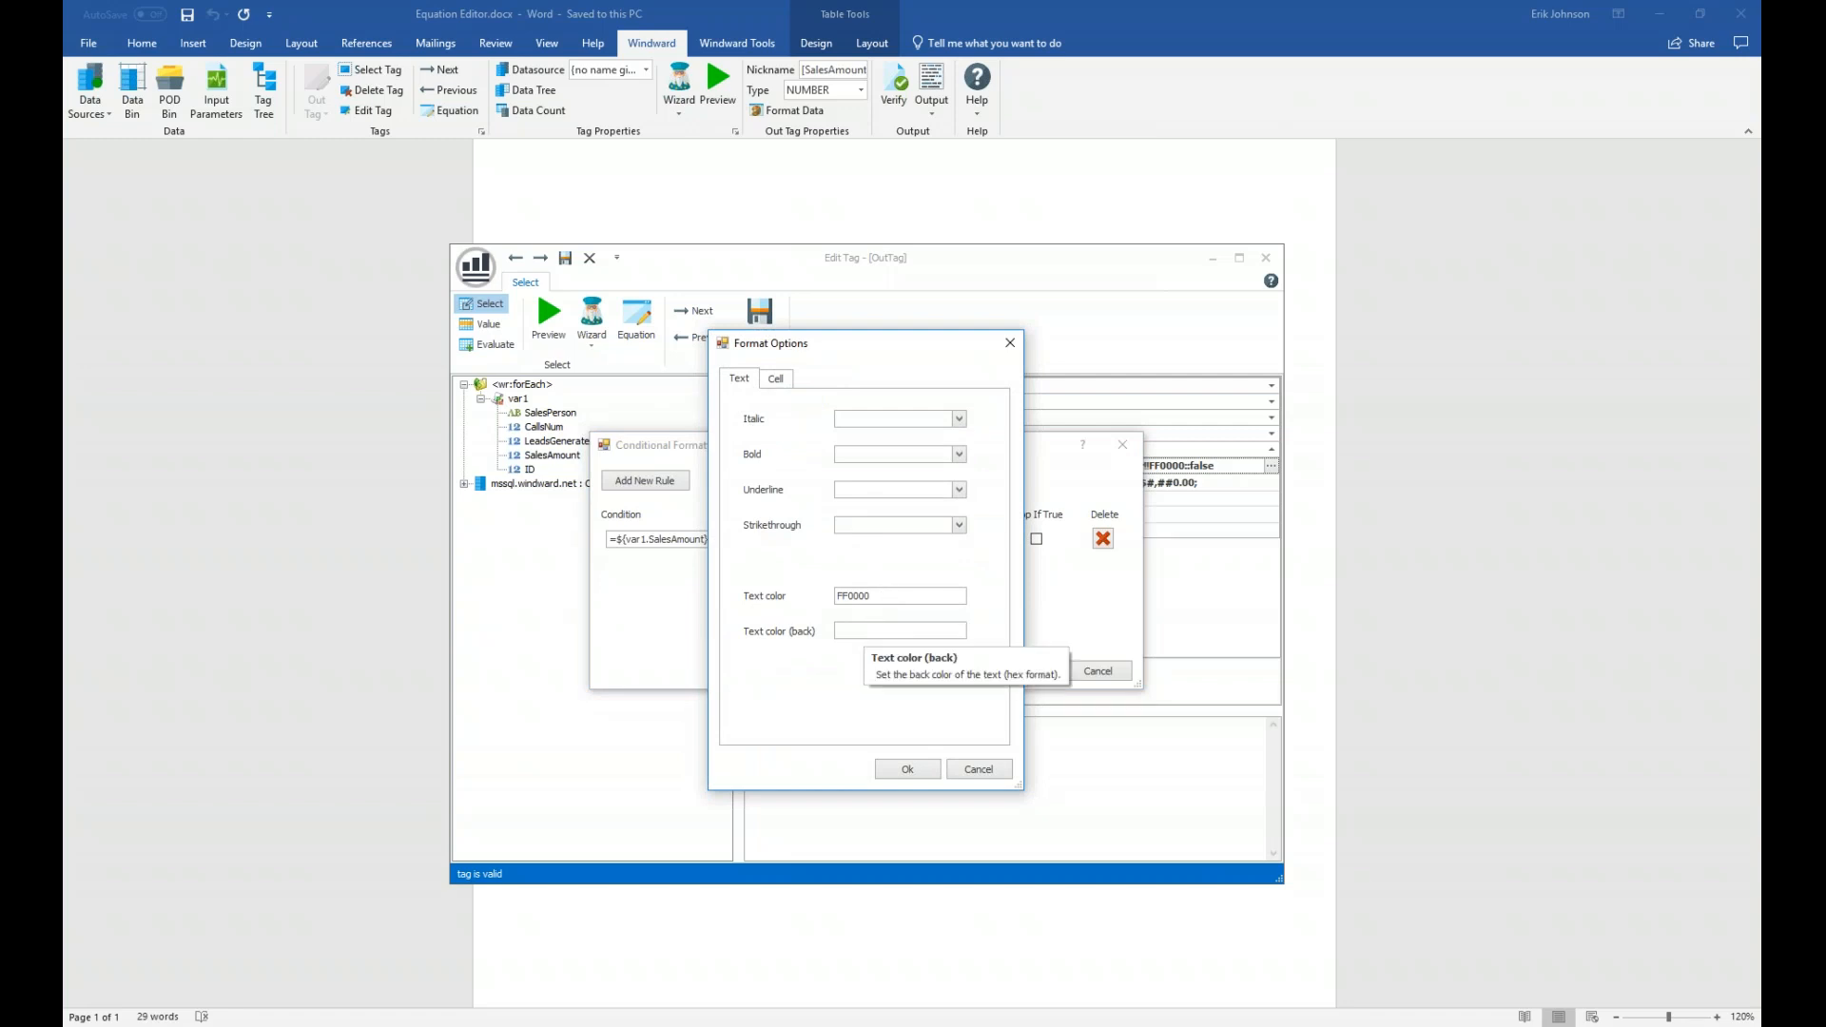
pyautogui.click(782, 377)
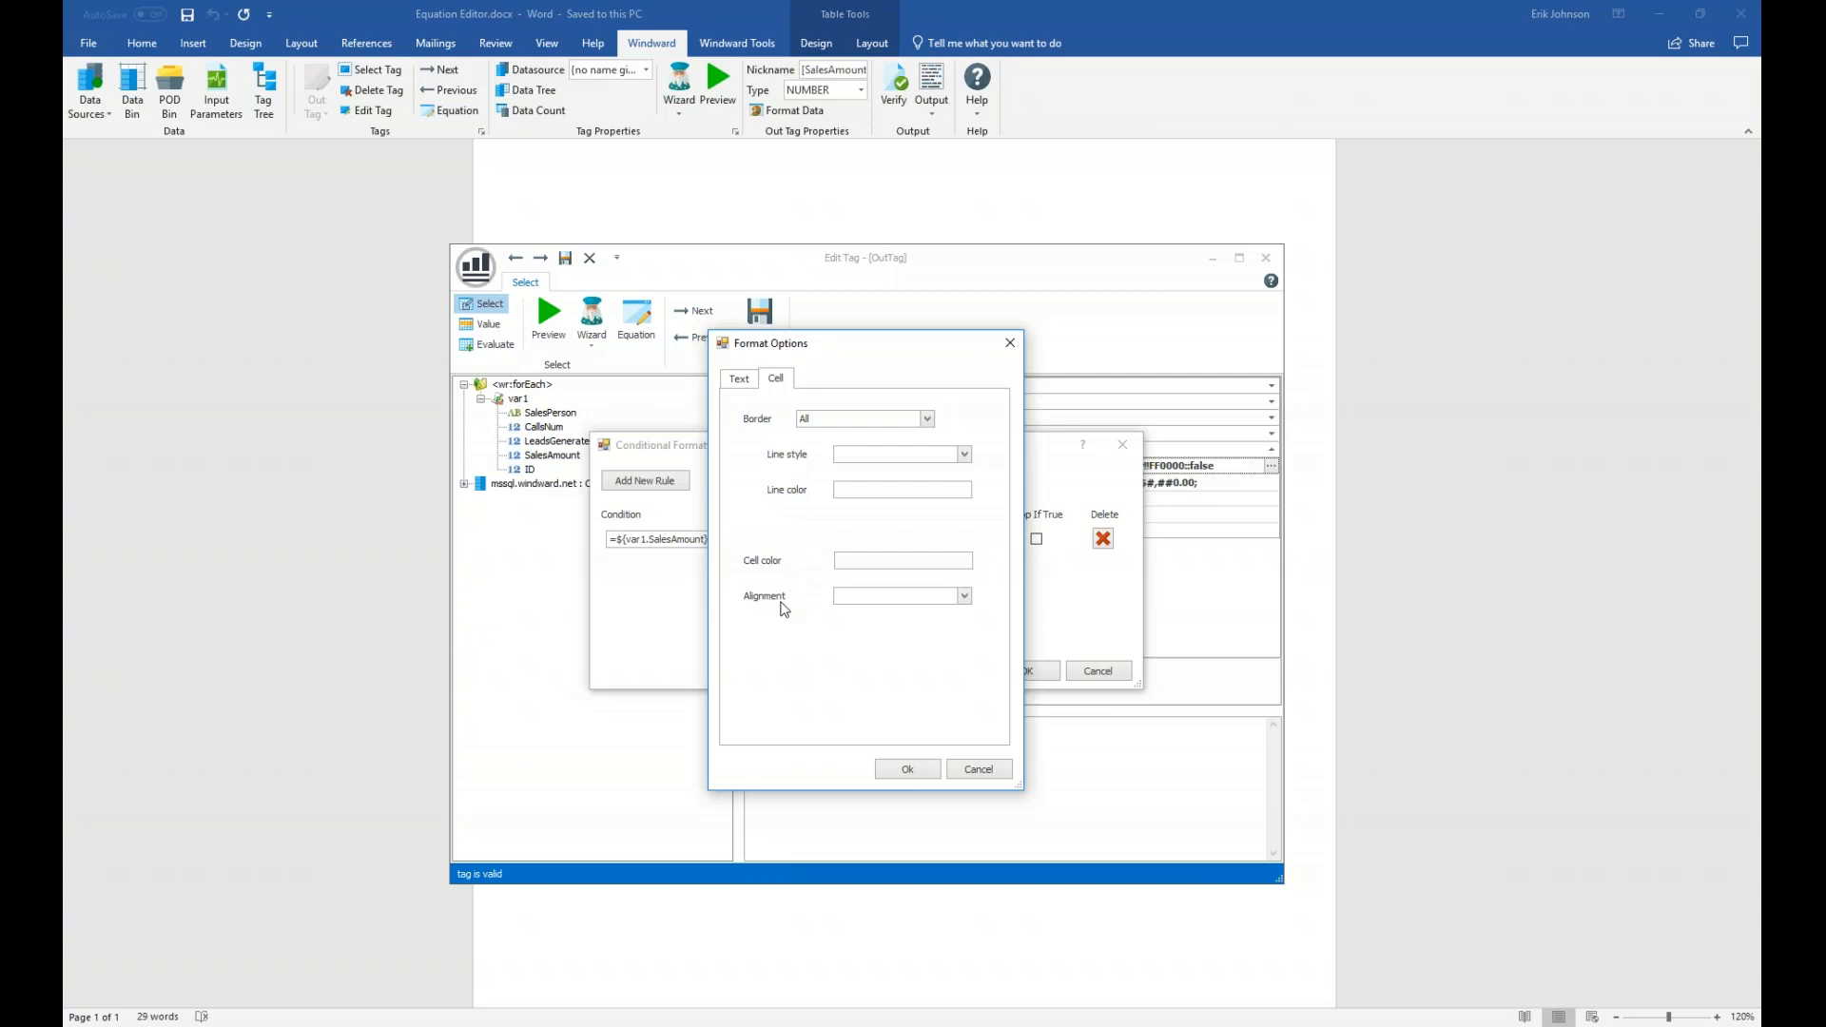
pyautogui.click(738, 380)
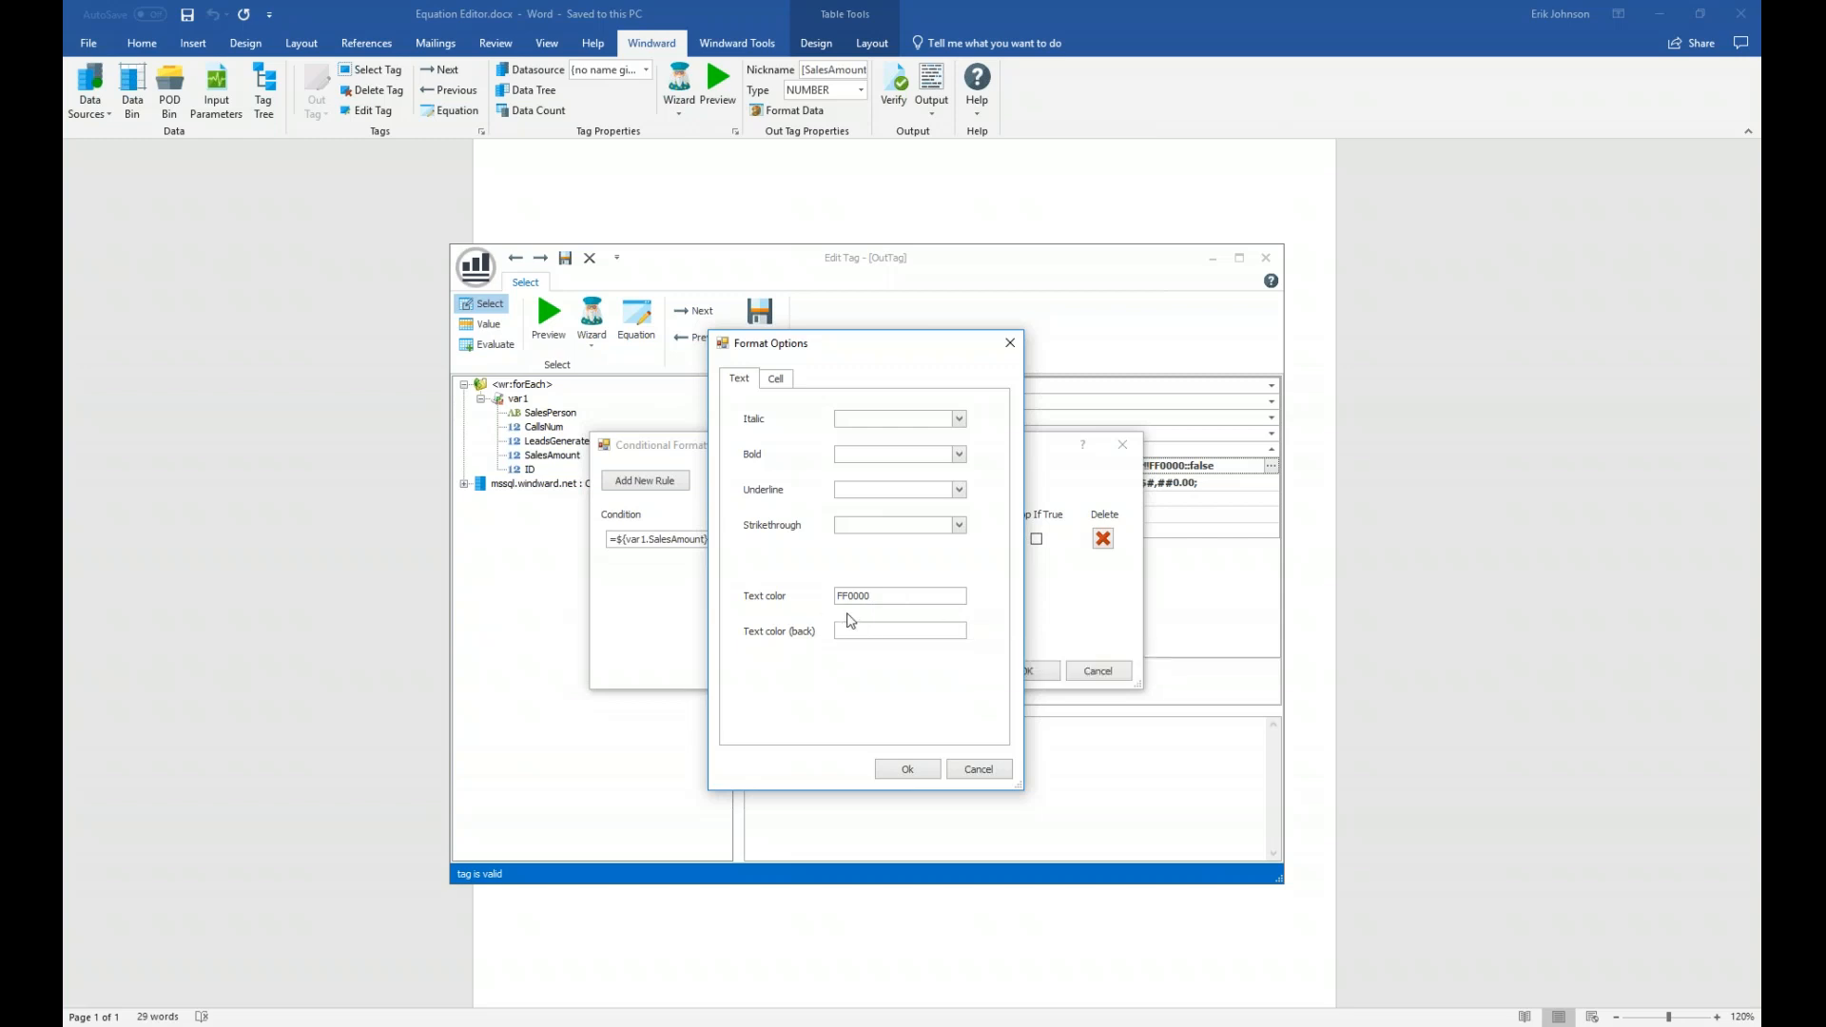
pyautogui.click(922, 768)
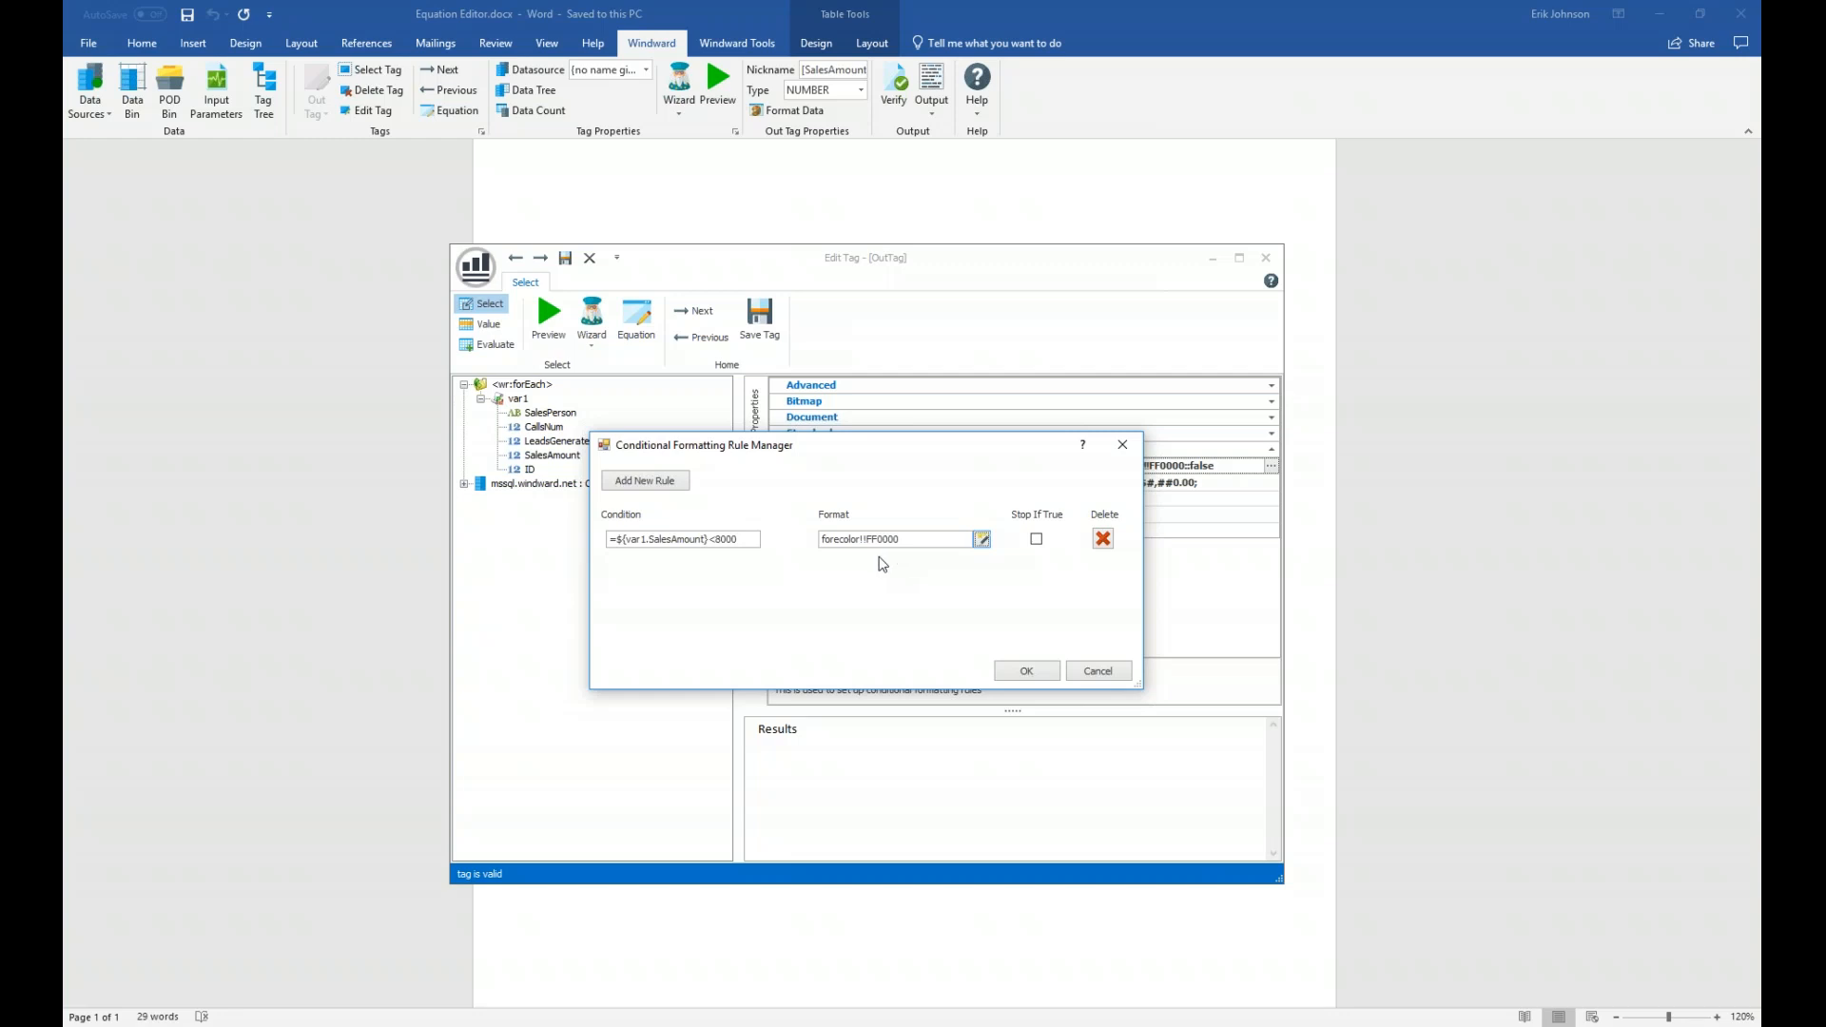
# - Add a blank conditional formatting rule and delete it again, then accept the rules and save the SalesAmount tag
pyautogui.click(667, 483)
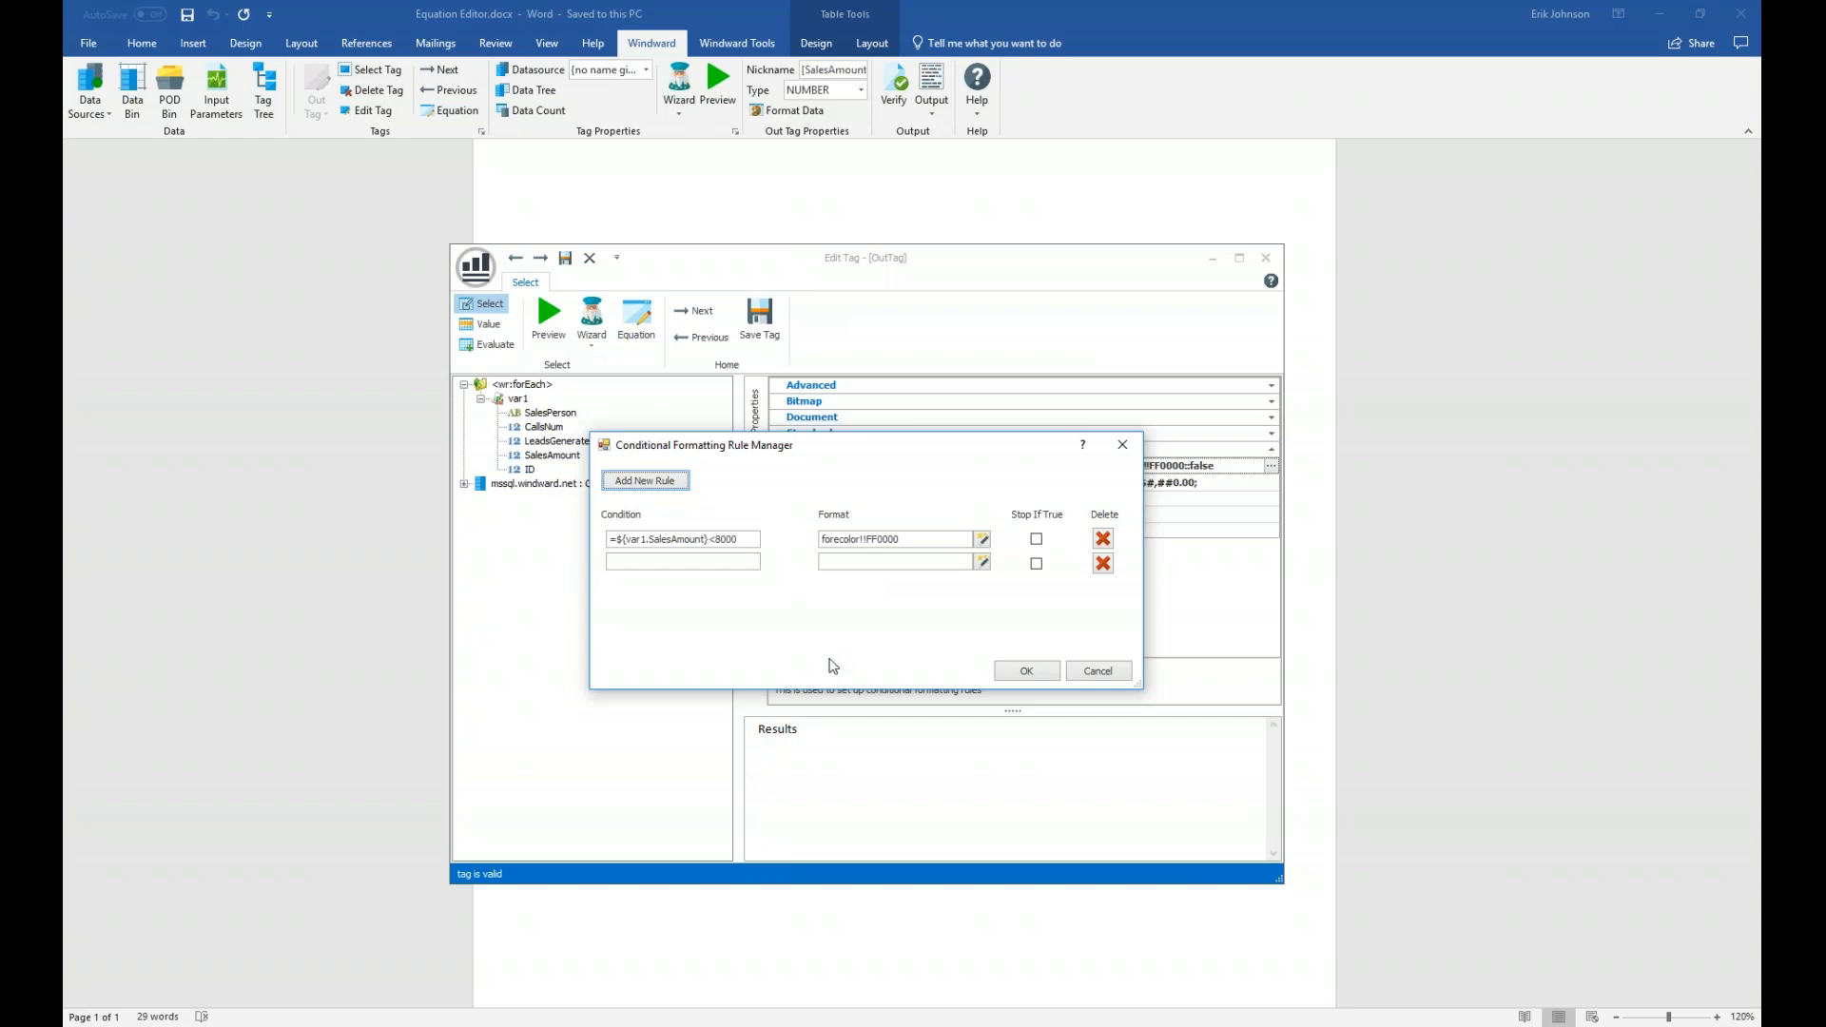
pyautogui.click(1103, 565)
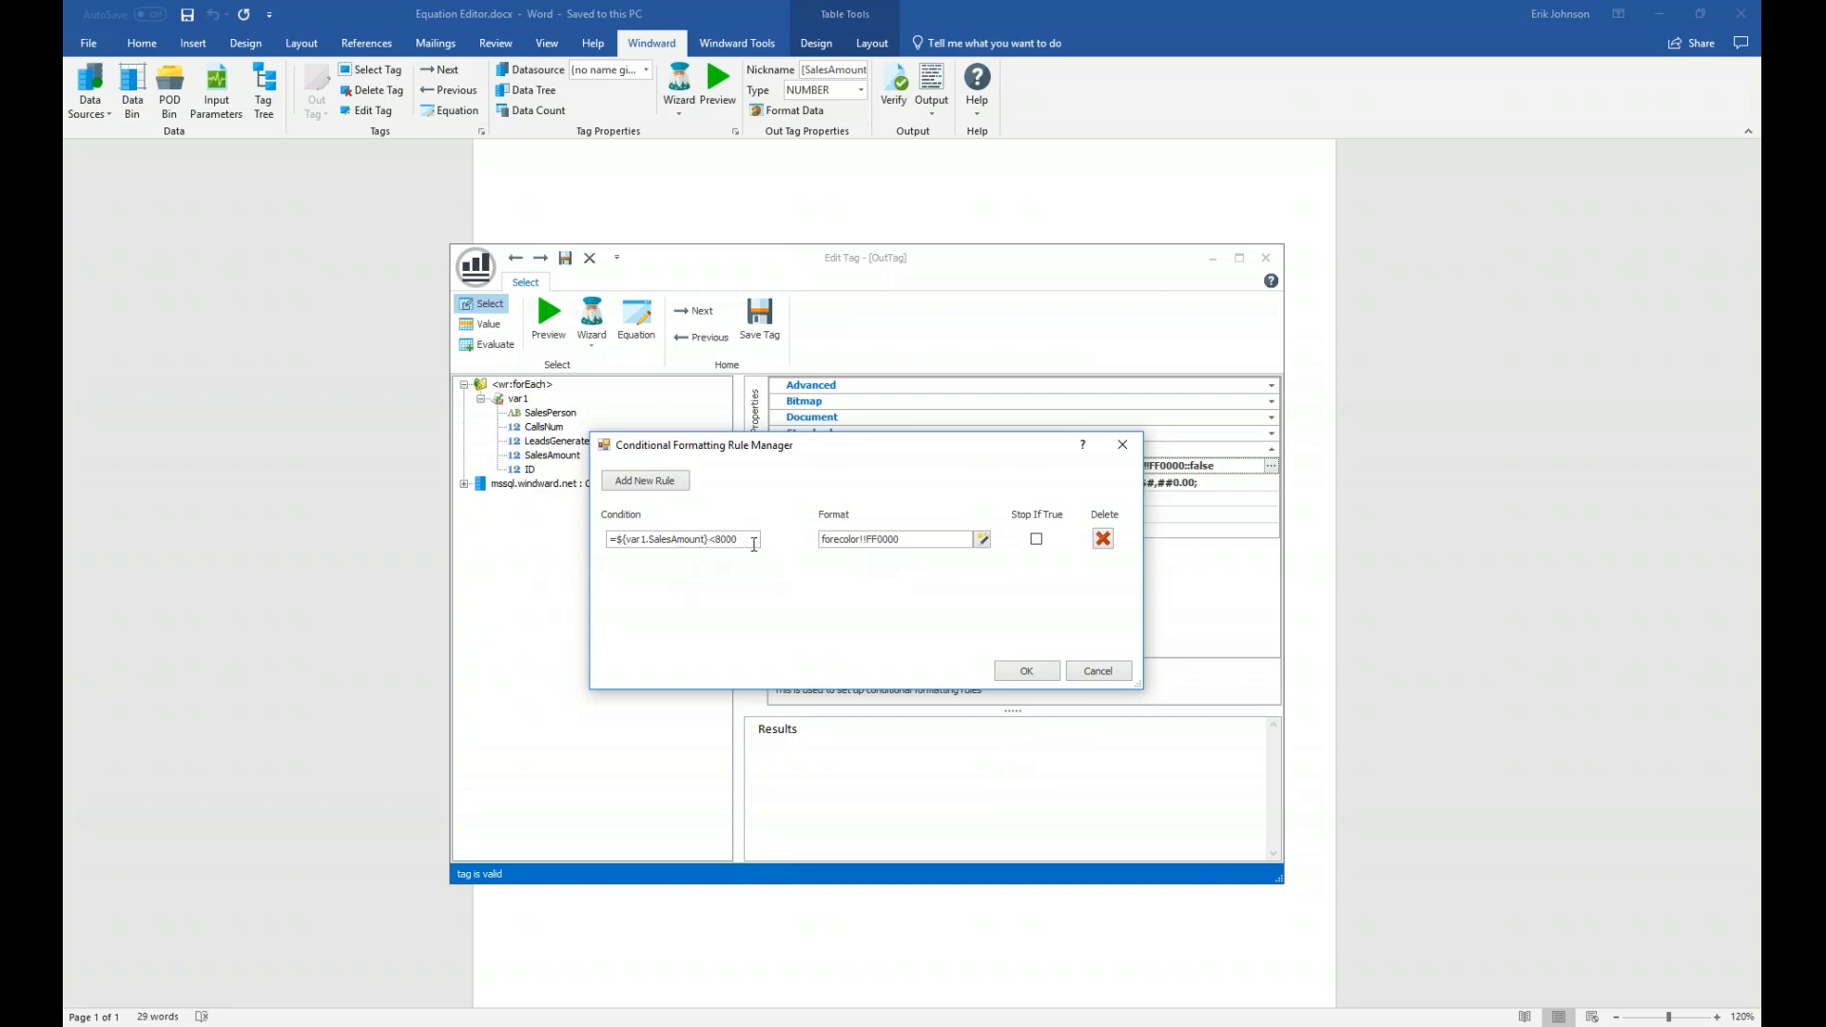
pyautogui.click(1029, 671)
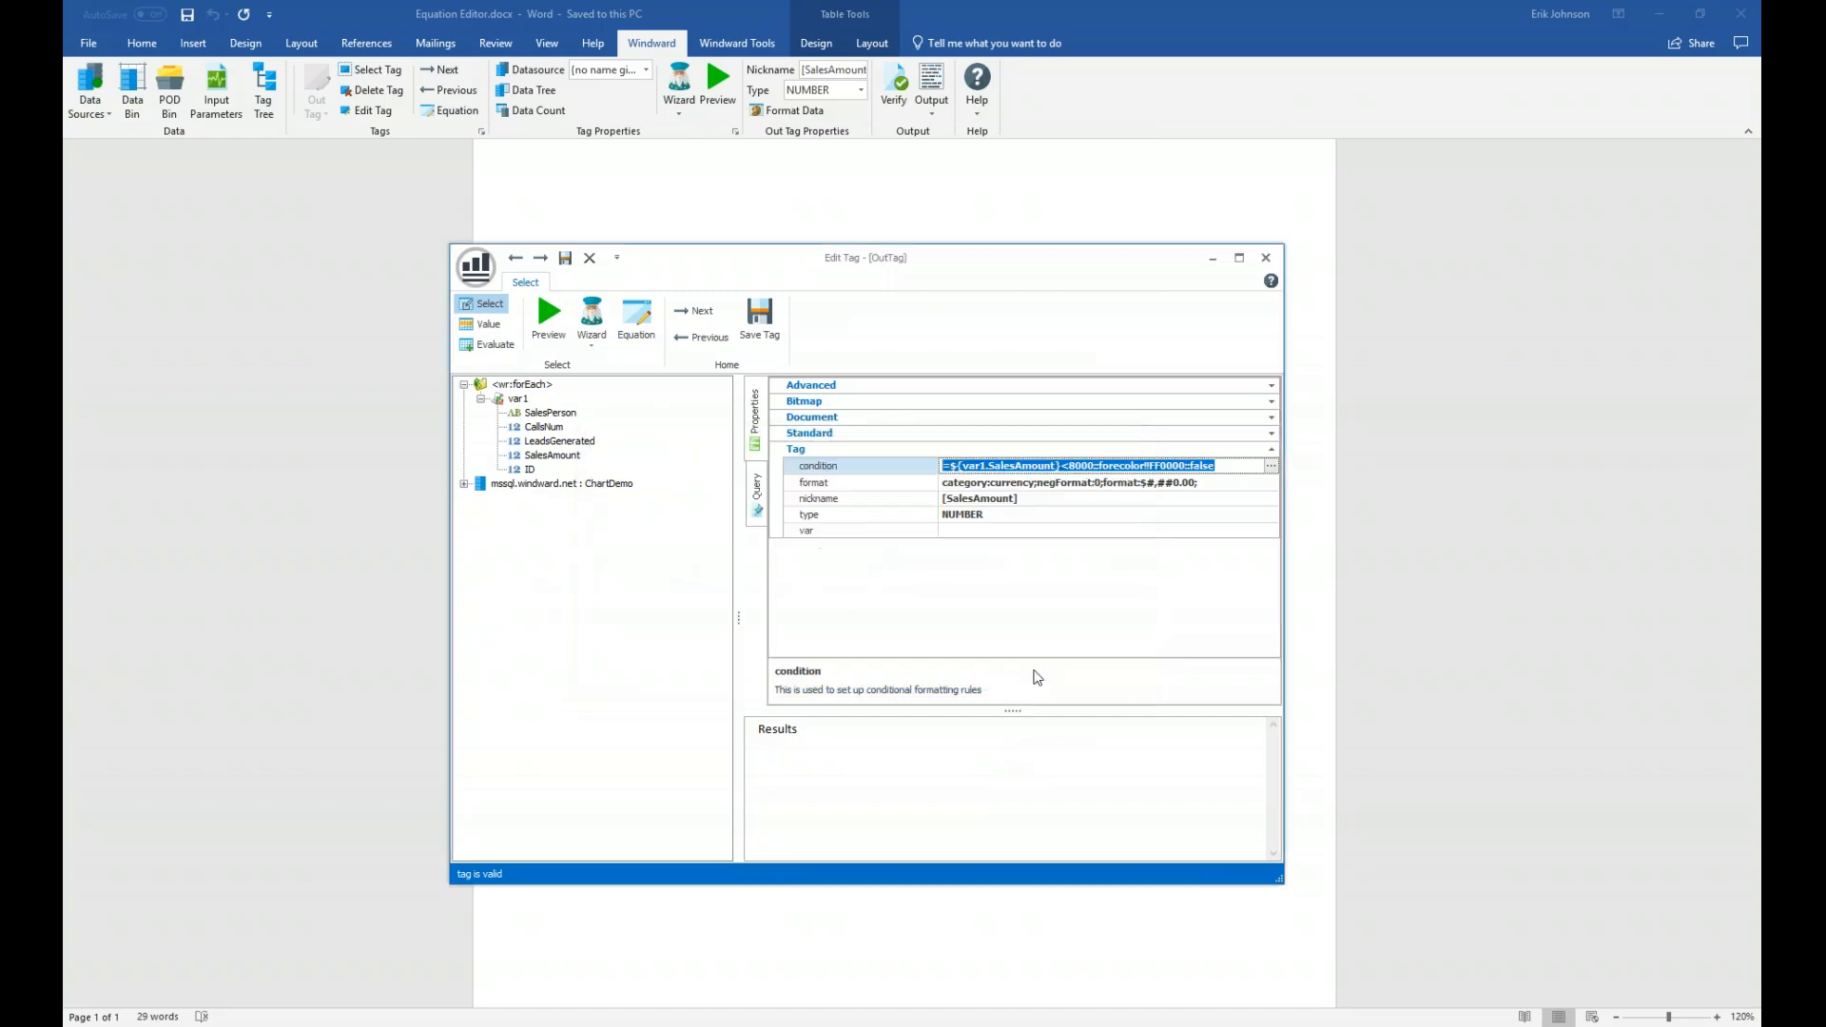
pyautogui.click(759, 318)
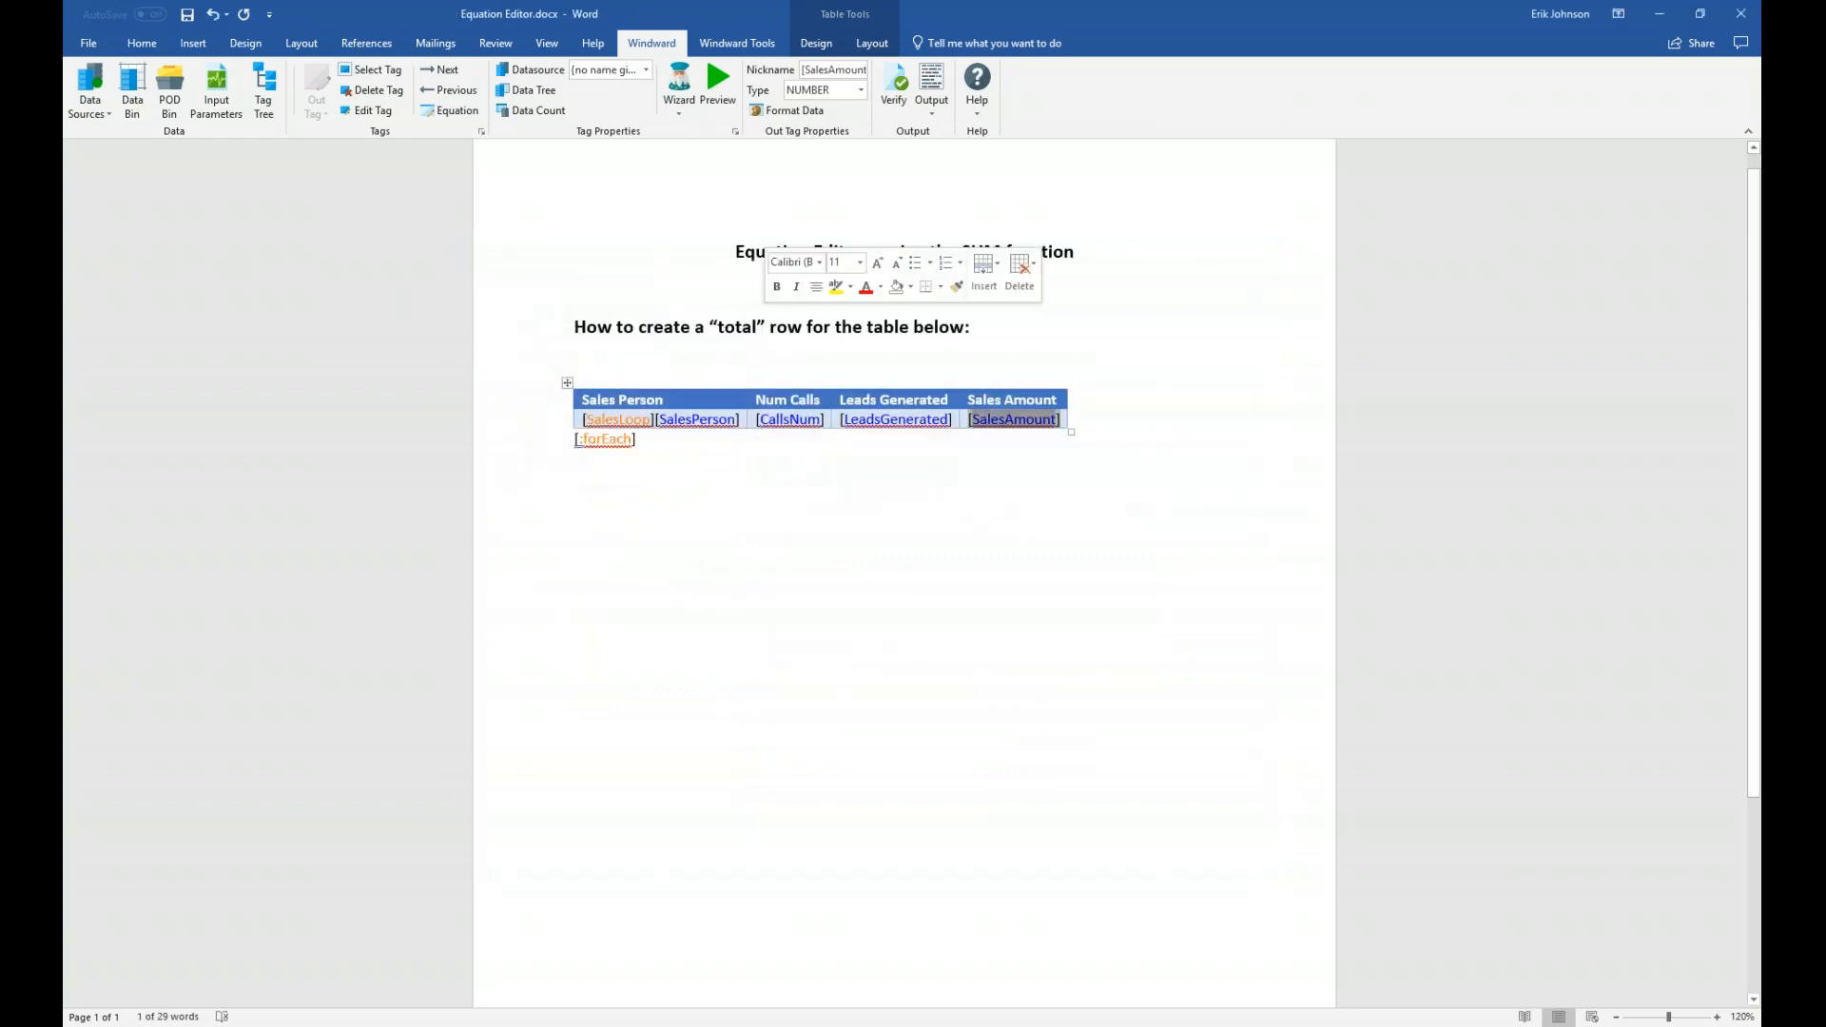
# - Generate the report, saving the template first, and show it side by side with the template with formatting marks hidden
pyautogui.click(932, 81)
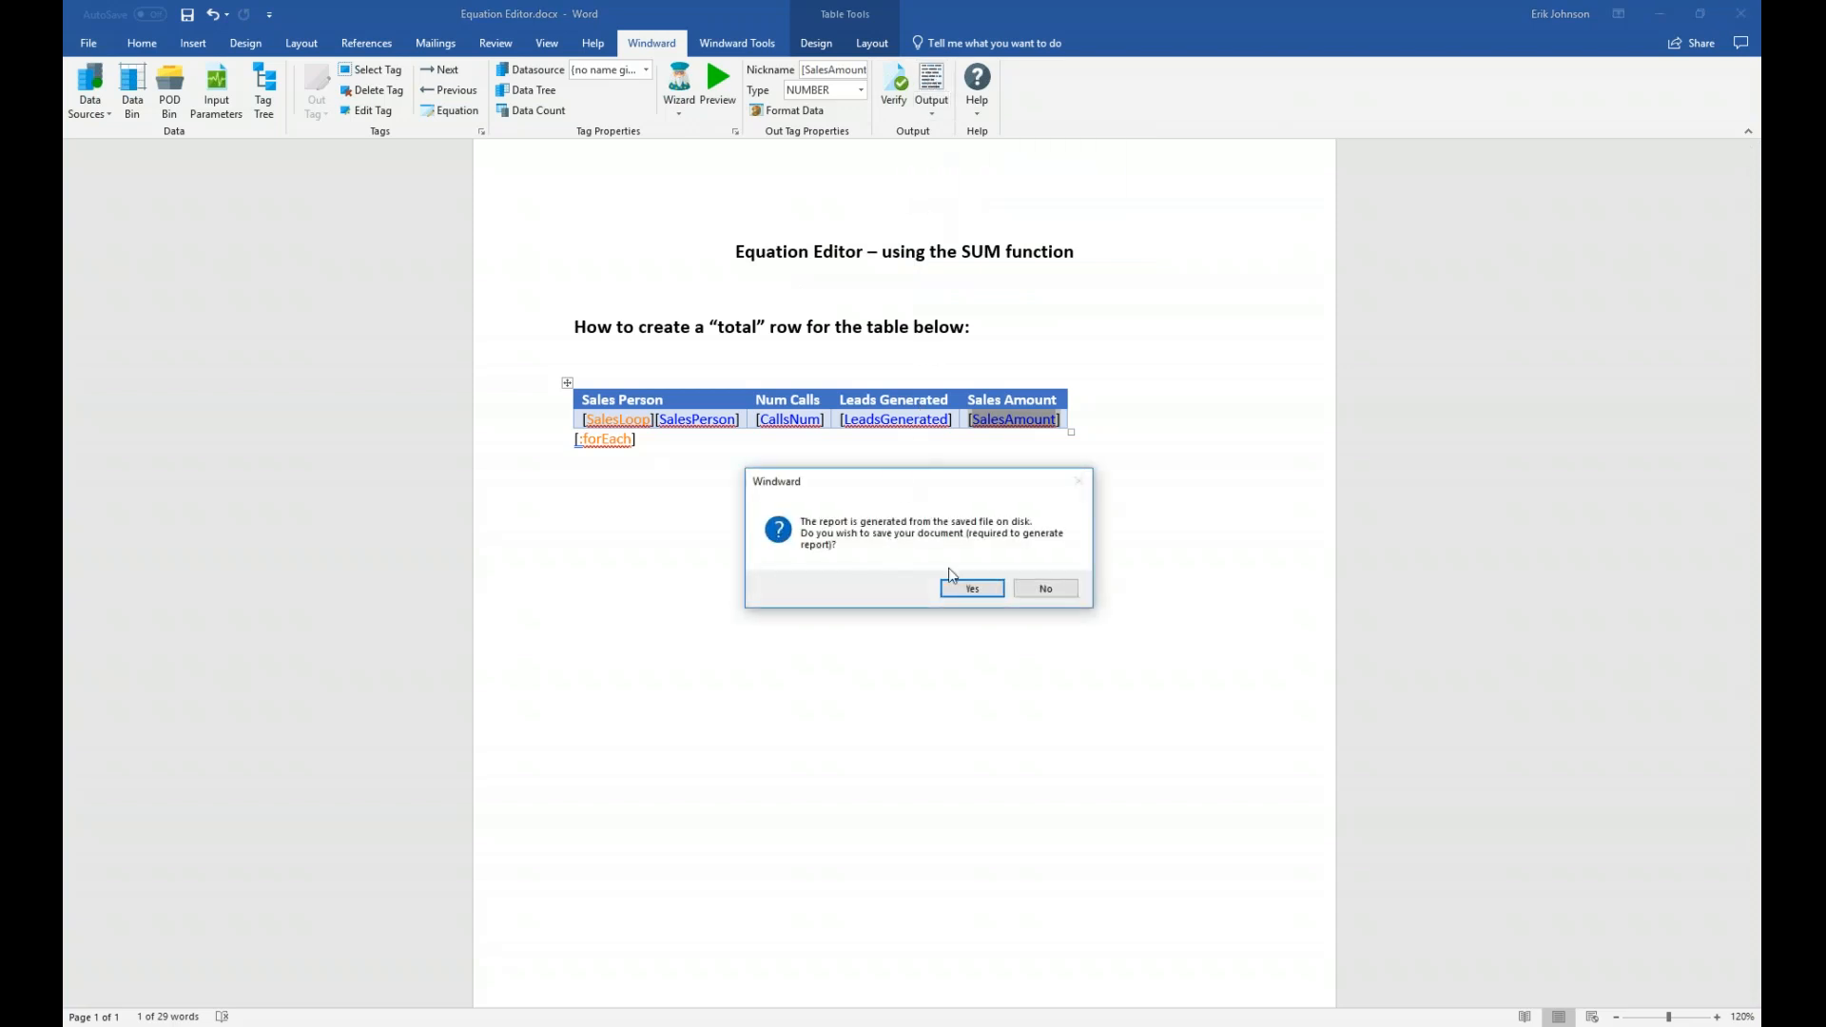
pyautogui.click(972, 589)
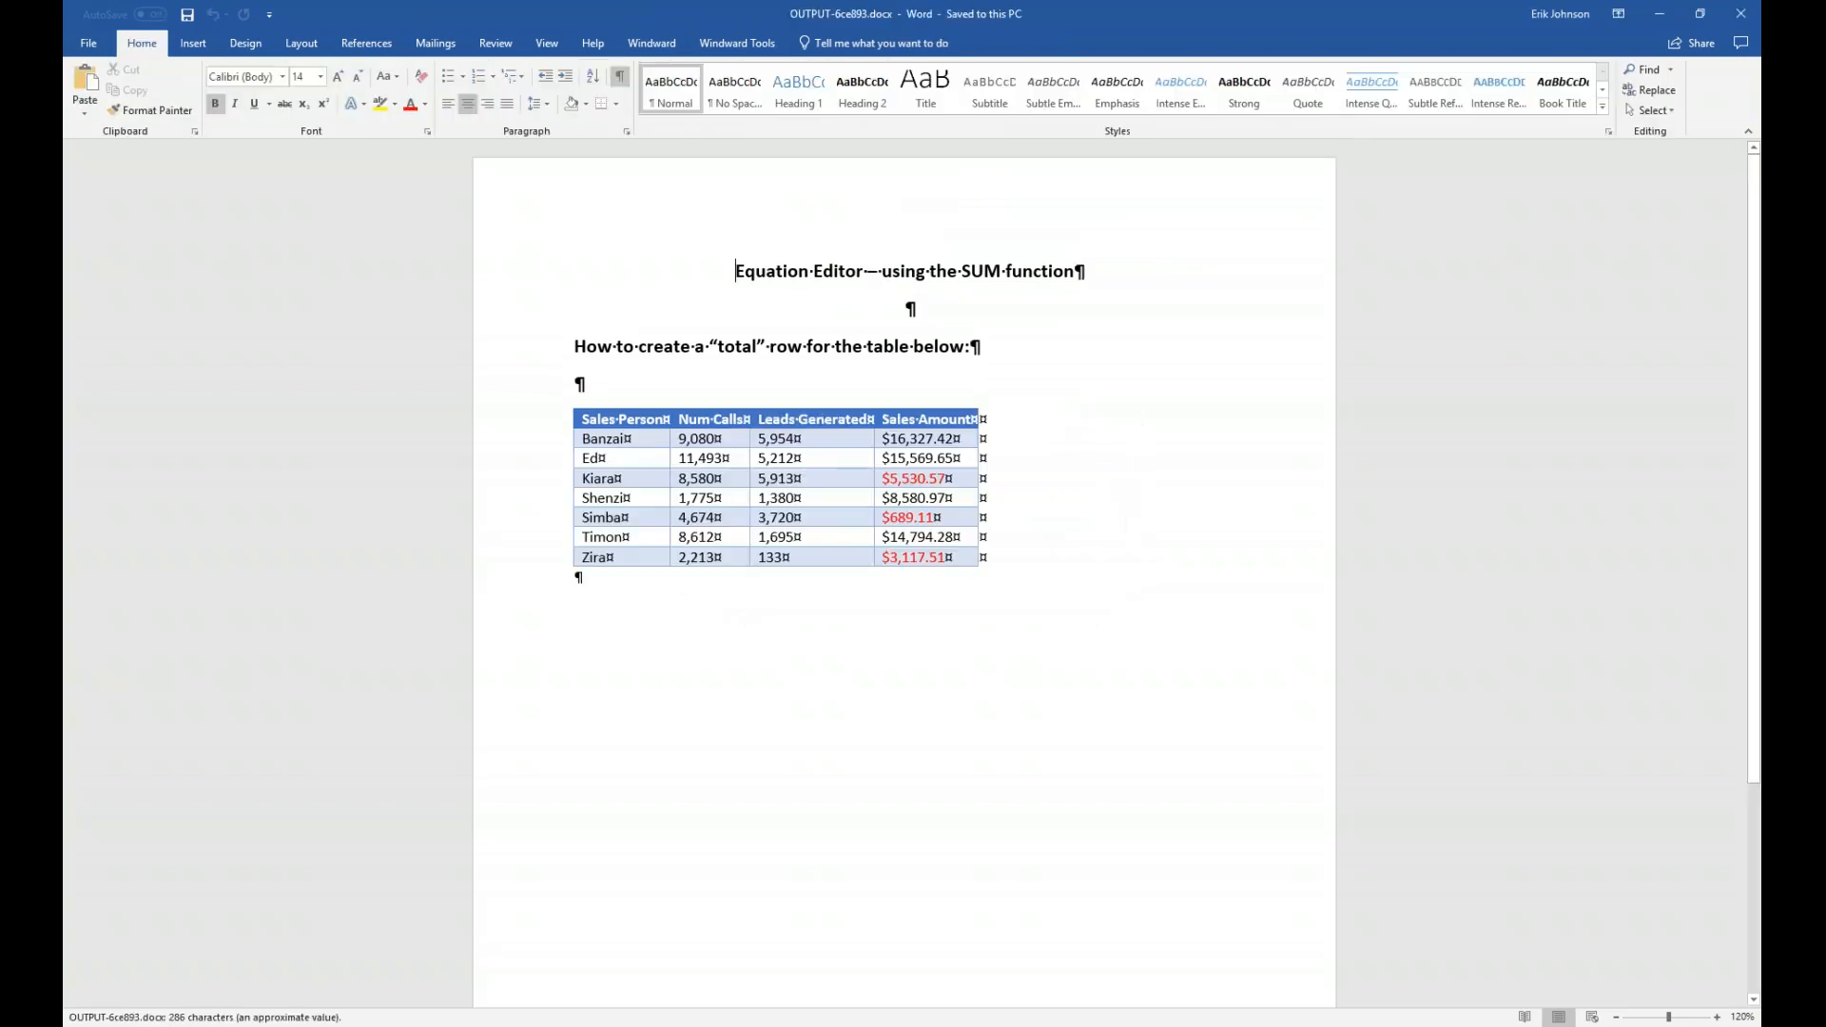
pyautogui.press('super+Right')
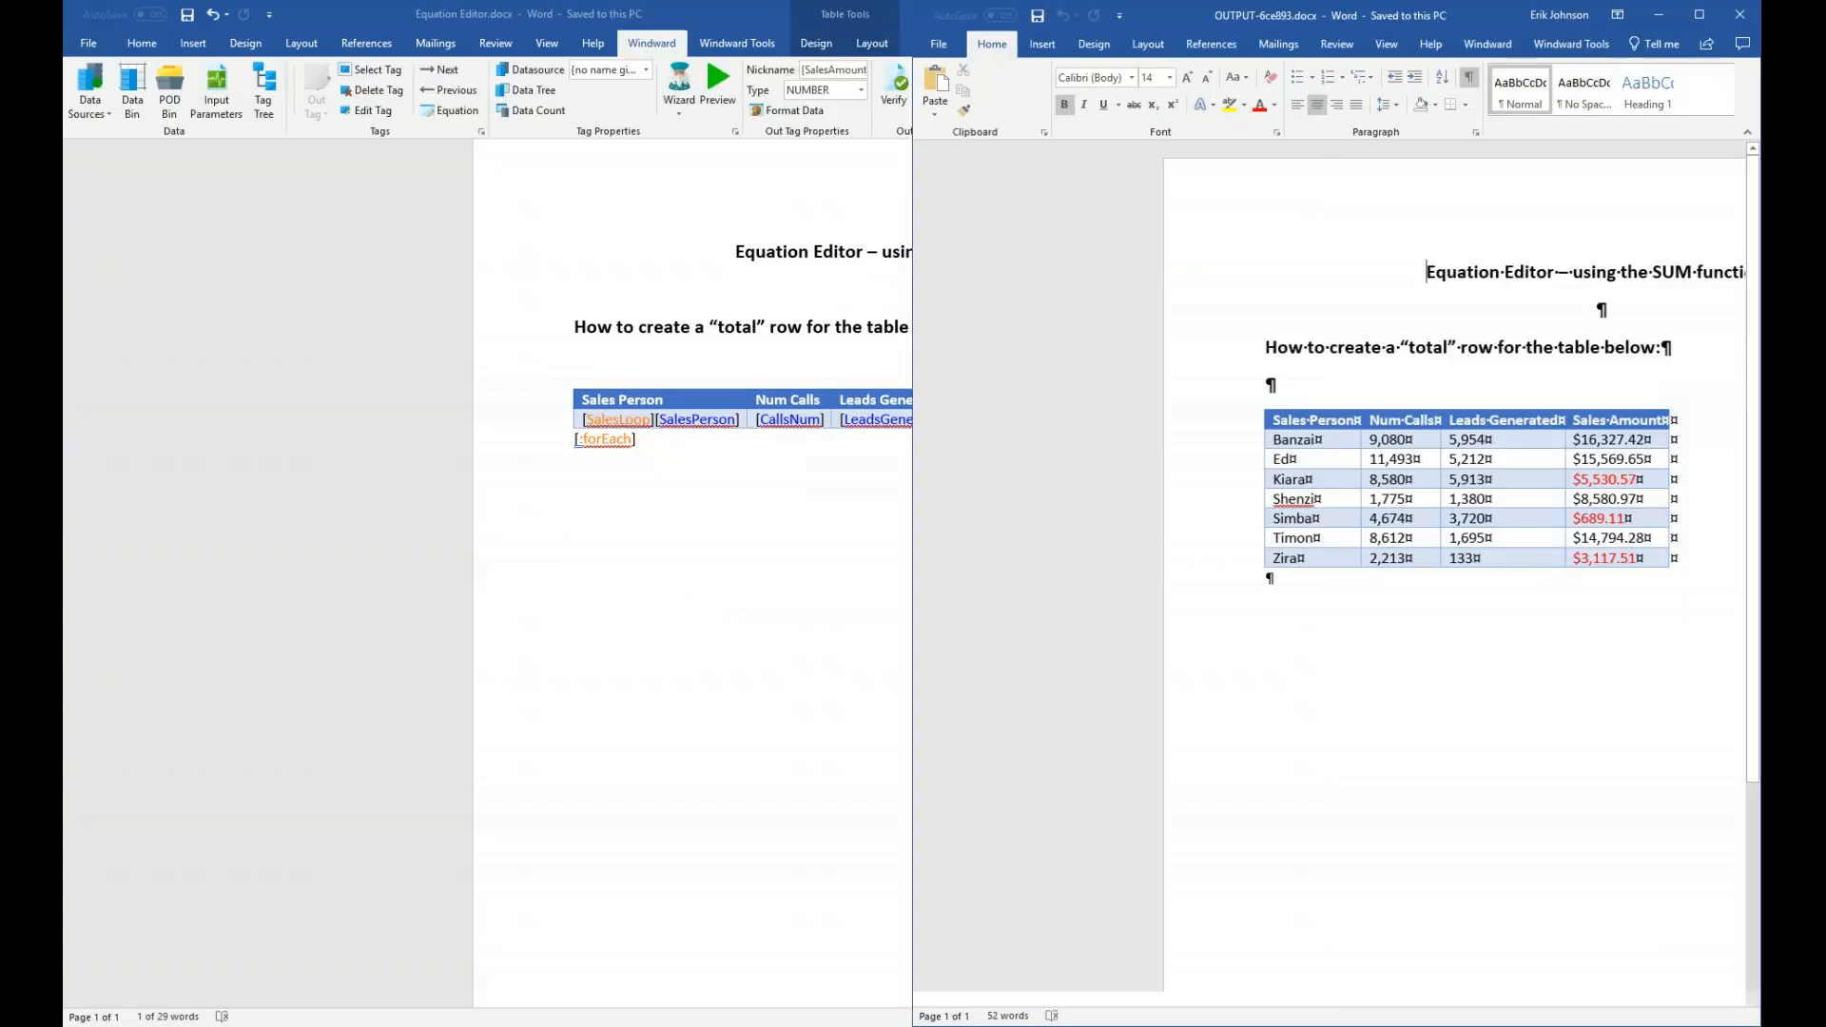
pyautogui.press('Return')
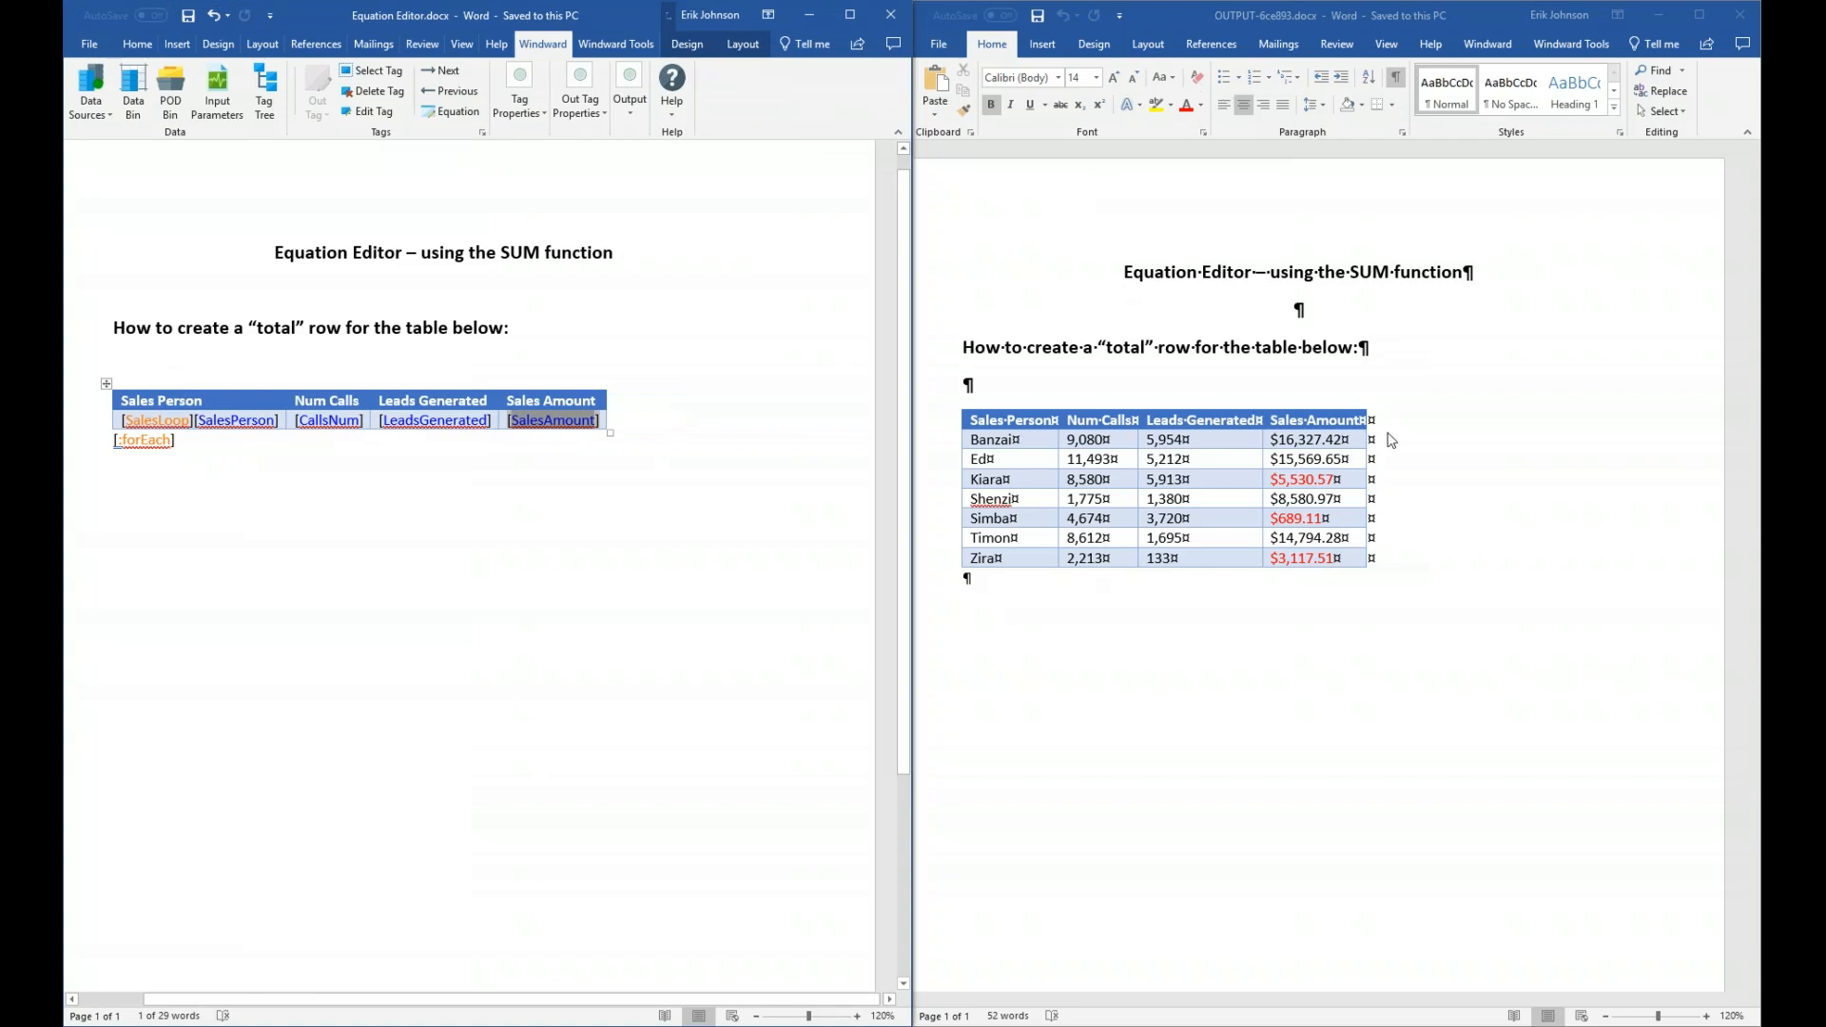
pyautogui.click(1388, 95)
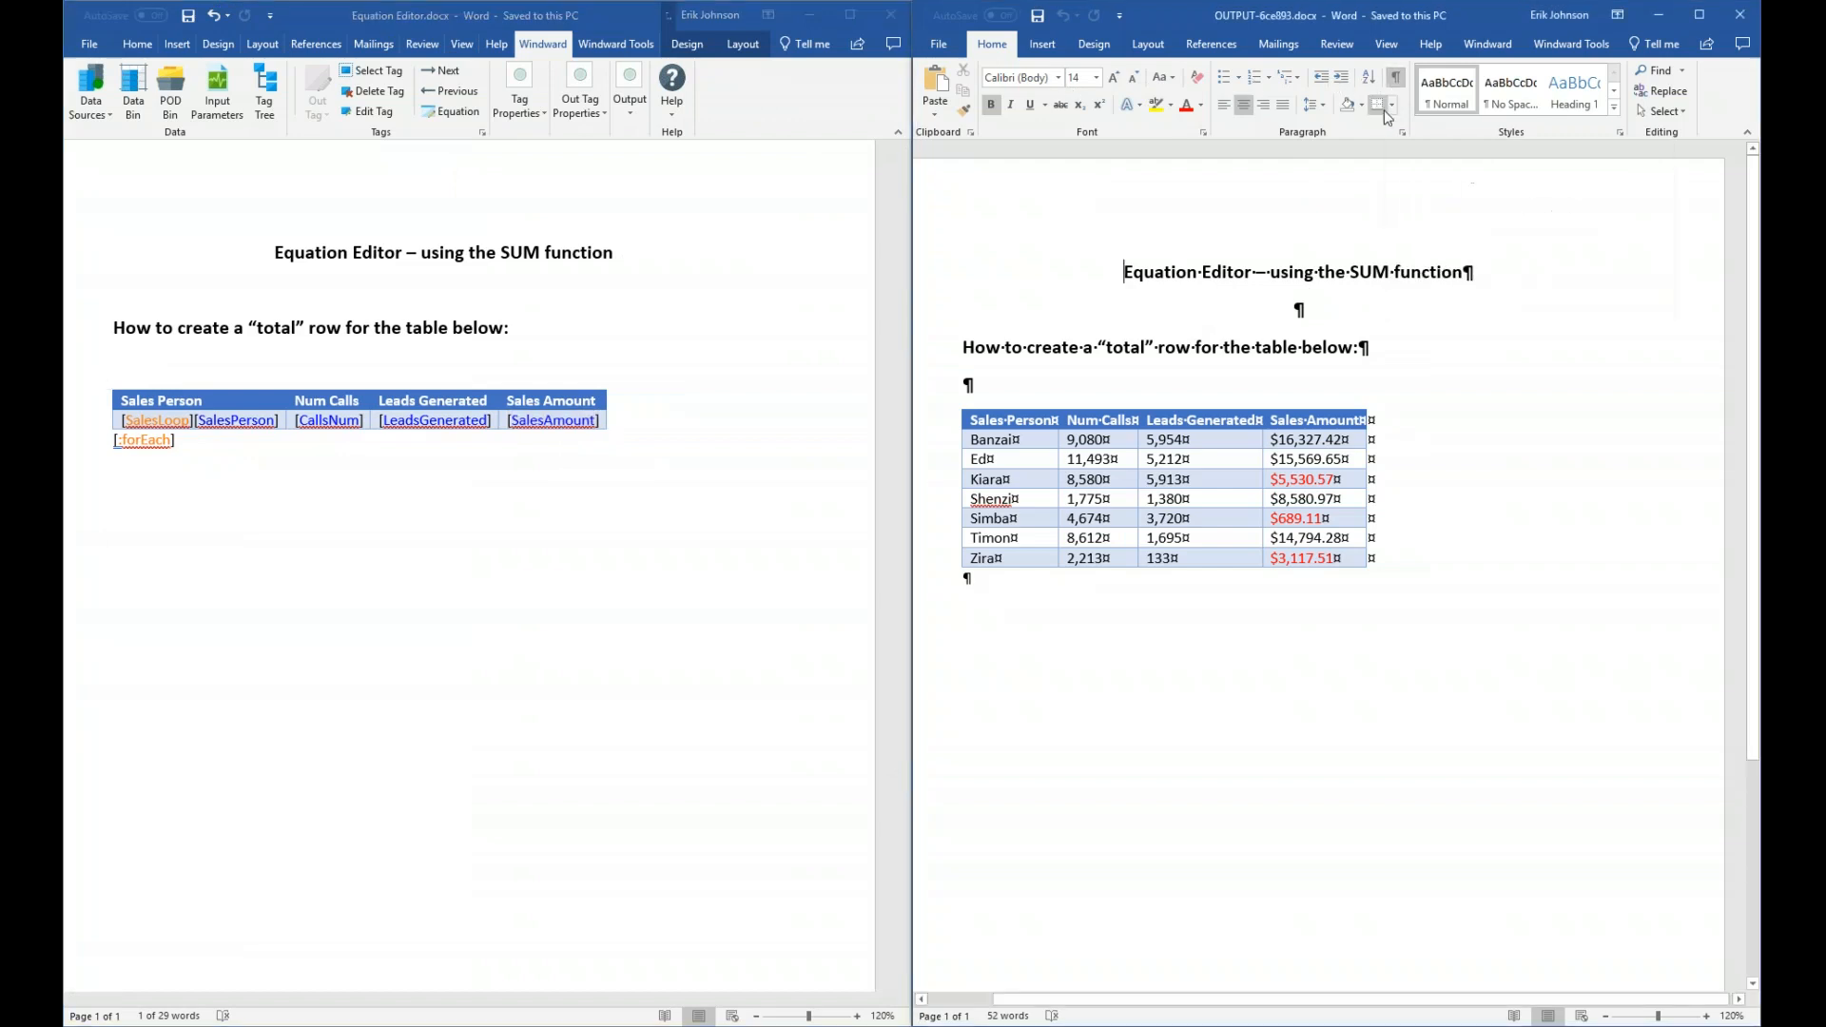
pyautogui.click(1395, 76)
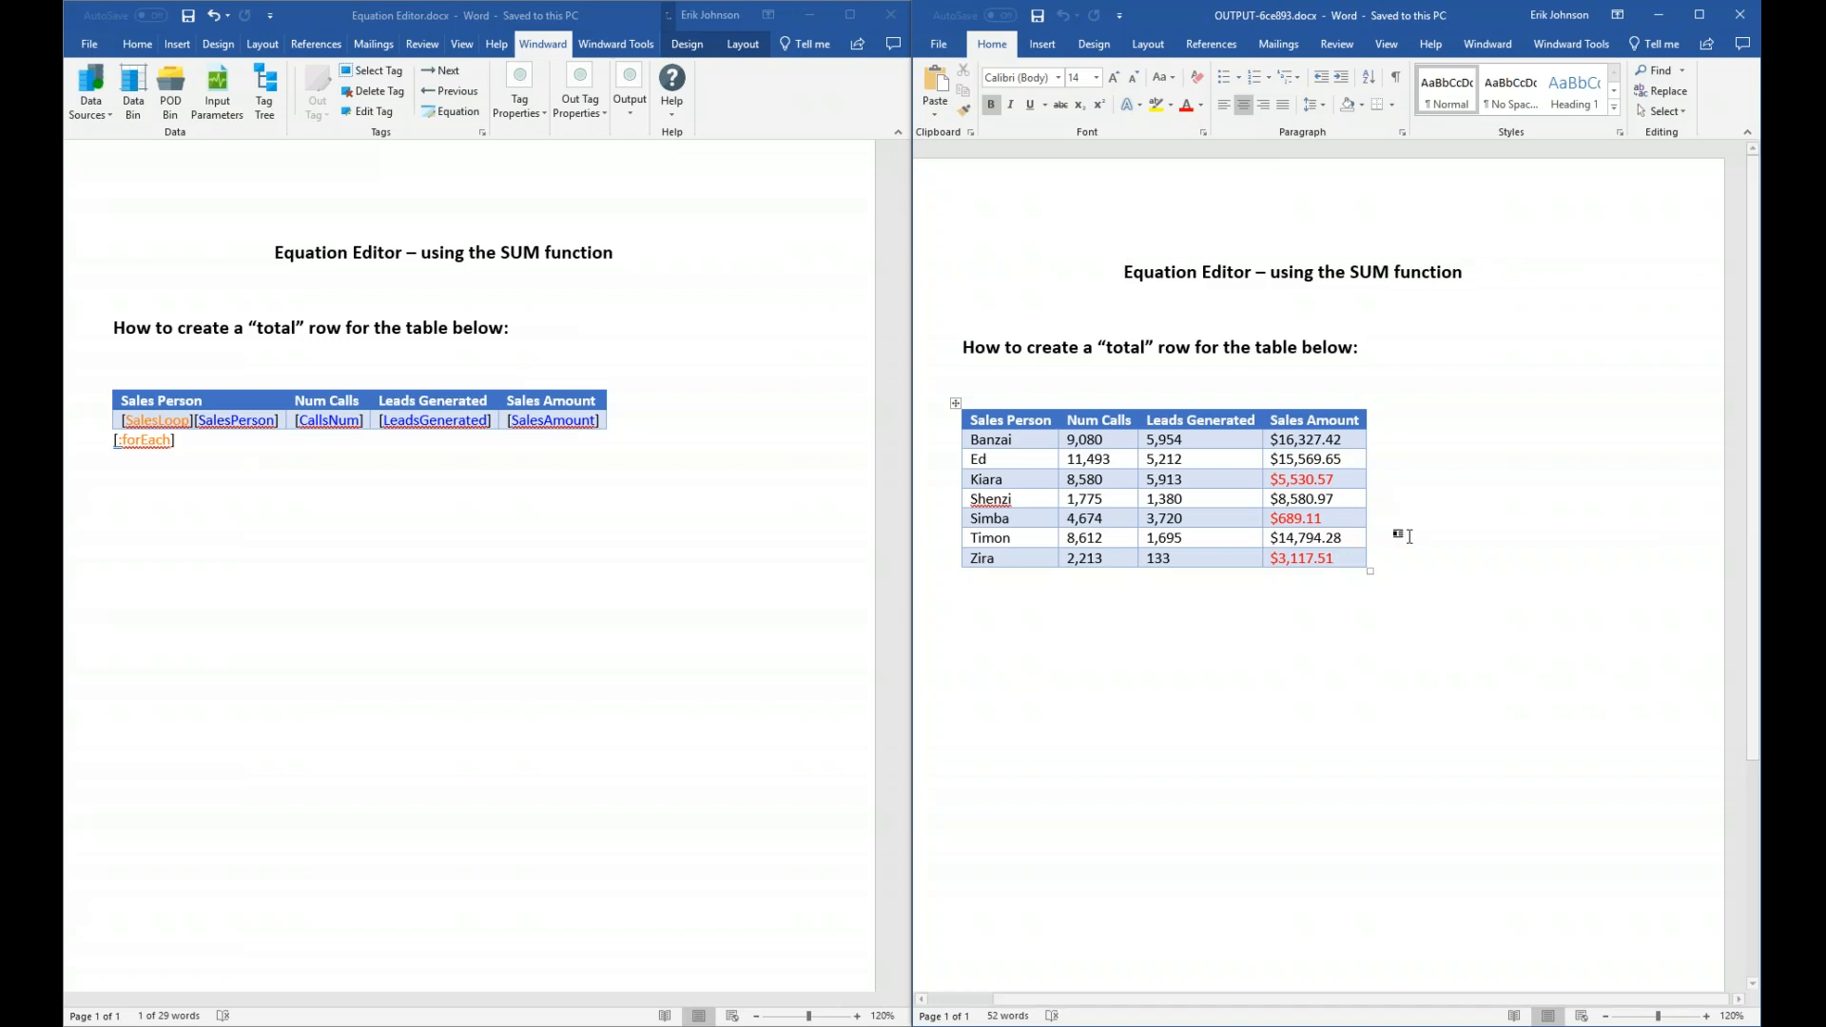
# - Close the generated report and, in the maximized template, delete the closing forEach tag below the sales table
pyautogui.click(1739, 14)
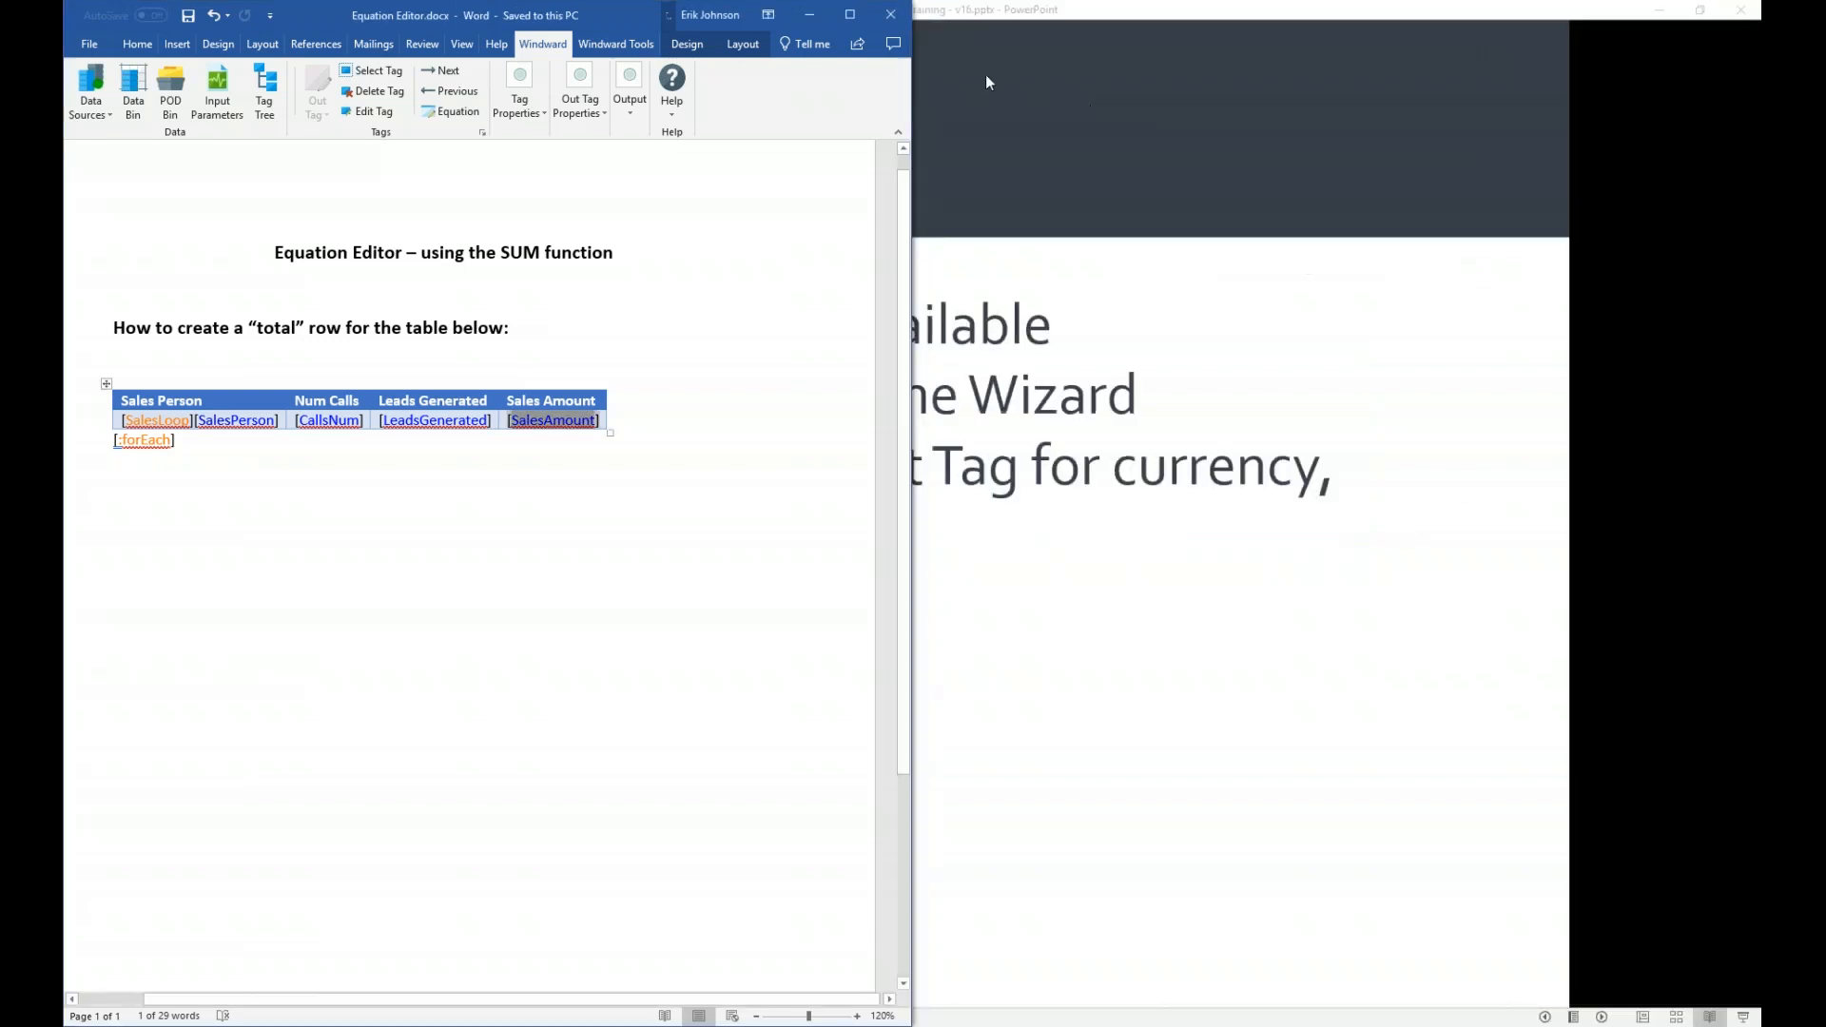
pyautogui.click(851, 14)
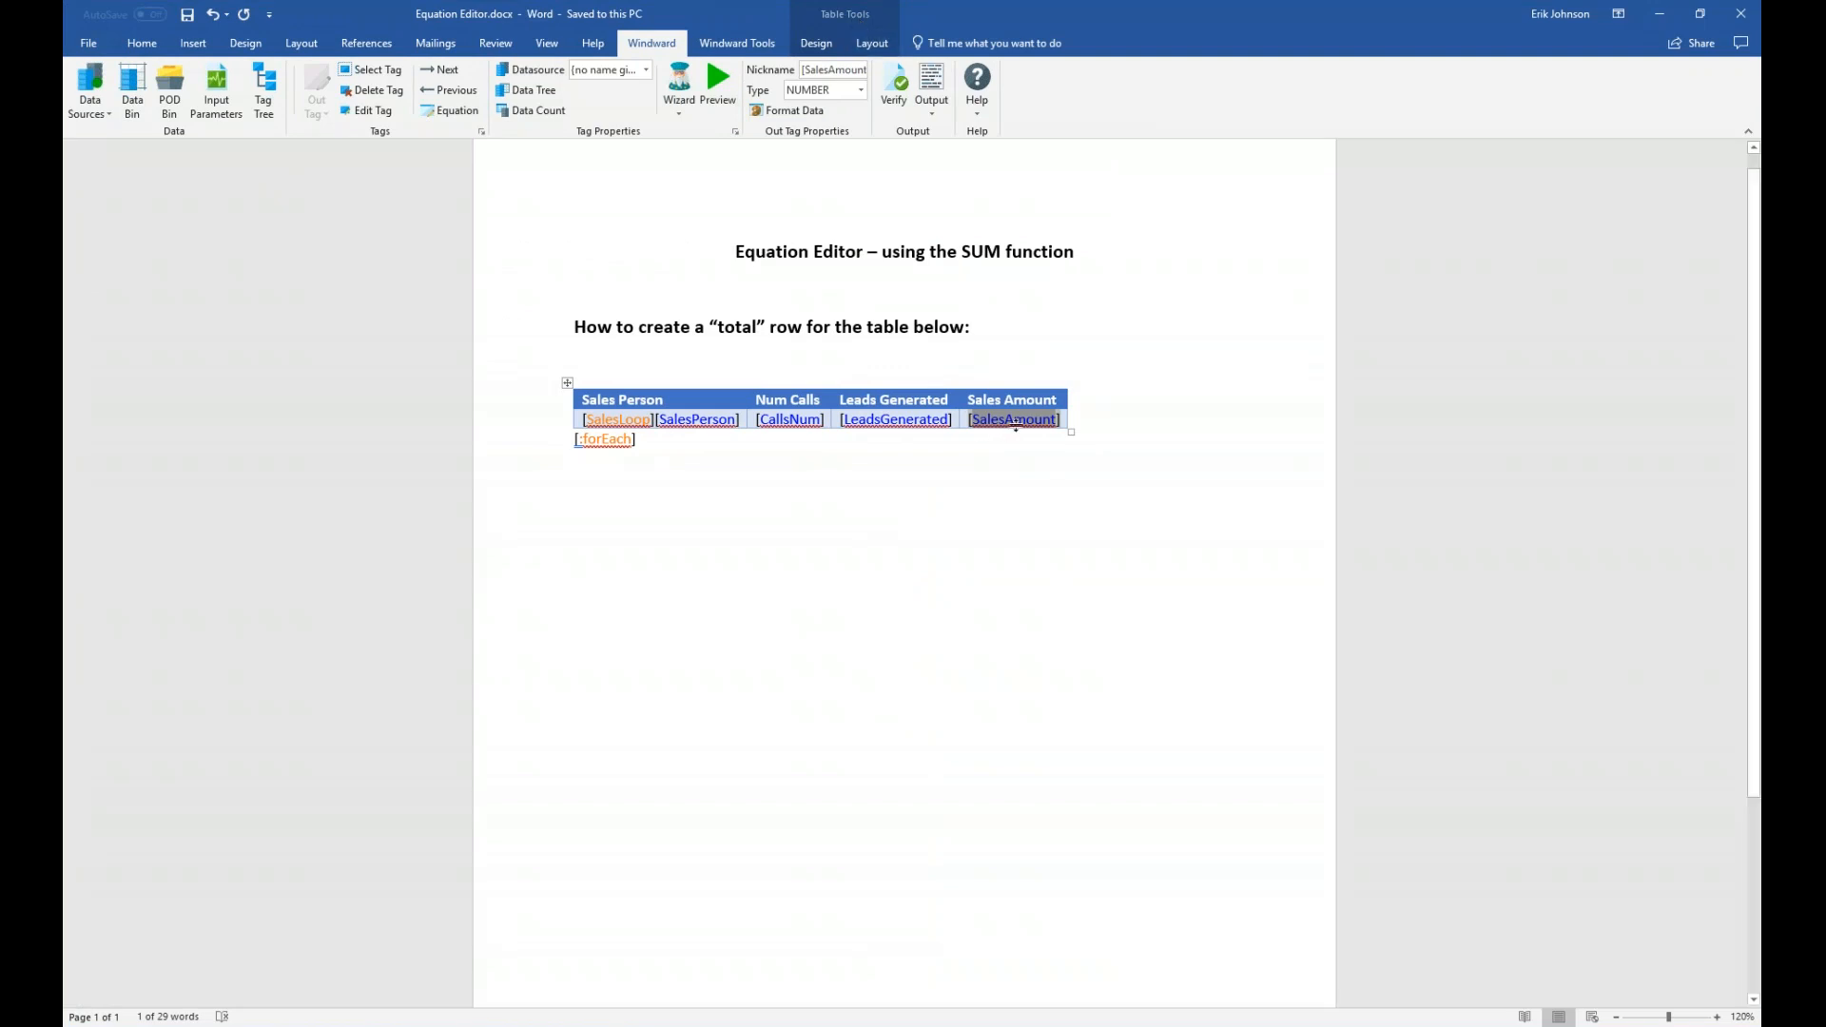
pyautogui.moveTo(1035, 425)
pyautogui.click(592, 438)
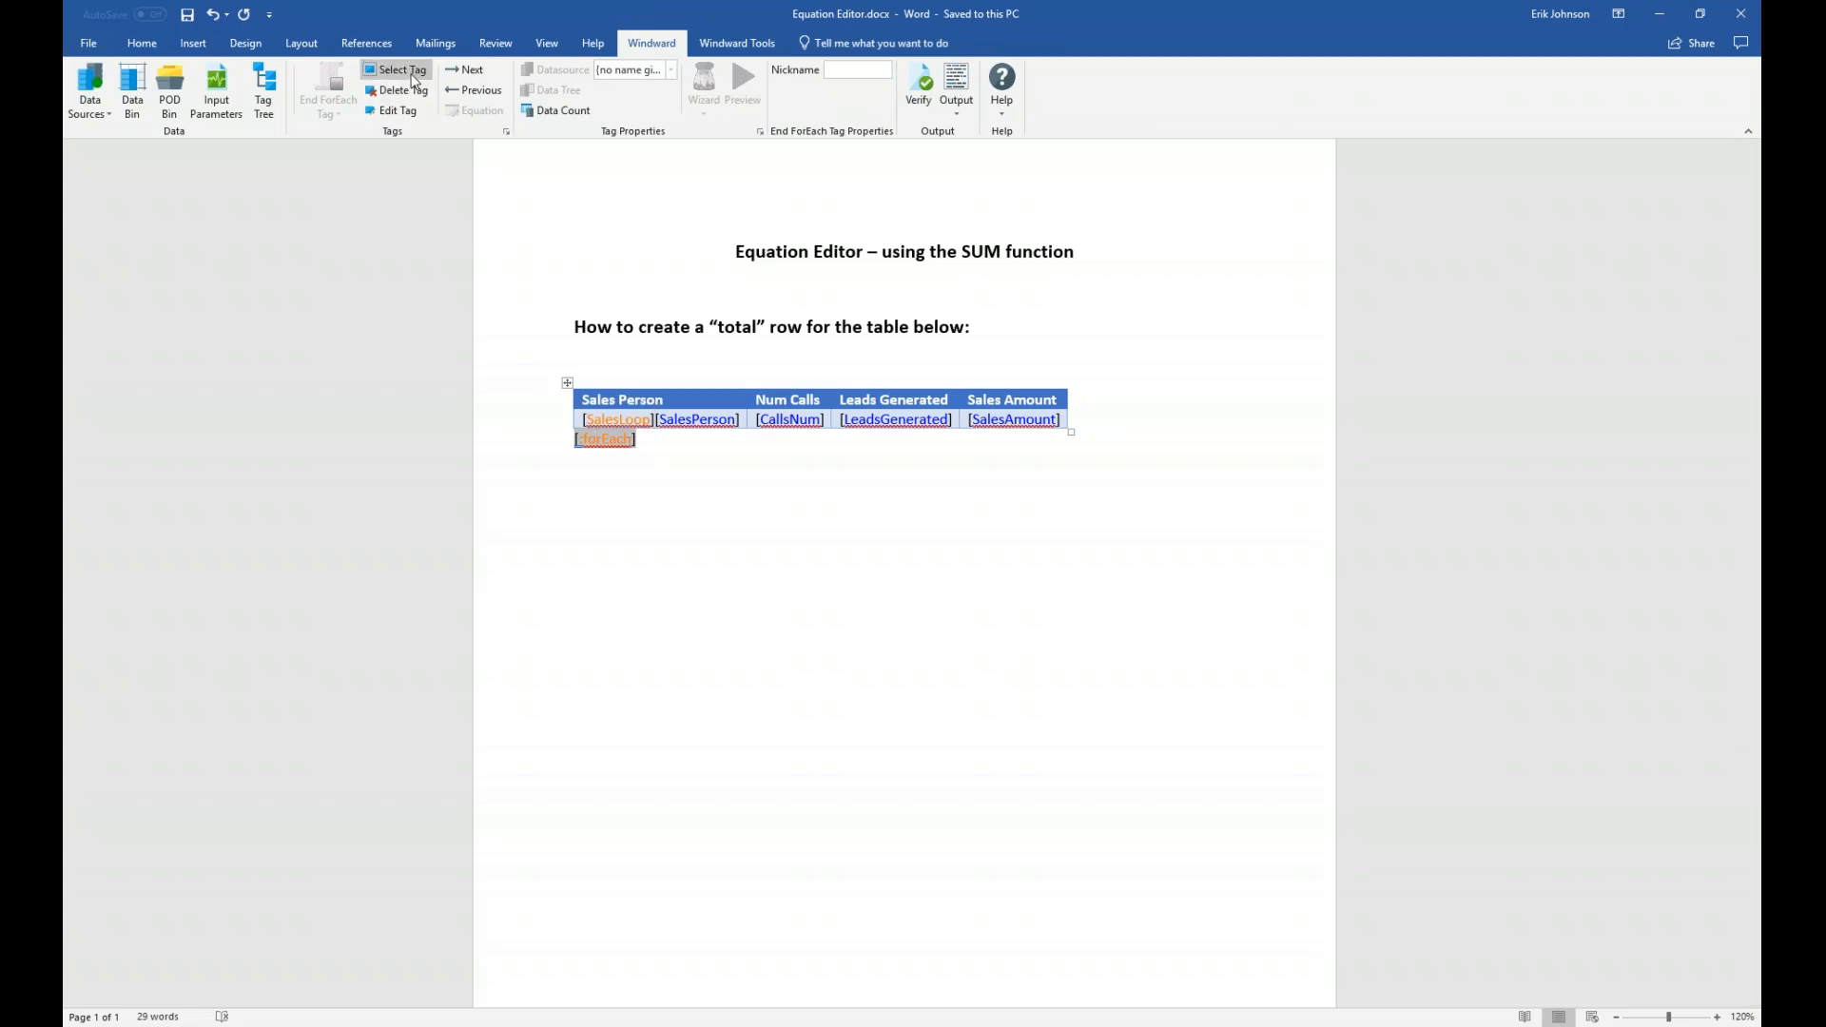
pyautogui.click(410, 91)
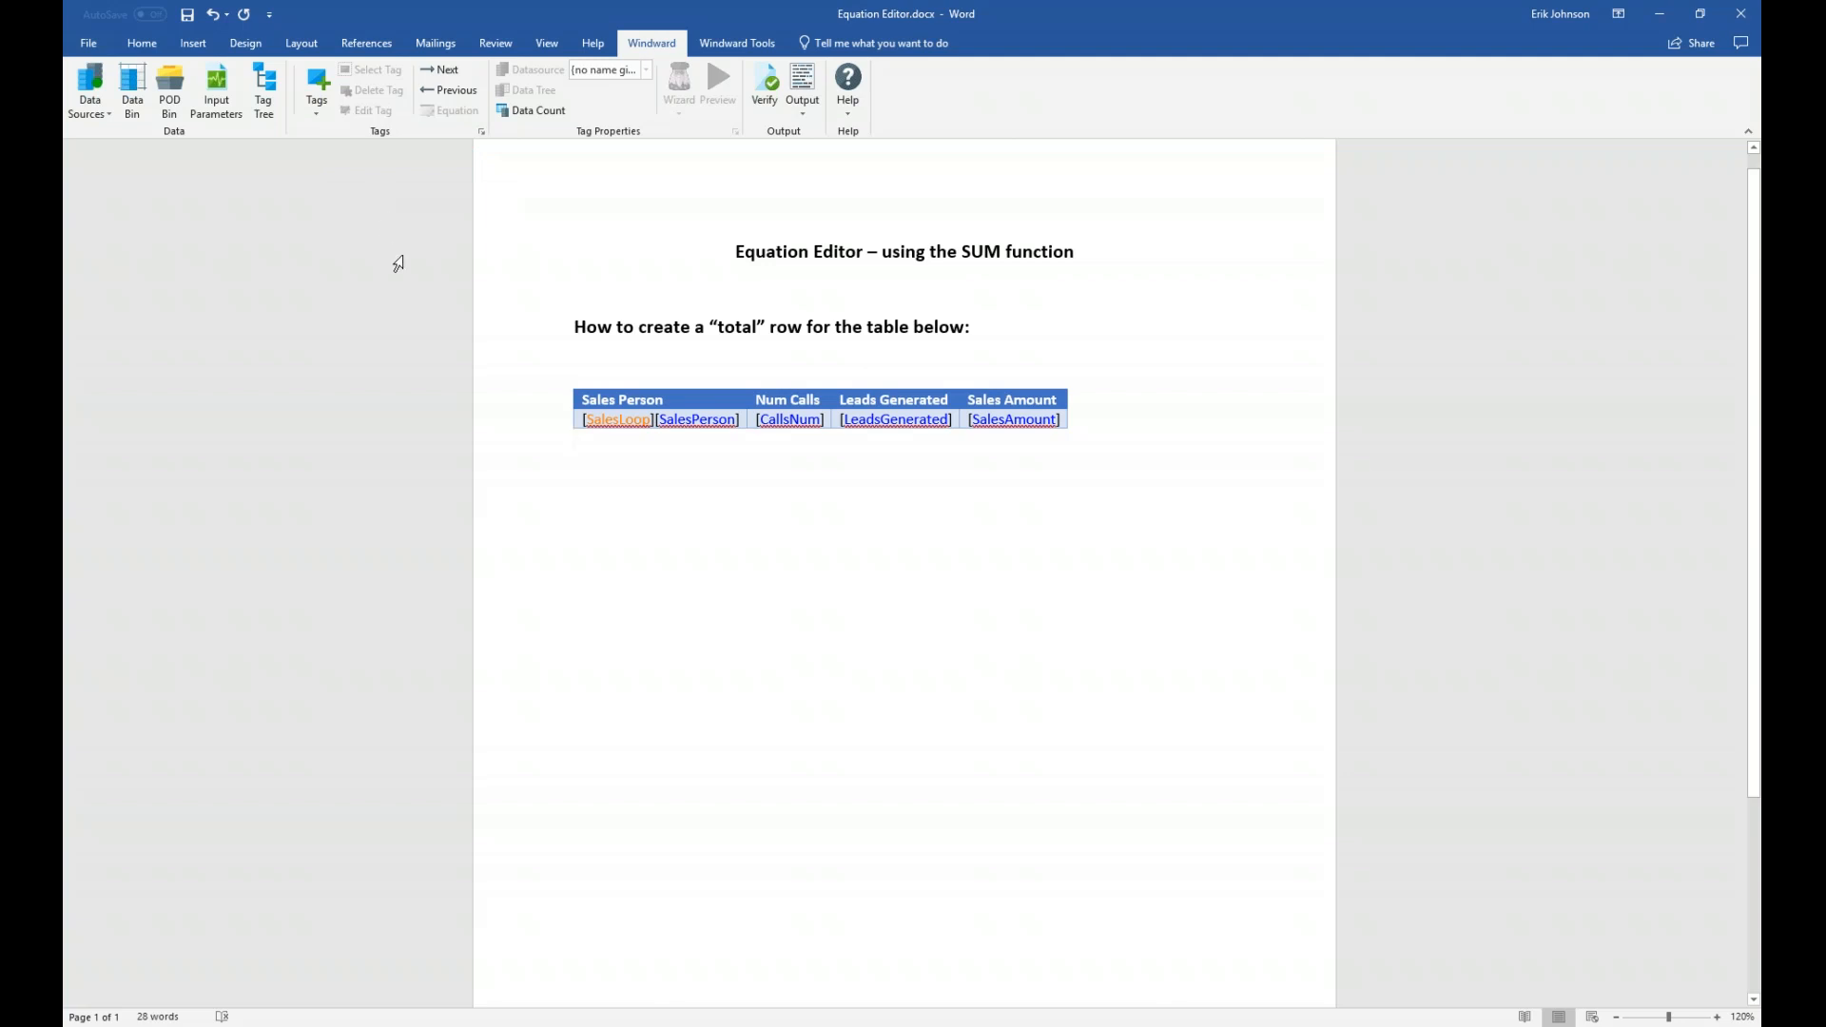
# - Add an empty row below the tag row of the sales table and insert an End ForEach tag in its first cell
pyautogui.moveTo(570, 433)
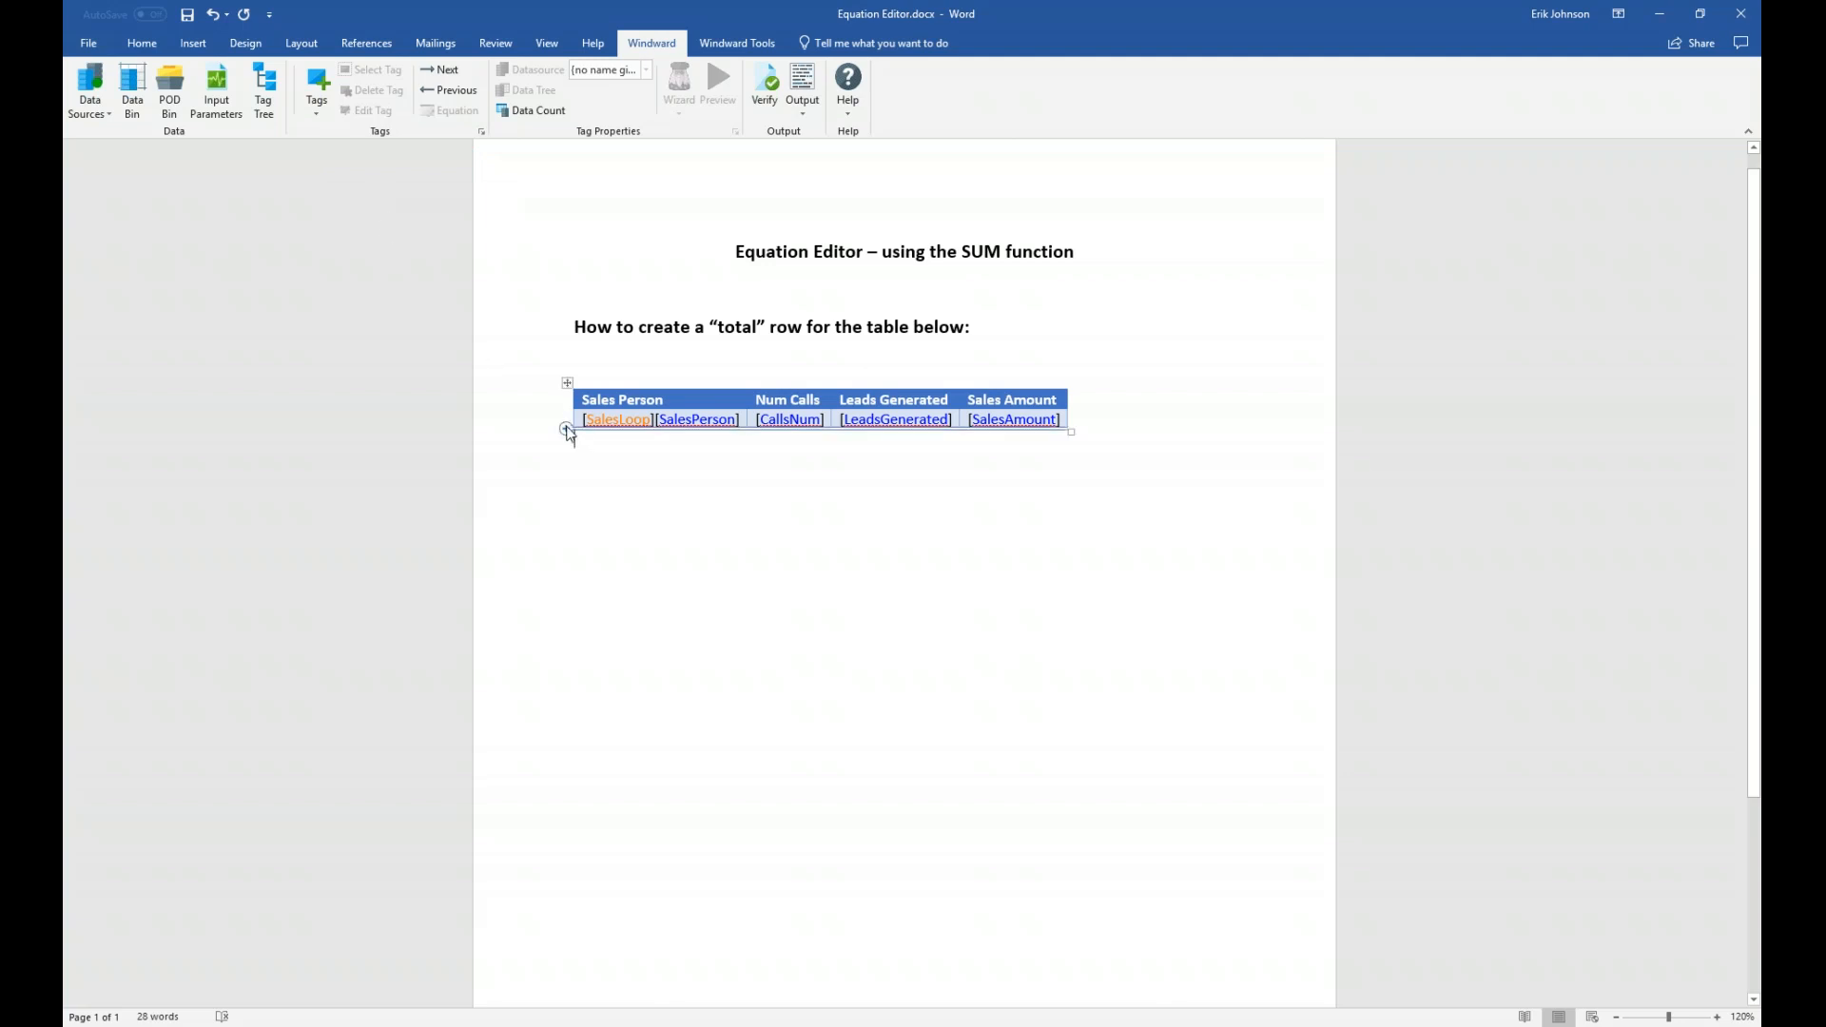
pyautogui.click(566, 429)
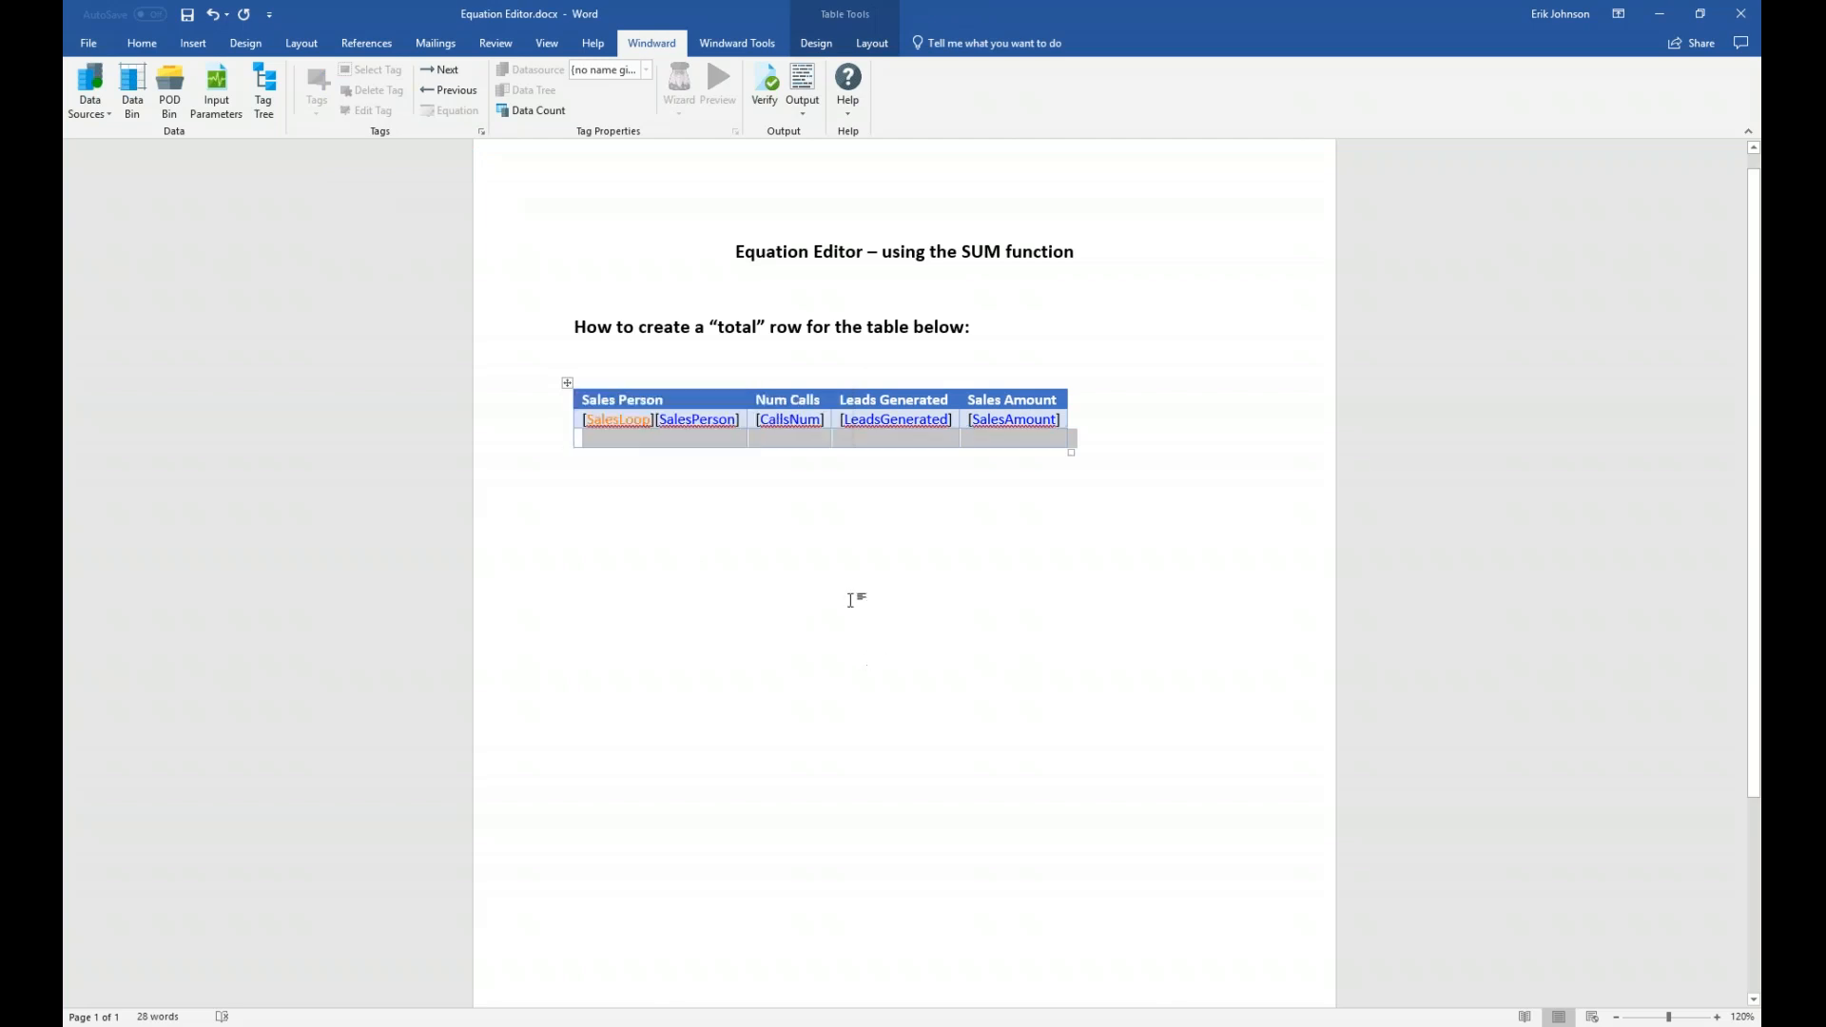
pyautogui.click(677, 482)
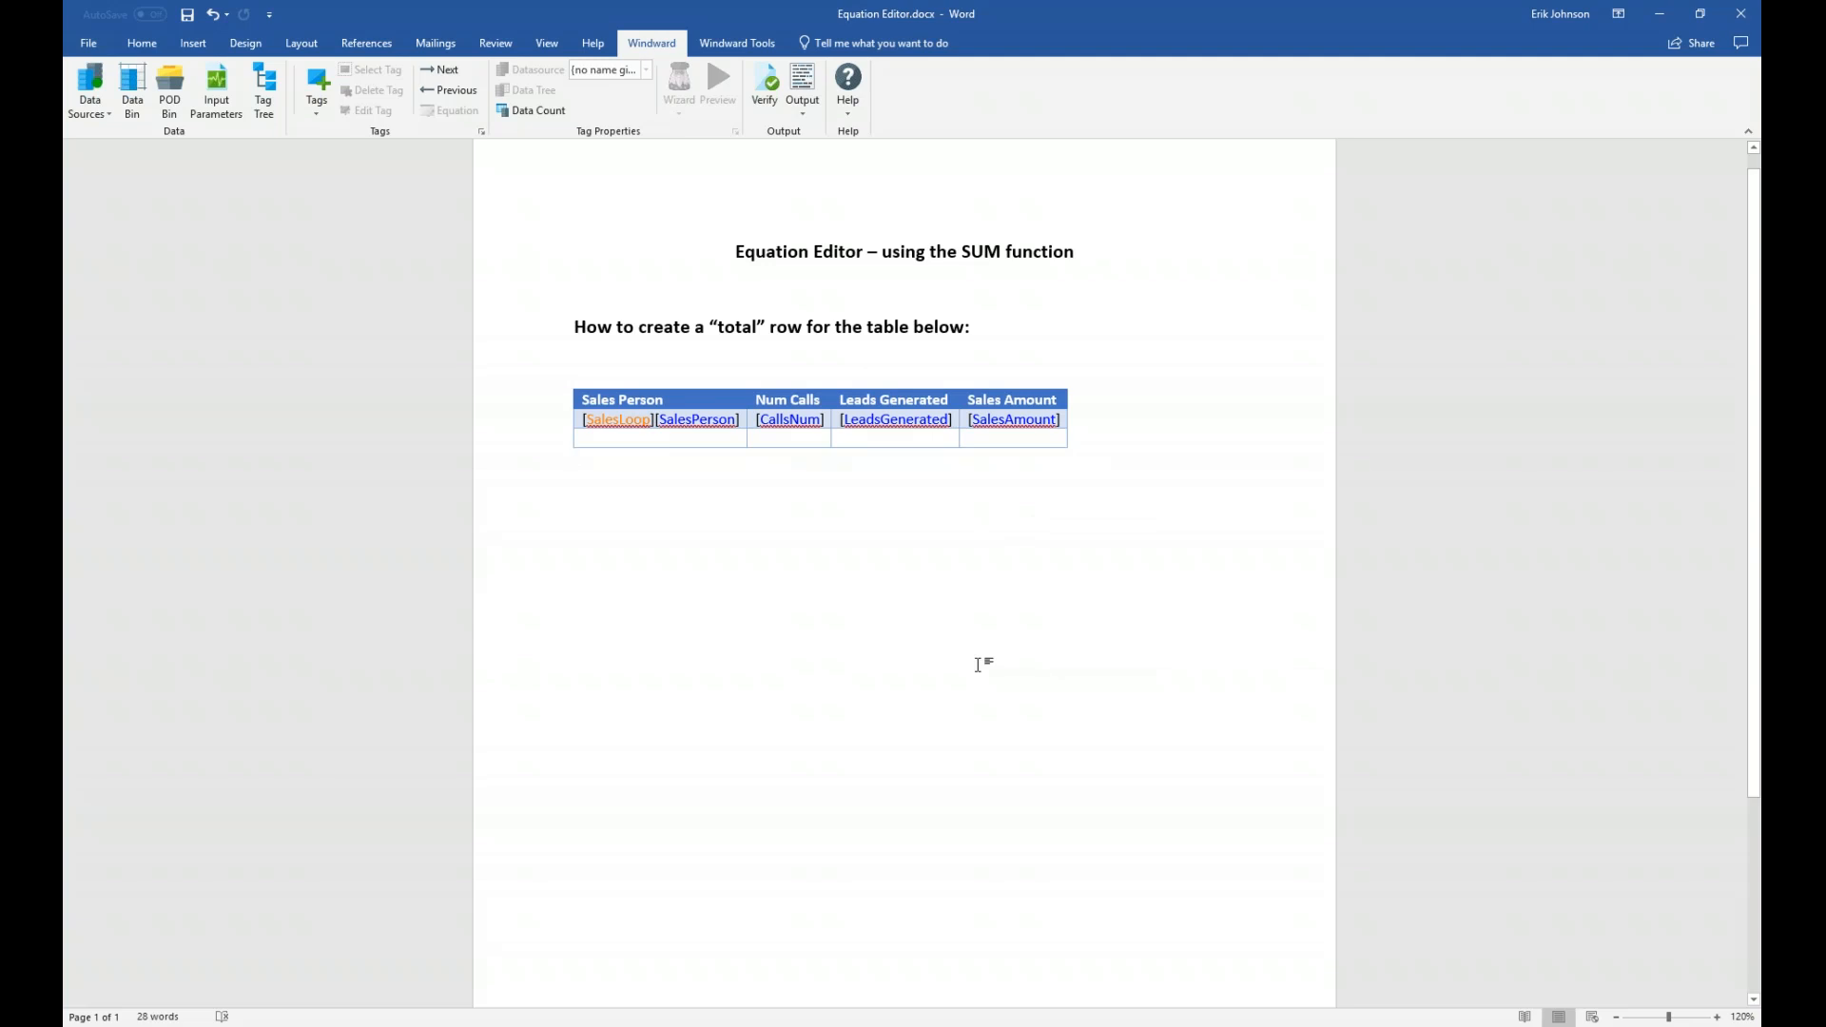
pyautogui.click(637, 441)
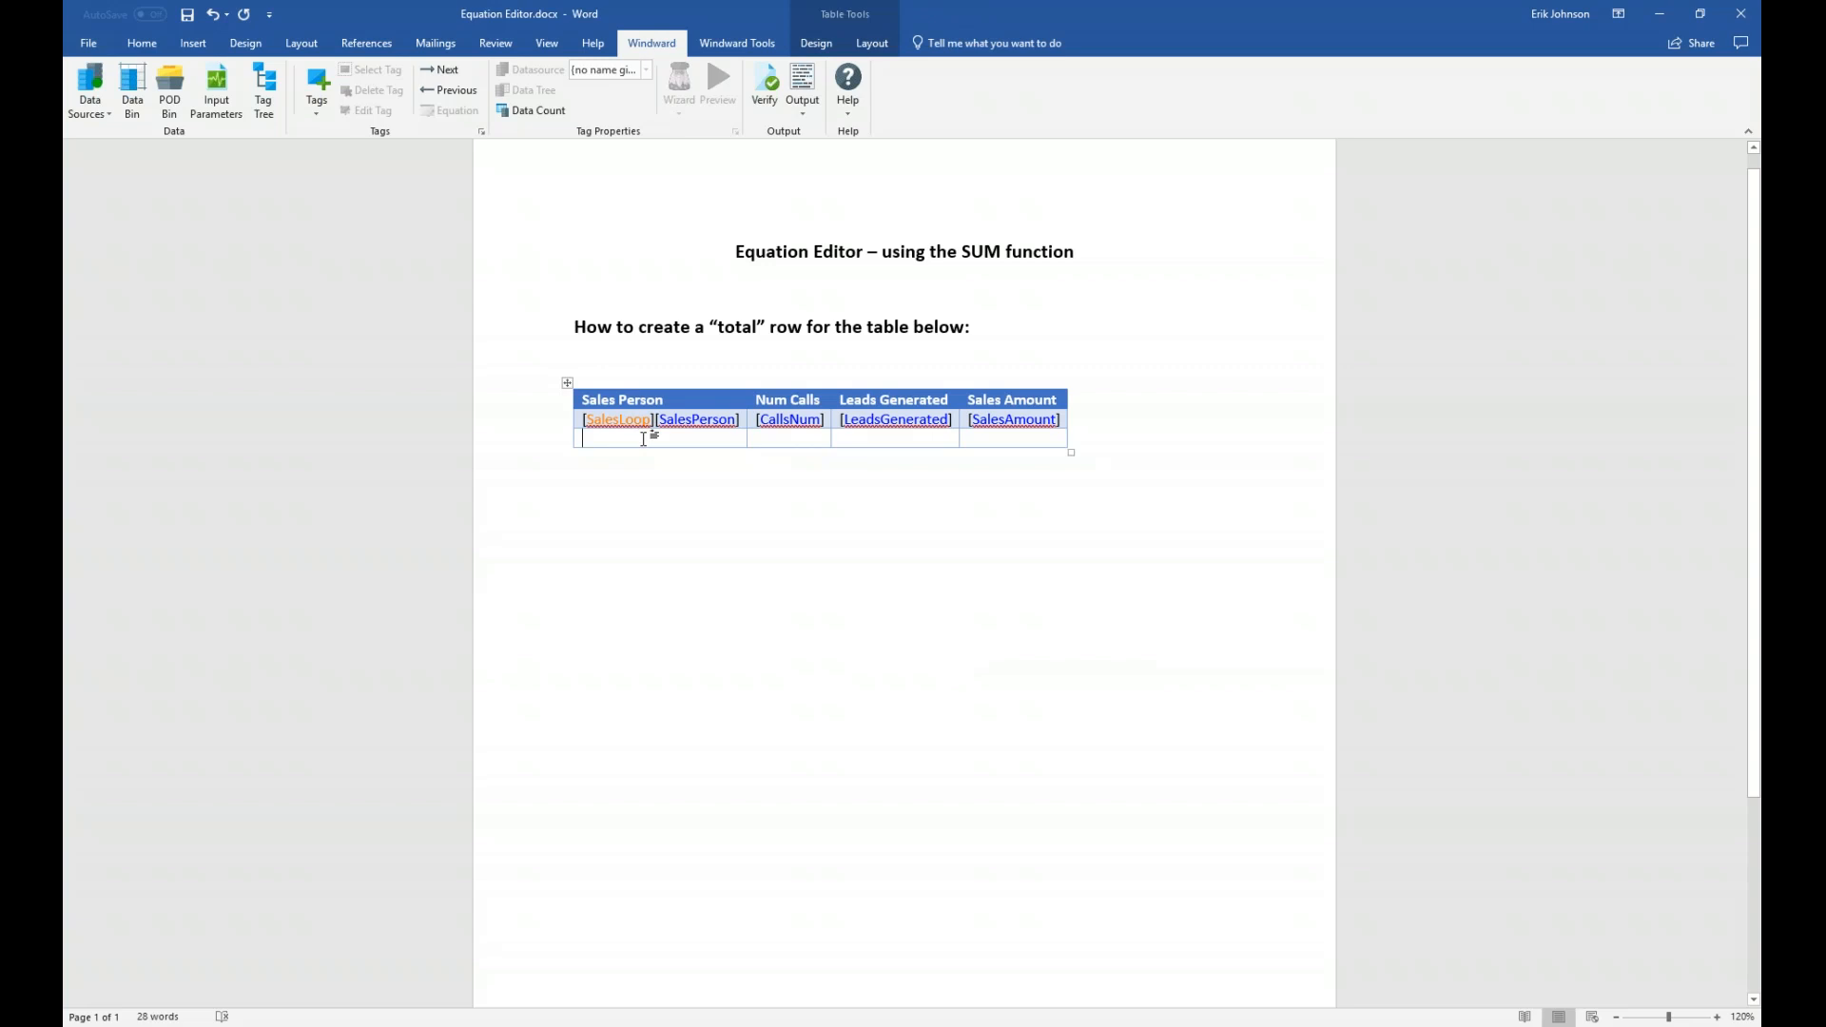
pyautogui.click(323, 90)
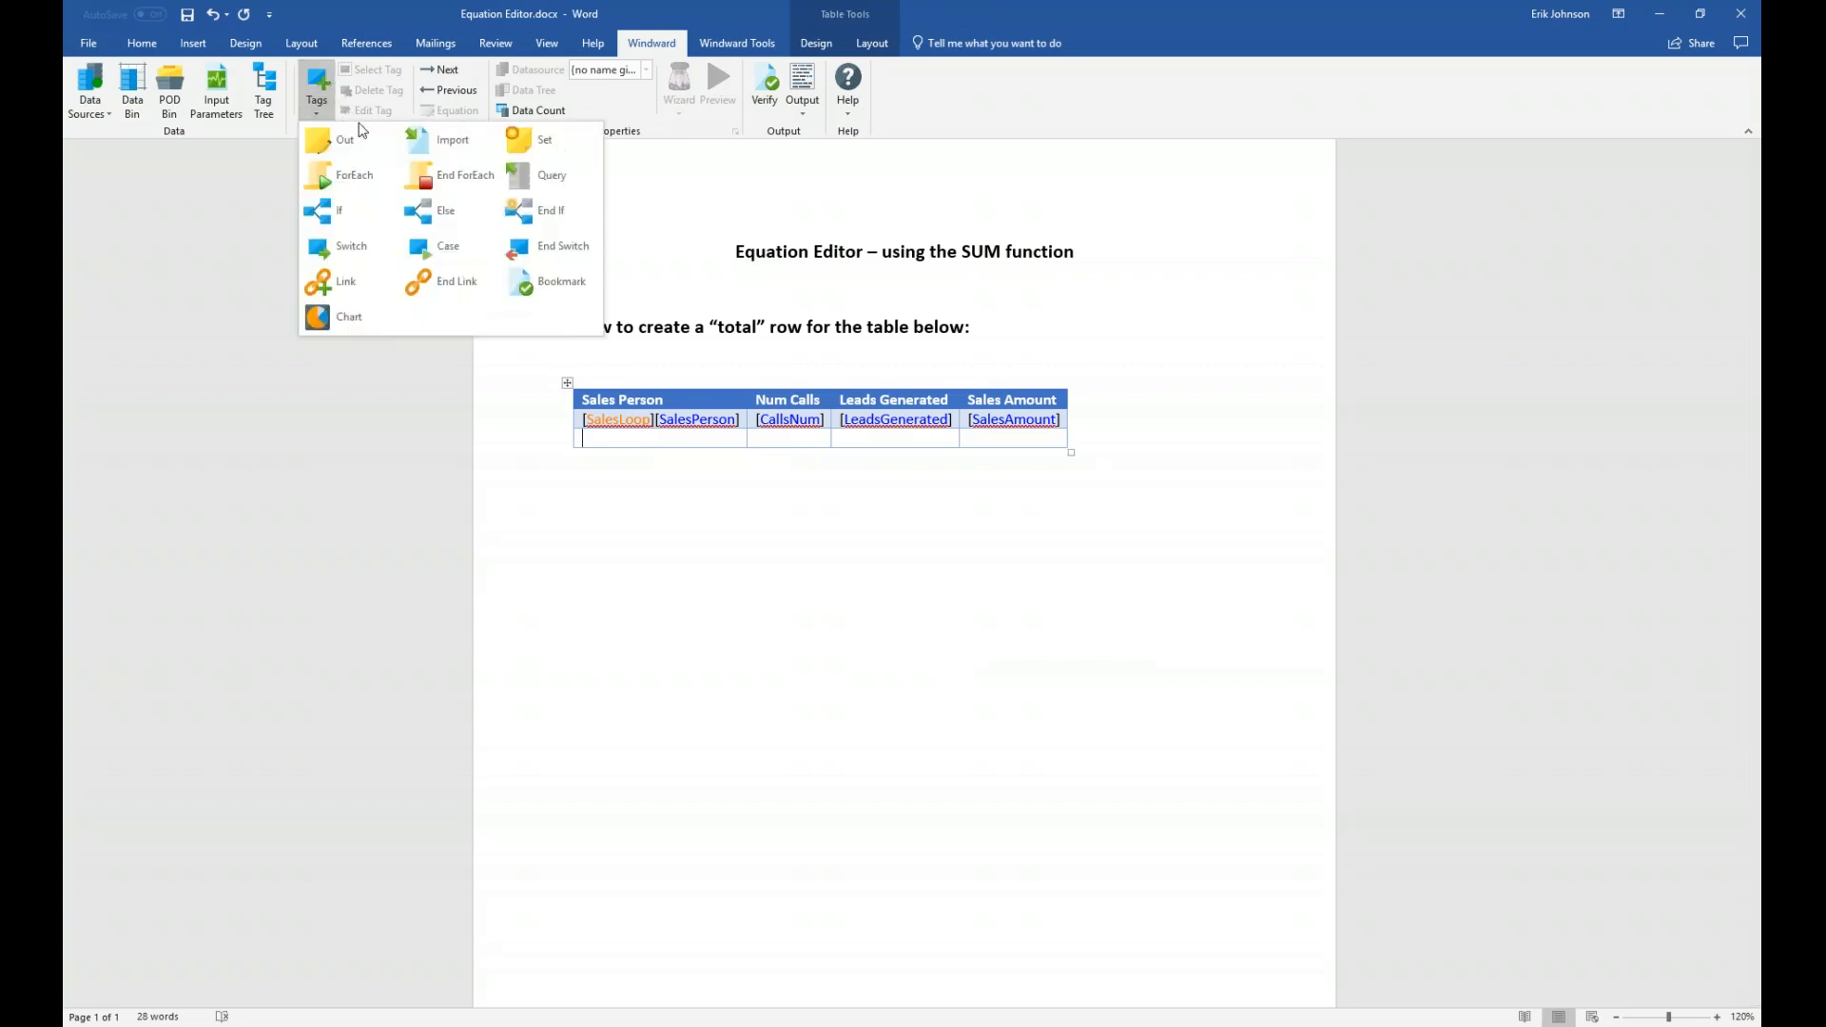
pyautogui.click(449, 176)
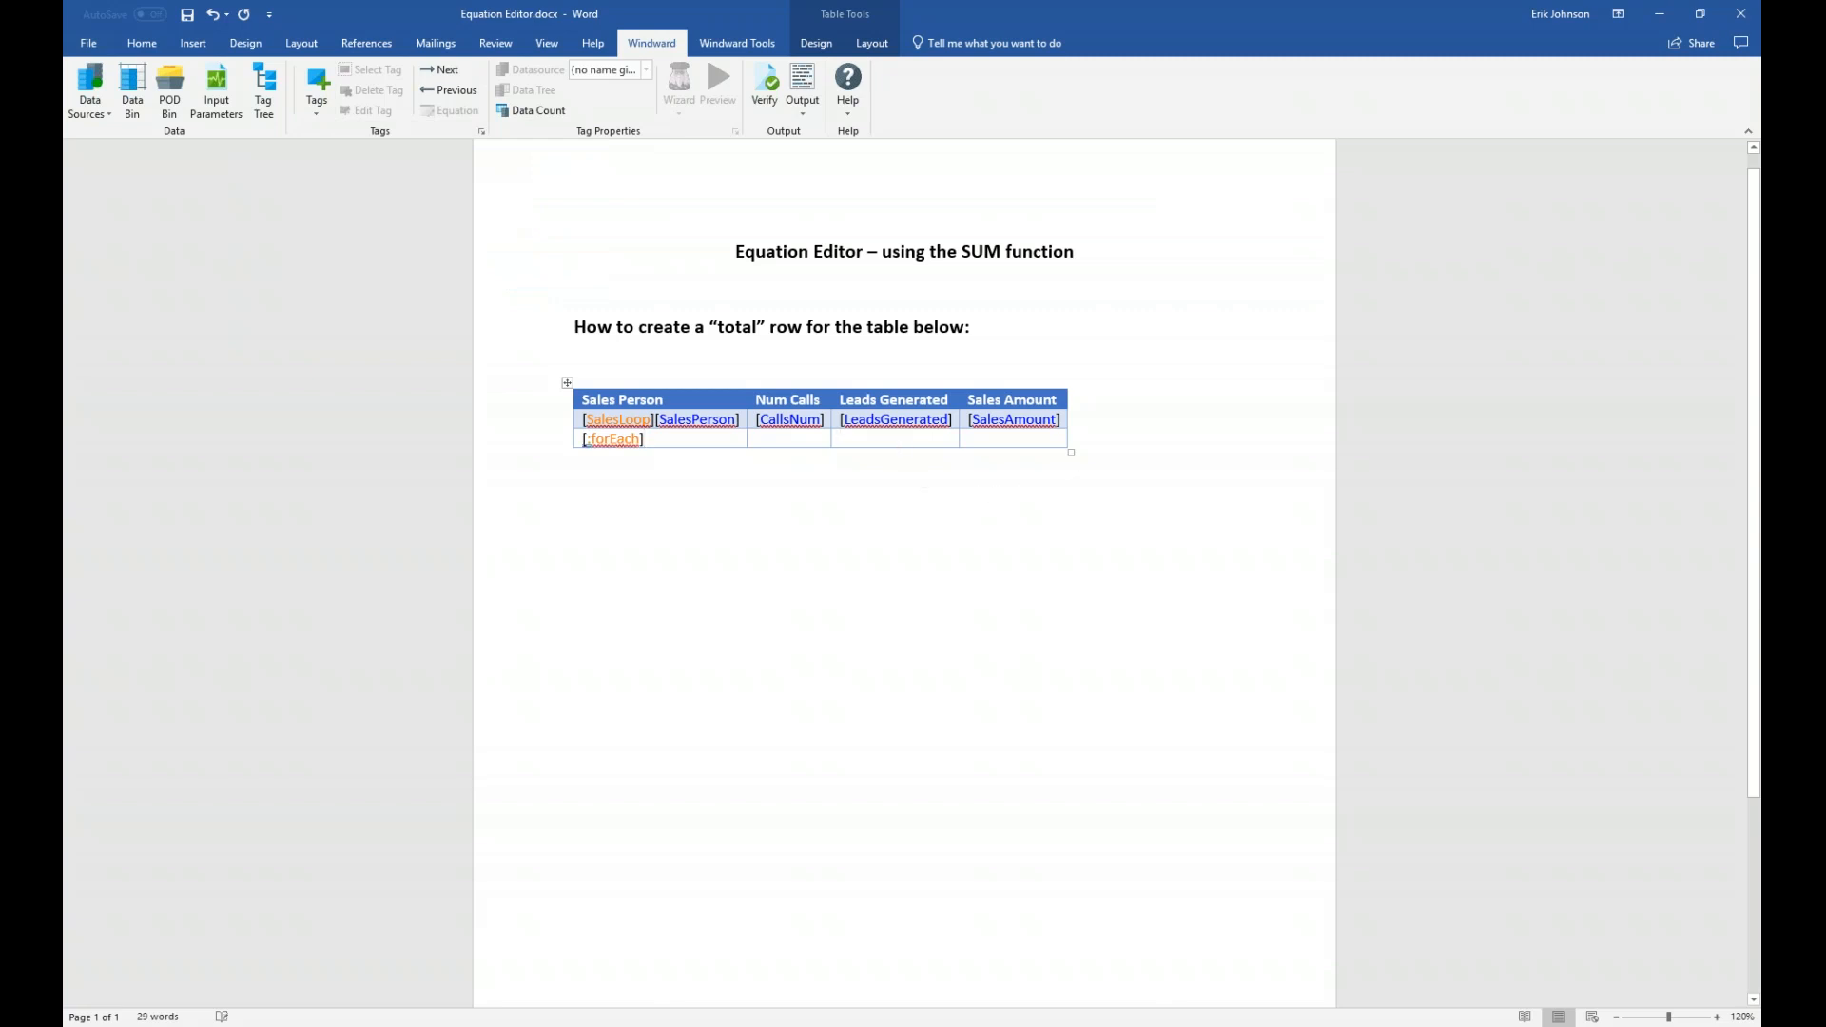
# - Enter "Total:" in the new row's Leads Generated cell, then make it bold and right-aligned
pyautogui.write('Total:')
pyautogui.moveTo(901, 436); pyautogui.dragTo(846, 436)
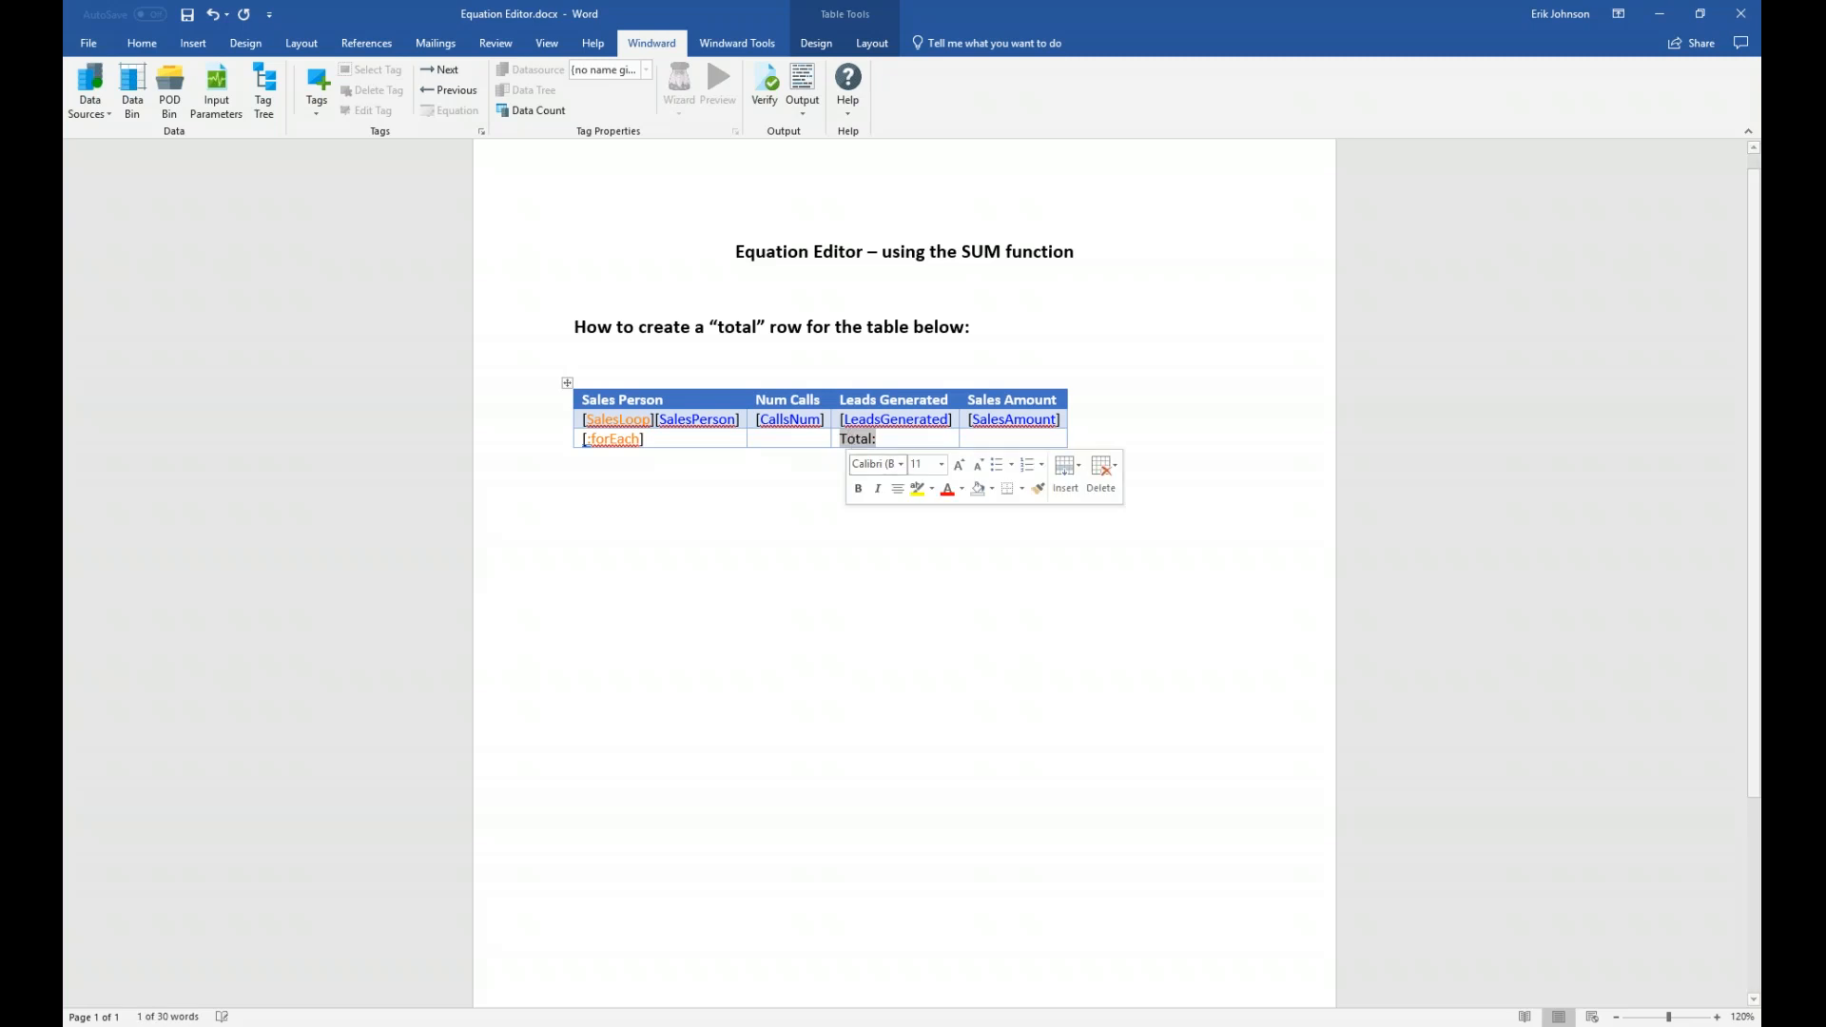
pyautogui.click(124, 40)
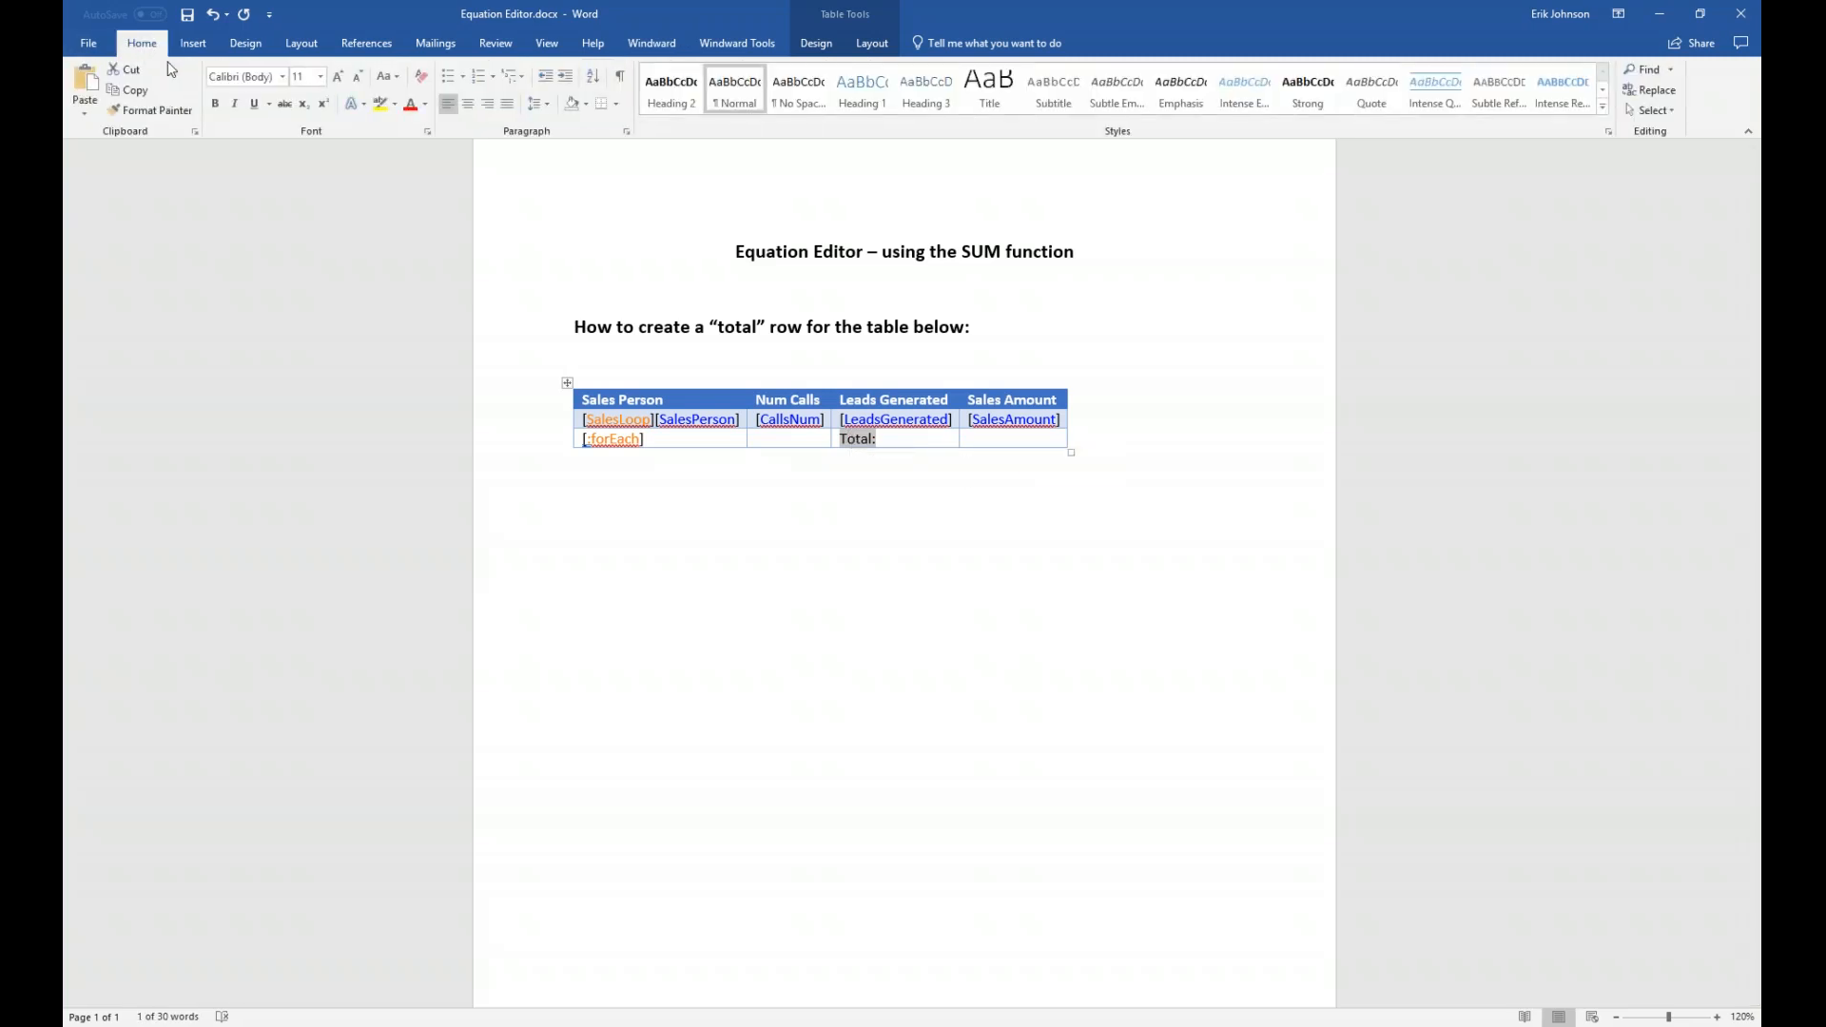
pyautogui.click(217, 105)
pyautogui.click(487, 104)
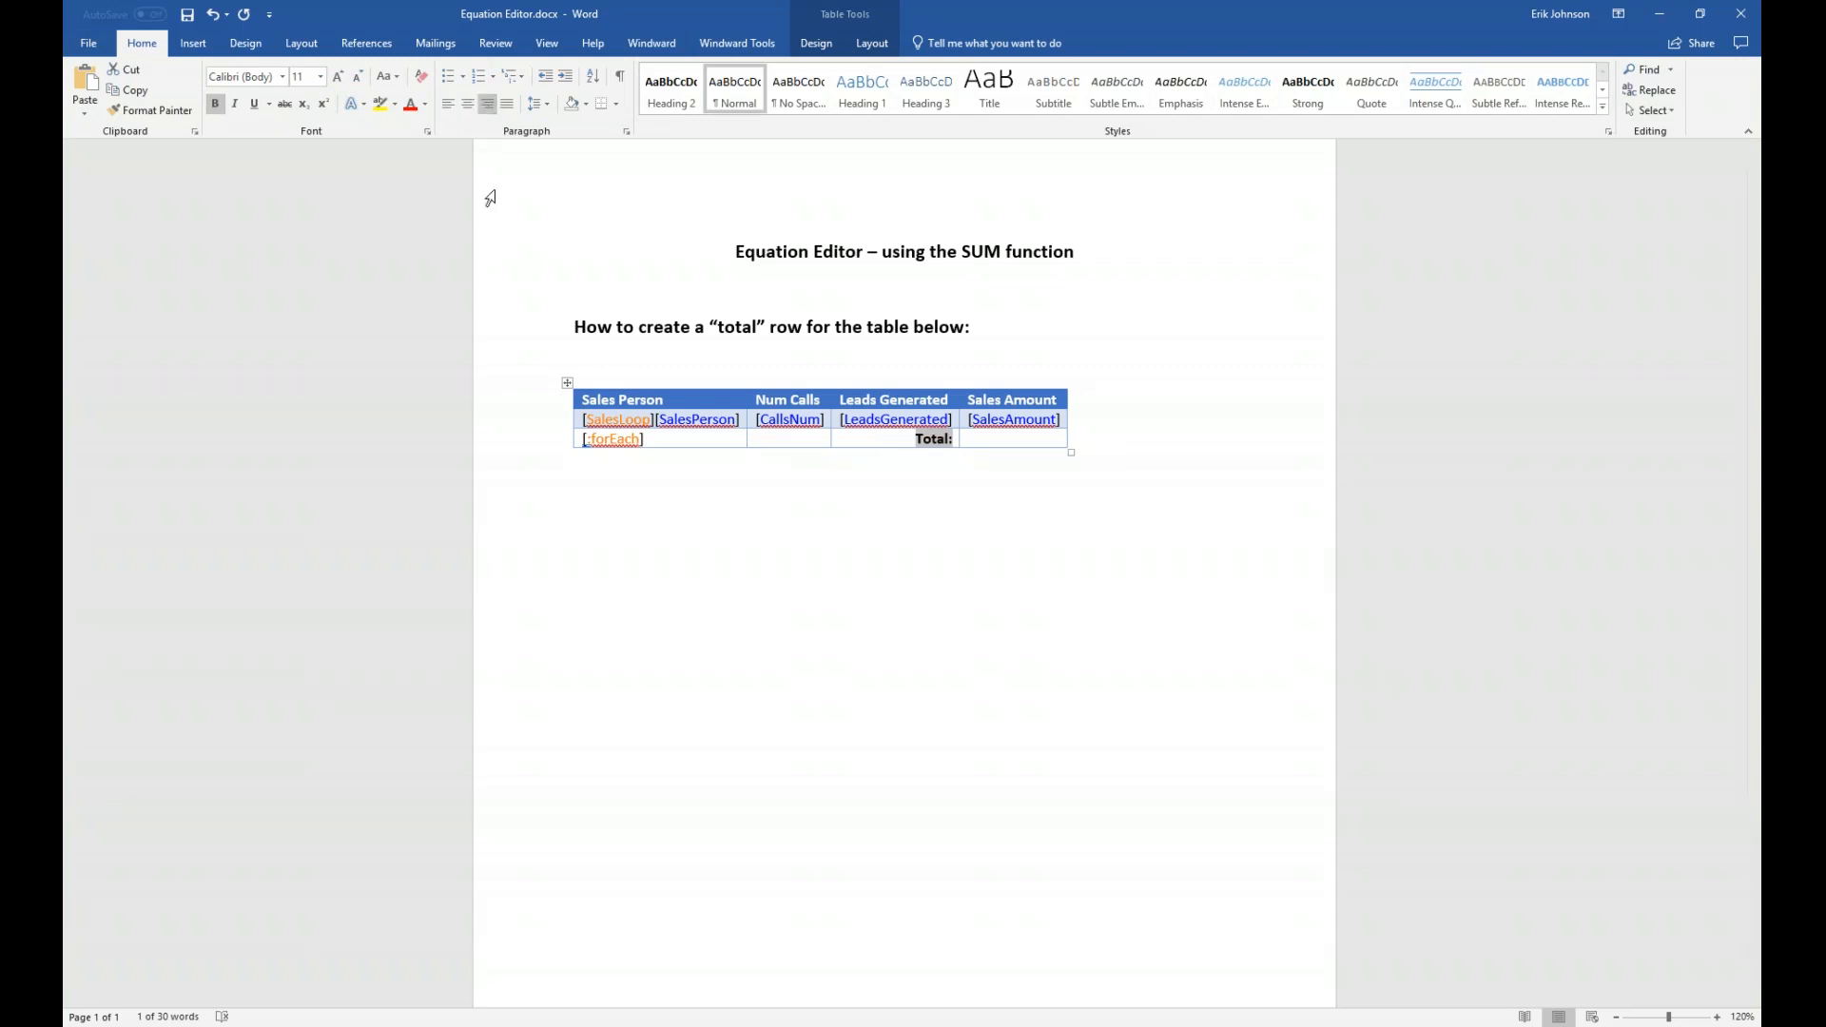
# - Insert an Out tag in the total row's Sales Amount cell
pyautogui.click(989, 424)
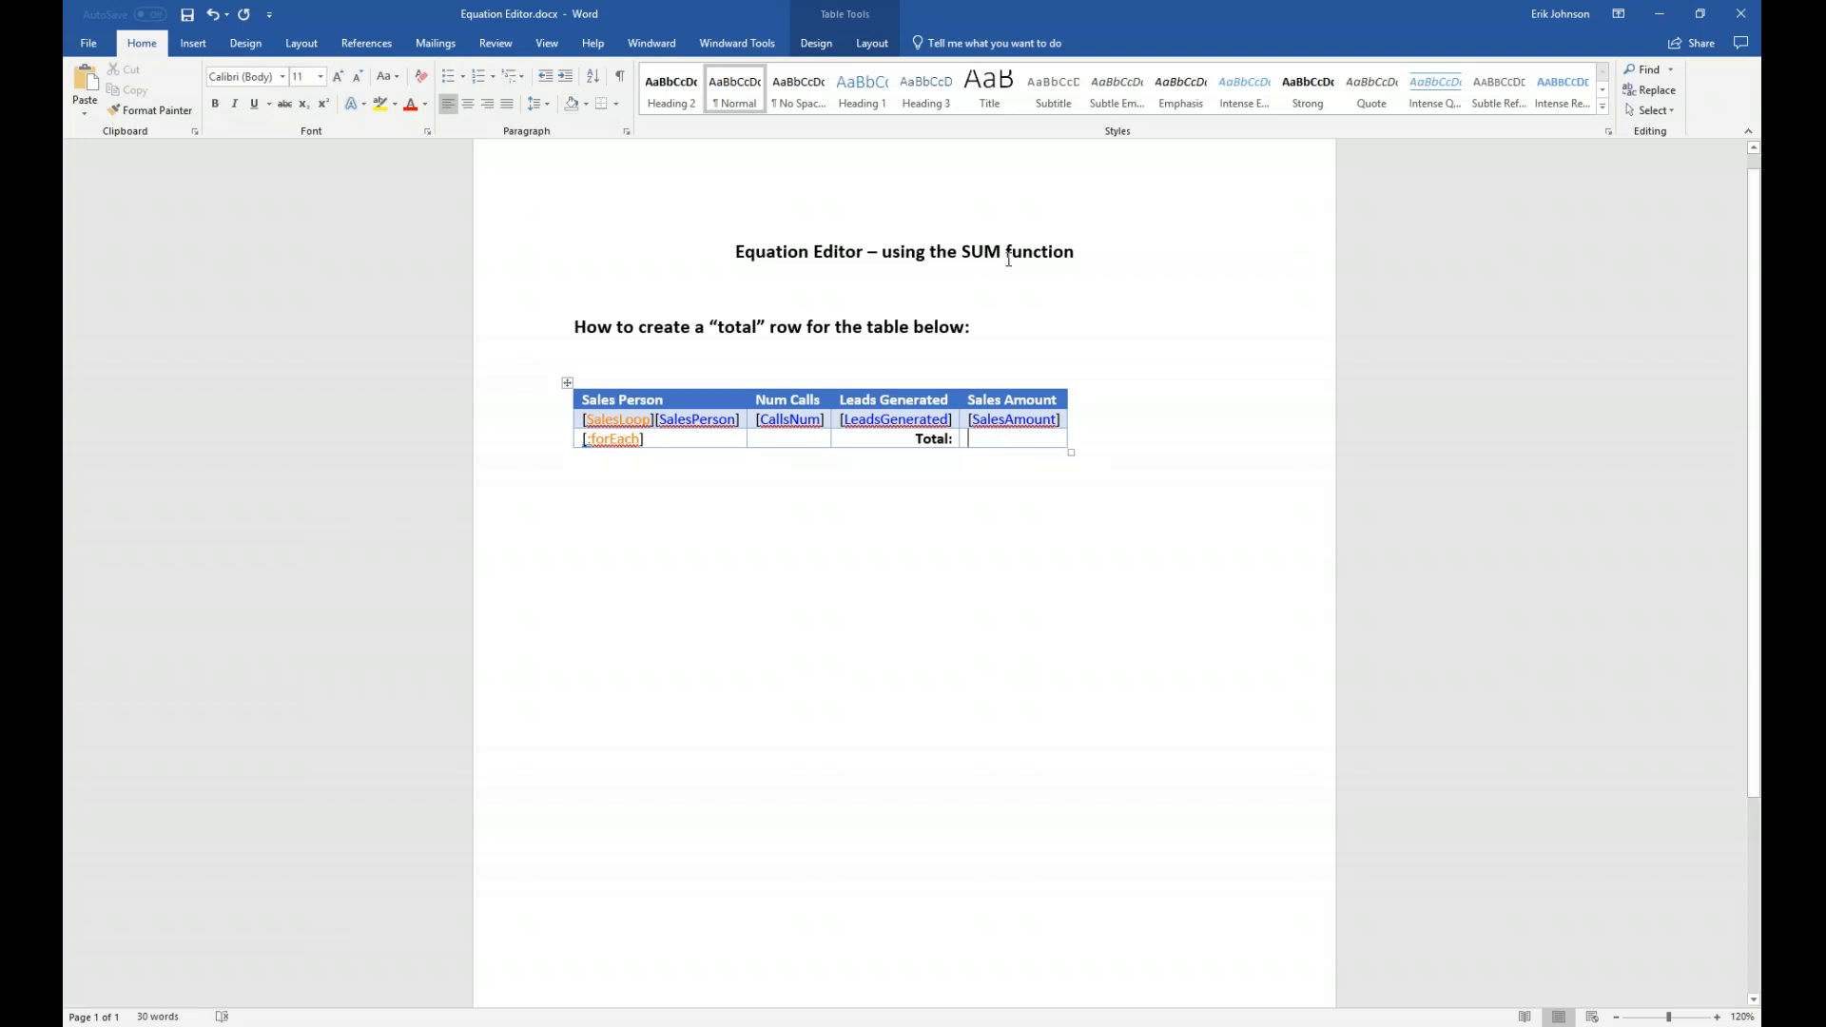
pyautogui.click(660, 44)
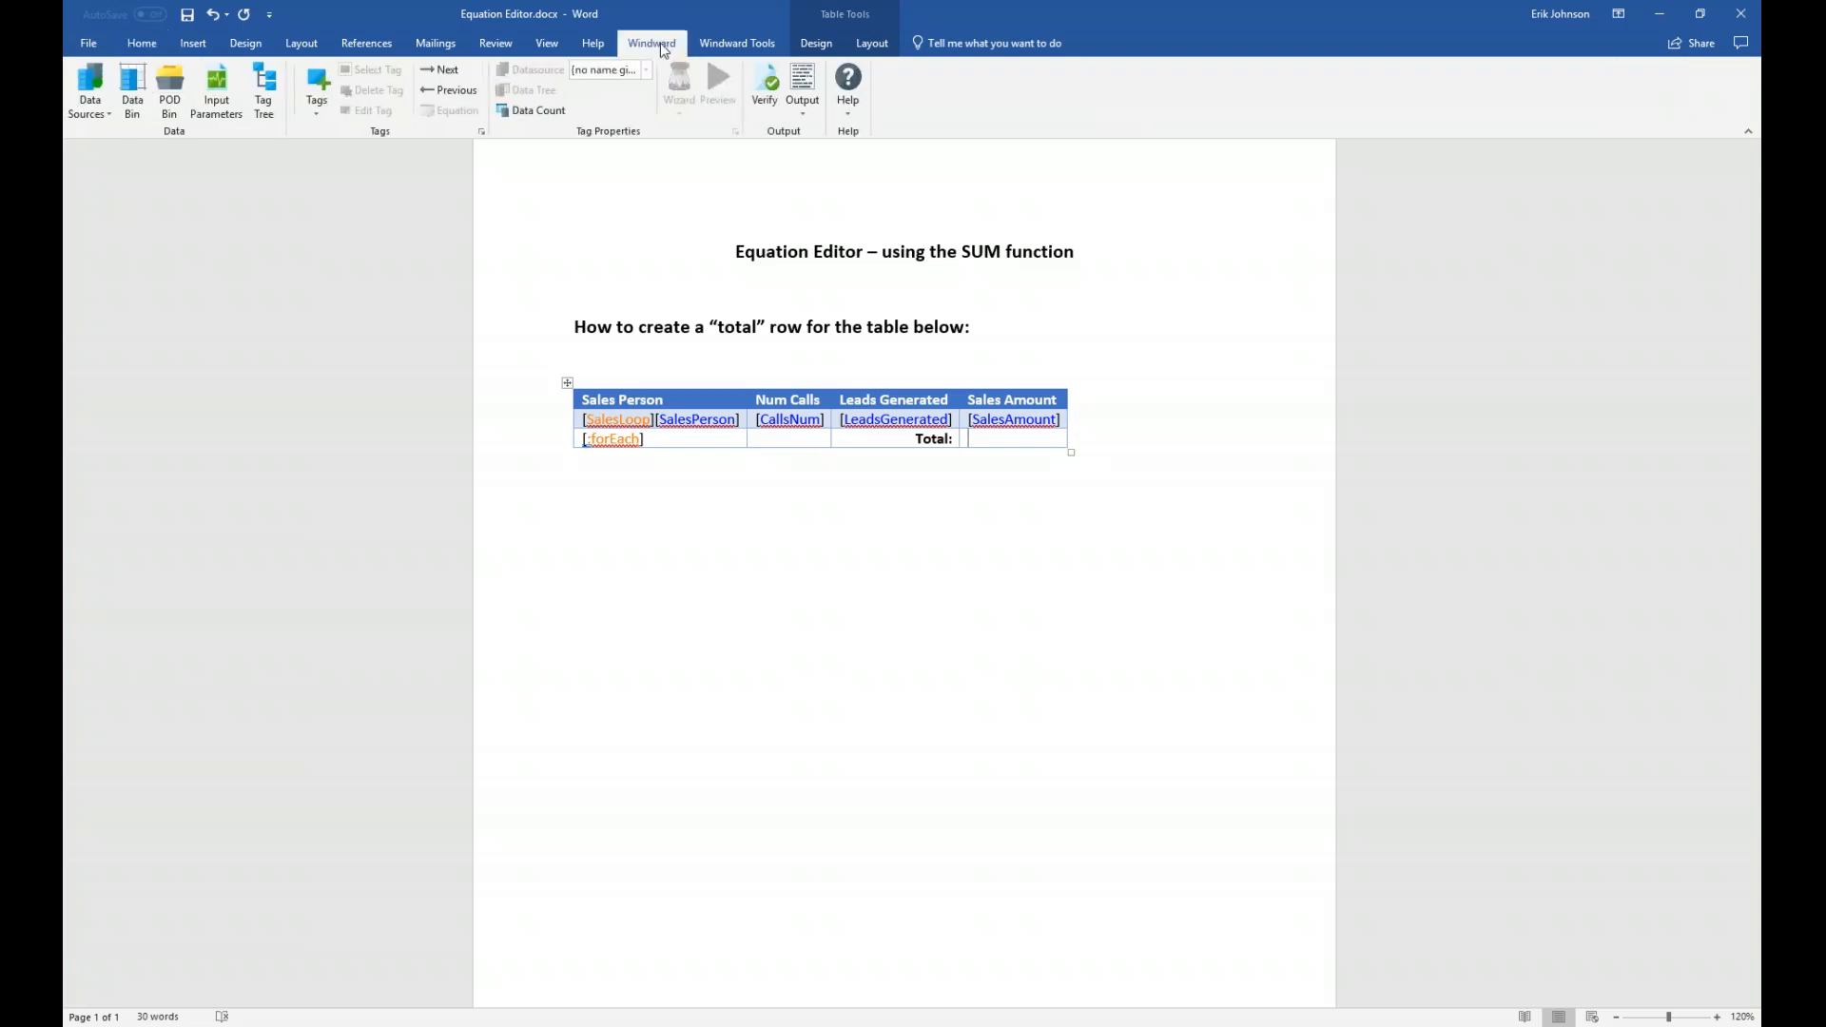
pyautogui.click(329, 74)
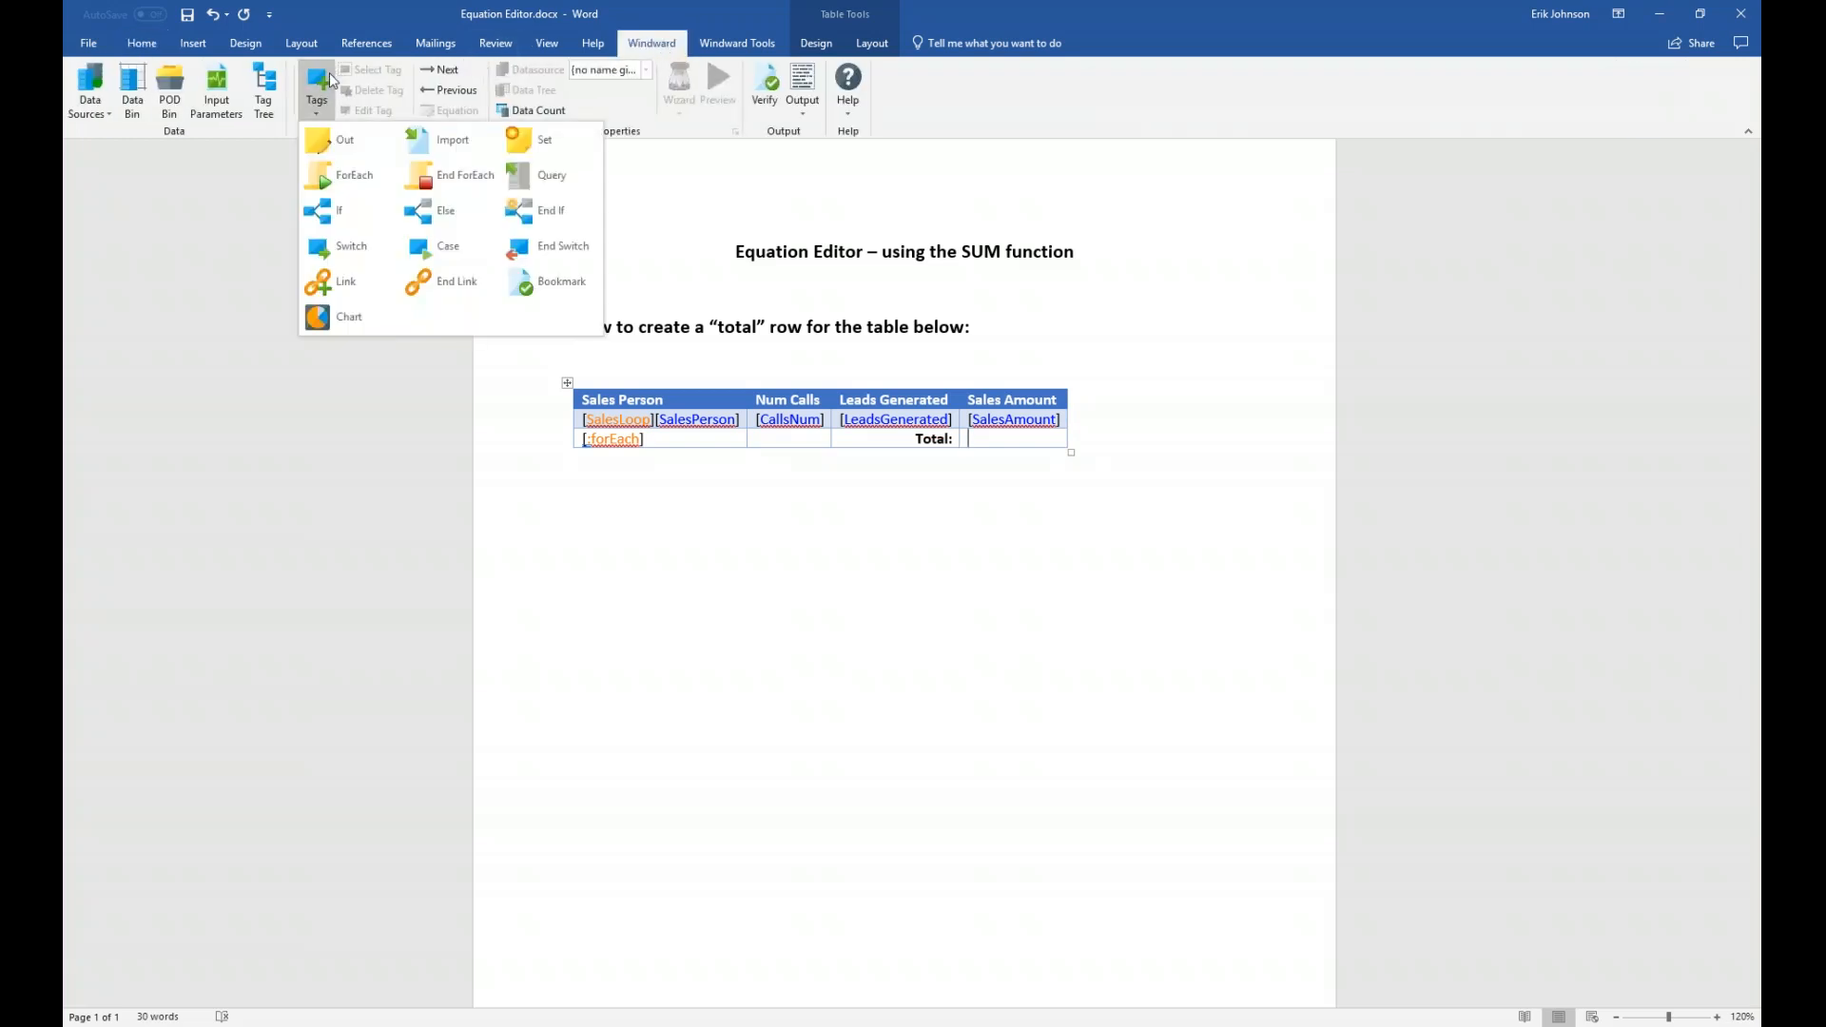
pyautogui.click(329, 141)
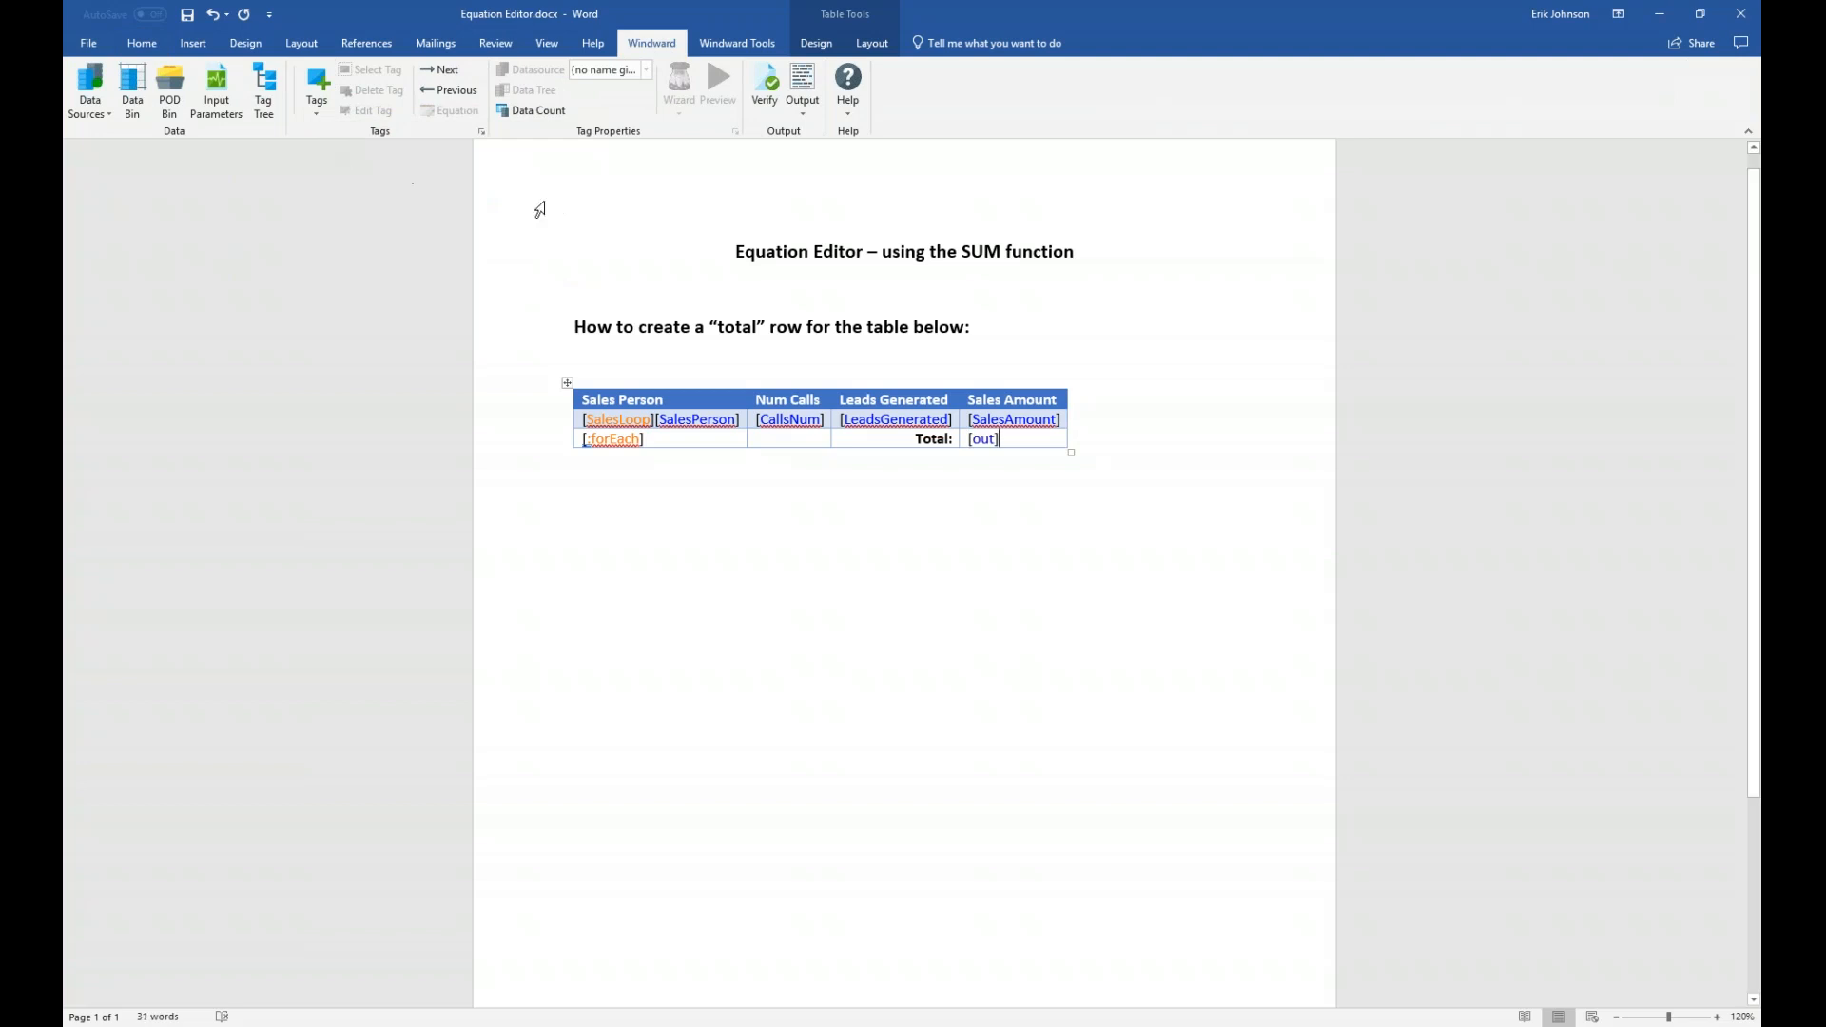
# - Open the new Out tag for editing and start an equation with the SUM function from the Math & Trig category
pyautogui.click(987, 439)
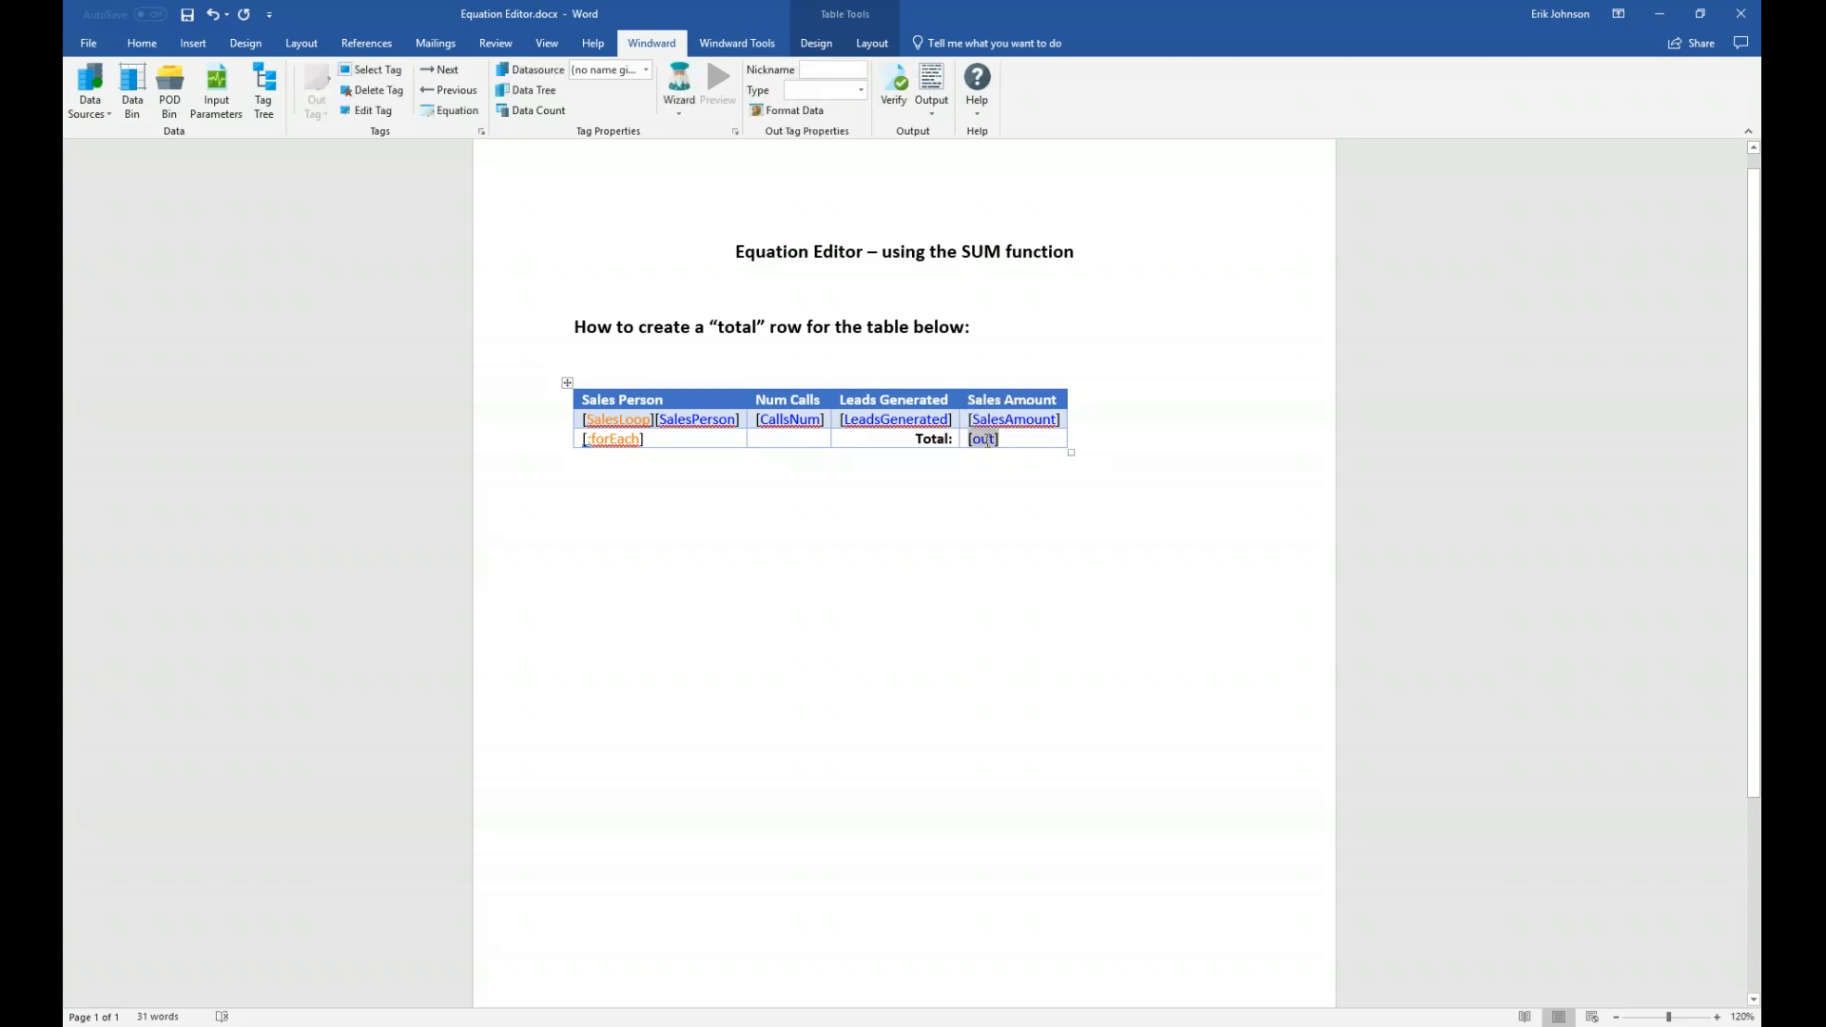
pyautogui.doubleClick(986, 440)
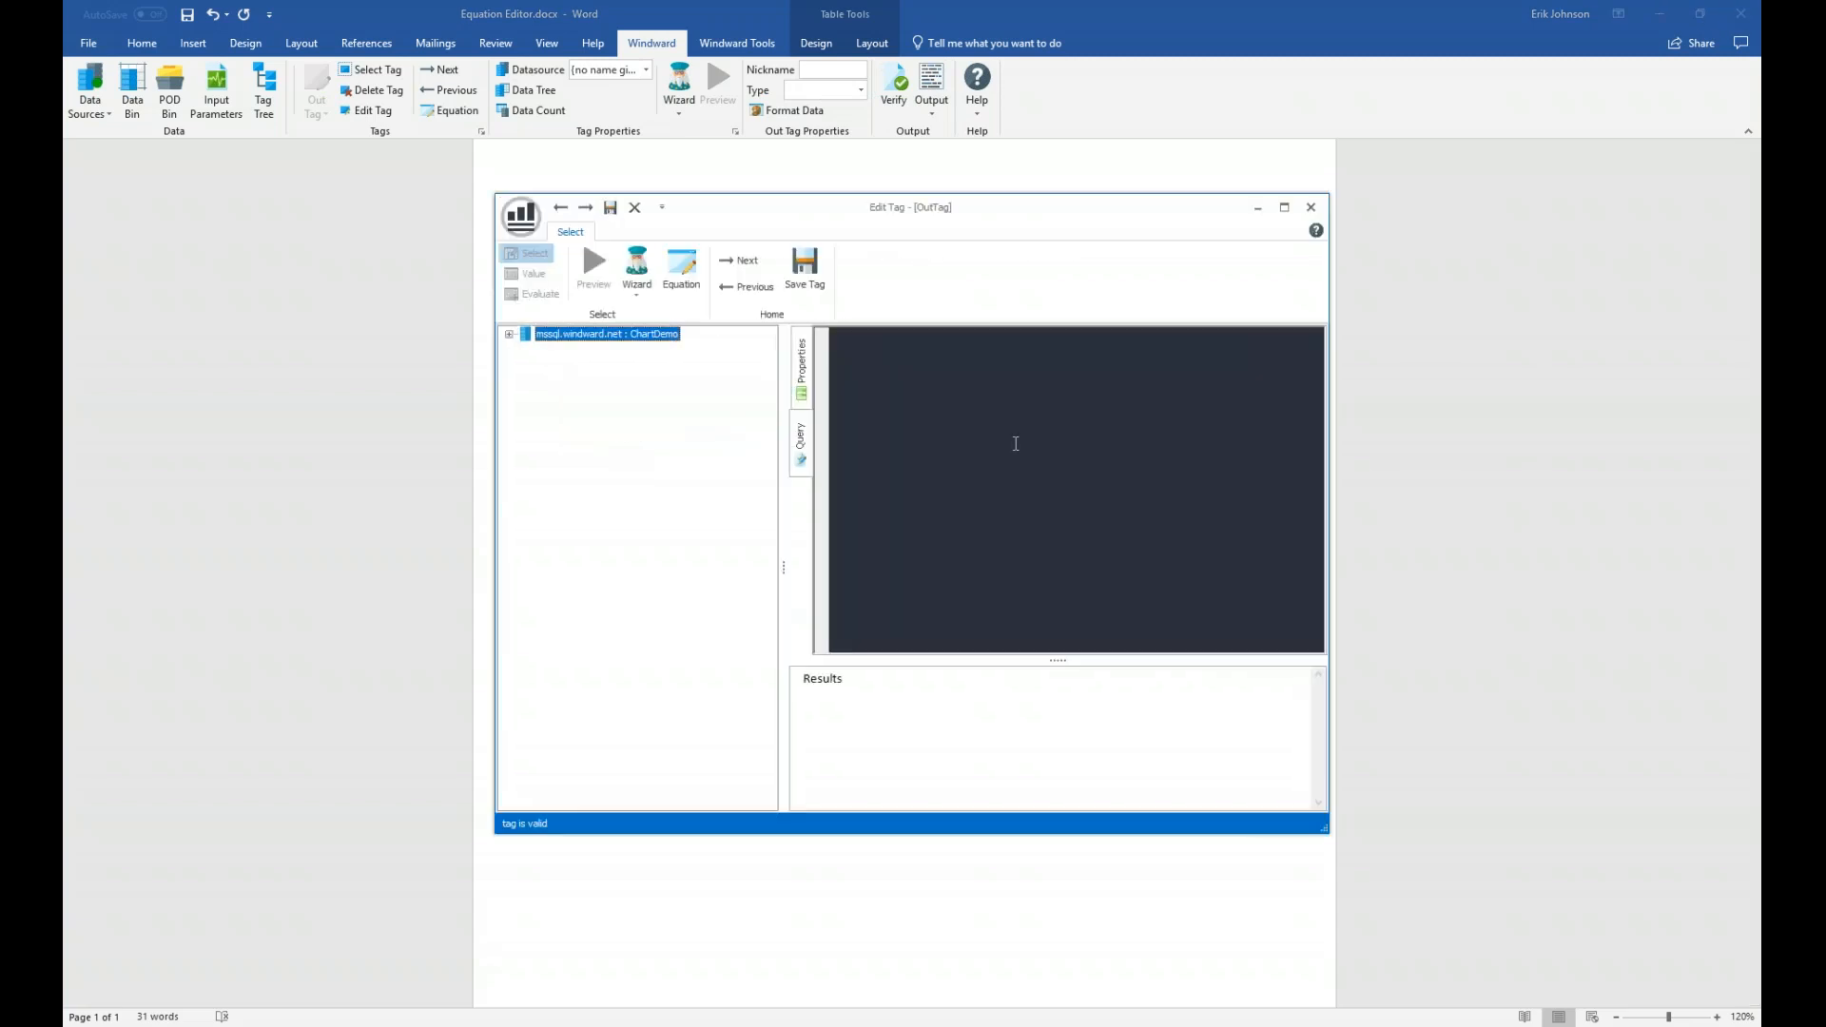
pyautogui.click(692, 266)
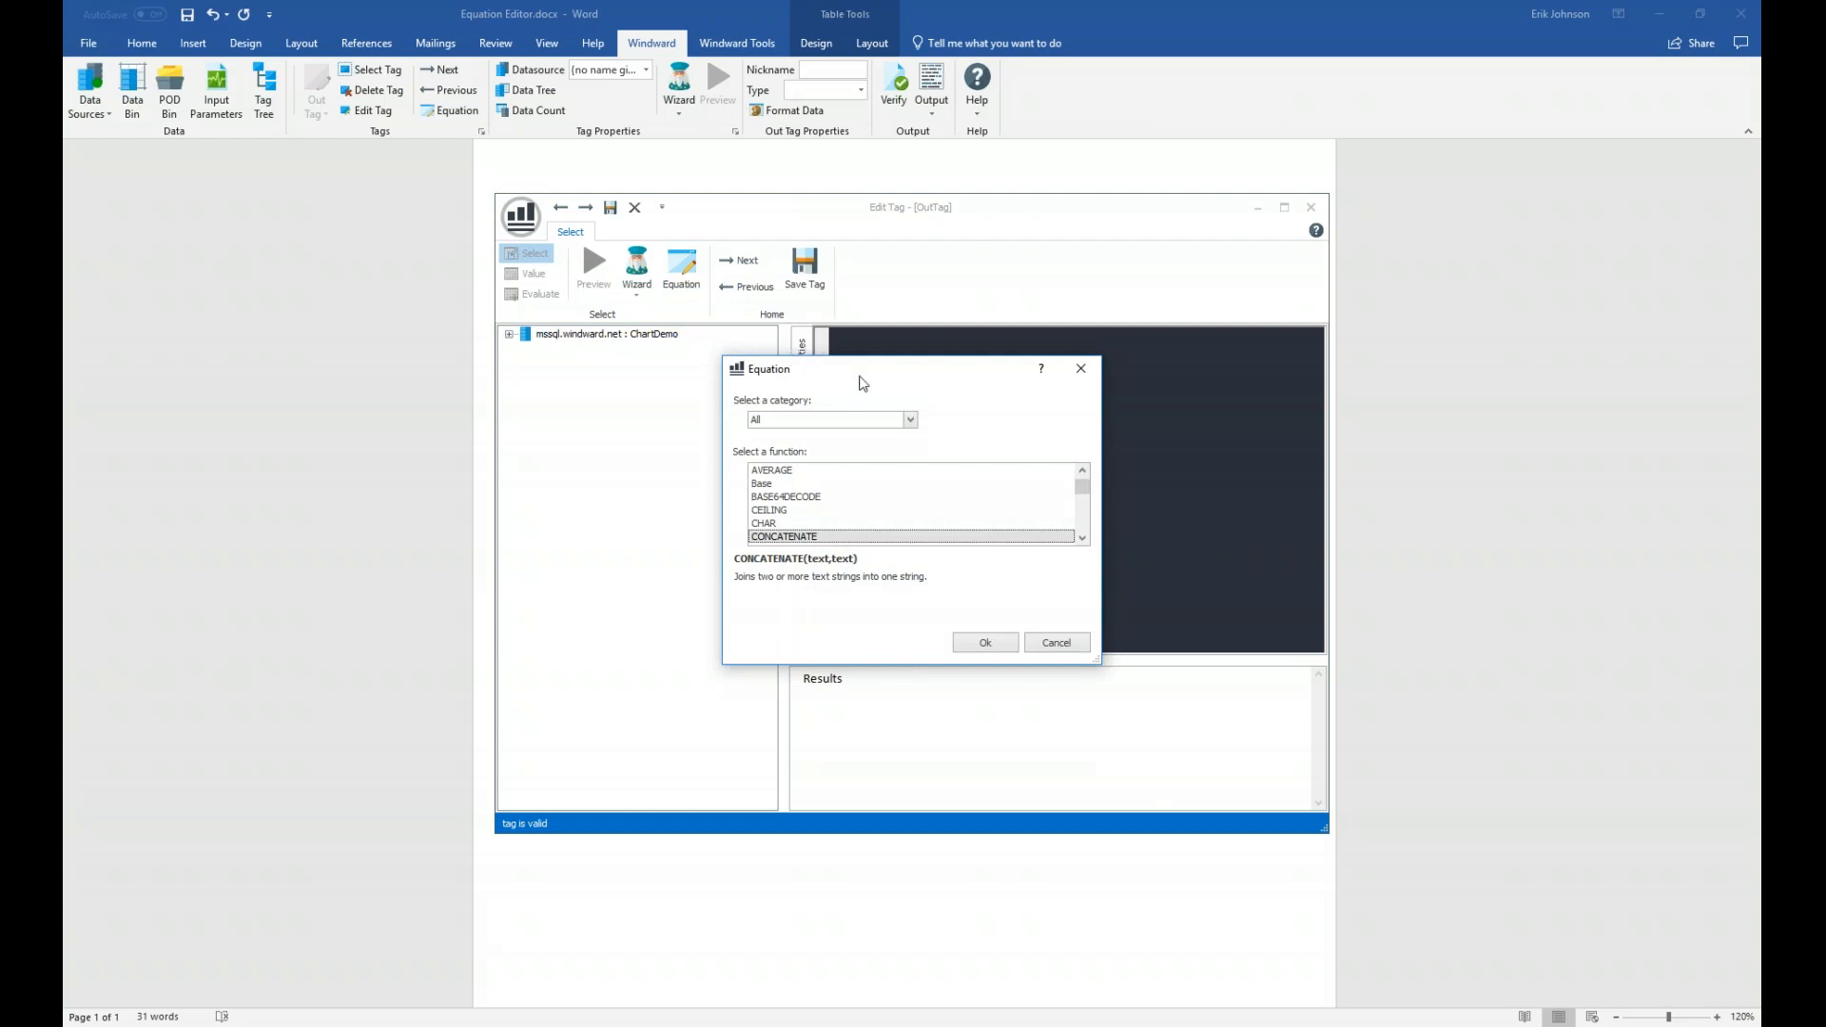
pyautogui.moveTo(862, 377); pyautogui.dragTo(759, 362)
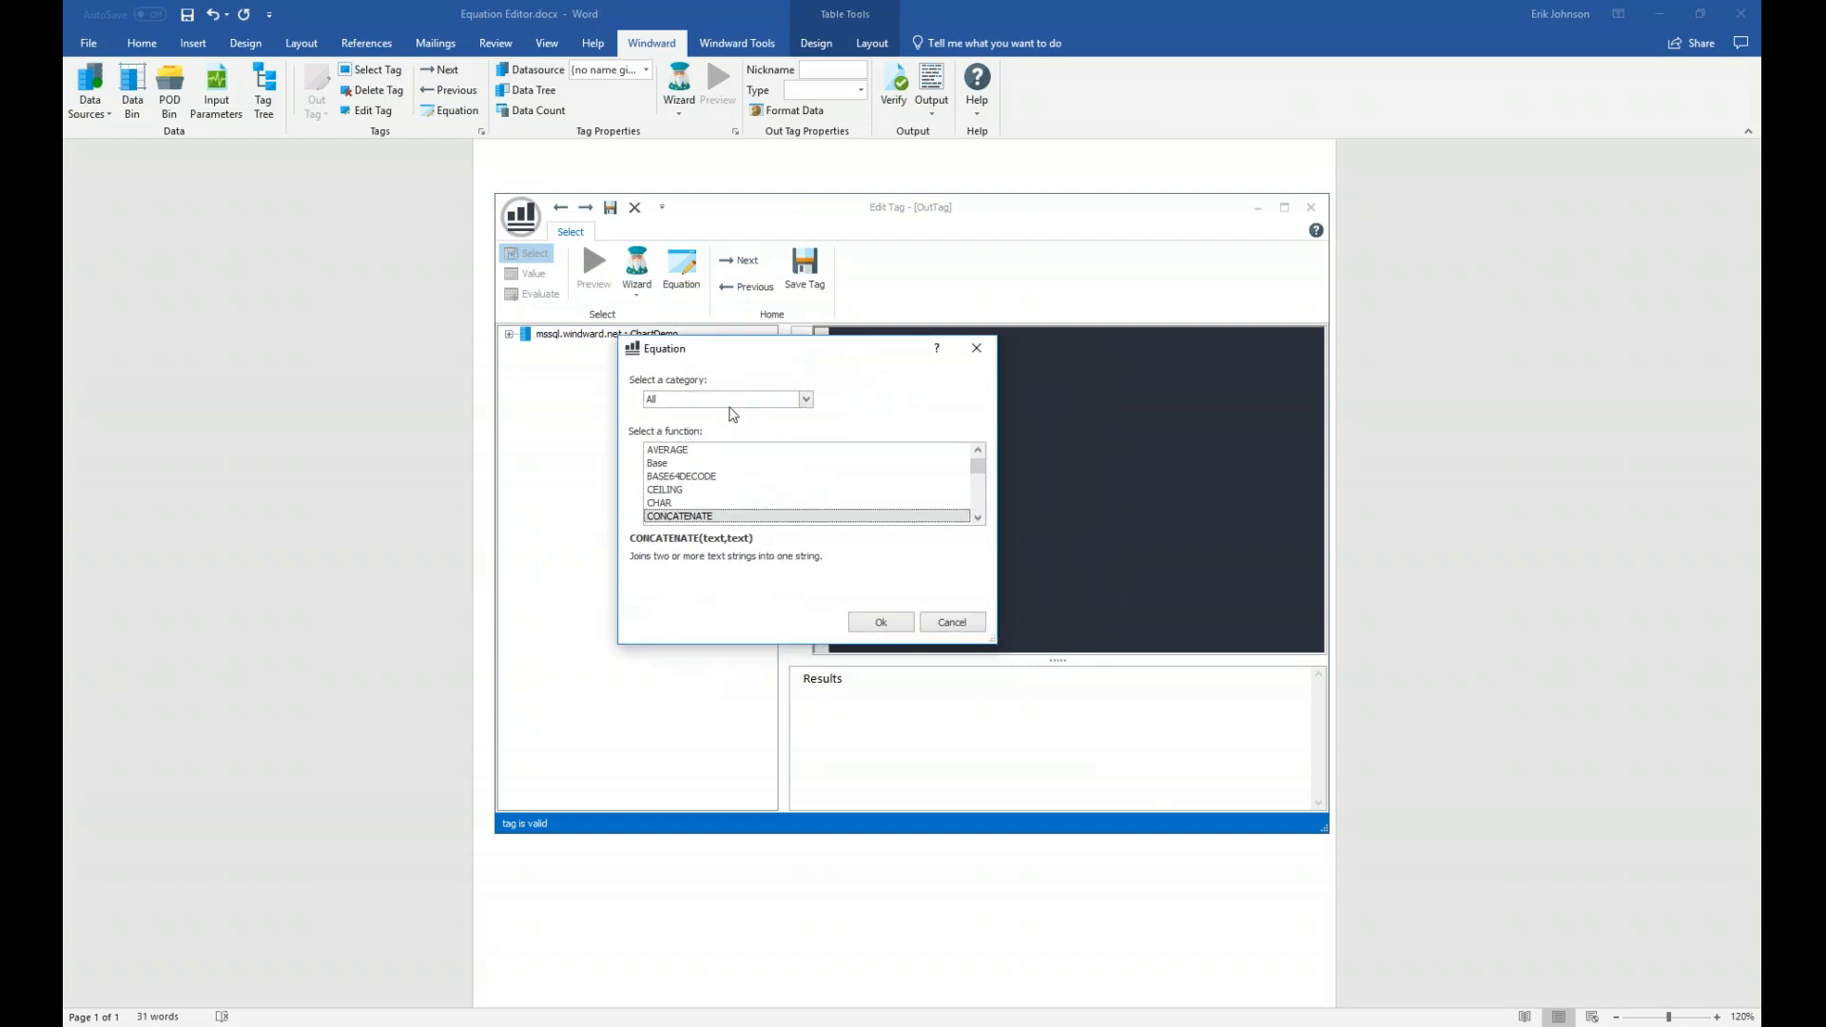
pyautogui.click(806, 400)
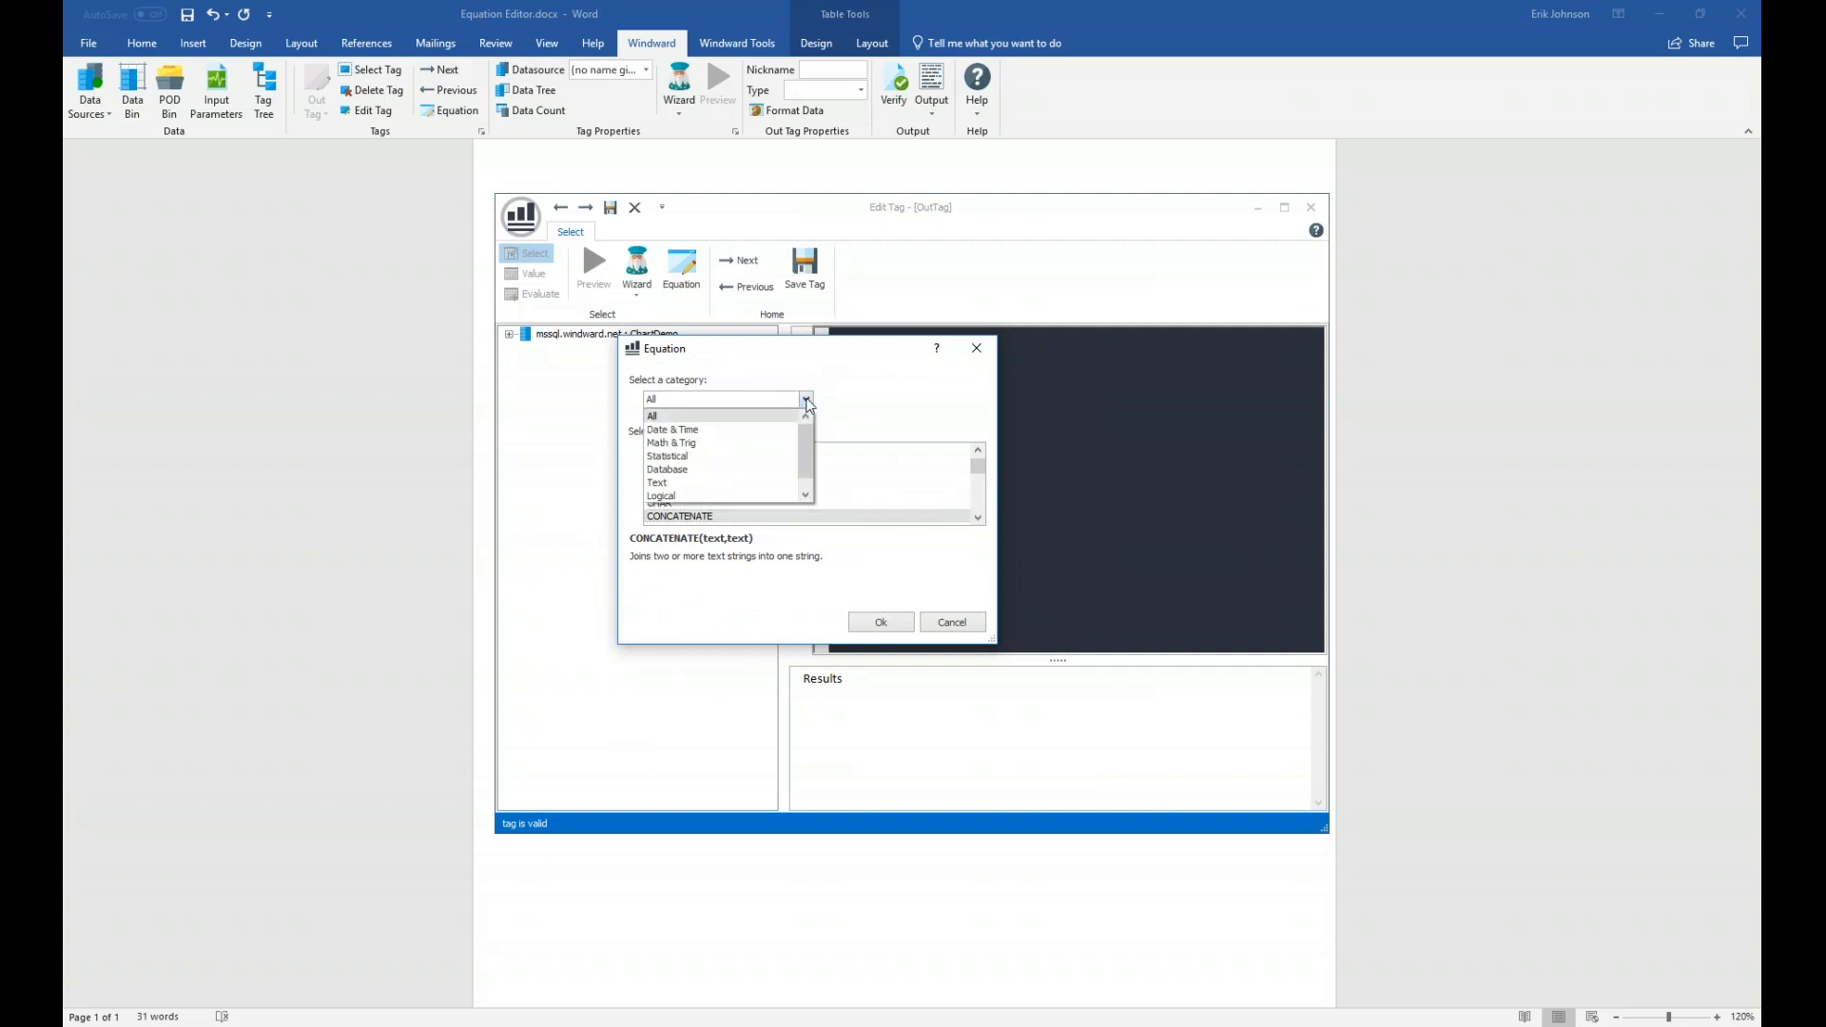
pyautogui.moveTo(806, 447)
pyautogui.mouseDown()
pyautogui.moveTo(809, 474)
pyautogui.moveTo(806, 447)
pyautogui.mouseUp()
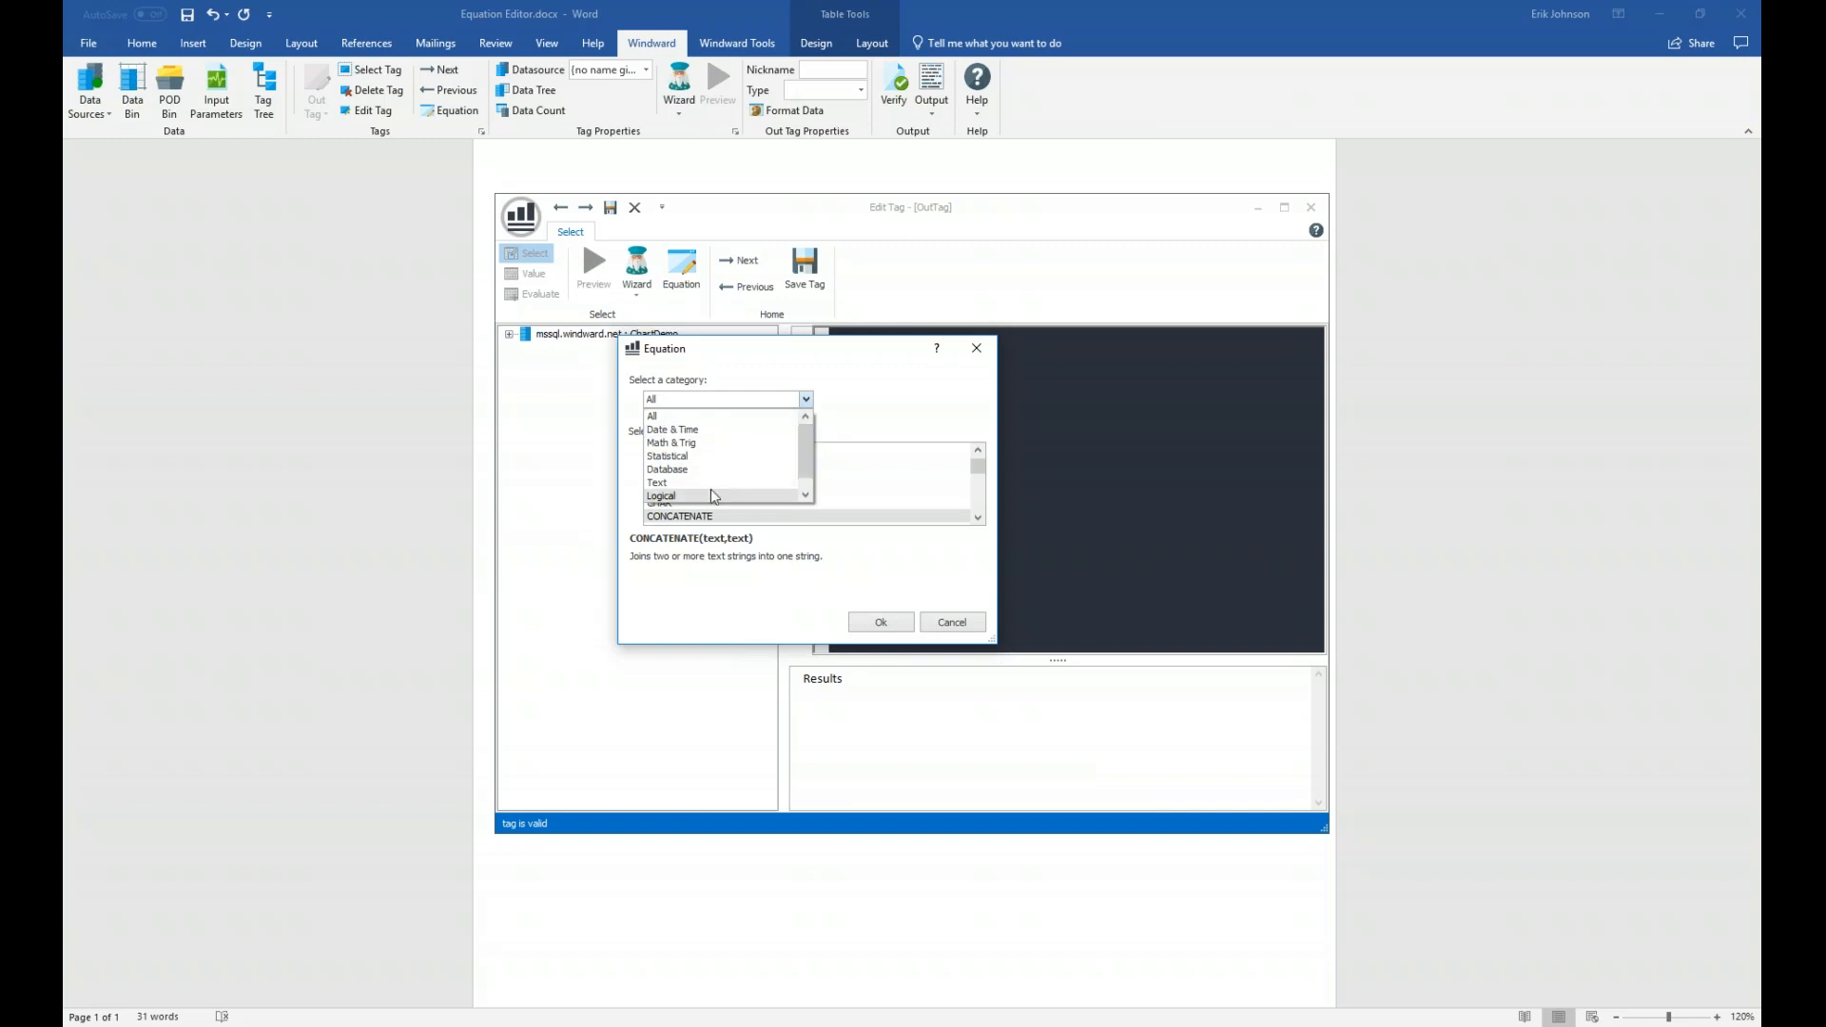
pyautogui.moveTo(806, 464)
pyautogui.mouseDown()
pyautogui.moveTo(806, 440)
pyautogui.moveTo(801, 469)
pyautogui.mouseUp()
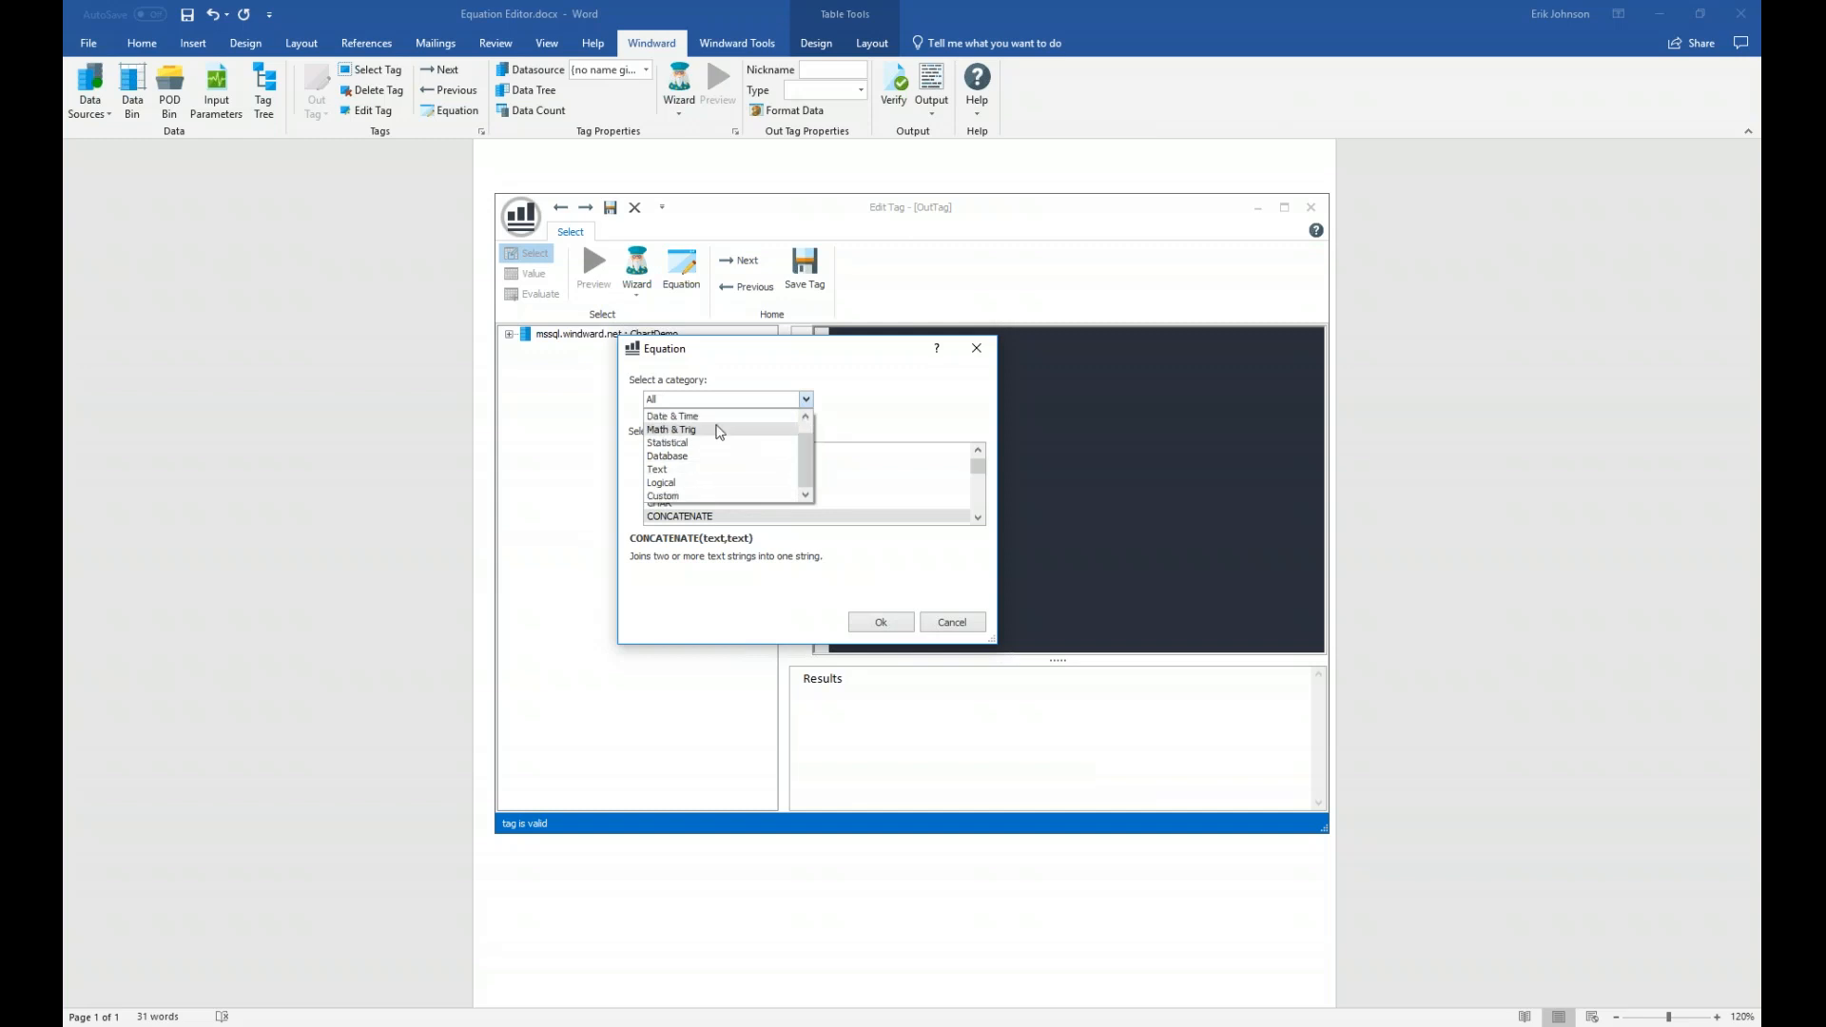
pyautogui.click(719, 432)
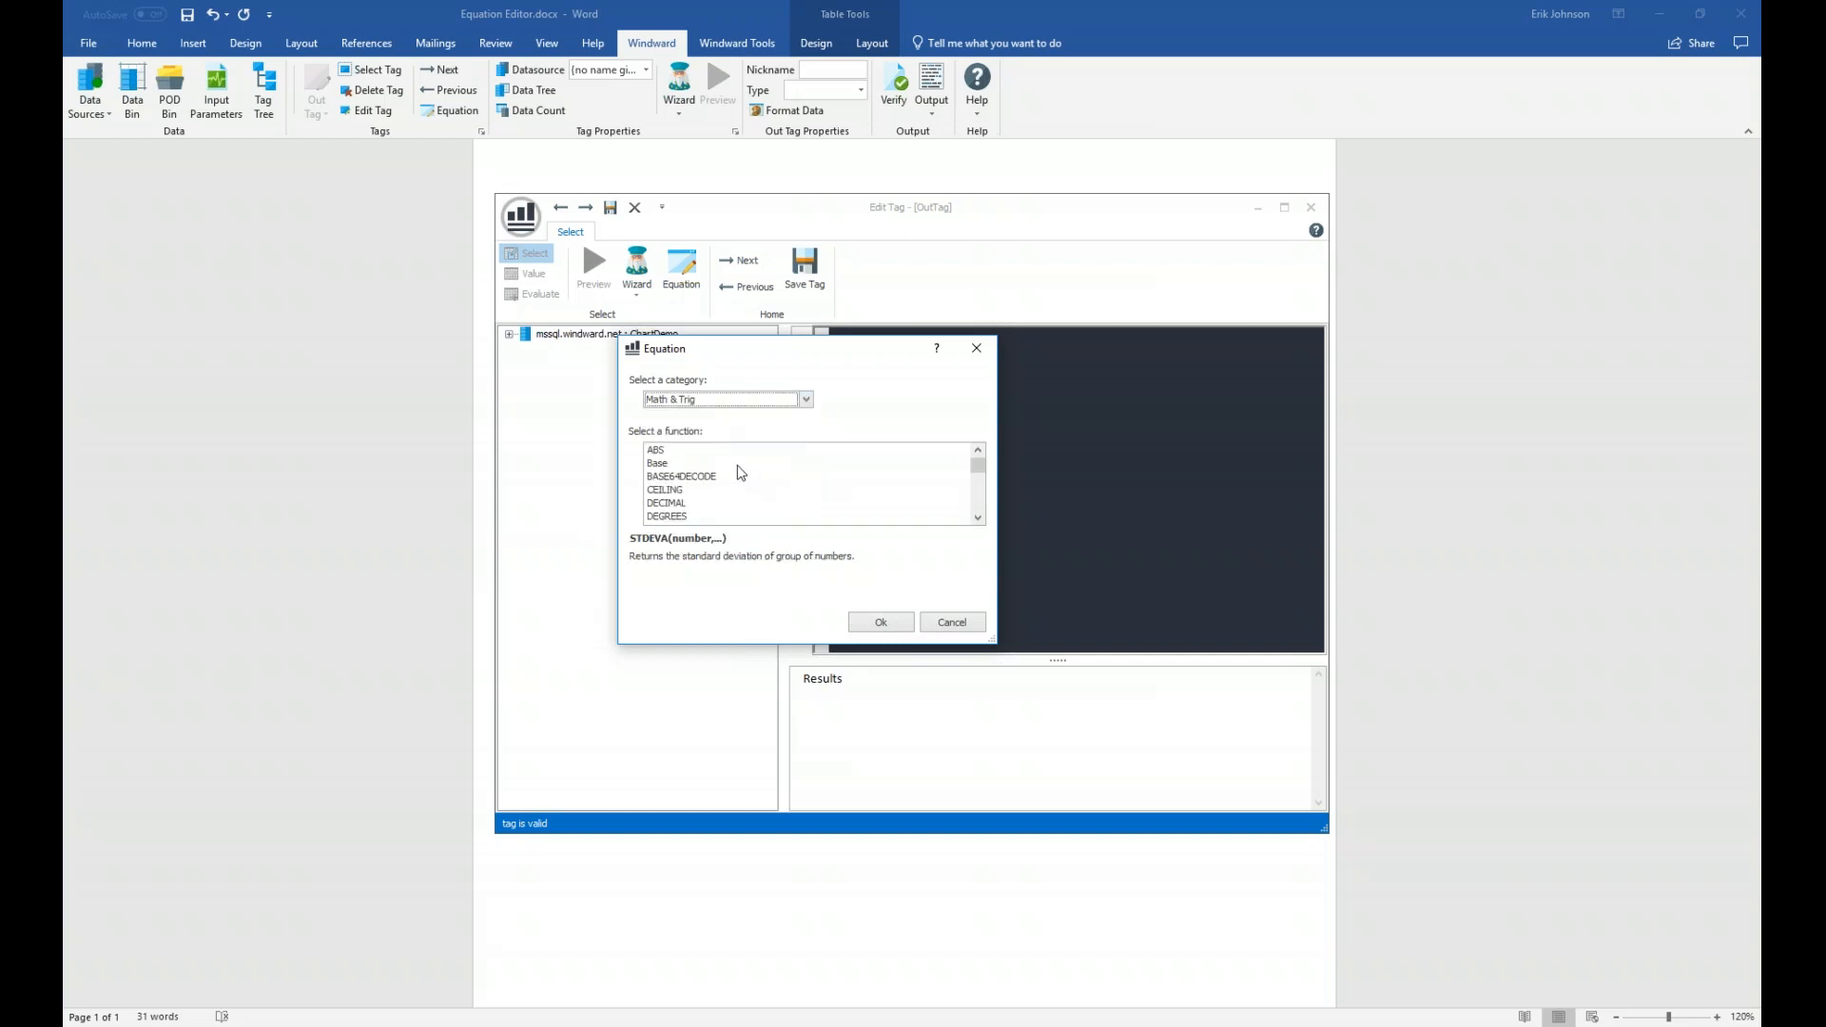
pyautogui.scroll(-15, 740, 473)
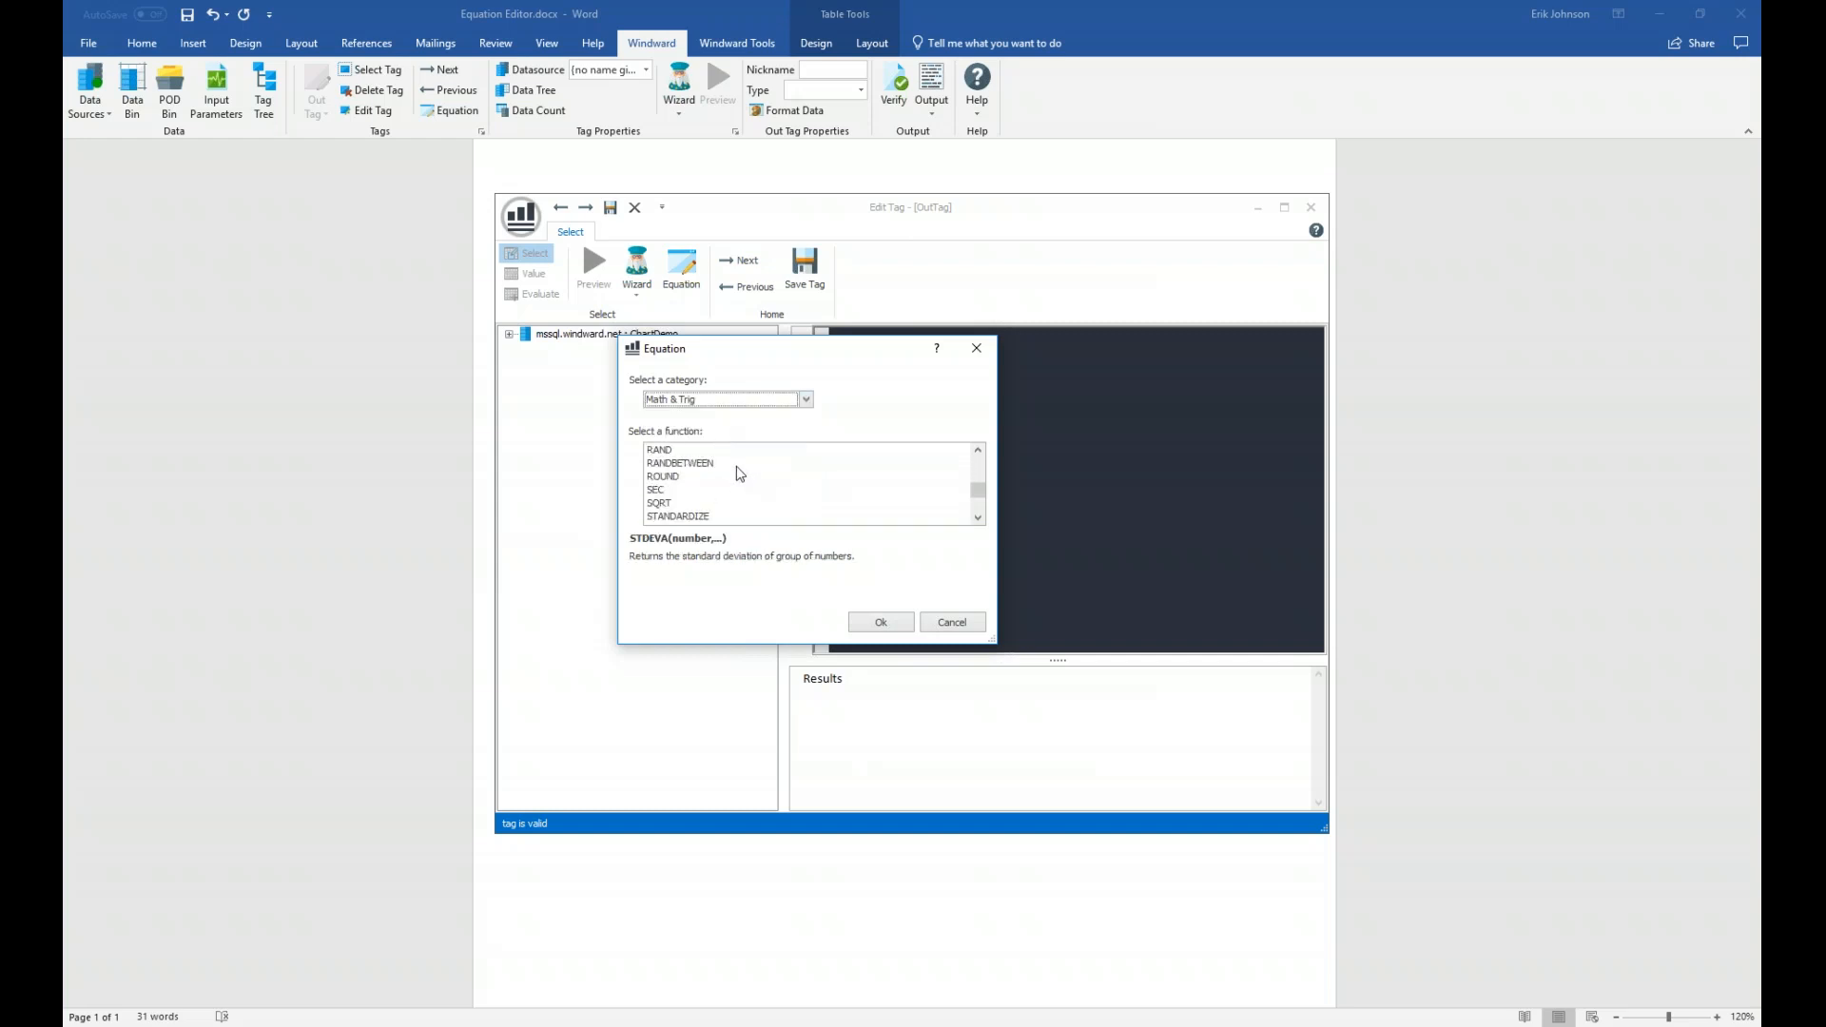
pyautogui.scroll(-2, 740, 472)
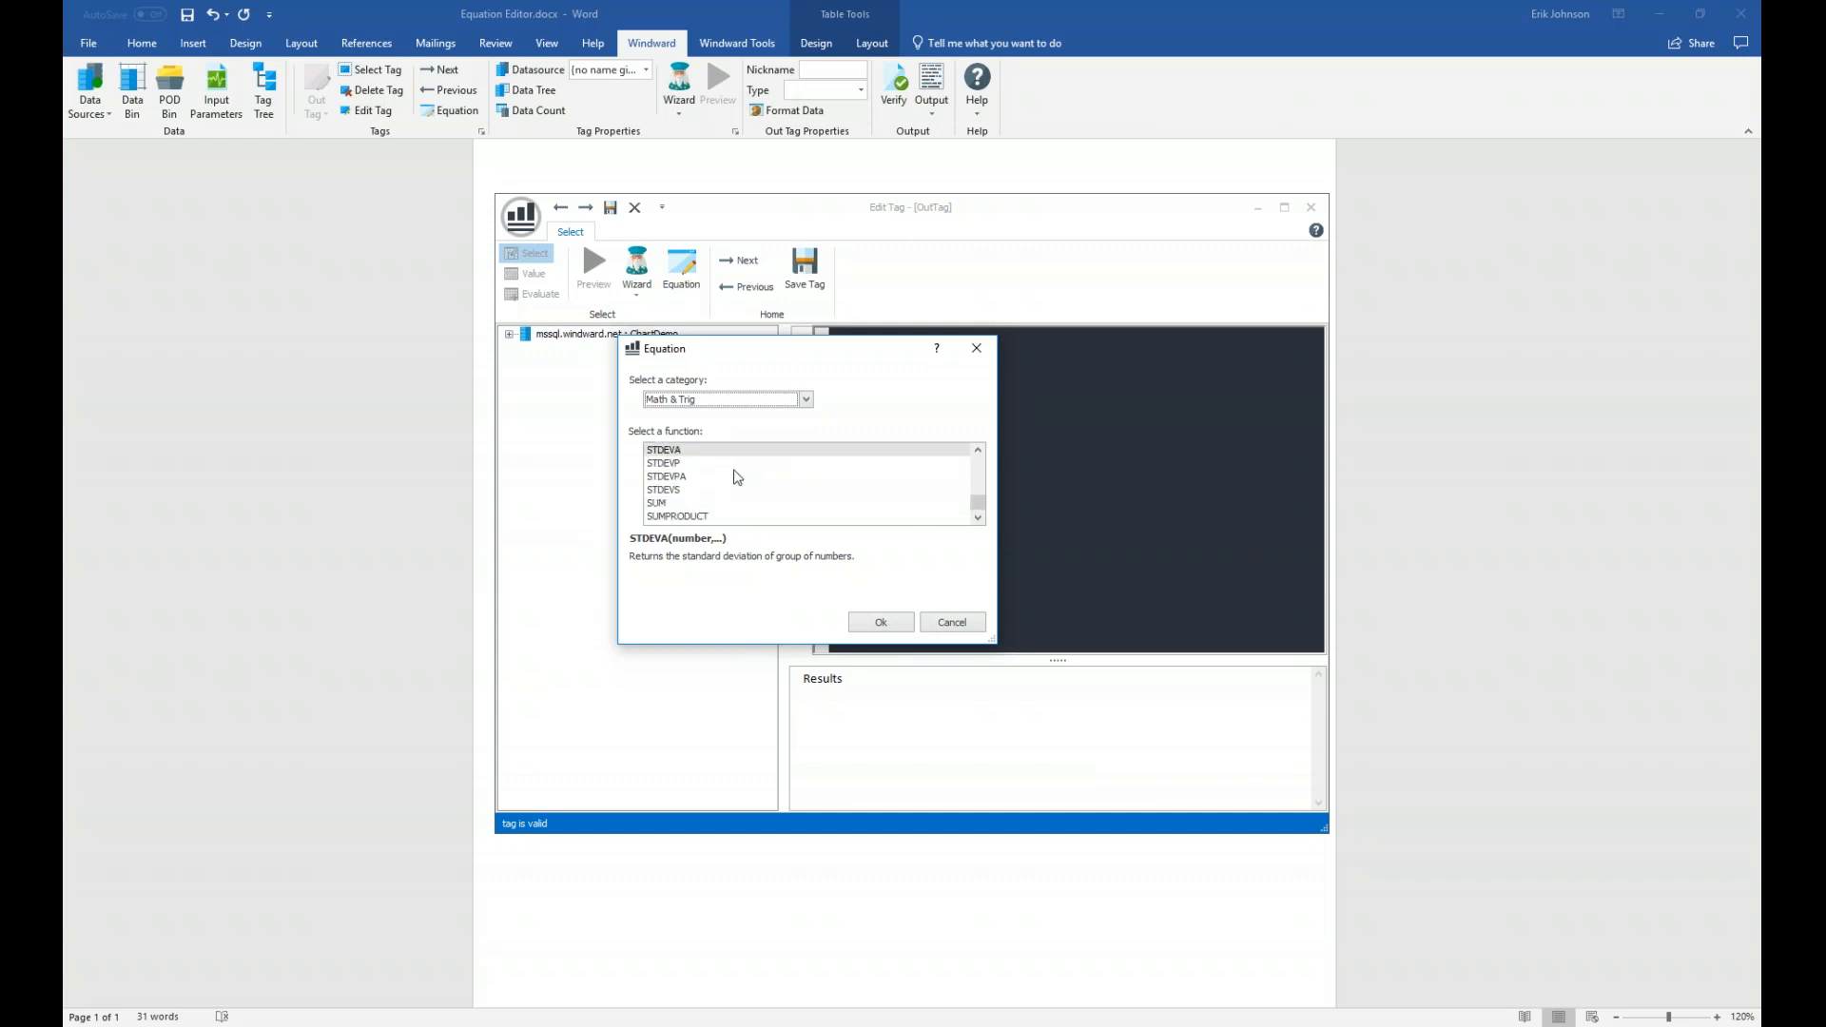
pyautogui.click(681, 503)
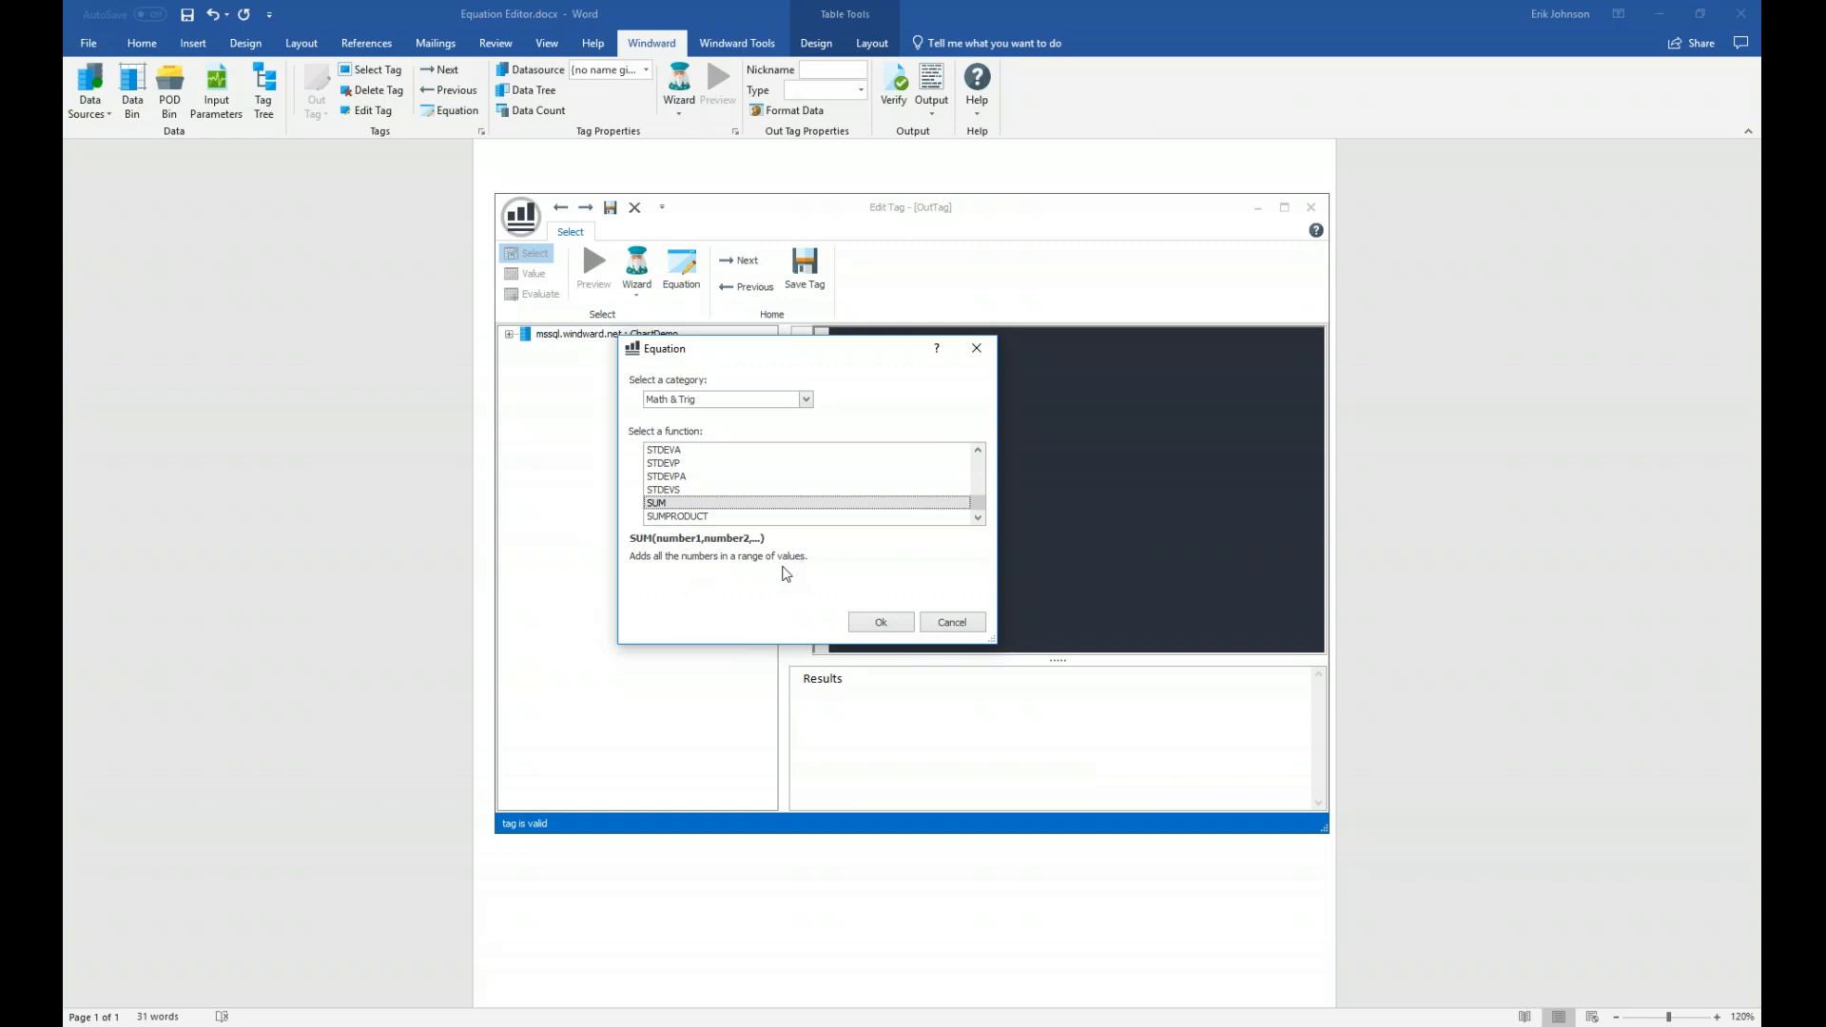
pyautogui.click(873, 627)
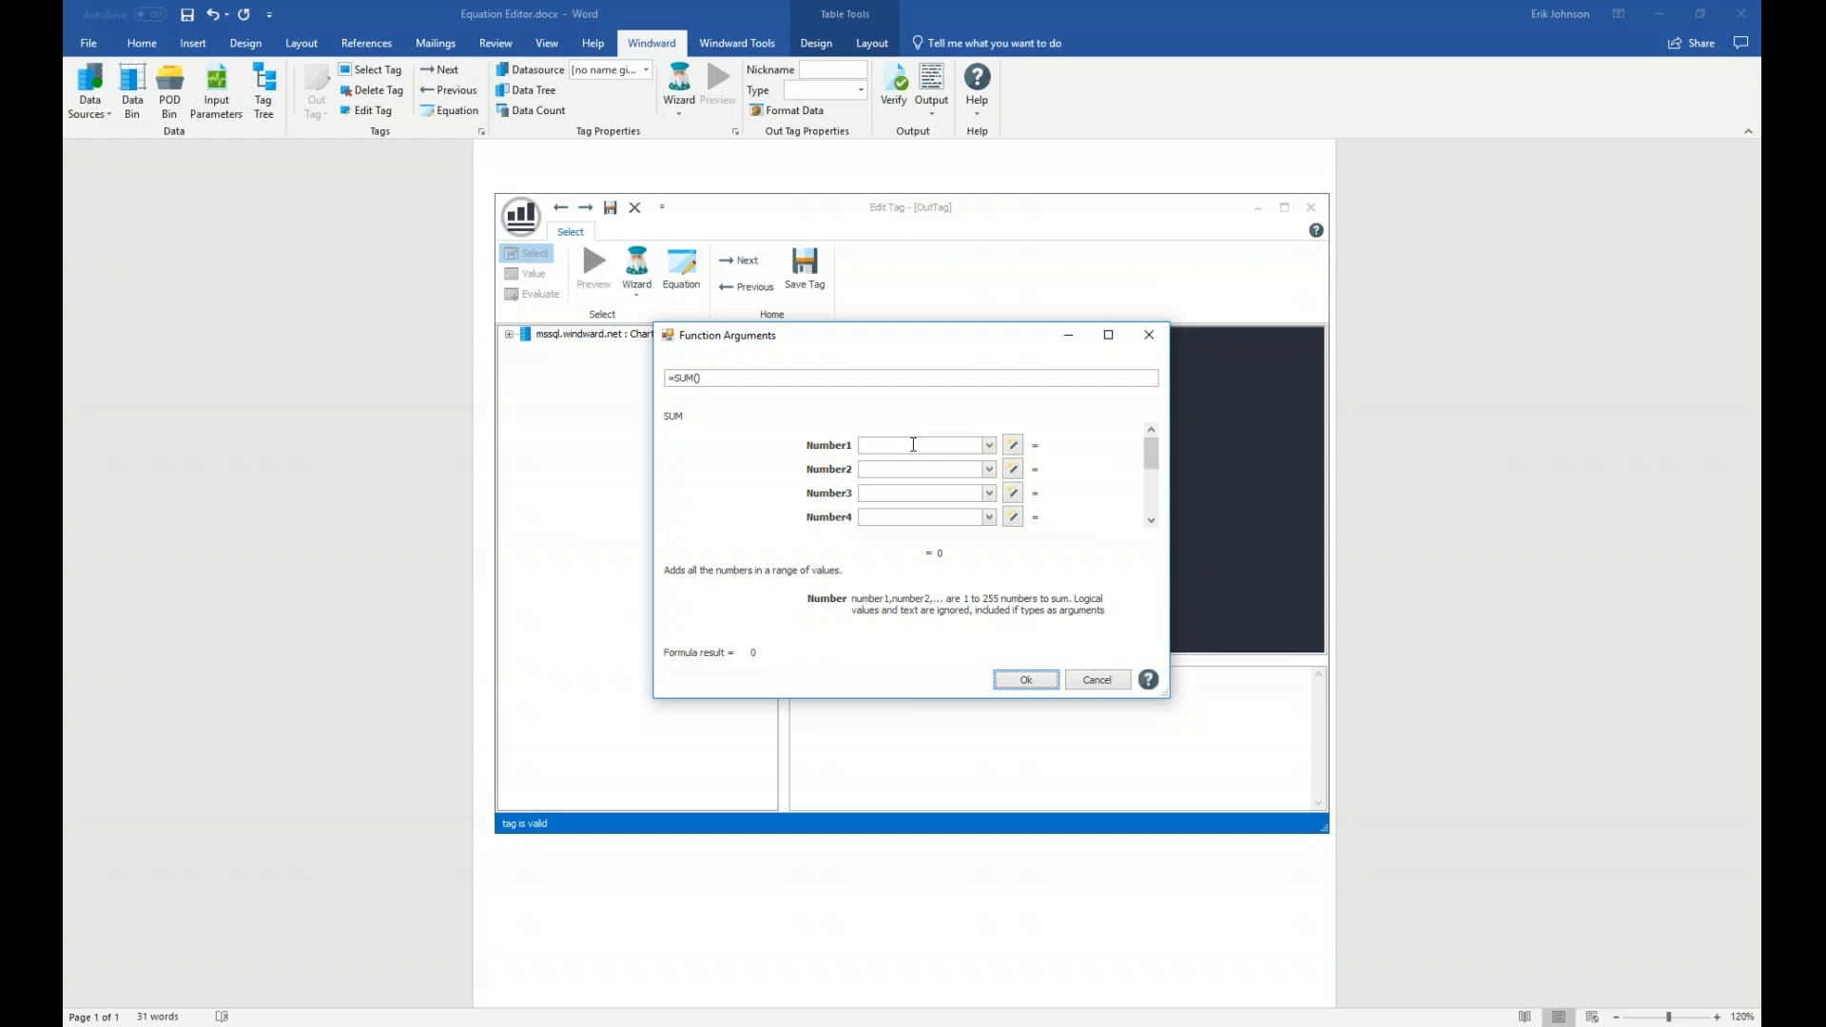
# - Set SUM's Number1 argument to a query on the SalesAmount column of the Sales table, then accept the equation and save the tag
pyautogui.click(1013, 447)
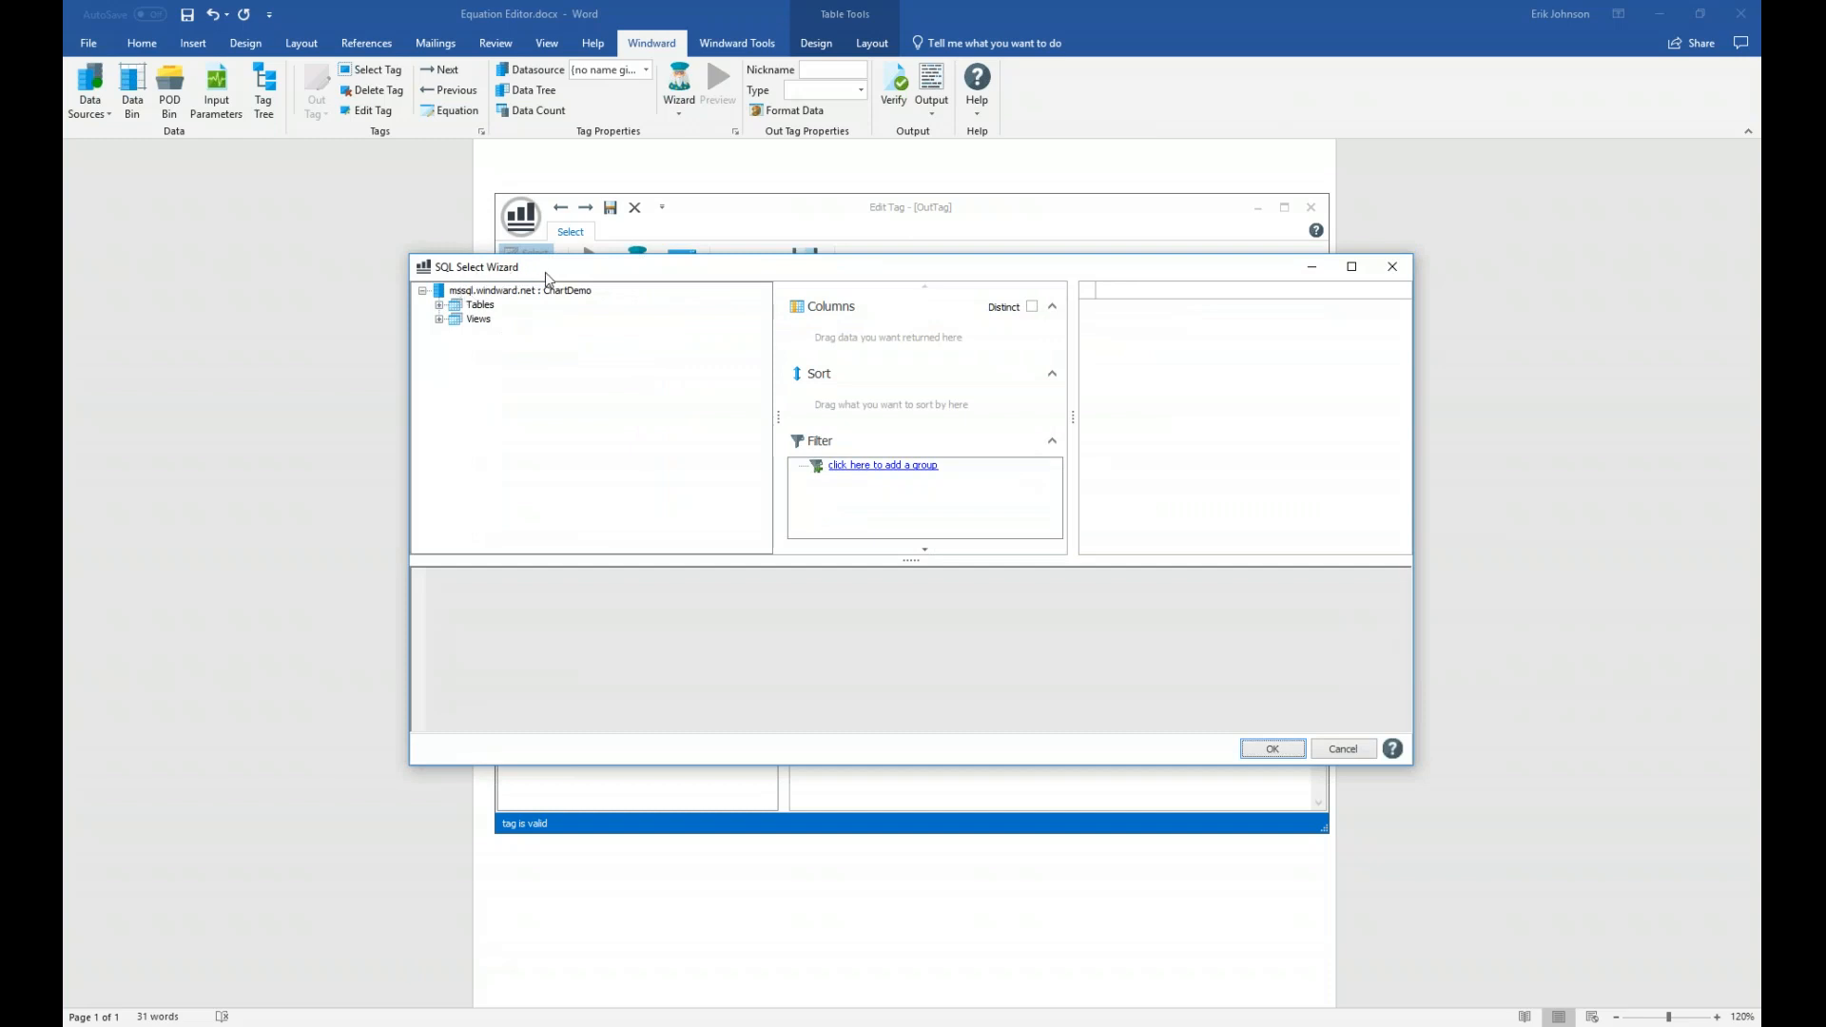
pyautogui.click(439, 305)
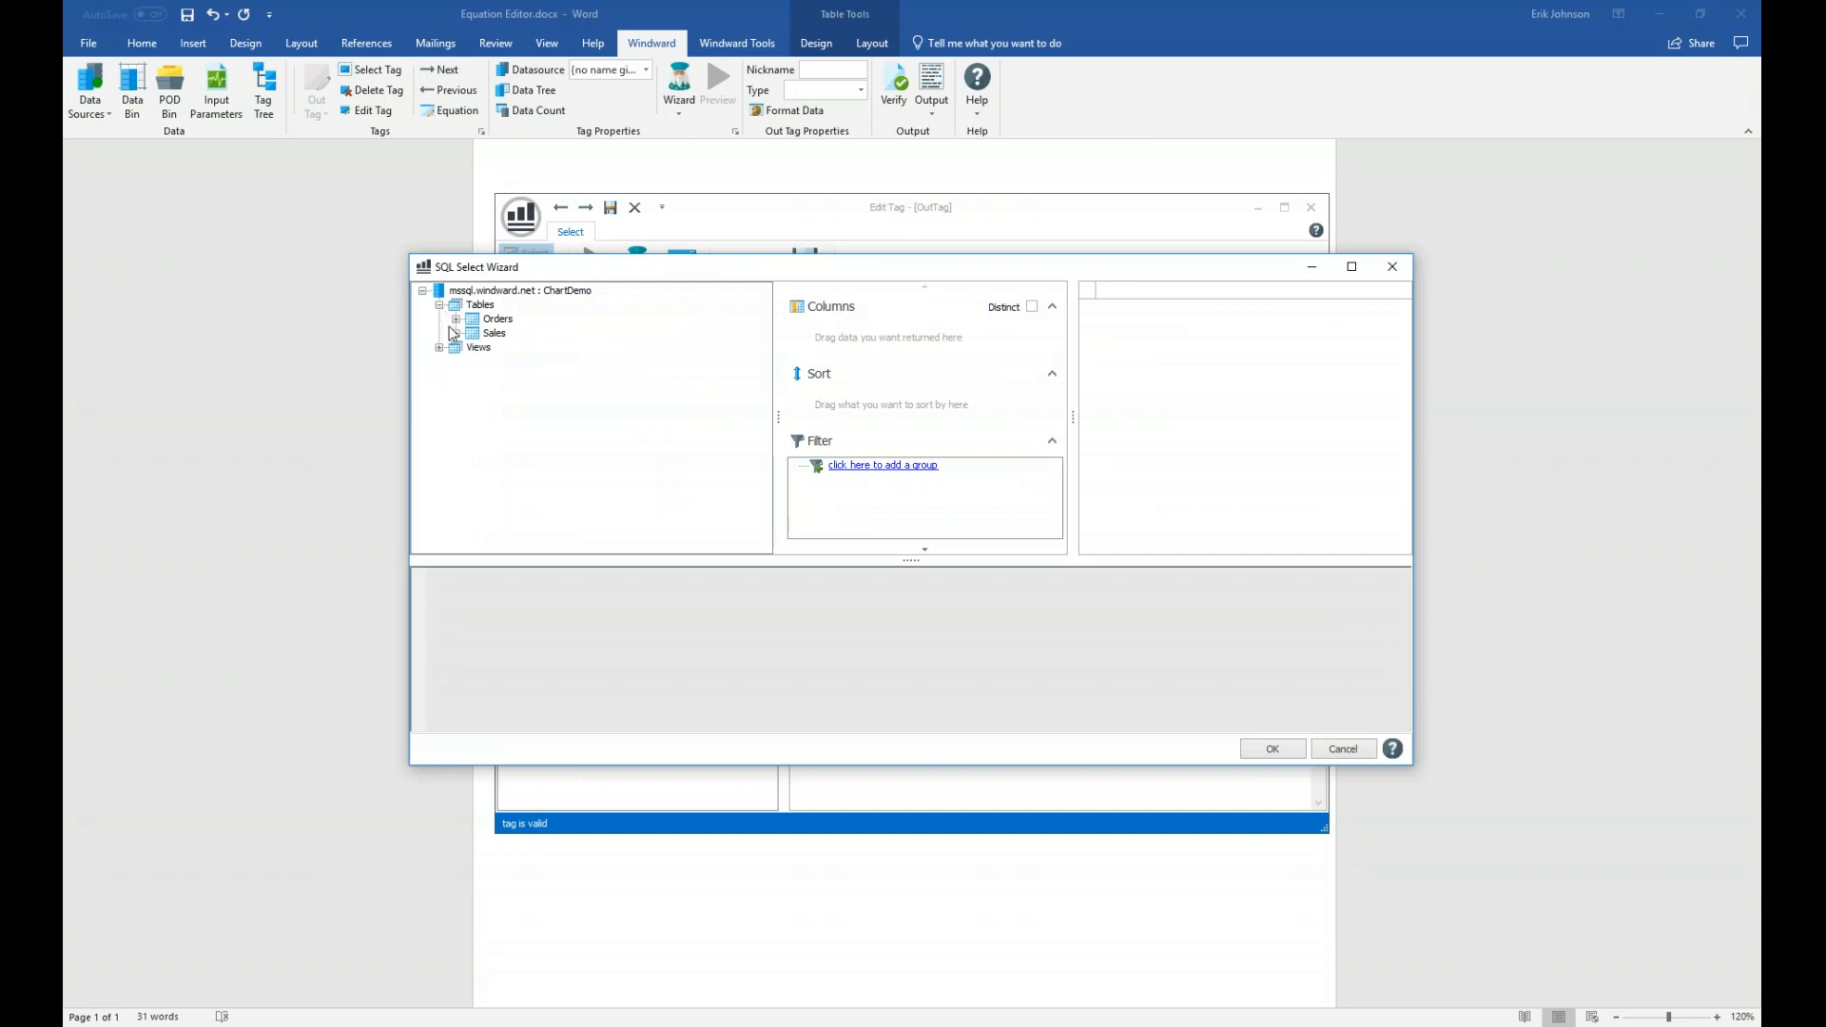
pyautogui.click(457, 334)
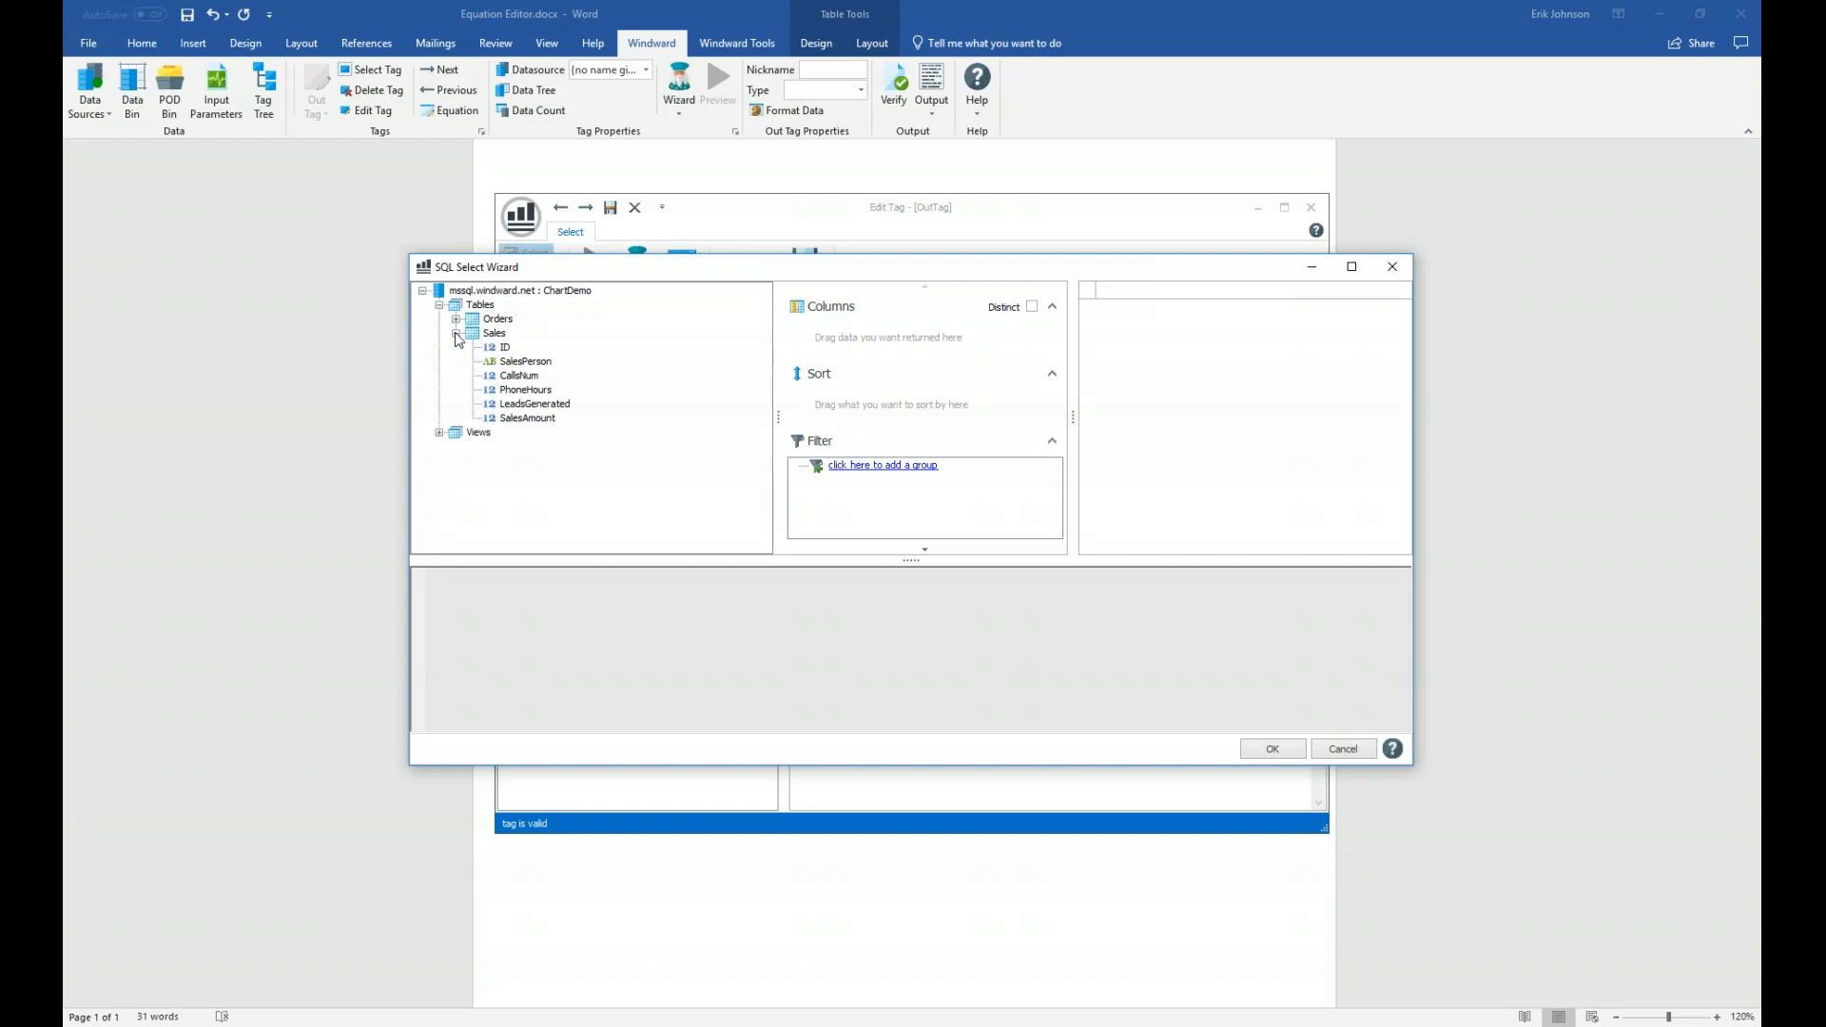
pyautogui.click(552, 420)
pyautogui.moveTo(514, 420); pyautogui.dragTo(835, 338)
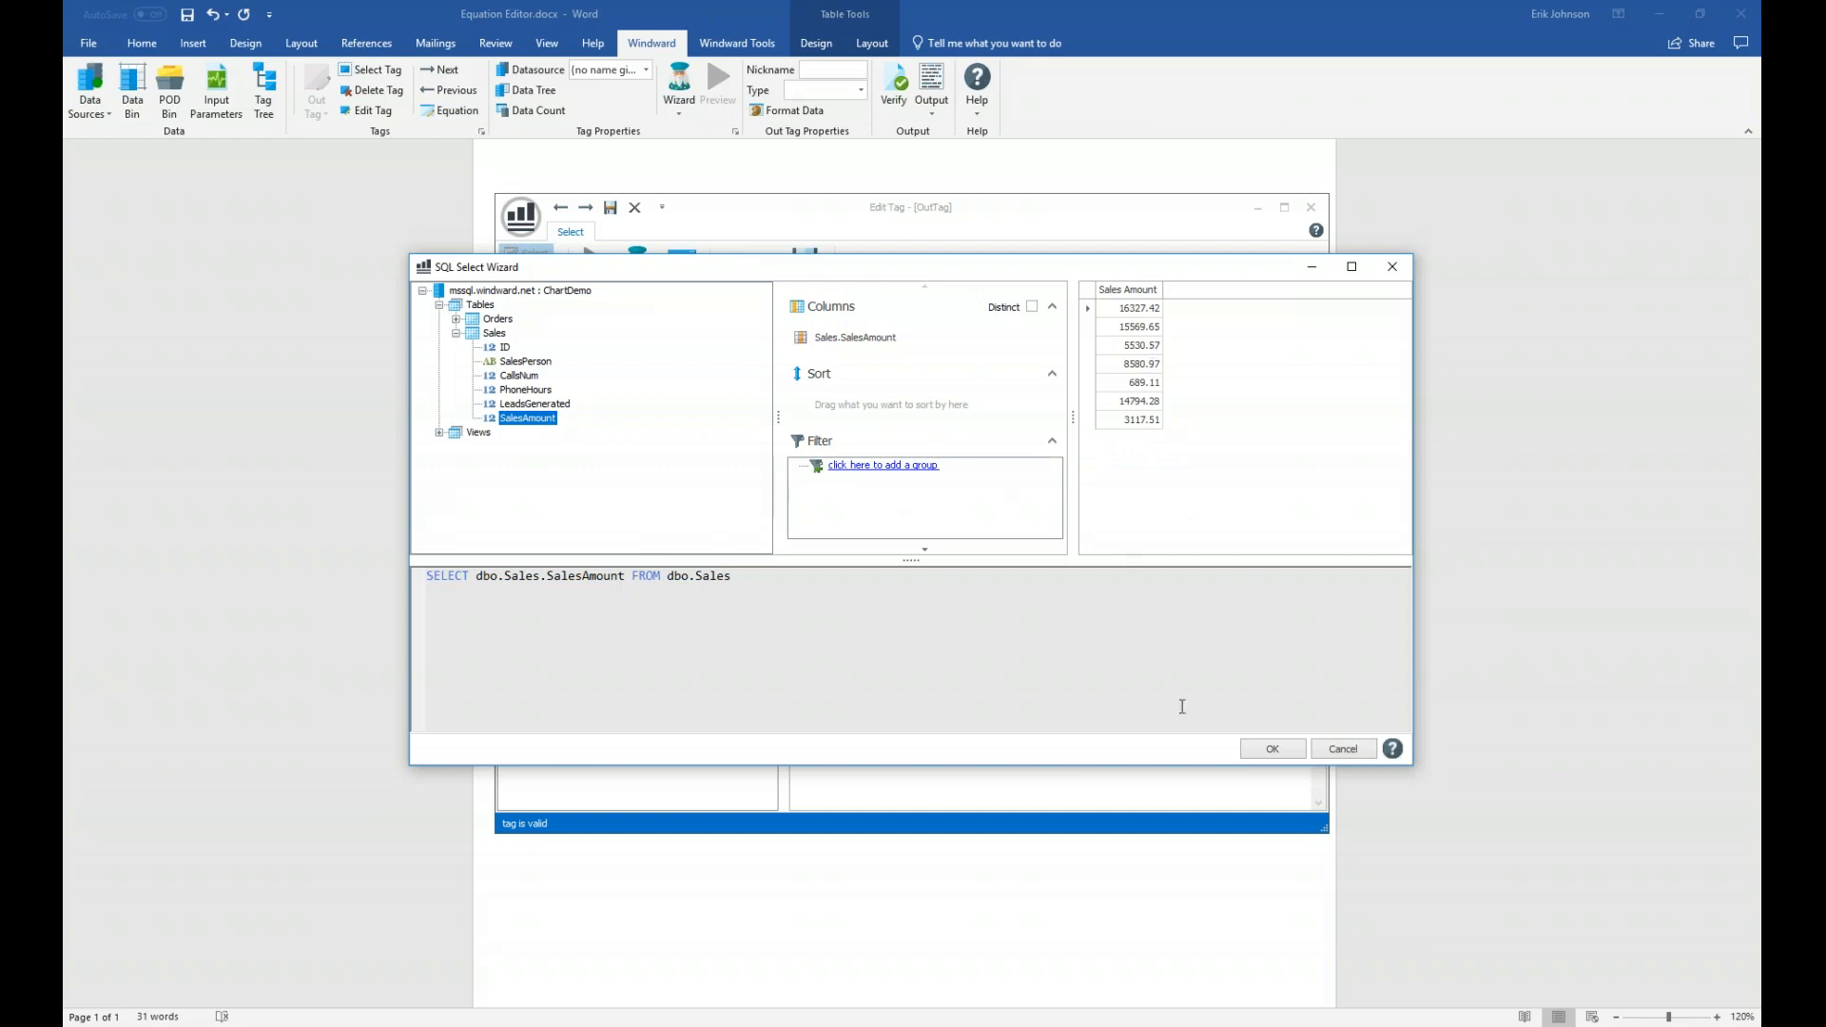
pyautogui.click(1289, 752)
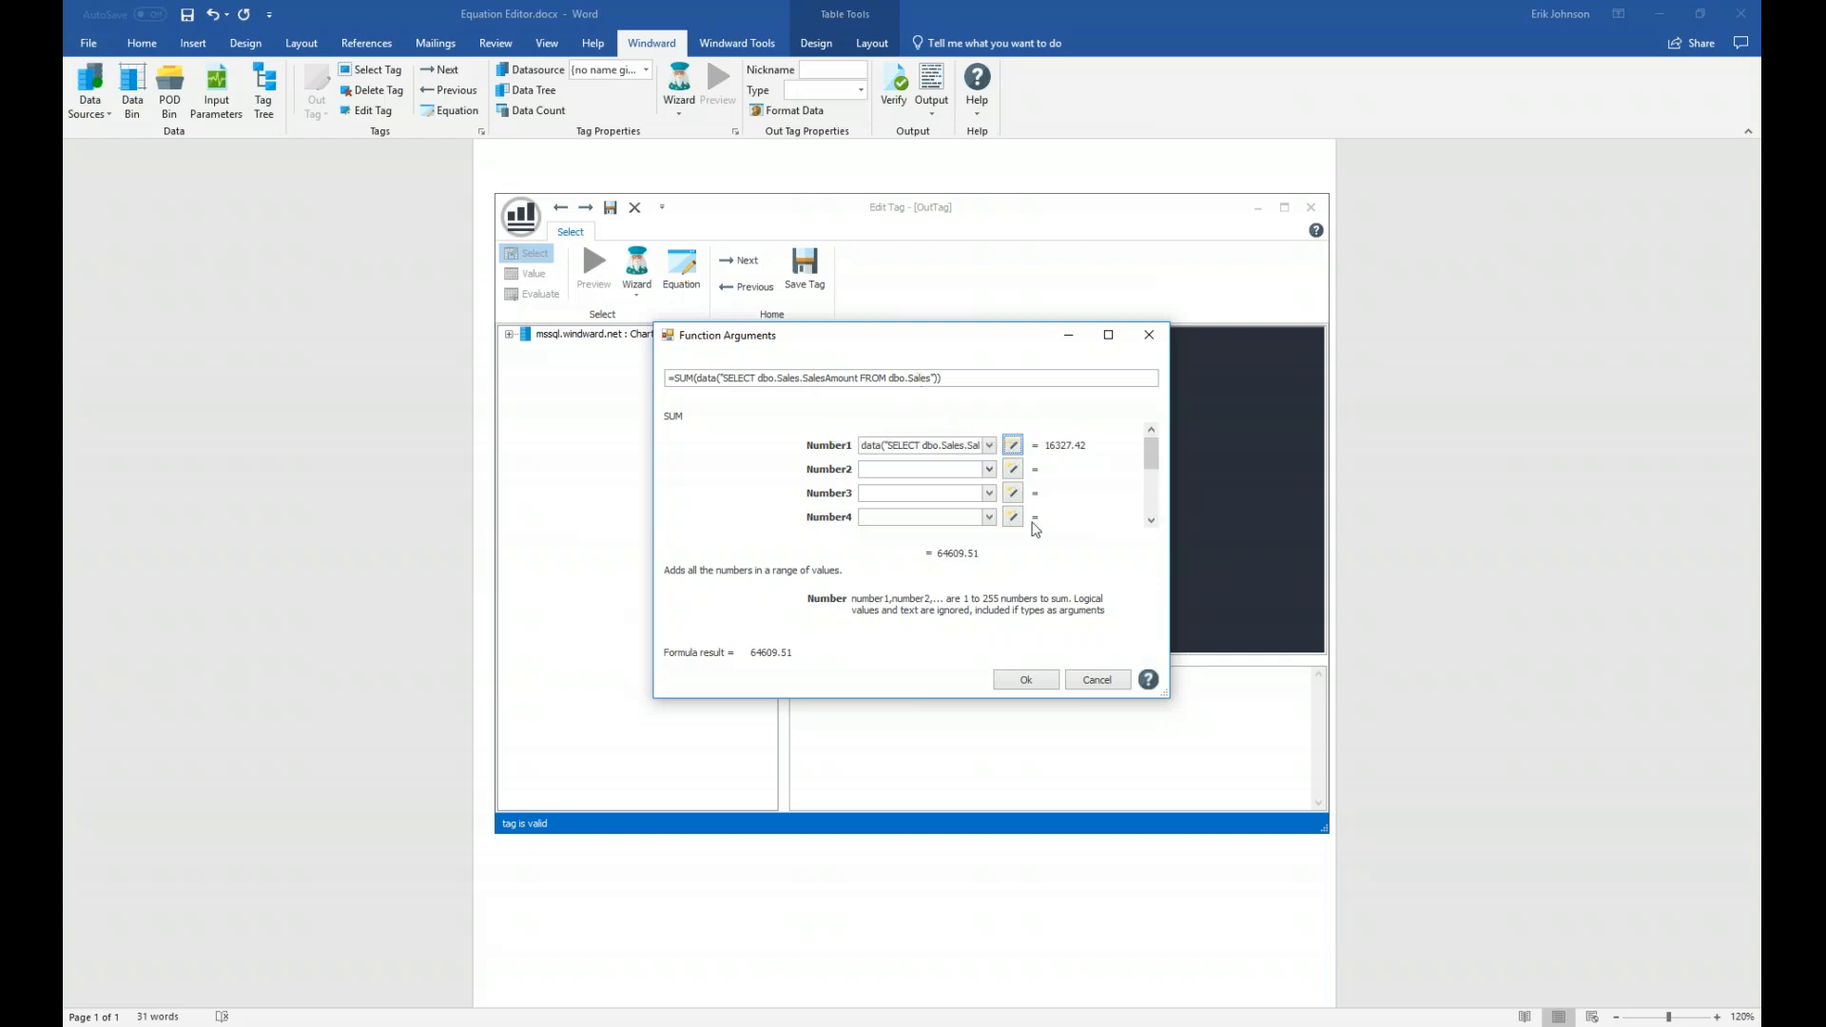
pyautogui.click(1031, 681)
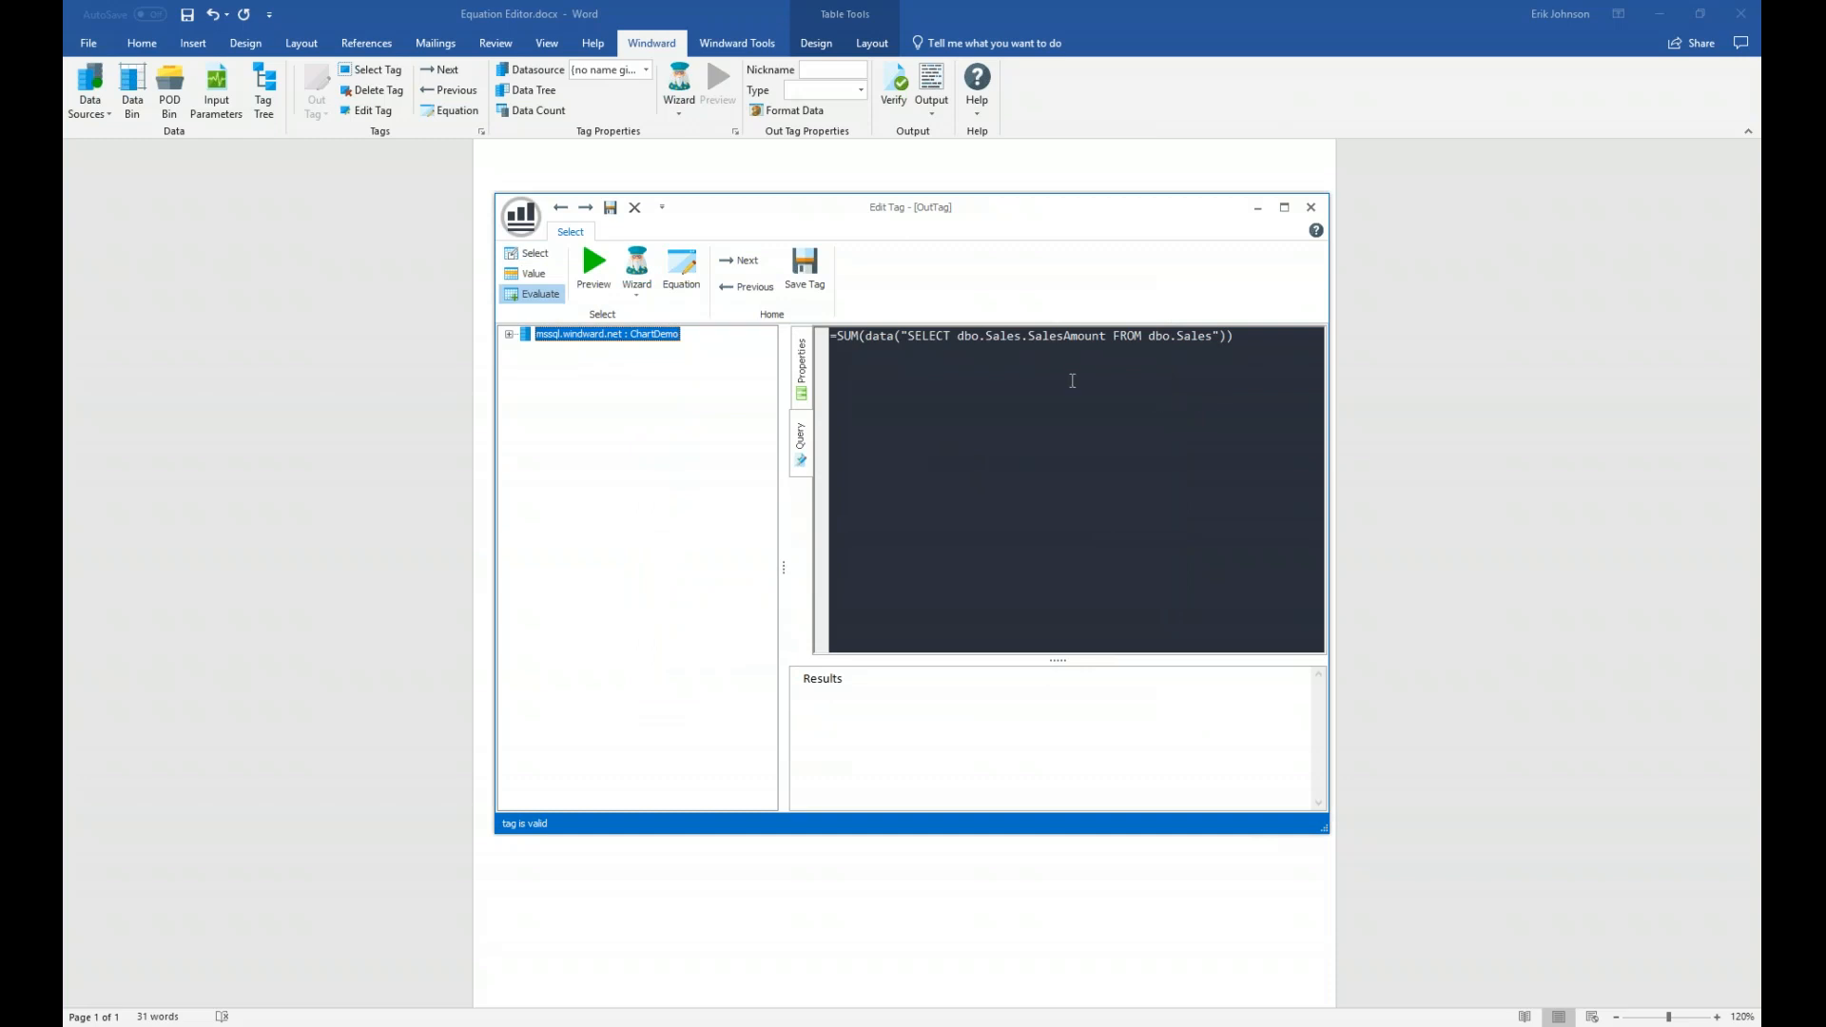
pyautogui.click(804, 271)
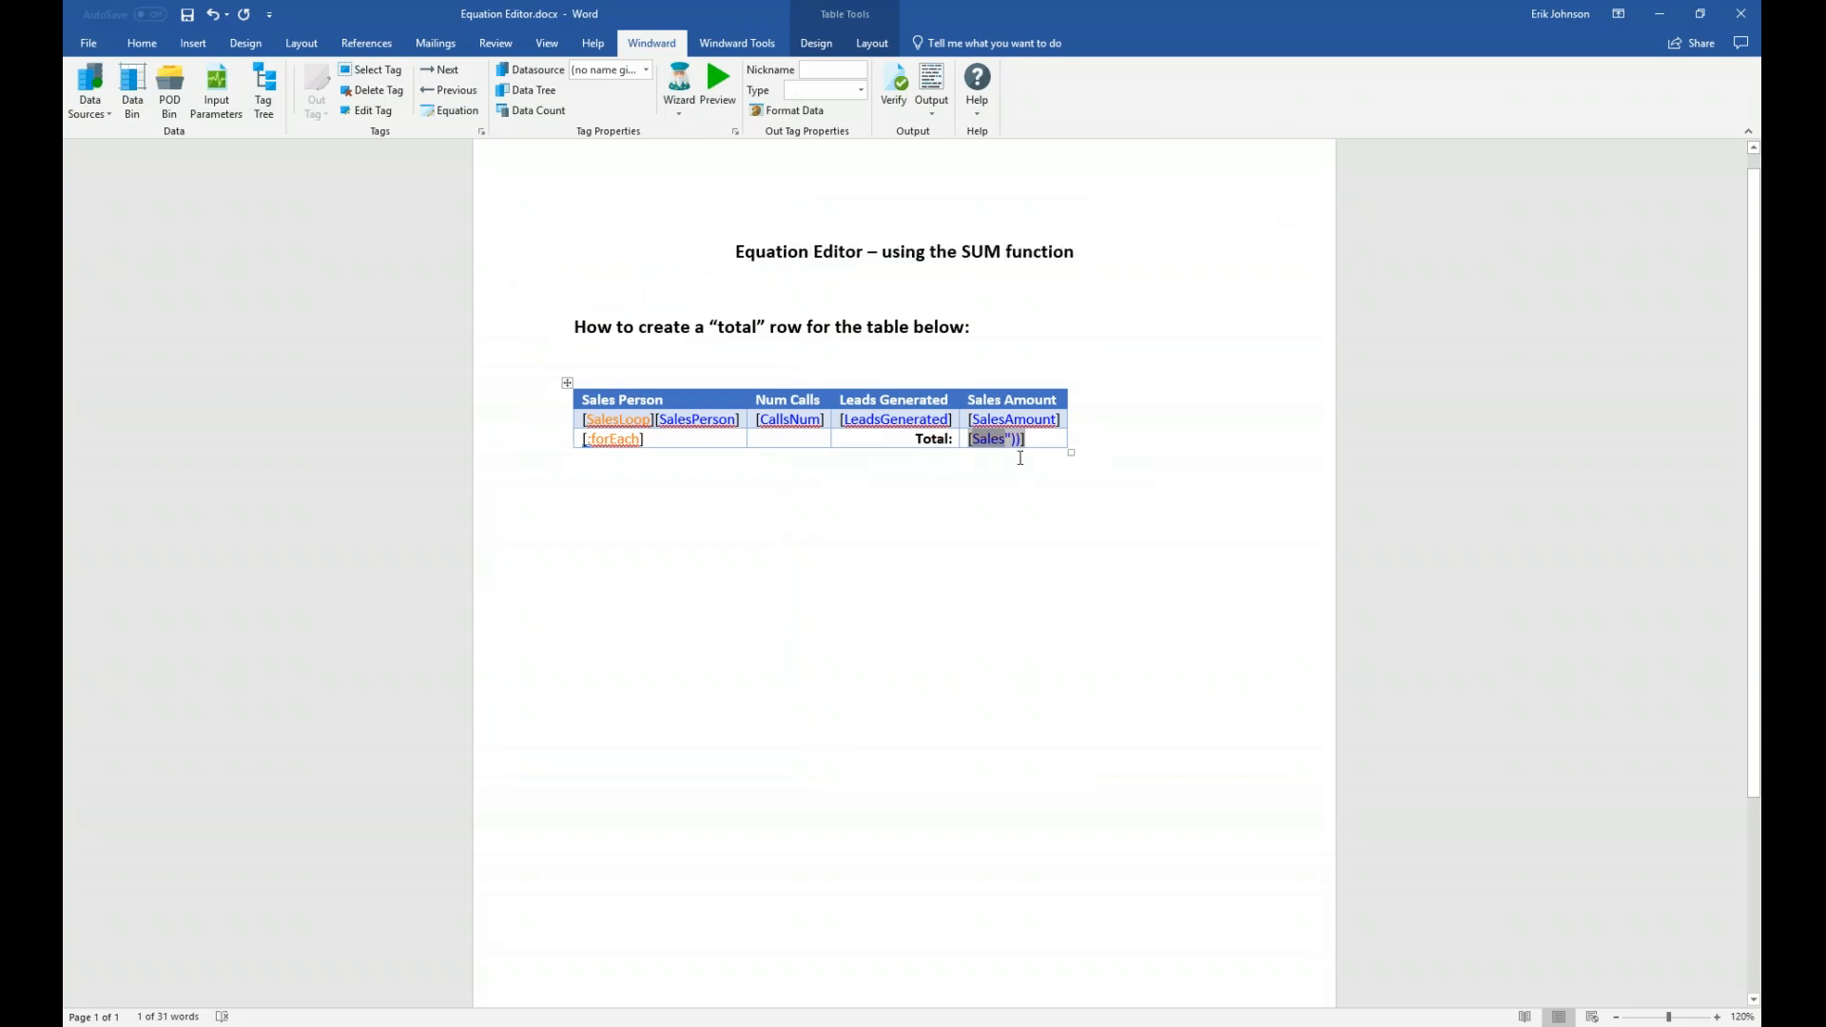
# - Format the total row's Sales Amount Out tag as Currency and make it bold
pyautogui.click(1008, 440)
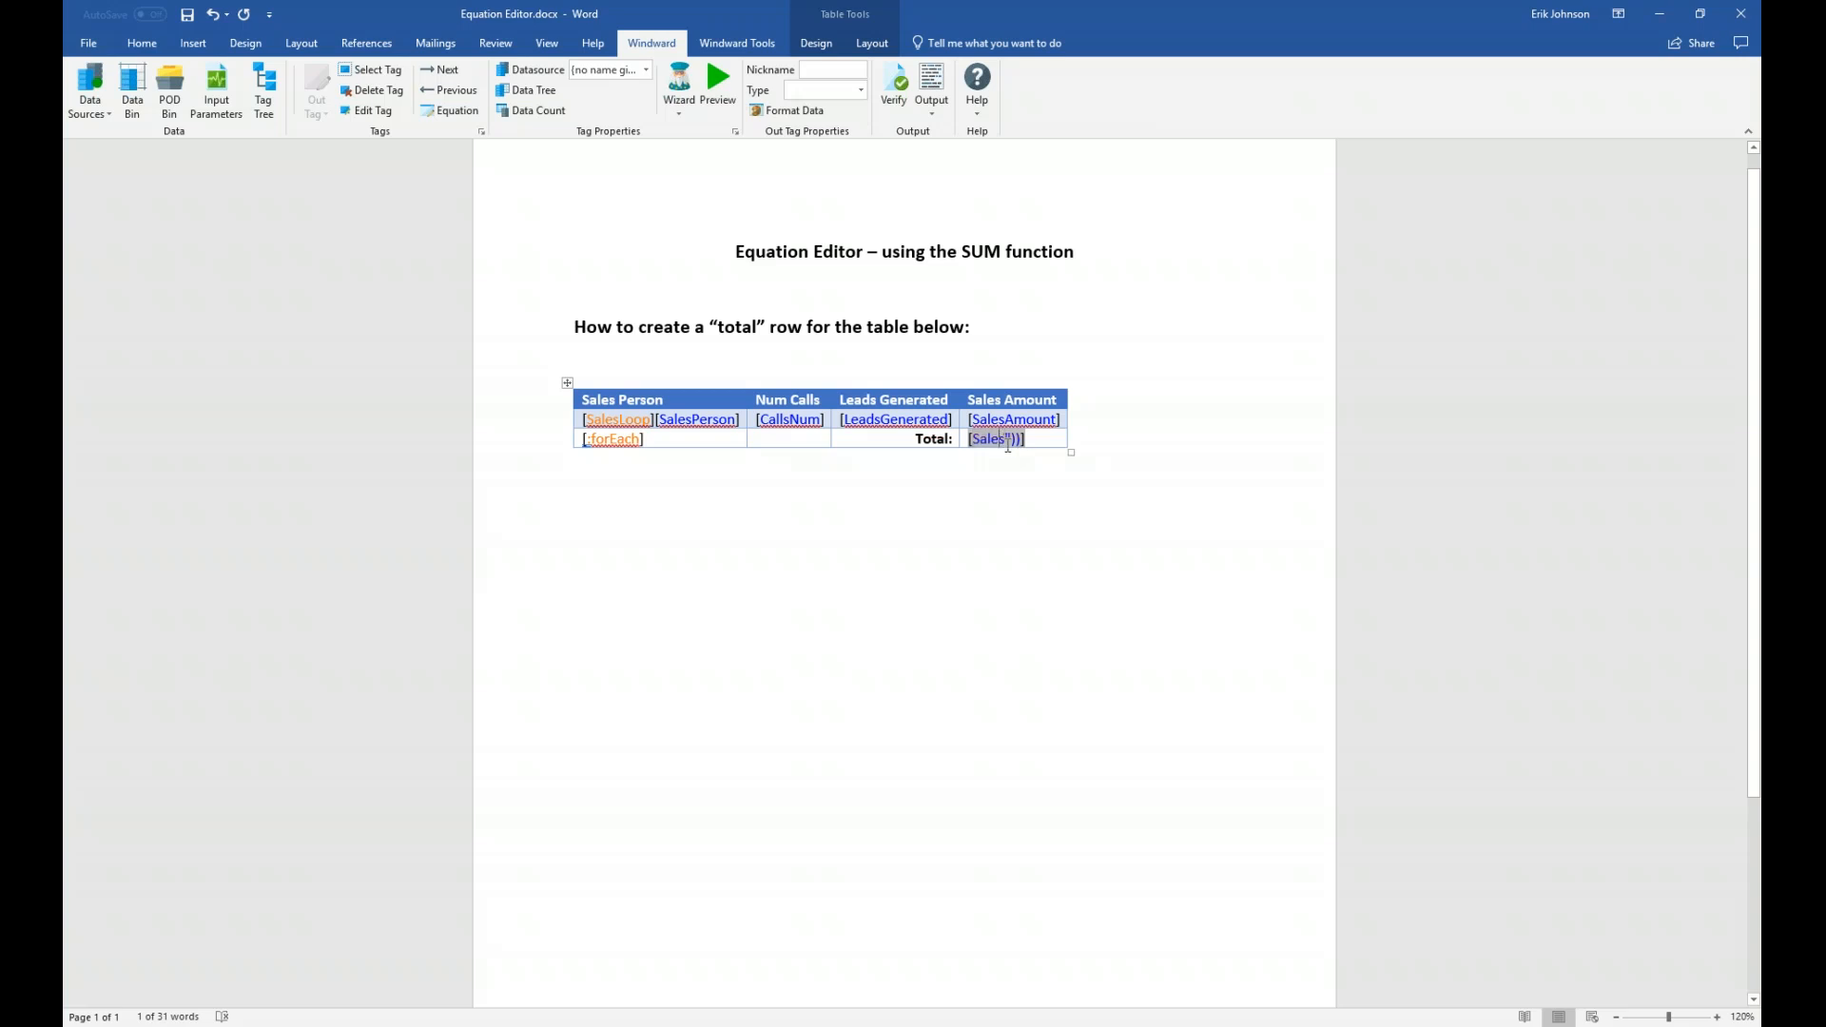
pyautogui.click(383, 71)
pyautogui.click(783, 111)
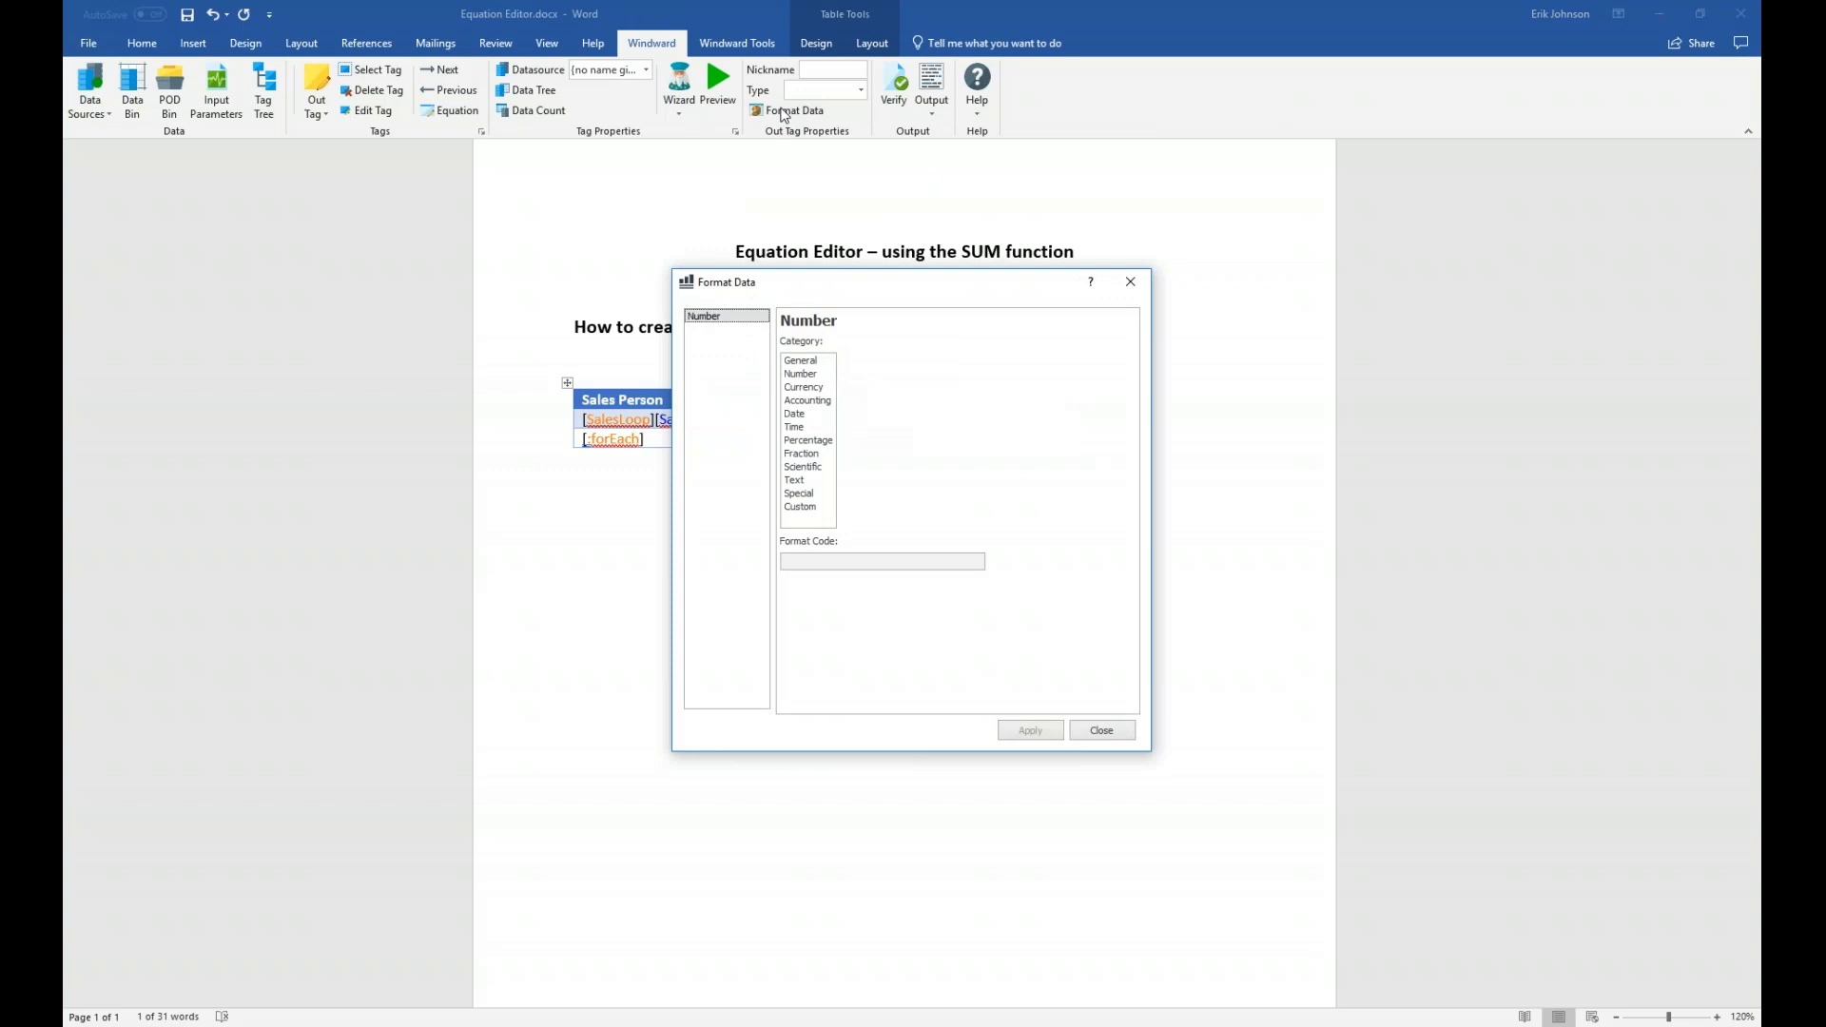
pyautogui.click(810, 388)
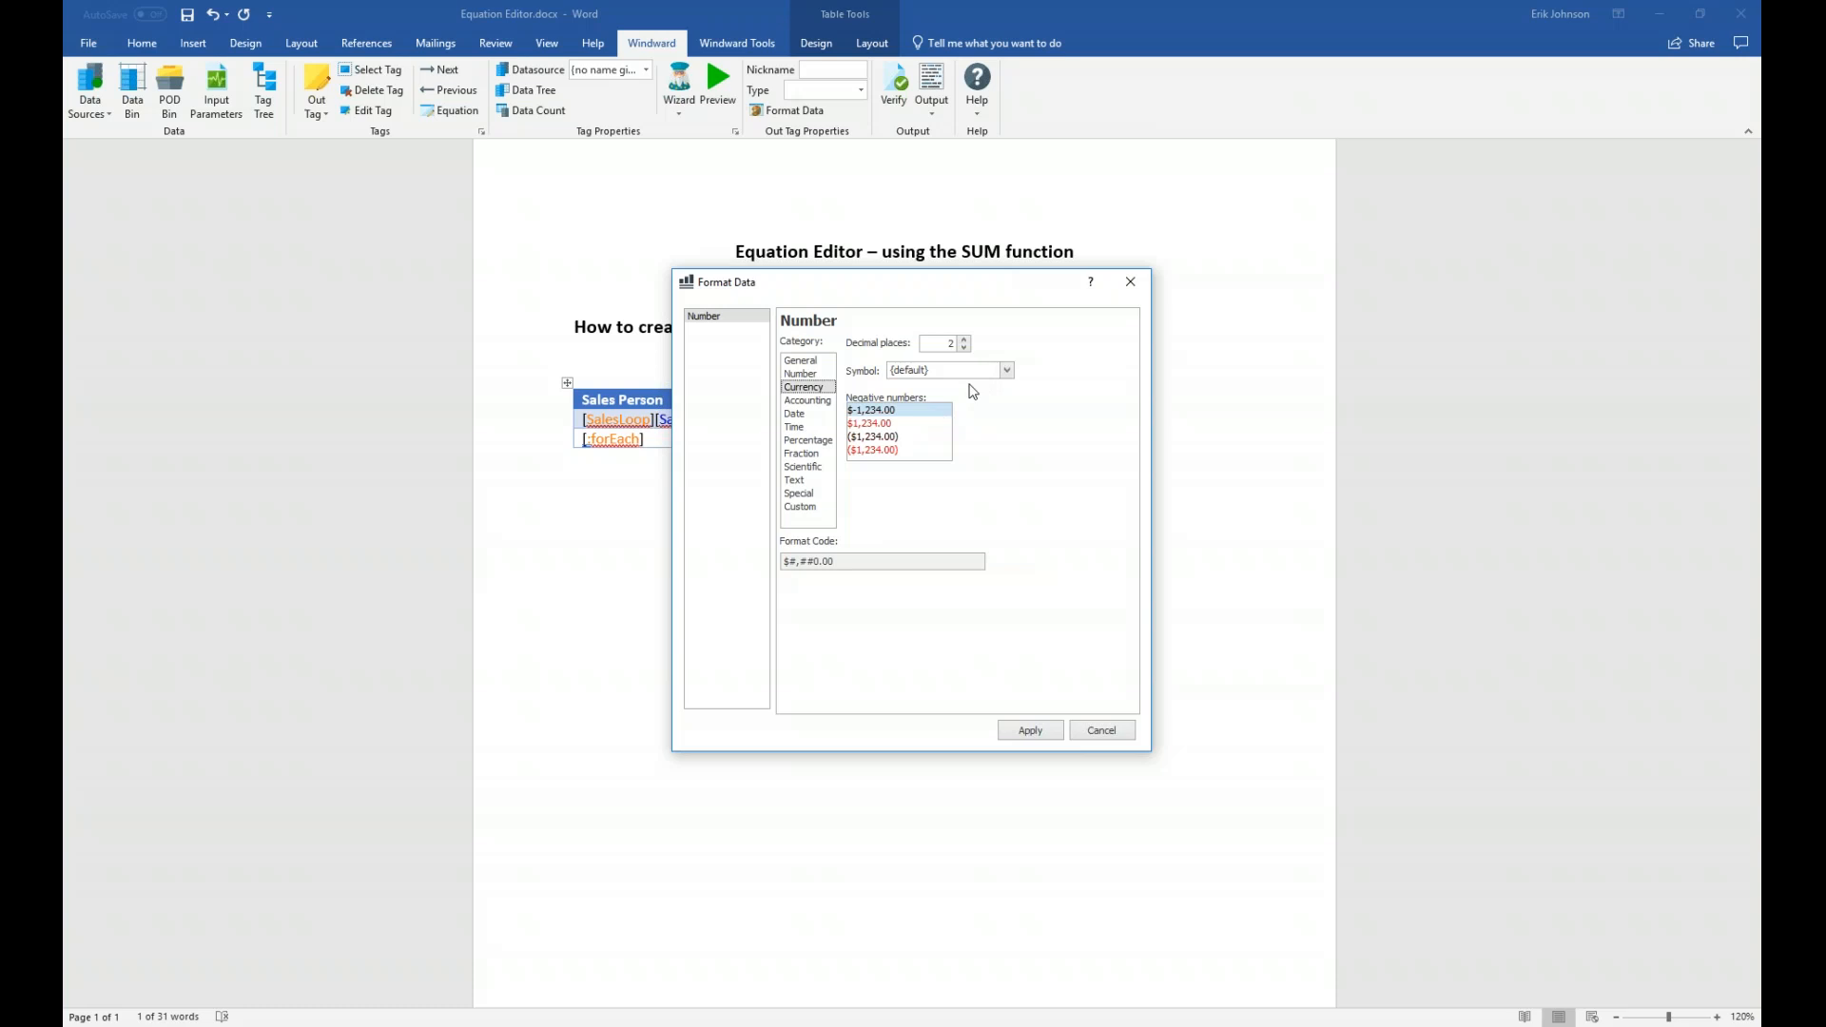
pyautogui.click(1041, 732)
pyautogui.click(1101, 730)
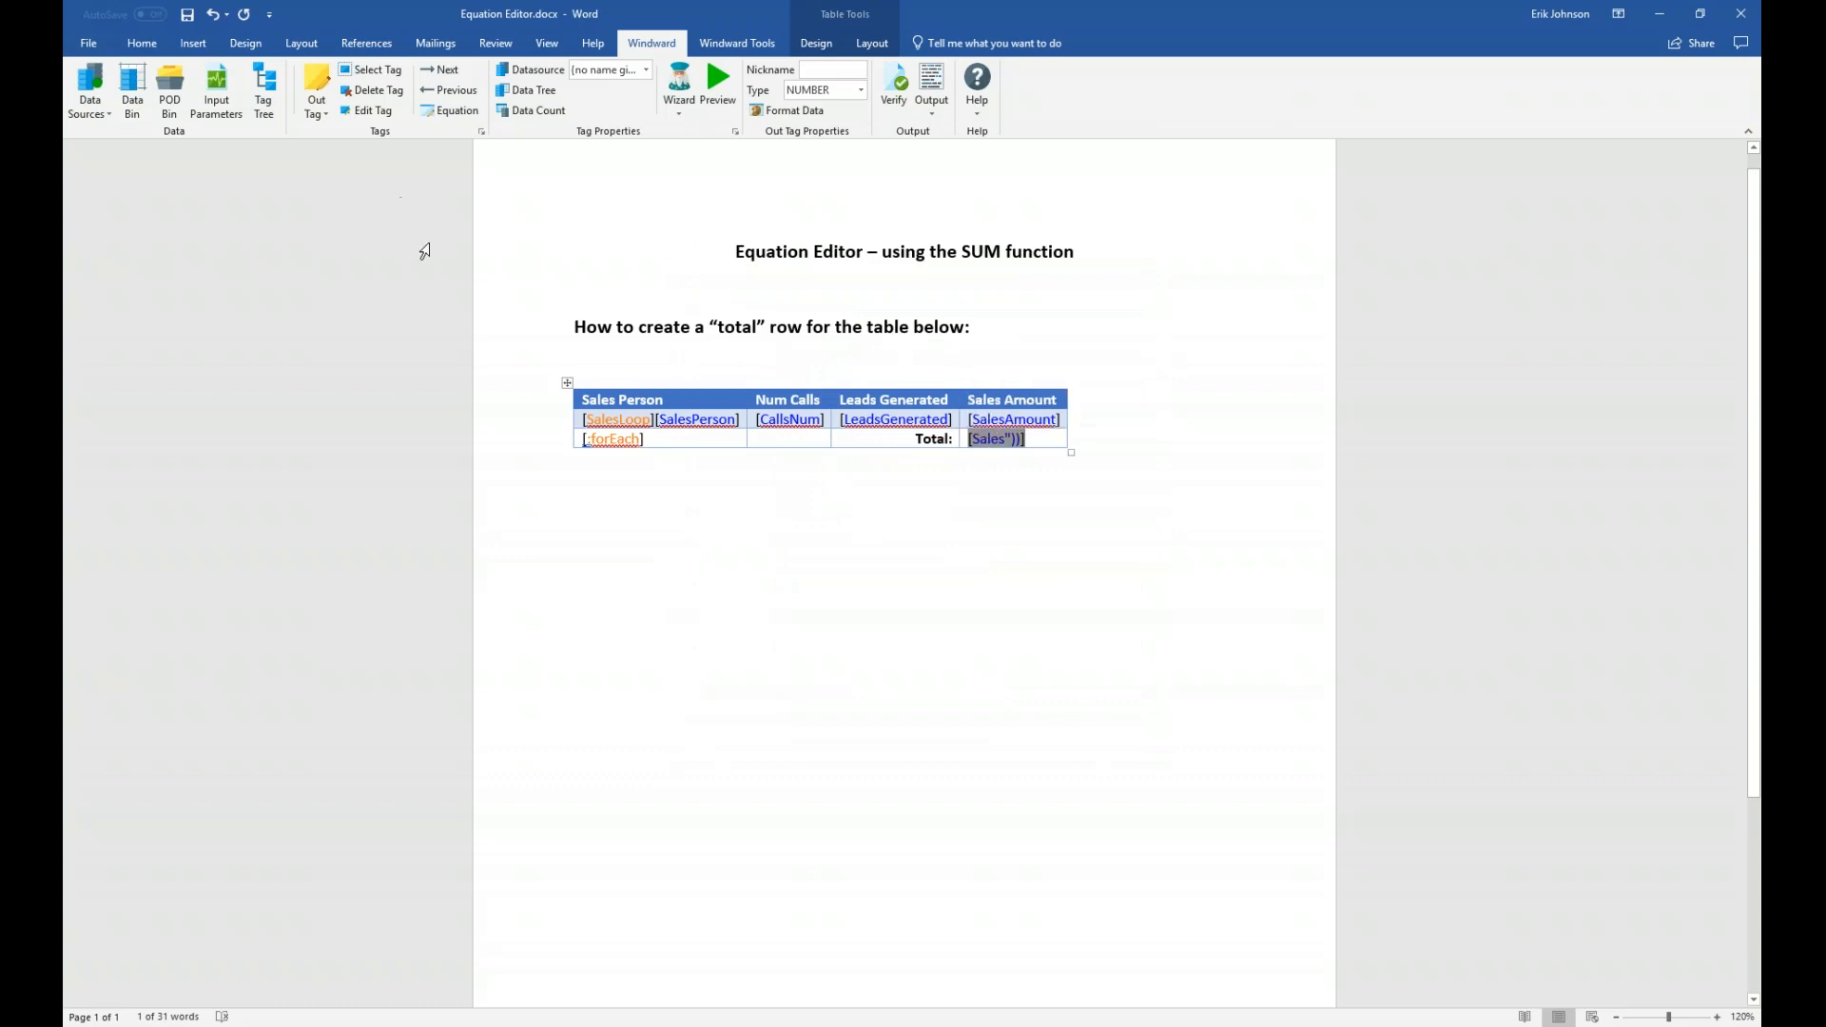
pyautogui.click(157, 50)
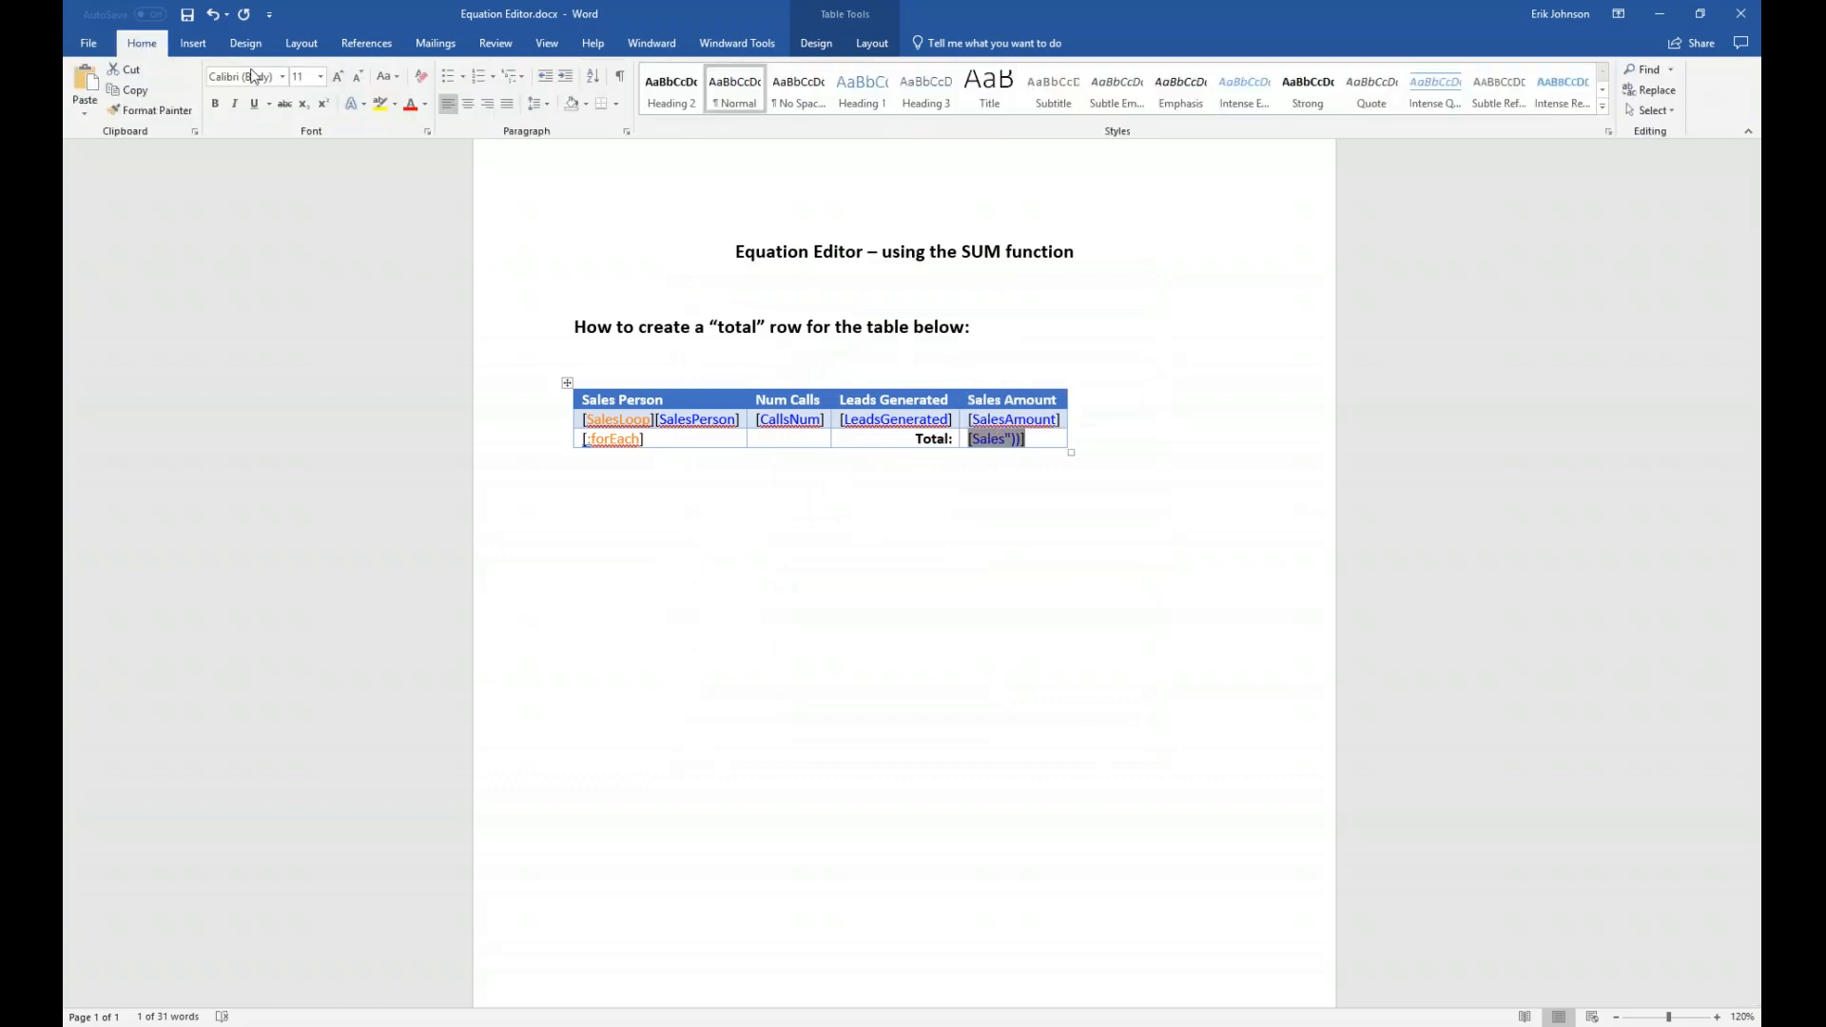
pyautogui.click(216, 104)
# - Generate the output report from the SUM template, saving the document first
pyautogui.click(652, 44)
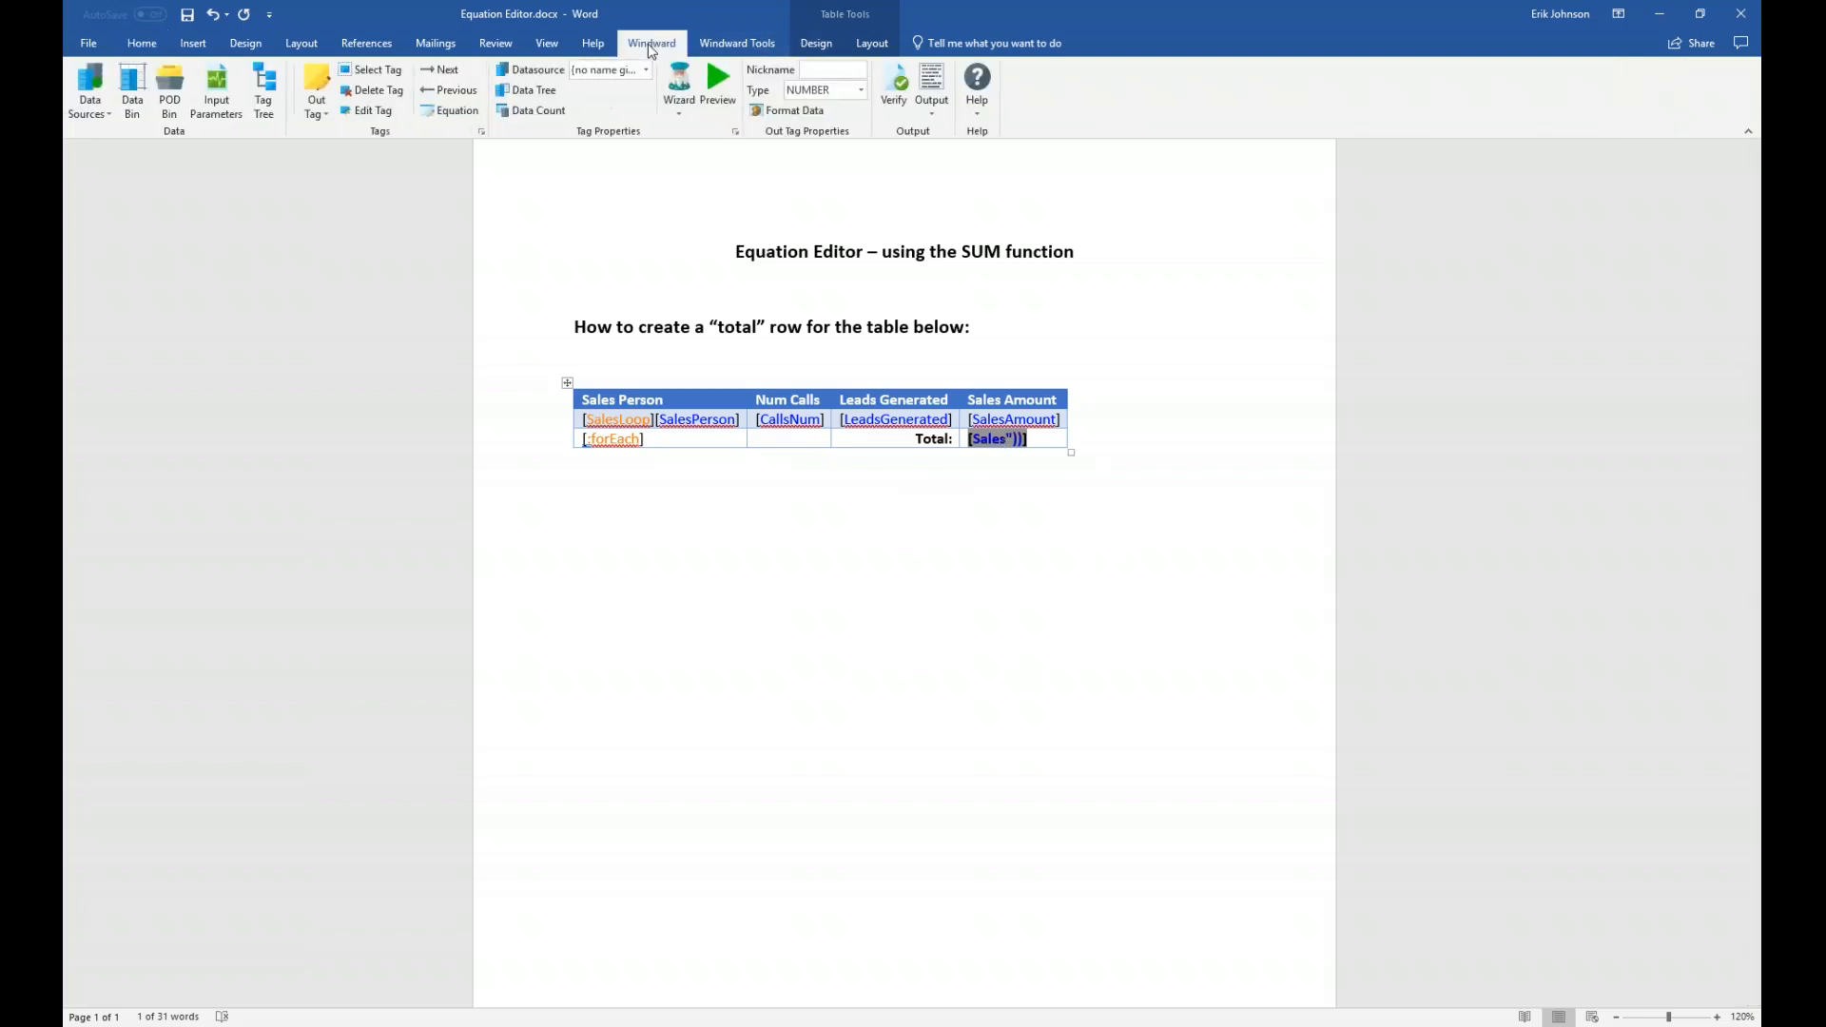
pyautogui.click(933, 91)
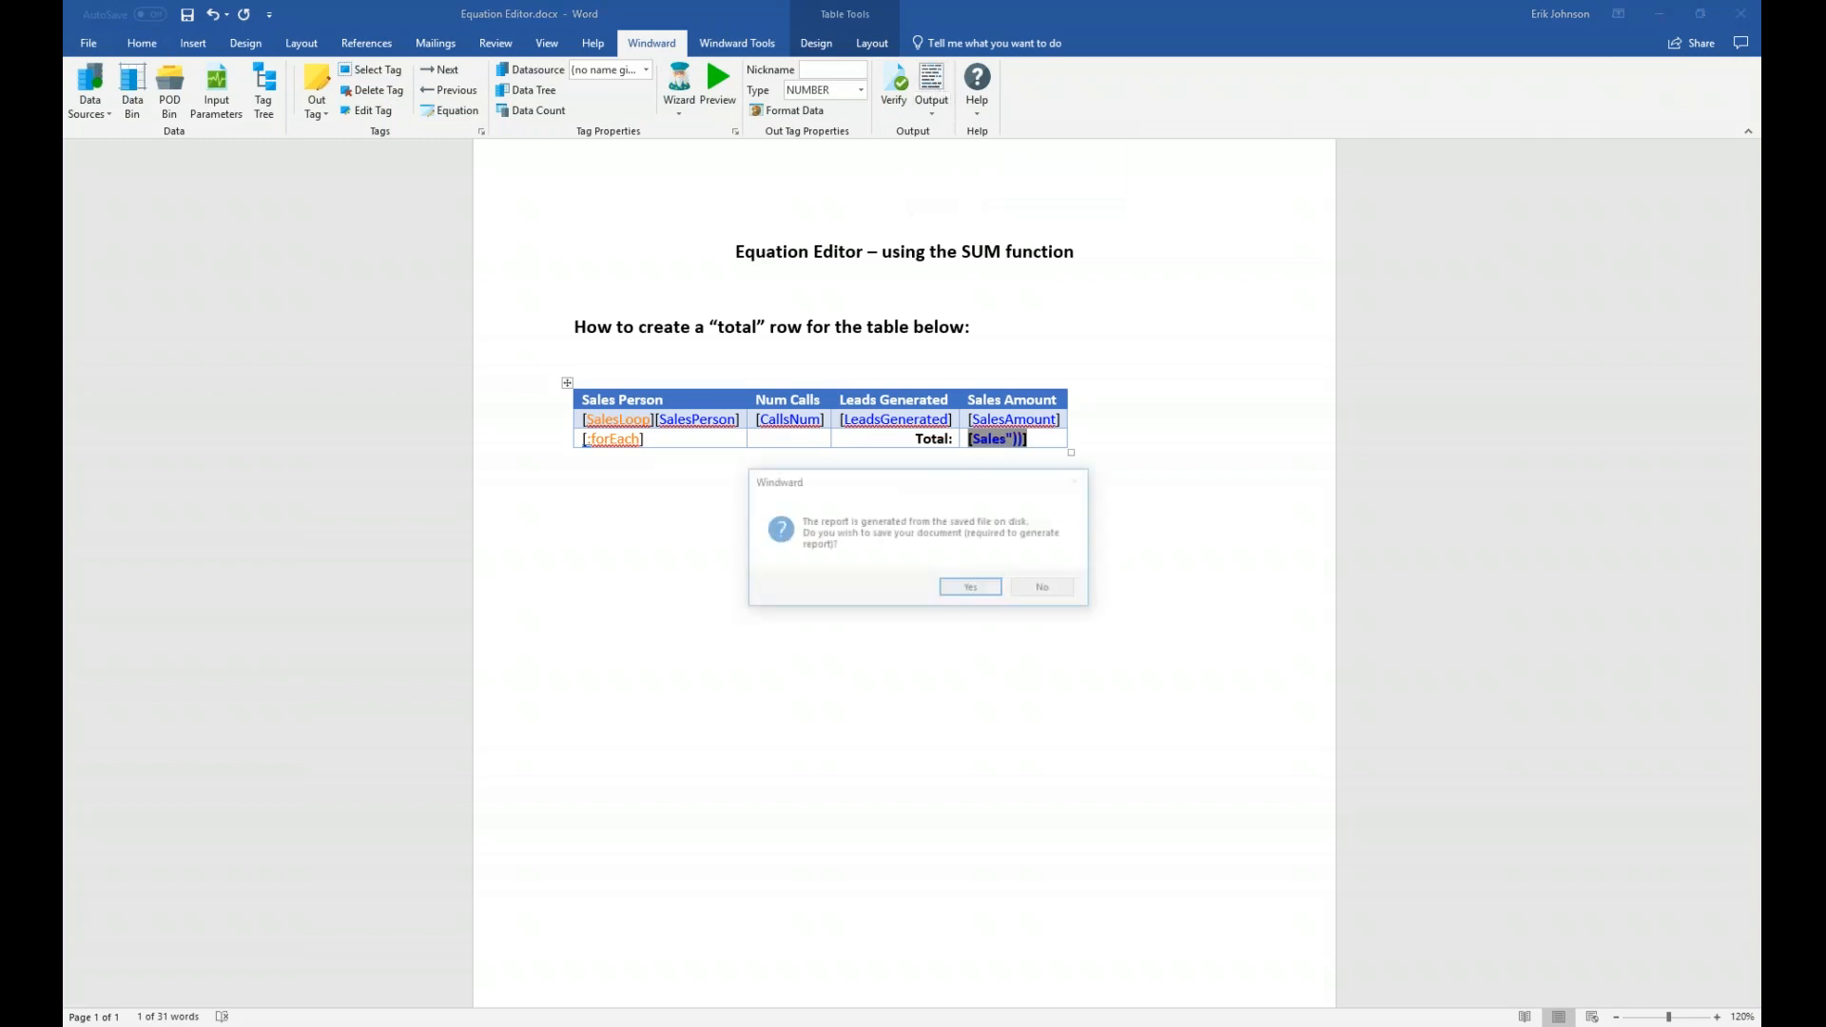
pyautogui.click(974, 589)
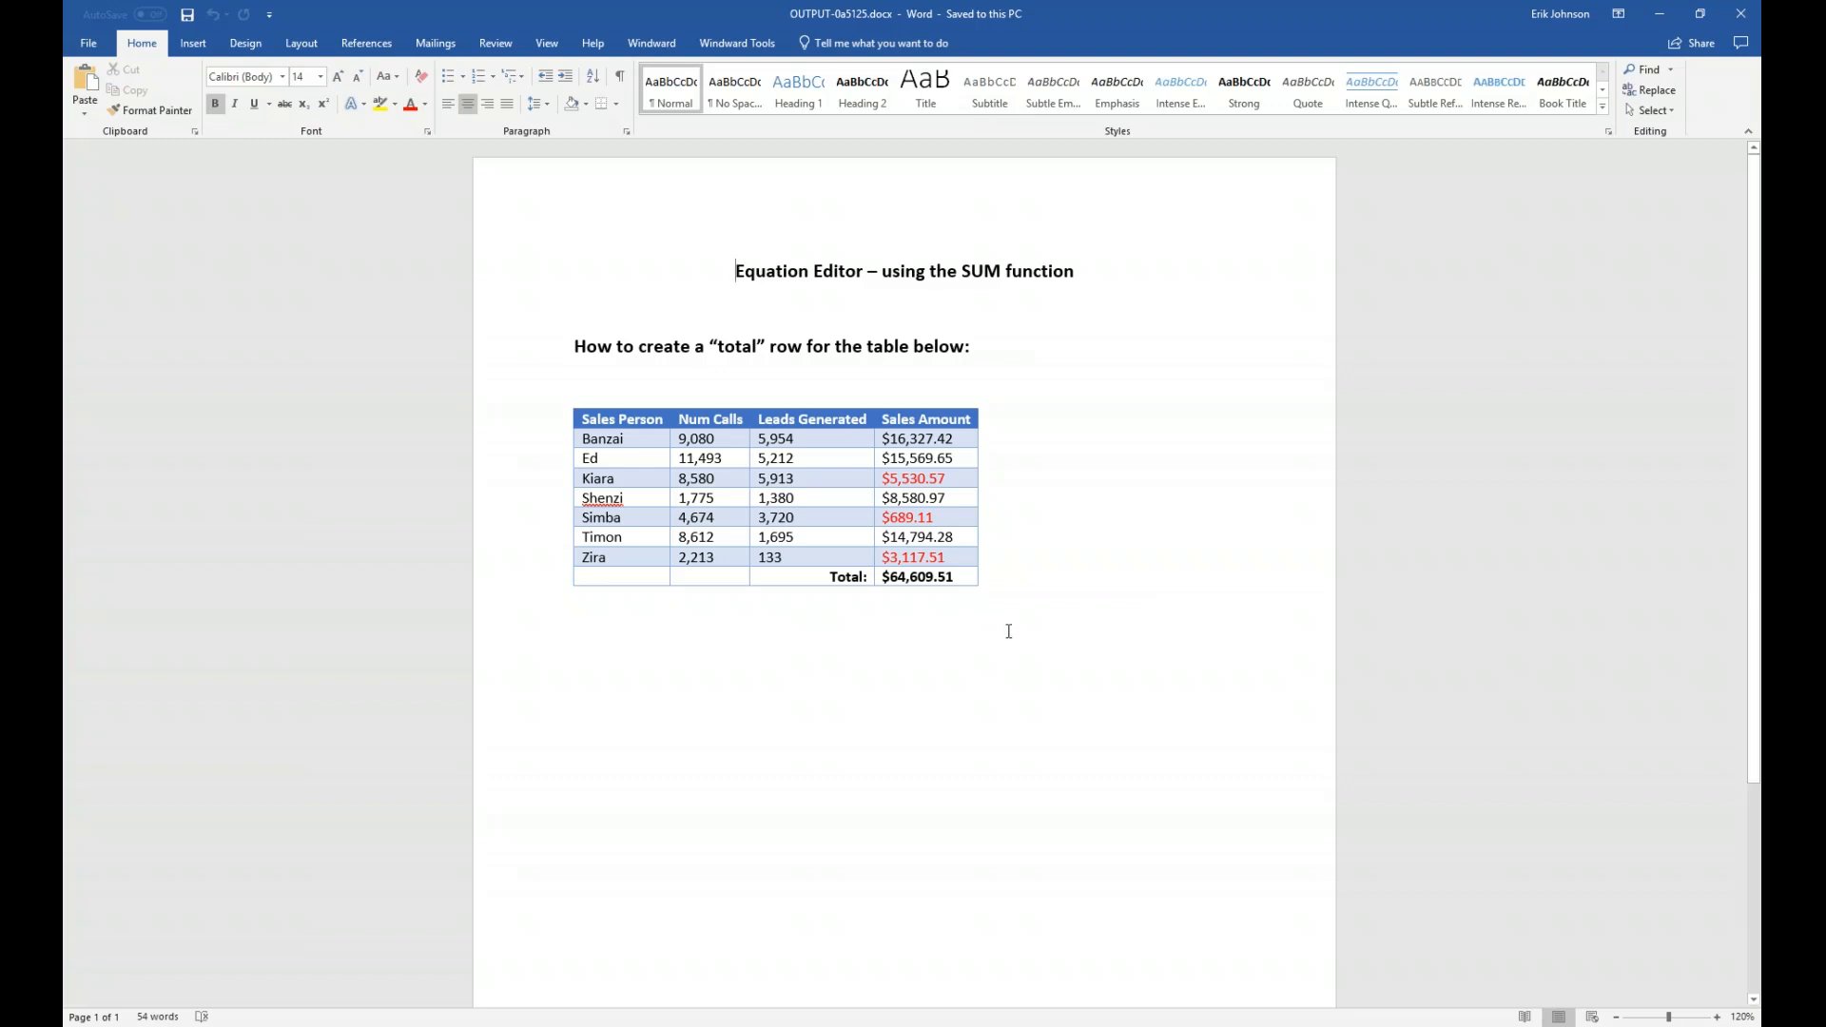
# - Open the If Tag sample template from the Tag tutorials - SQL samples
pyautogui.click(735, 46)
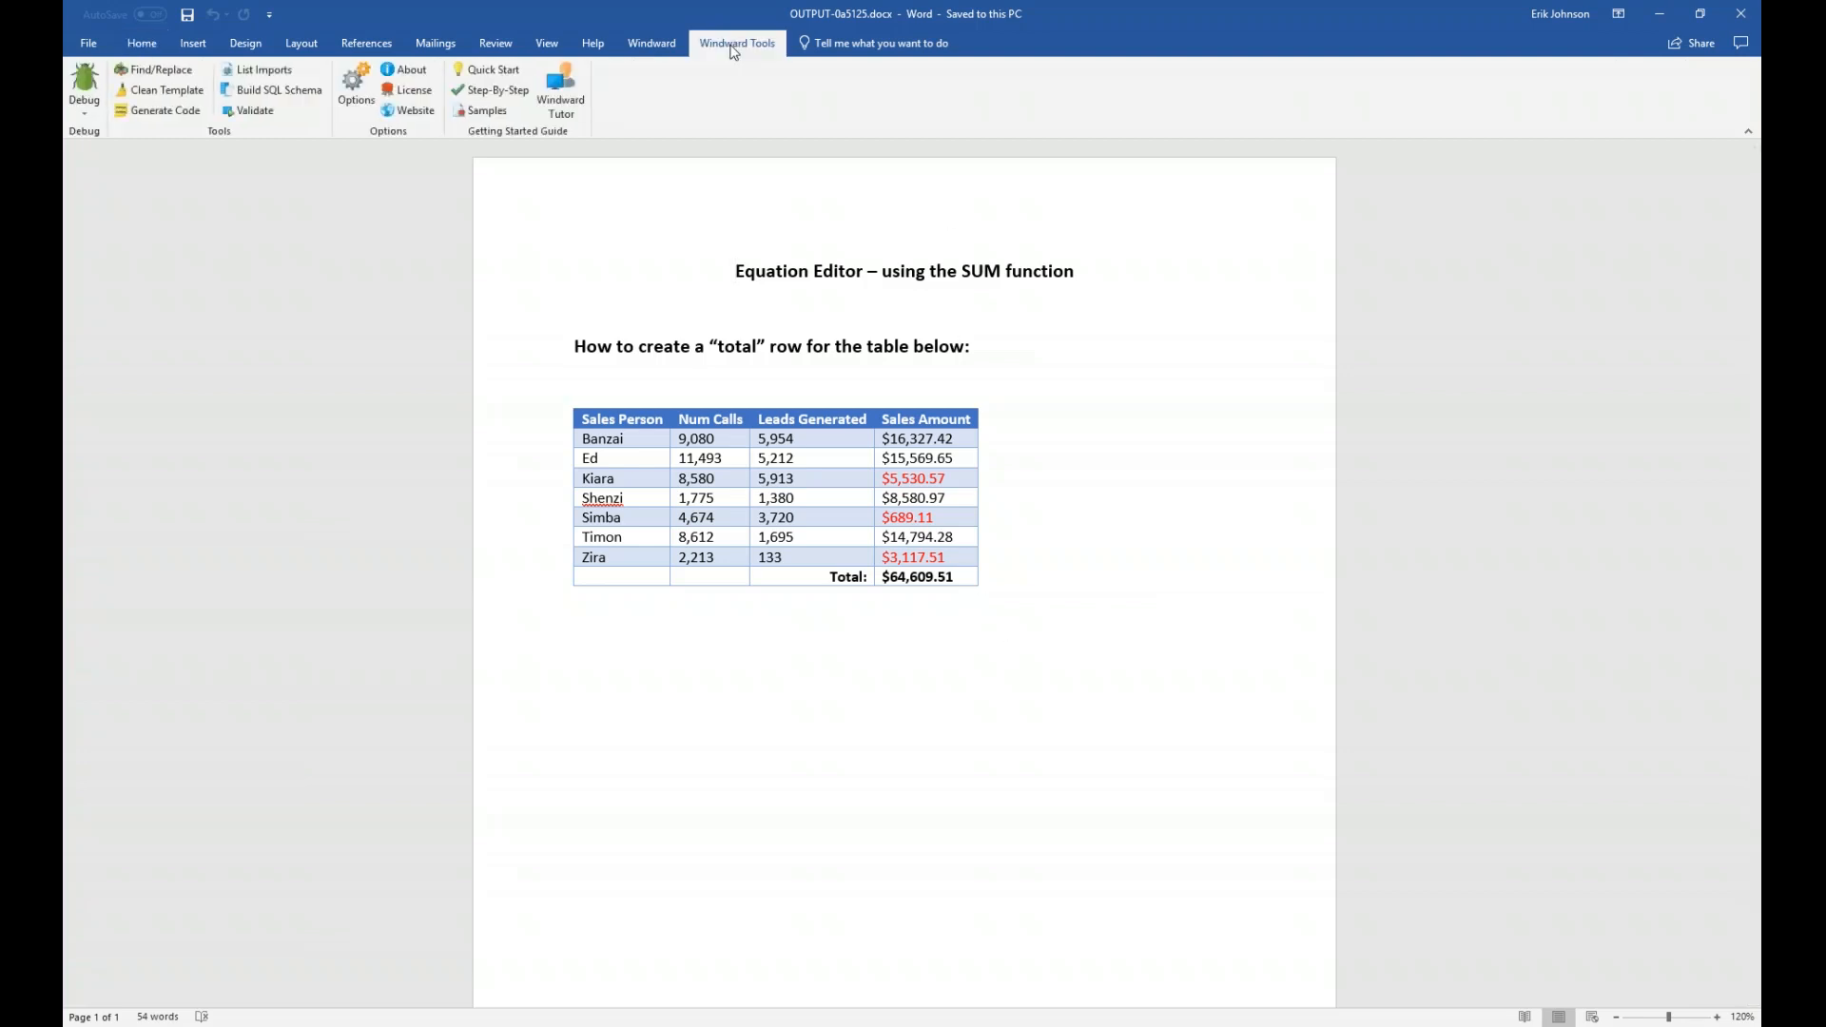
pyautogui.click(490, 112)
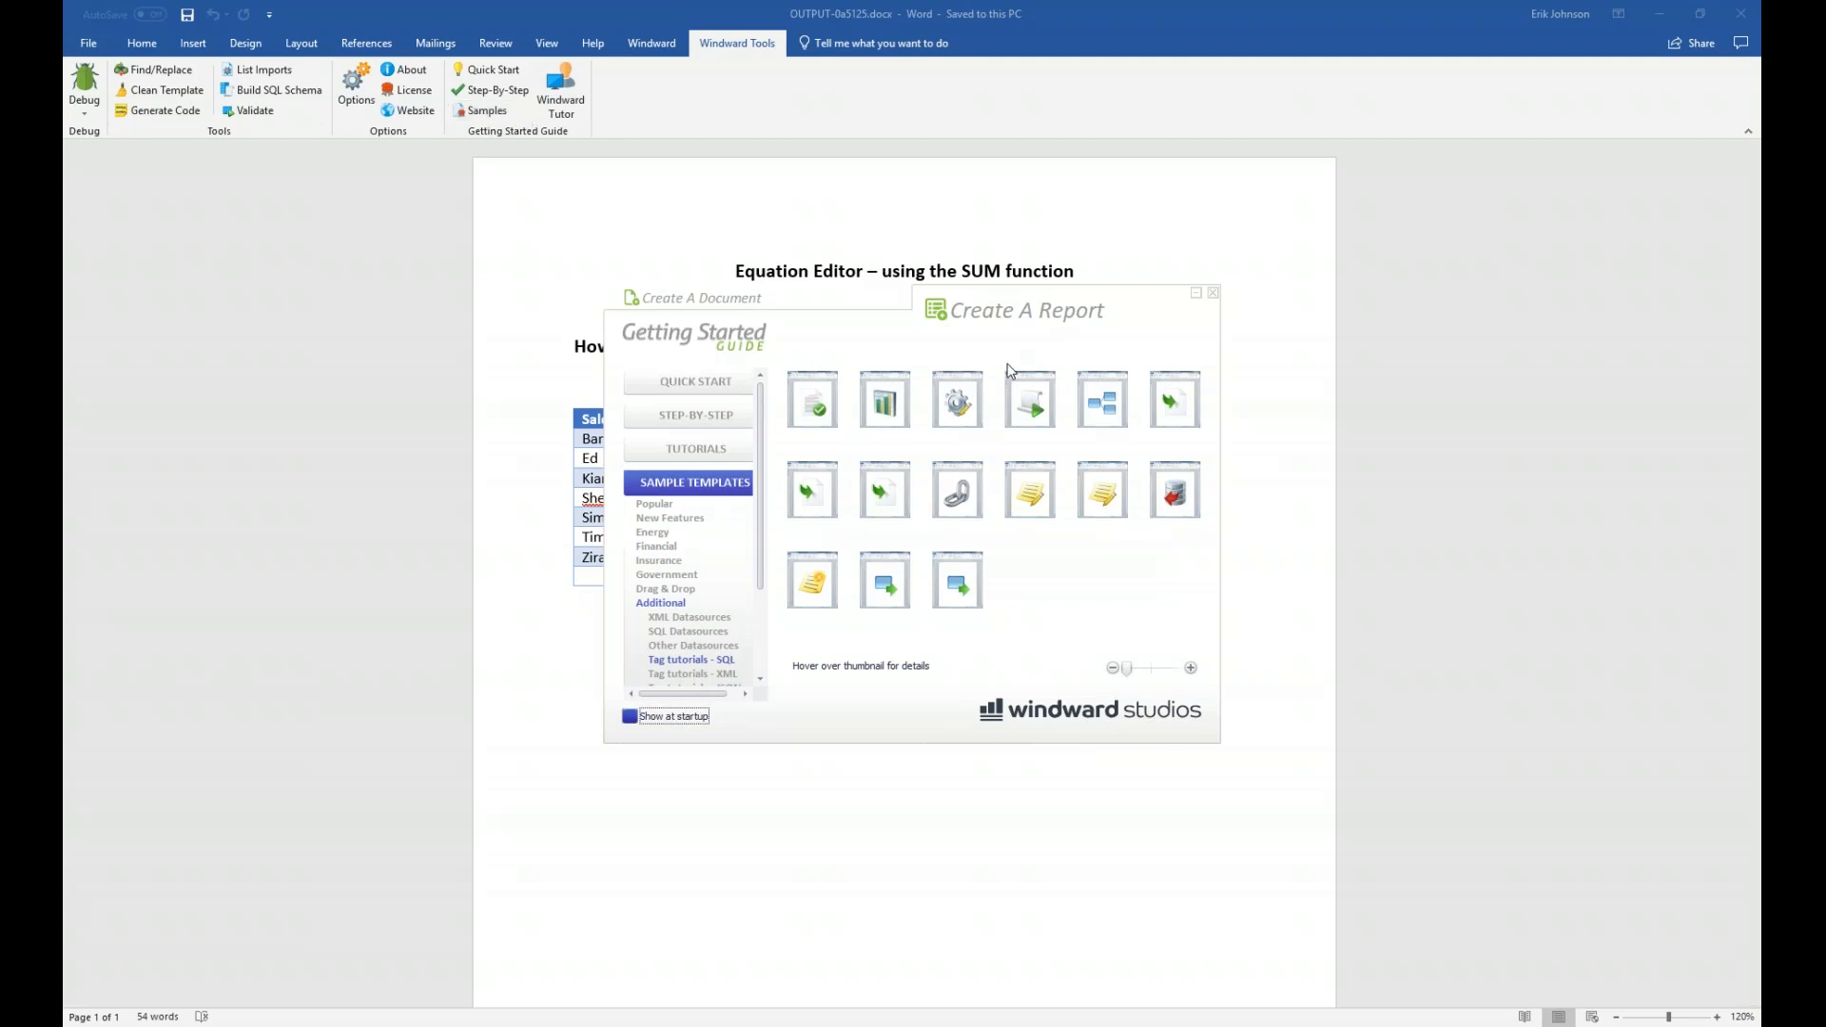
pyautogui.moveTo(1109, 401)
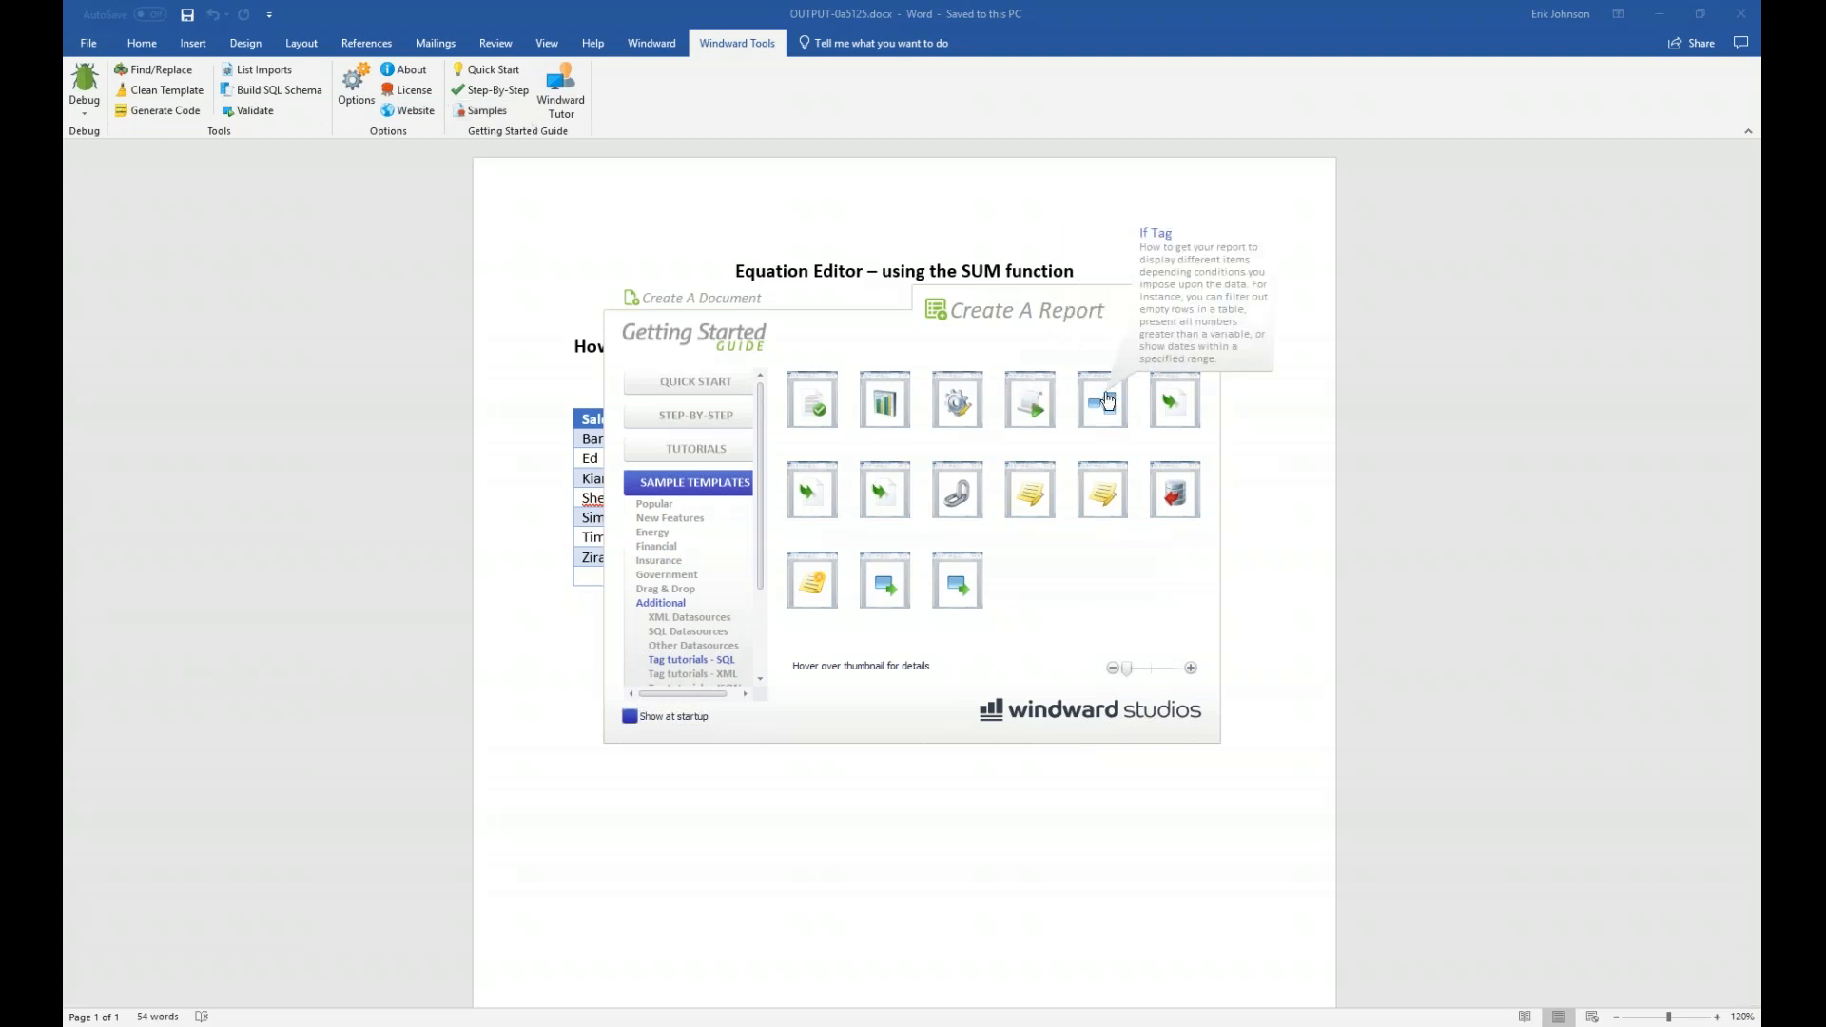
pyautogui.click(1108, 401)
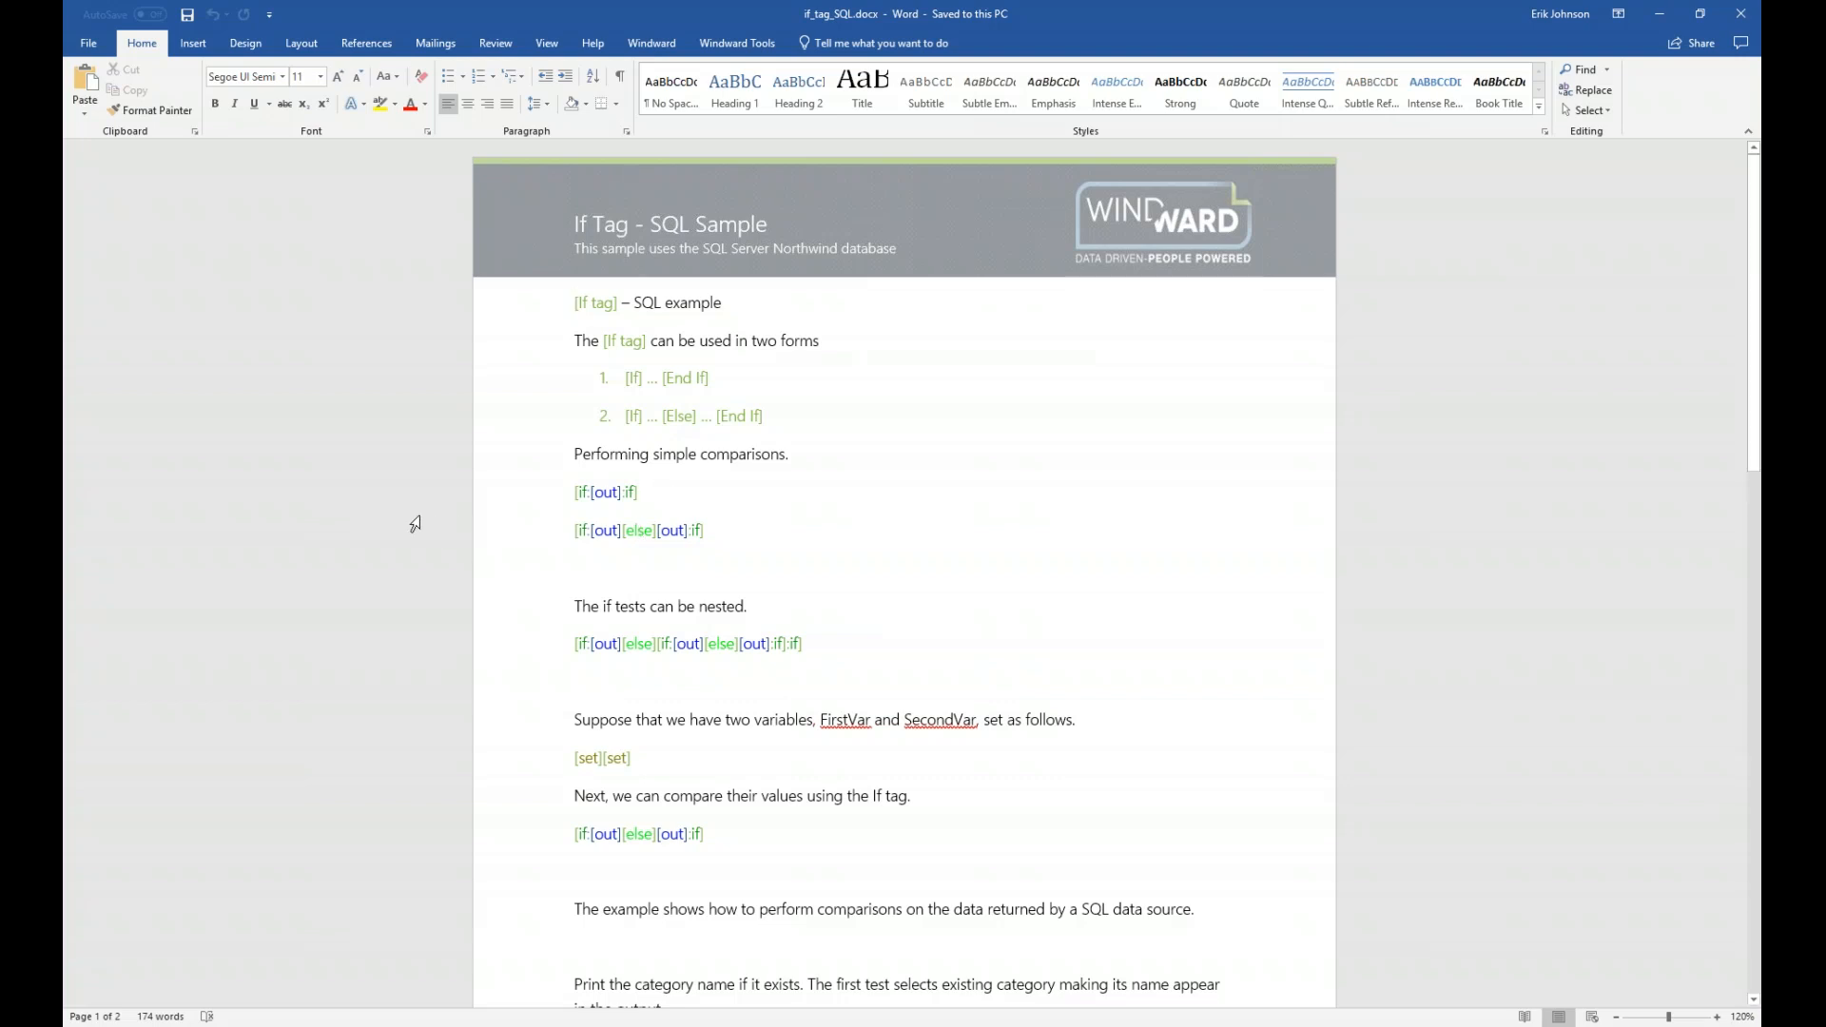
# - Preview the condition of the first If tag under "Performing simple comparisons", then close the results
pyautogui.click(587, 496)
pyautogui.moveTo(588, 504)
pyautogui.click(650, 42)
pyautogui.click(719, 76)
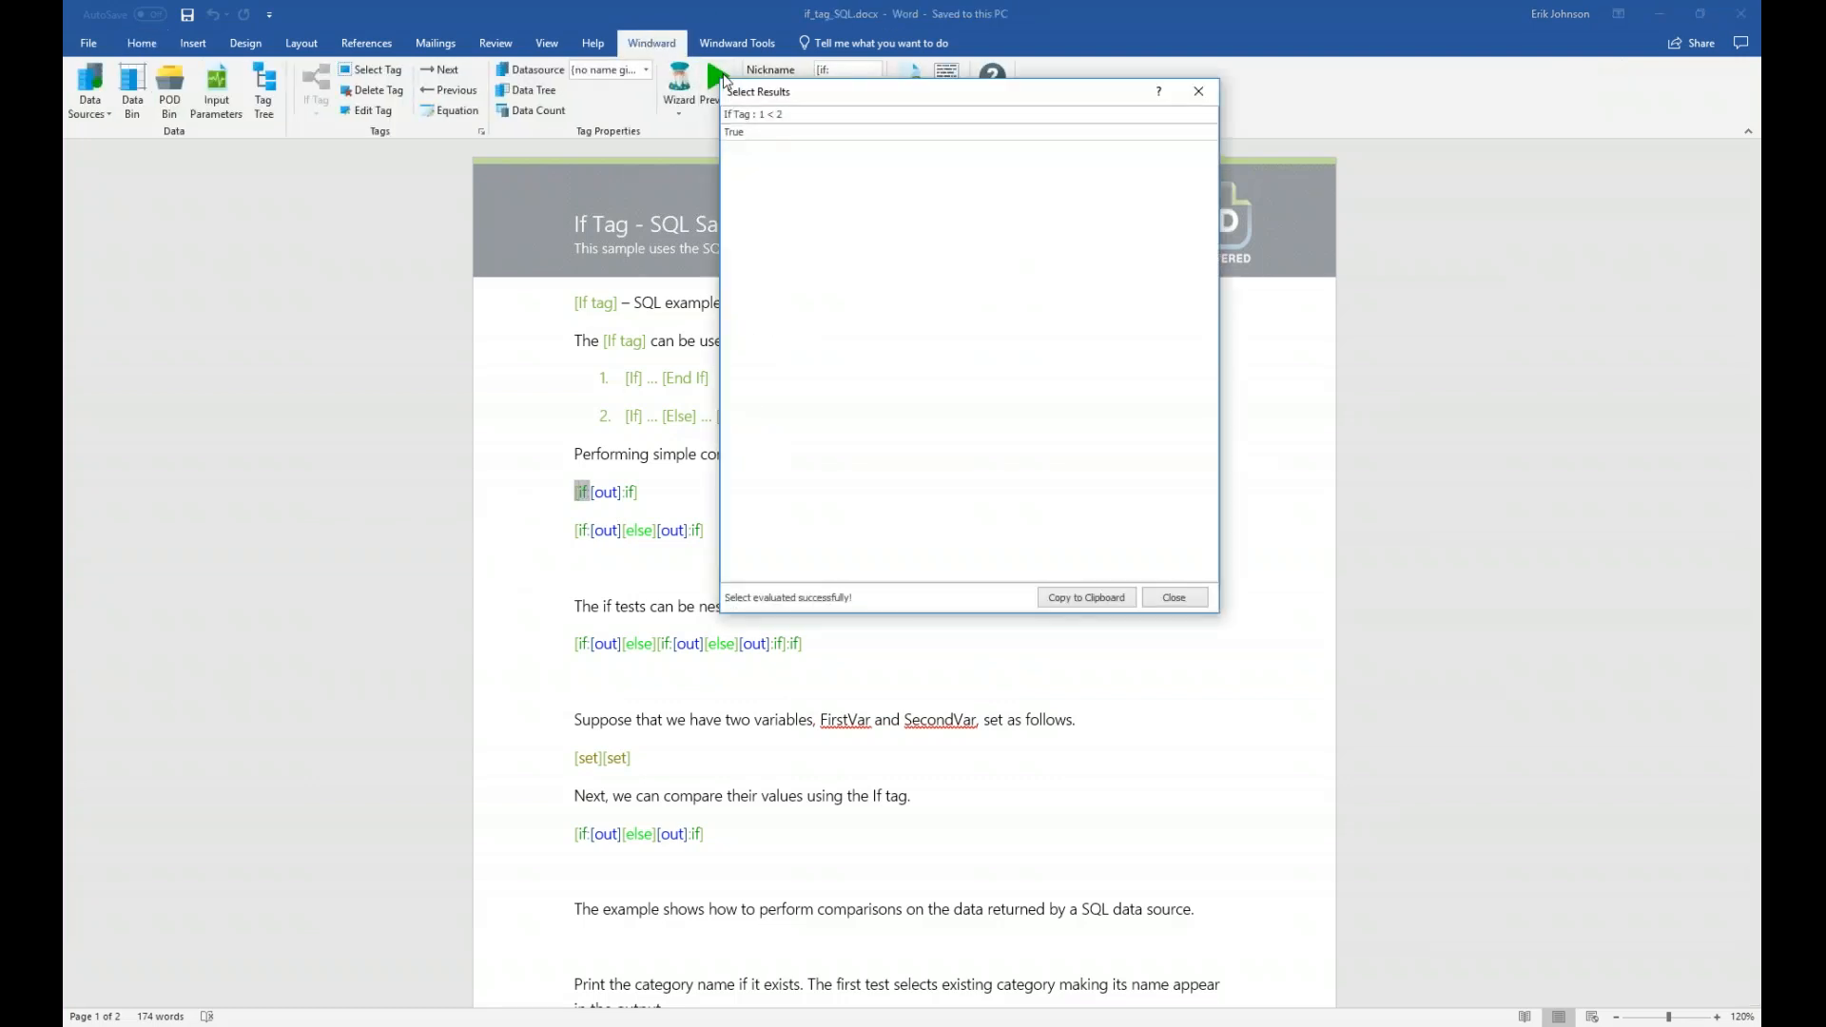
pyautogui.moveTo(850, 91); pyautogui.dragTo(813, 385)
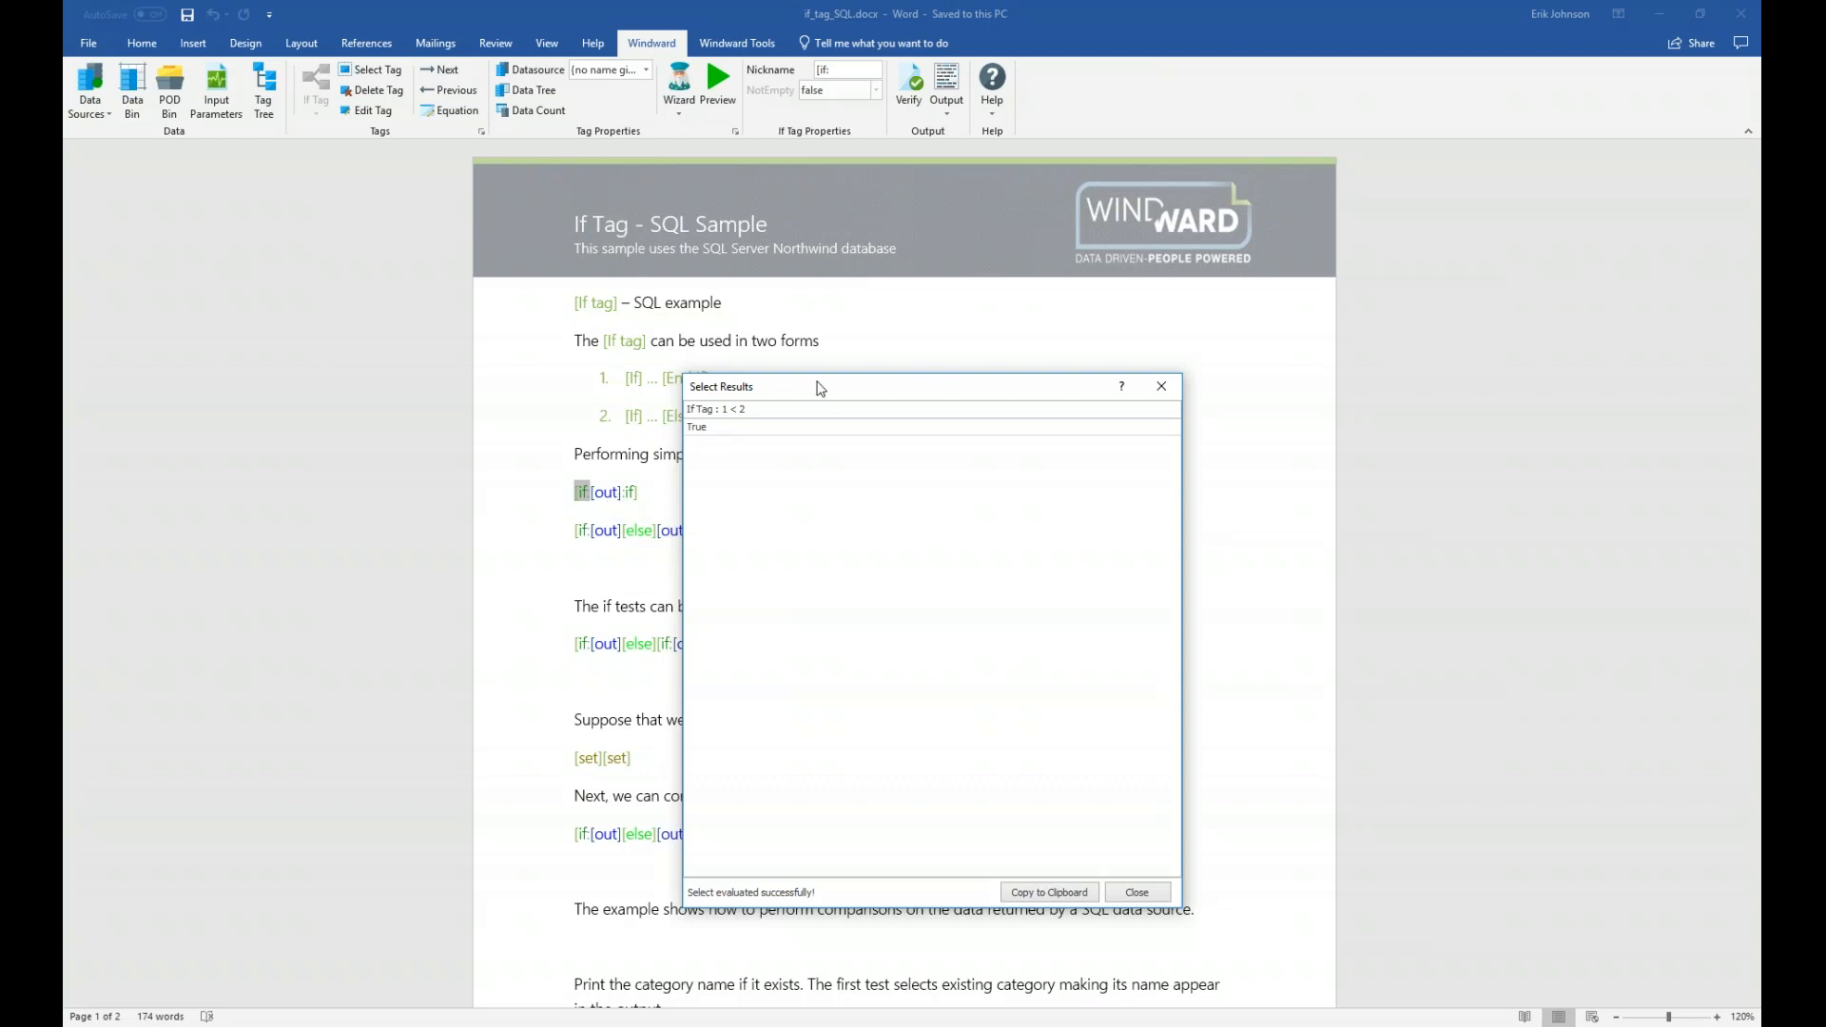
pyautogui.moveTo(815, 391); pyautogui.dragTo(974, 397)
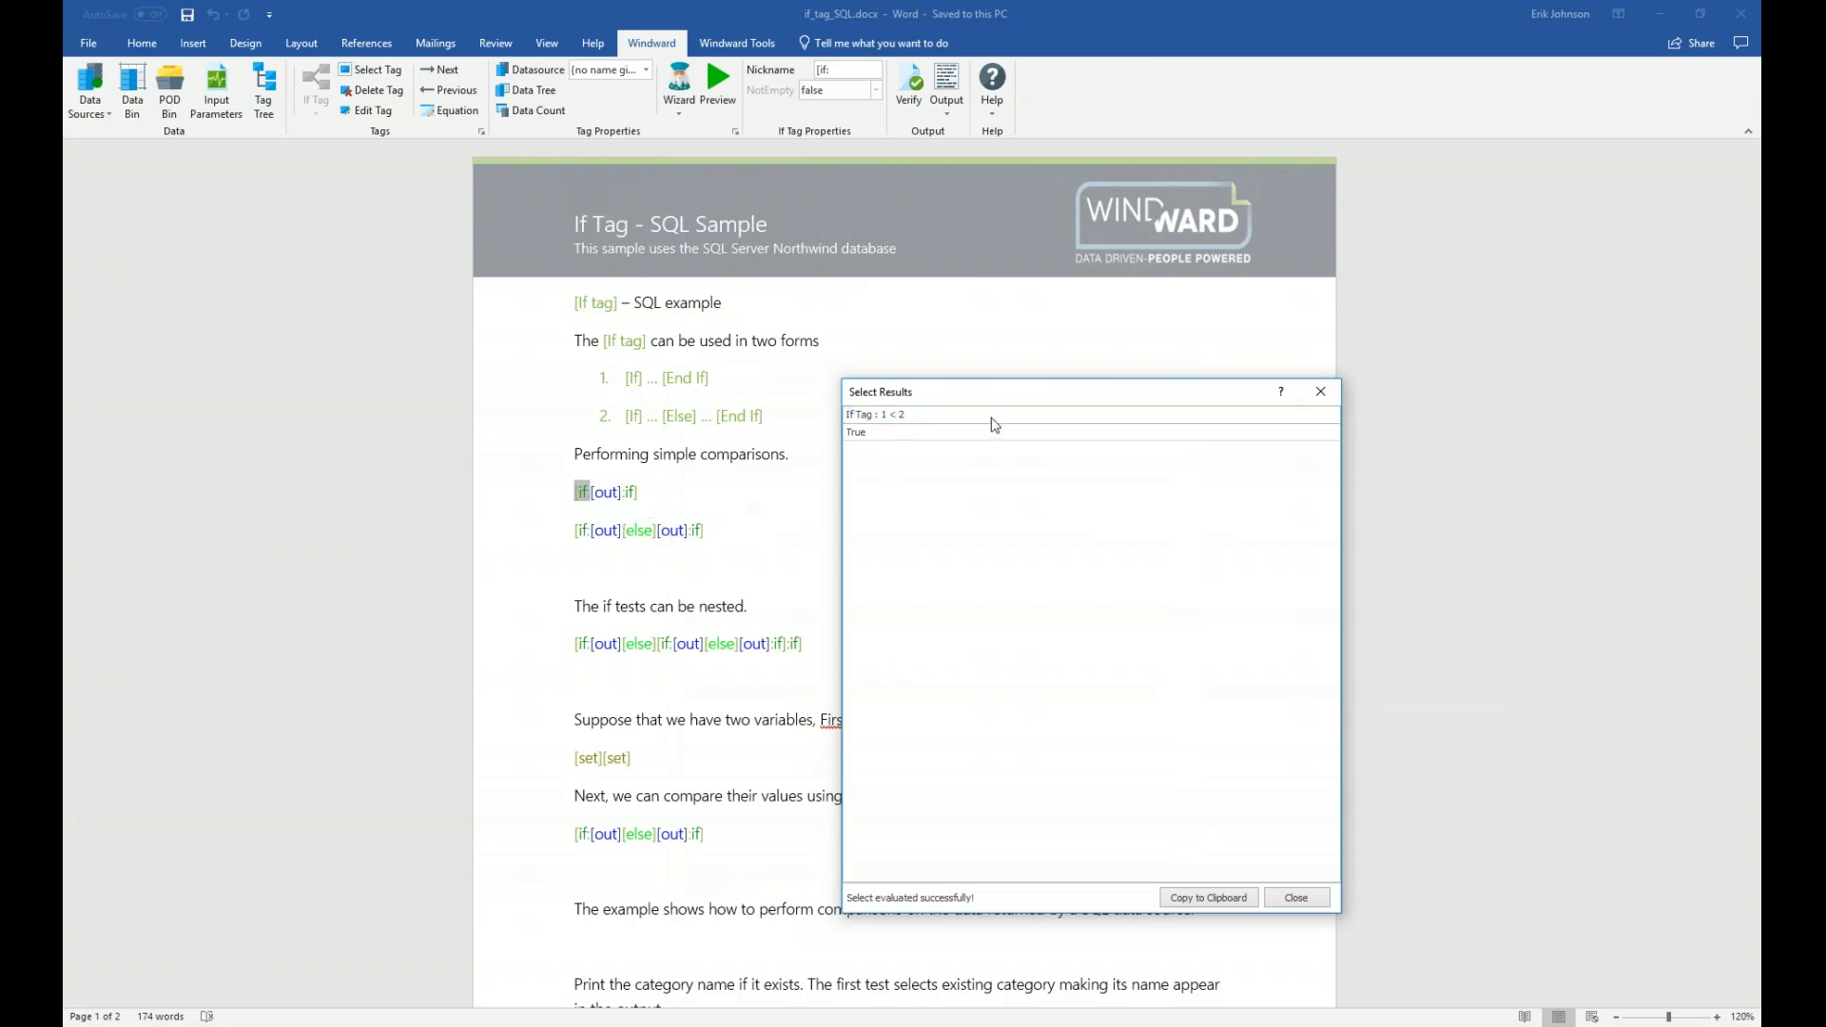
pyautogui.click(1320, 392)
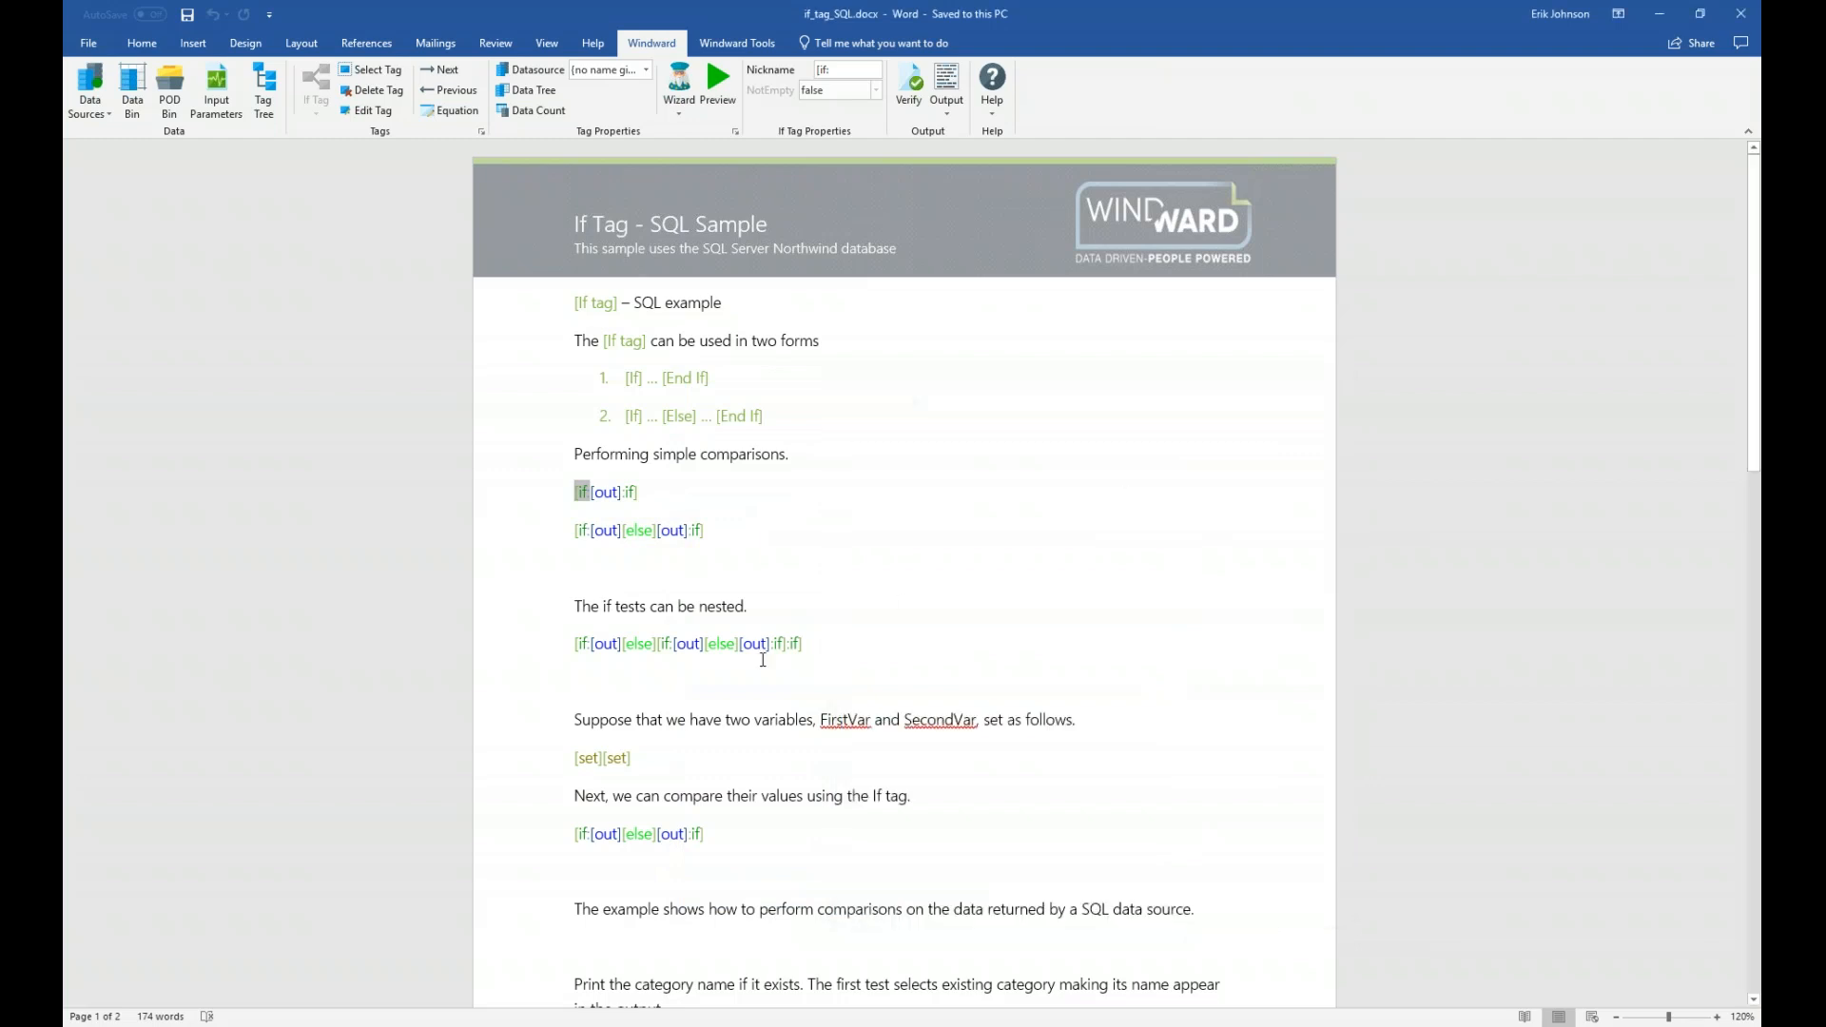
# - Preview the Out tag inside the first simple comparison's If tag, then close the results
pyautogui.moveTo(619, 633)
pyautogui.moveTo(605, 494)
pyautogui.click(605, 495)
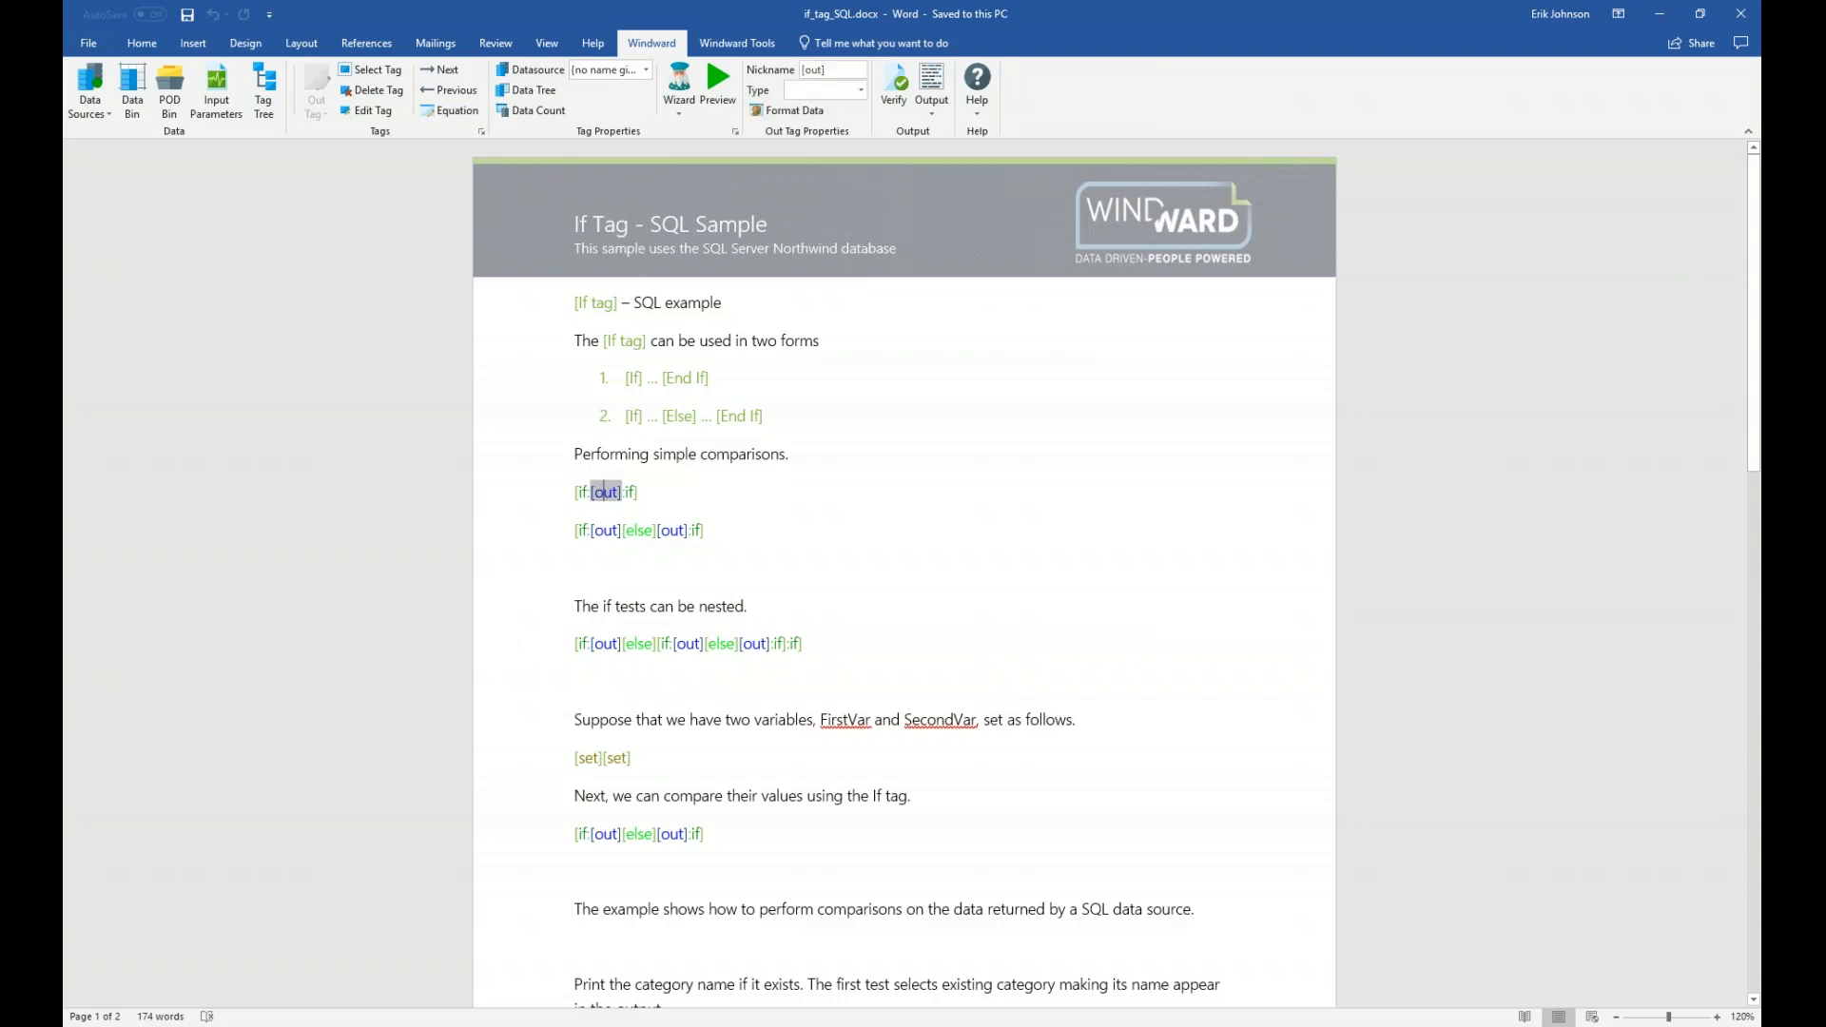
pyautogui.click(718, 85)
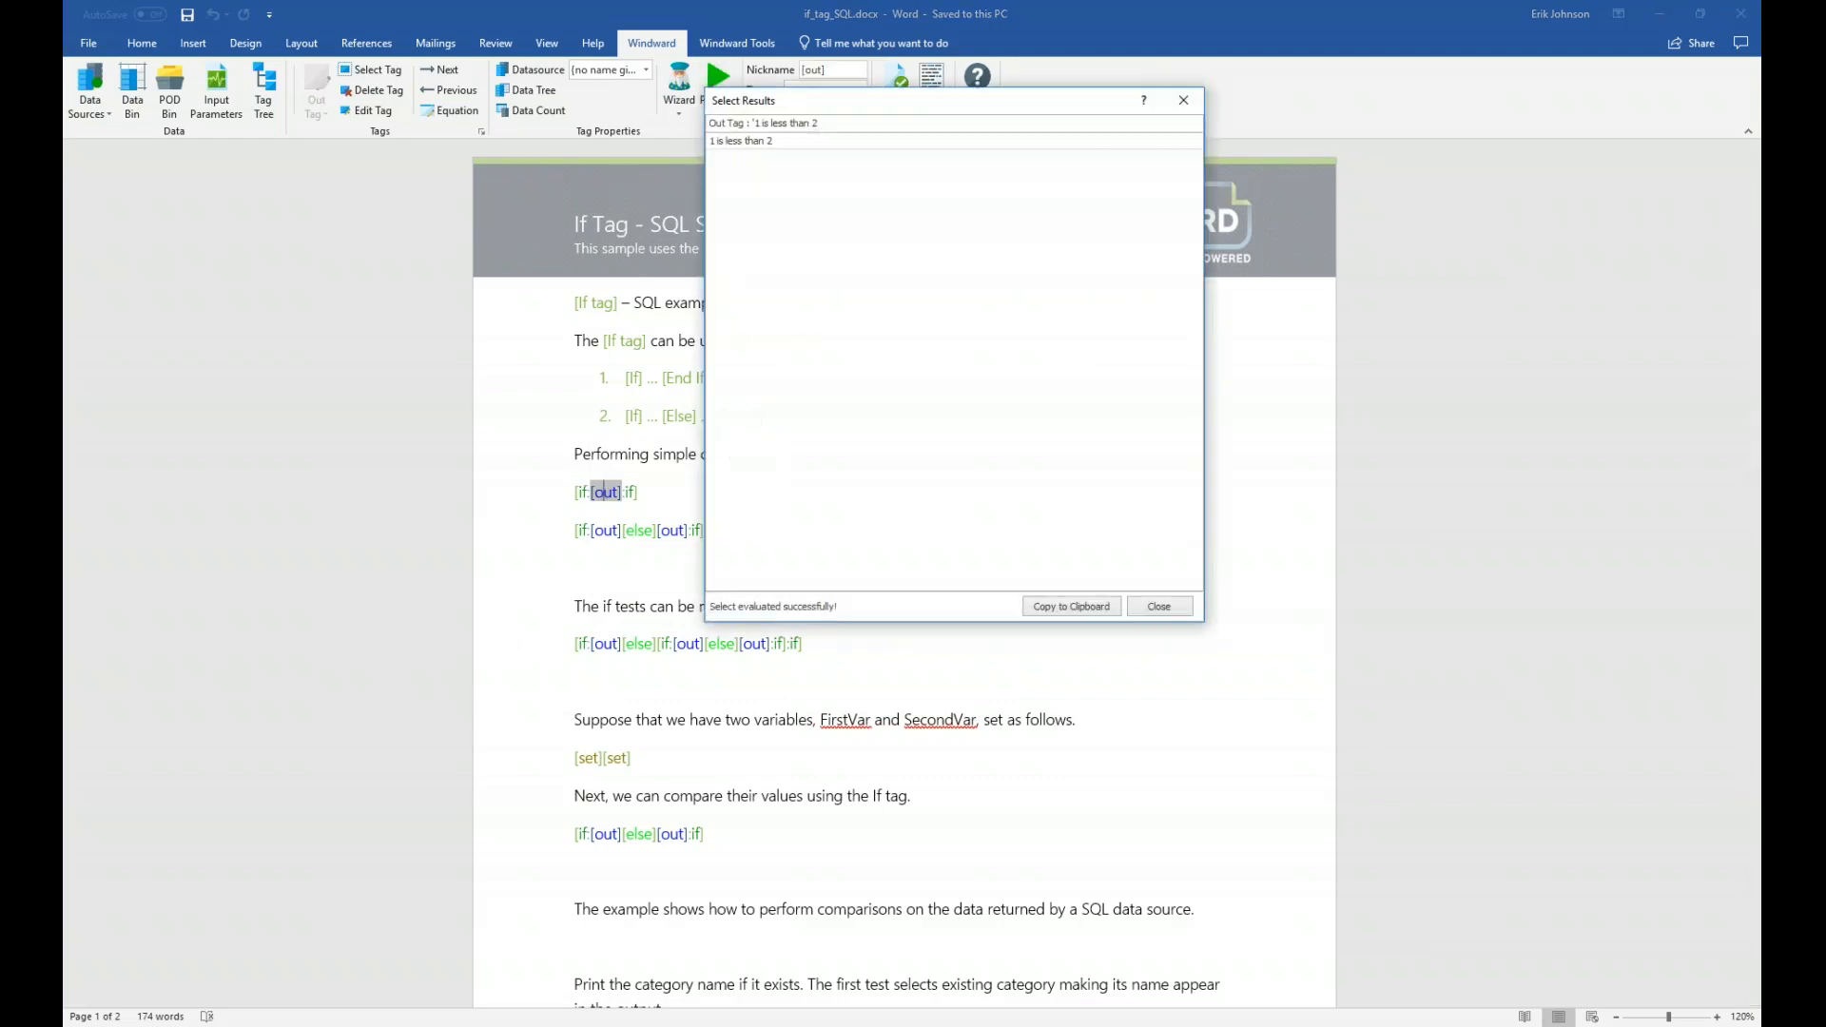
pyautogui.moveTo(822, 107); pyautogui.dragTo(849, 463)
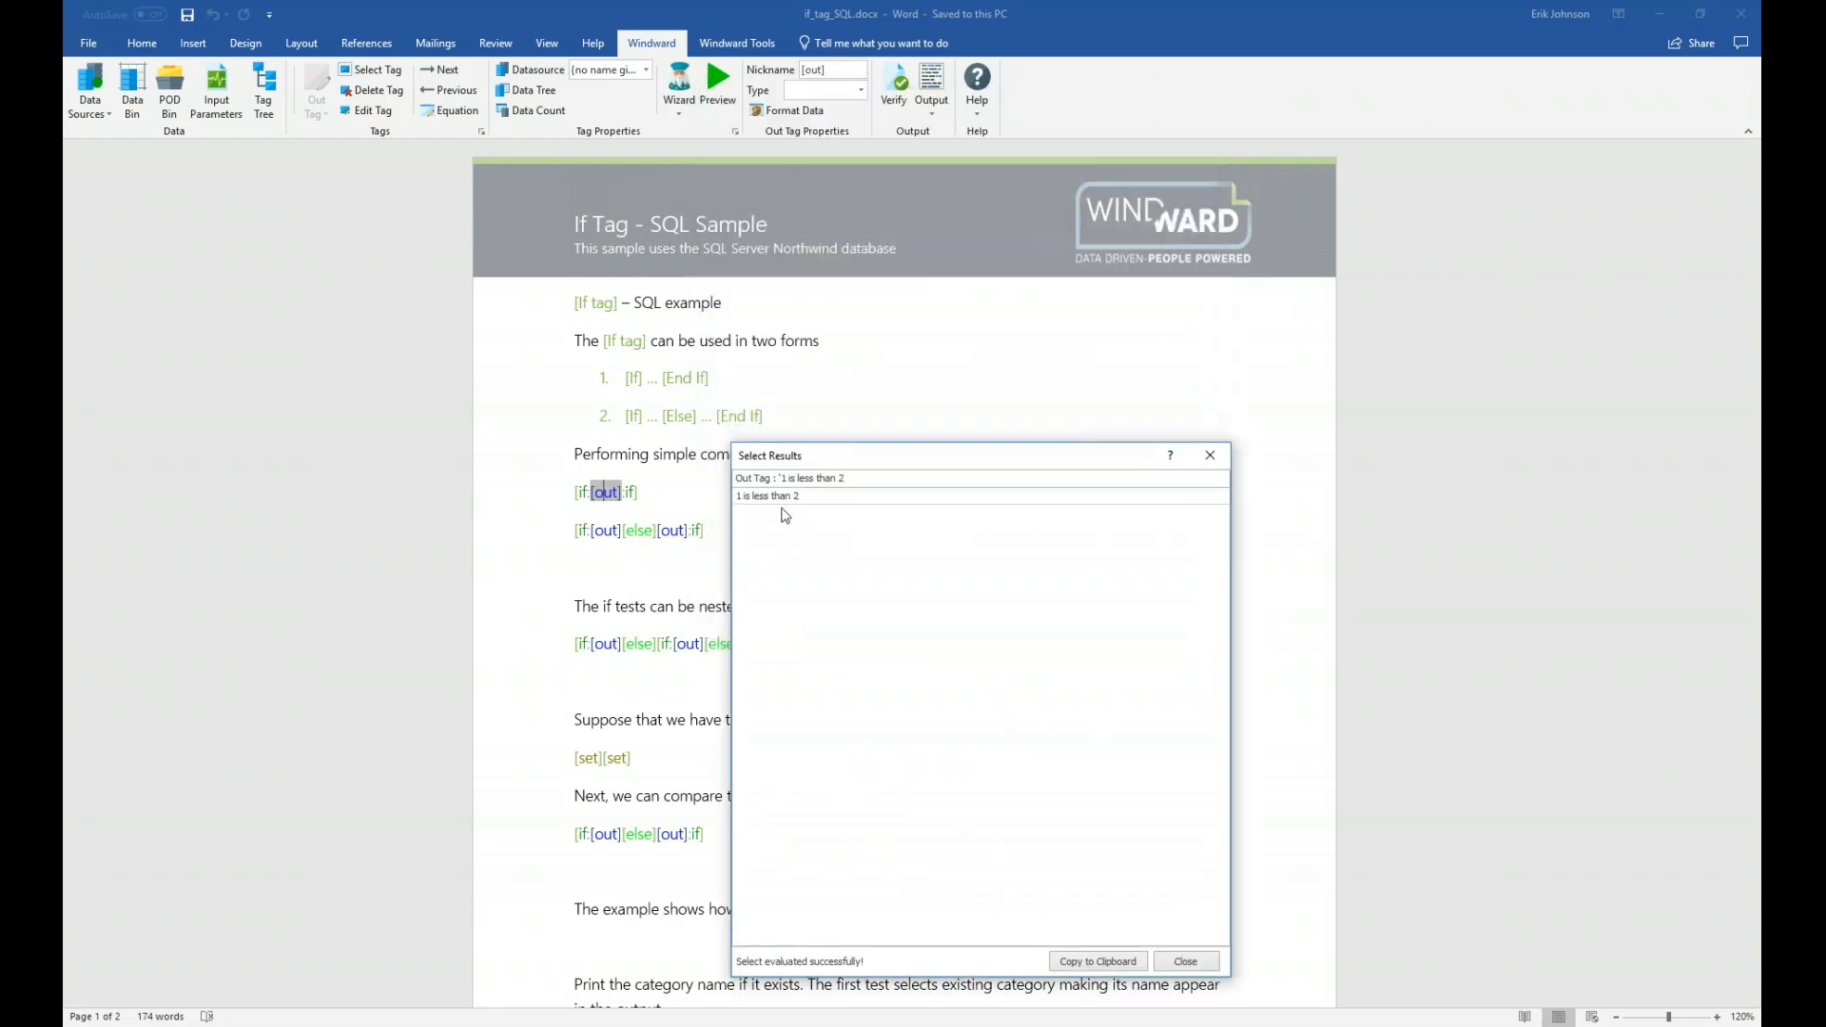
pyautogui.click(1210, 455)
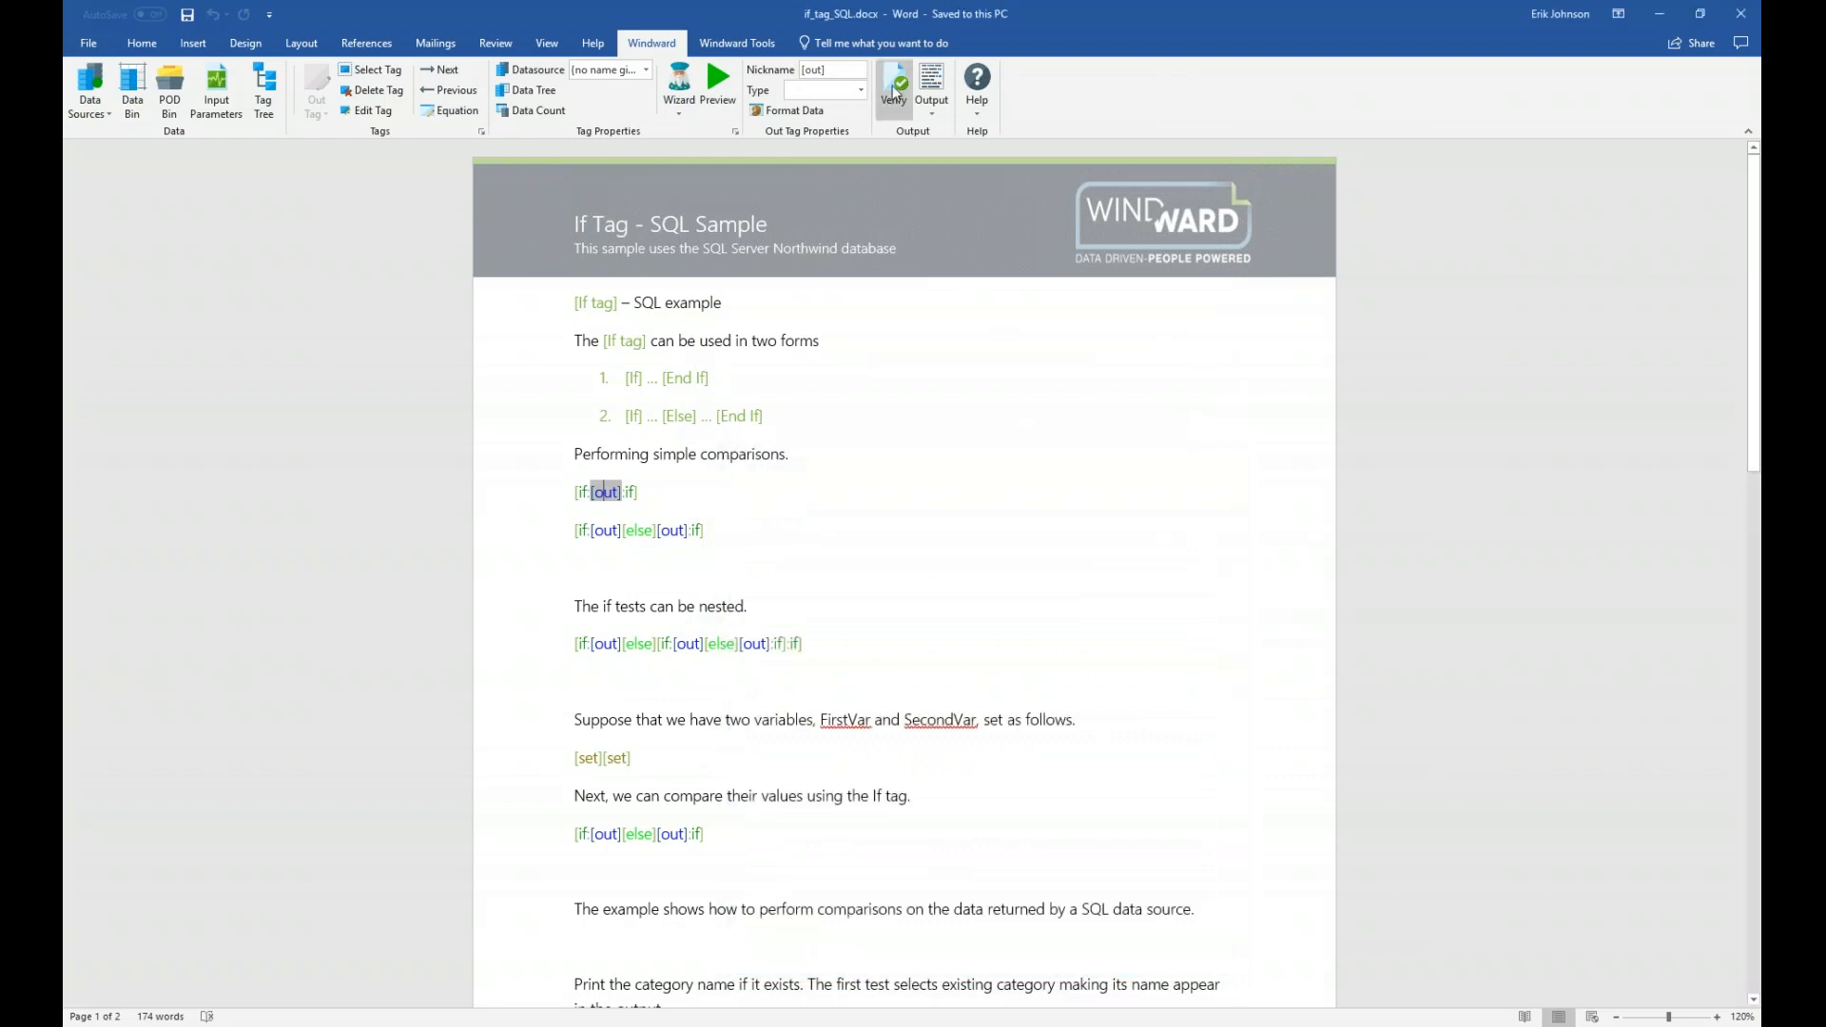
# - Generate the If Tag sample's output and arrange it side by side with the template
pyautogui.click(928, 80)
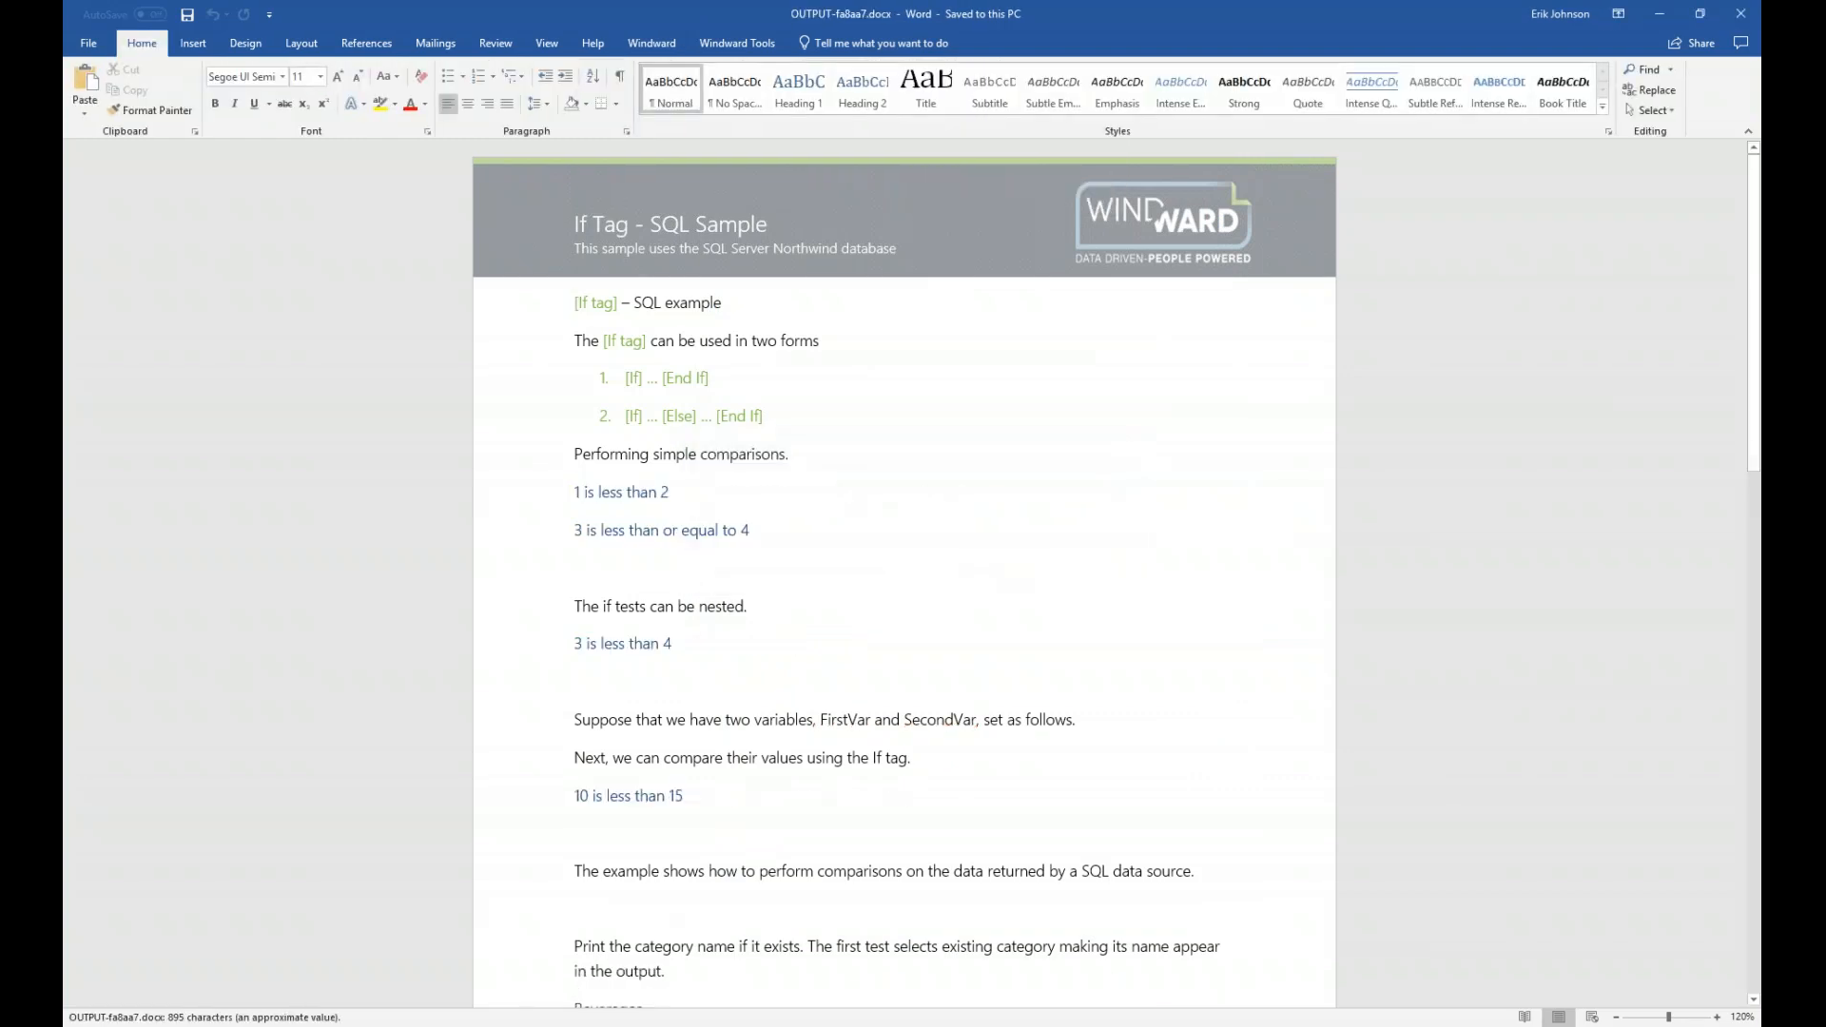
pyautogui.press('super+Right')
pyautogui.press('Return')
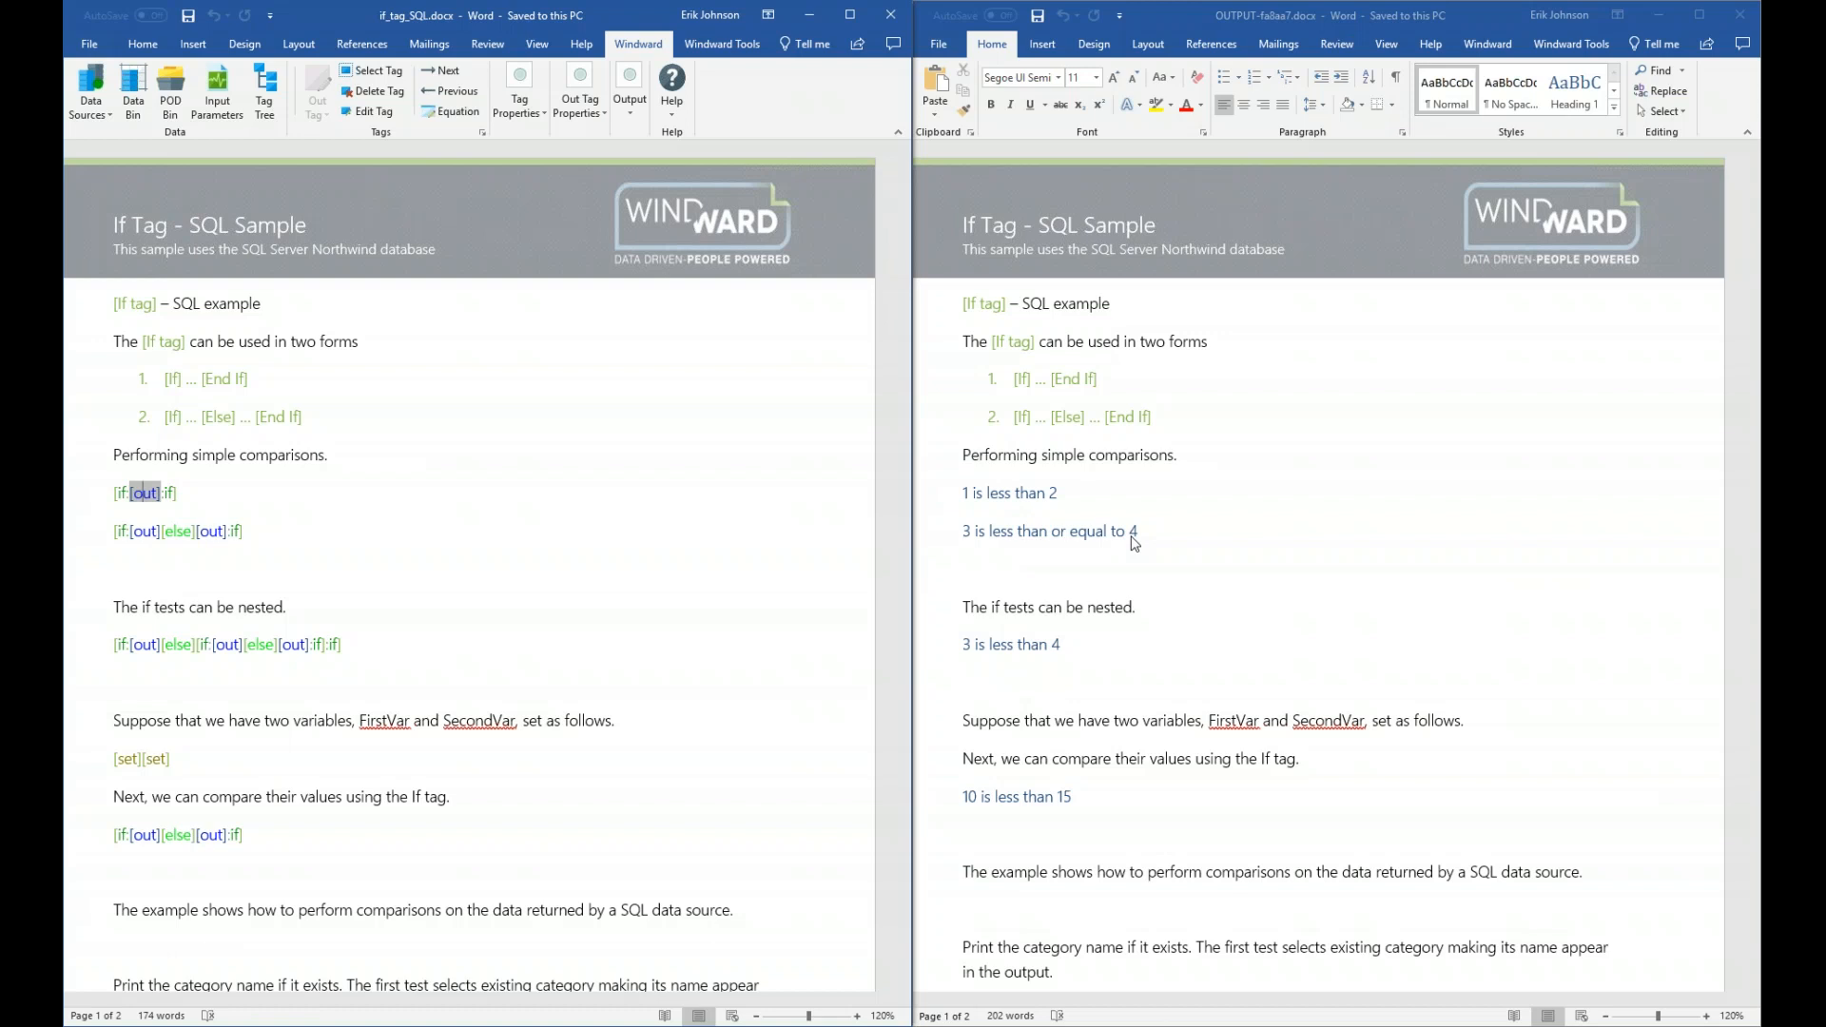
# - Preview the condition of the If tag in the template's second simple comparison, then close the results
pyautogui.click(121, 534)
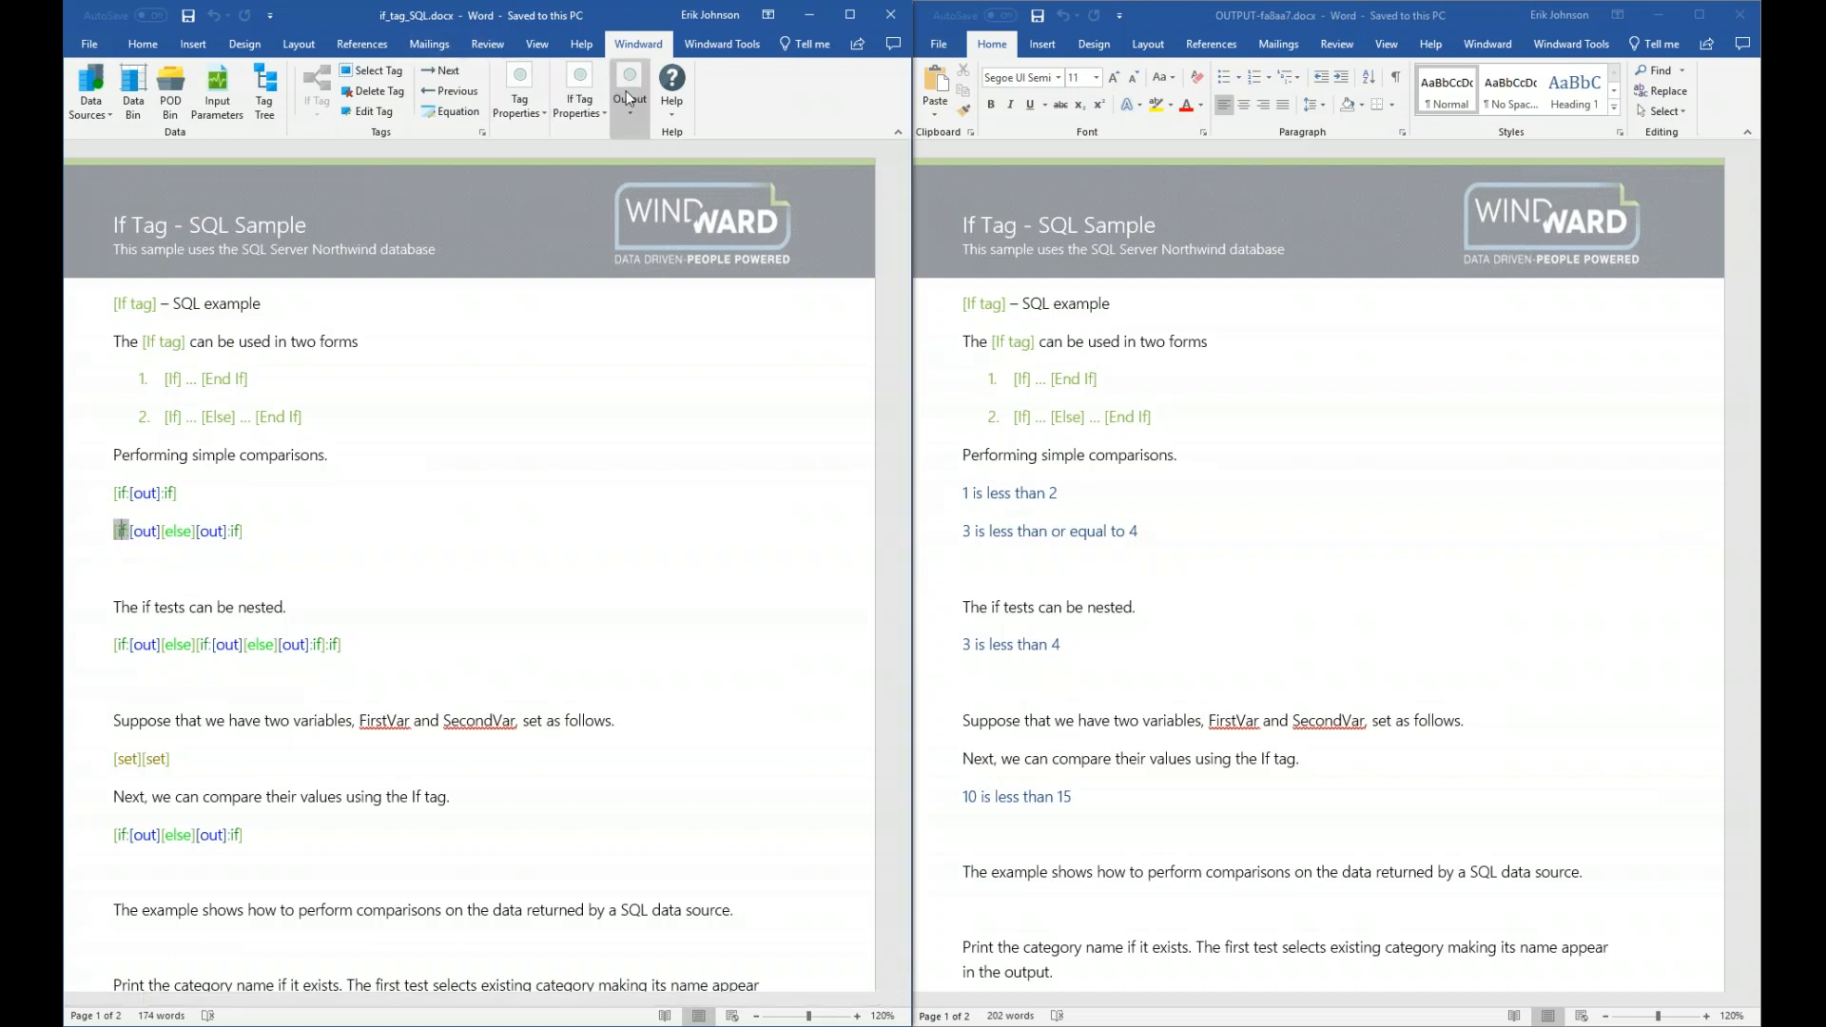
pyautogui.click(631, 120)
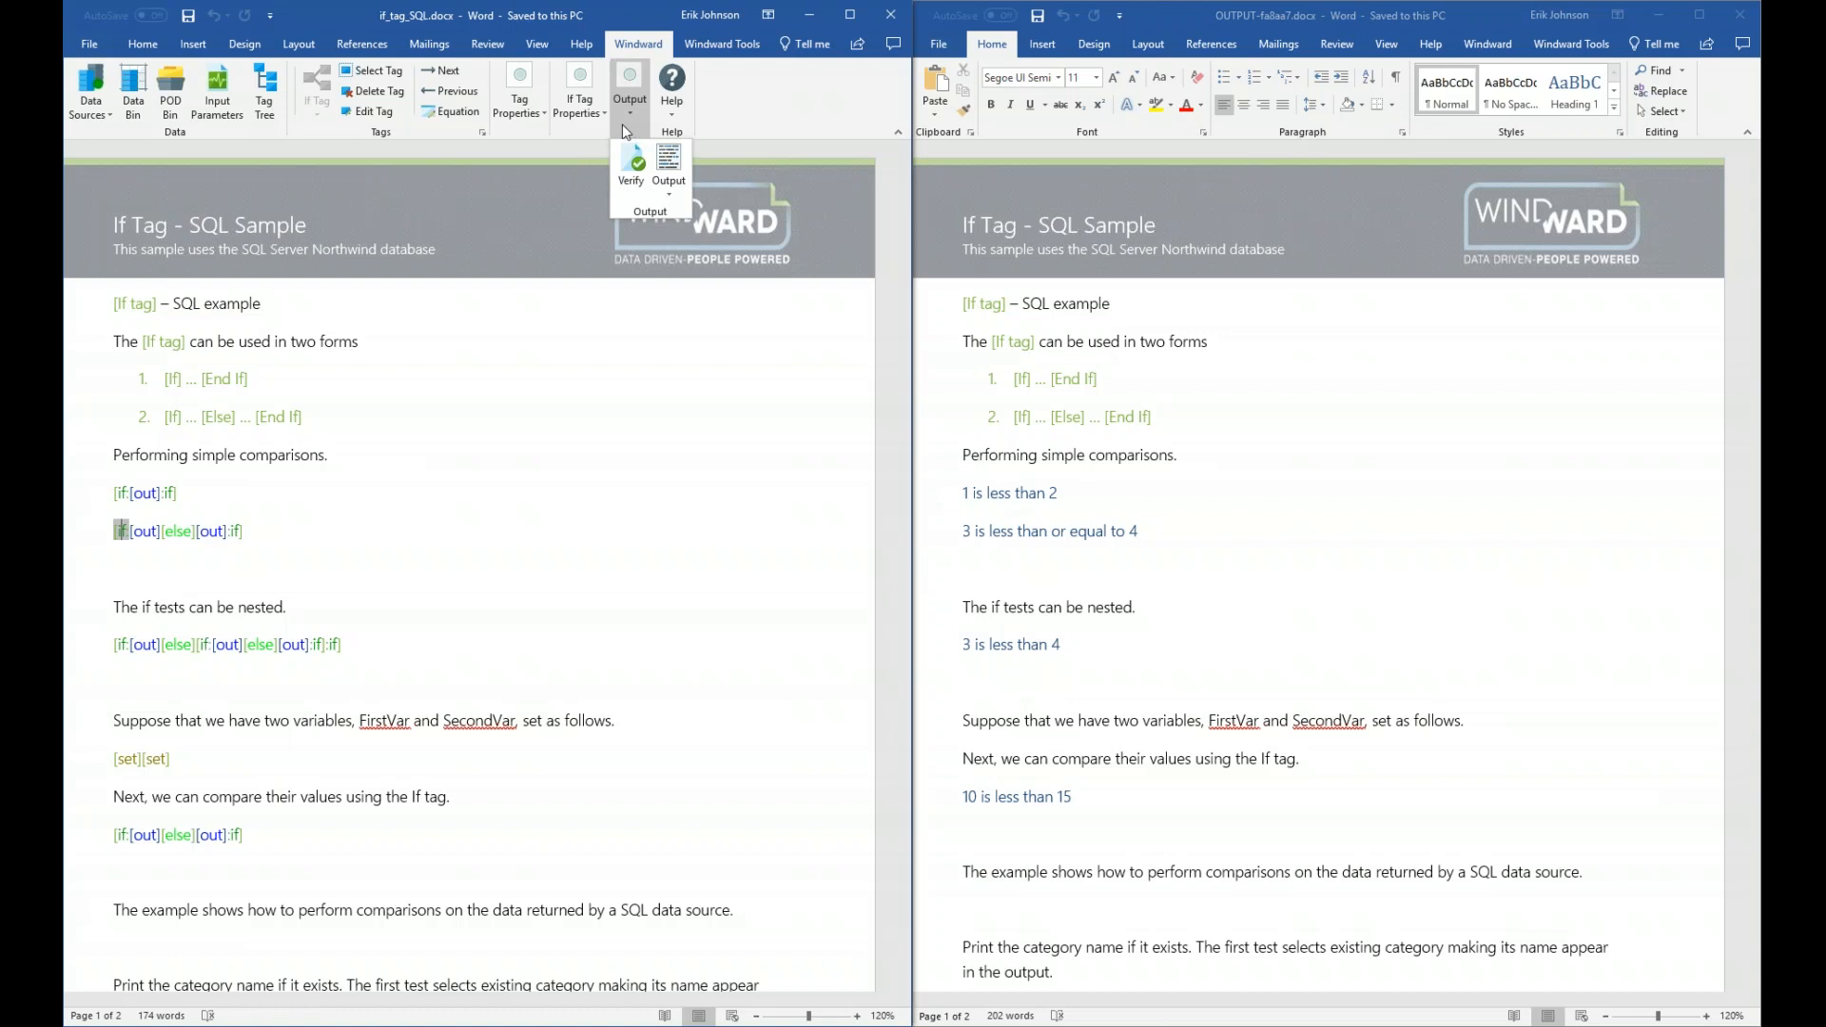
pyautogui.click(579, 105)
pyautogui.click(531, 116)
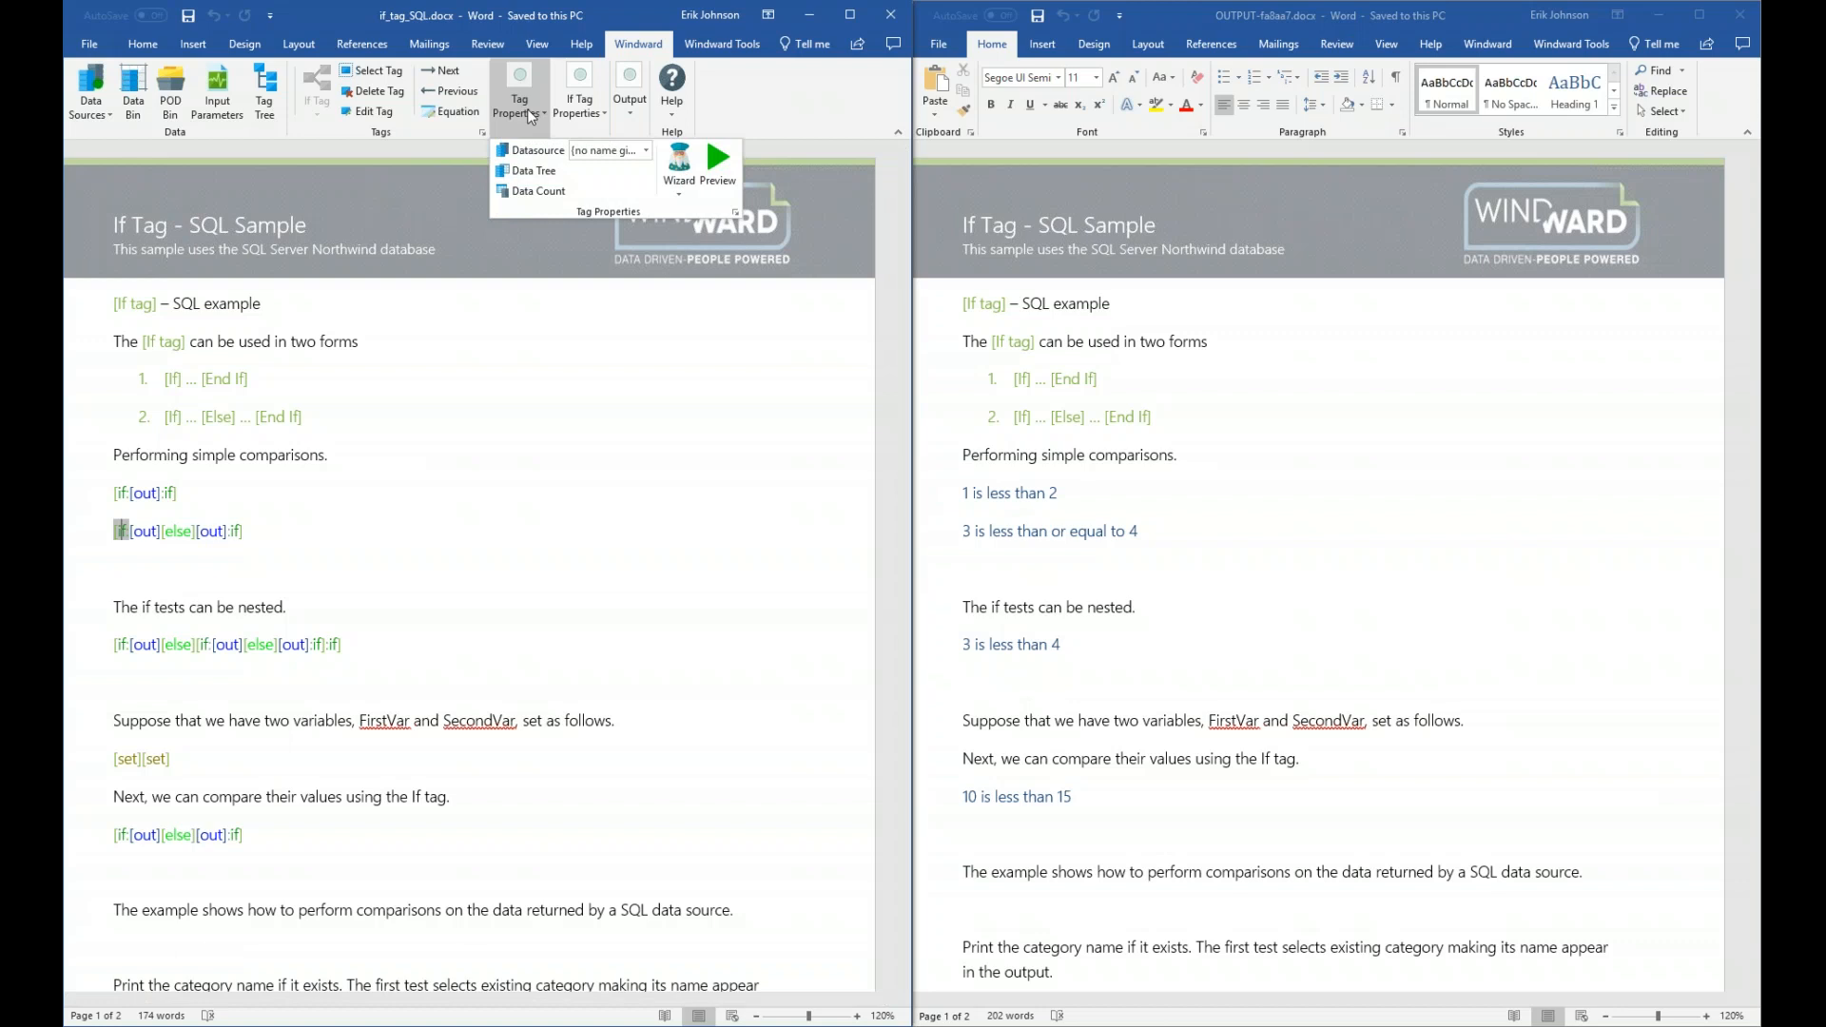
pyautogui.click(718, 169)
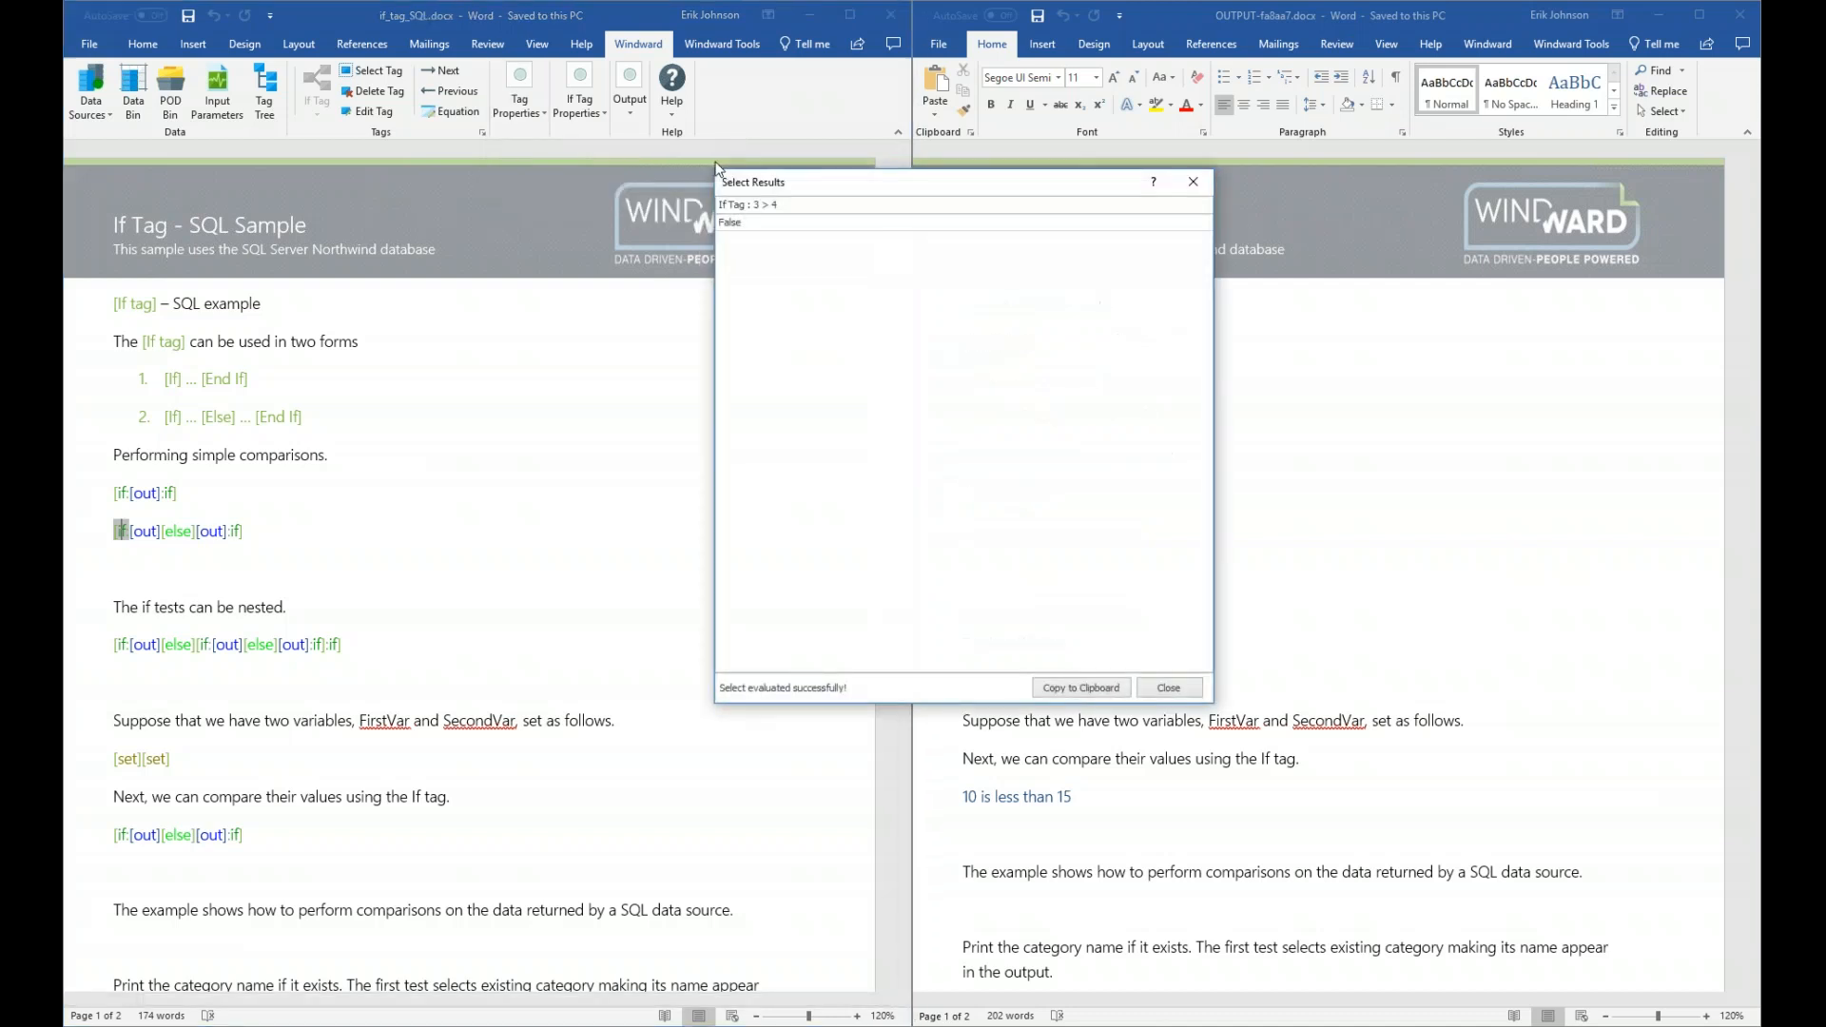
pyautogui.moveTo(892, 181); pyautogui.dragTo(750, 305)
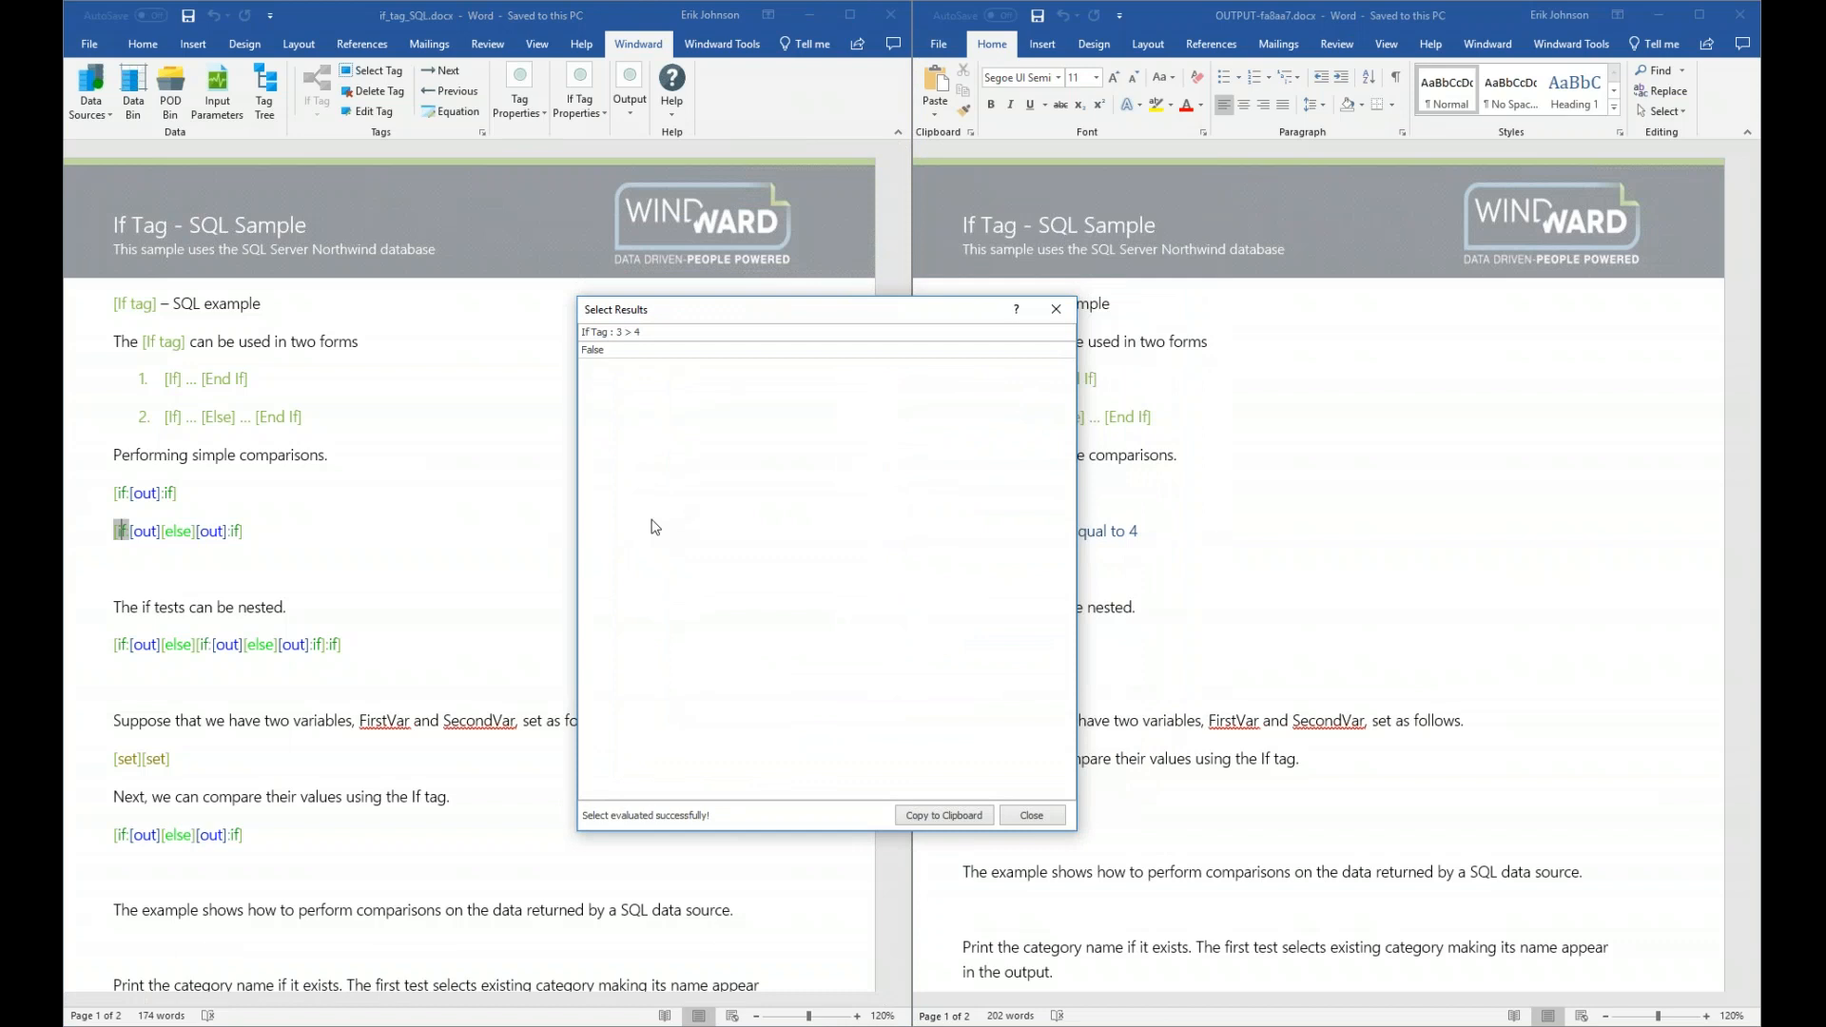
pyautogui.click(655, 336)
pyautogui.click(1054, 310)
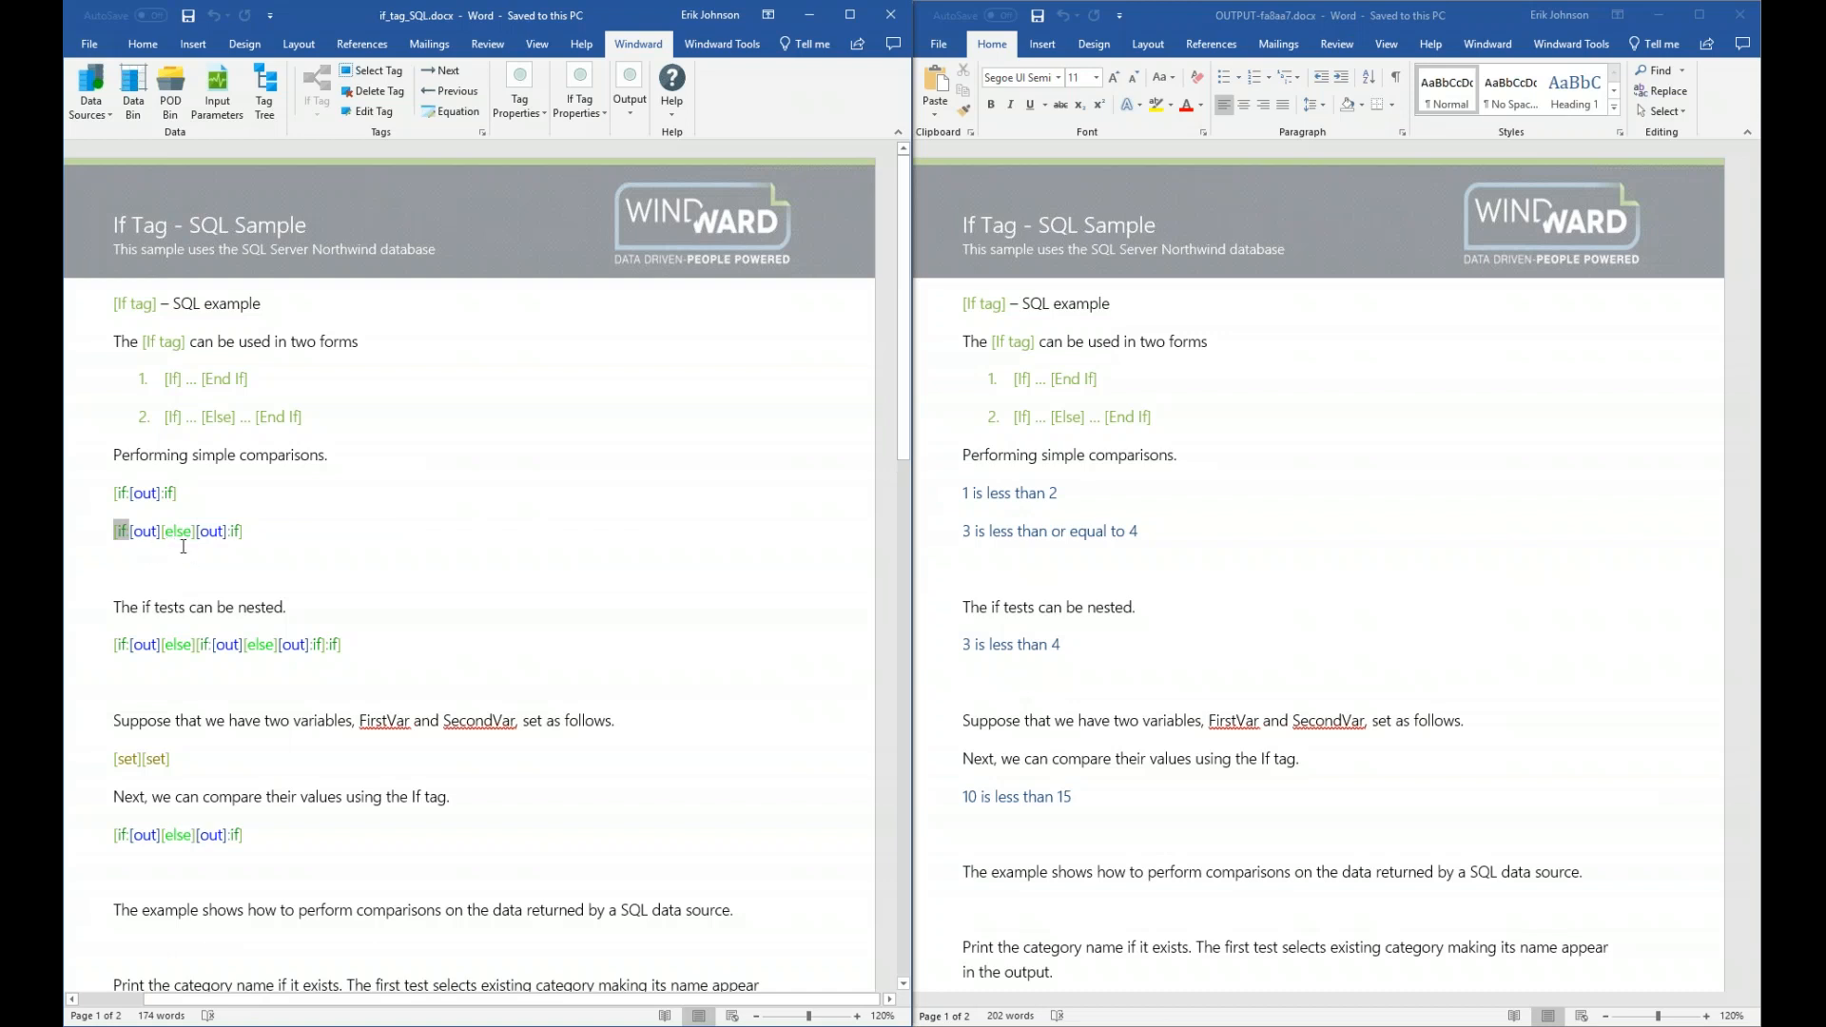
# - Preview the Out tag following the Else tag in the second simple comparison, then close the results
pyautogui.moveTo(220, 550)
pyautogui.moveTo(152, 548)
pyautogui.click(214, 533)
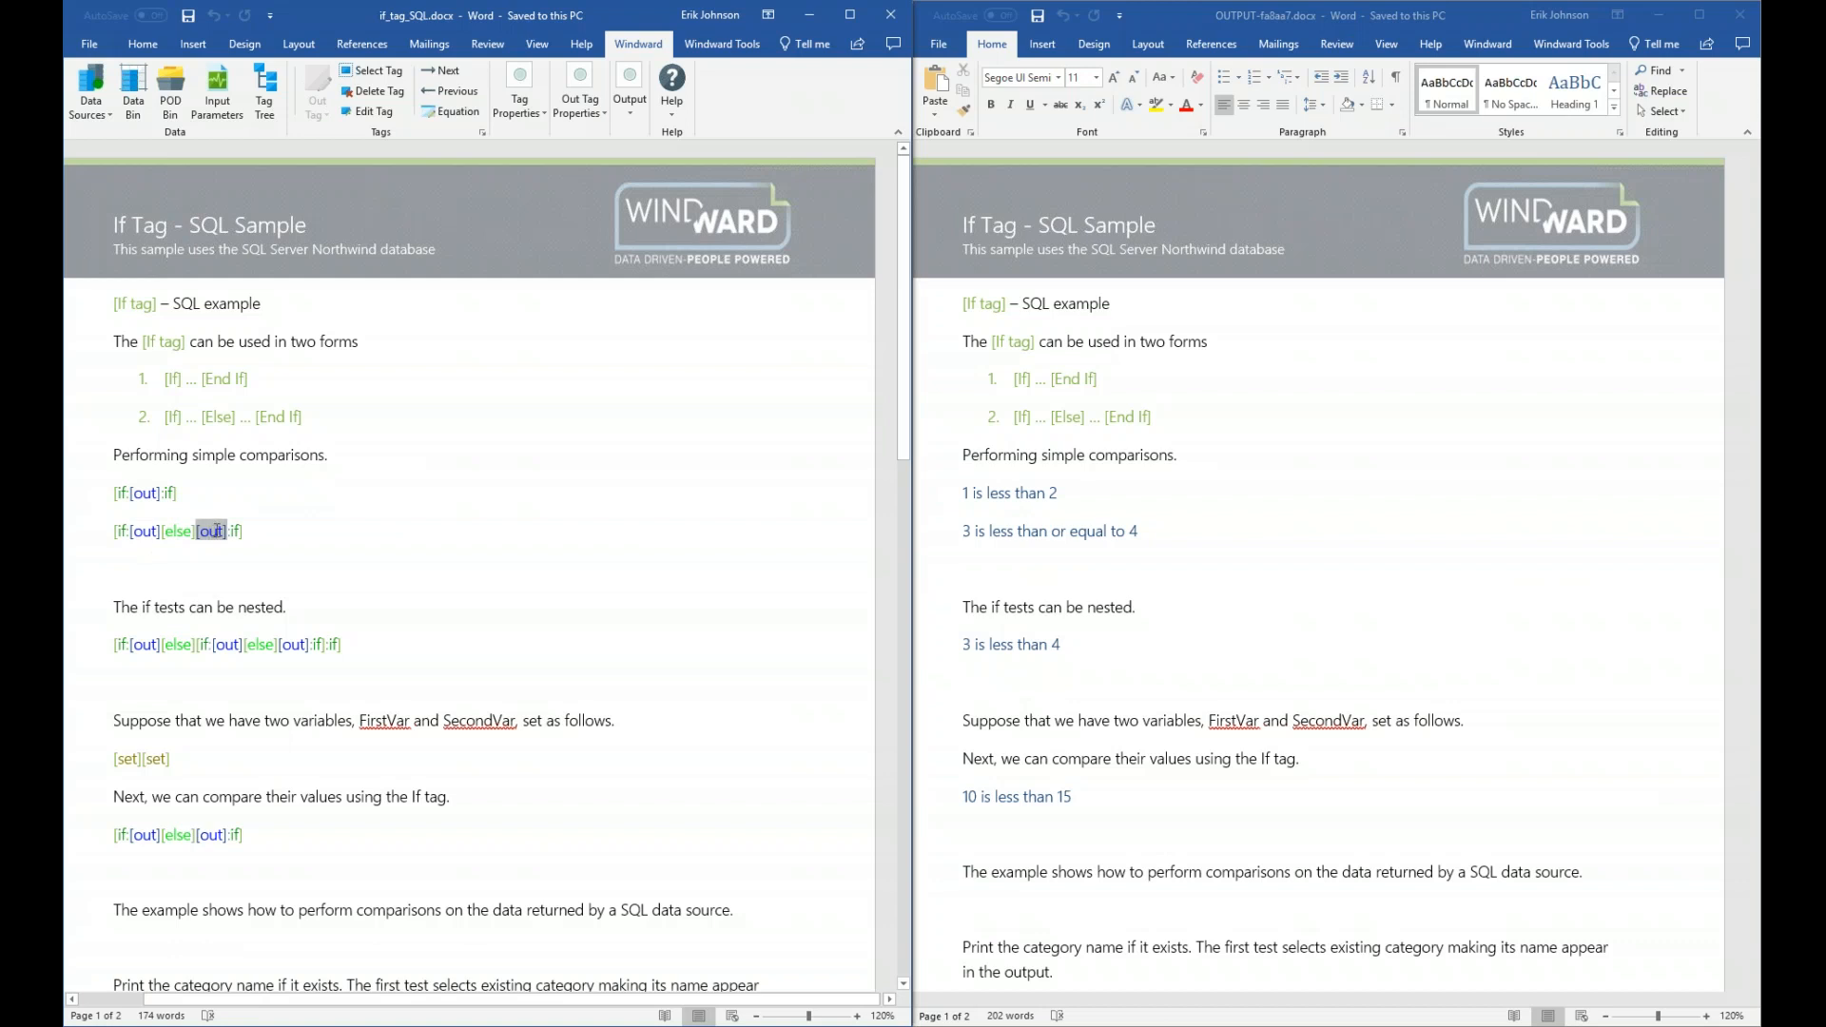
pyautogui.click(536, 91)
pyautogui.click(713, 174)
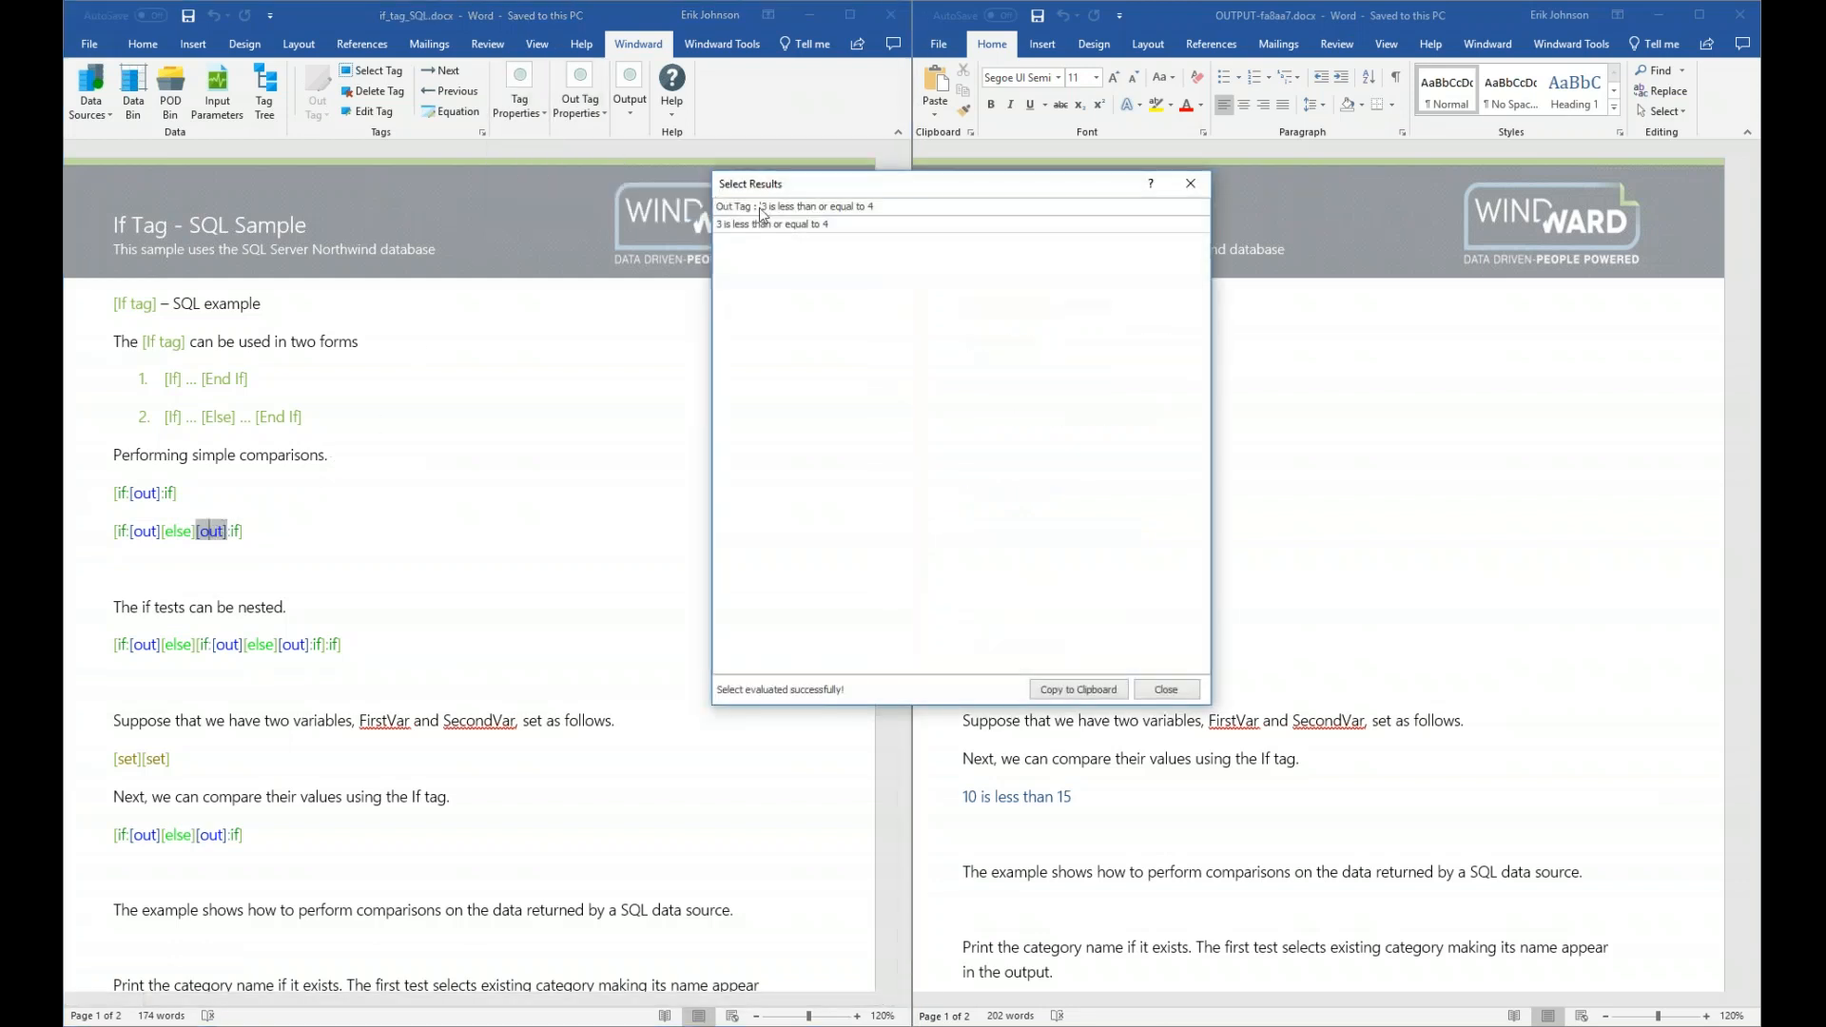
pyautogui.moveTo(847, 183); pyautogui.dragTo(521, 326)
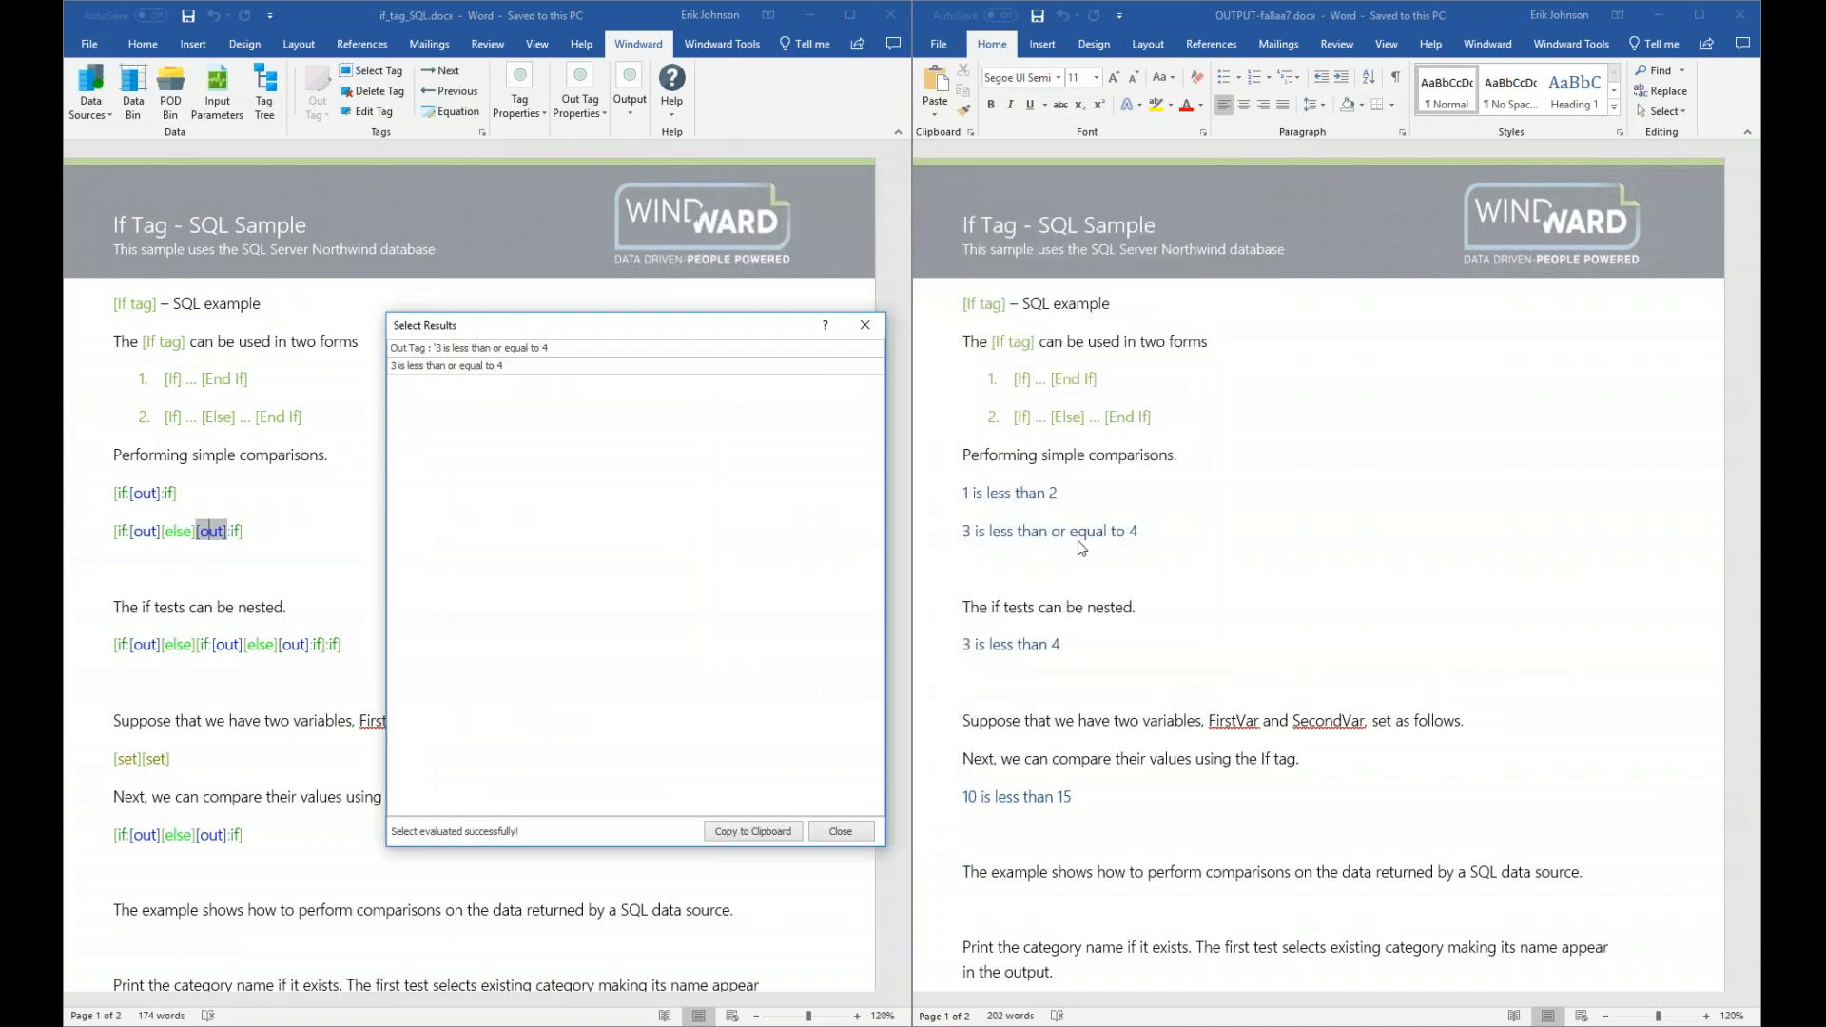
pyautogui.click(871, 335)
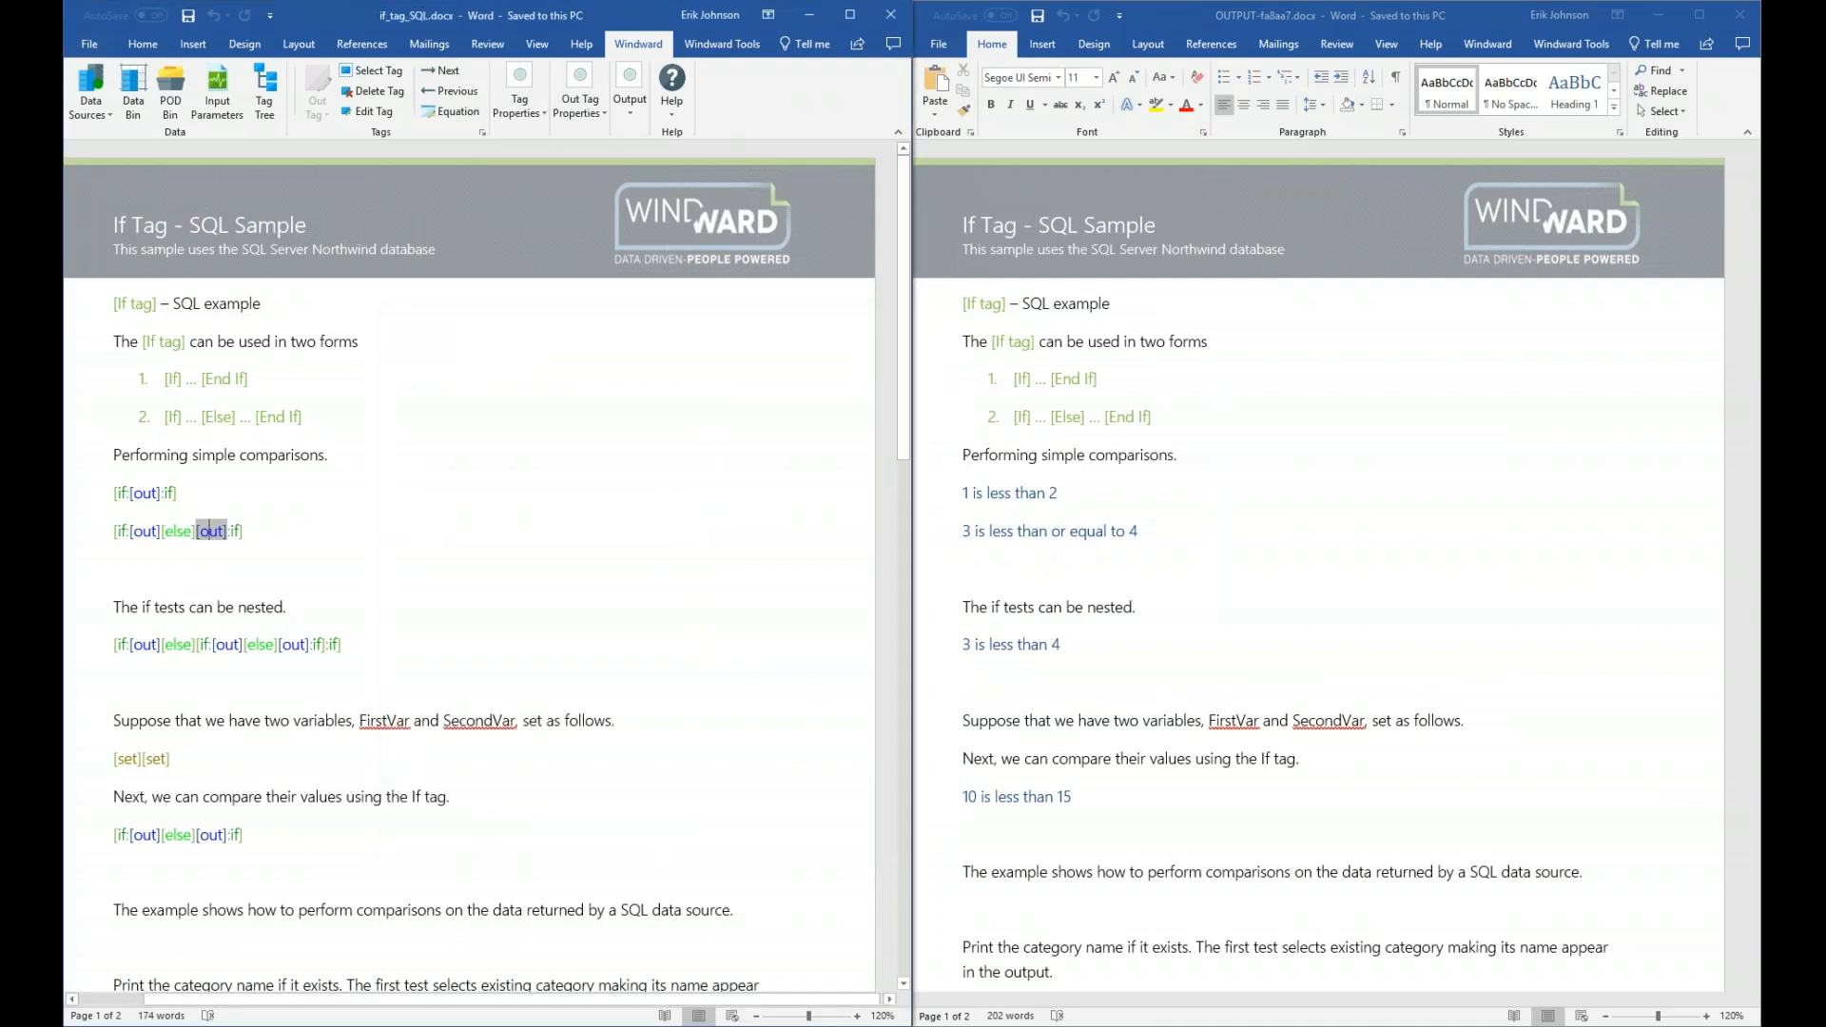
# - Preview the Out tag preceding the Else tag in the second simple comparison, then close the results
pyautogui.moveTo(124, 548)
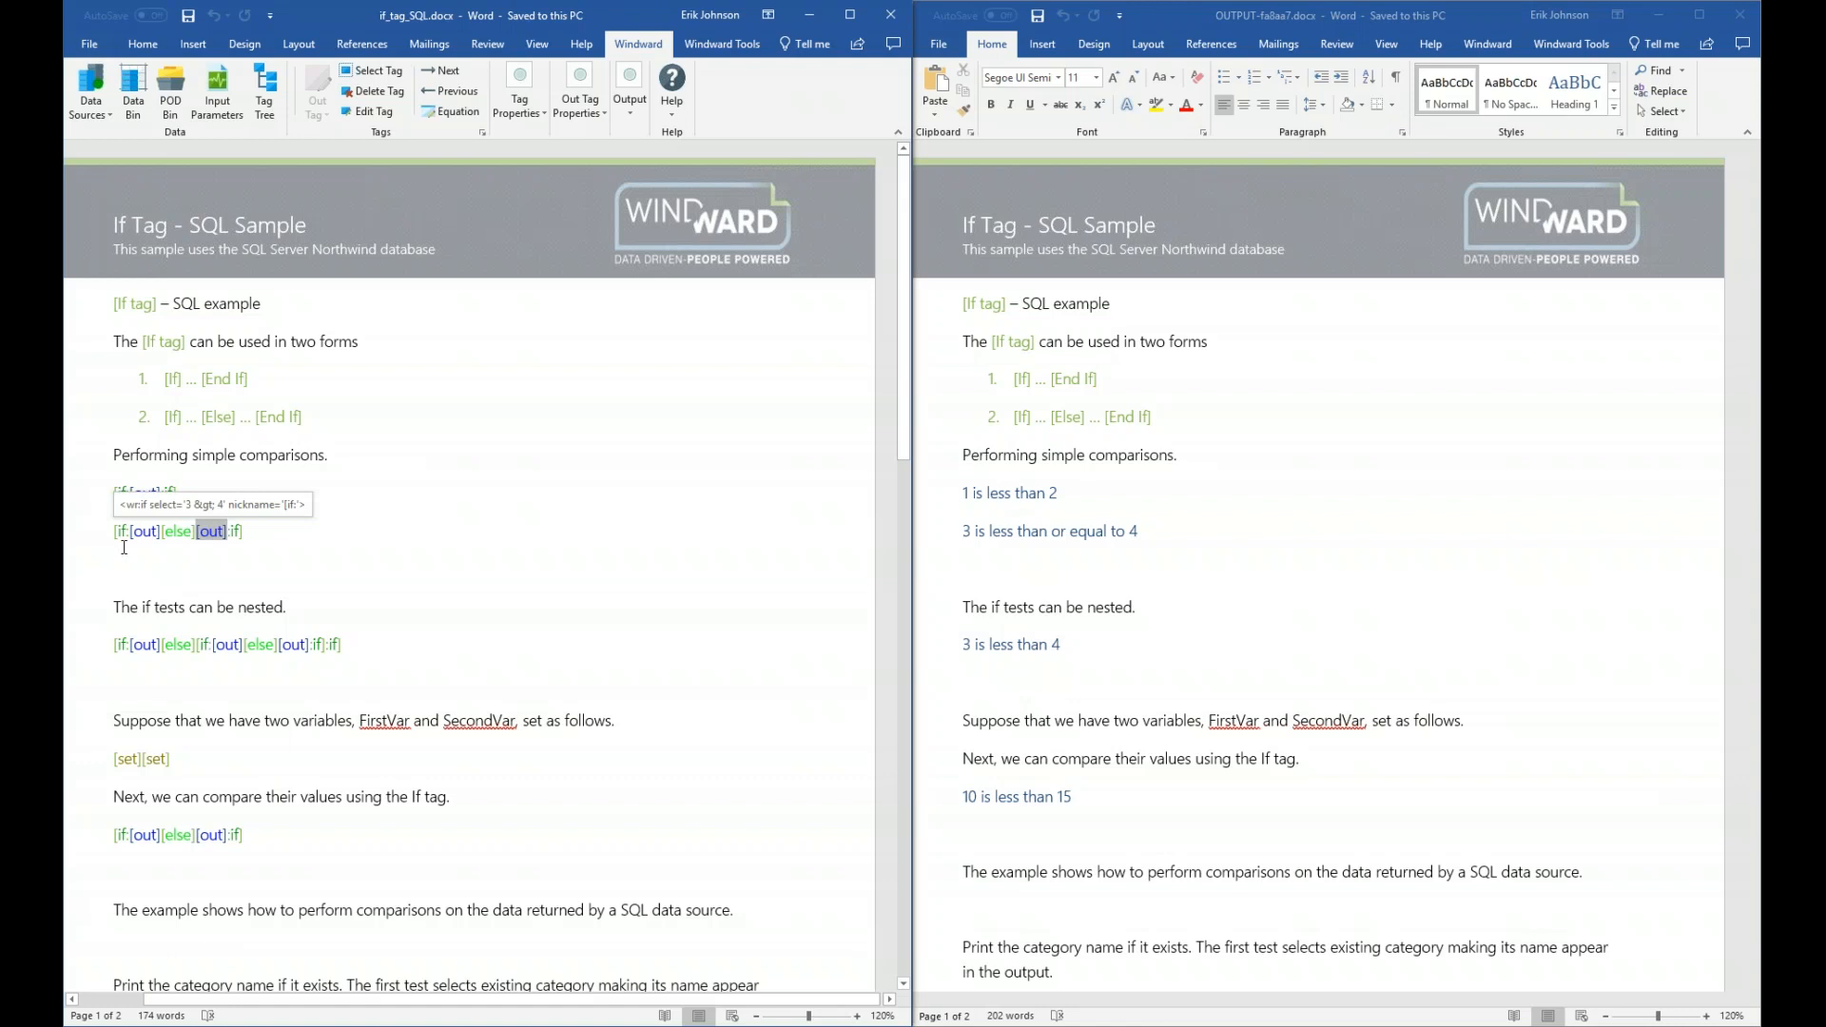
pyautogui.click(152, 529)
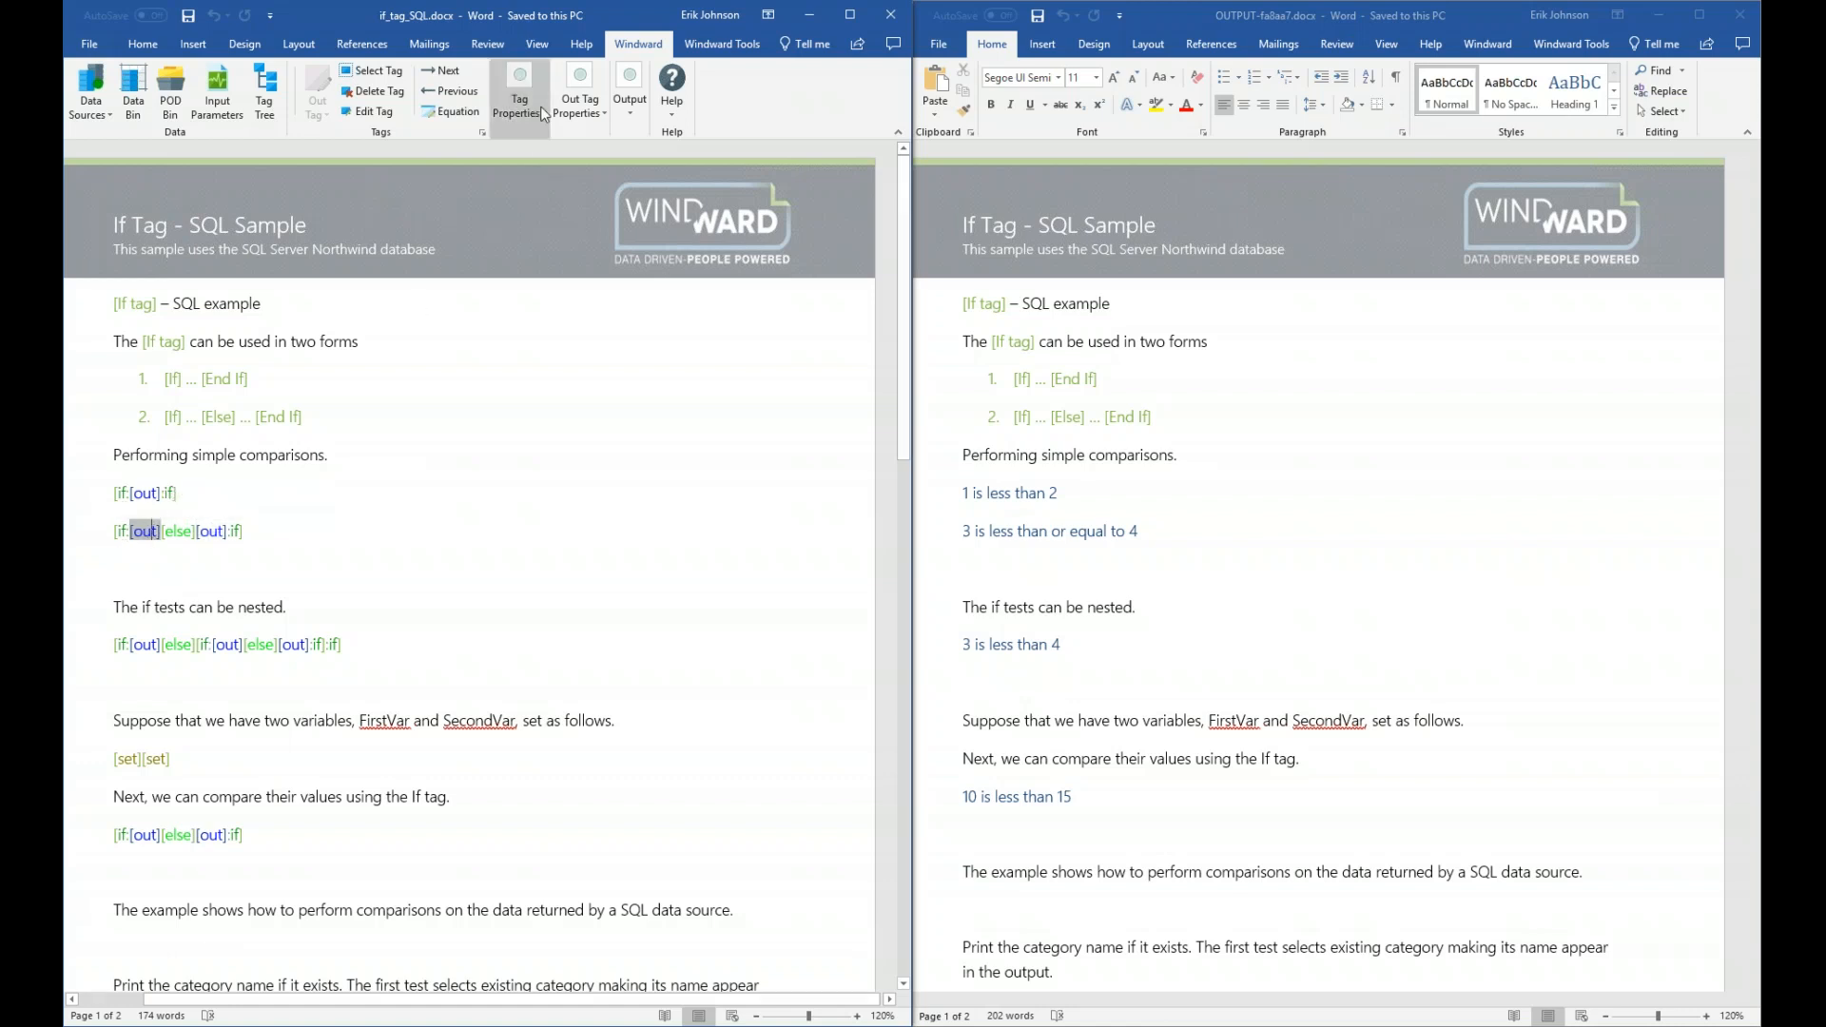
pyautogui.click(519, 90)
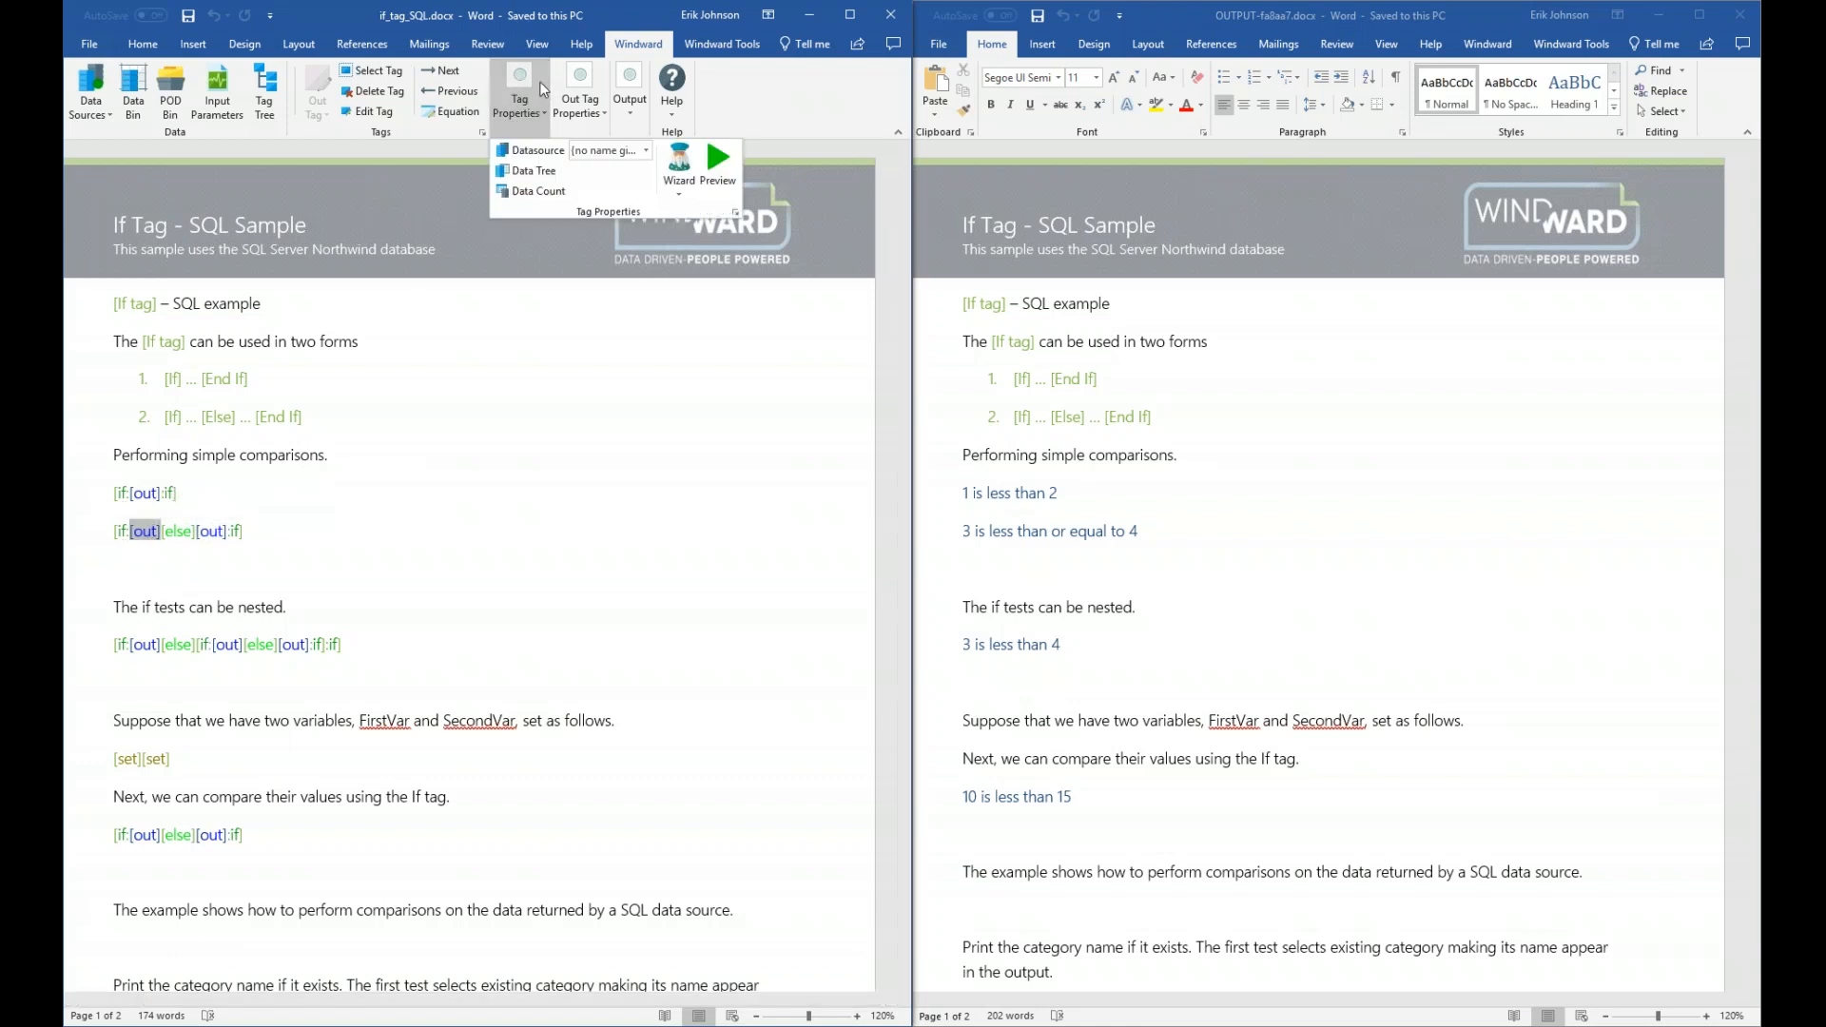
pyautogui.click(733, 165)
pyautogui.moveTo(980, 184); pyautogui.dragTo(665, 387)
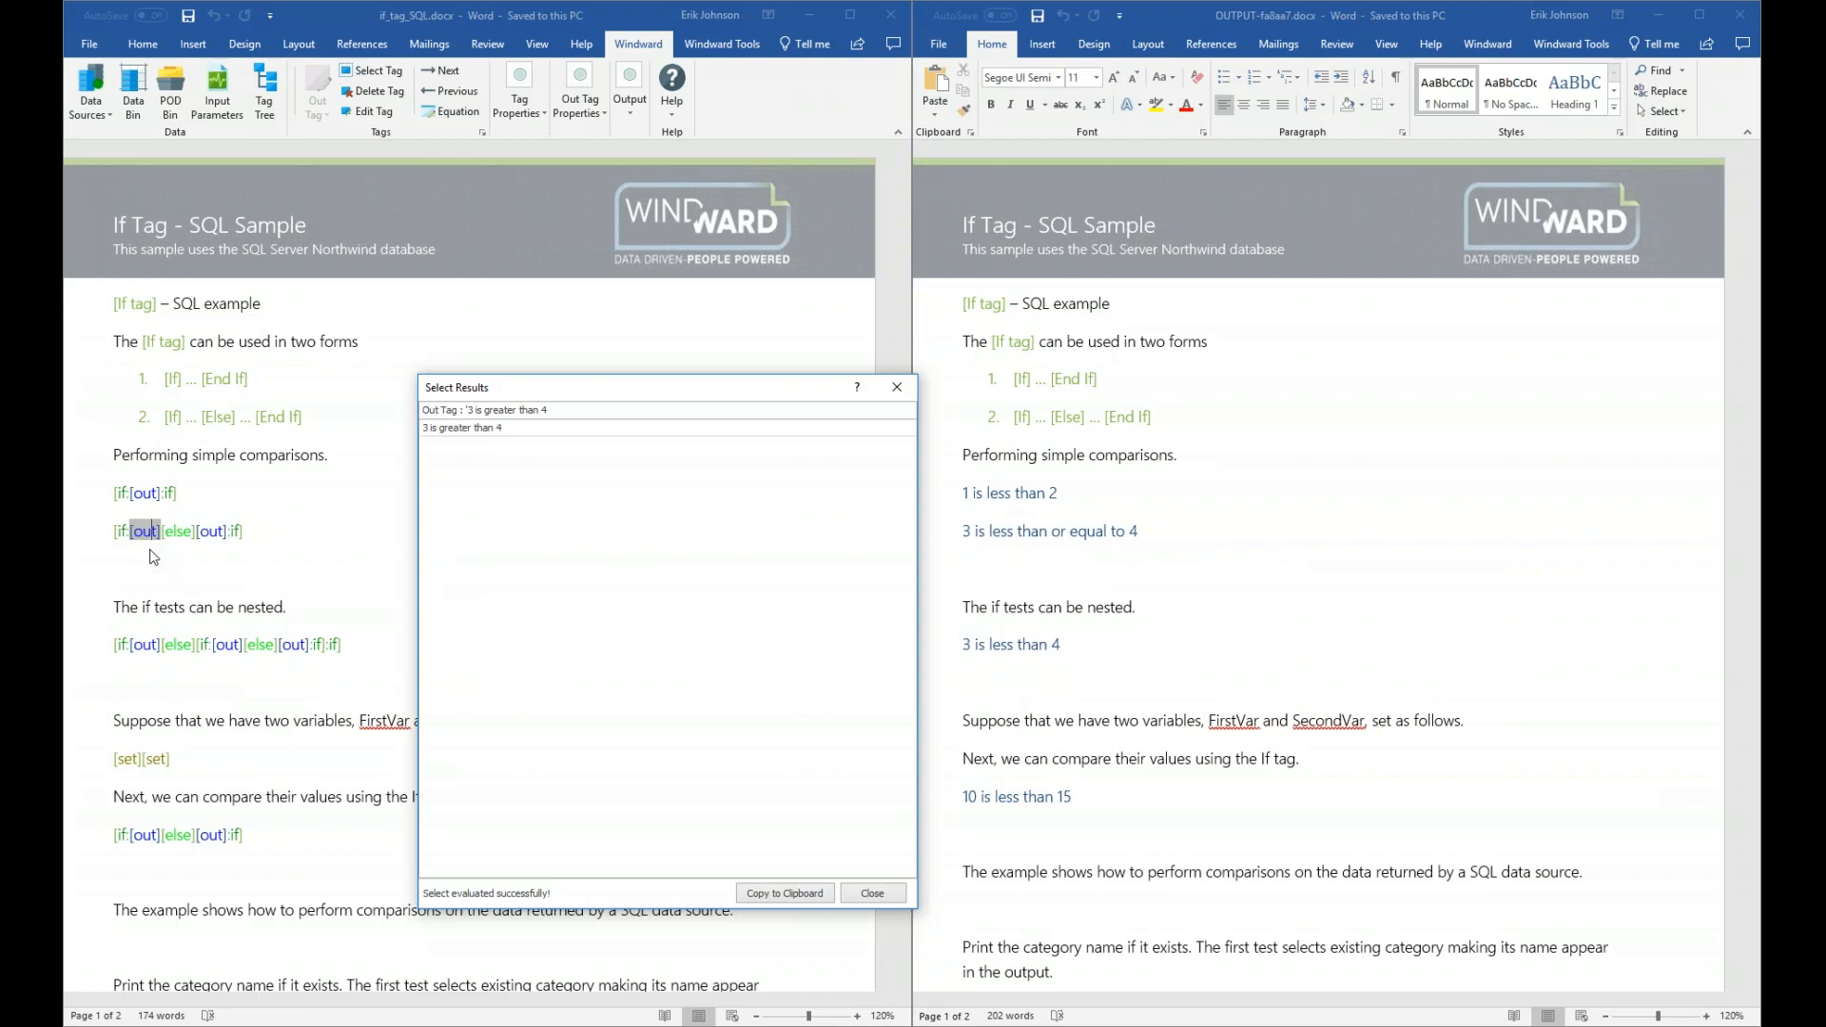
pyautogui.click(895, 384)
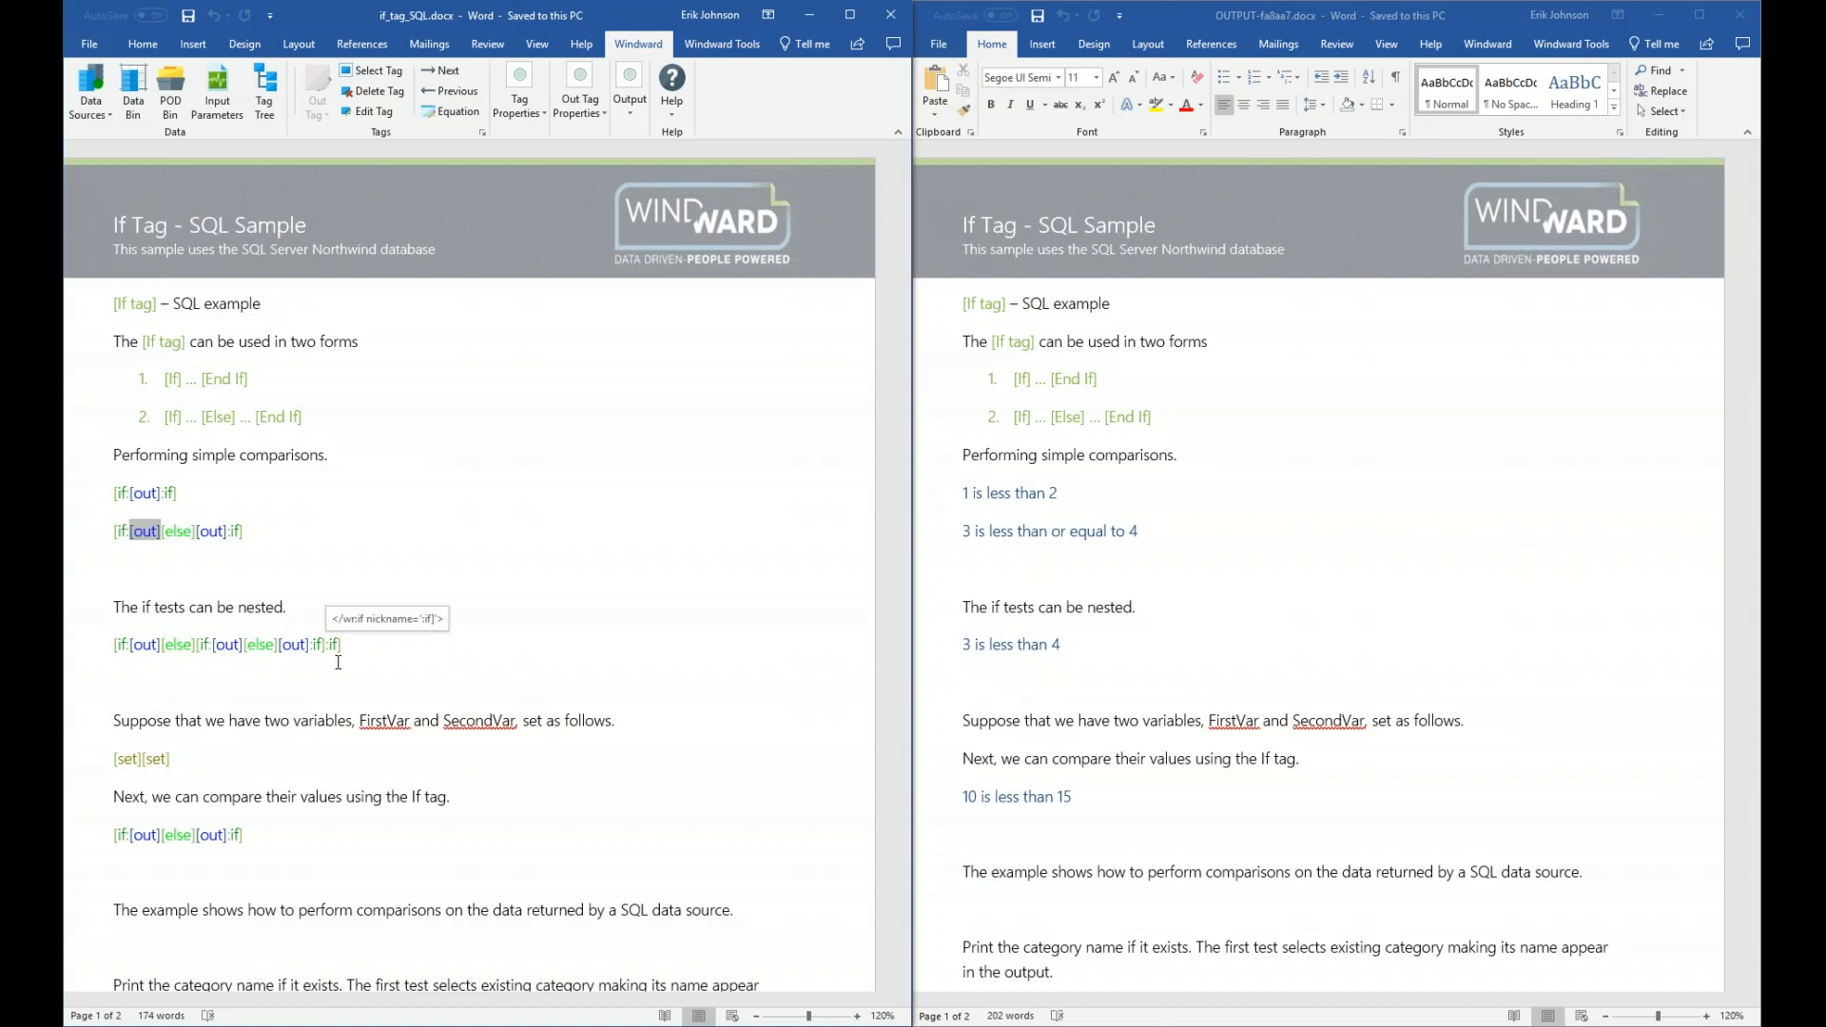
# - Close the If Tag sample's generated output and maximize its template window
pyautogui.click(1109, 17)
pyautogui.hotkey('alt', 'F4')
pyautogui.click(852, 21)
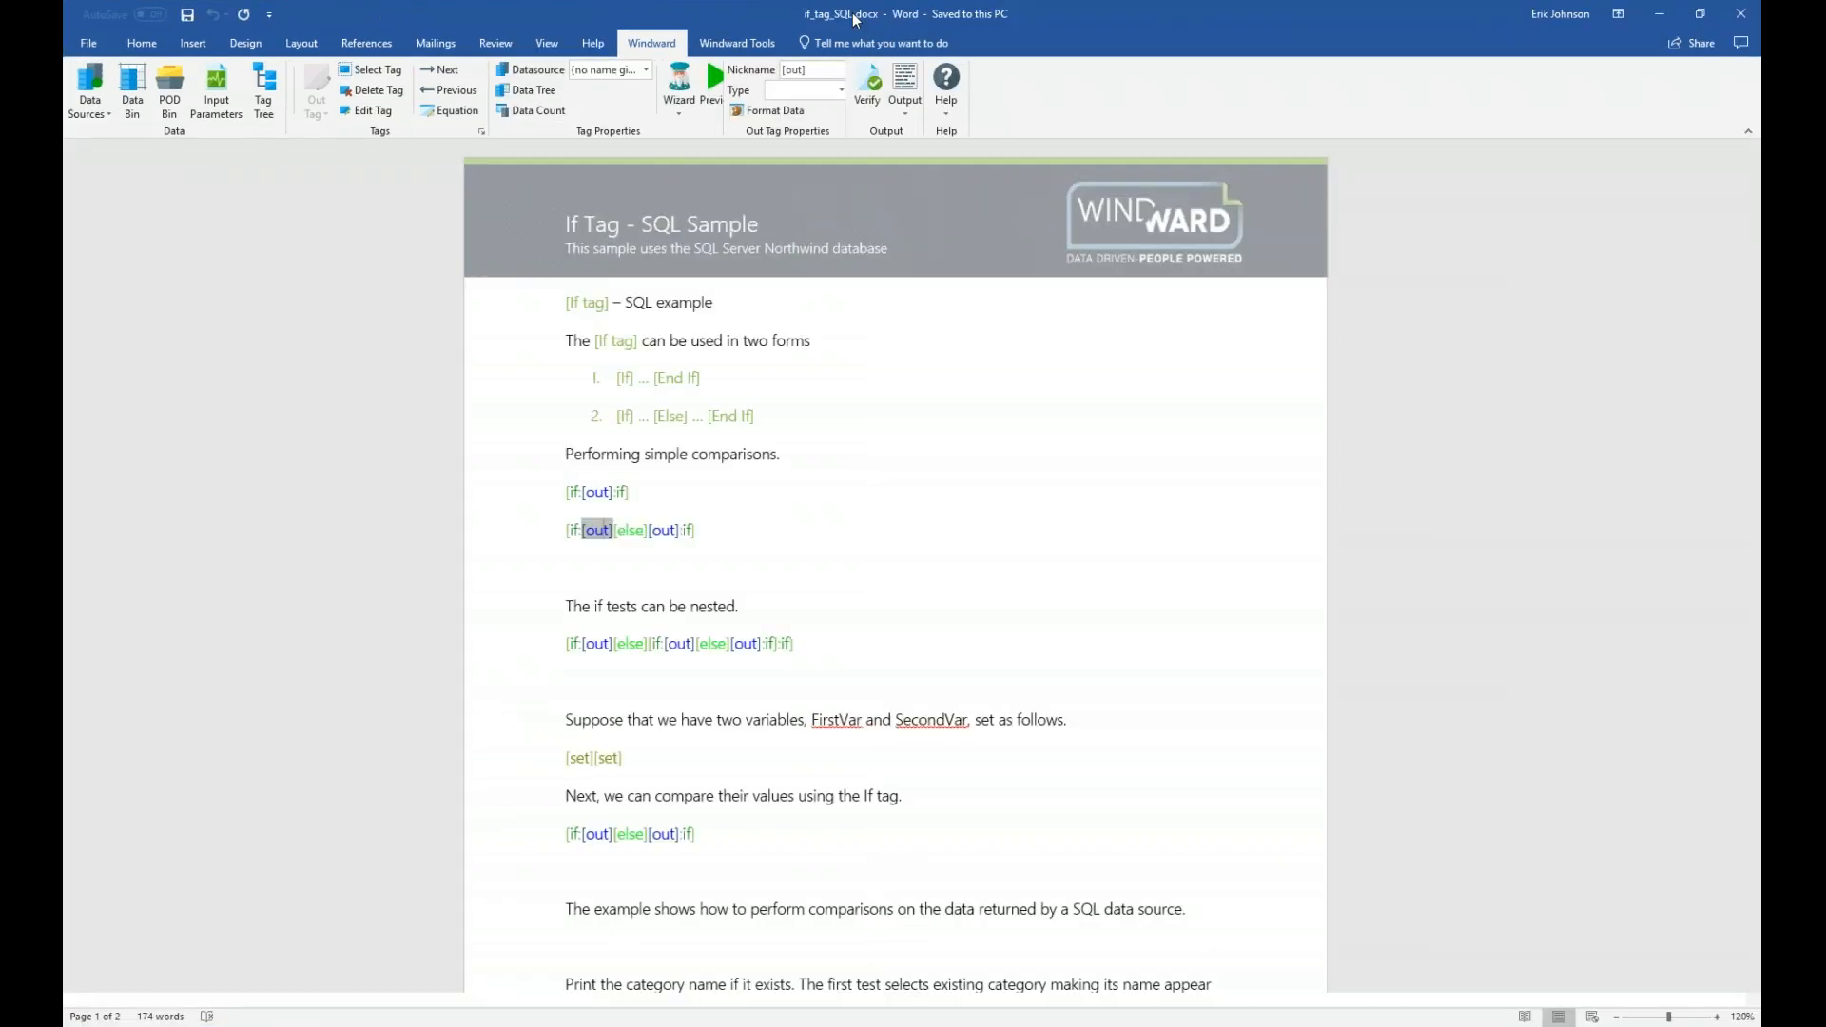
# - Open the second Switch Tag 2 sample from the SQL tag tutorials among the Windward sample templates
pyautogui.click(745, 45)
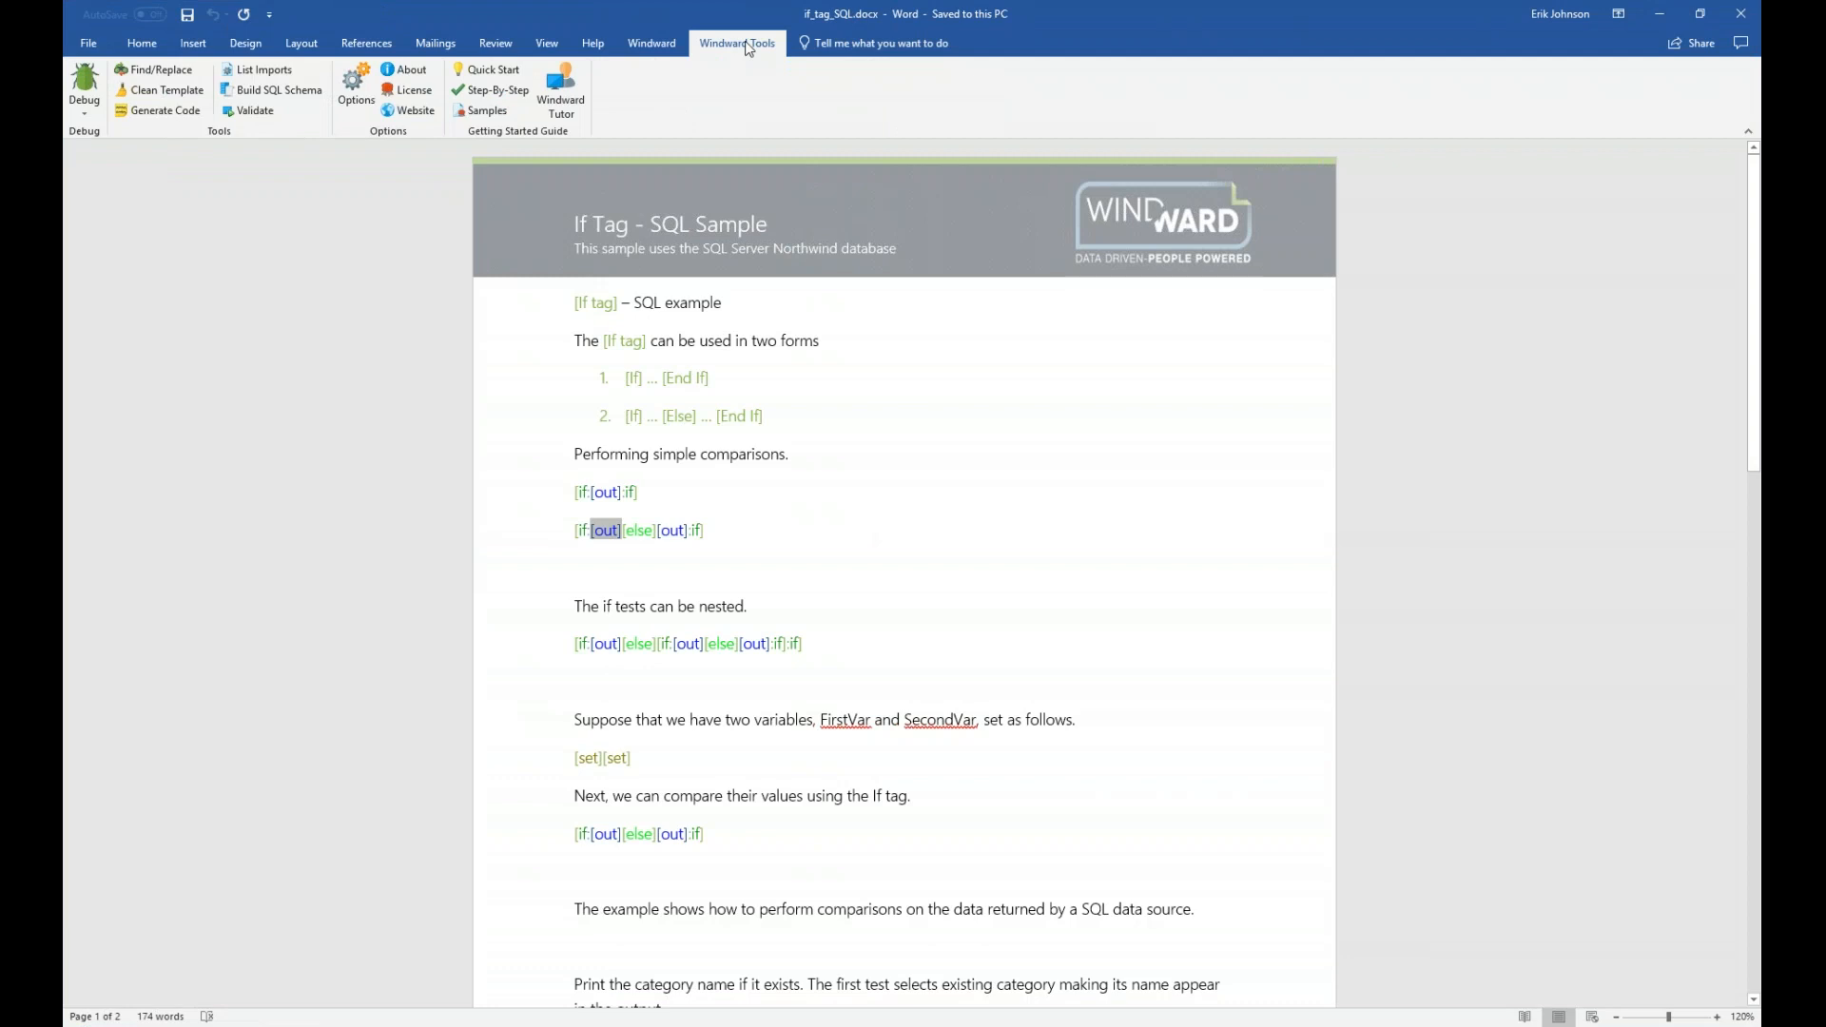
pyautogui.click(485, 112)
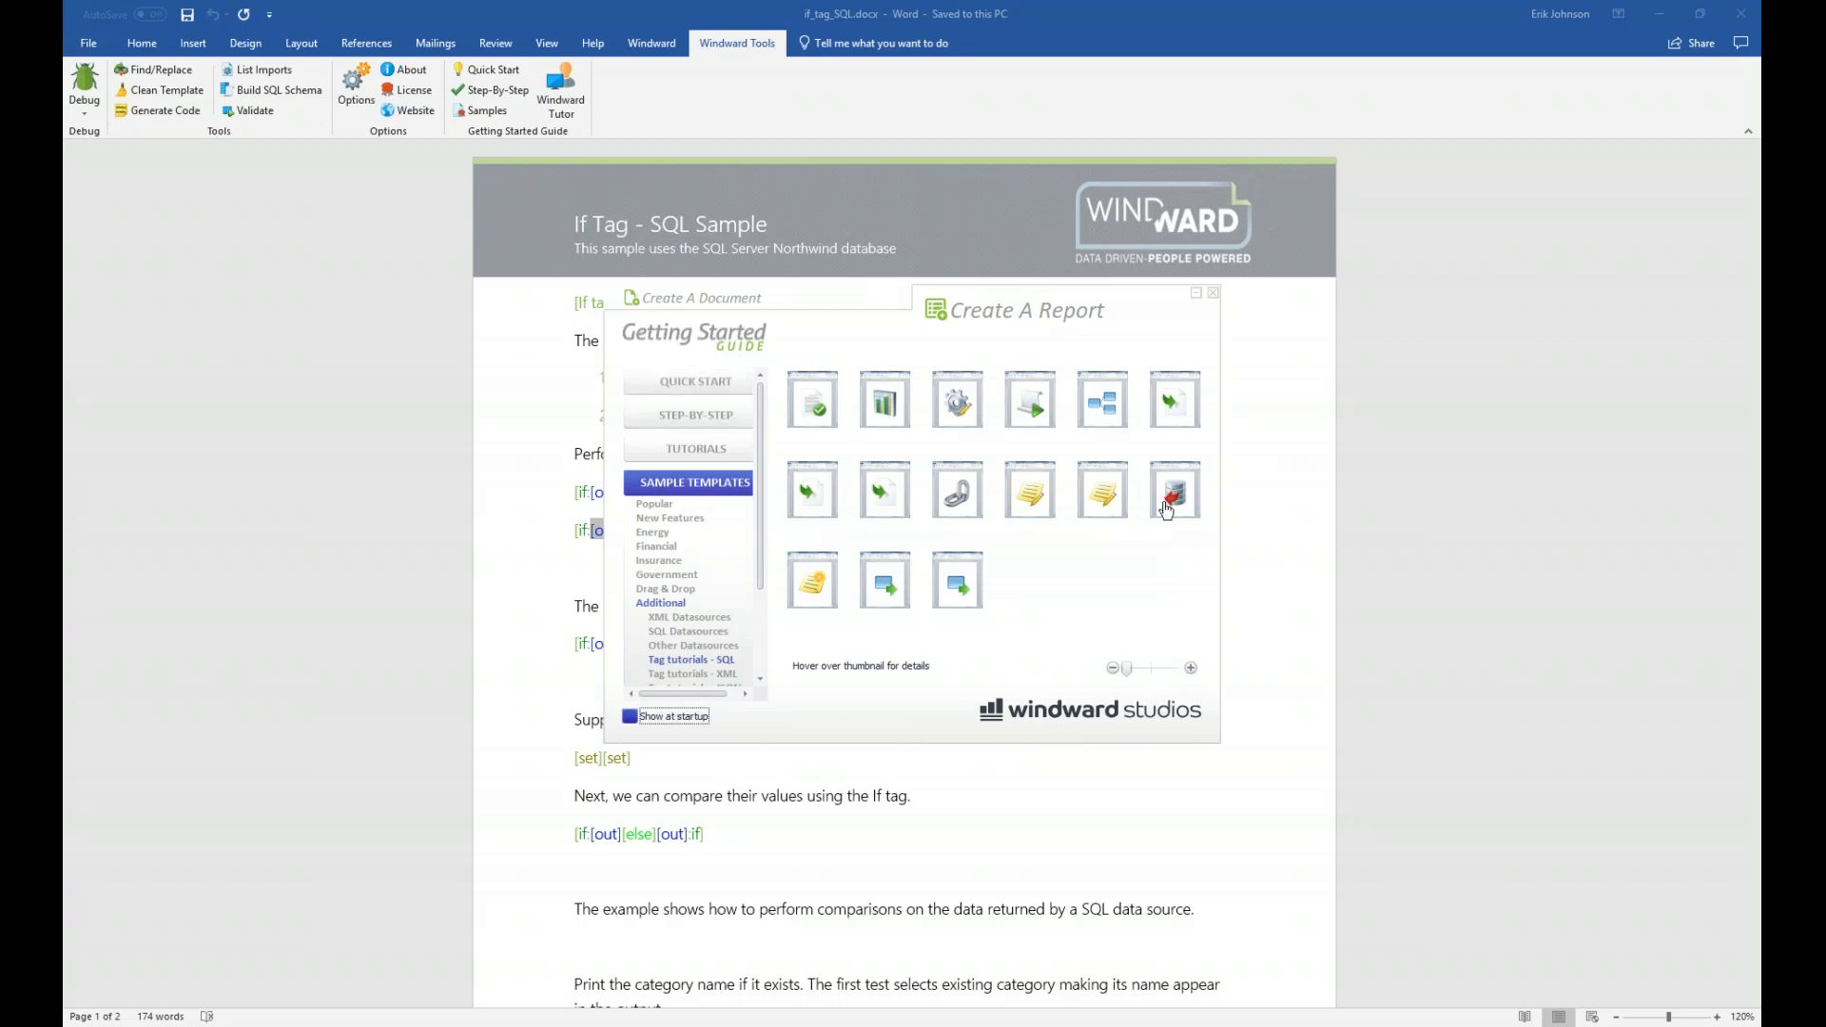
pyautogui.moveTo(1176, 506)
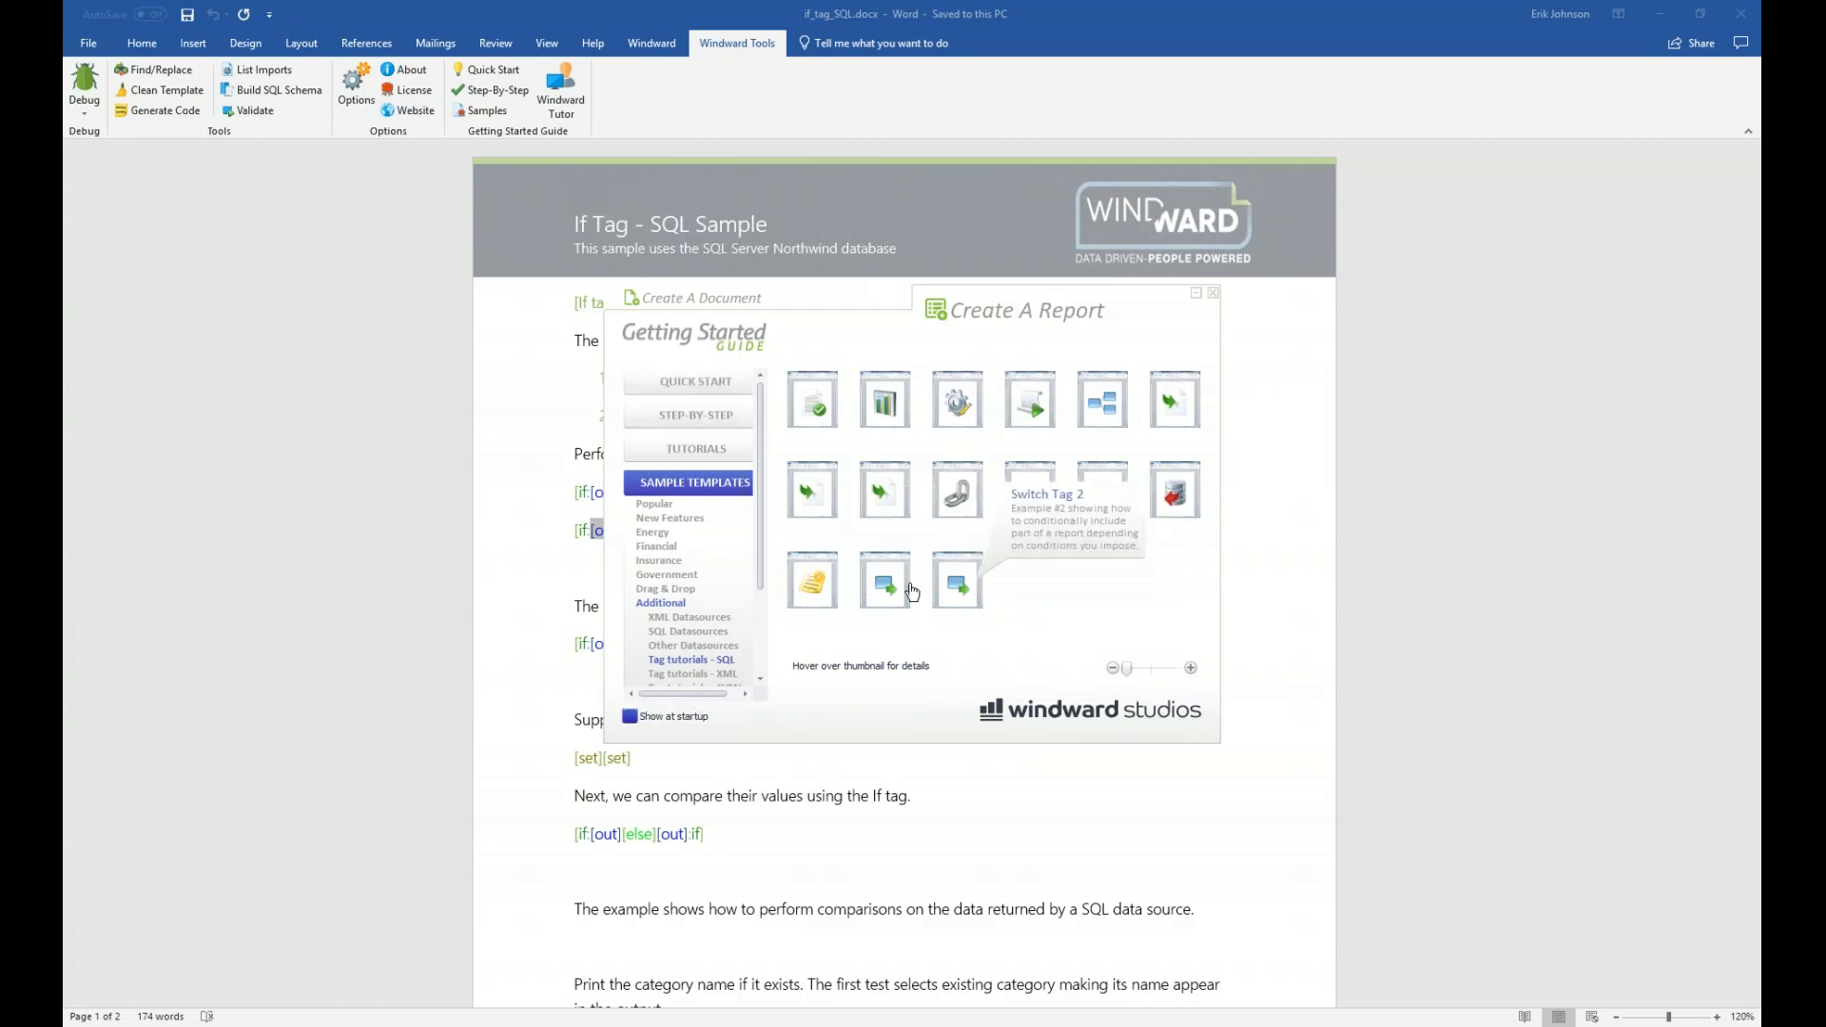
pyautogui.moveTo(886, 591)
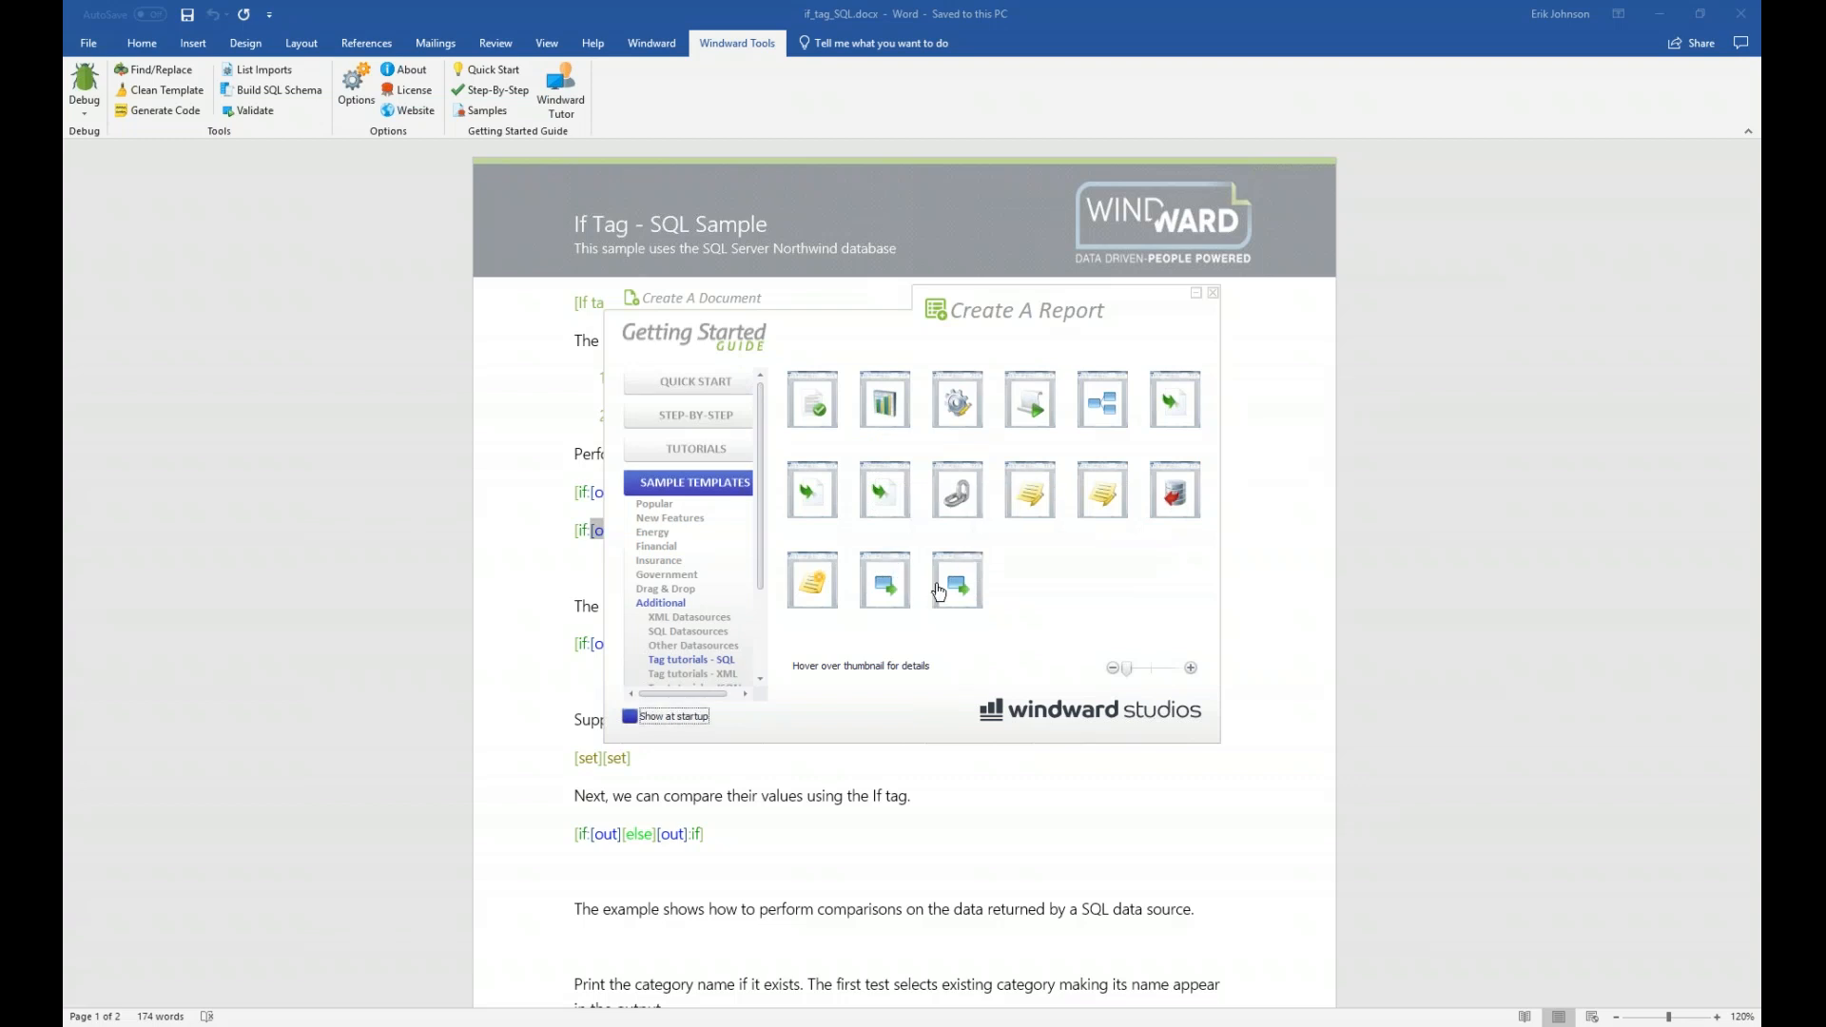
pyautogui.moveTo(954, 592)
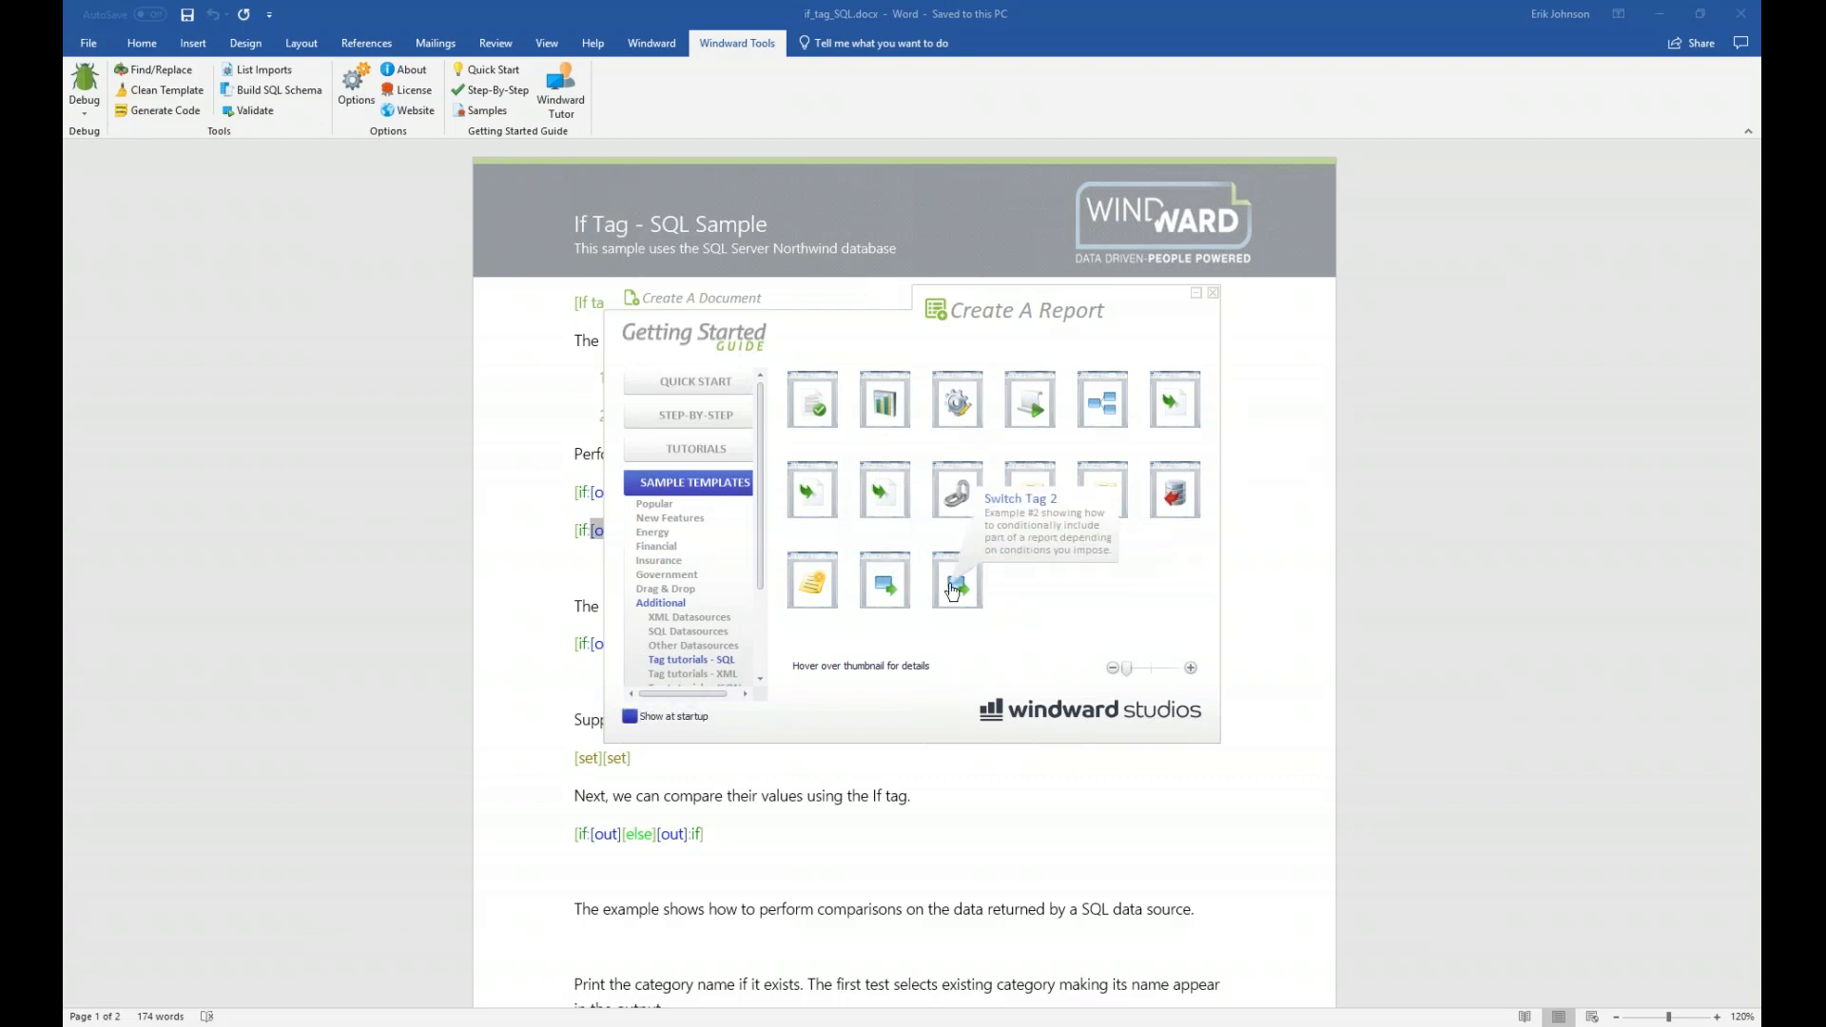
pyautogui.click(954, 590)
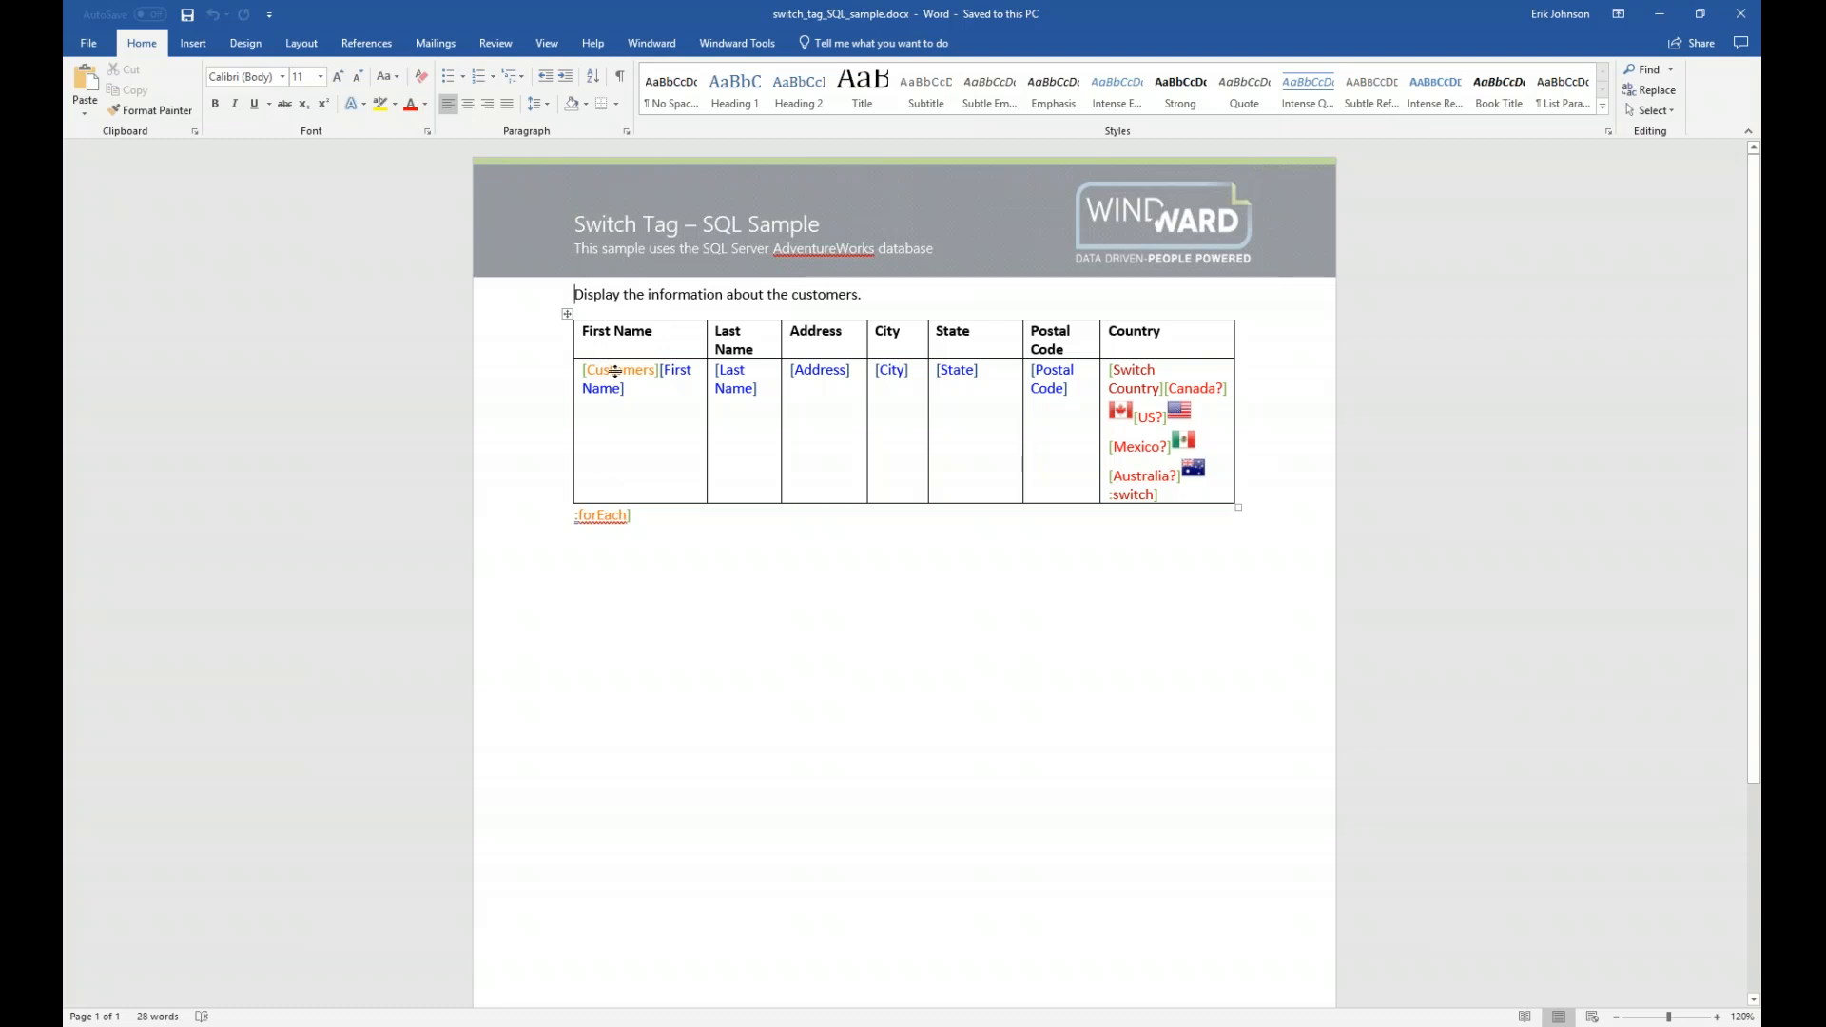
# - Preview the data returned by the Customers ForEach tag in the First Name column, then close the results
pyautogui.click(614, 371)
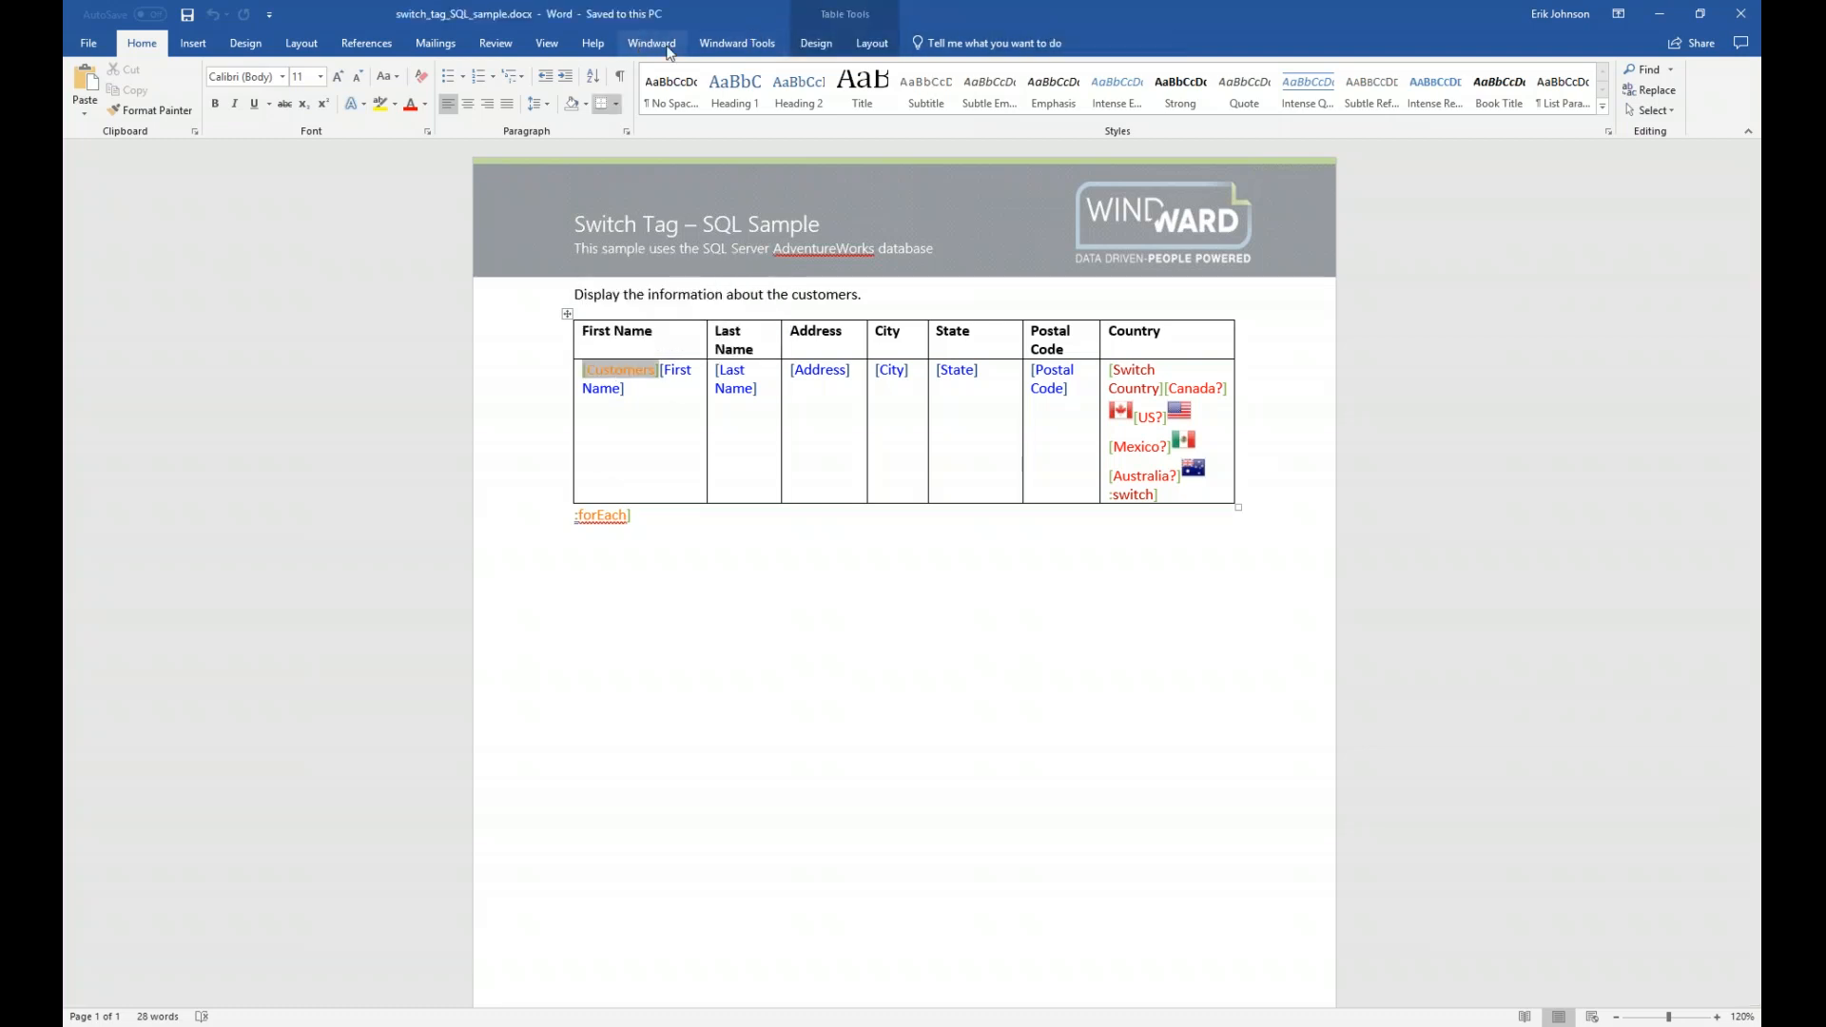
pyautogui.click(668, 50)
pyautogui.click(724, 82)
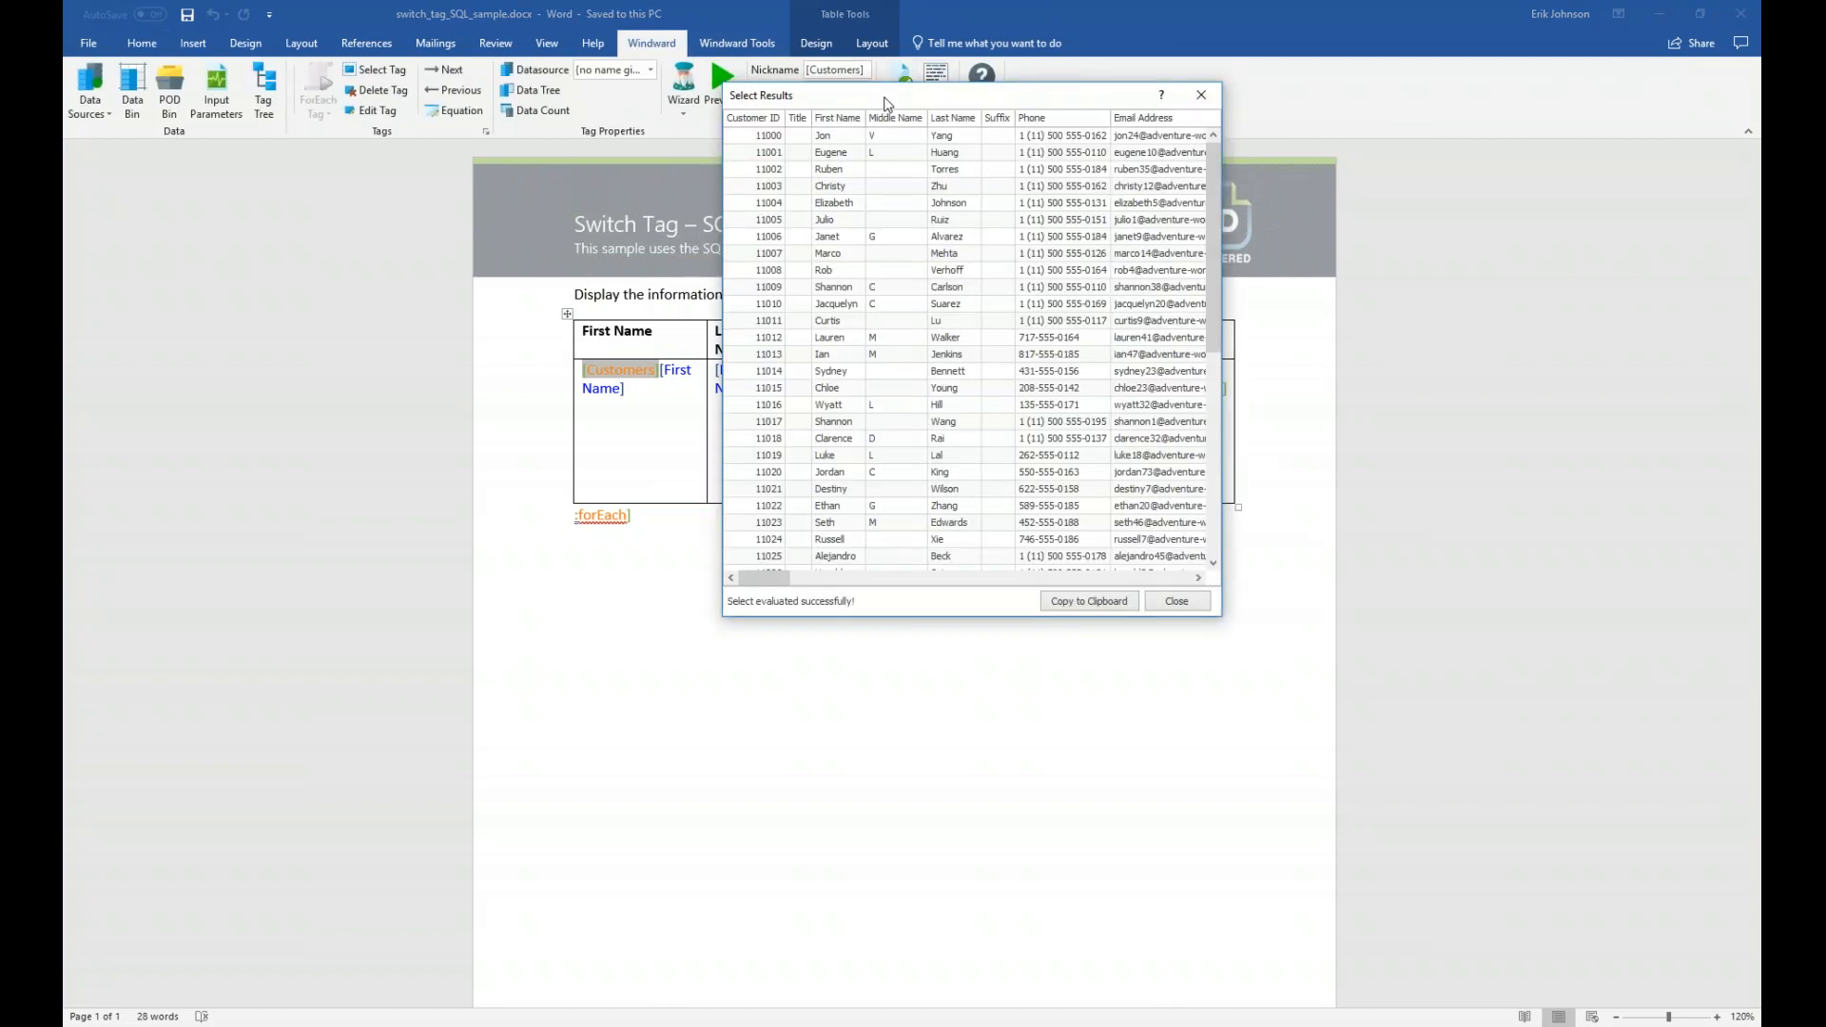
pyautogui.moveTo(884, 103); pyautogui.dragTo(817, 452)
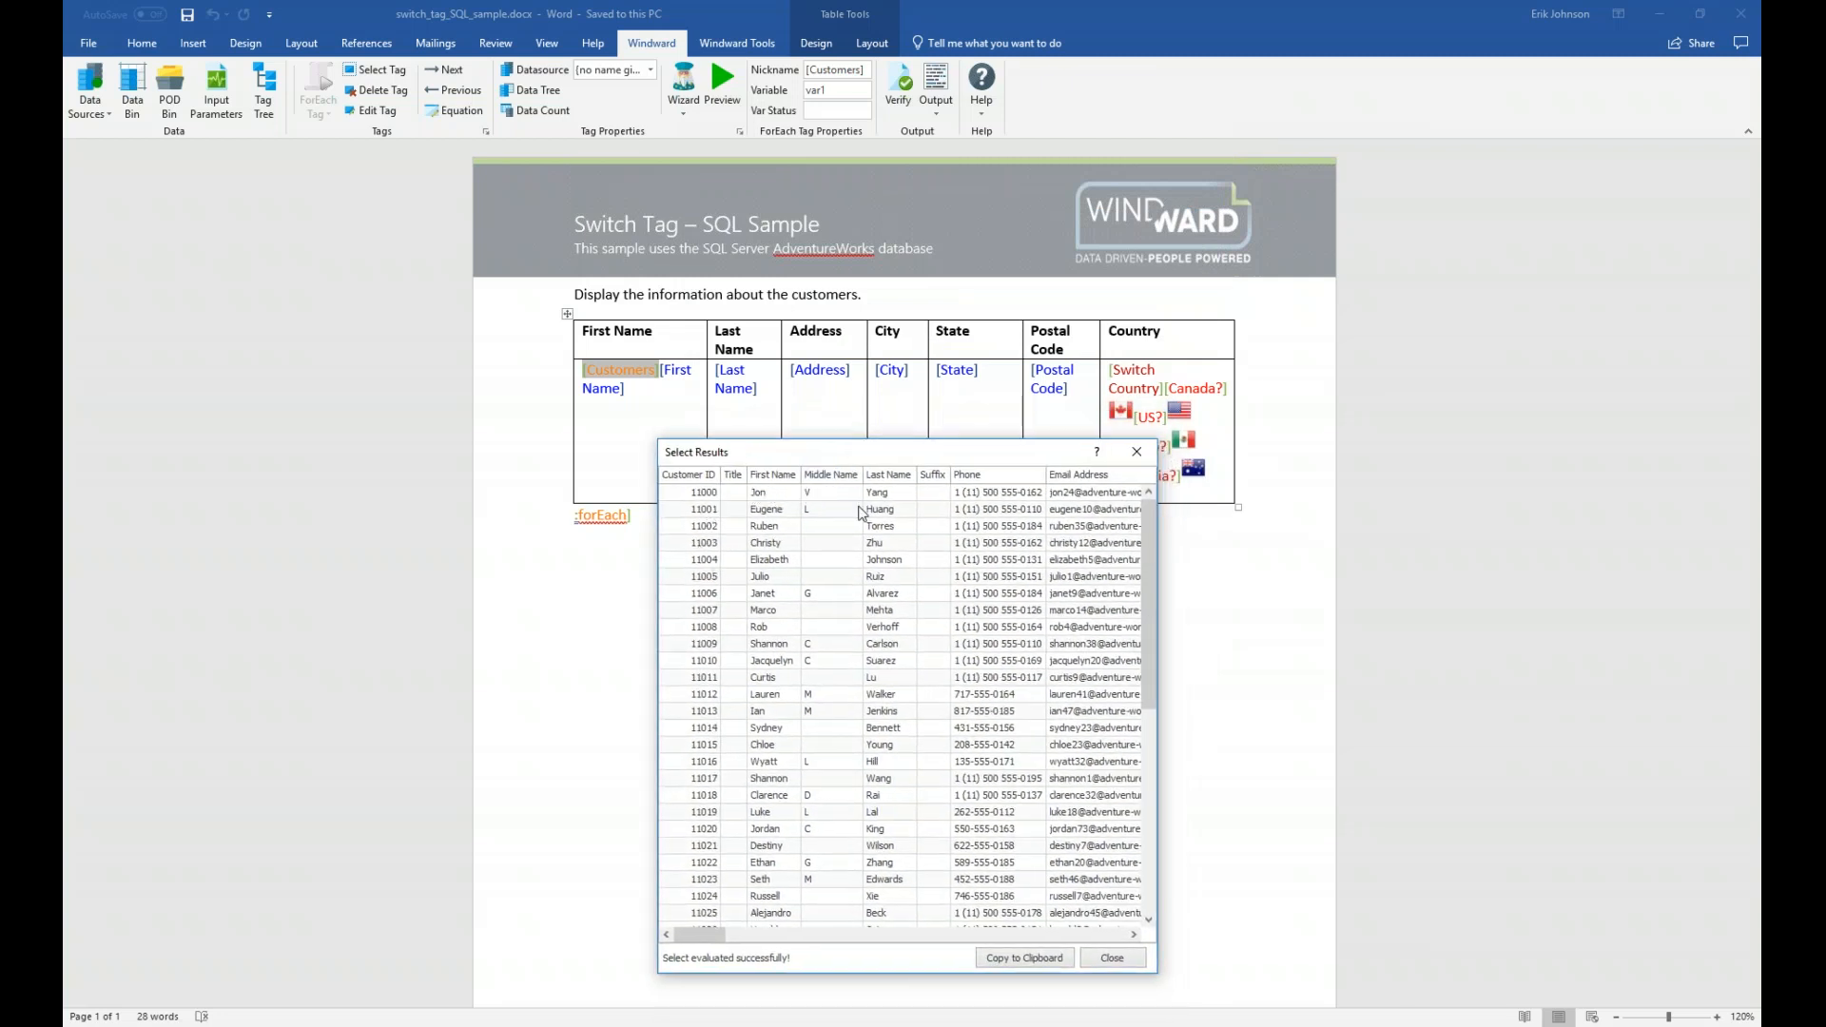
pyautogui.moveTo(724, 936); pyautogui.dragTo(644, 953)
pyautogui.click(1112, 958)
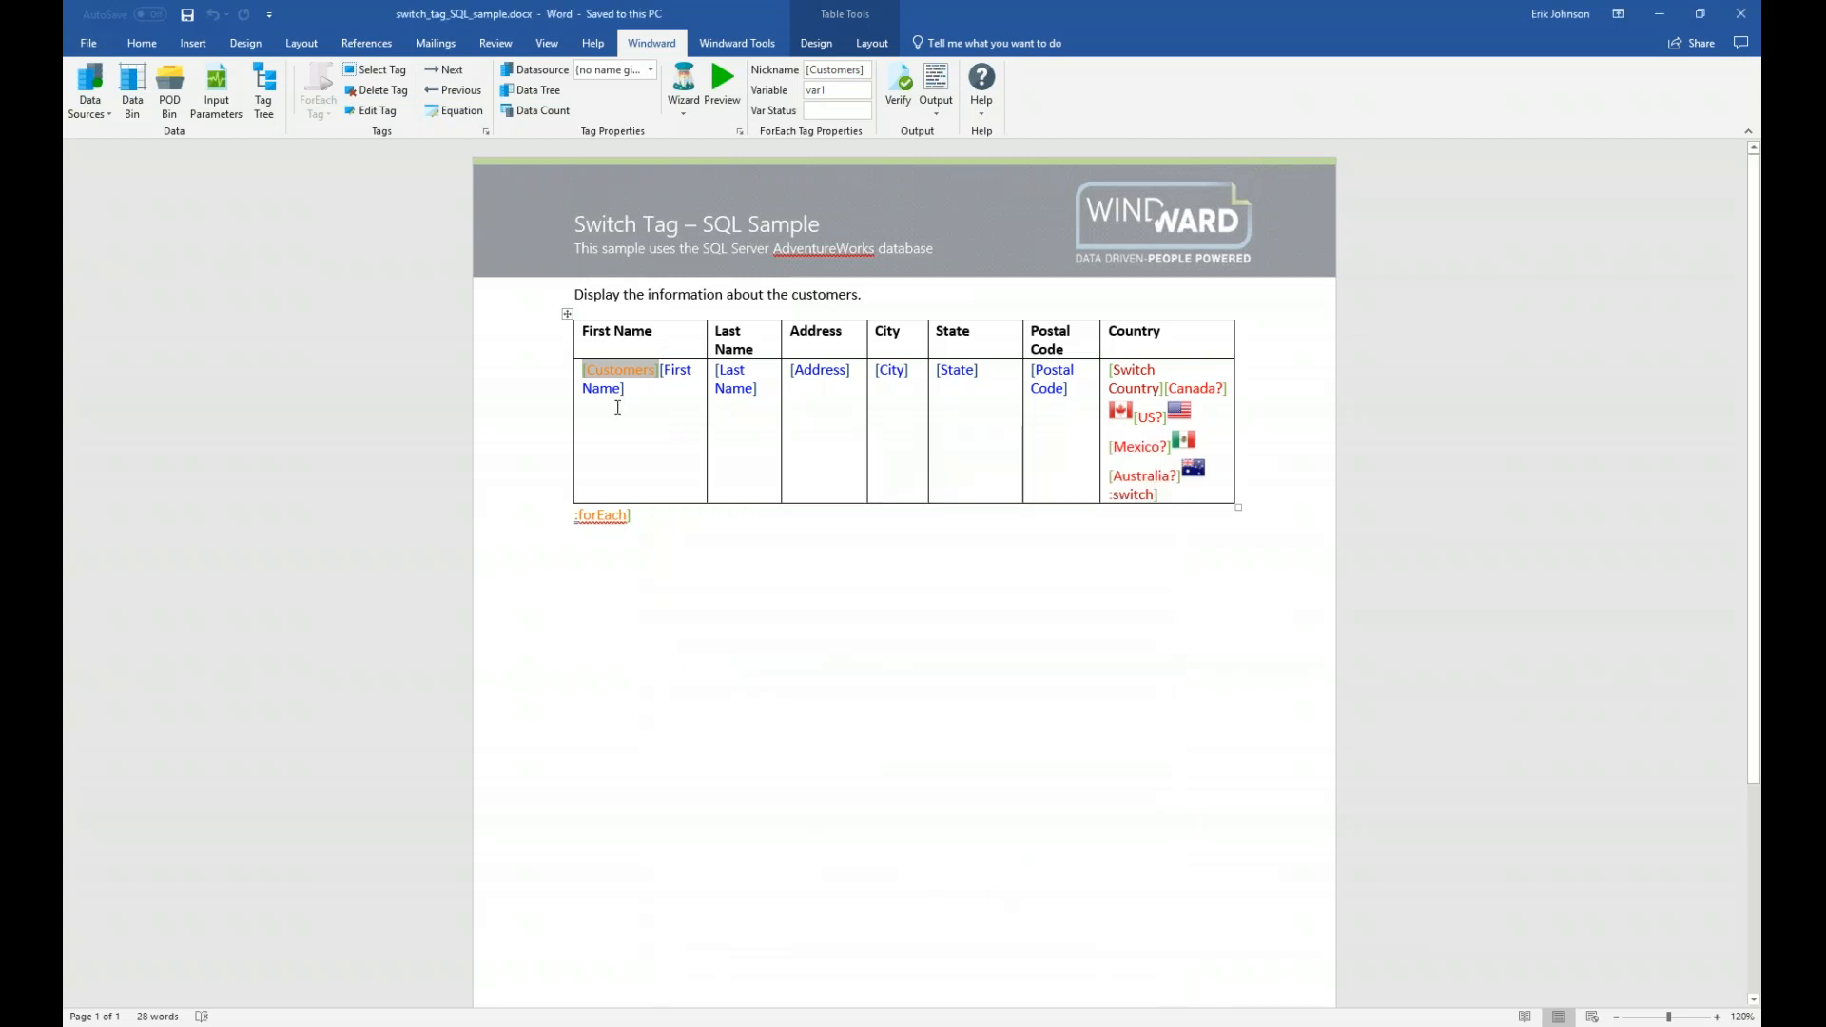
# - Inspect the Last Name, Address, City, State and Postal Code Out tags in the customer row one by one
pyautogui.click(741, 376)
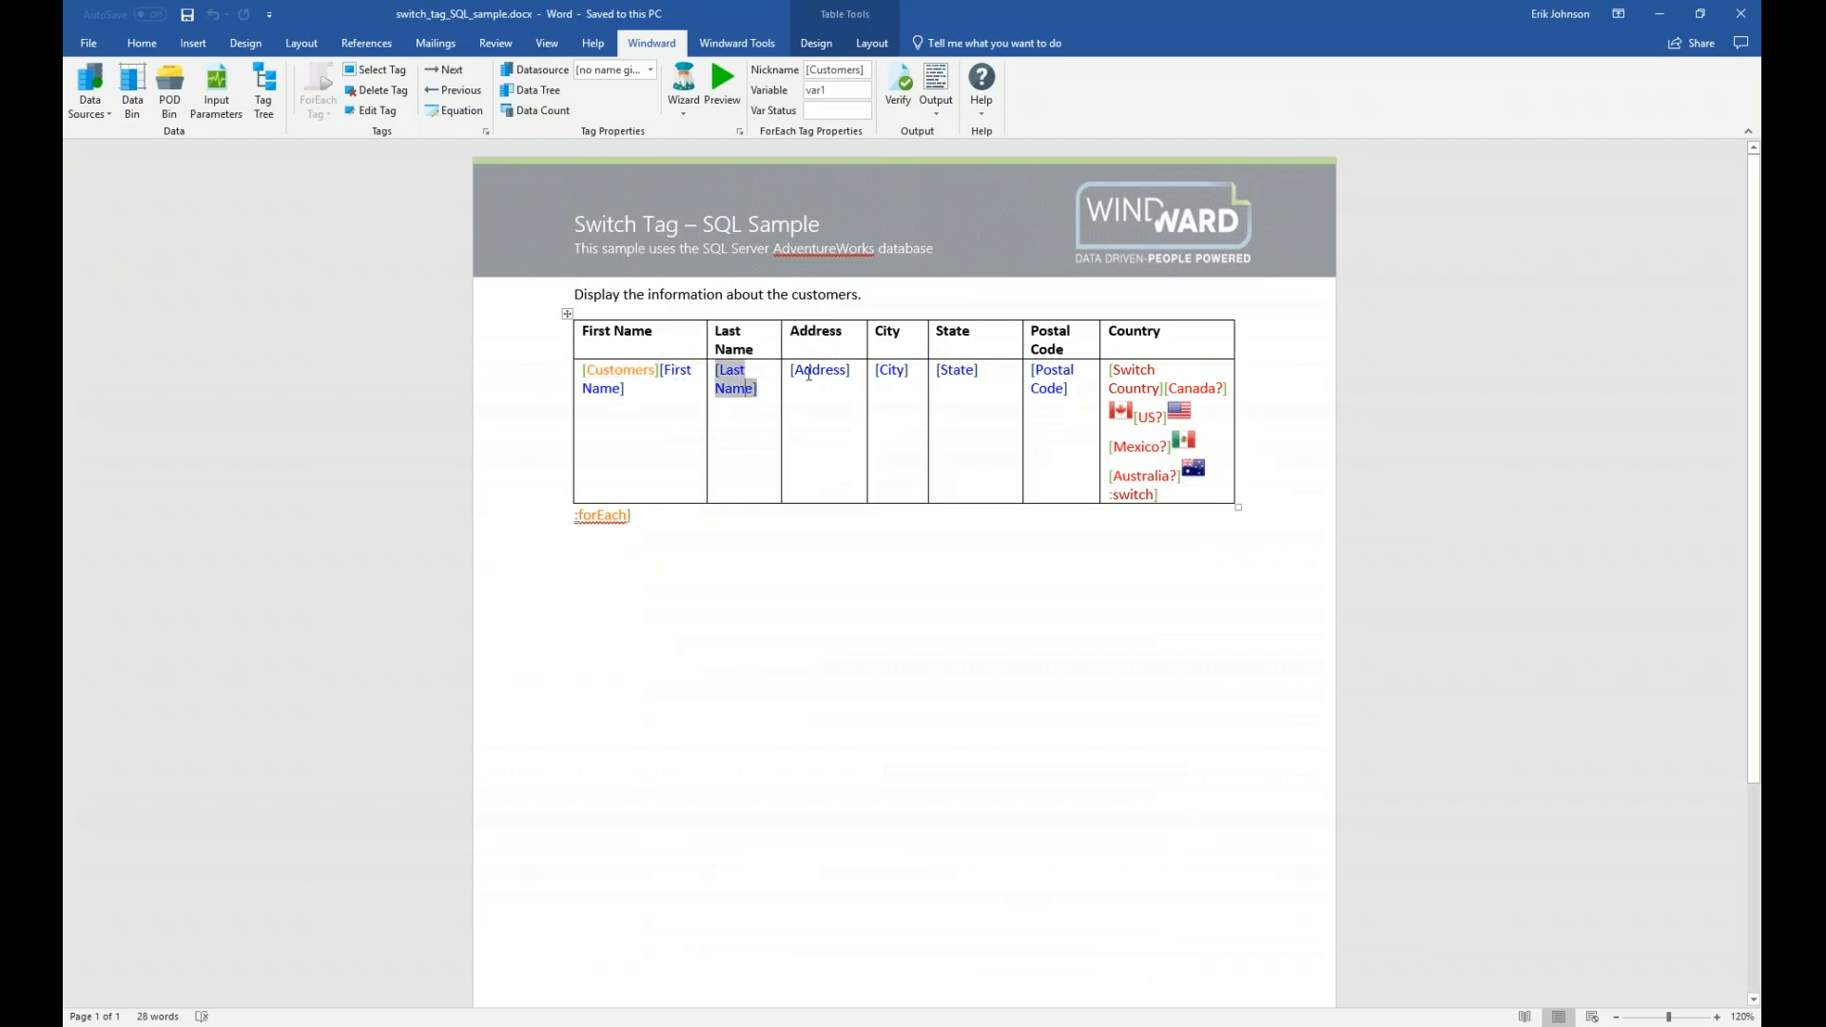
pyautogui.click(808, 373)
pyautogui.click(891, 371)
pyautogui.click(958, 371)
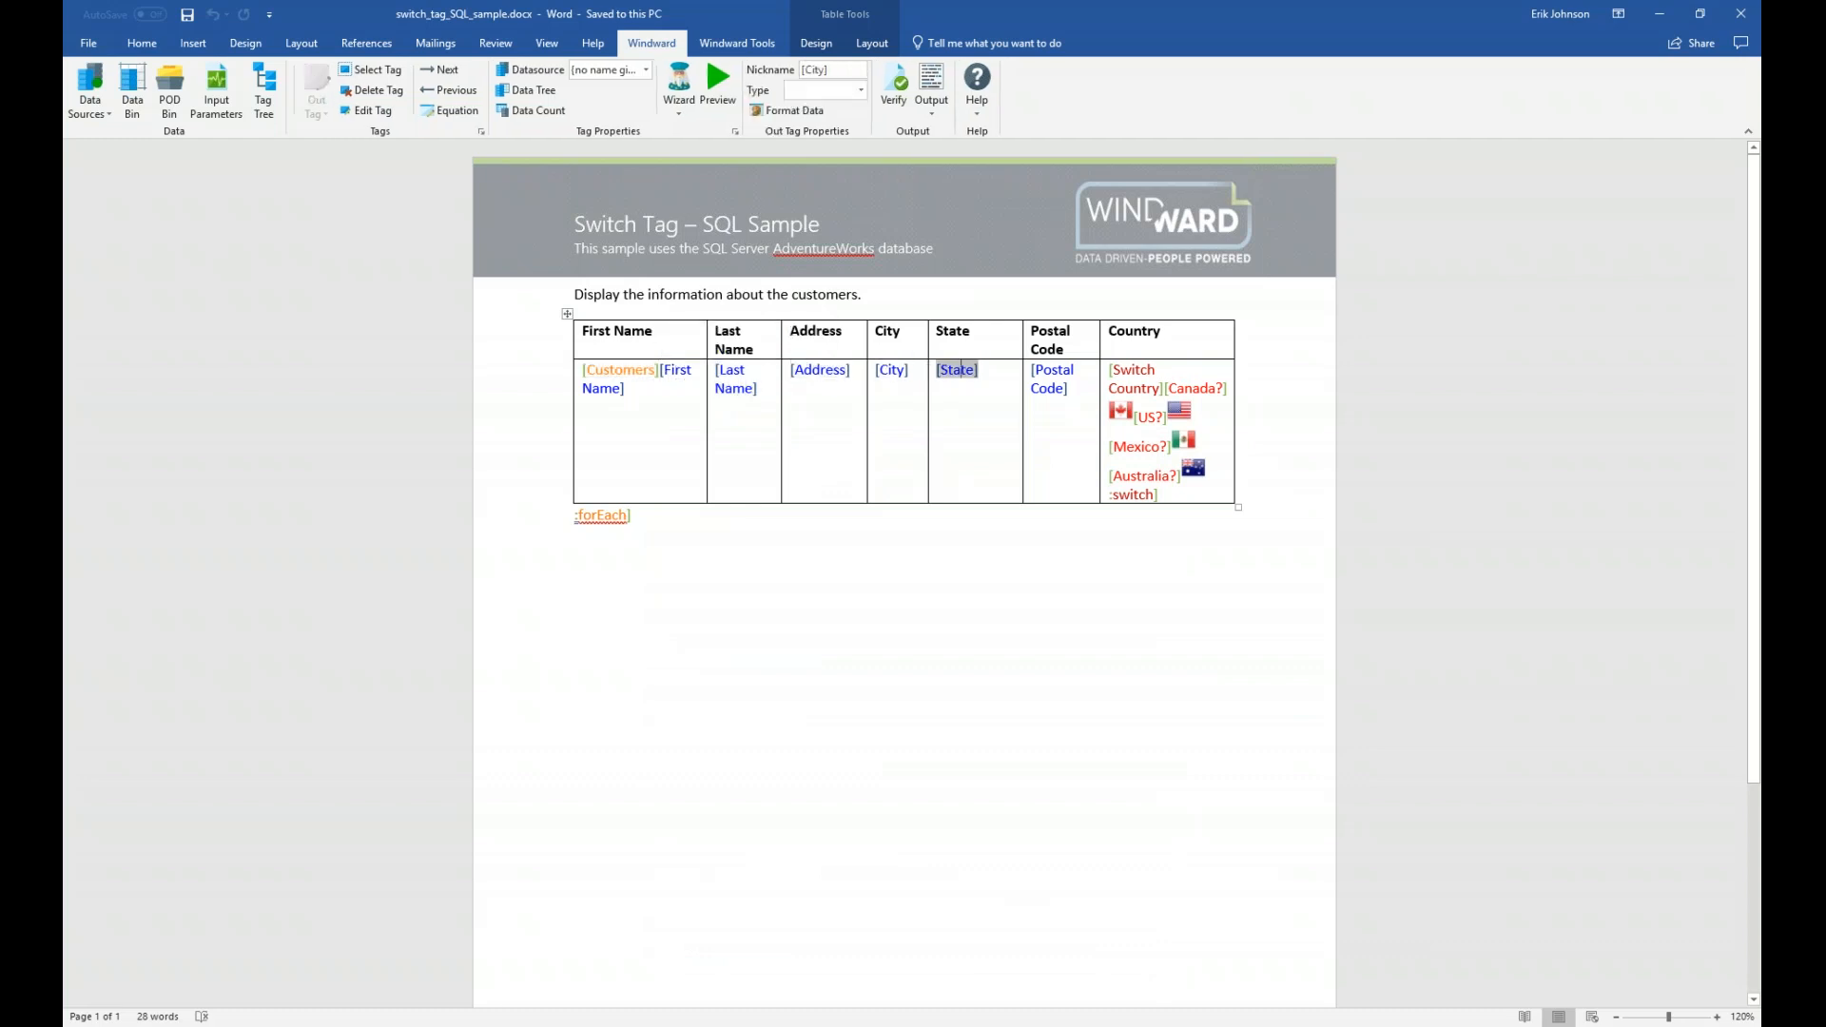
pyautogui.click(1055, 386)
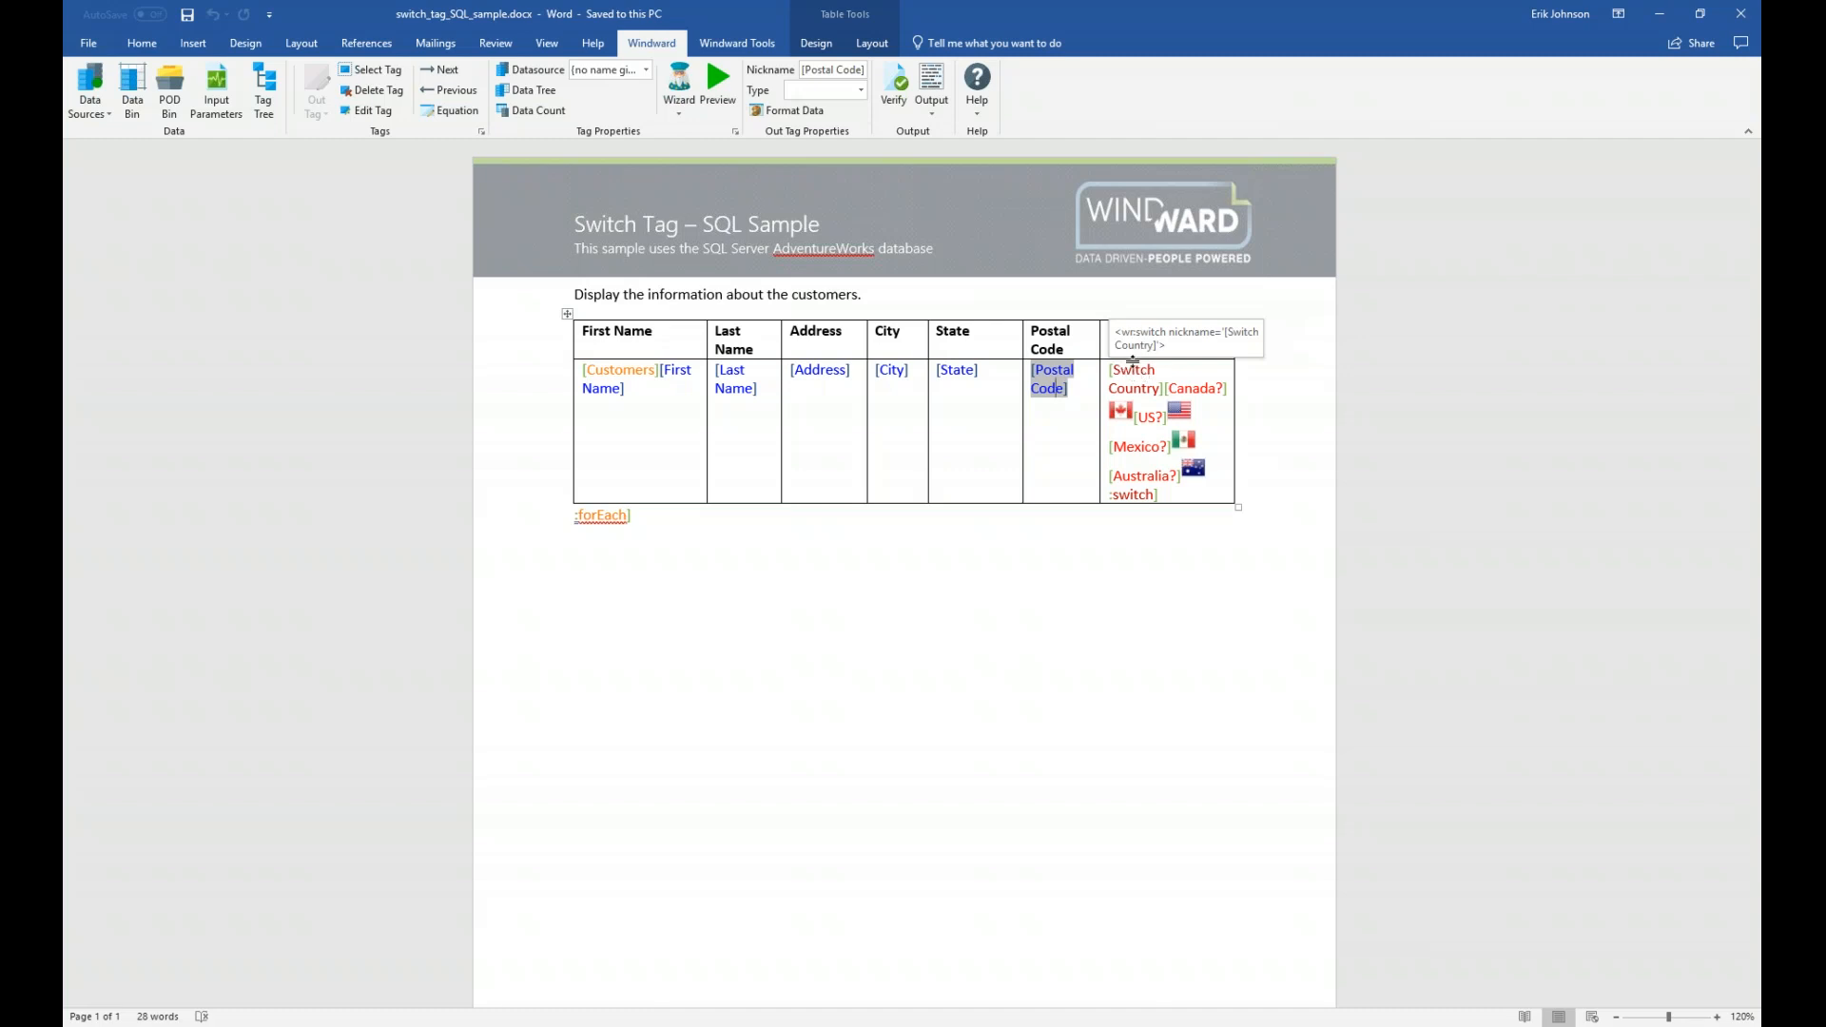
# - Inspect the Switch Country tag, its end tag, and the Canada, US, Mexico and Australia case tags in the Country column
pyautogui.click(1143, 369)
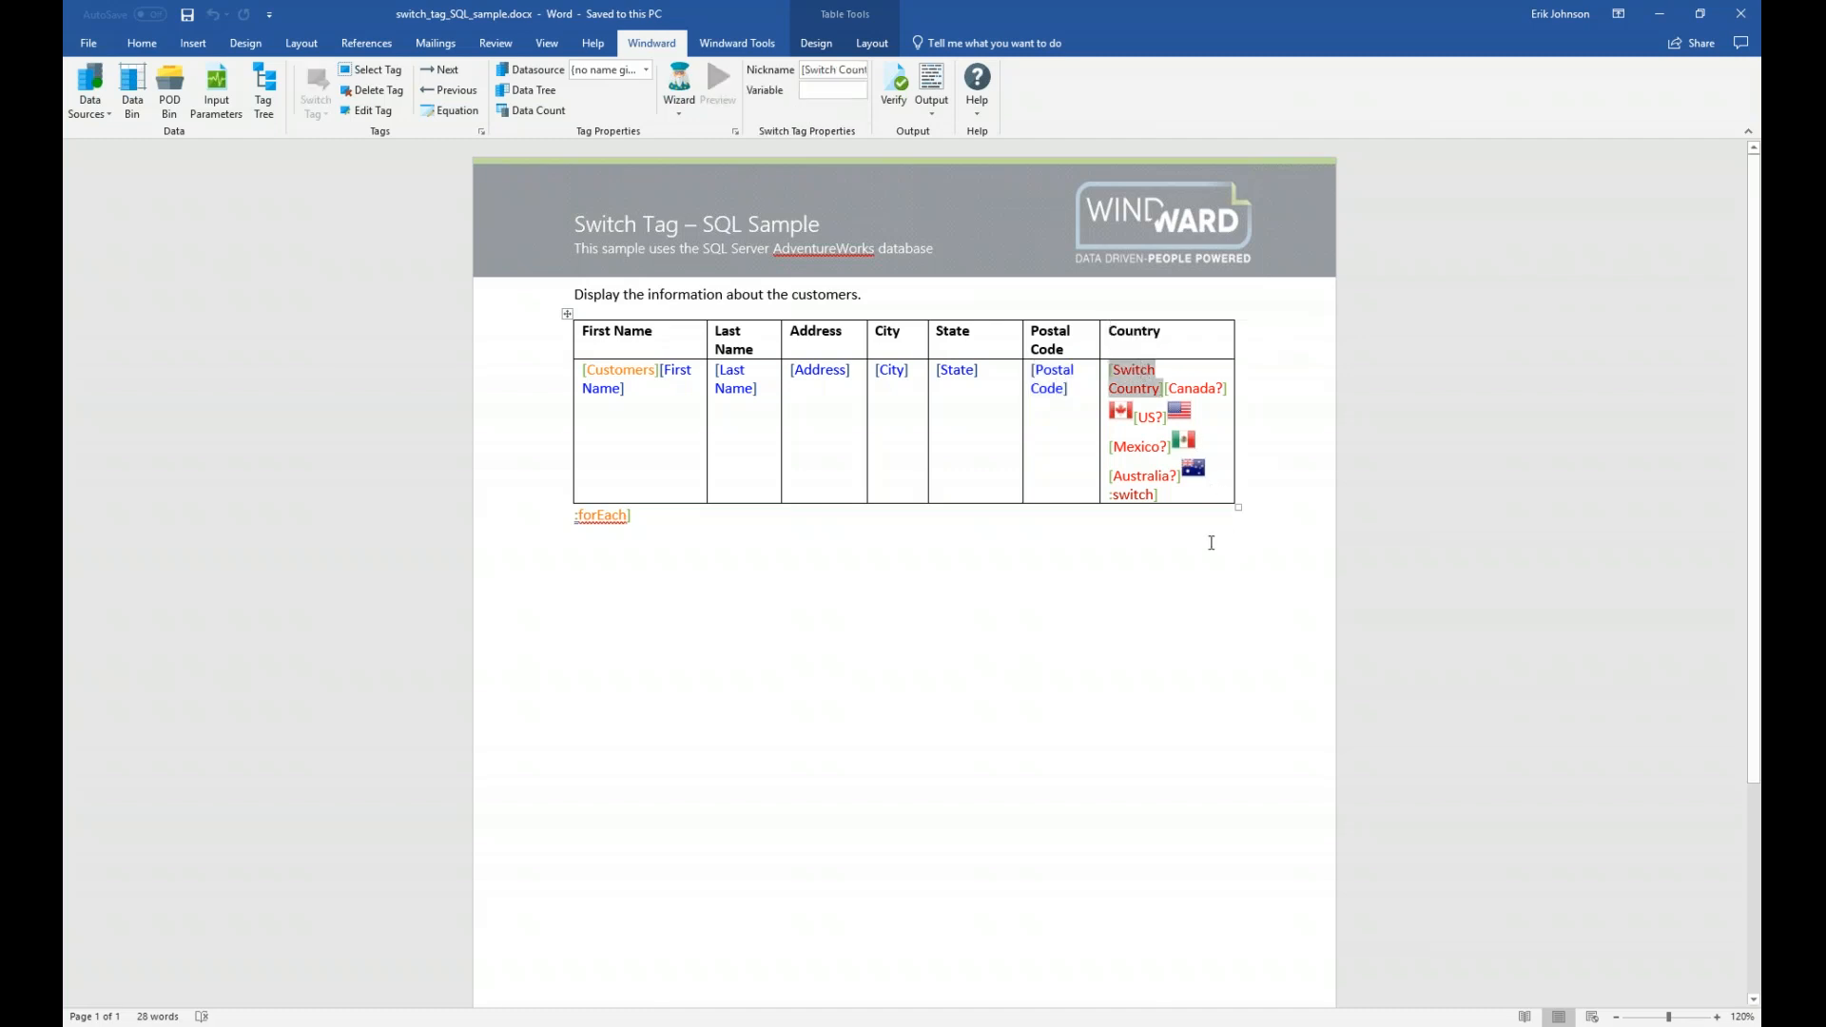
pyautogui.click(1132, 494)
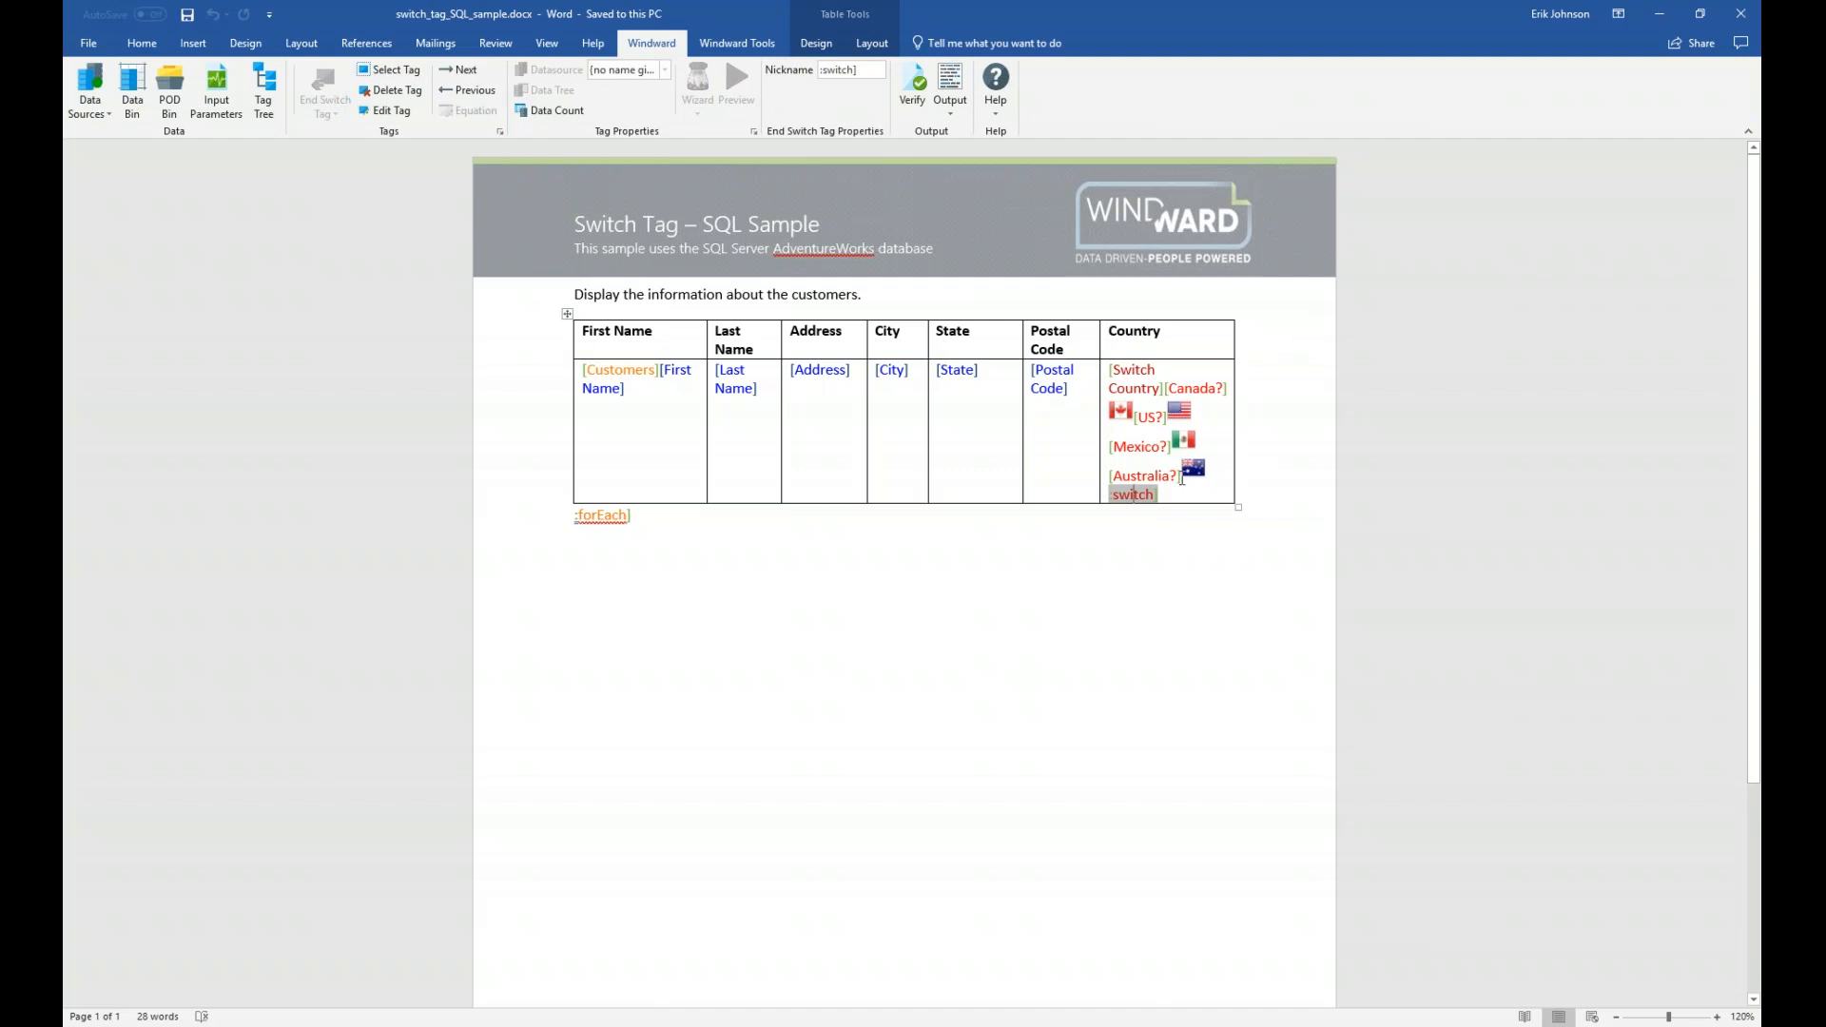
pyautogui.click(1206, 390)
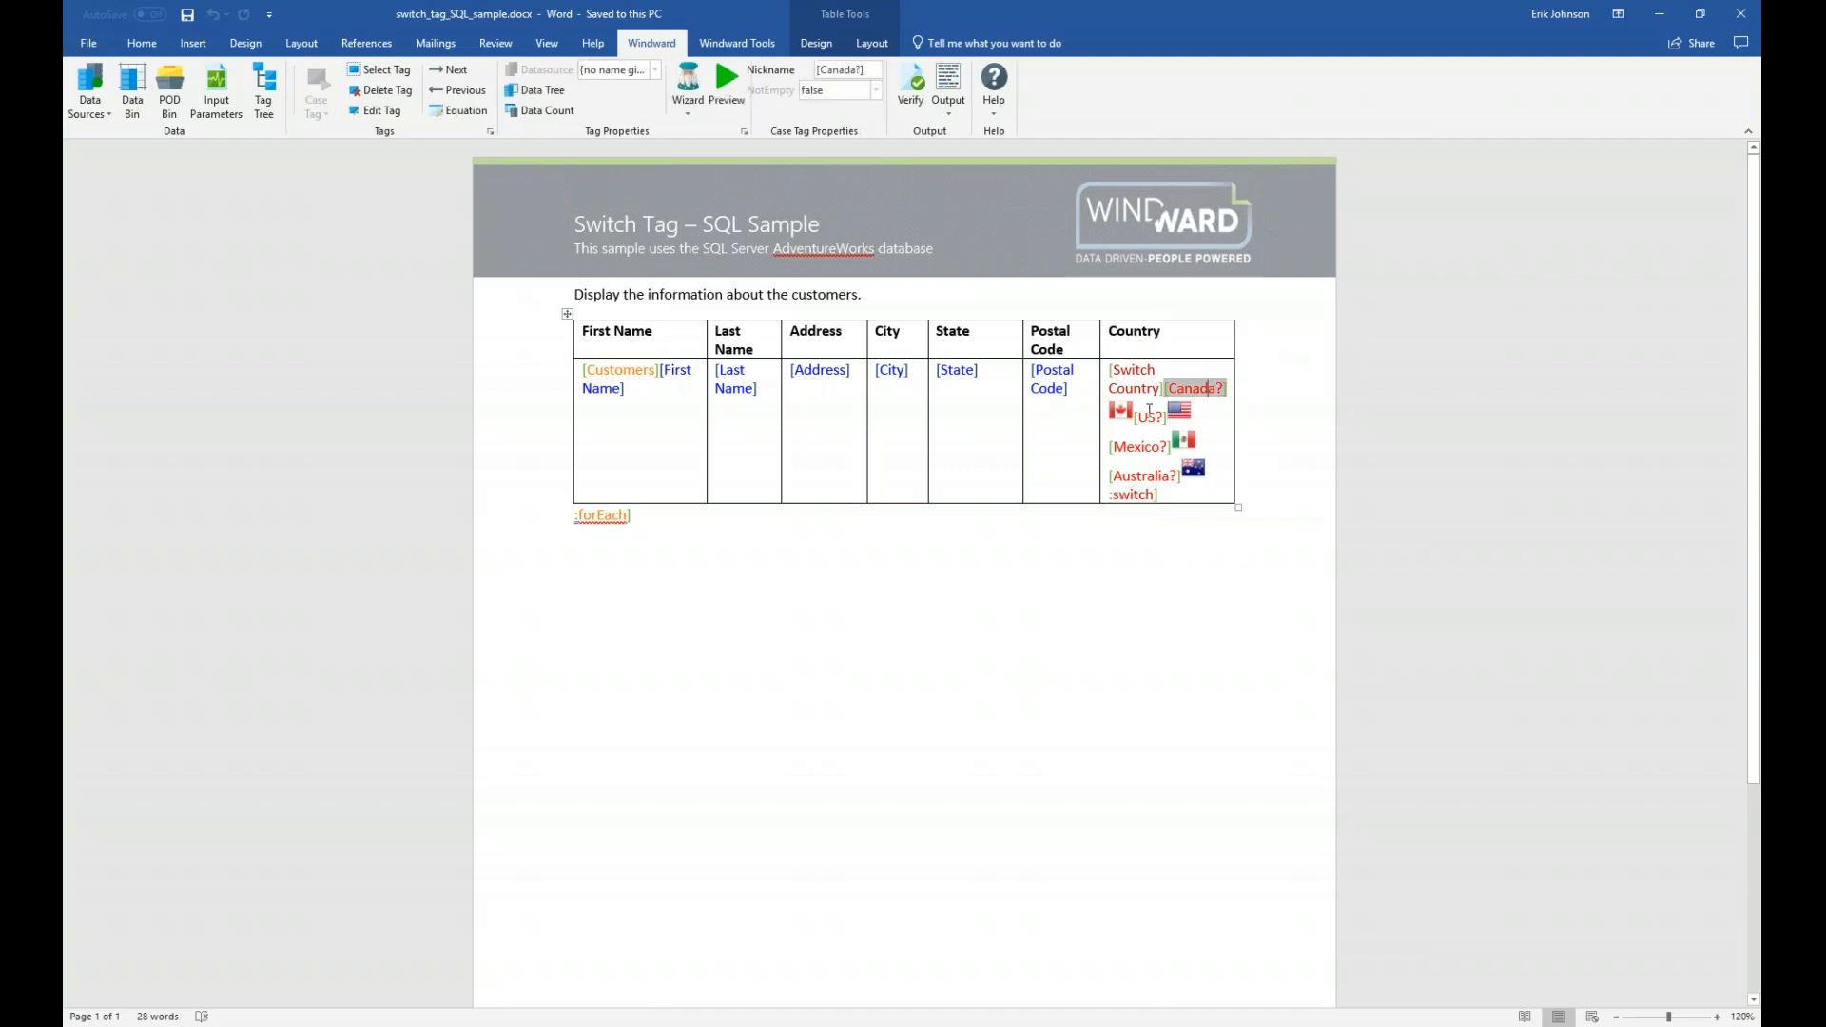
pyautogui.click(1158, 418)
pyautogui.click(1157, 448)
pyautogui.click(1158, 478)
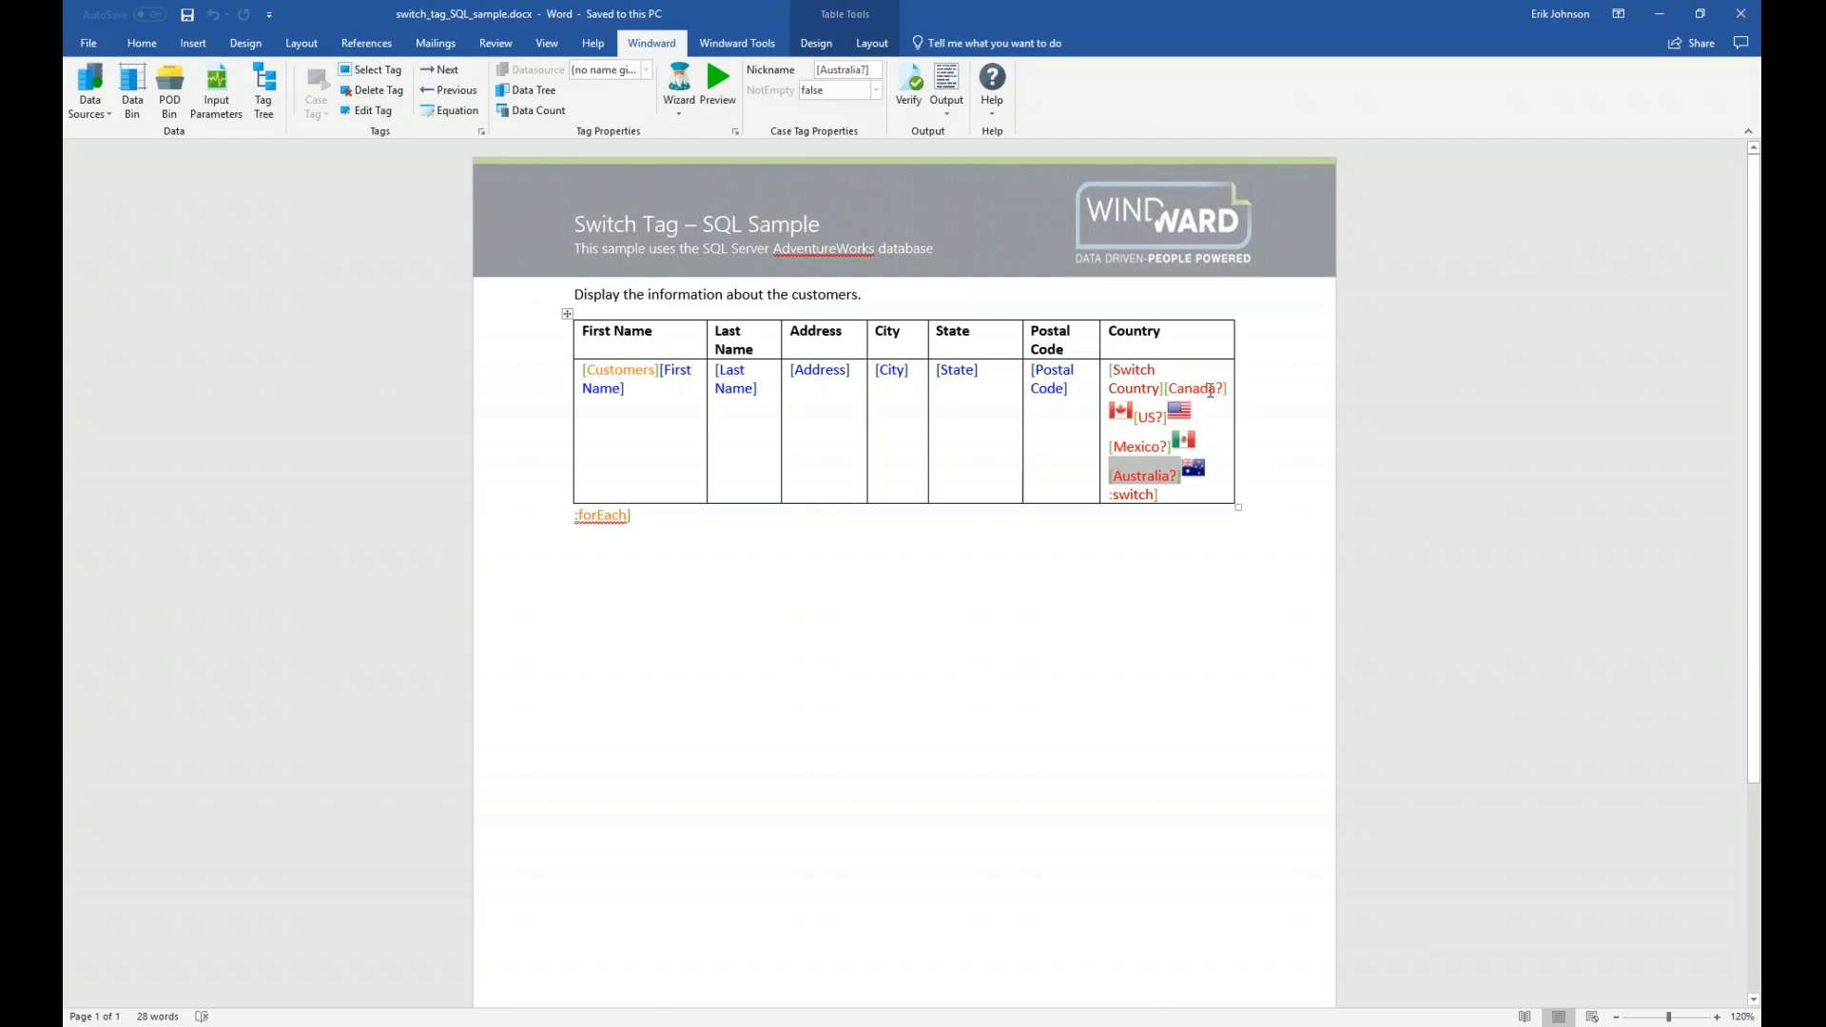
pyautogui.moveTo(1157, 473)
# - Edit the Canada case tag so its select reads =${var1.CountryRegionName} = 'Canada', and save the tag
pyautogui.click(1200, 389)
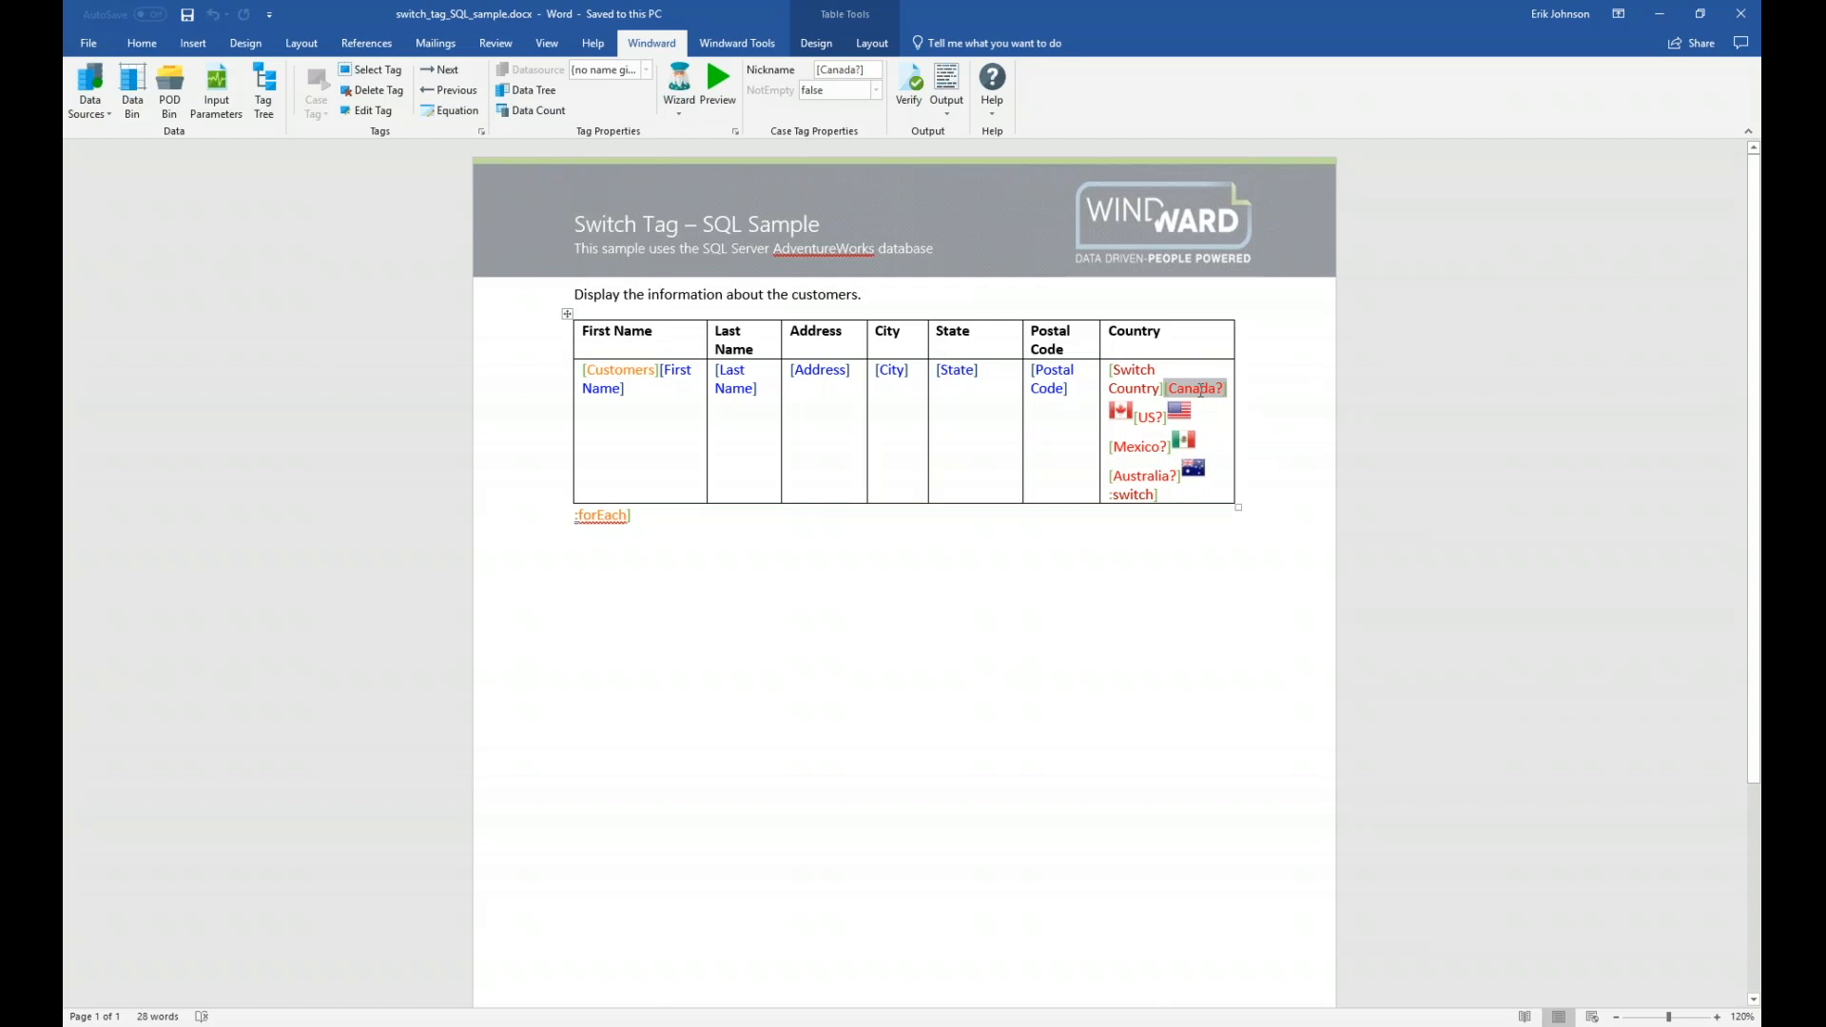
pyautogui.doubleClick(1200, 390)
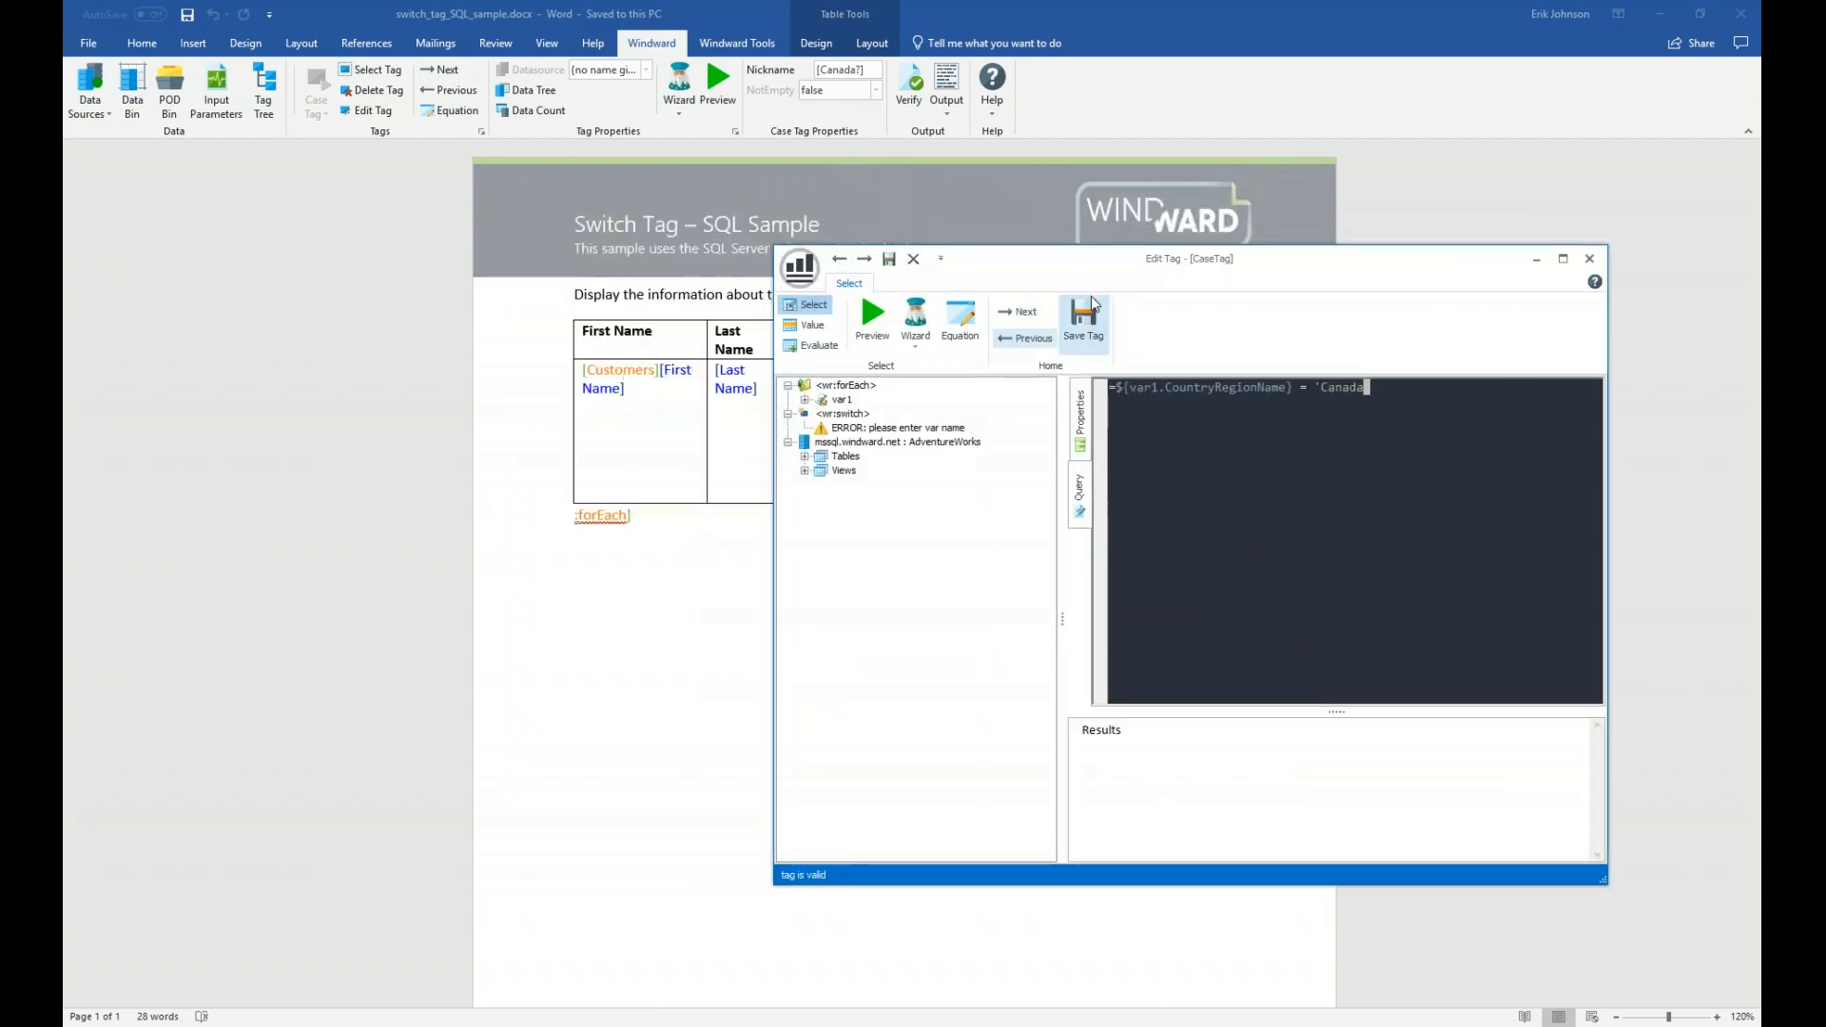
pyautogui.moveTo(1072, 275); pyautogui.dragTo(890, 280)
pyautogui.write("'")
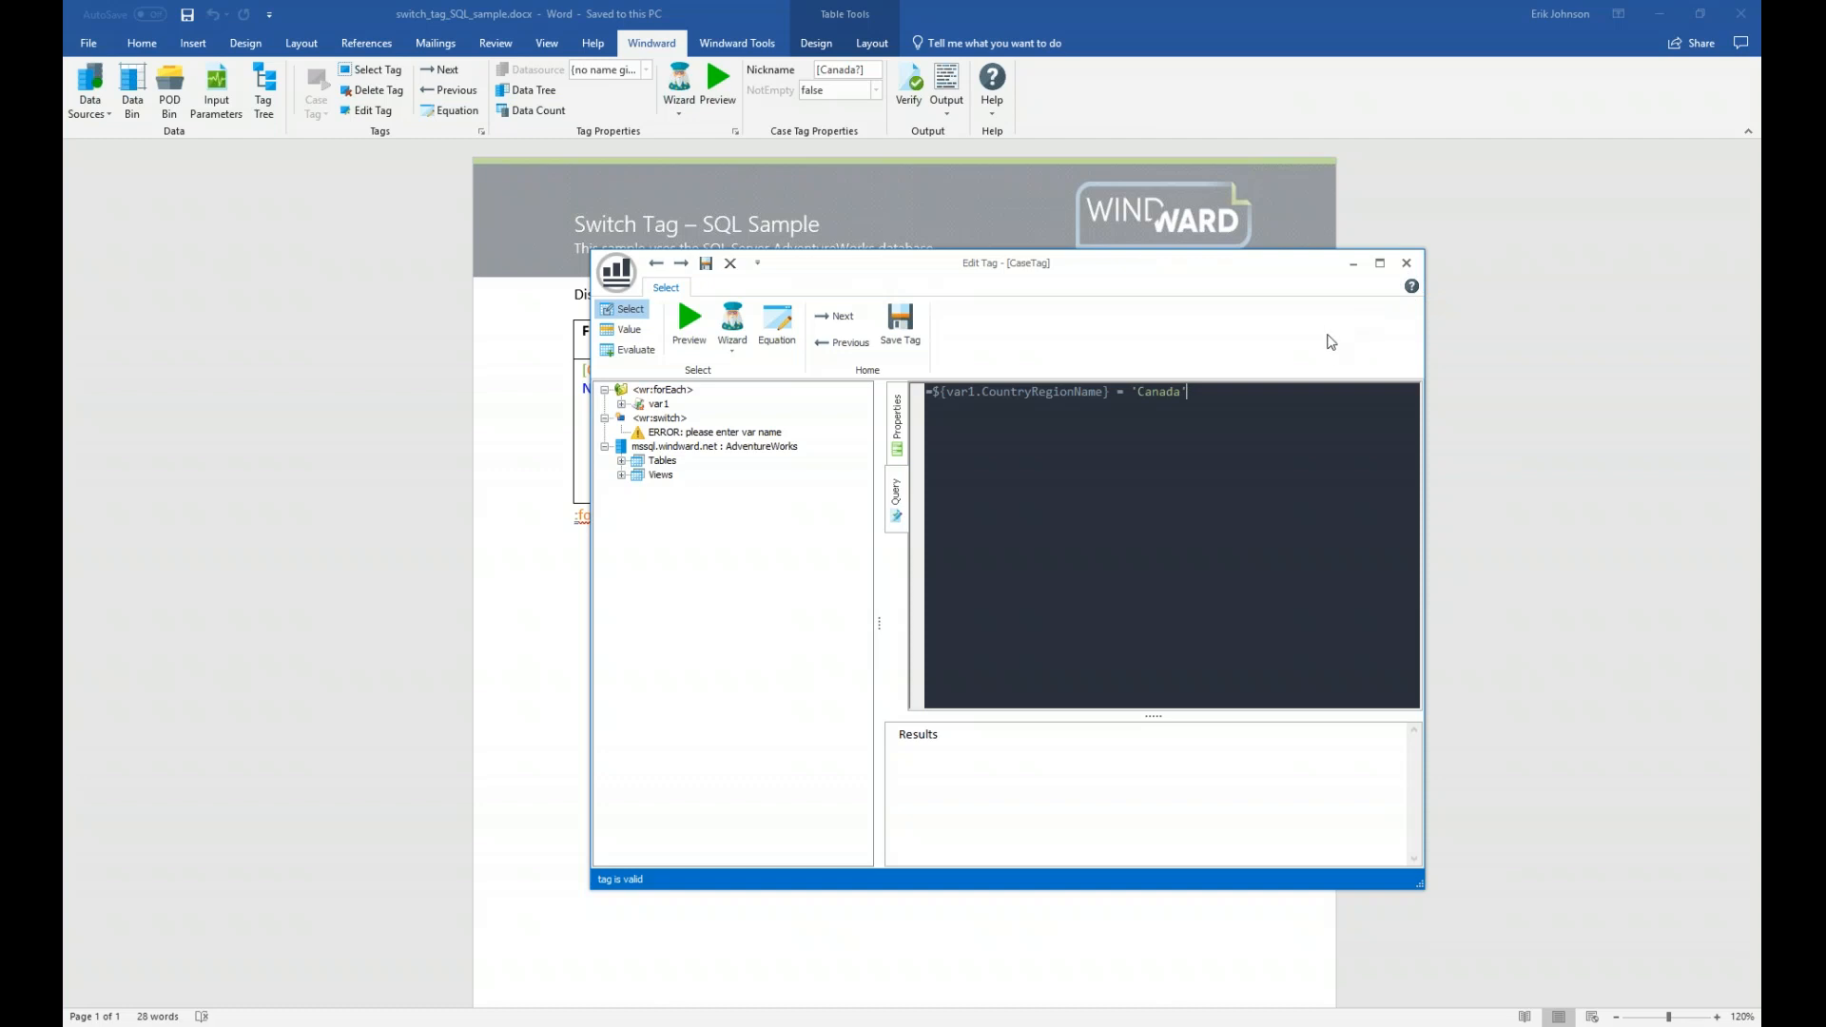
pyautogui.click(894, 329)
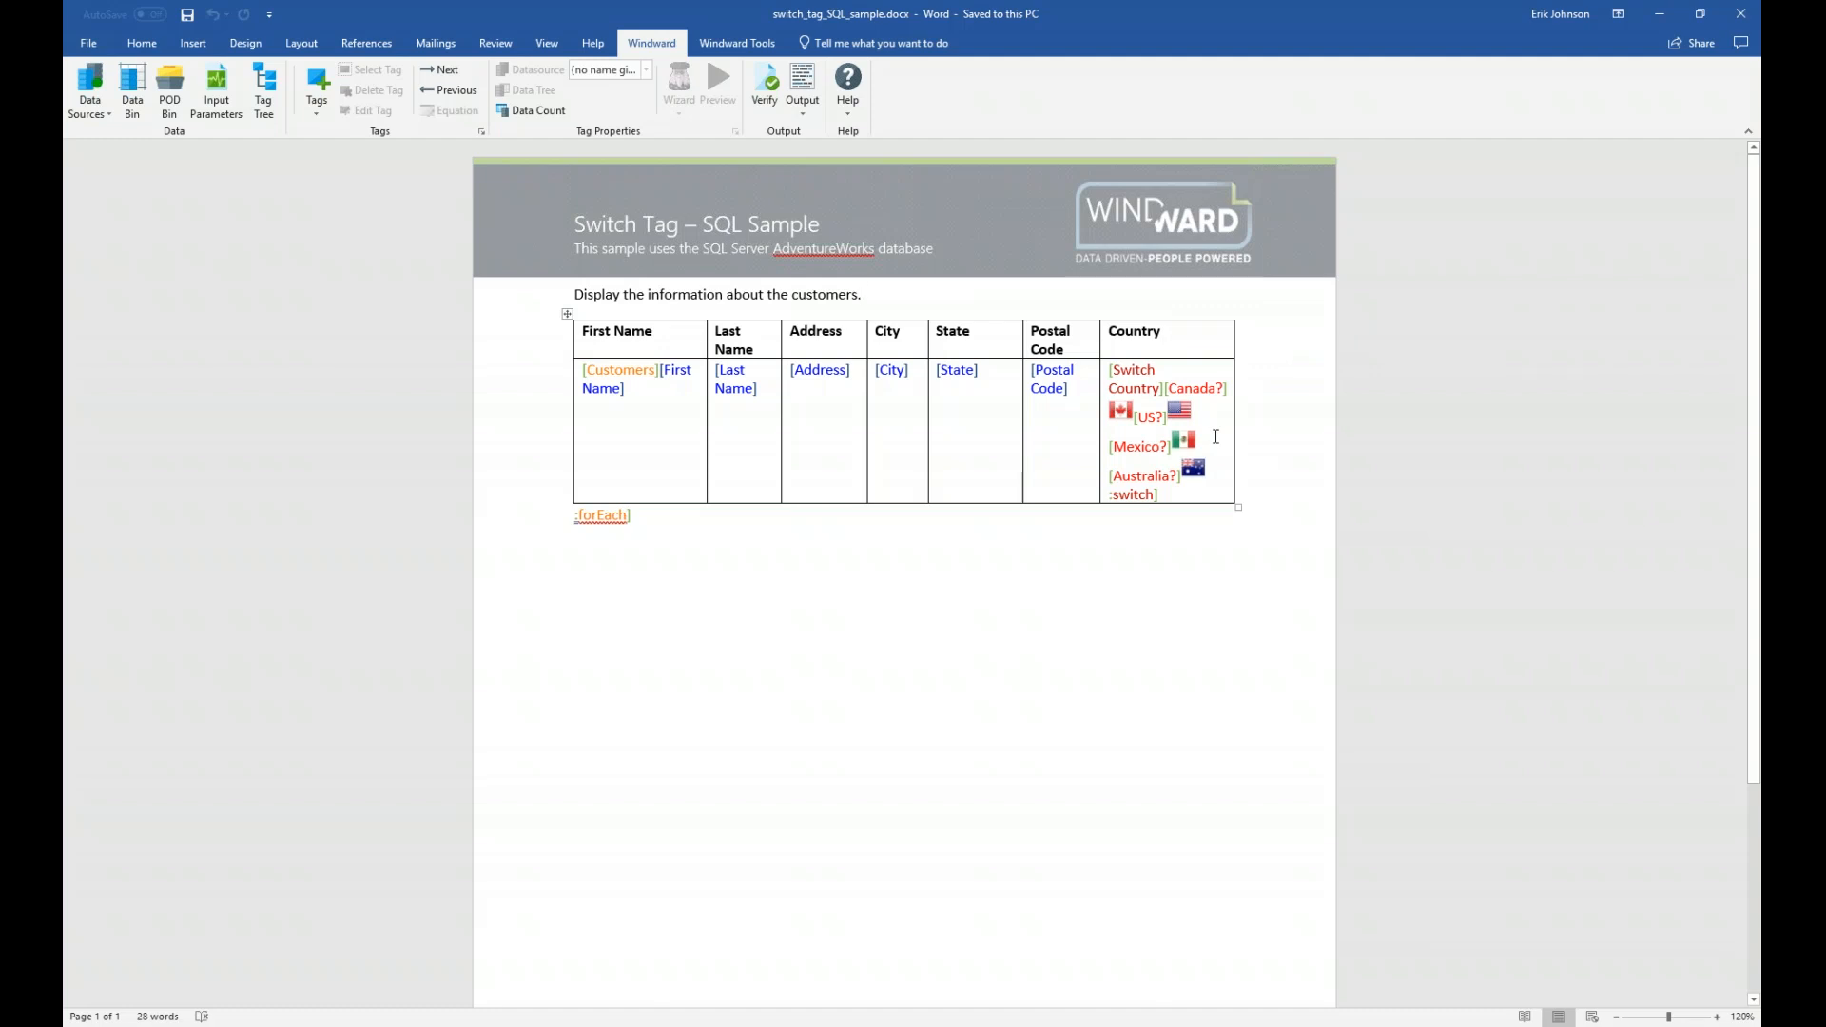
# - Generate the Switch Tag sample's output, arrange it beside the template and compare the customers' country flags with the case tags
pyautogui.click(806, 88)
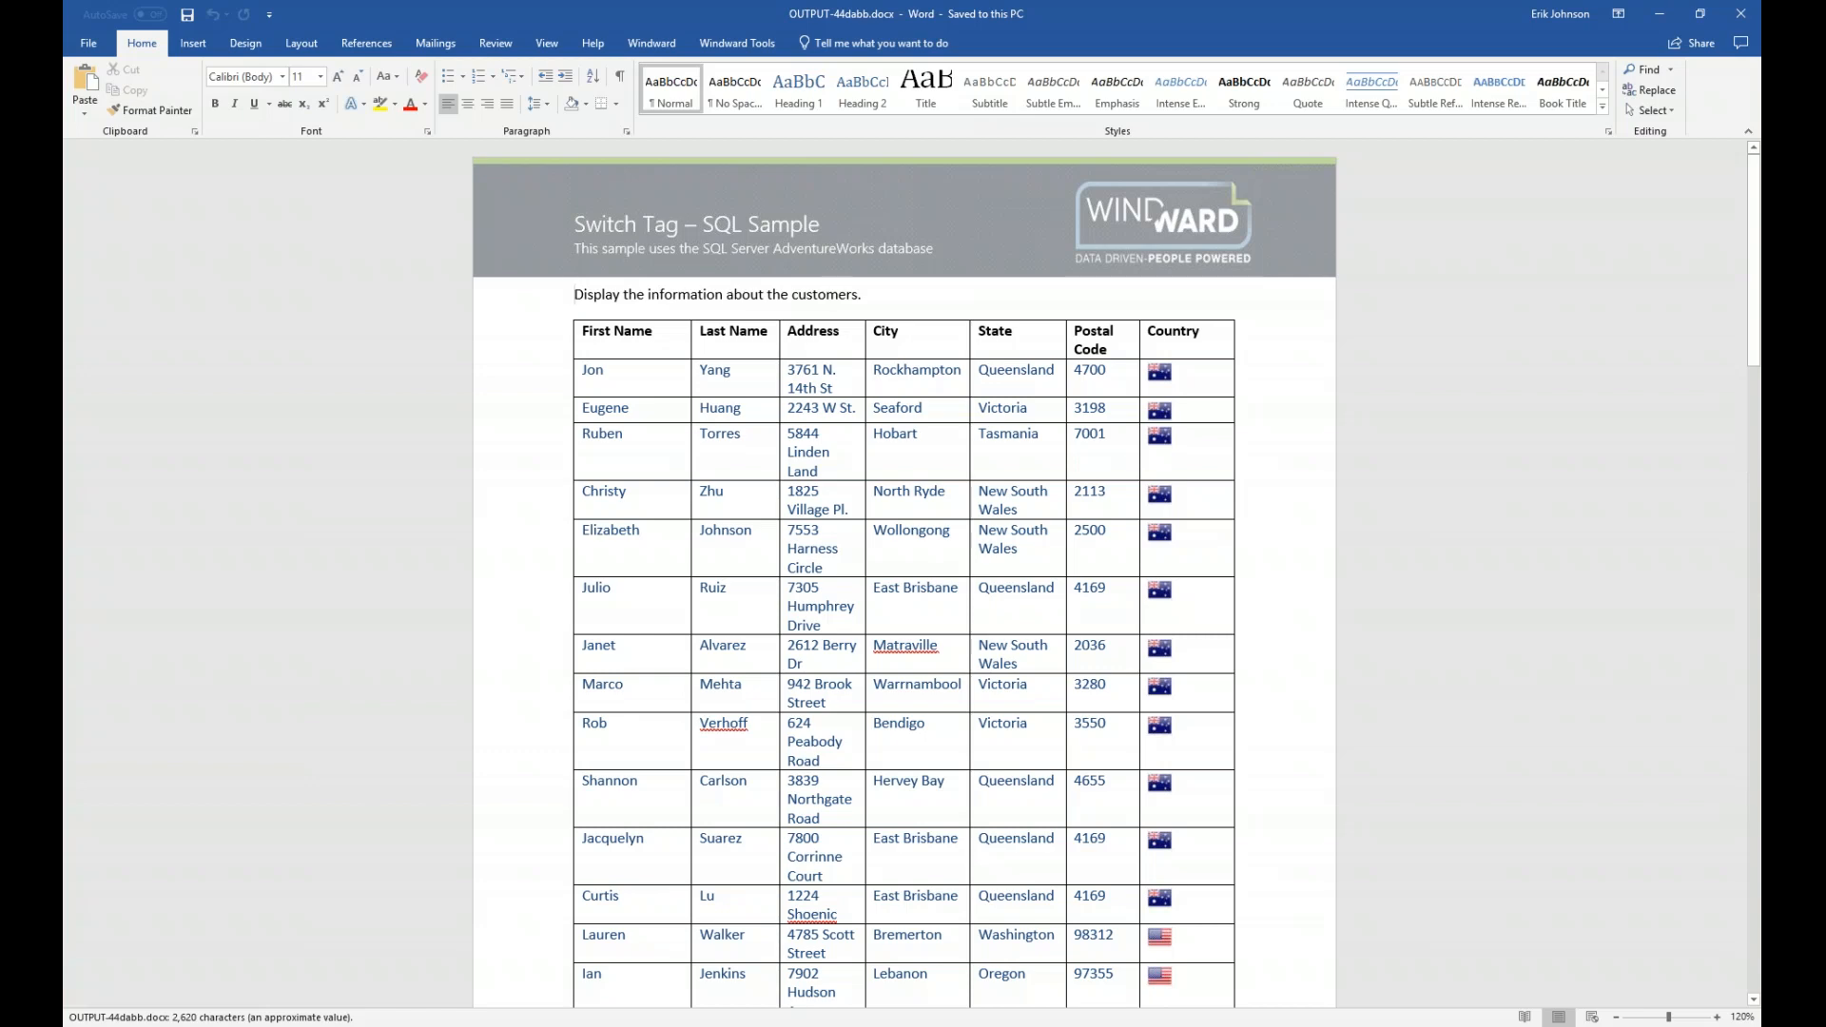
pyautogui.press('super+Right')
pyautogui.press('Return')
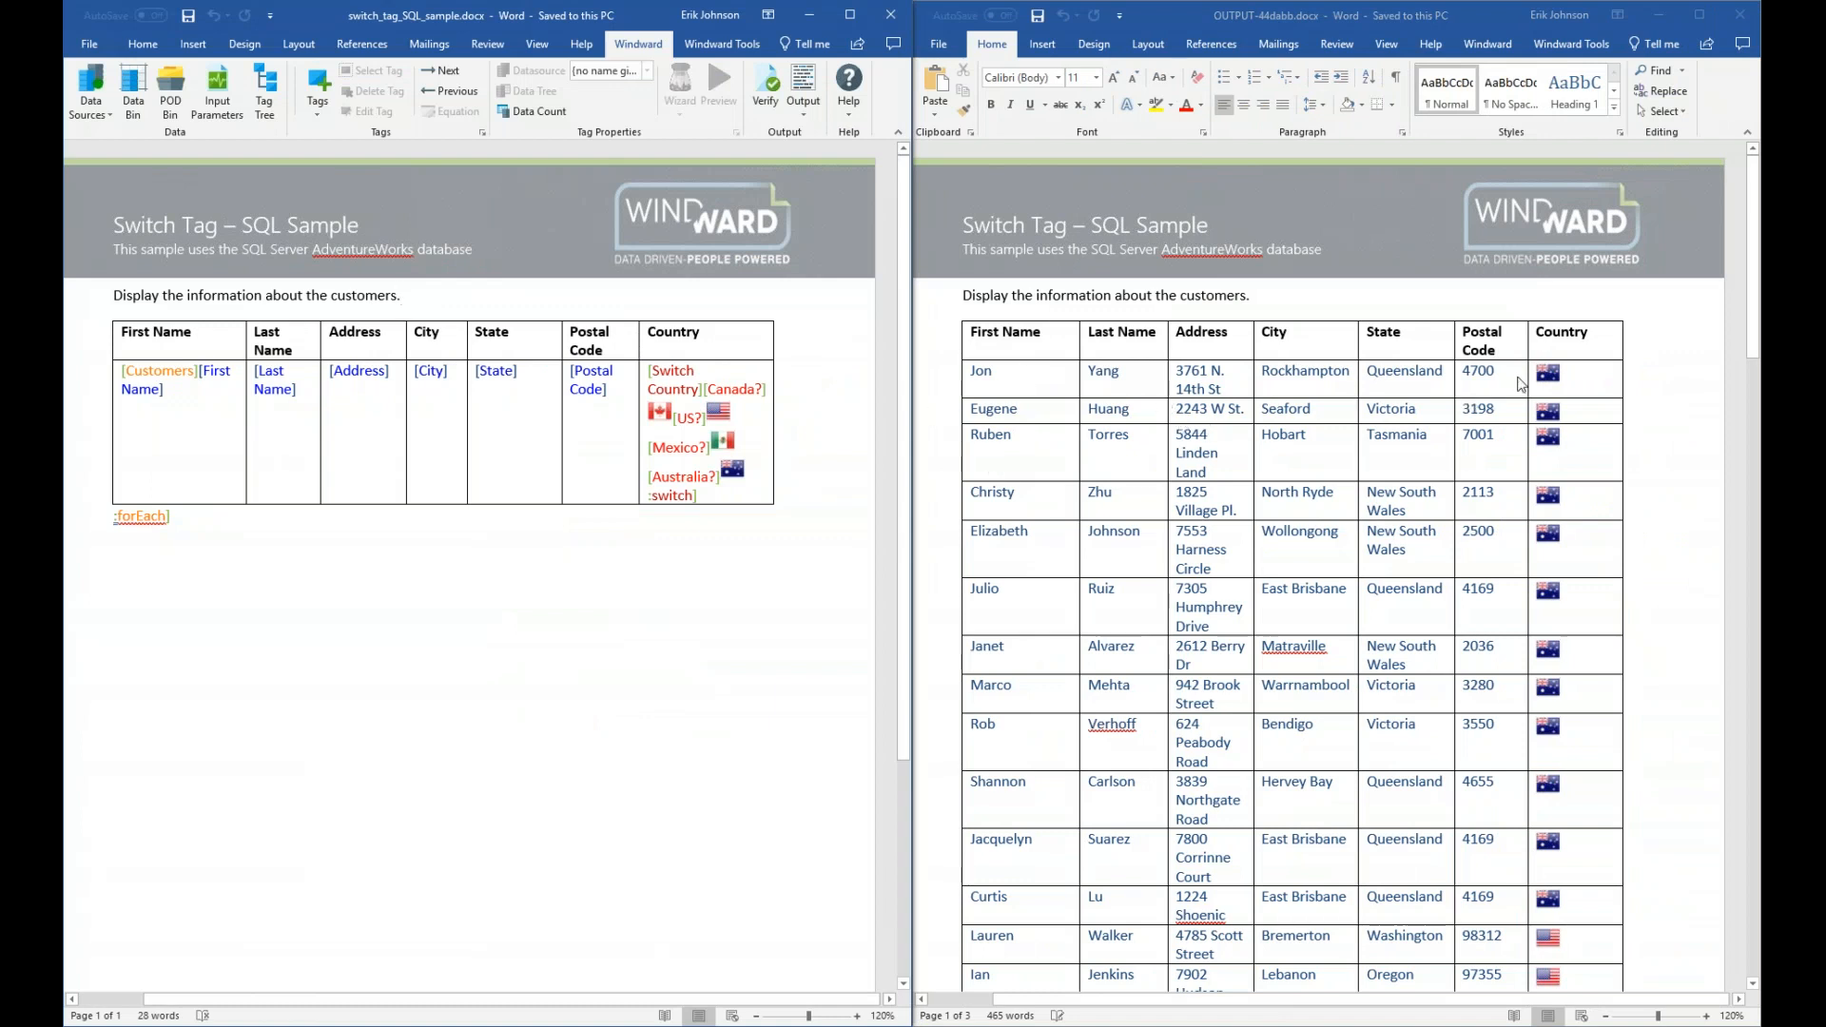
pyautogui.scroll(-5, 1520, 388)
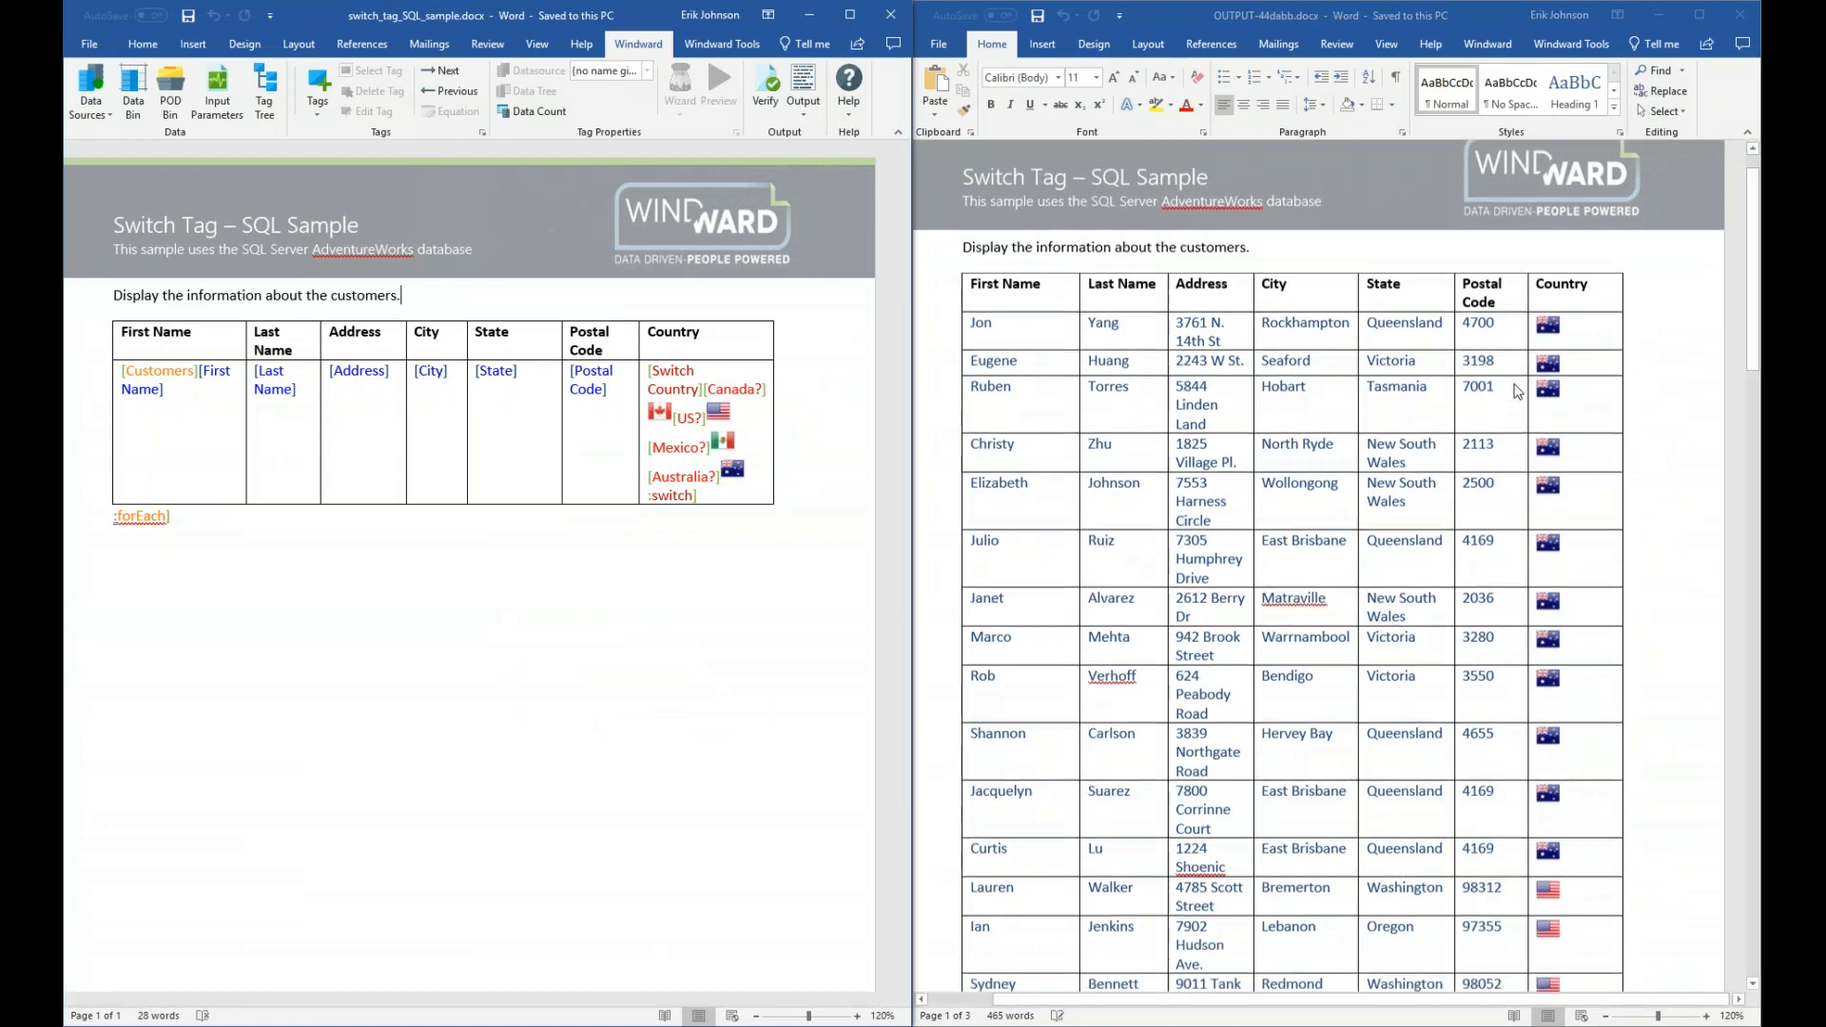
pyautogui.scroll(-1, 1509, 398)
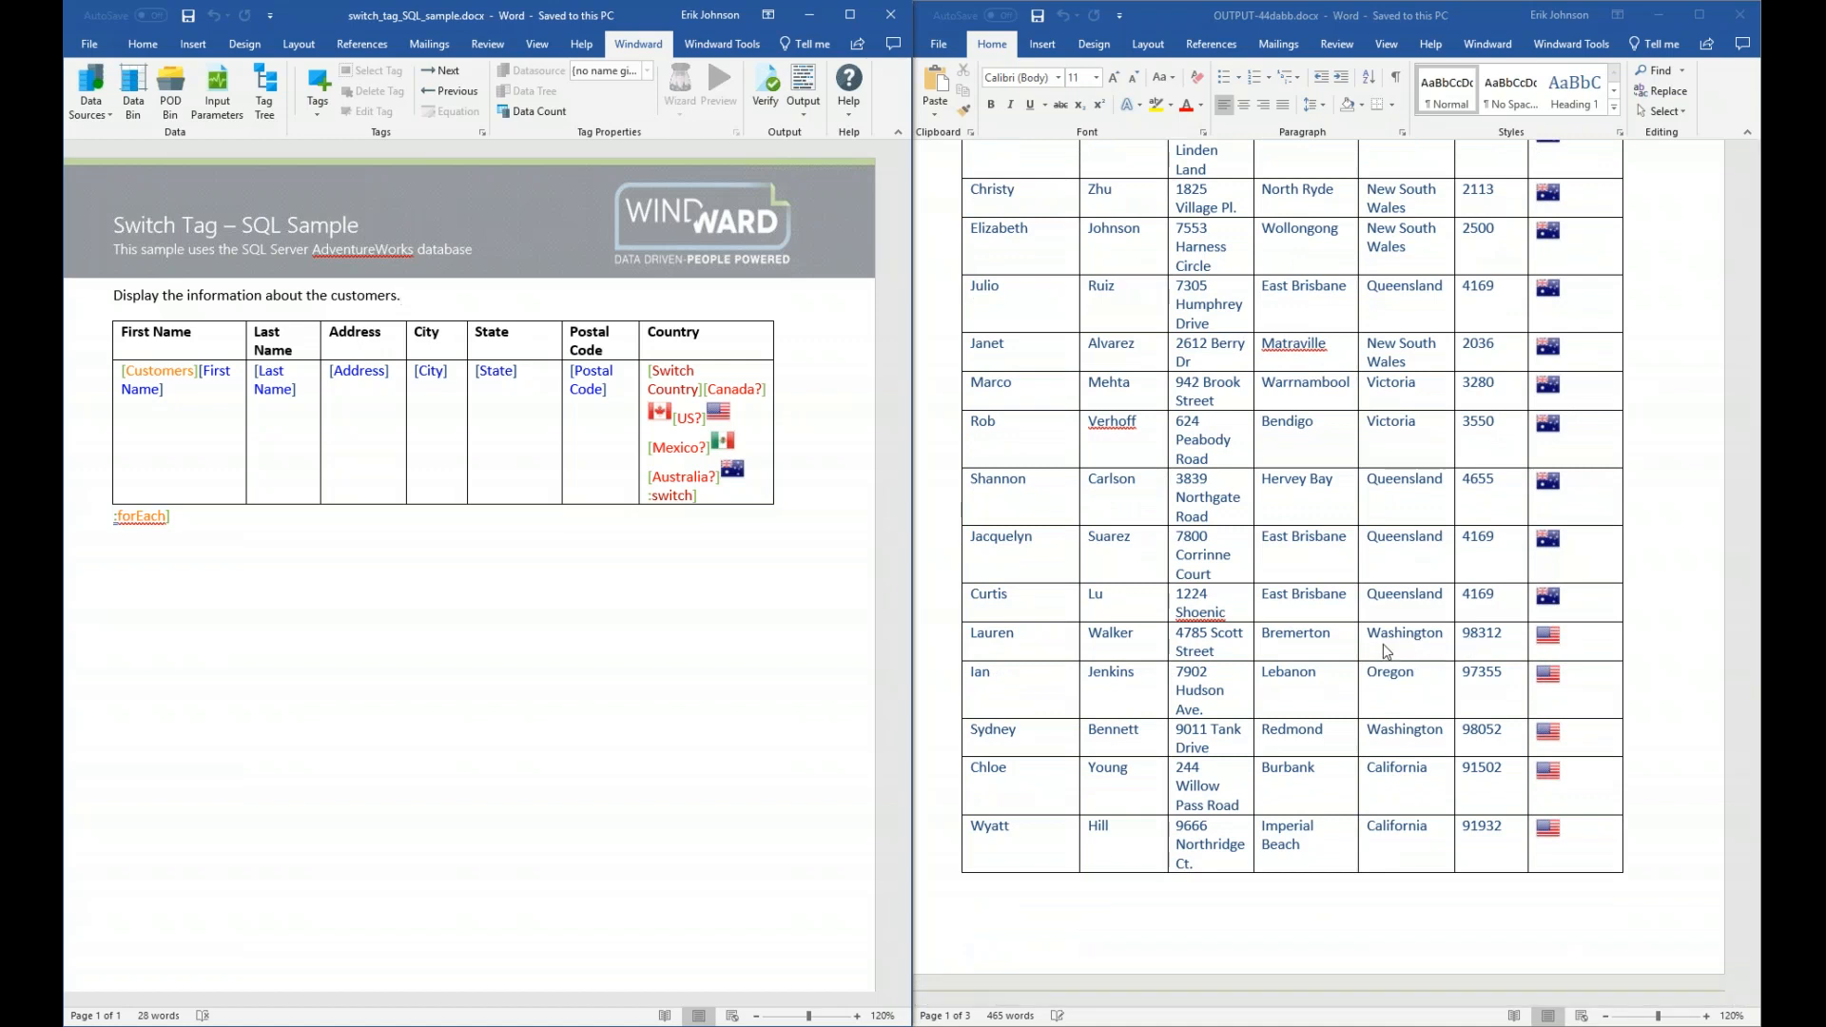
pyautogui.scroll(-10, 1432, 641)
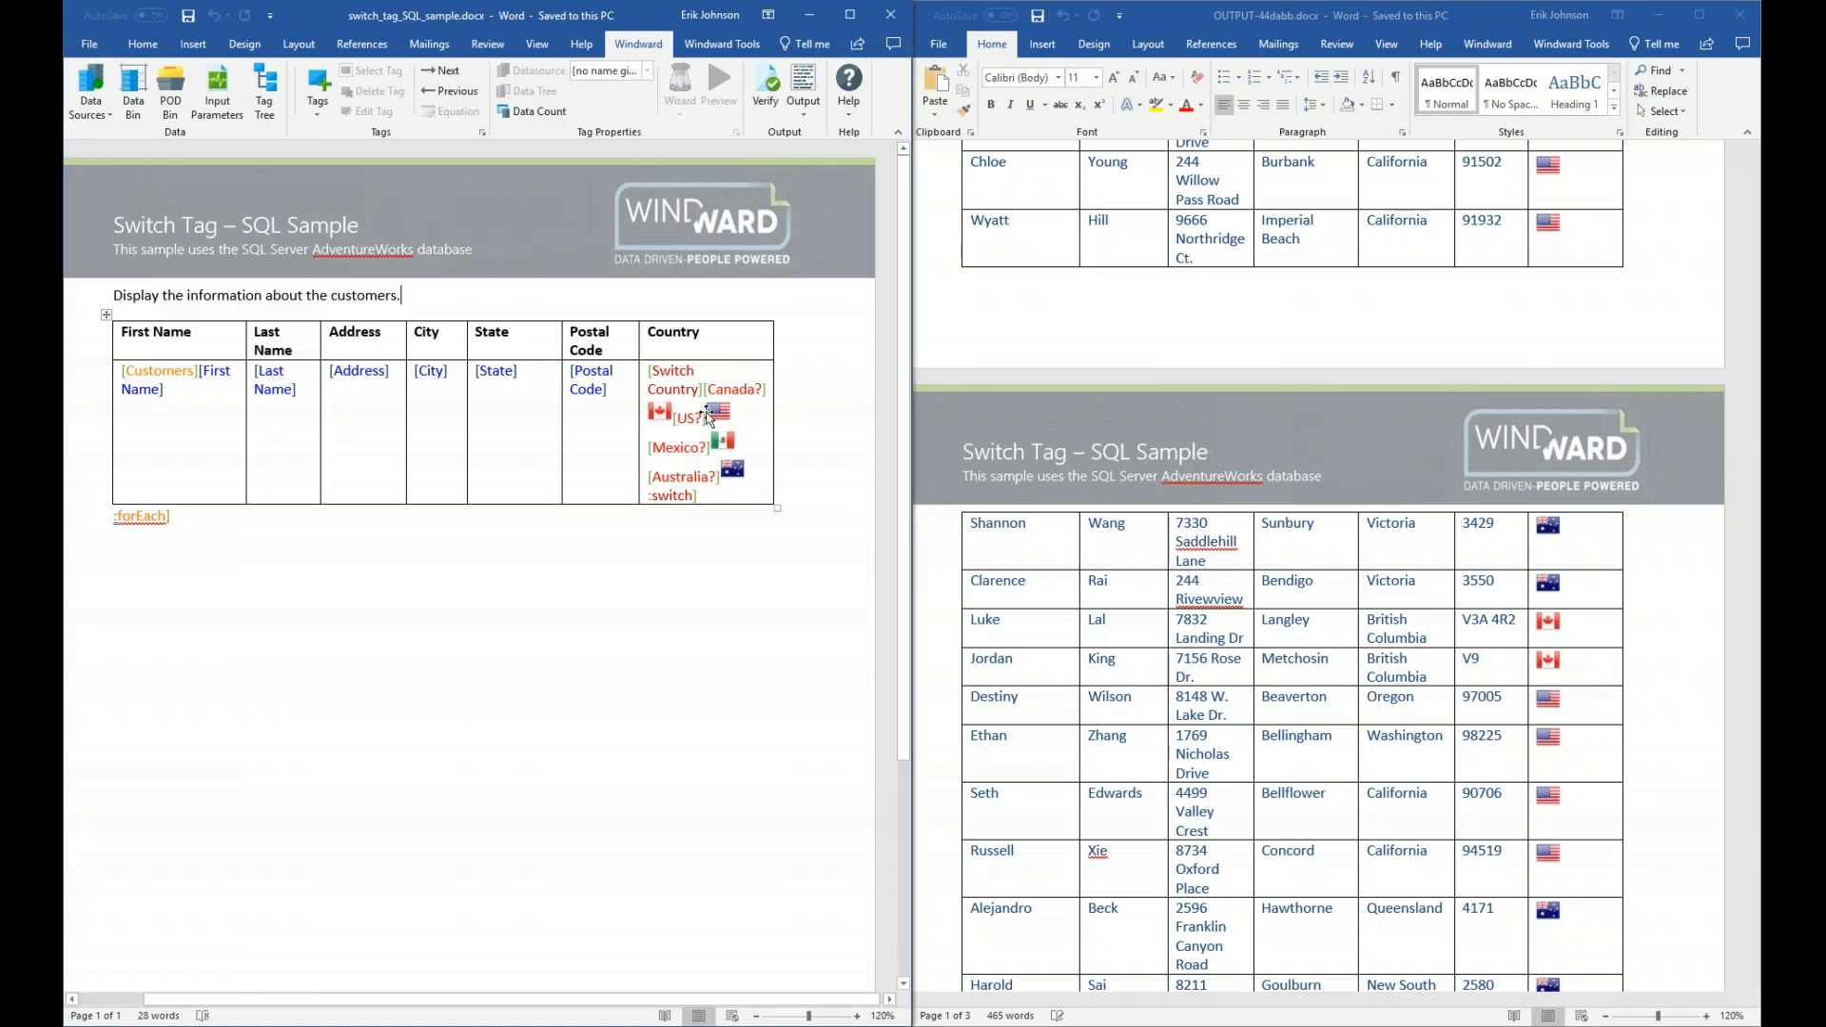
pyautogui.moveTo(705, 419)
# - Close the Switch Tag sample's output, maximize the template window and bring up the Windward tools
pyautogui.click(1740, 17)
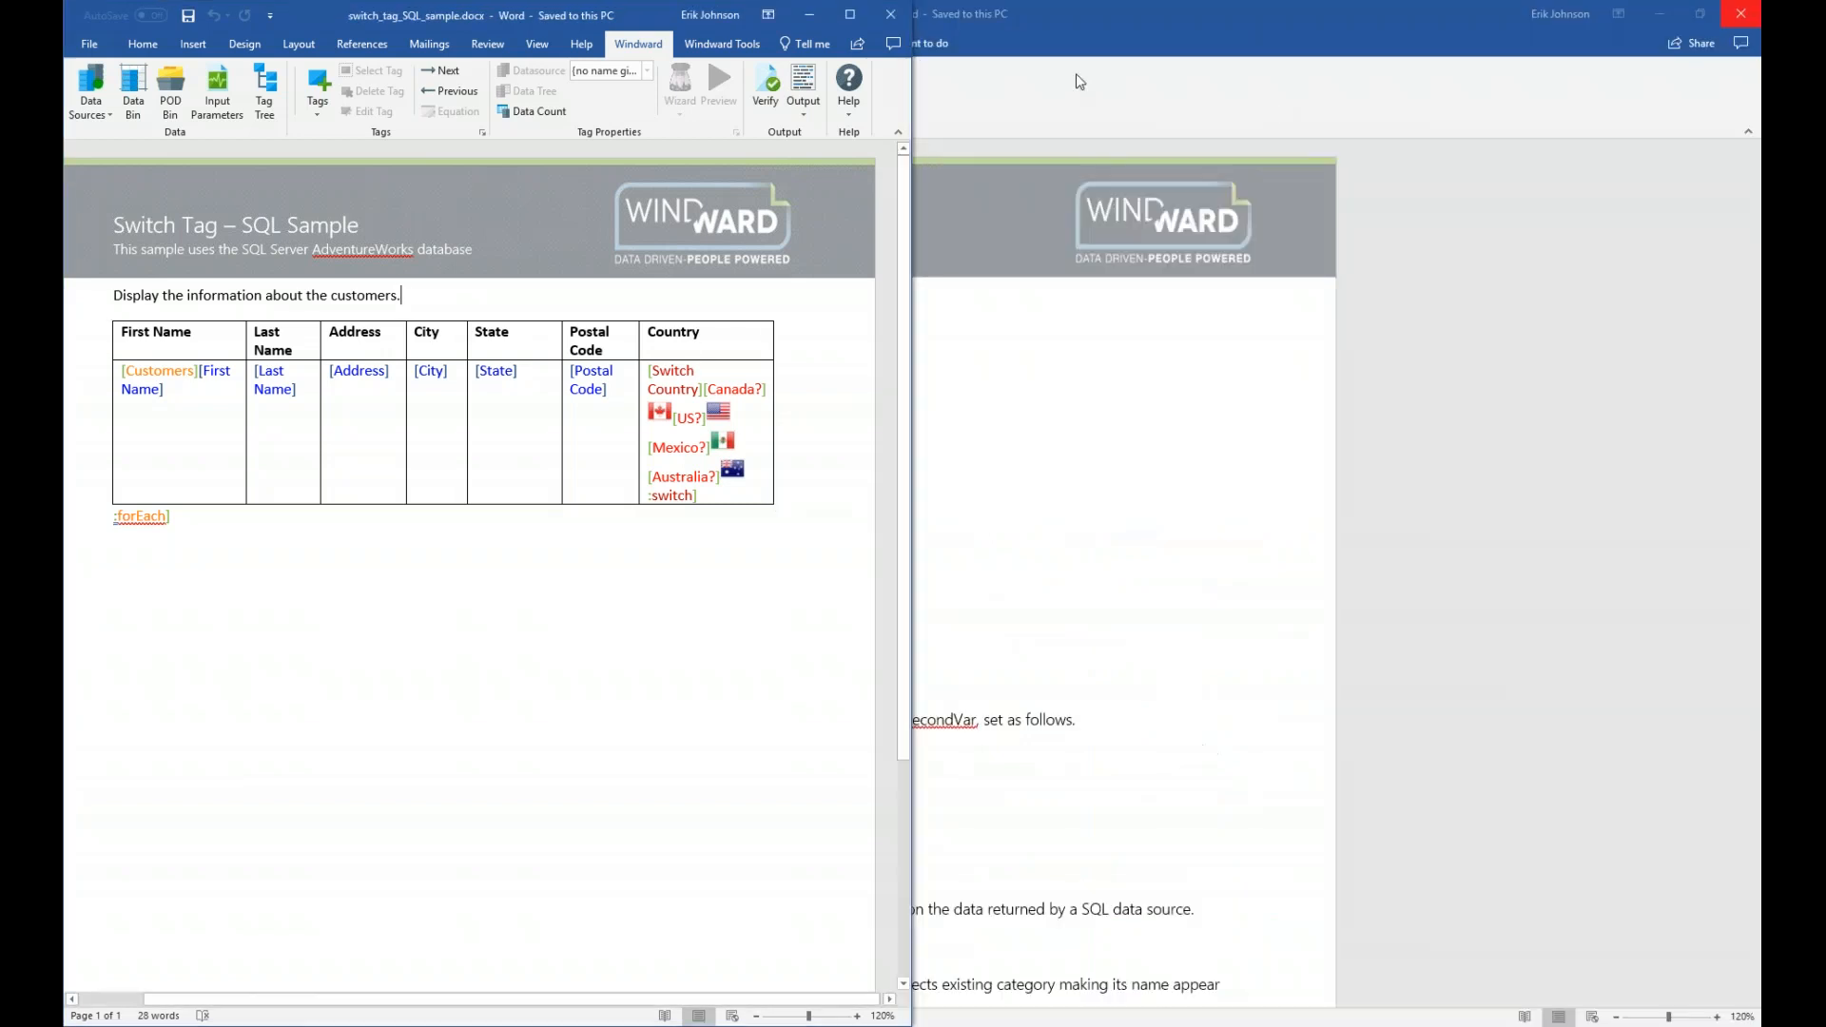
pyautogui.click(852, 15)
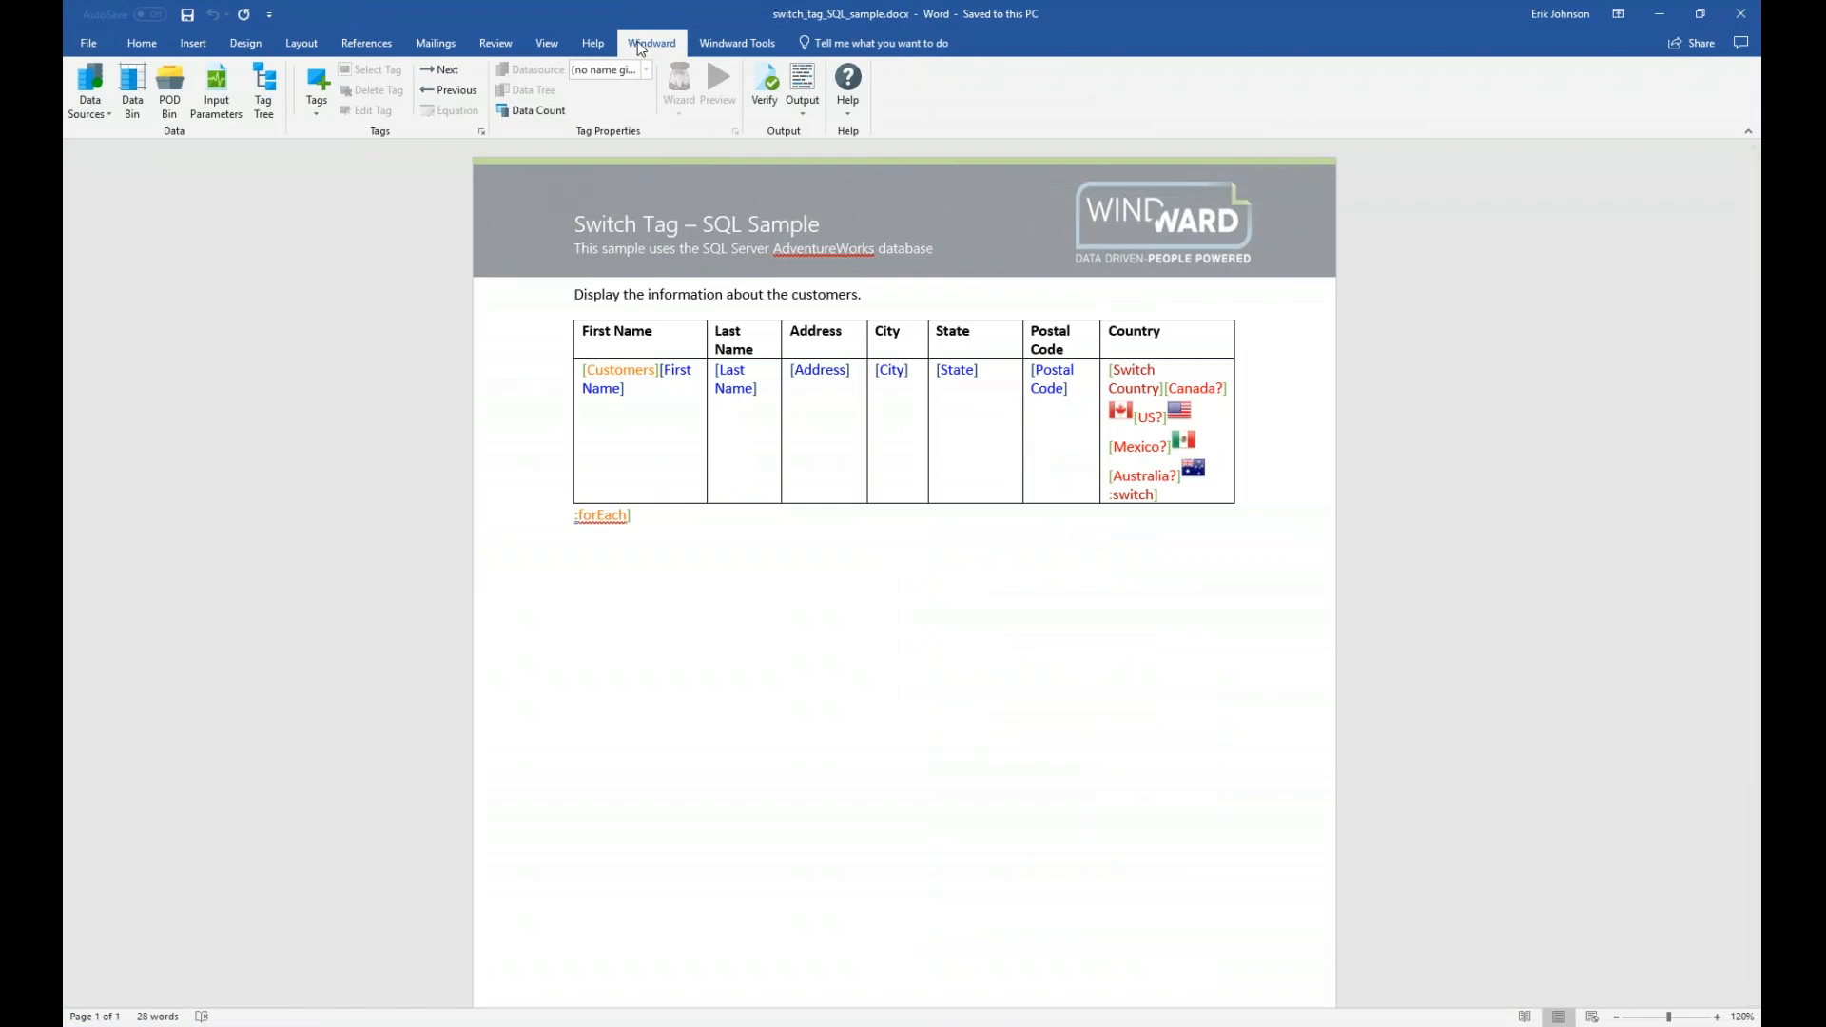
pyautogui.click(738, 46)
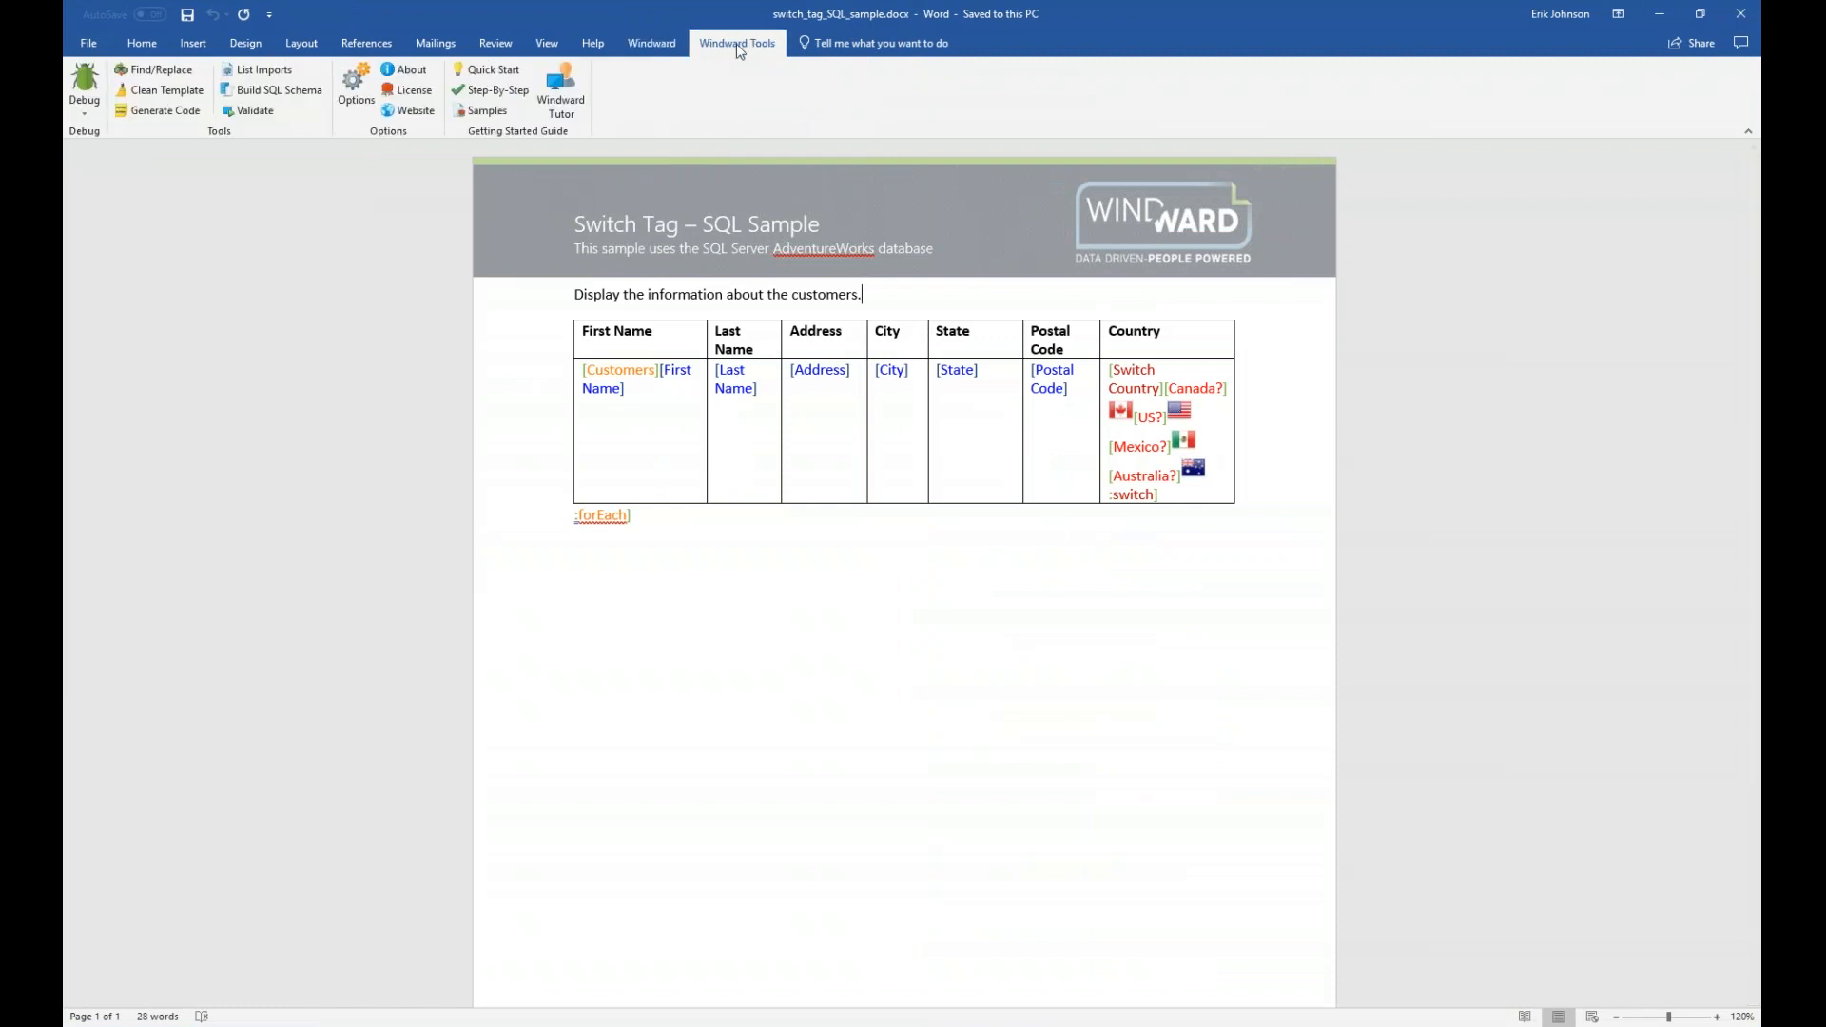
# - Open the Import Tag sample from the SQL tag tutorials in the sample templates and close the Getting Started Guide
pyautogui.click(494, 110)
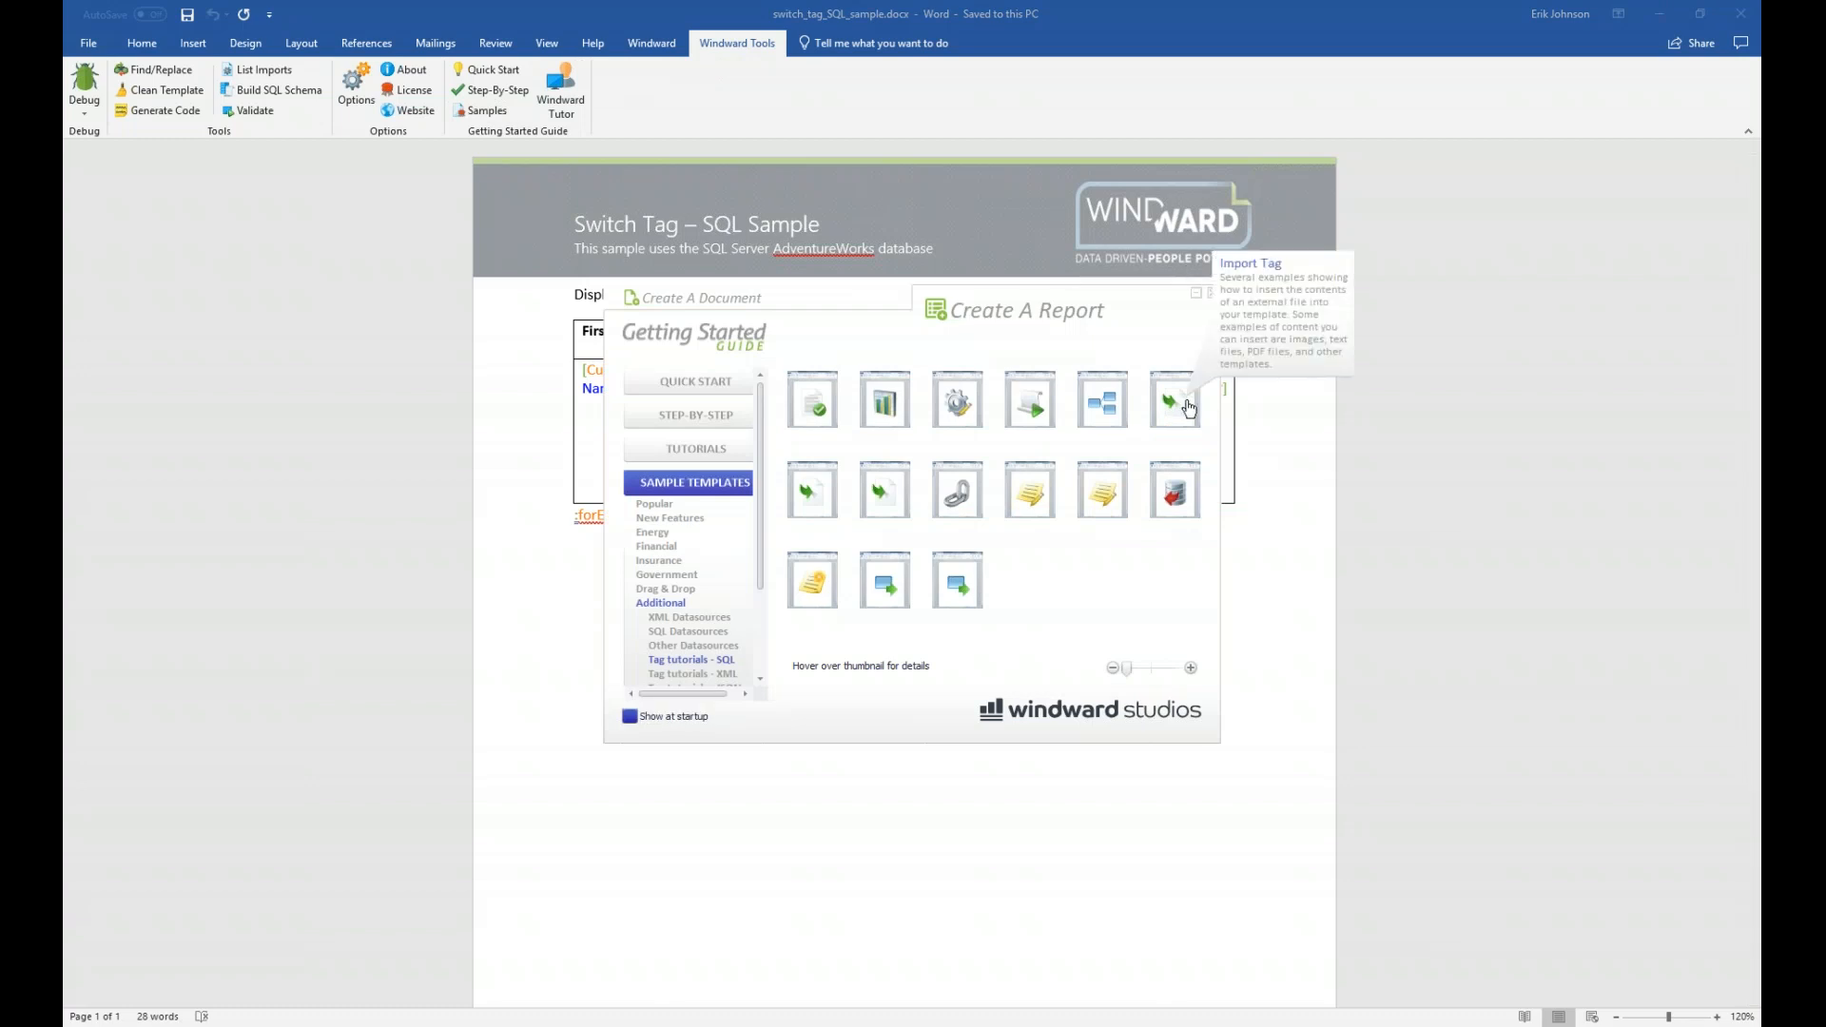
pyautogui.moveTo(892, 502)
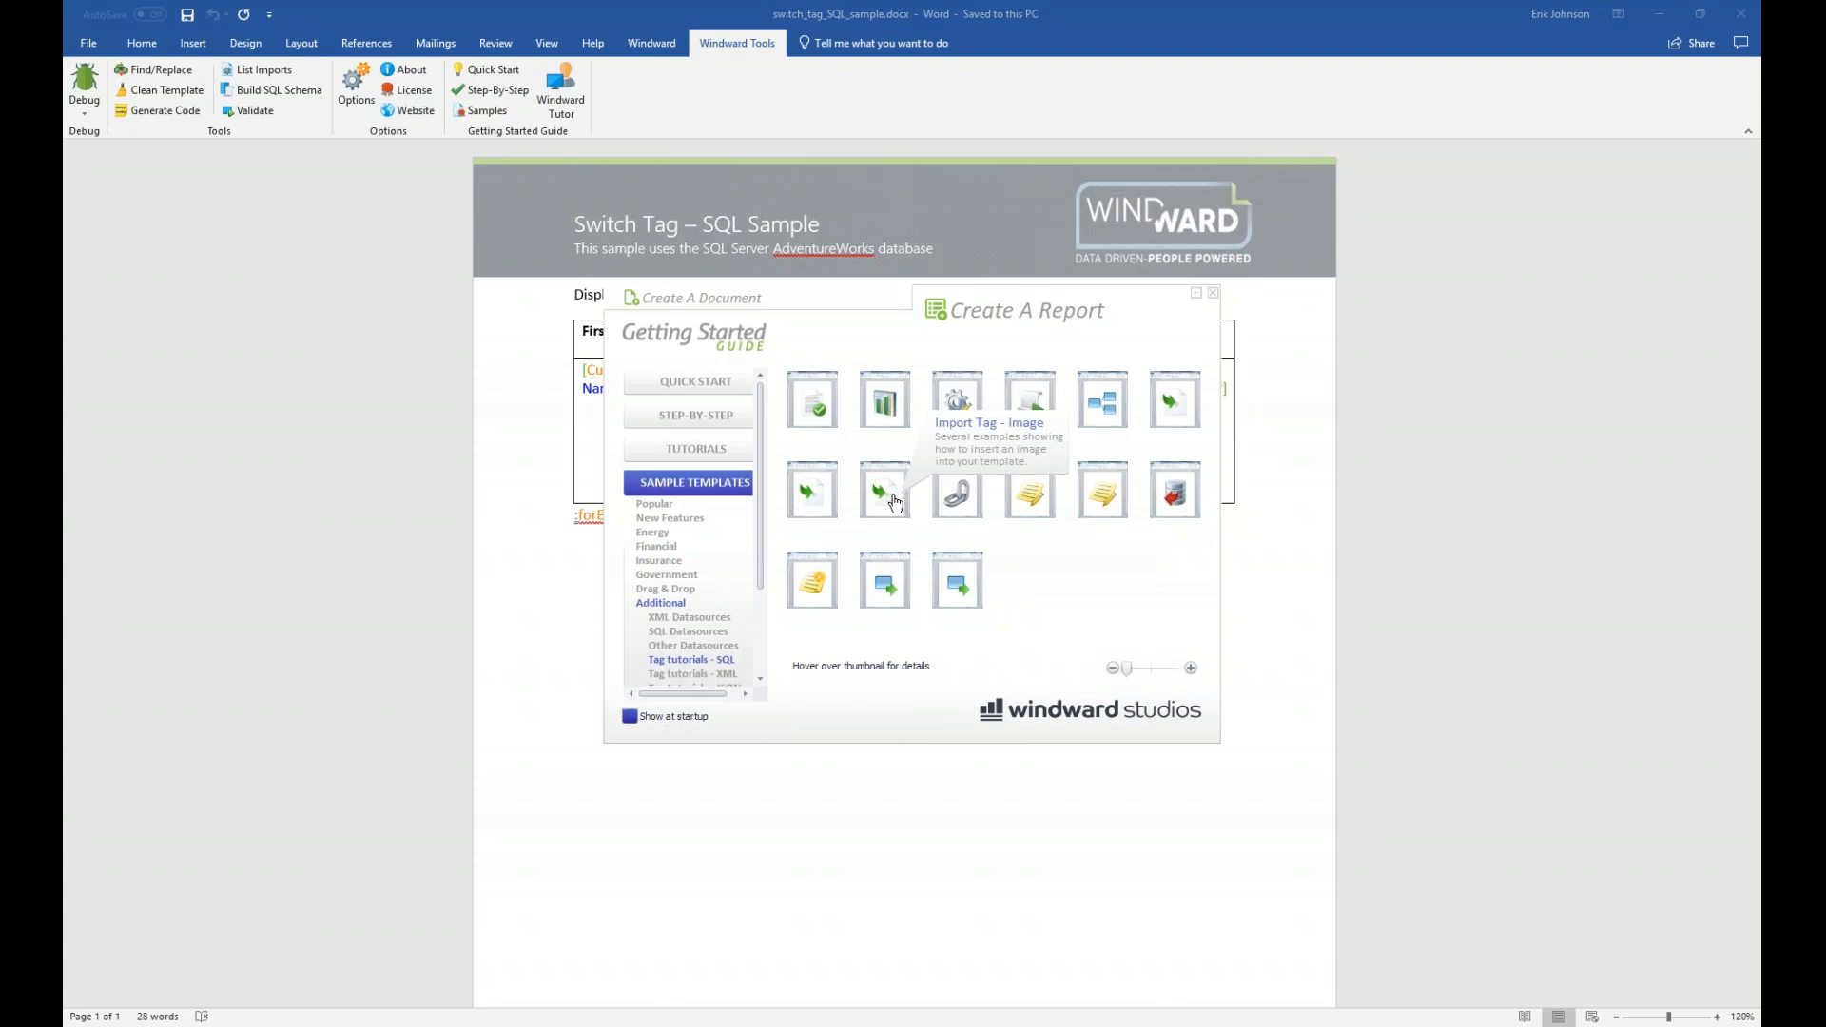
pyautogui.click(1214, 292)
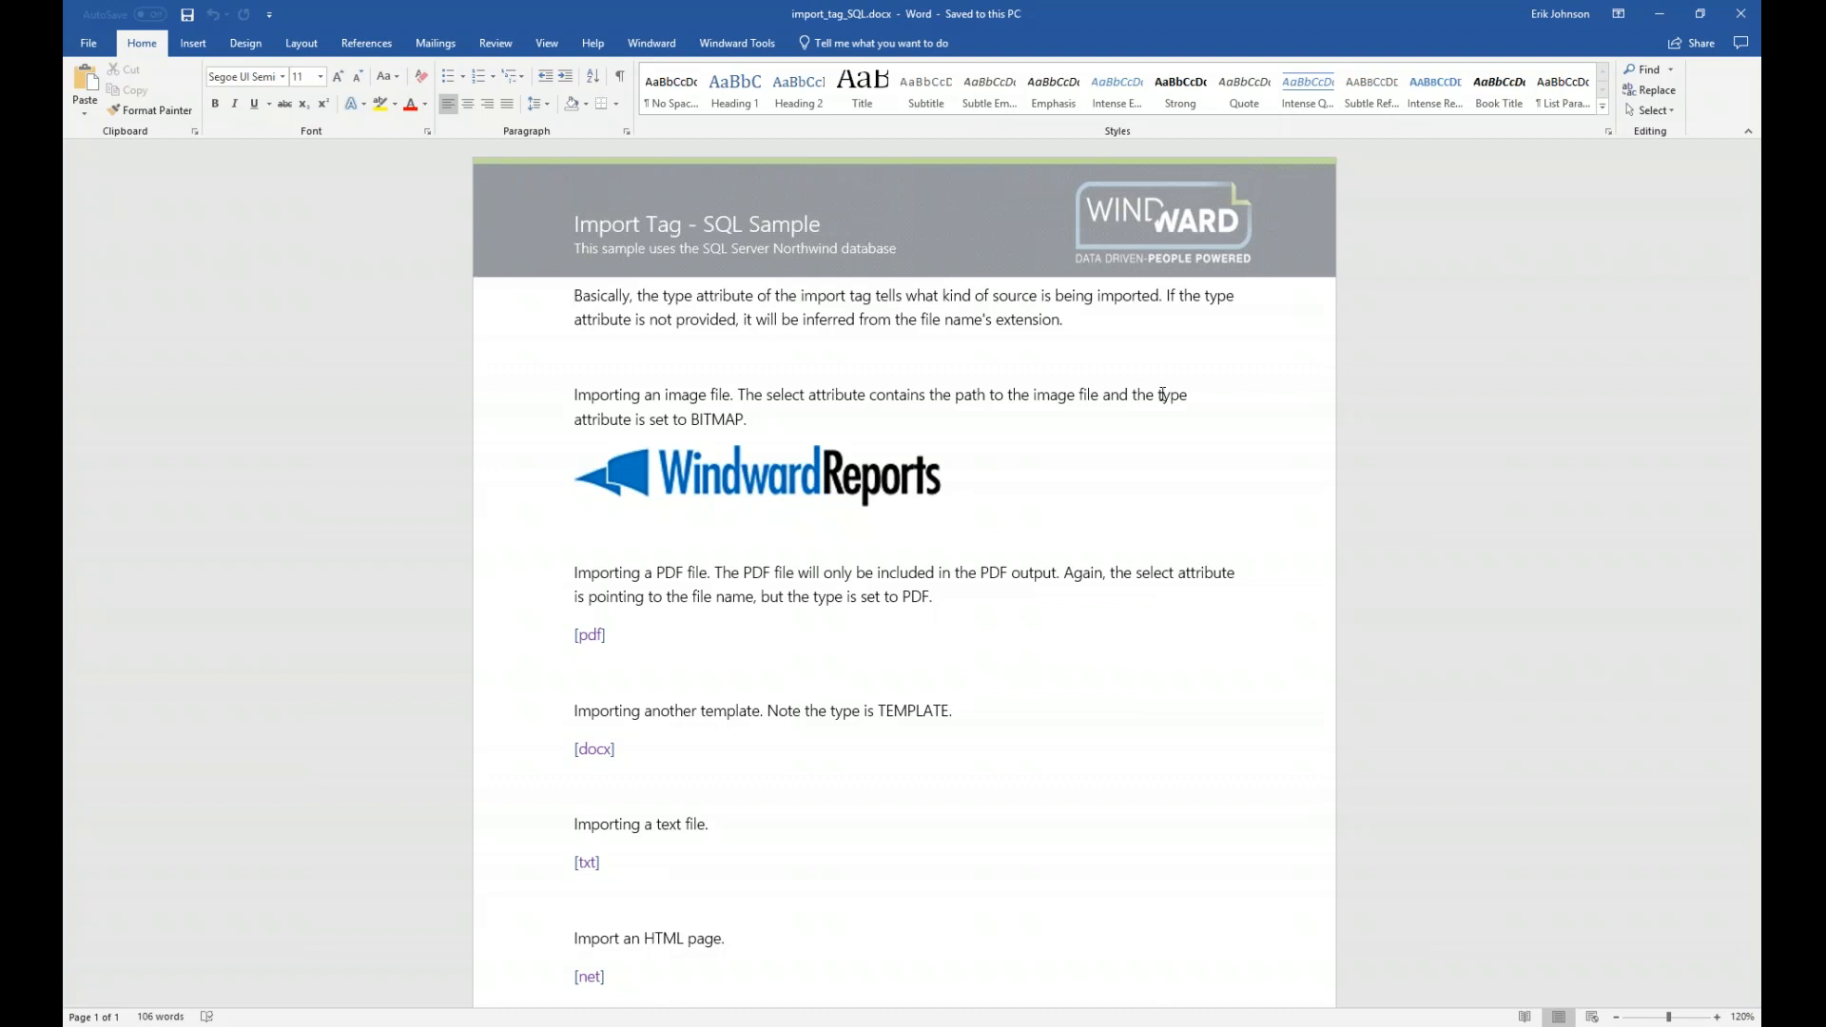
# - Look through the Import Tag sample's pdf, docx, txt and net import tags and their descriptions
pyautogui.scroll(-1, 727, 627)
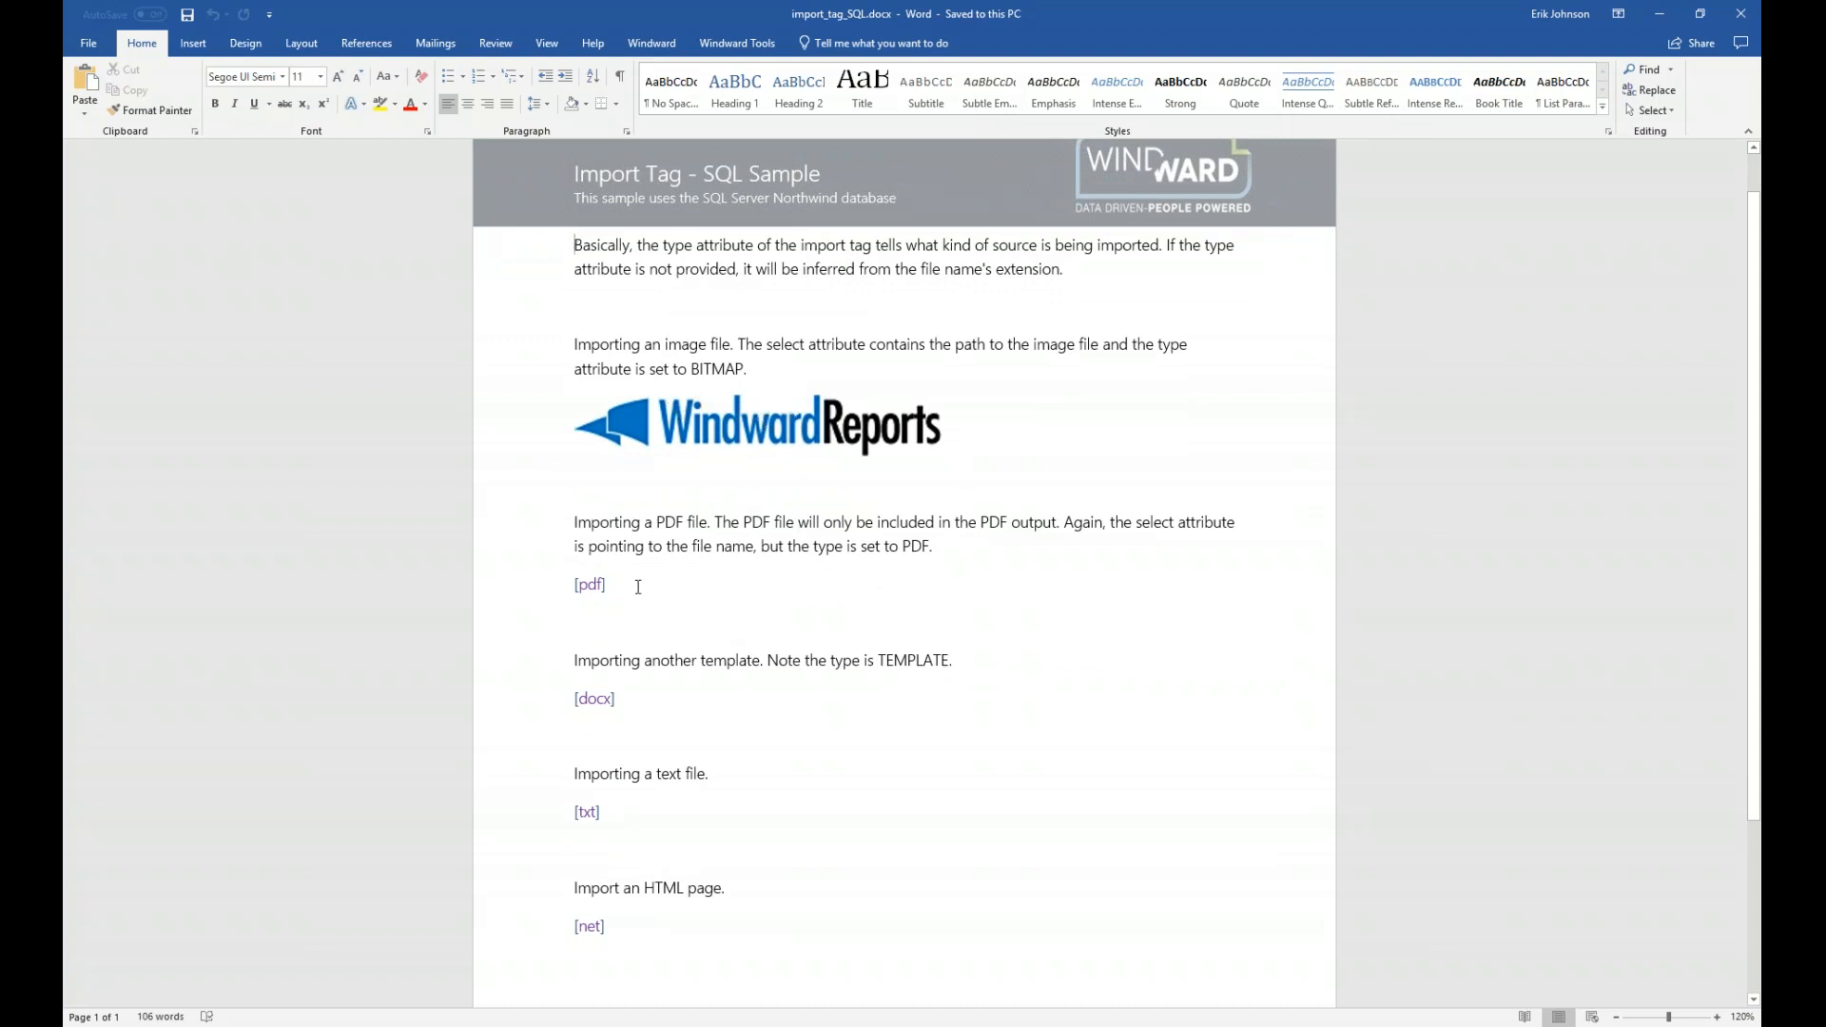
pyautogui.click(598, 699)
pyautogui.scroll(-2, 708, 699)
pyautogui.click(586, 712)
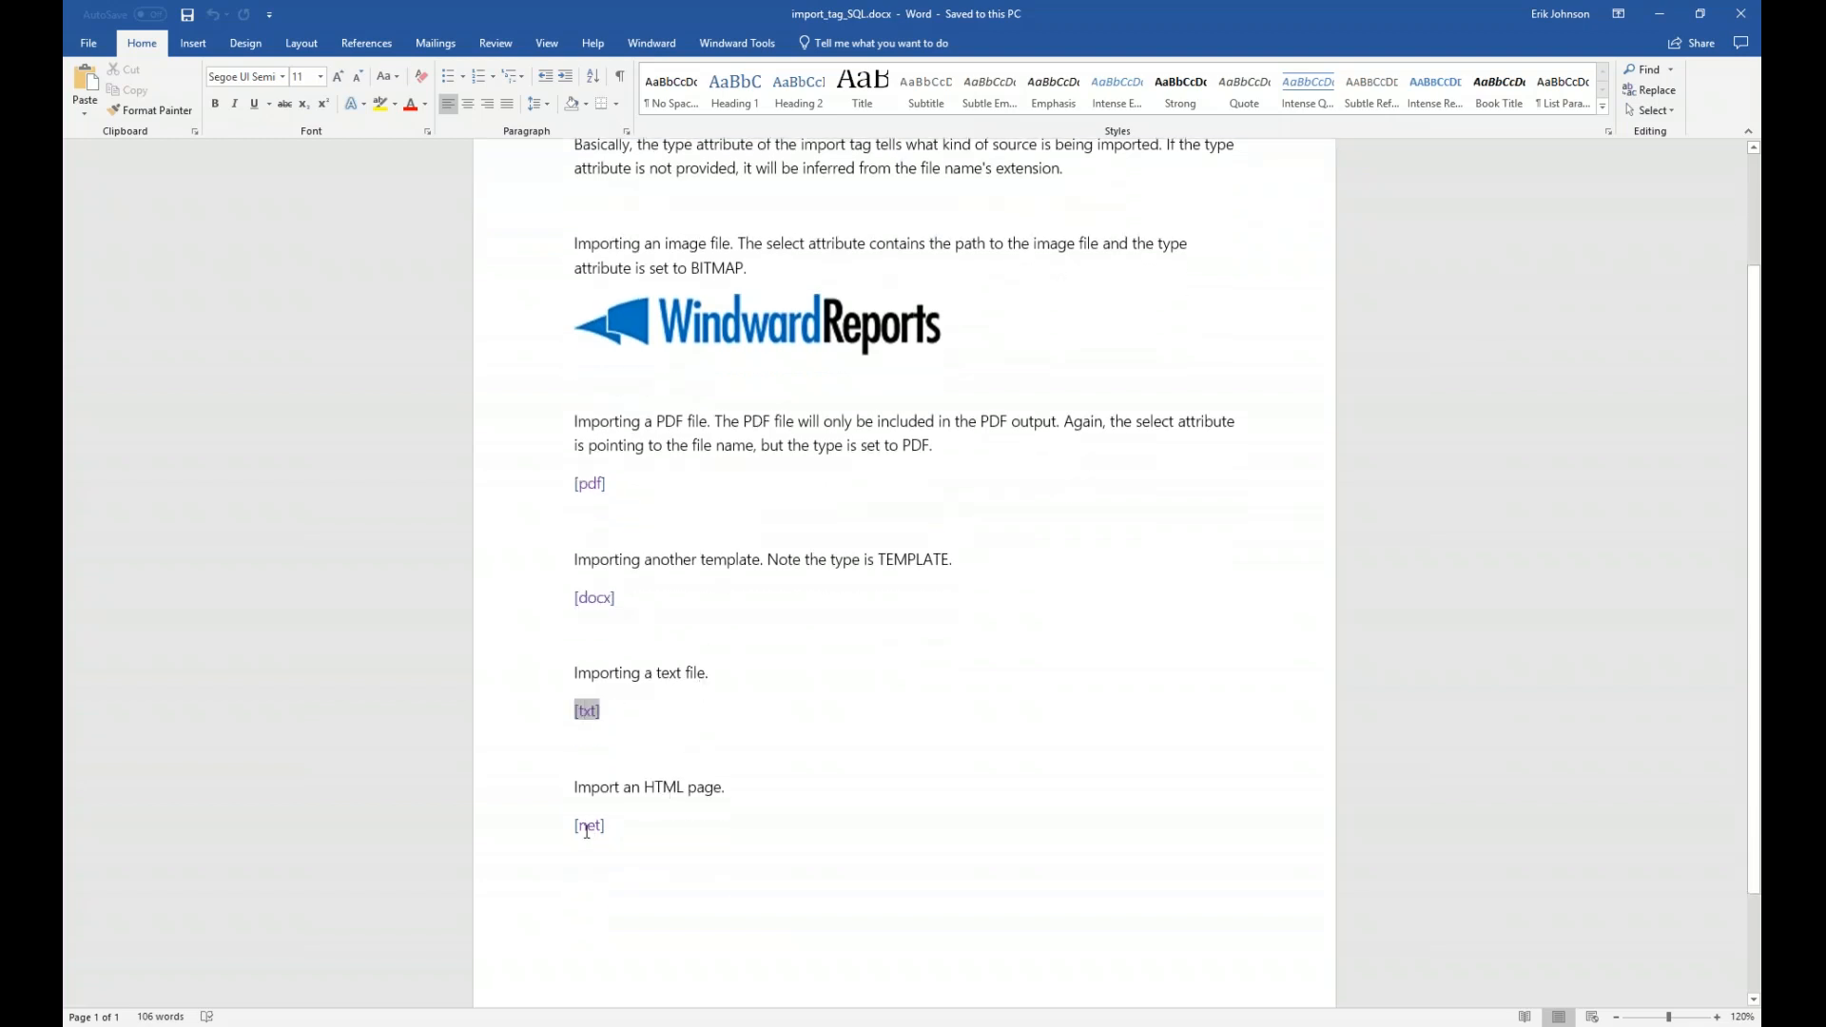
pyautogui.click(595, 829)
pyautogui.scroll(3, 985, 375)
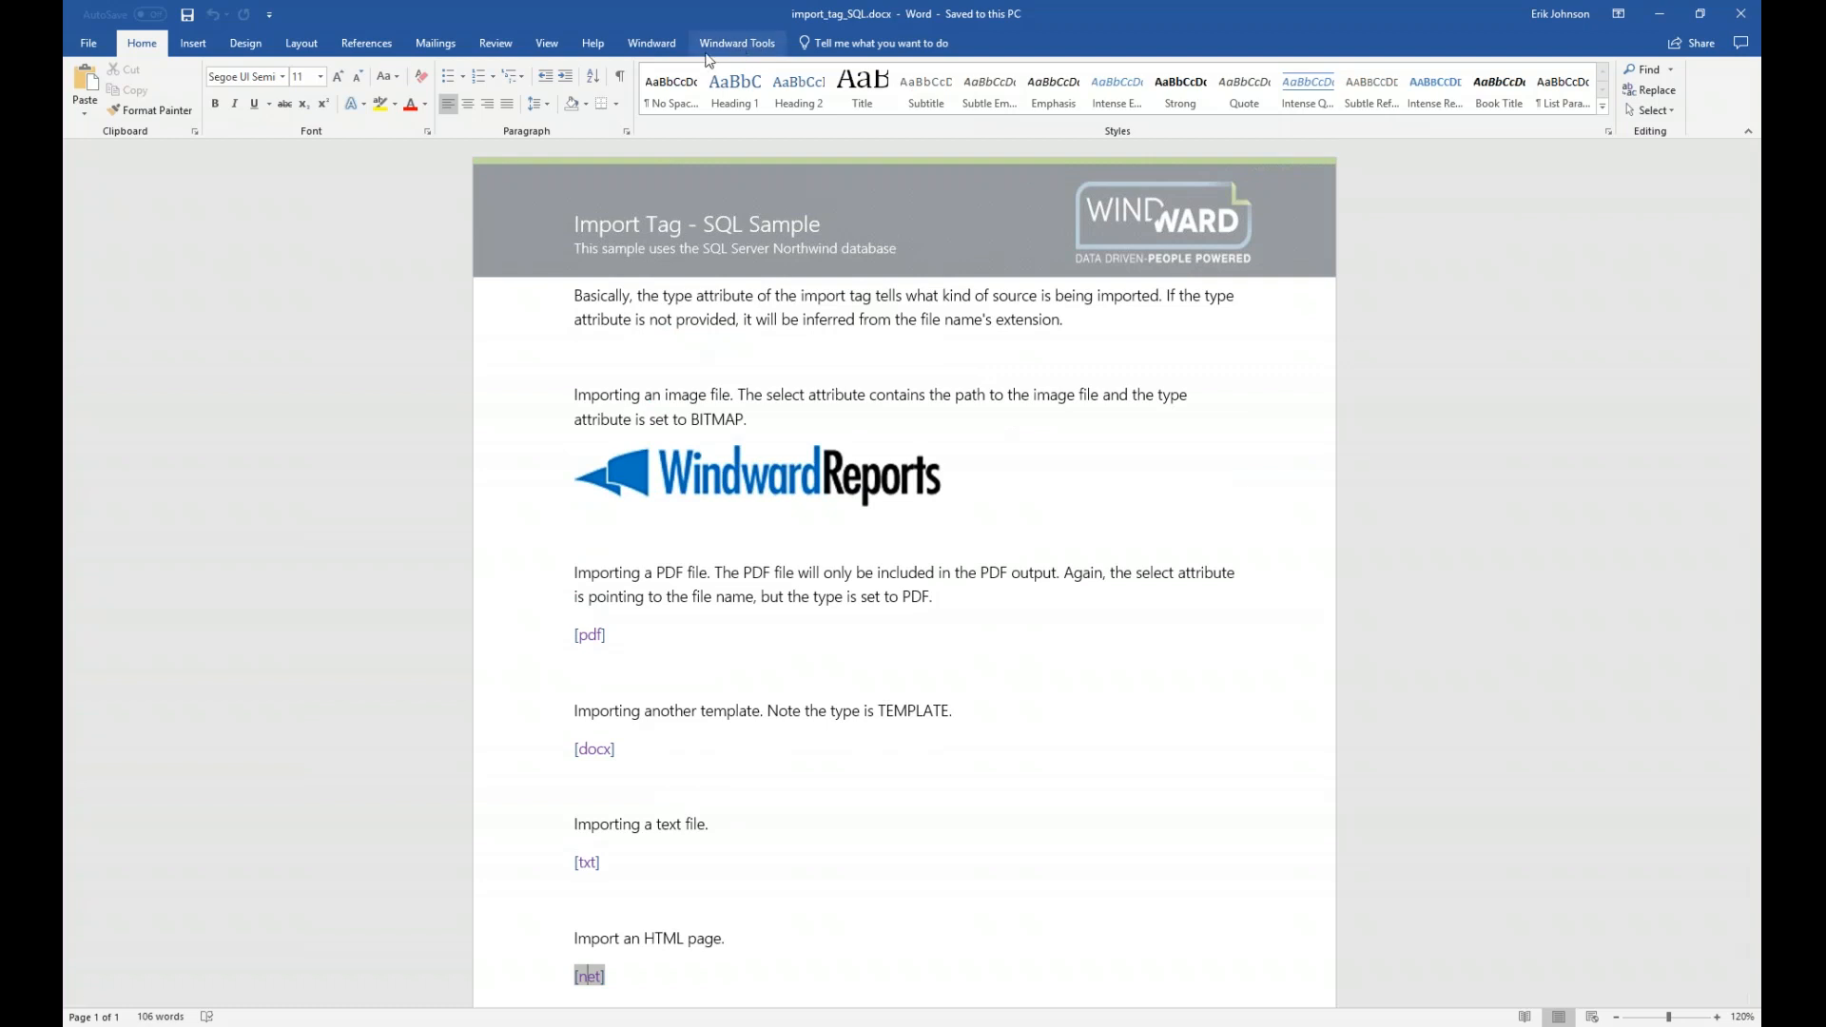
# - Generate the Import Tag sample's Word output and arrange it beside the template
pyautogui.click(650, 43)
pyautogui.click(932, 83)
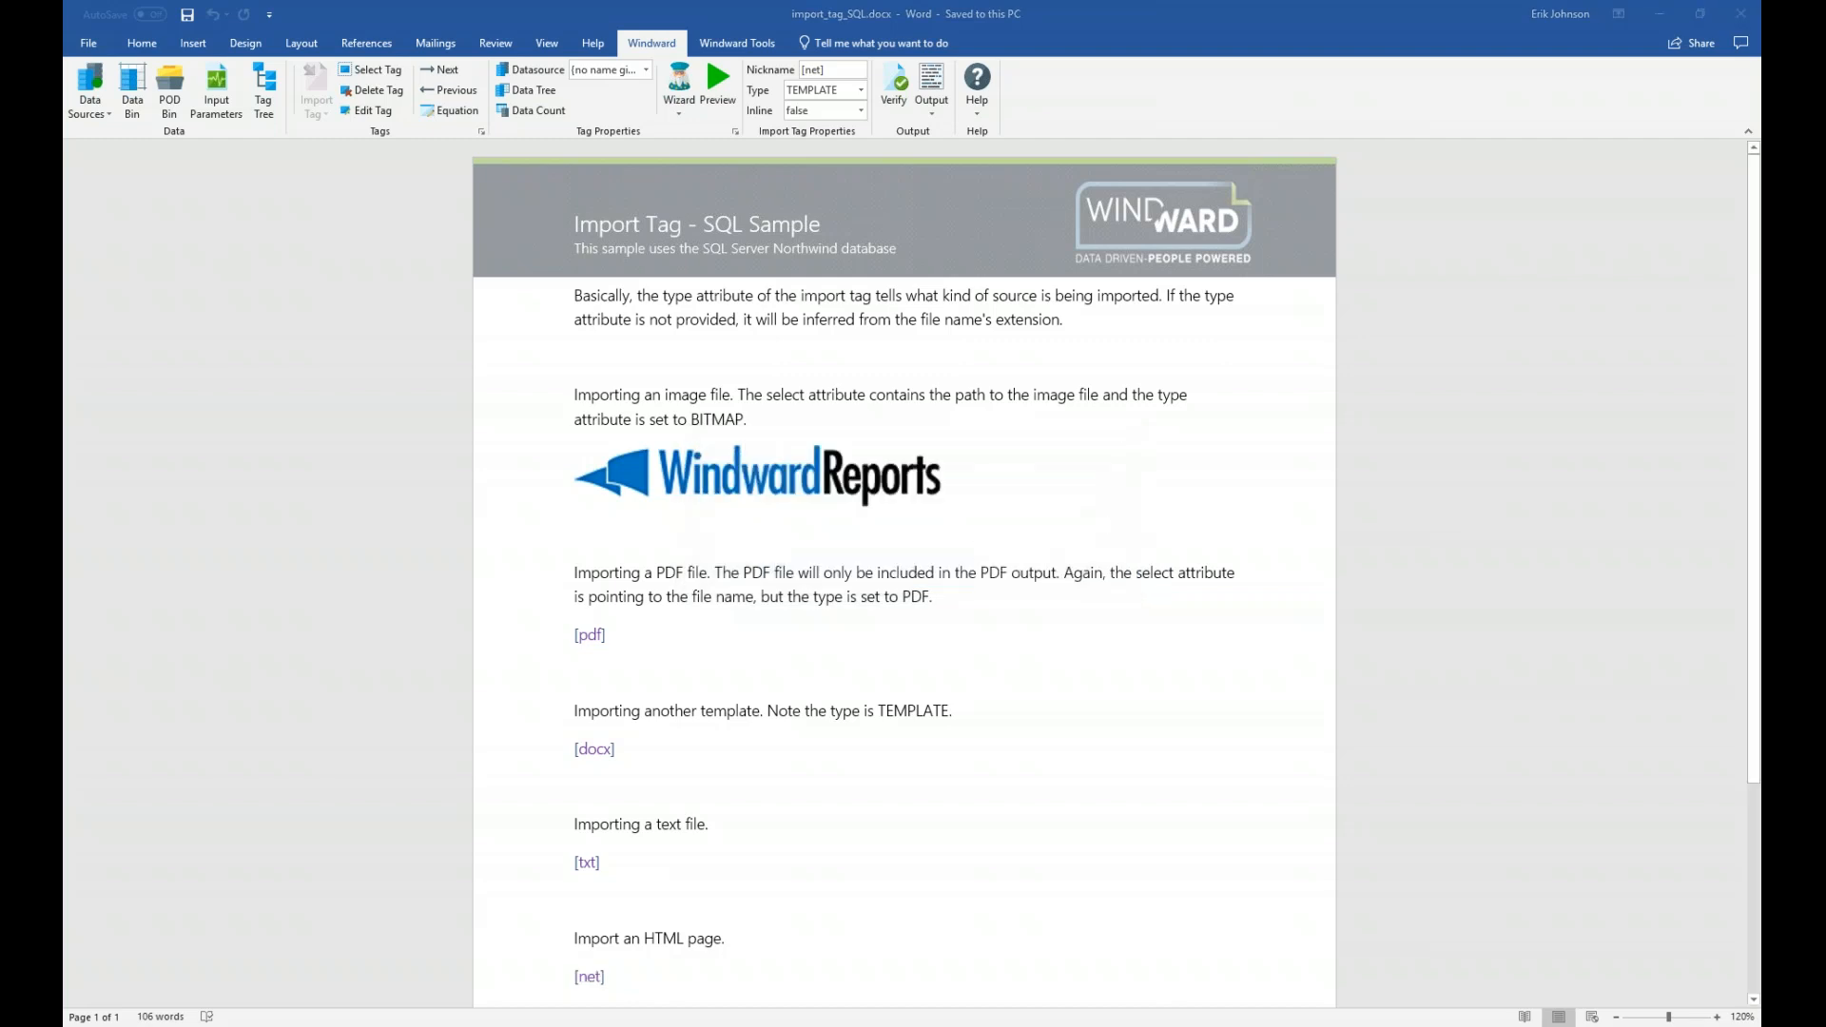
pyautogui.press('Return')
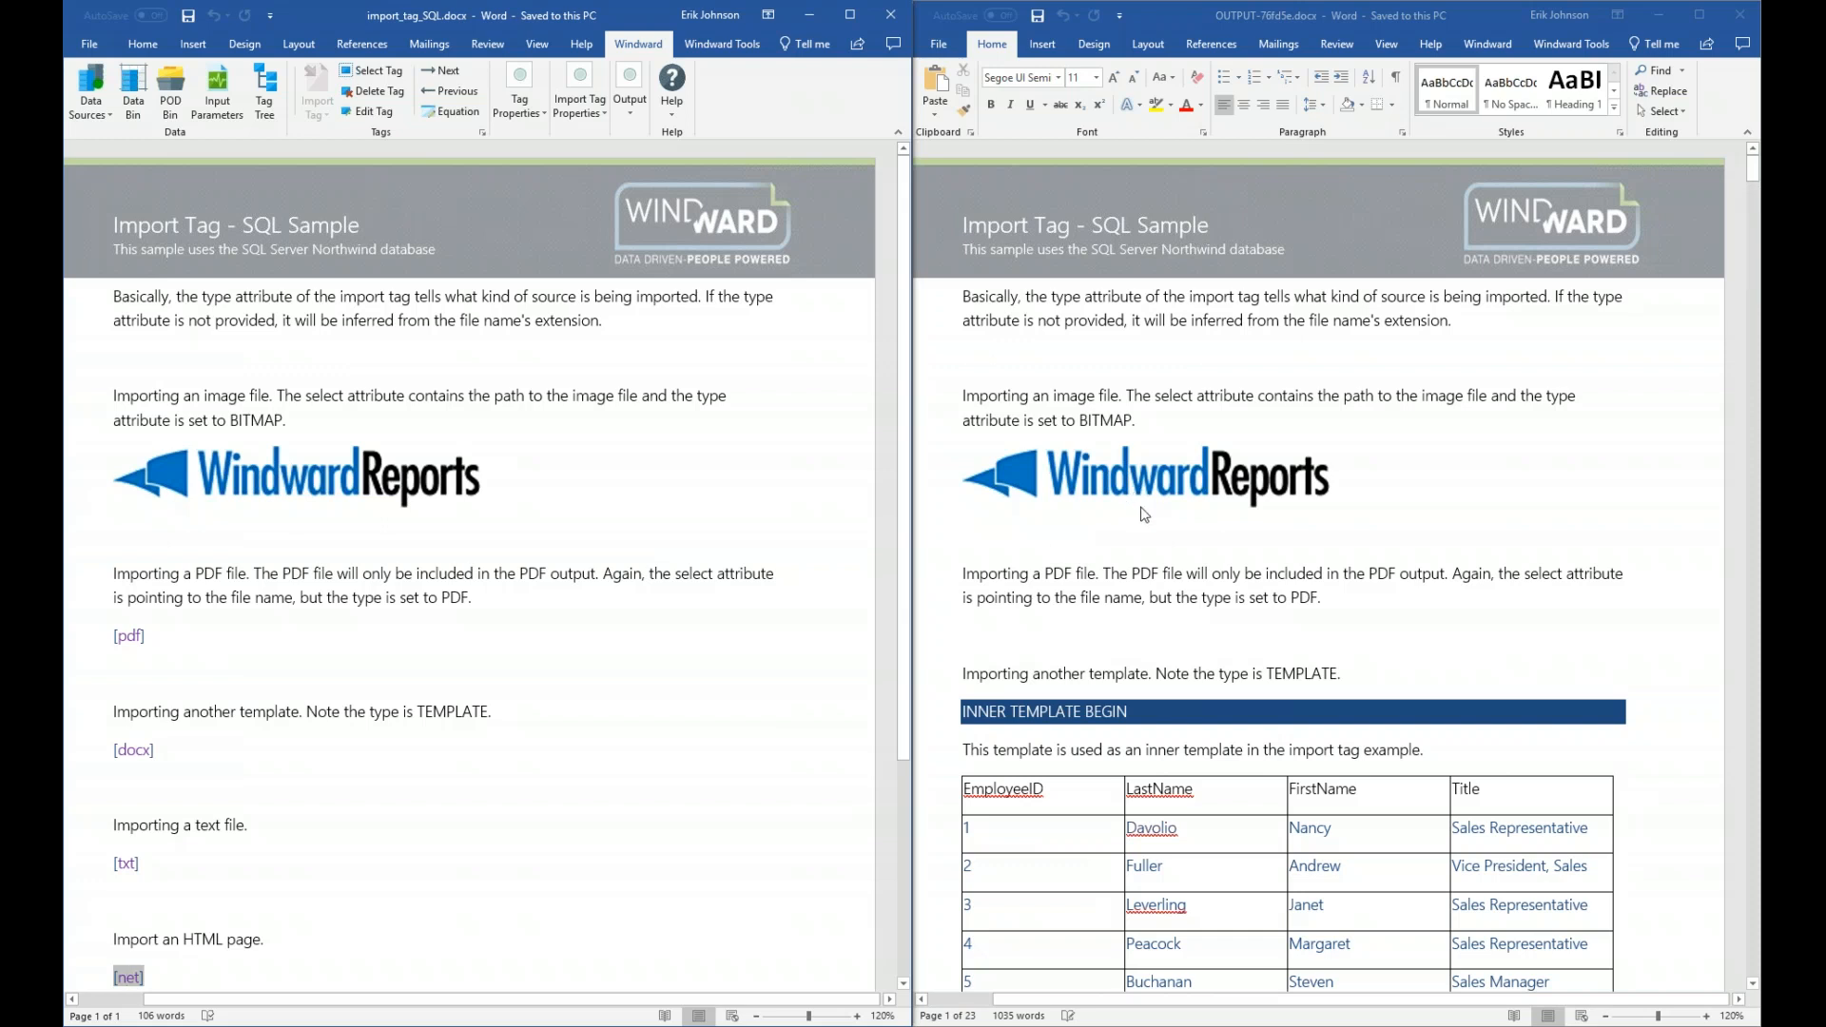
# - Inspect the select path of the WindwardReports logo's import tag in the tag editor, and close the editor
pyautogui.click(344, 480)
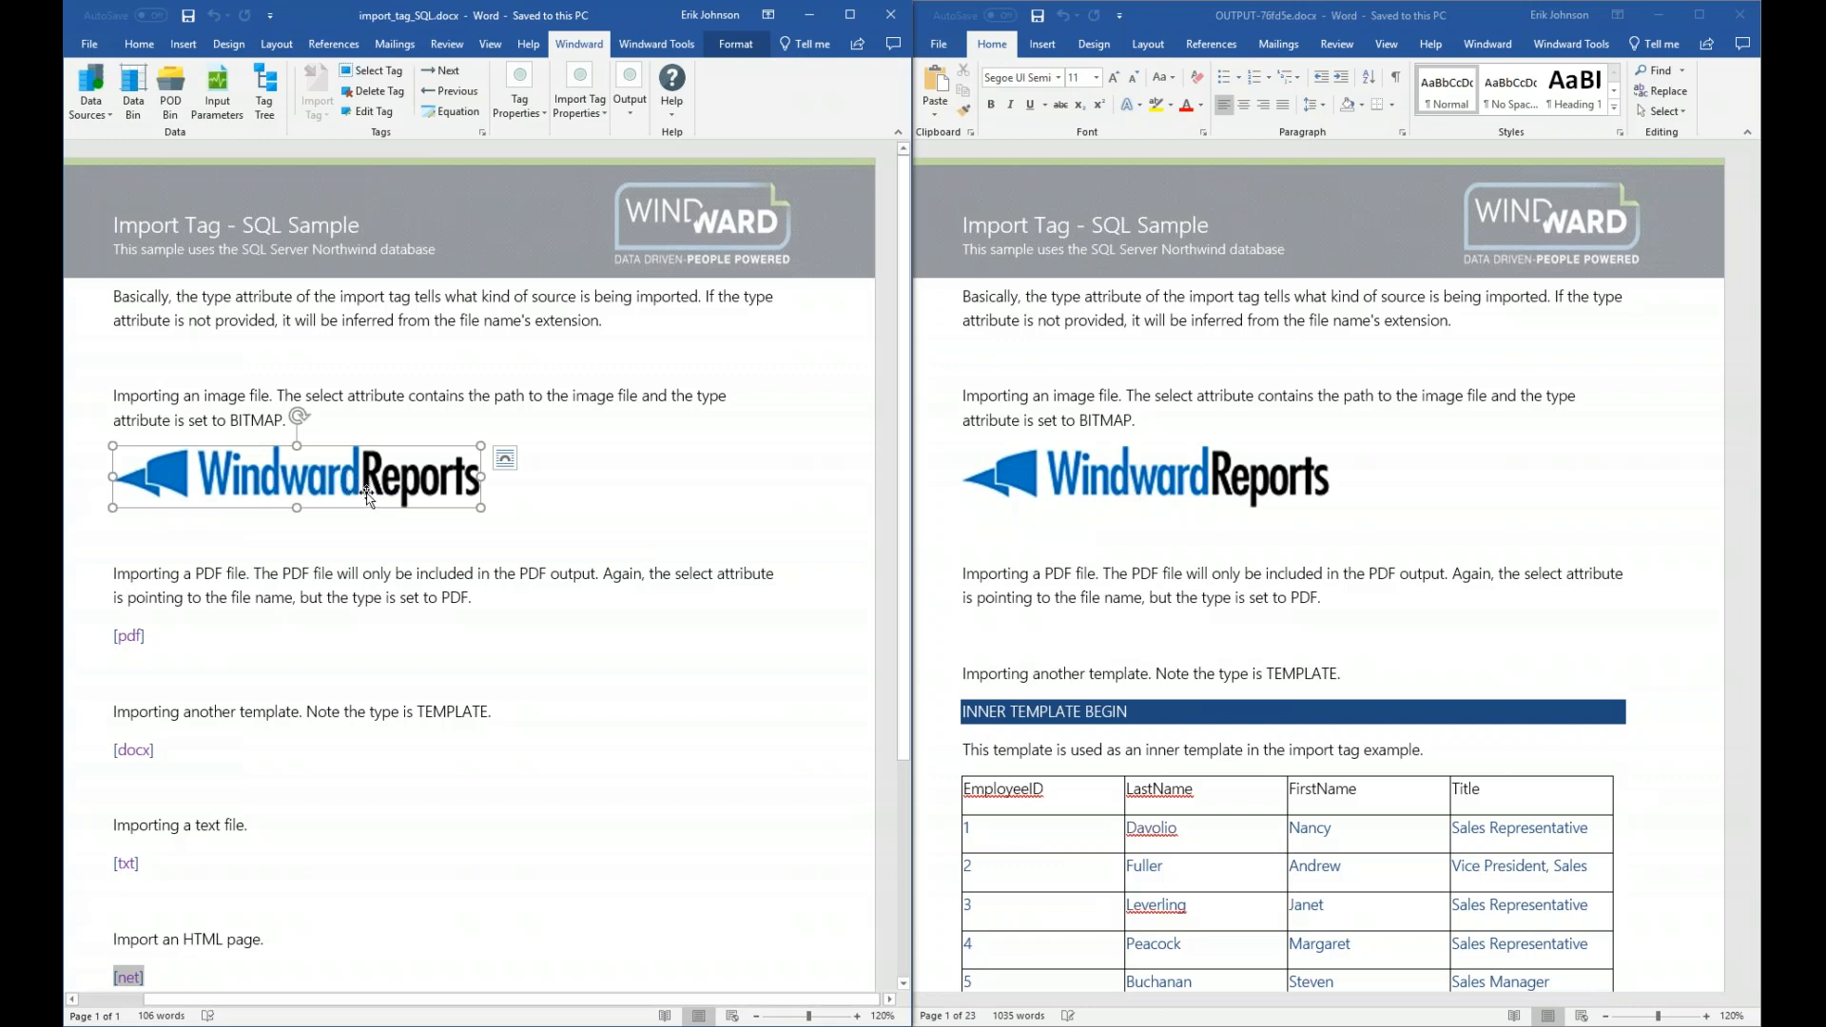
pyautogui.doubleClick(466, 484)
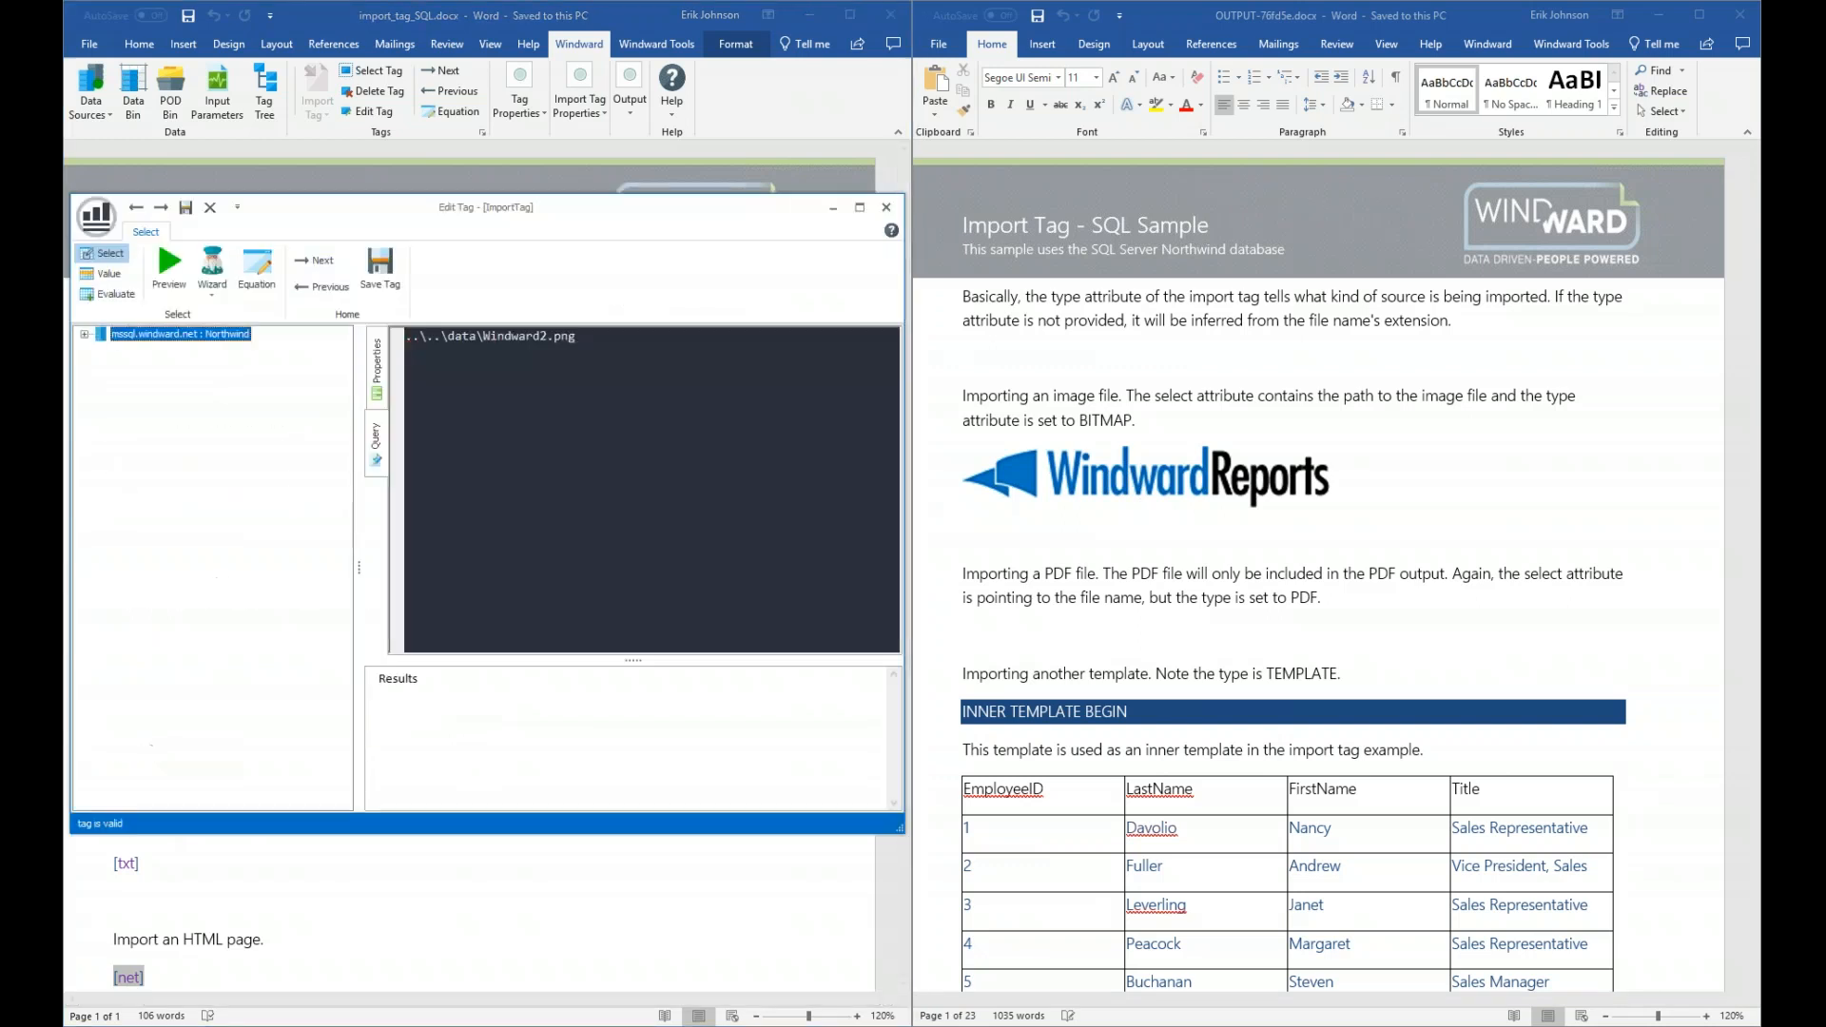
pyautogui.moveTo(607, 216); pyautogui.dragTo(635, 314)
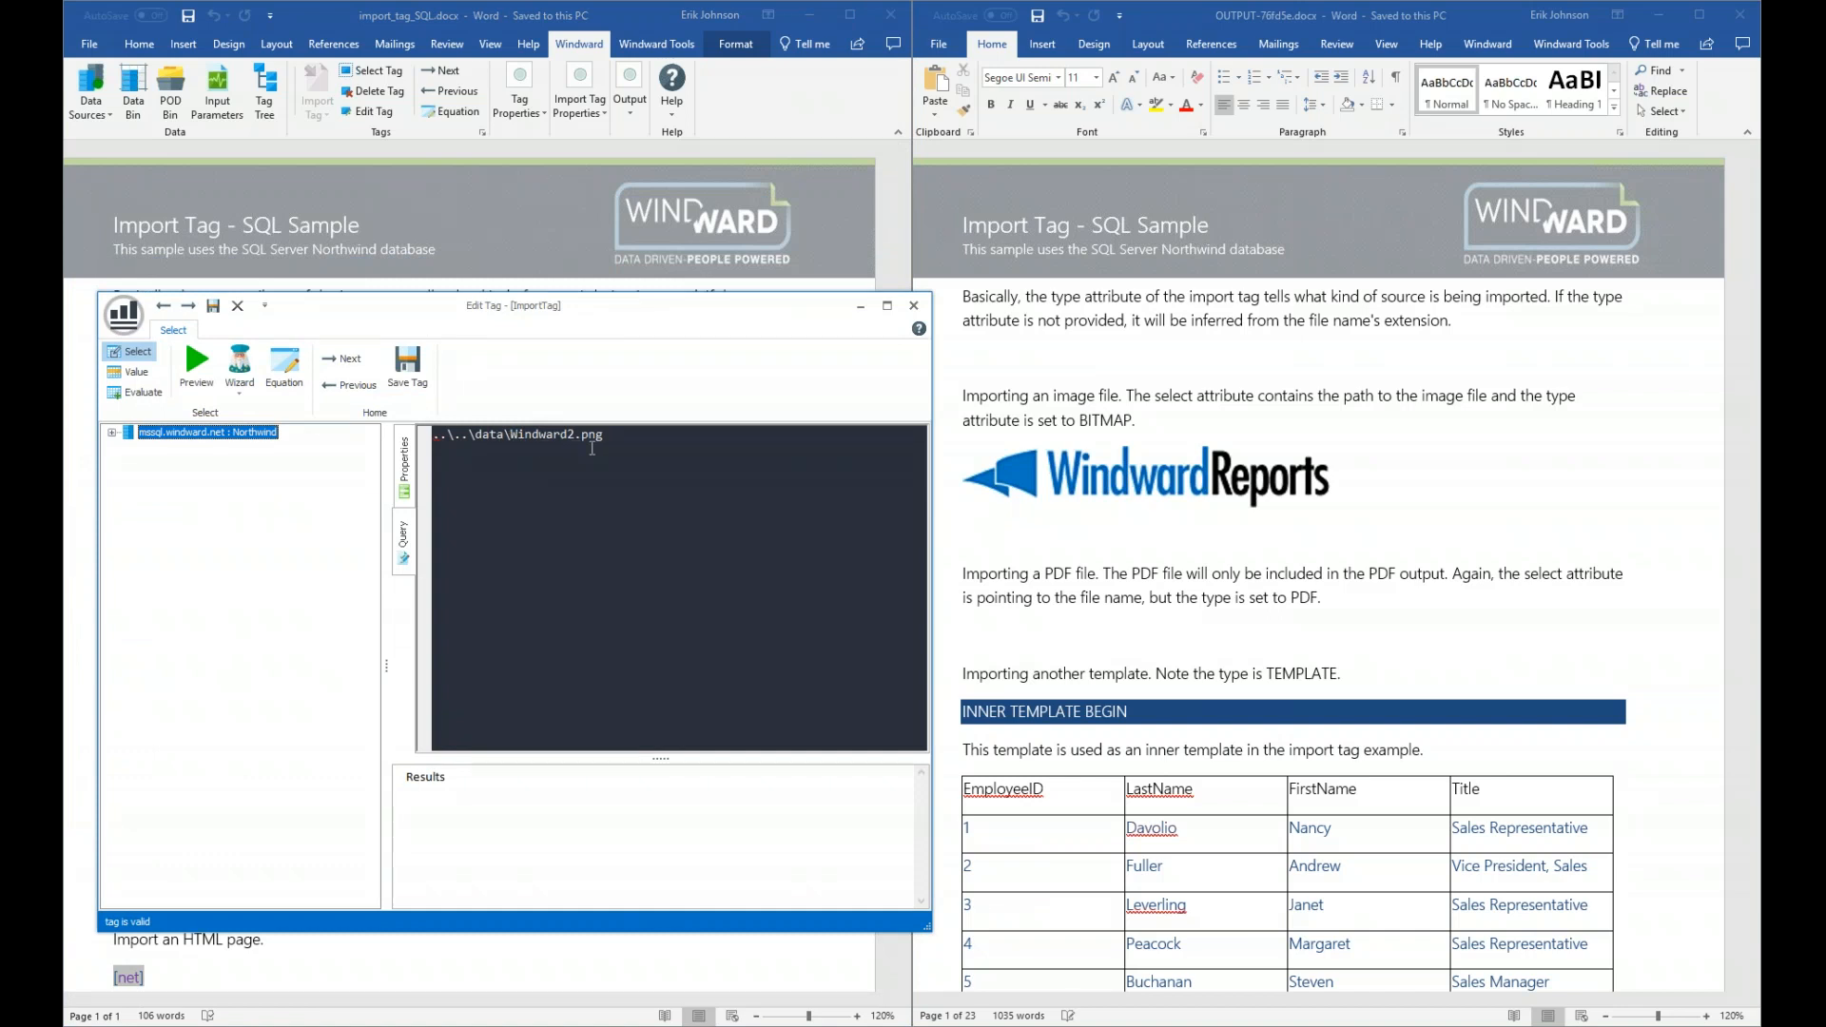
pyautogui.click(915, 308)
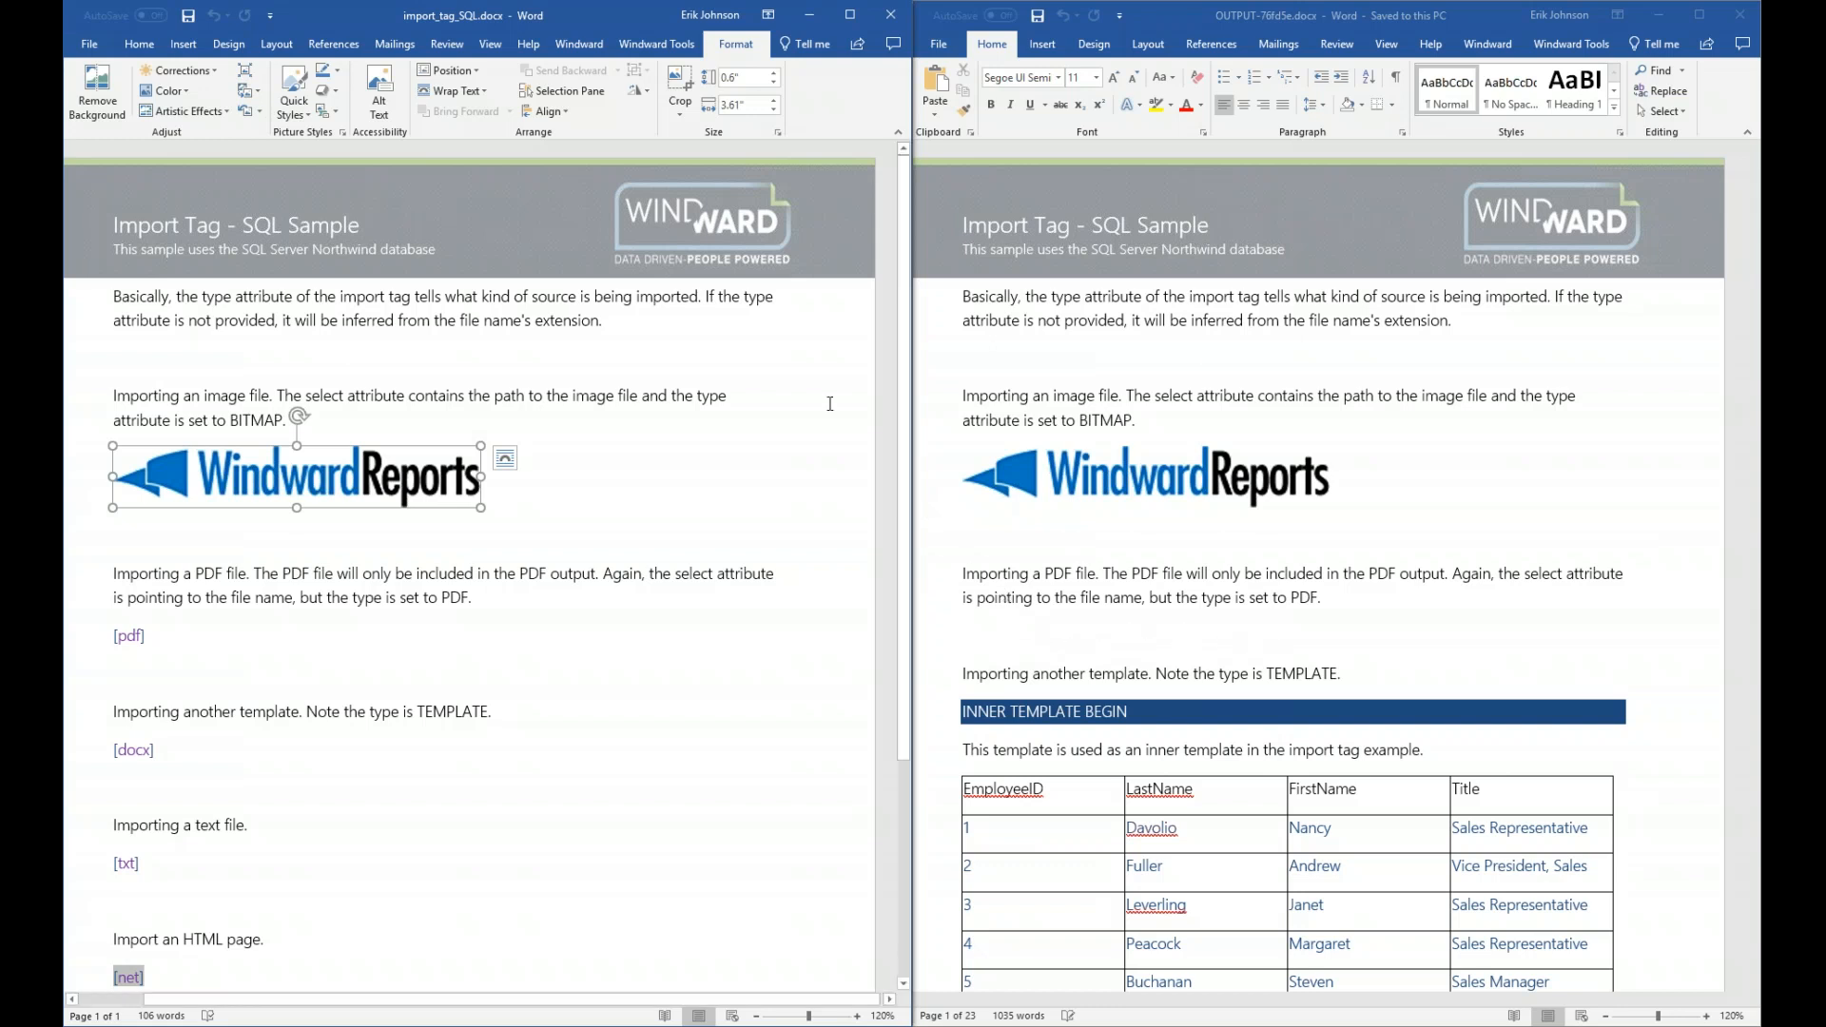
# - Generate the Import Tag sample's output as PDF, saving the template first, and maximize the PDF window
pyautogui.click(579, 43)
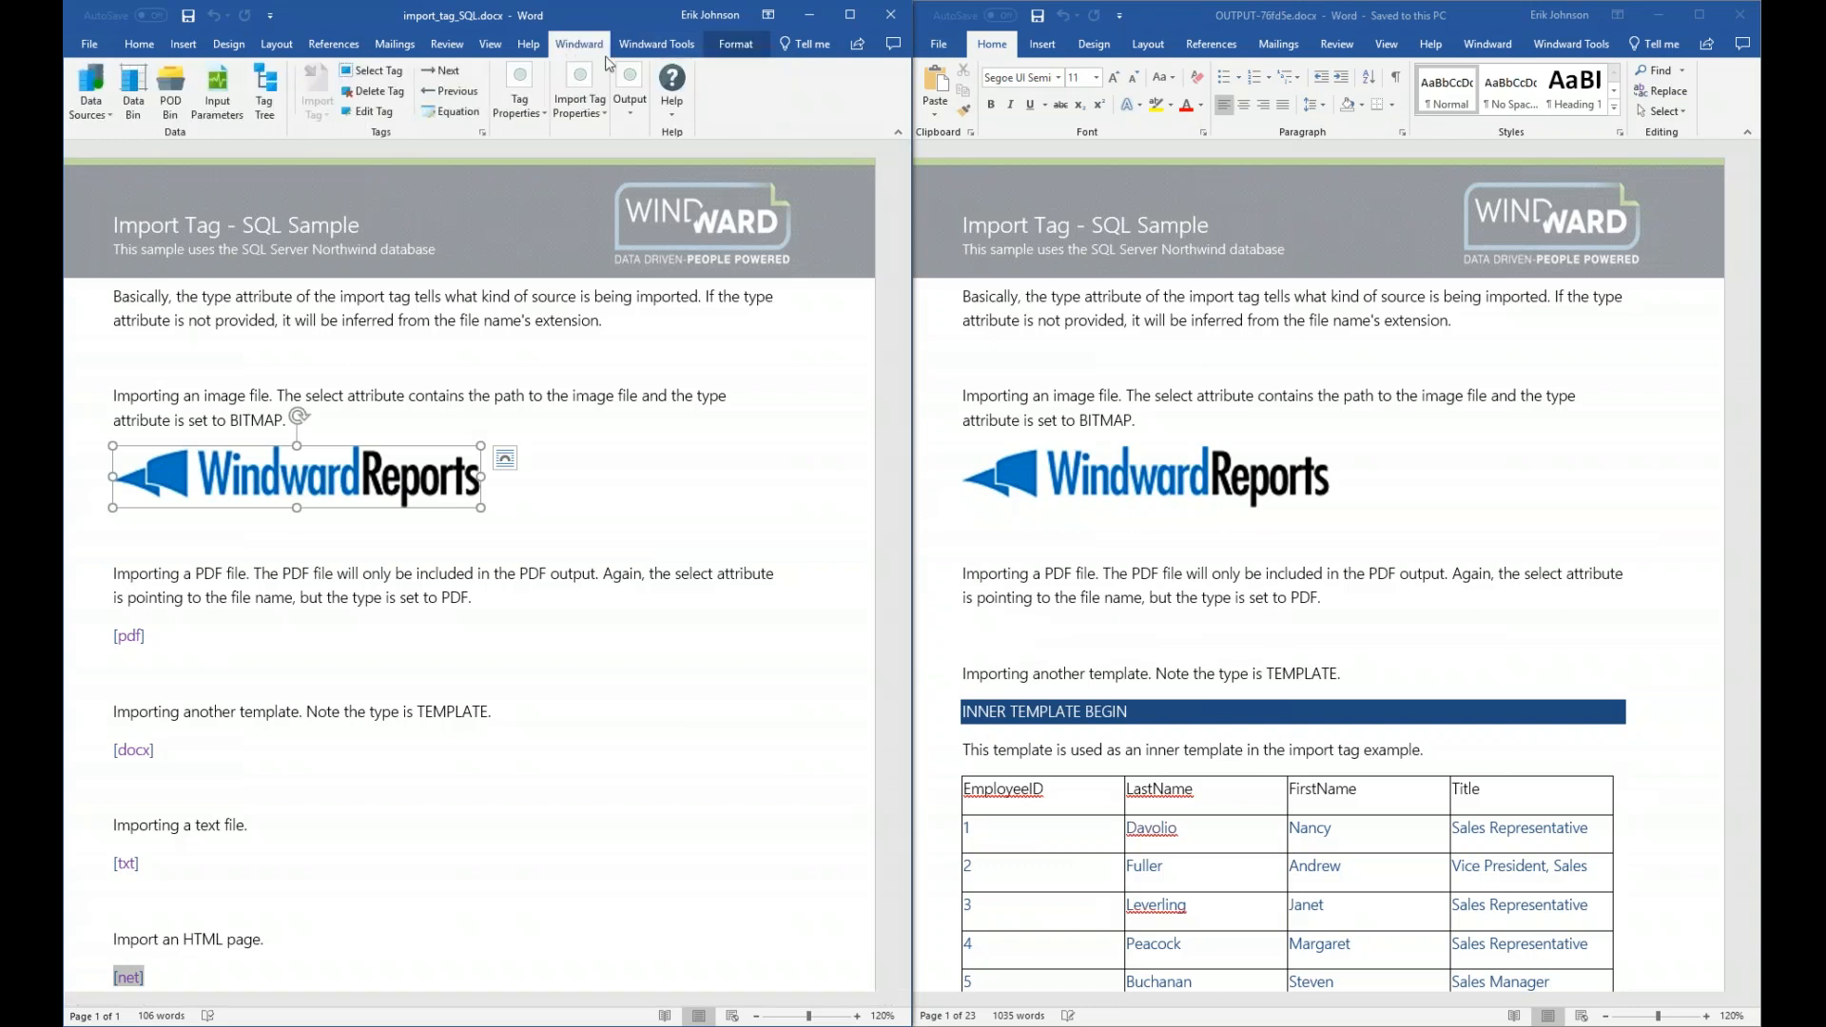
pyautogui.click(629, 93)
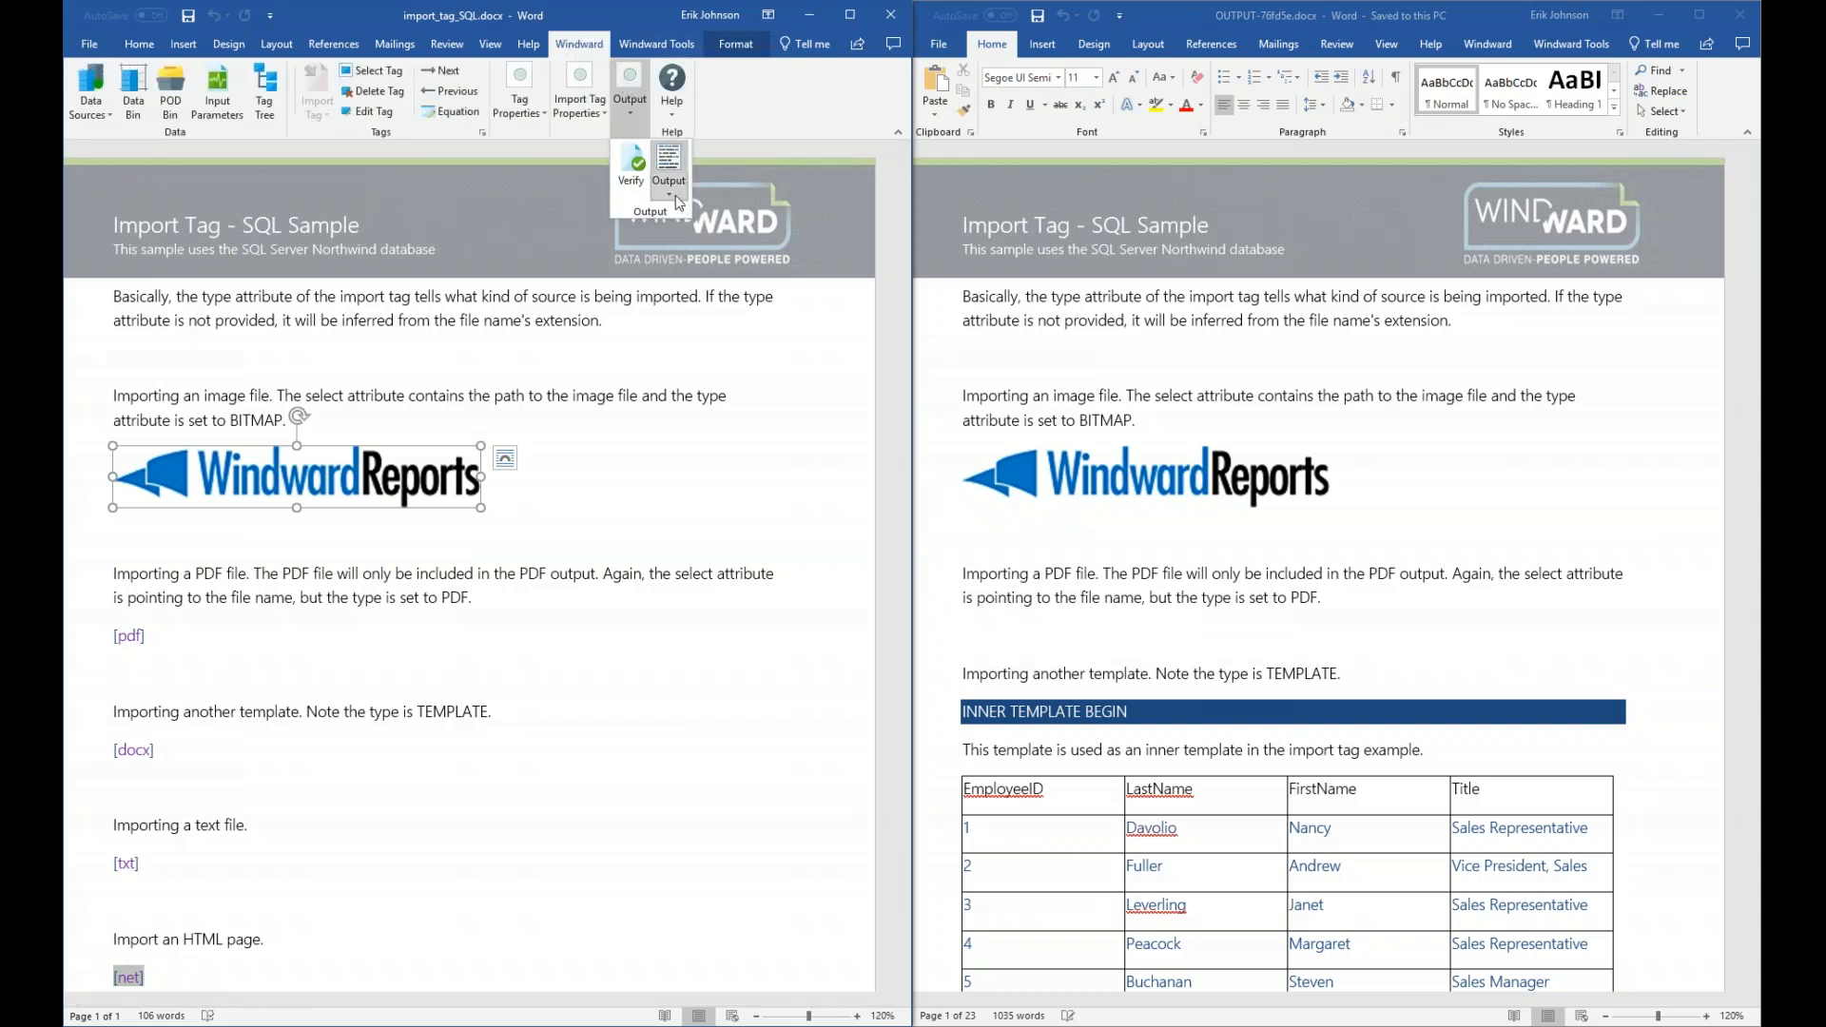
pyautogui.click(668, 164)
pyautogui.click(691, 257)
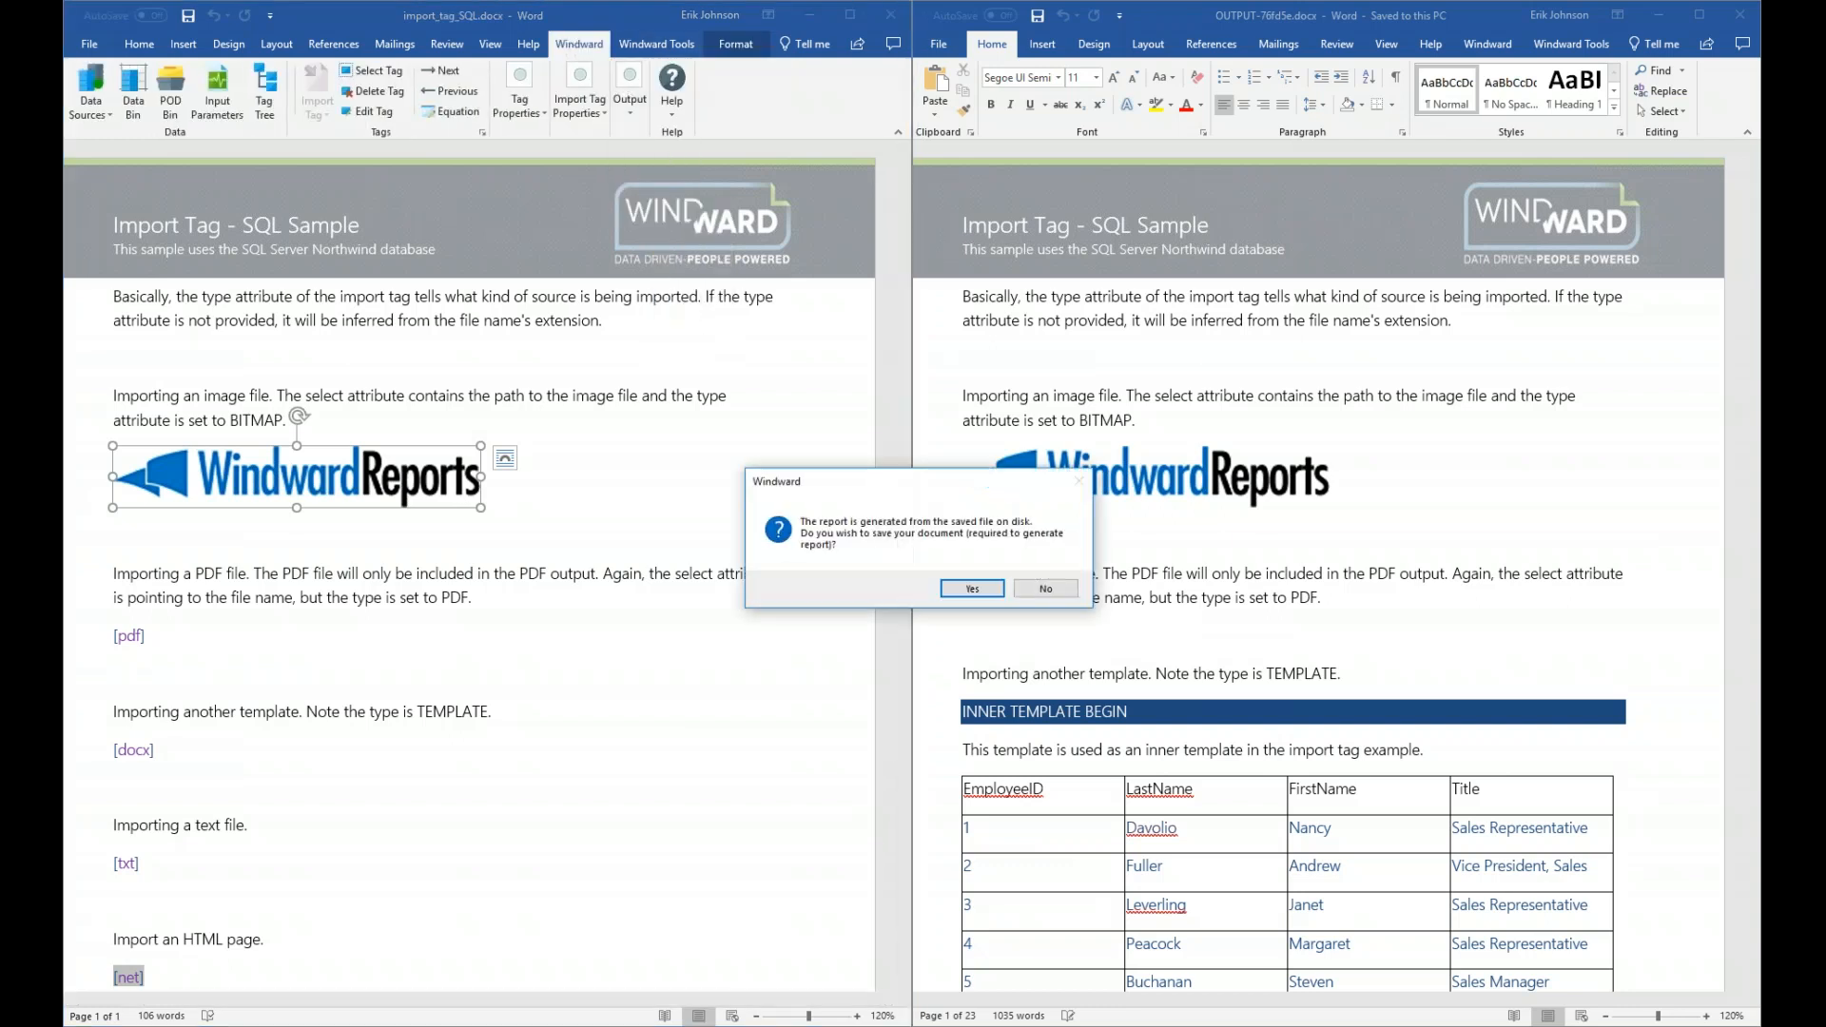
pyautogui.click(973, 594)
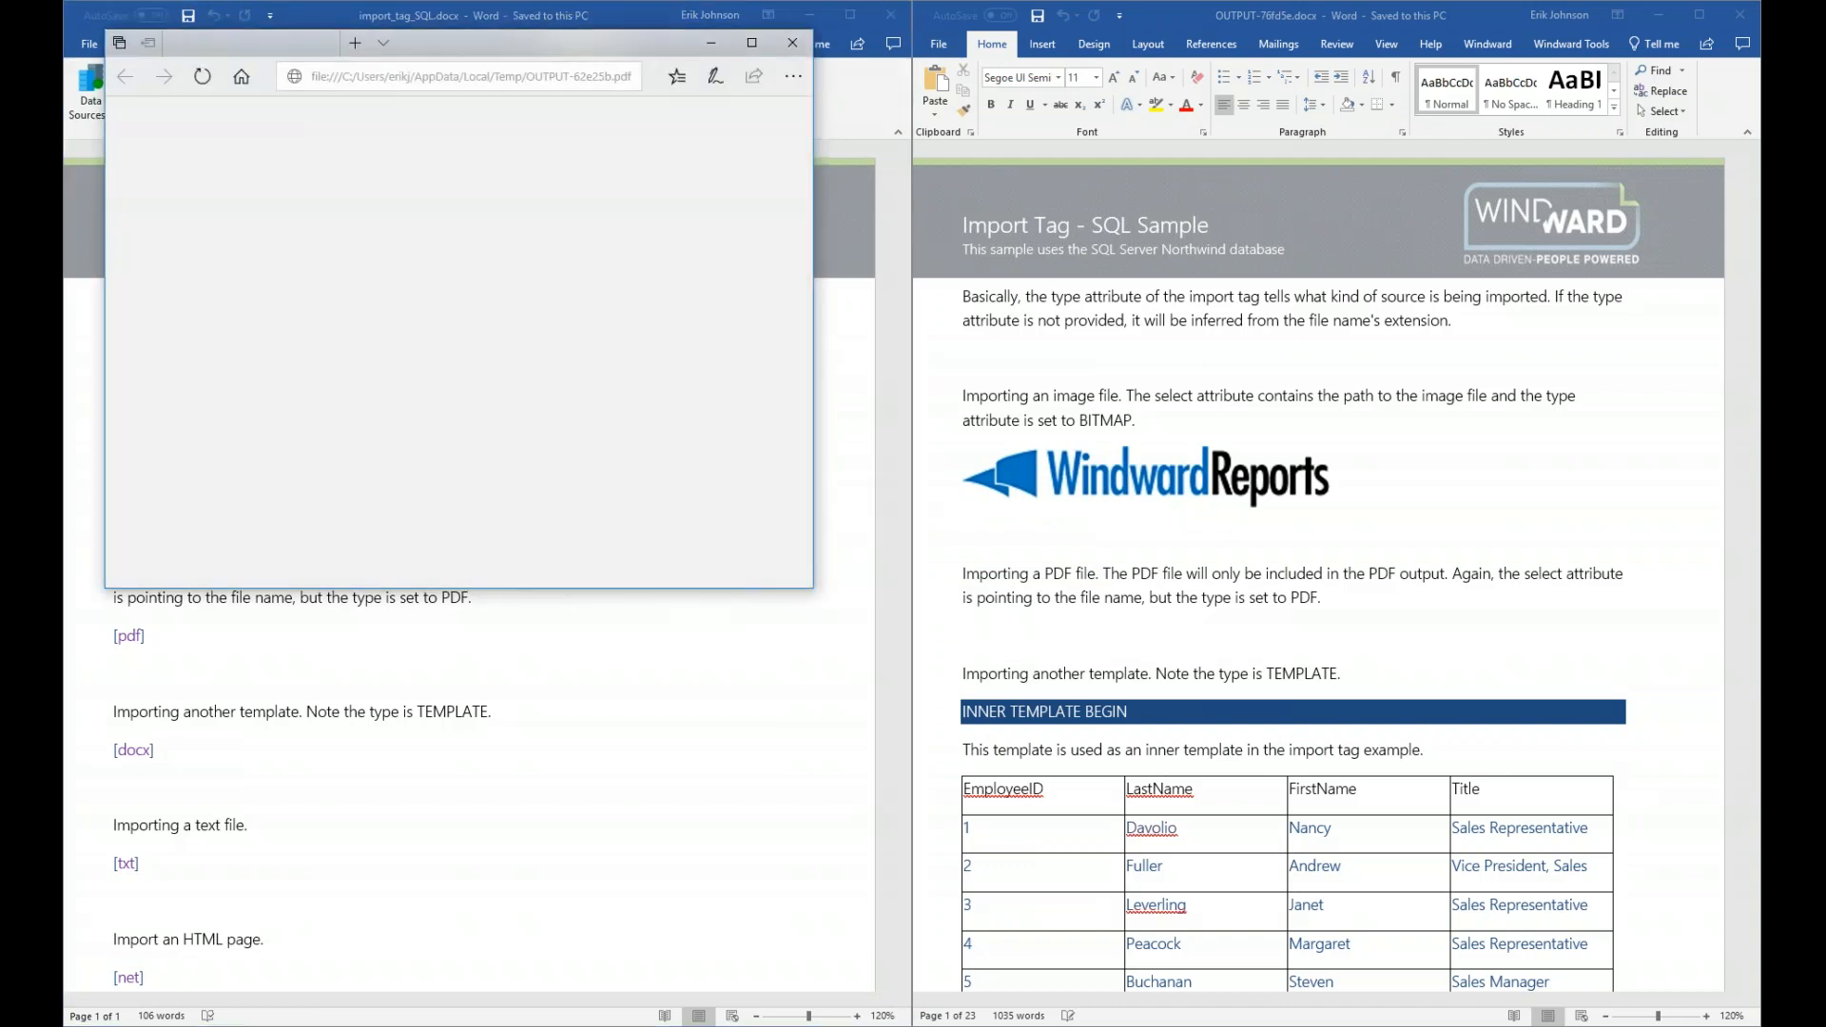
pyautogui.click(749, 44)
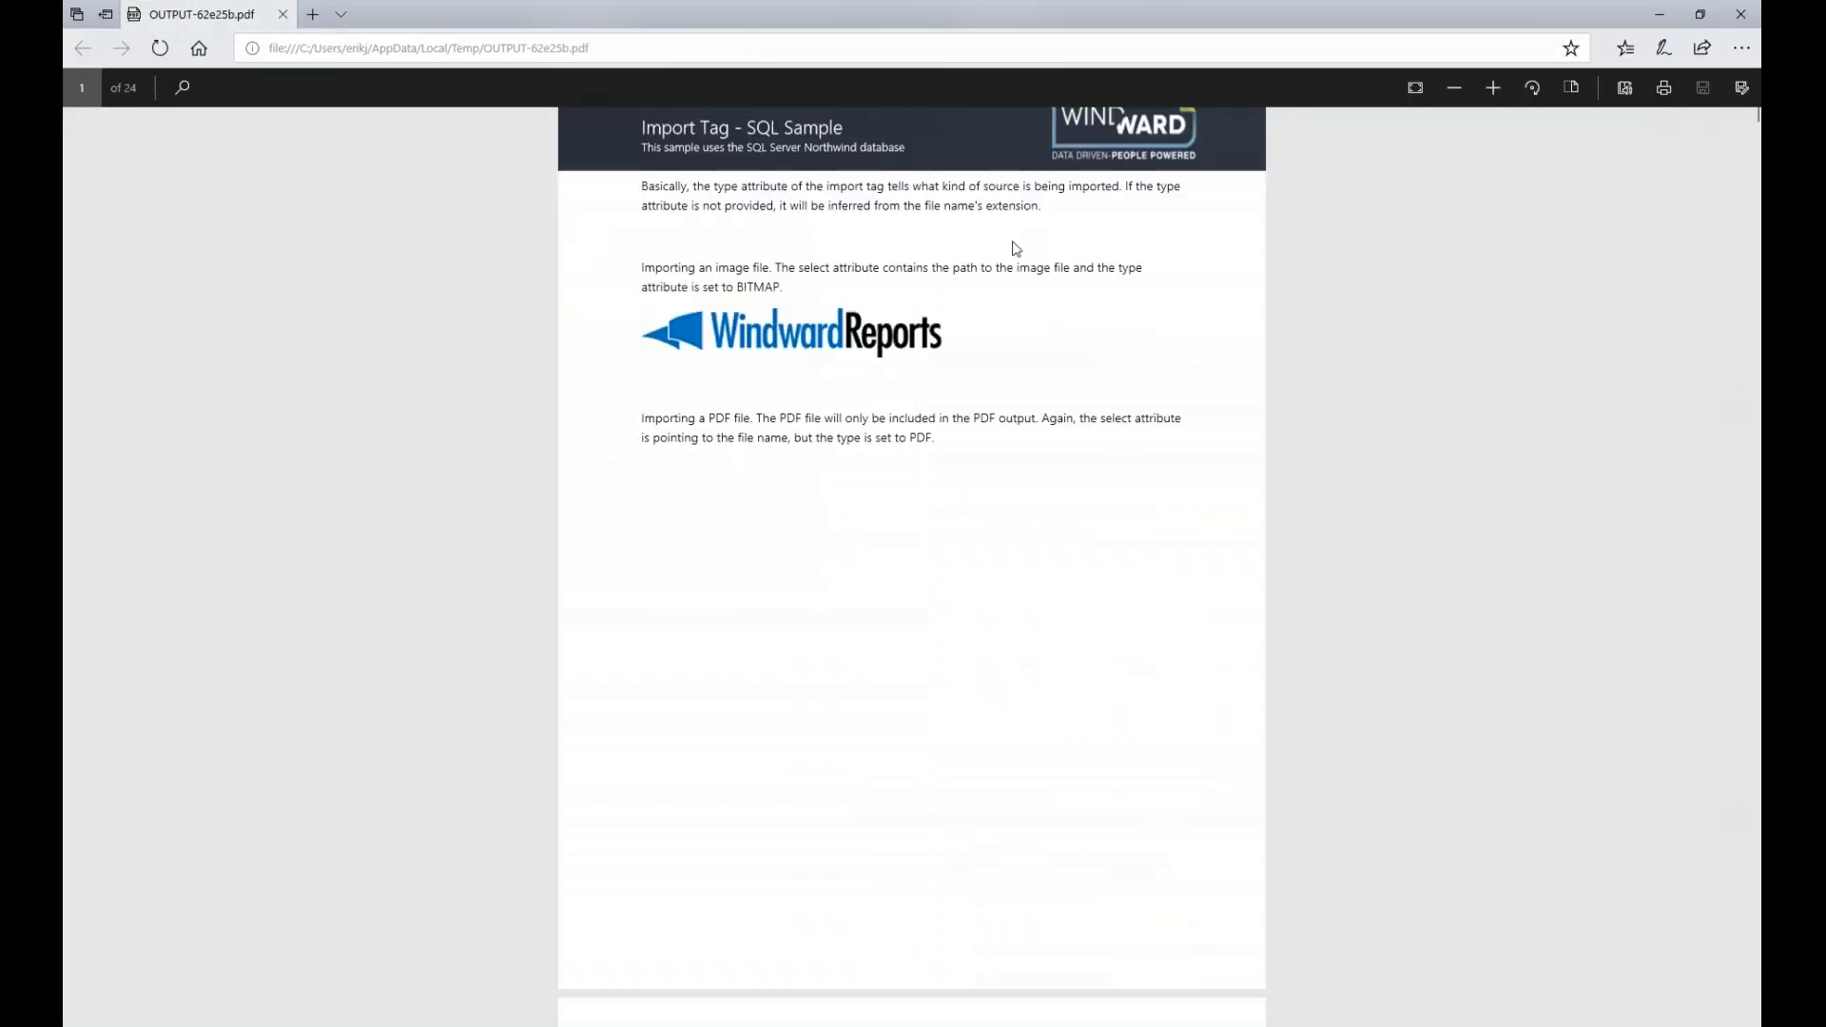
# - Examine the PDF output's imported image, imported PDF pages and inner template table, declining the browser's favorites import offer
pyautogui.scroll(-5, 1015, 255)
pyautogui.scroll(5, 1015, 257)
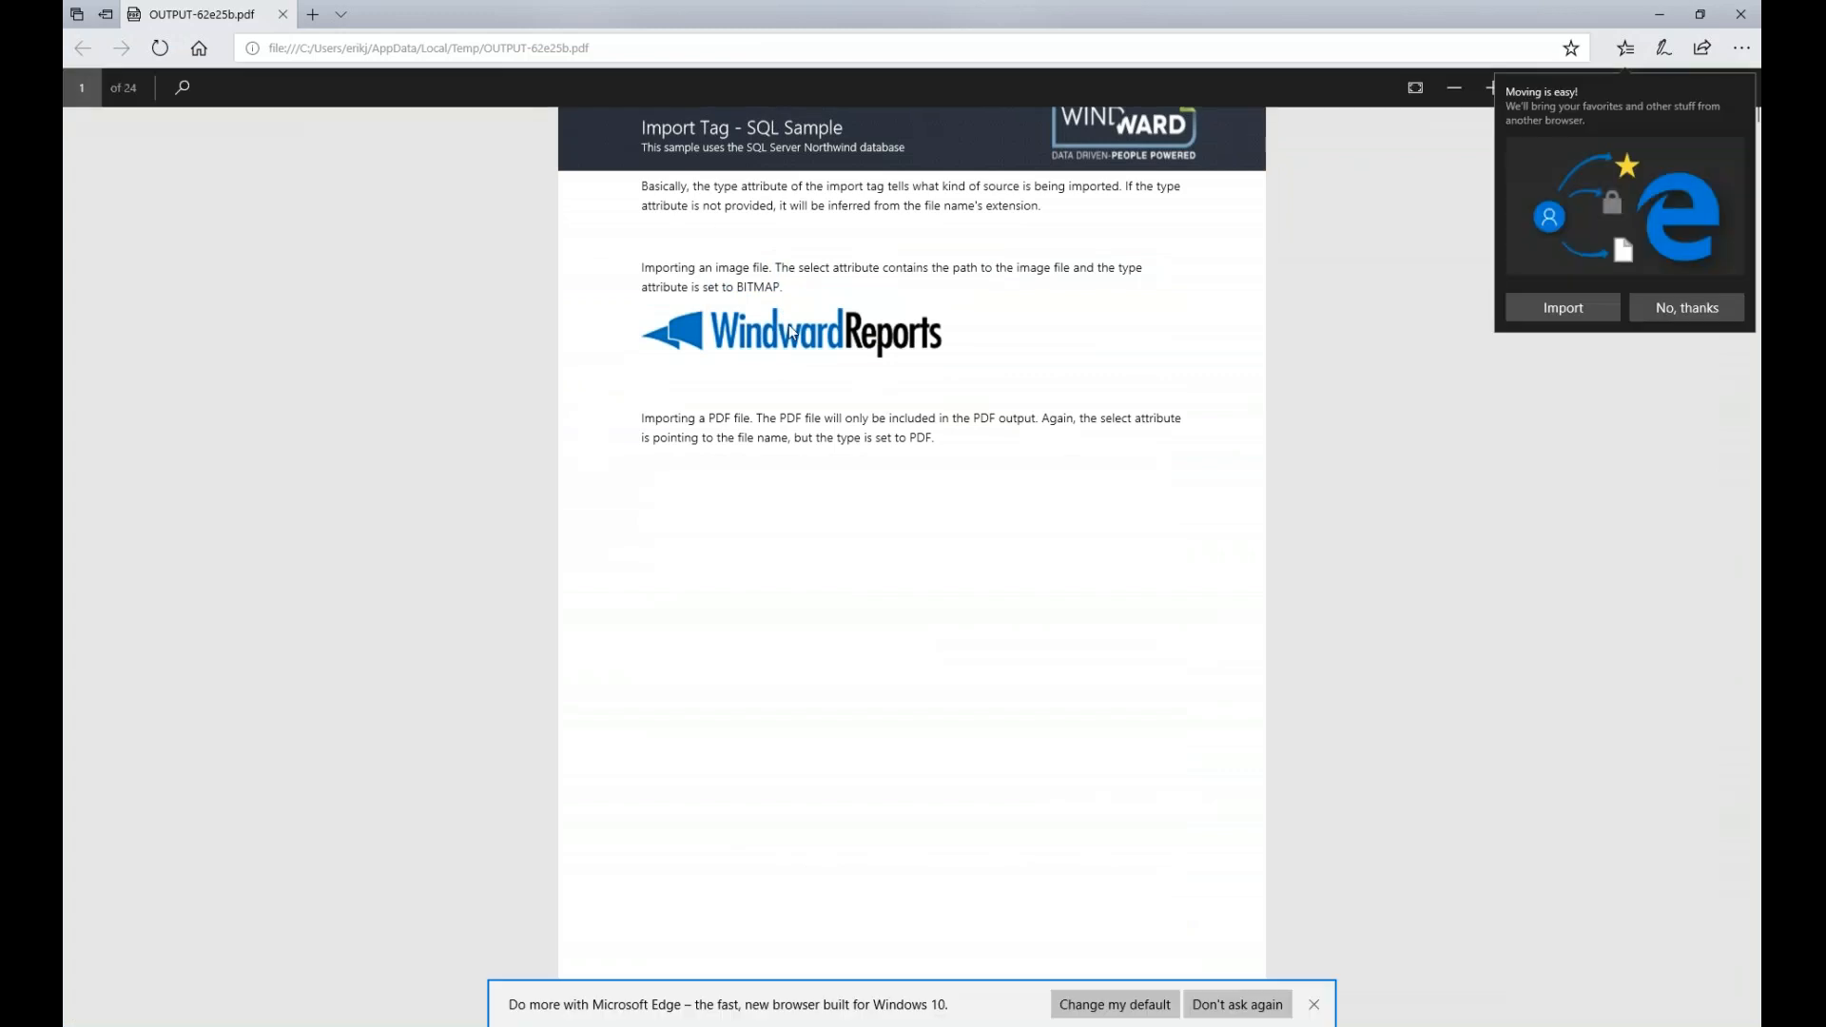
pyautogui.scroll(-10, 792, 331)
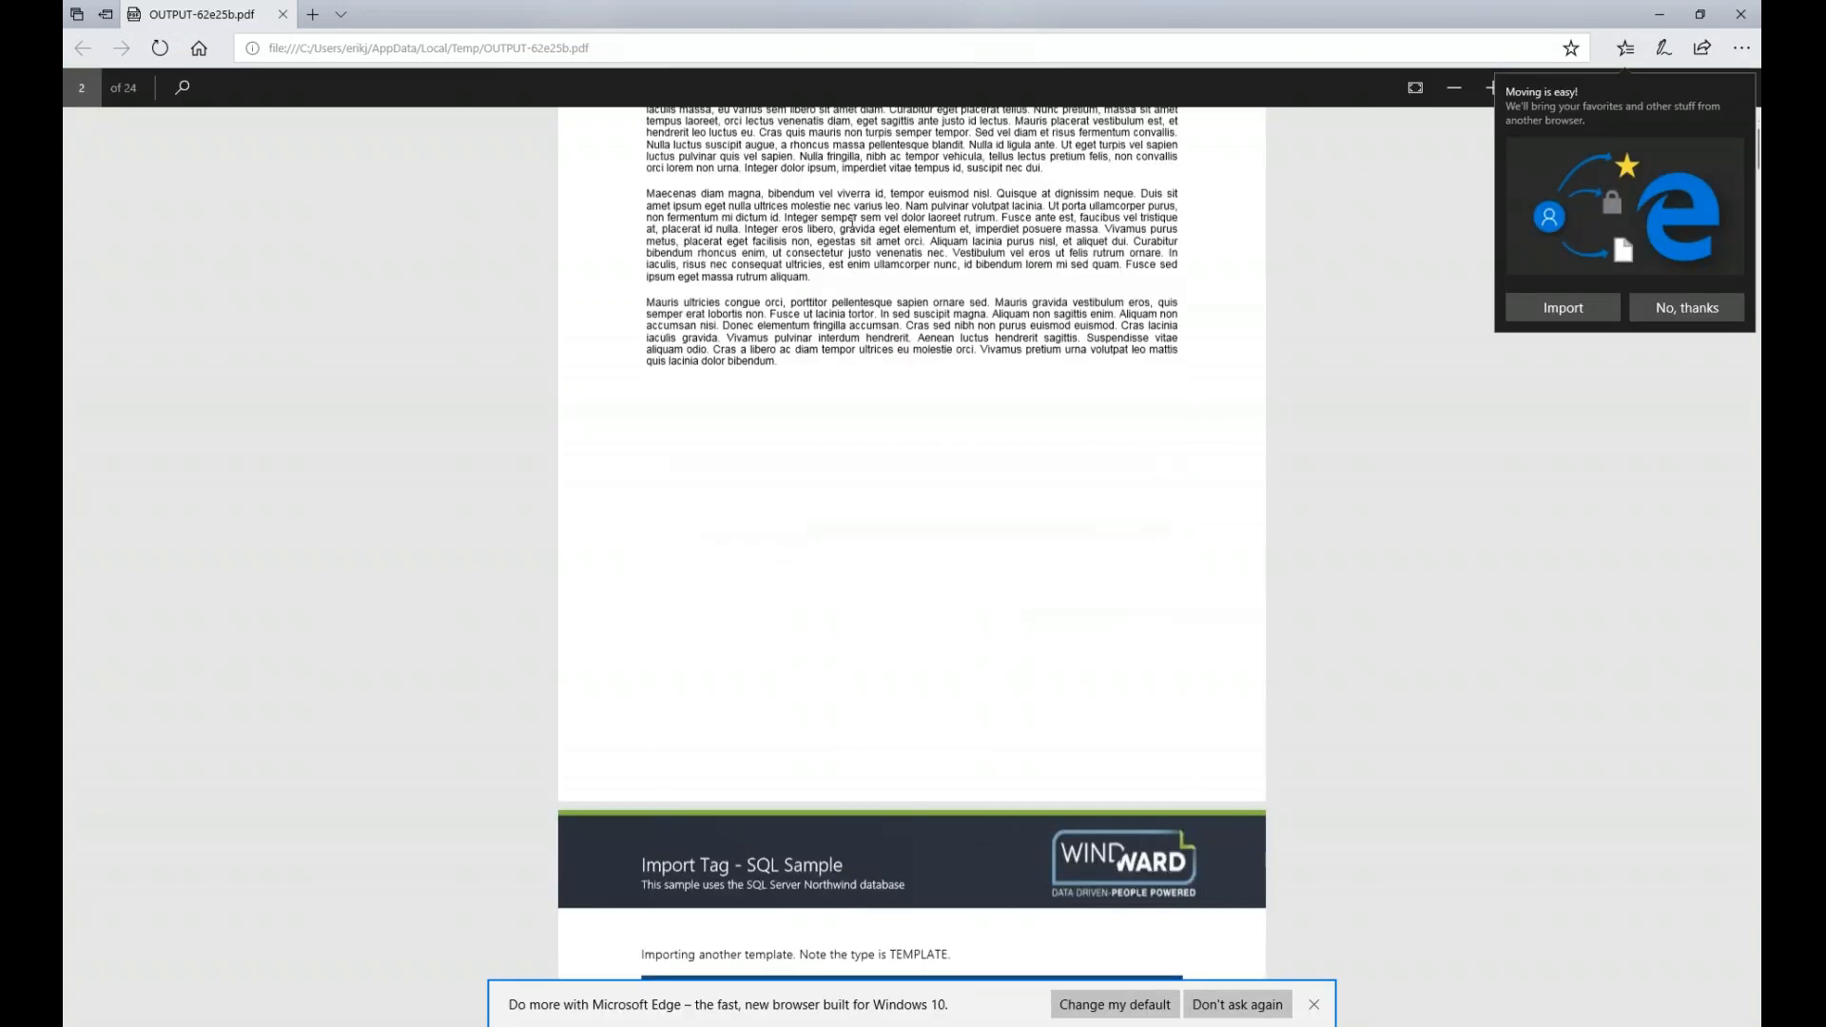
pyautogui.scroll(-3, 852, 219)
pyautogui.click(1663, 304)
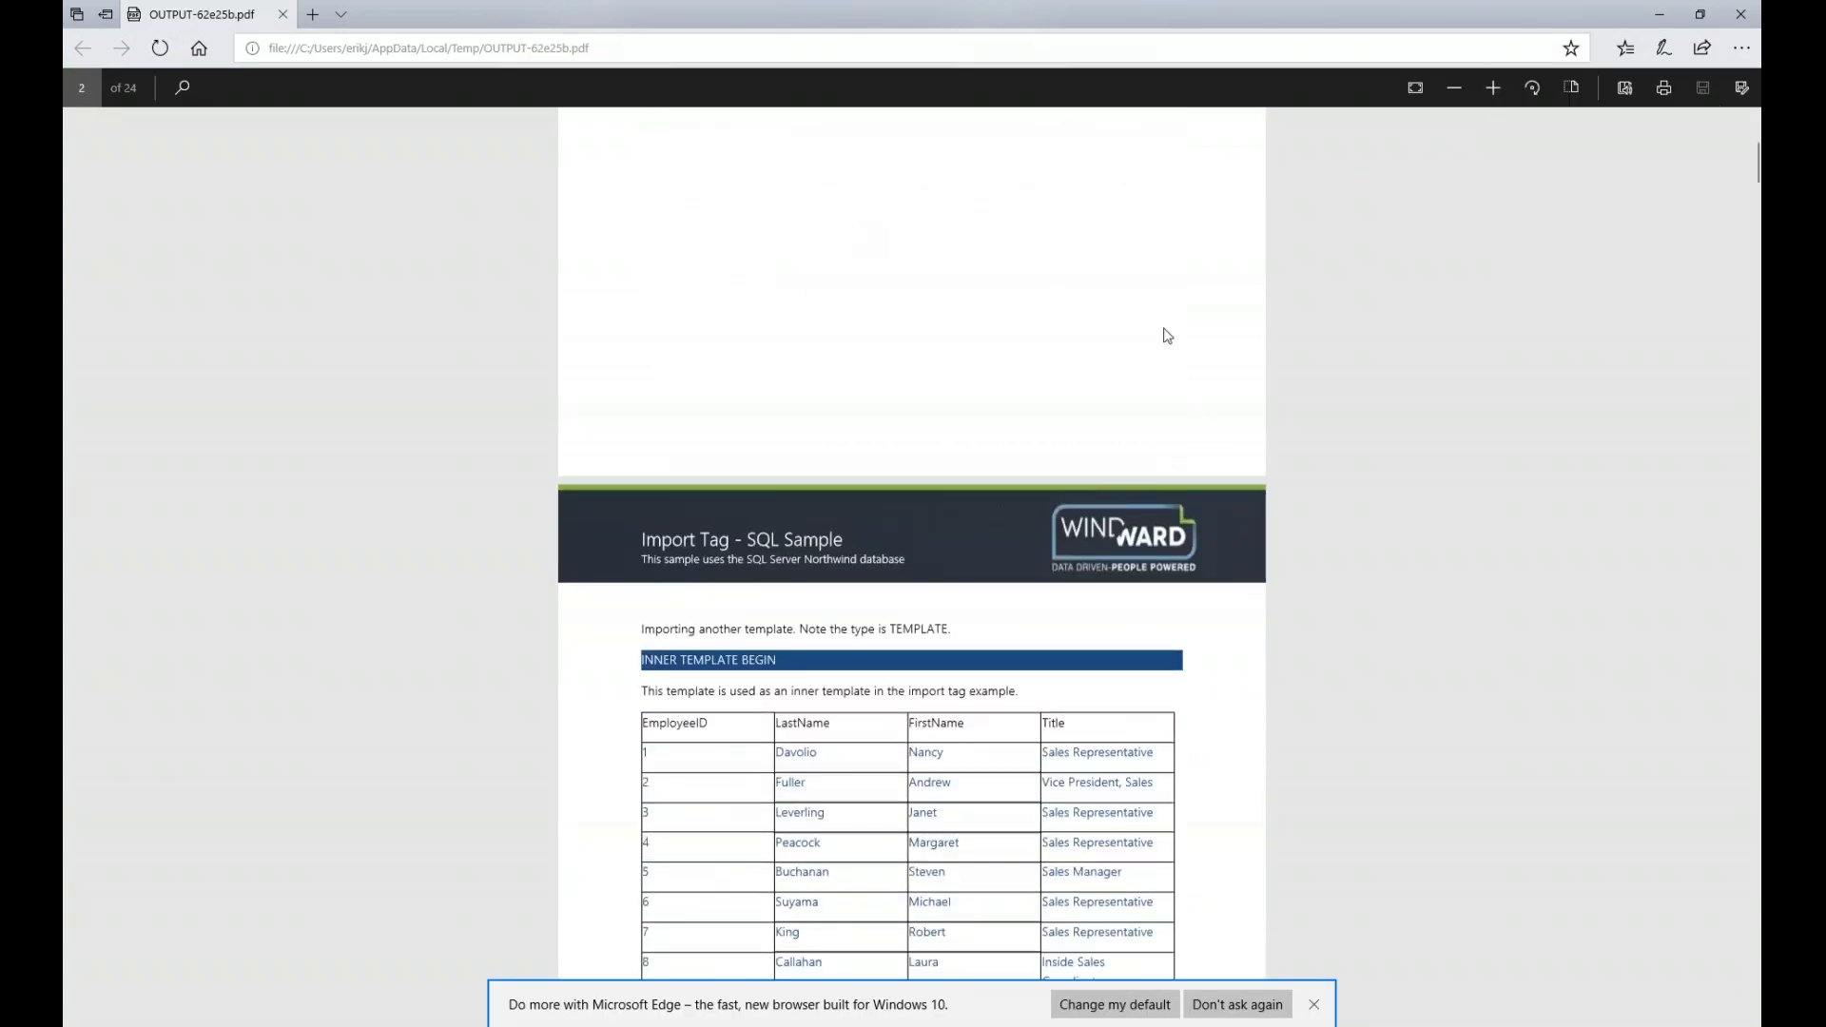
pyautogui.scroll(7, 949, 301)
pyautogui.scroll(-7, 919, 437)
pyautogui.scroll(4, 929, 437)
pyautogui.scroll(-4, 1370, 456)
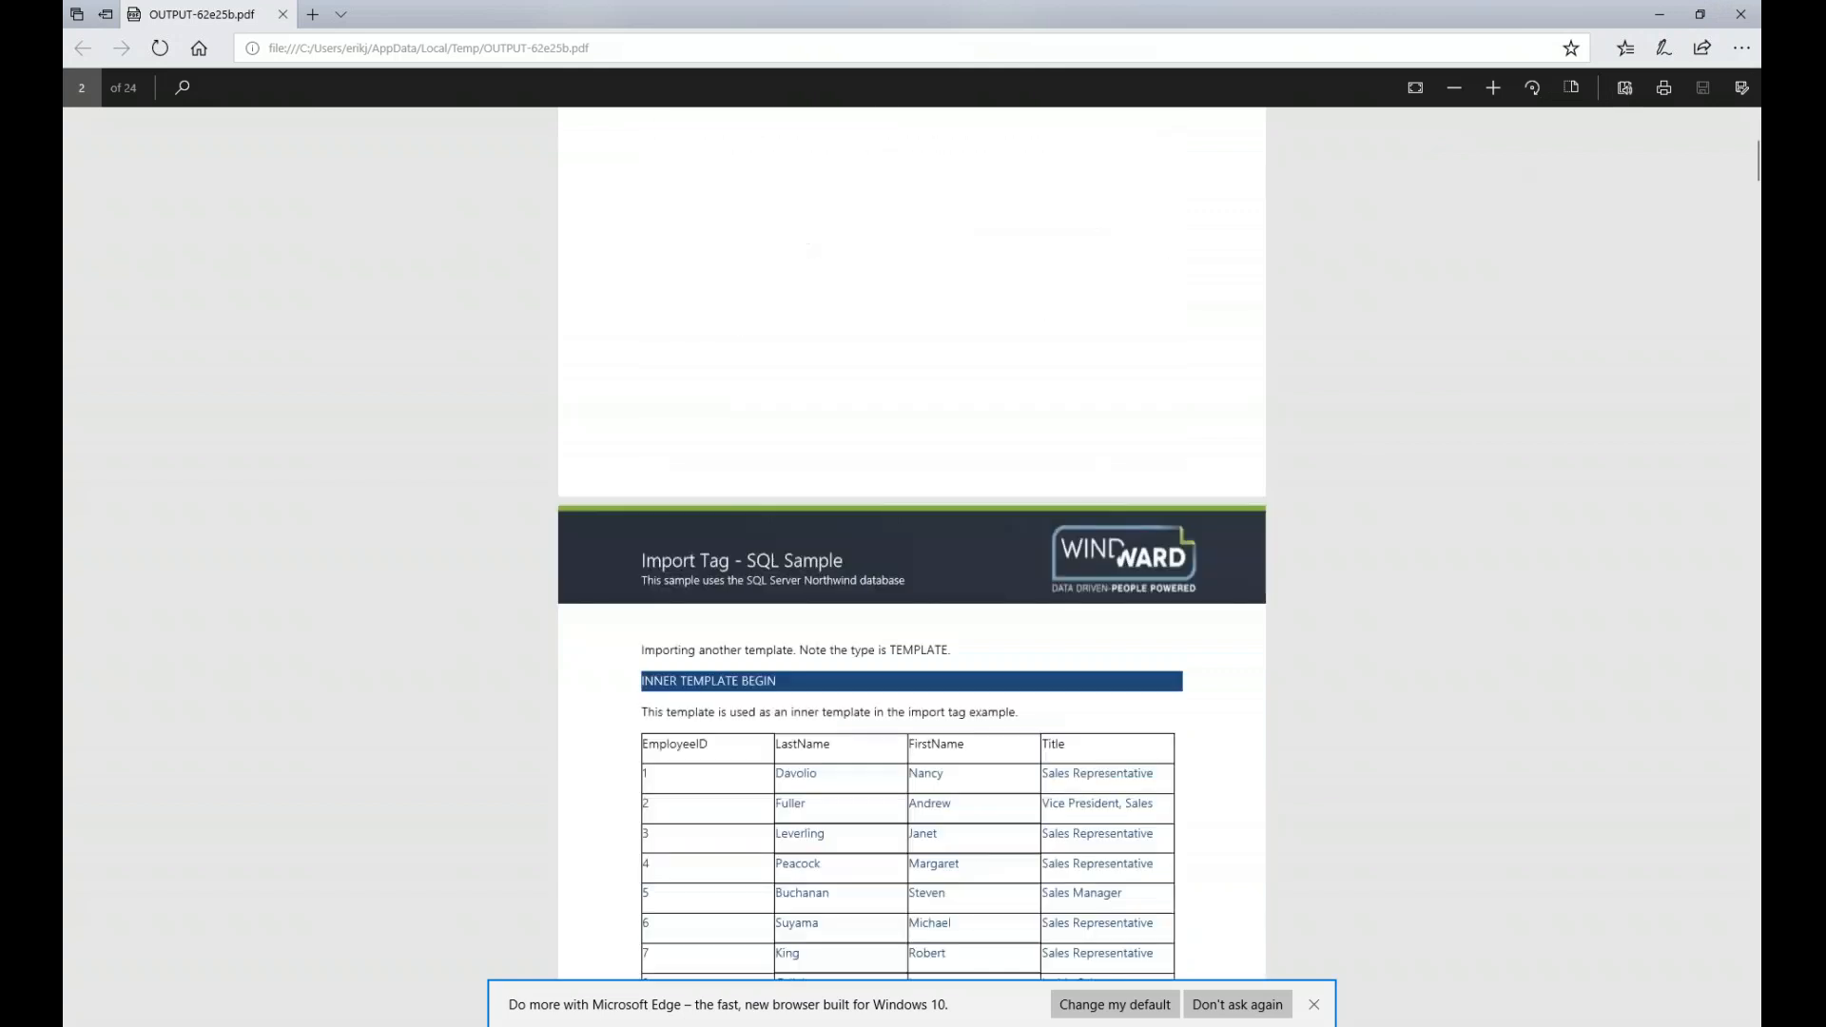
# - Minimize the PDF output and bring the generated Word output to the front beside the template
pyautogui.click(1660, 13)
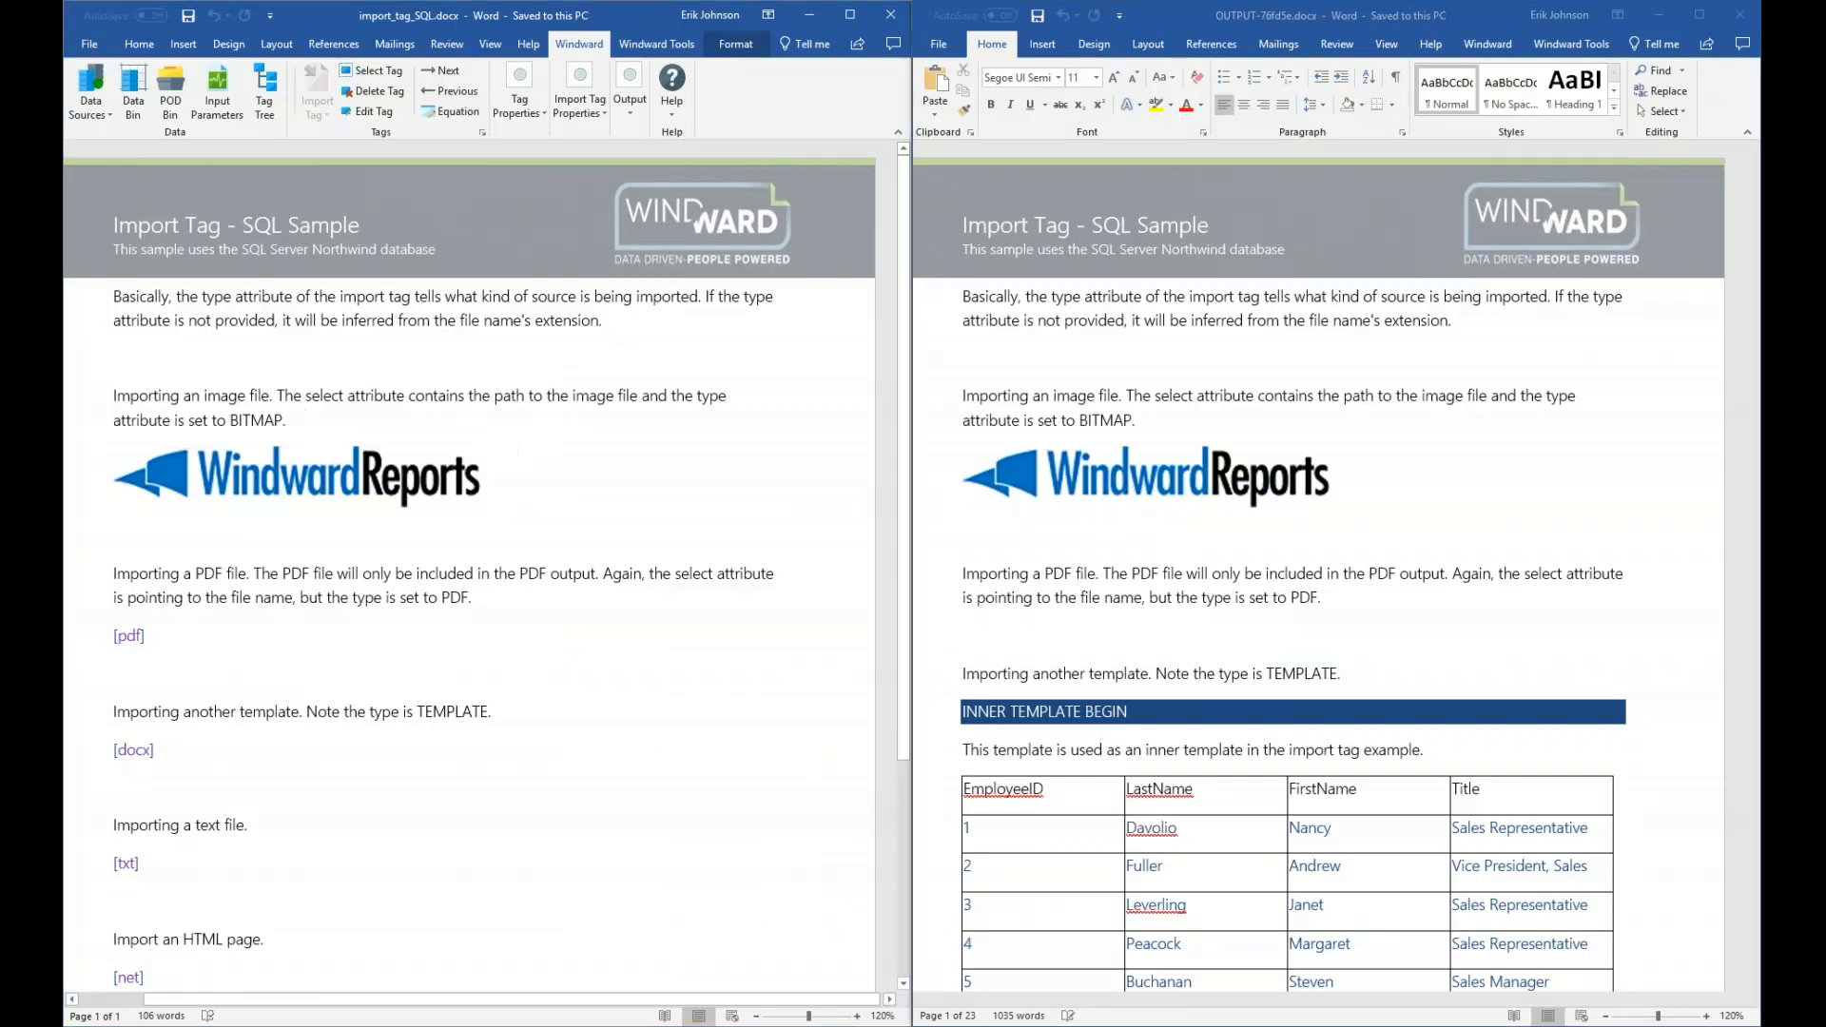
pyautogui.click(947, 1016)
pyautogui.click(1128, 164)
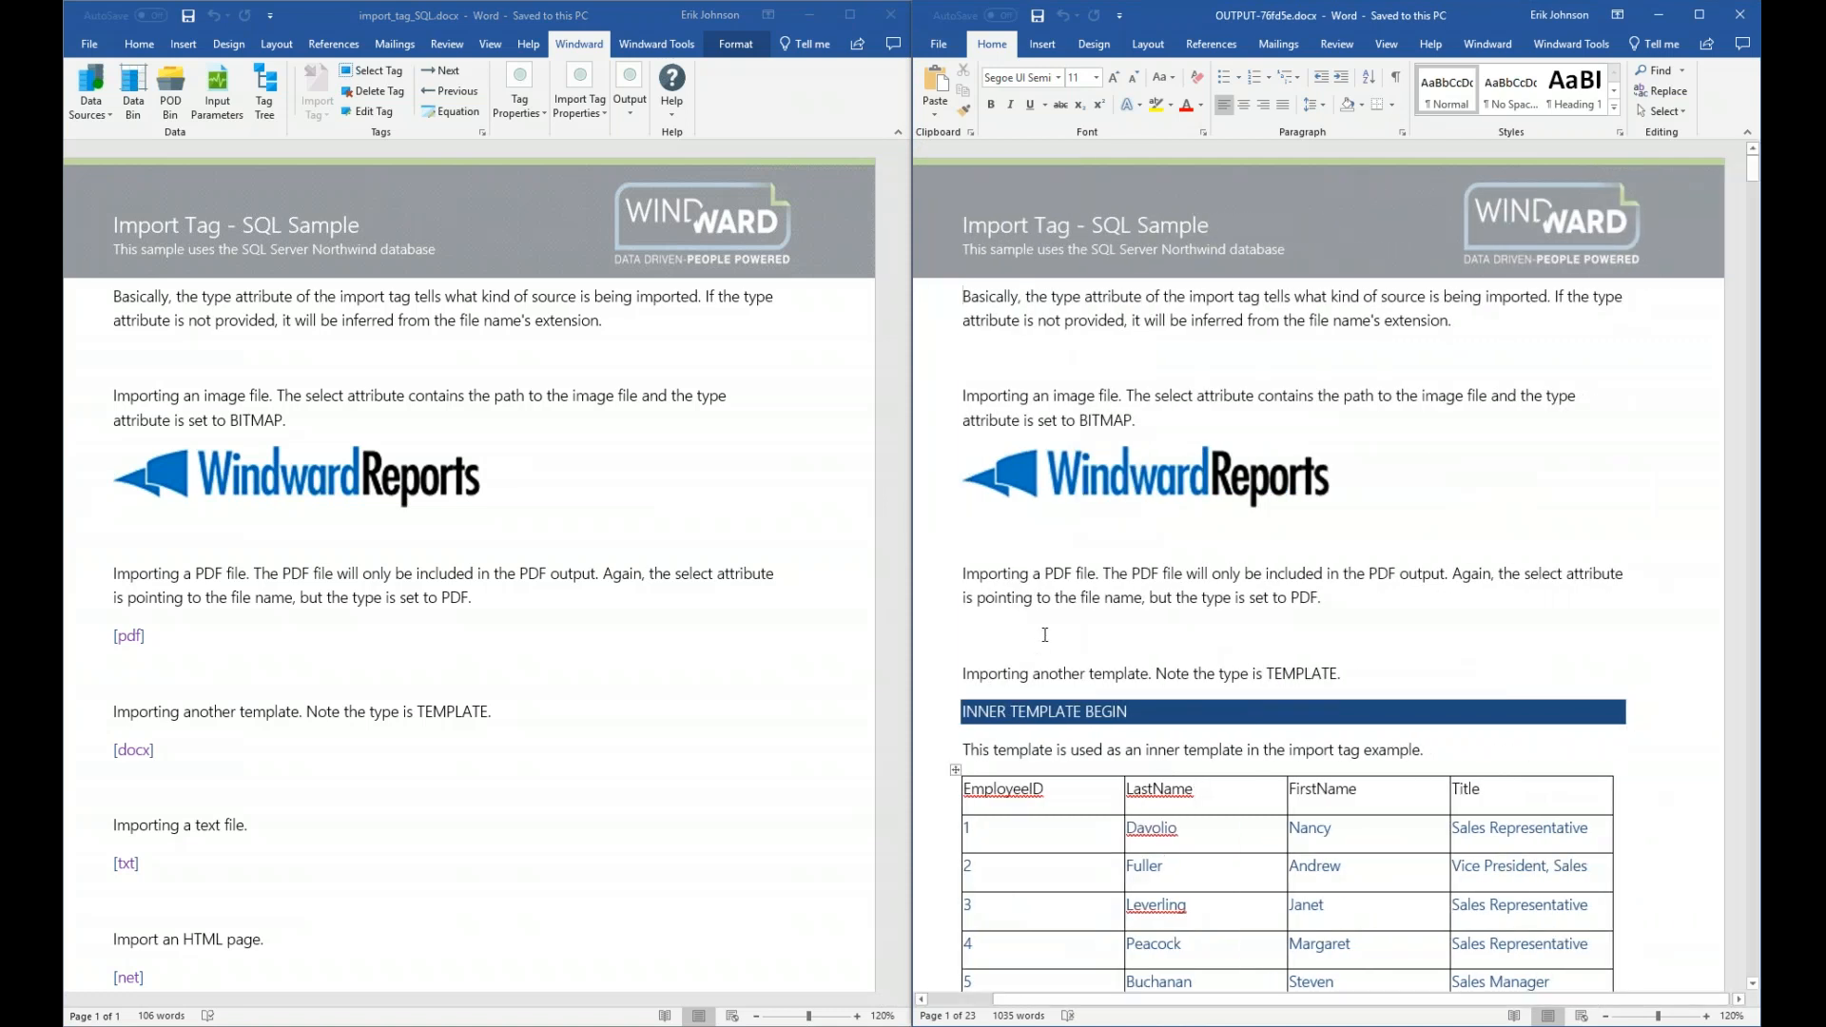